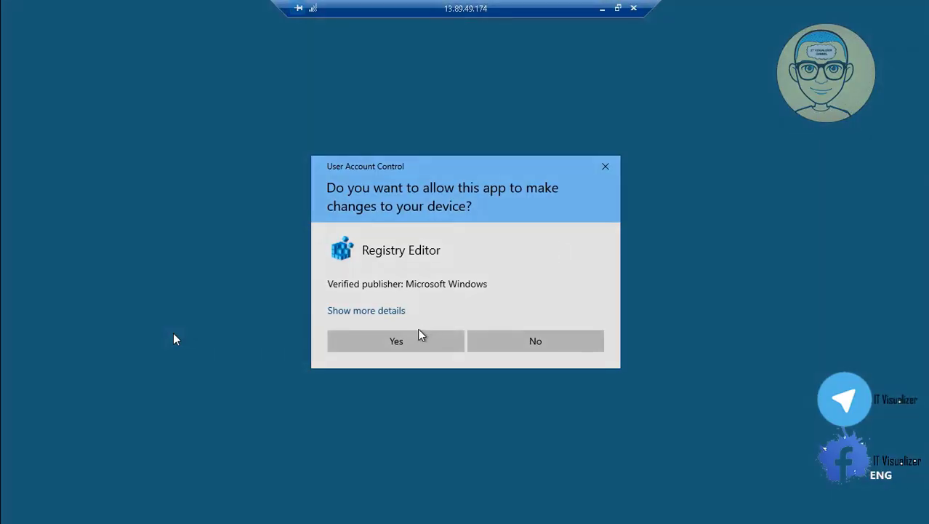
Approve the elevation prompt
left_click(409, 347)
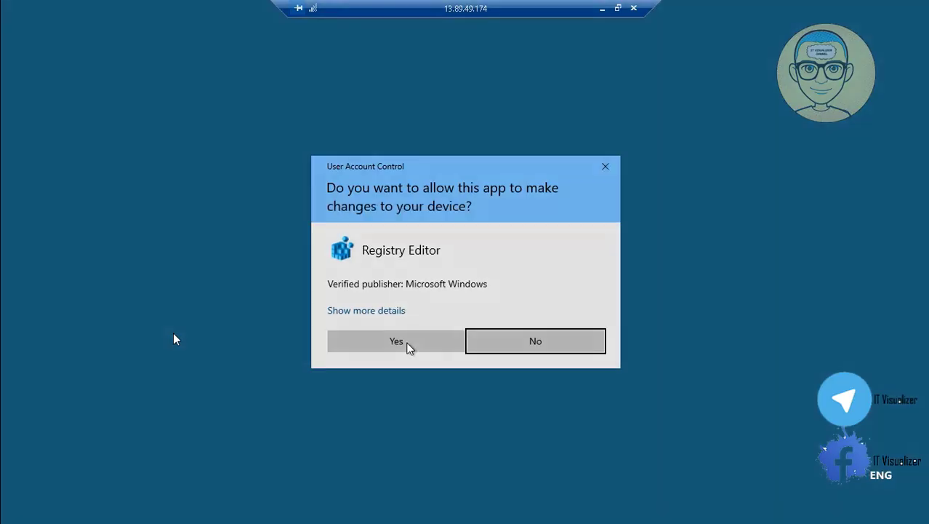
left_click(408, 346)
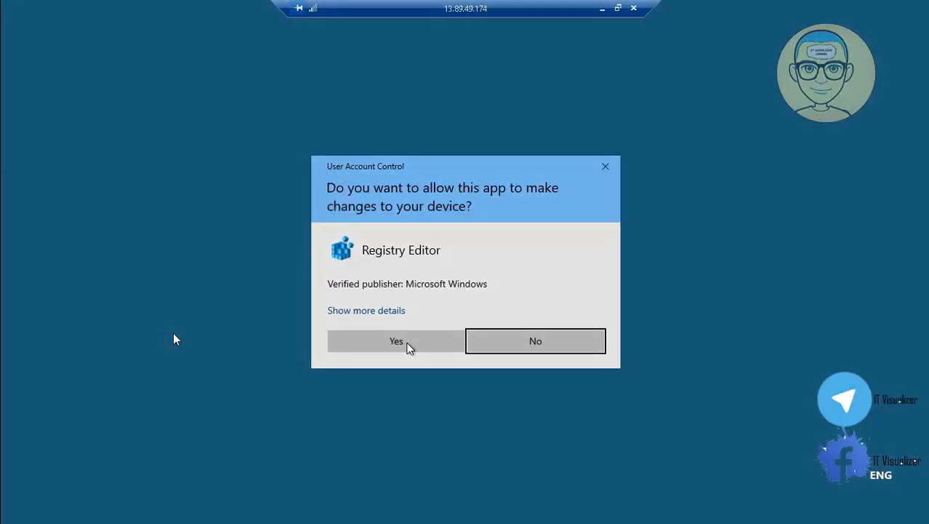
left_click(407, 346)
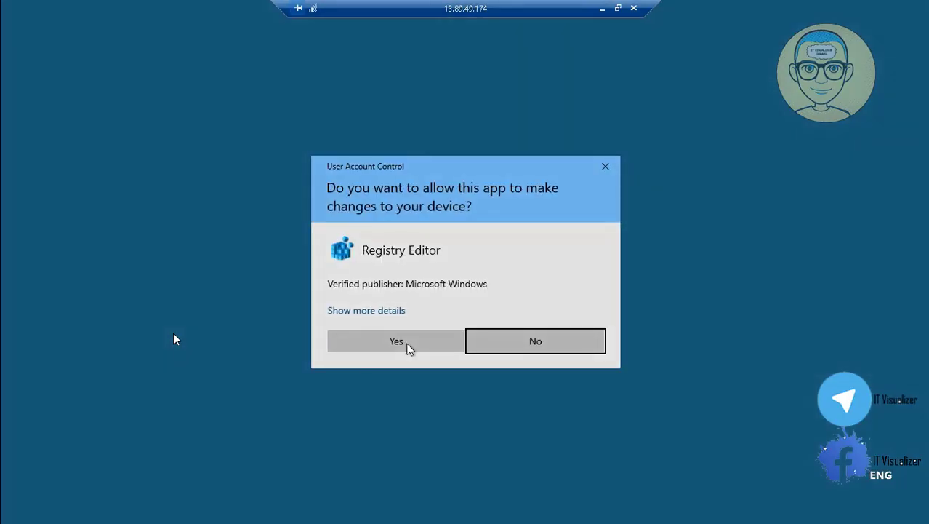
left_click(408, 348)
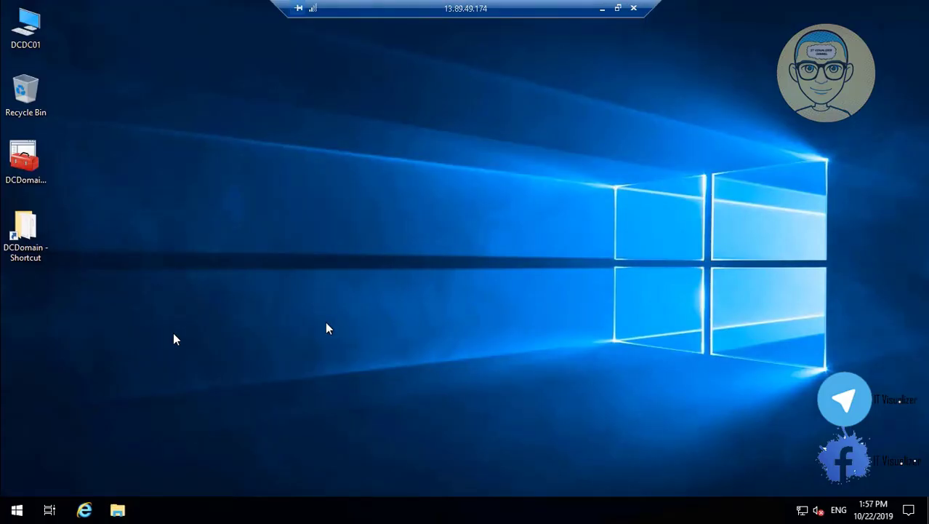
Open the DCDomain desktop folder and launch DCDomainConsole with administrator rights
double_click(32, 238)
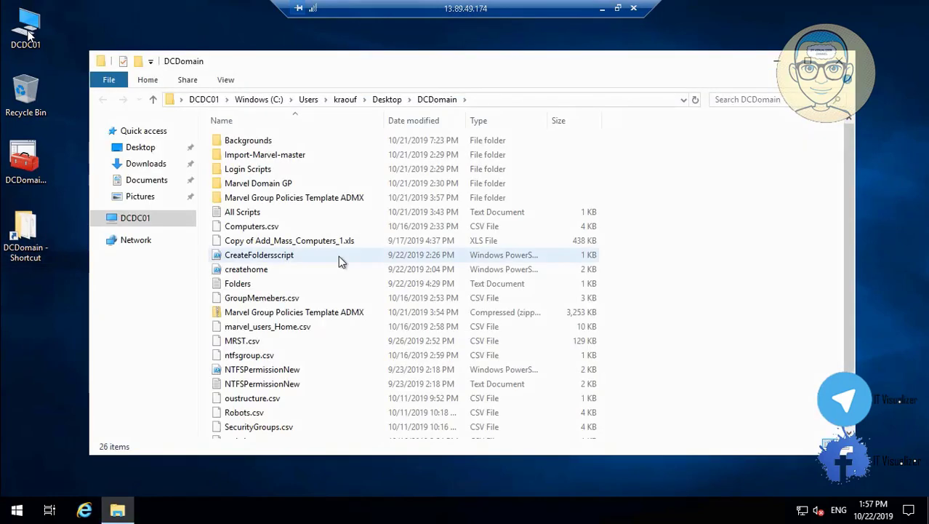
double_click(28, 162)
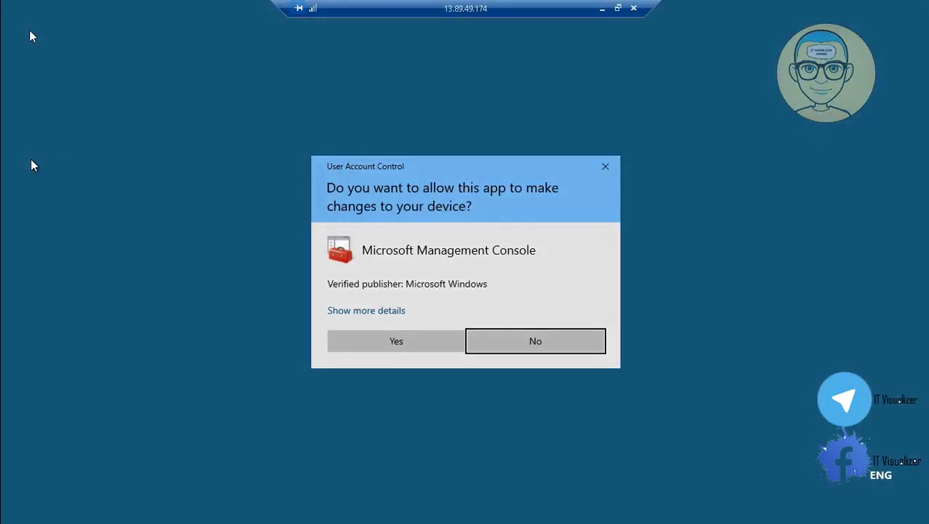
left_click(369, 341)
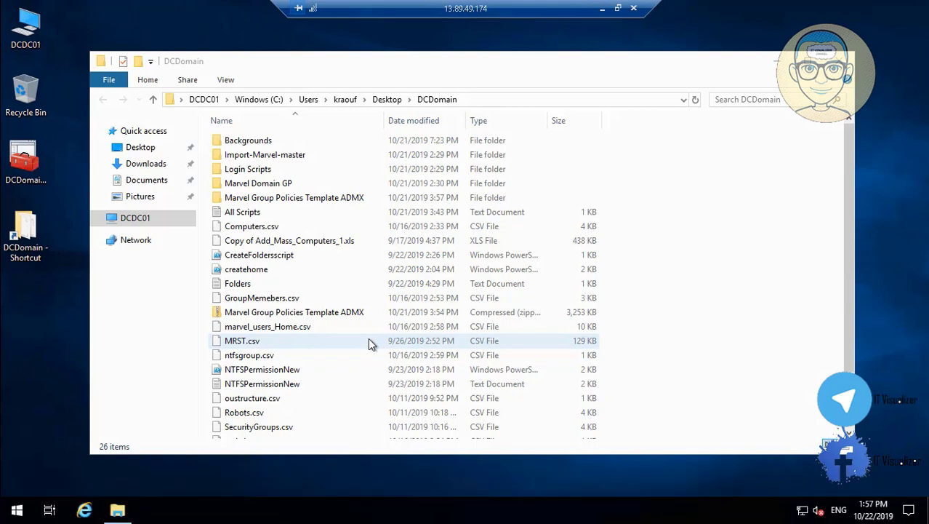
Expand Group Policy Management > Forest: DCDM.LOCAL > Domains > DCDM.LOCAL > Group Policy Objects
left_click(284, 189)
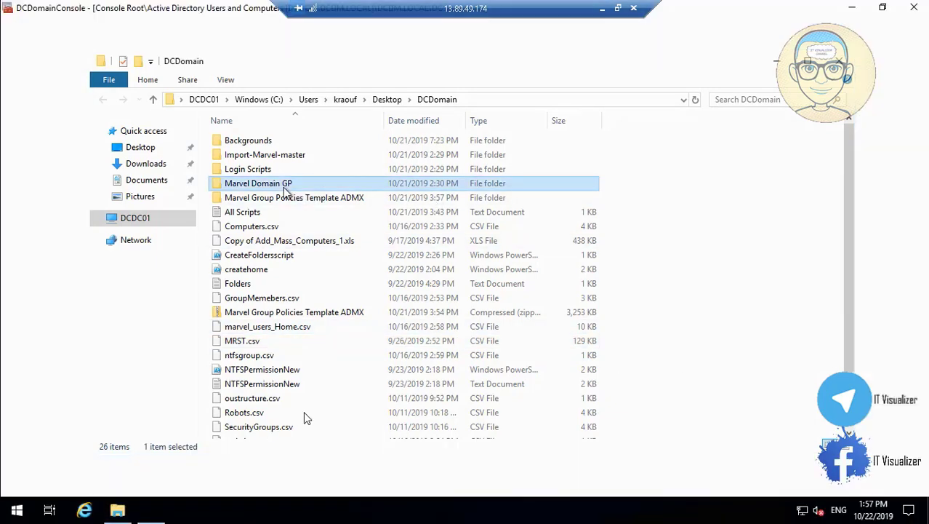
left_click(780, 63)
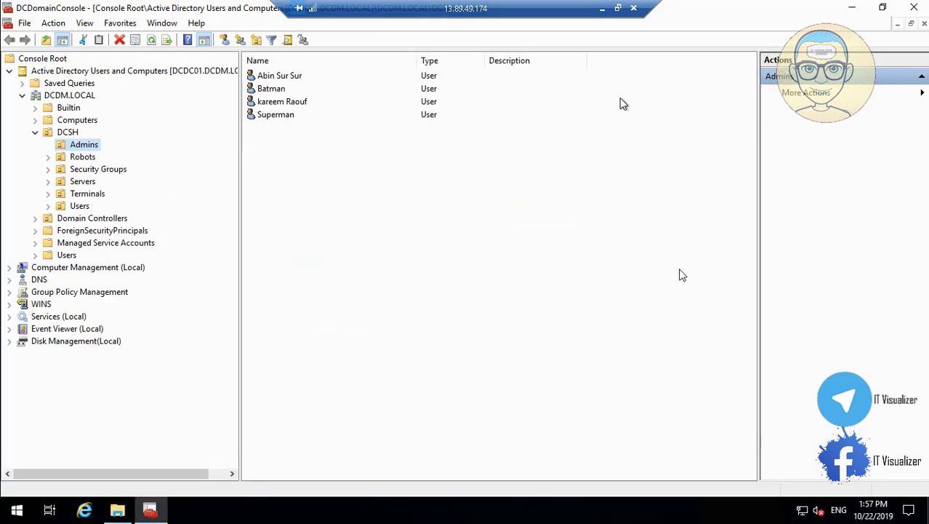
left_click(8, 292)
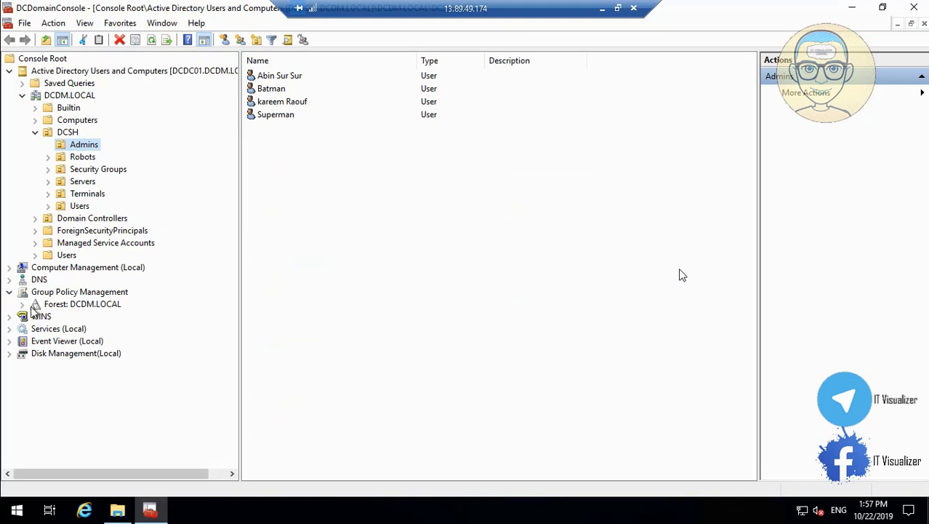
left_click(22, 305)
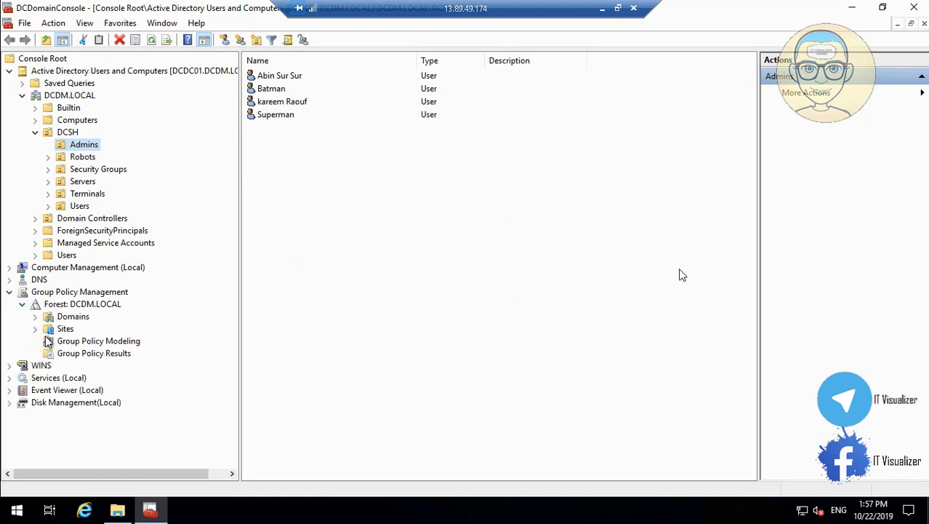
left_click(36, 317)
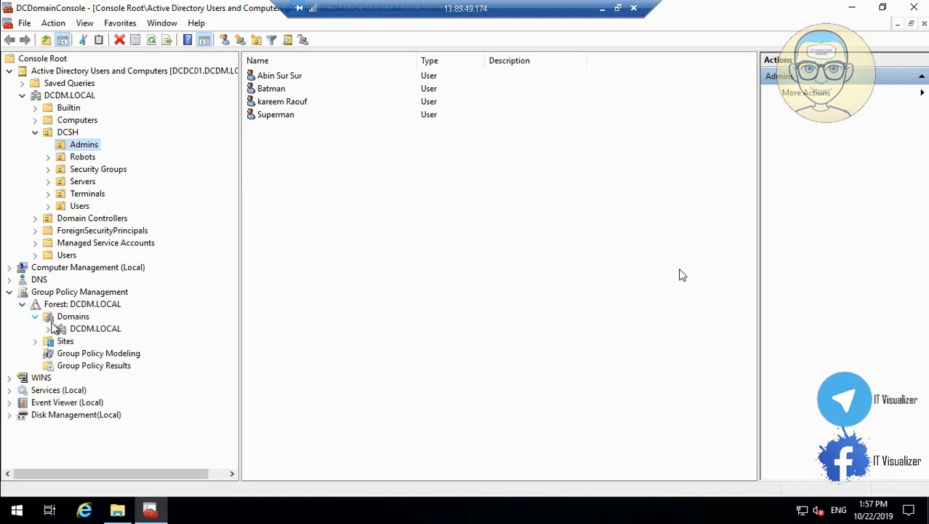
left_click(50, 330)
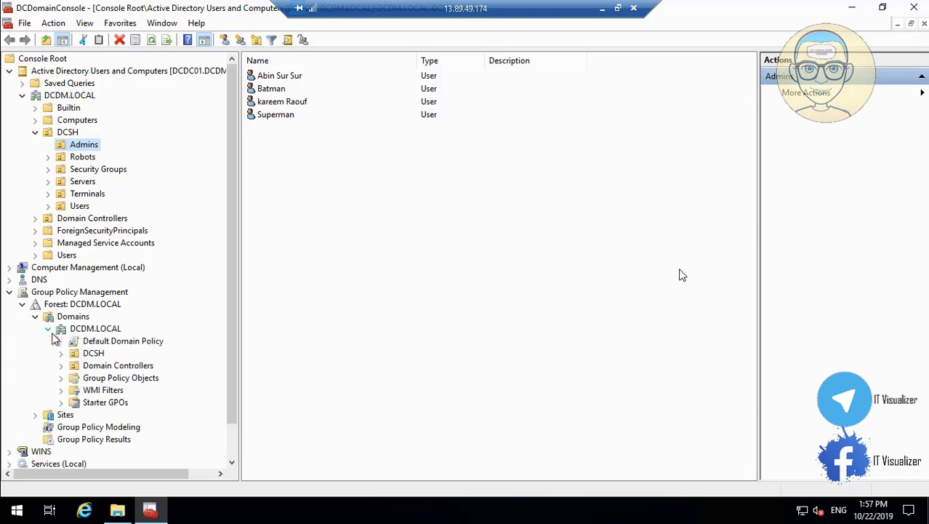
left_click(61, 377)
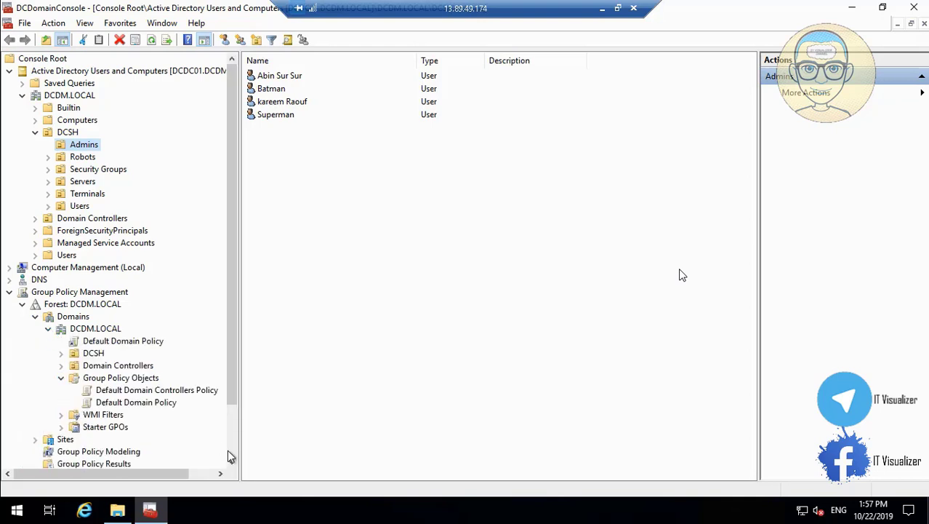
left_click(232, 463)
mouse_move(102, 486)
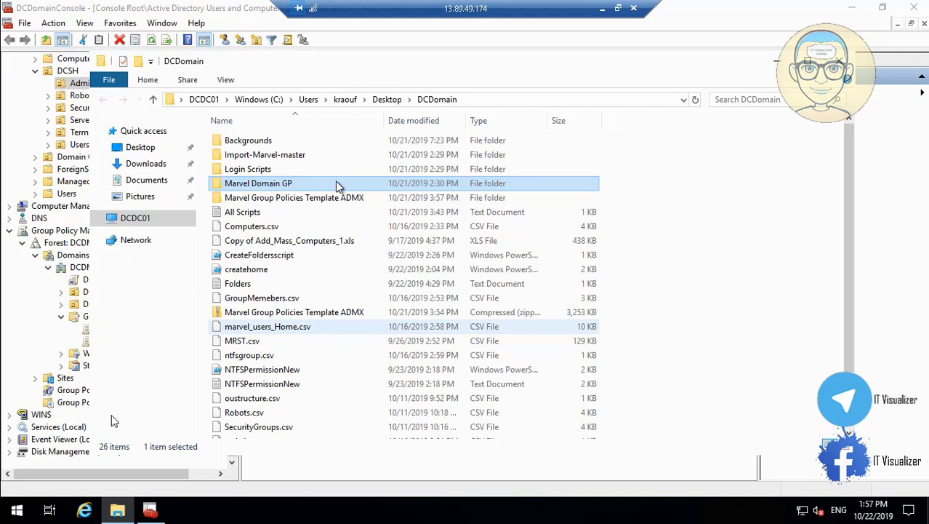
Check the Advance Users Group Policy report's name in the Marvel Domain GP folder, leaving it unchanged
mouse_move(8, 502)
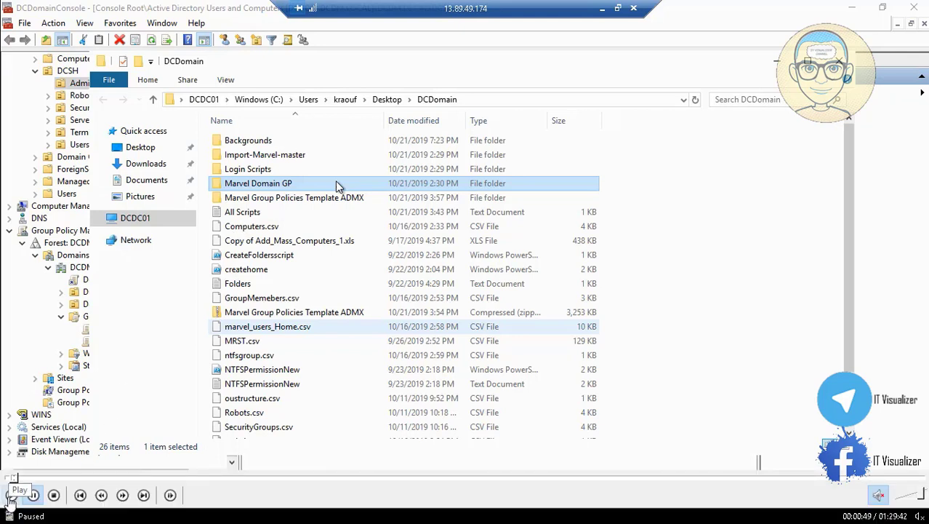
left_click(11, 496)
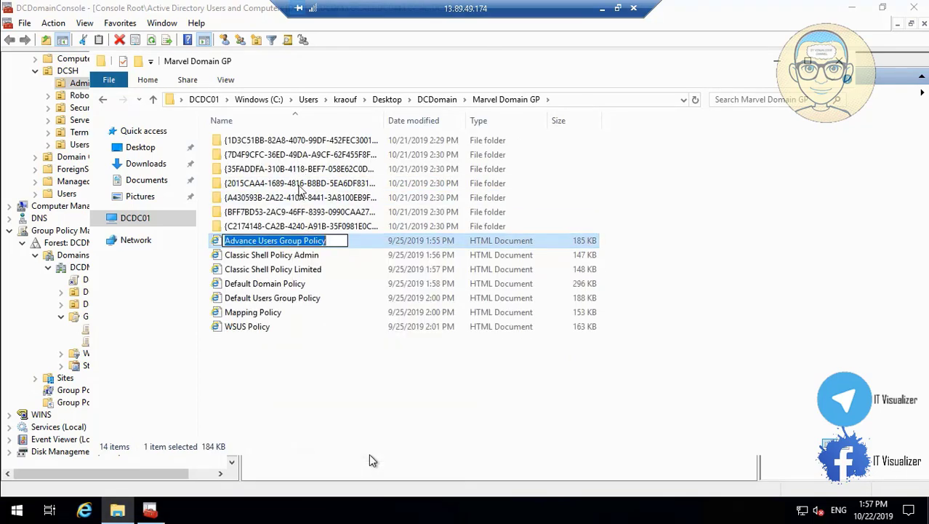
left_click(412, 437)
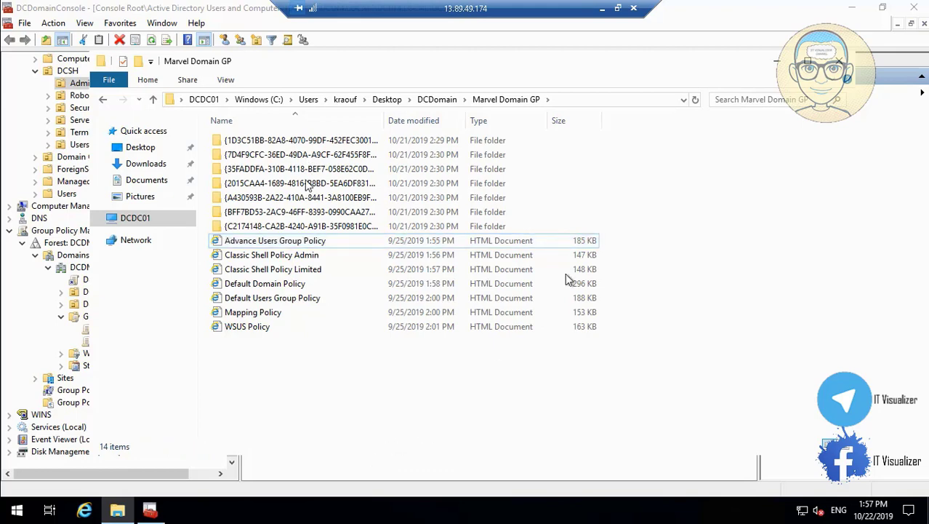
left_click(776, 65)
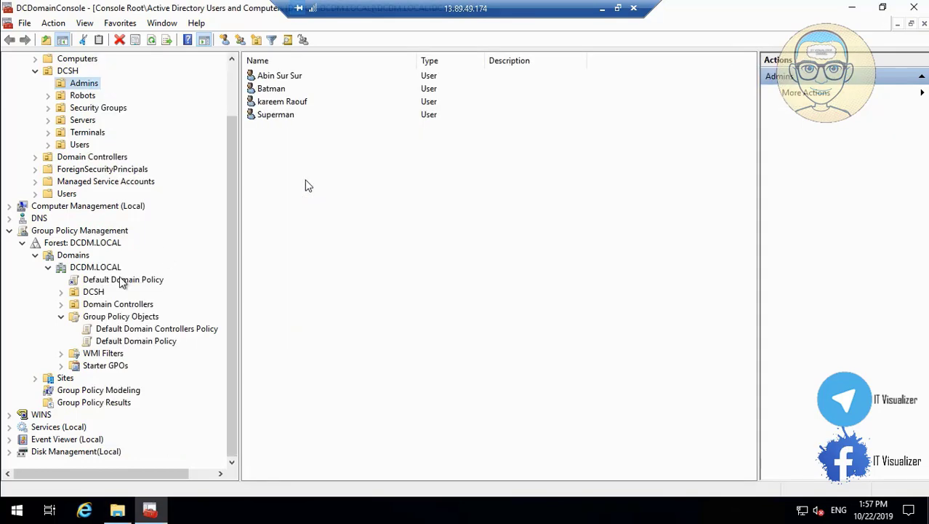
Create a new GPO named 'Advance Users Group Policy' under Group Policy Objects
right_click(109, 318)
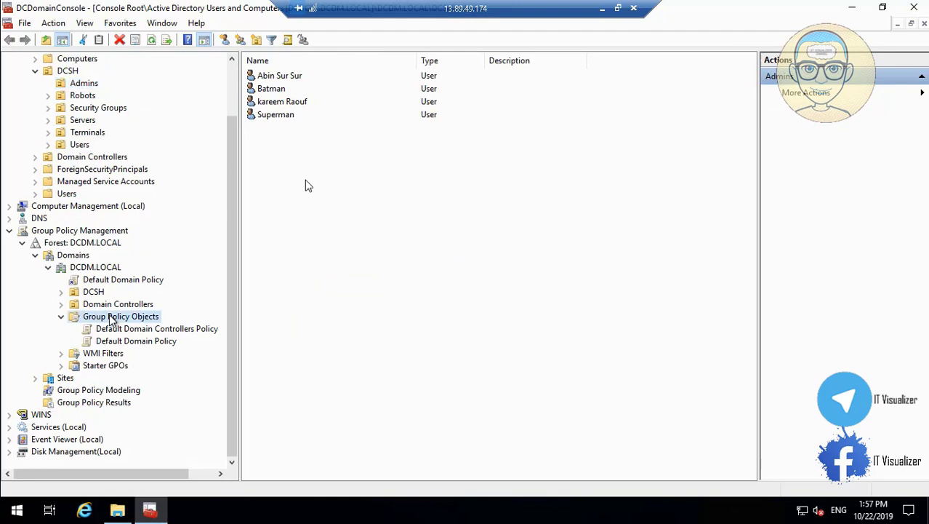
left_click(137, 325)
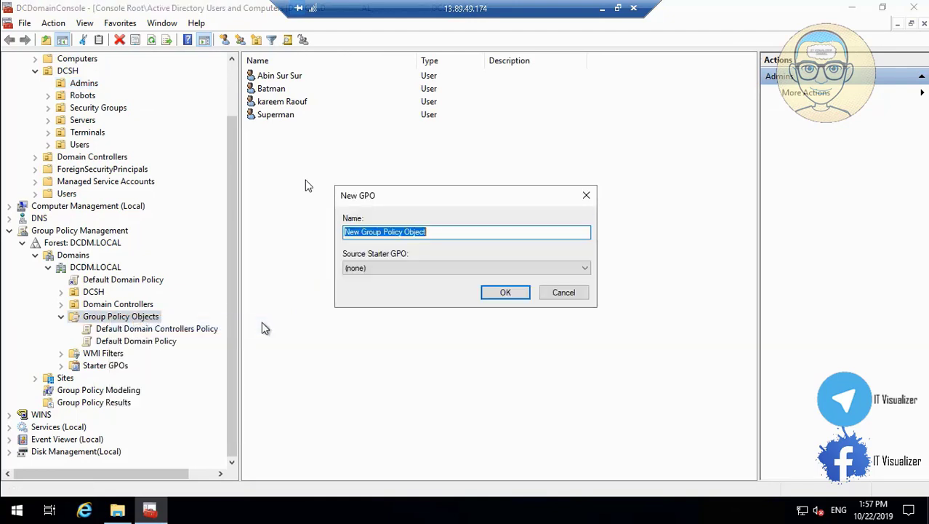
type("Advance Users Group Policy")
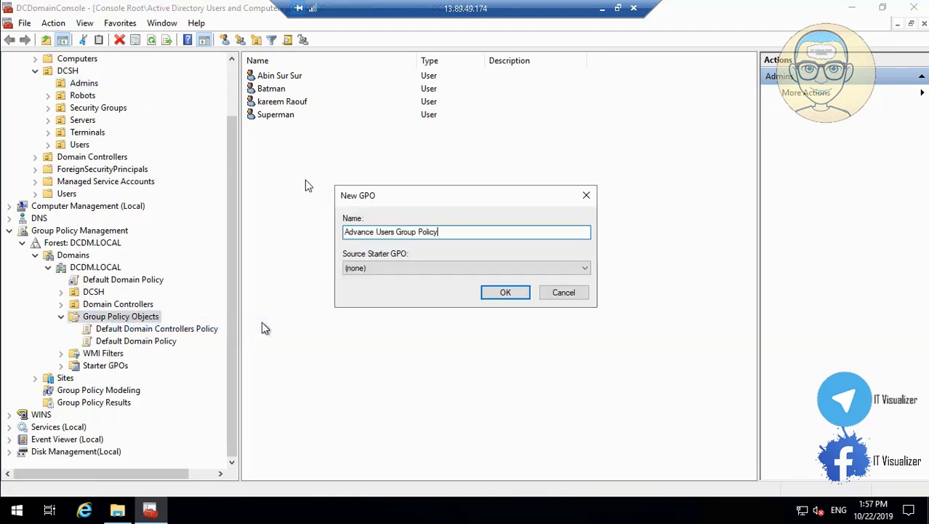
left_click(505, 293)
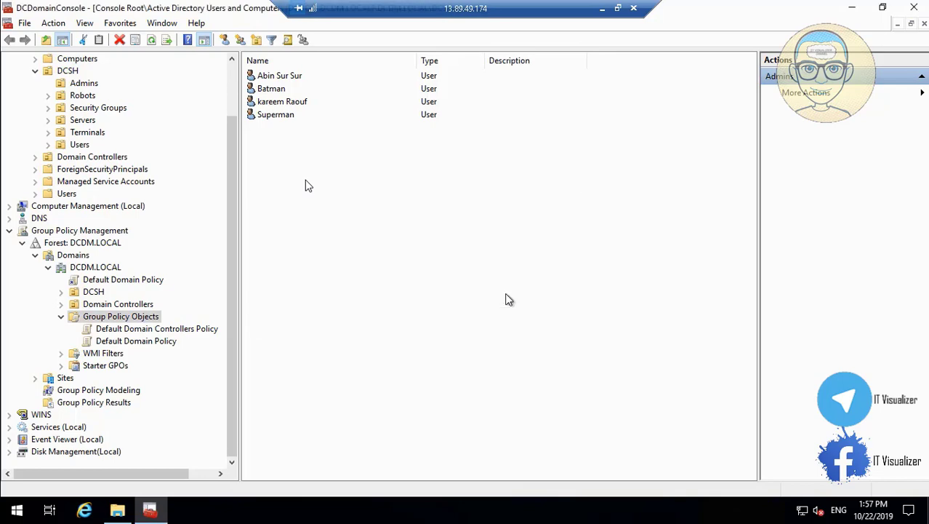
Copy the Classic Shell Policy Admin report name and create a GPO named 'Classic Shell Policy Admin'
left_click(119, 511)
left_click(258, 255)
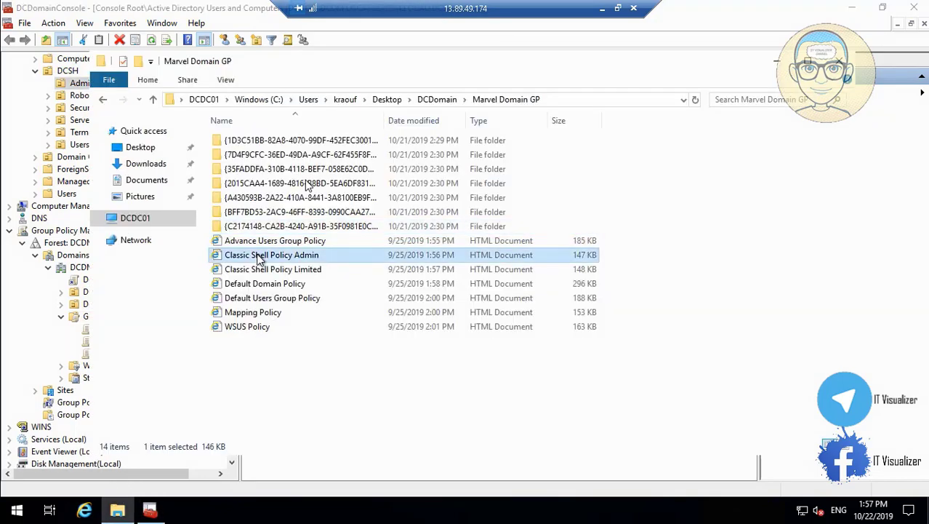
right_click(258, 259)
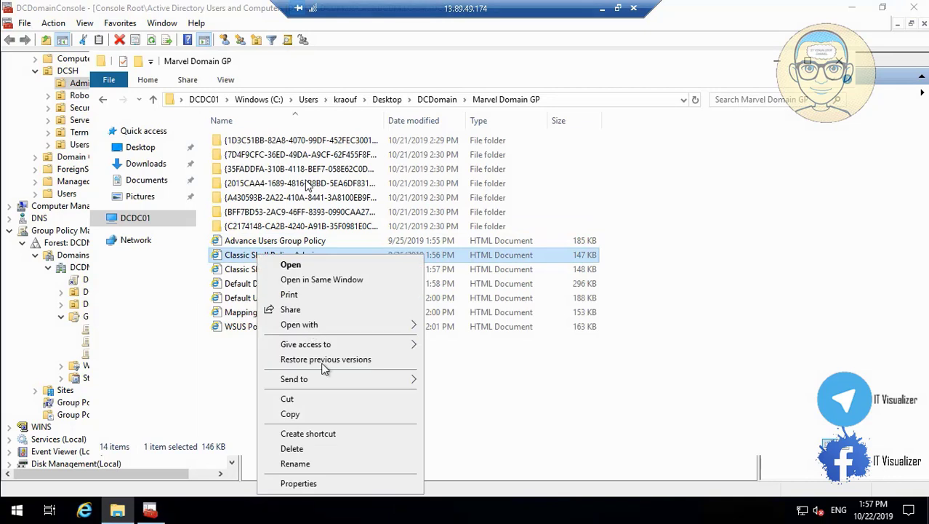
left_click(325, 464)
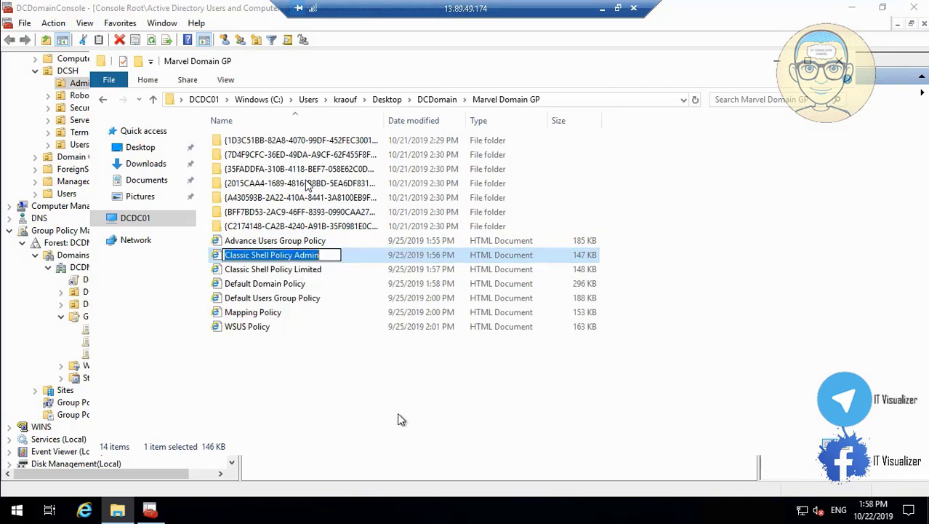
left_click(399, 419)
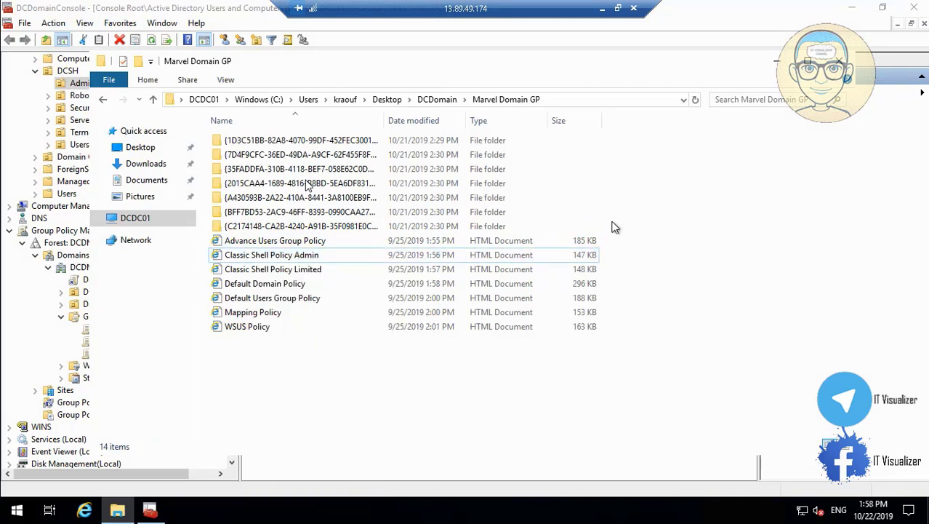
left_click(776, 61)
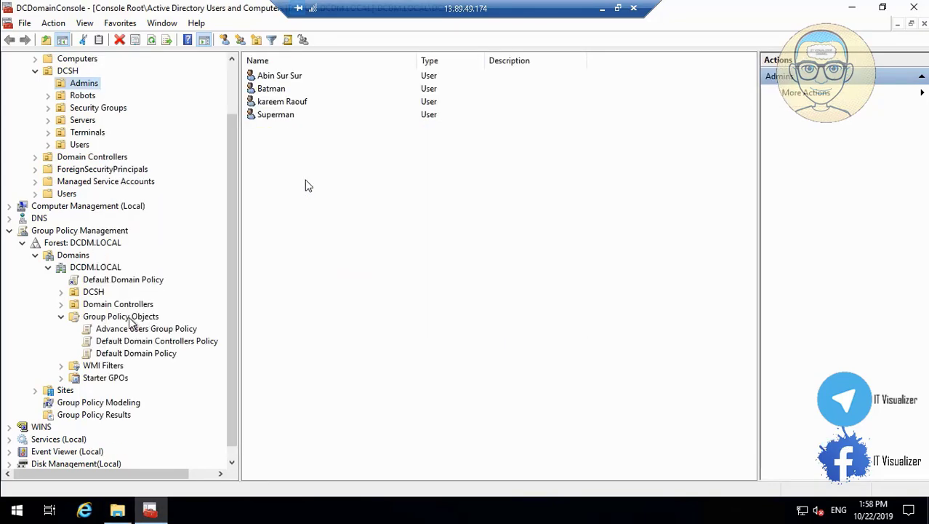
right_click(130, 322)
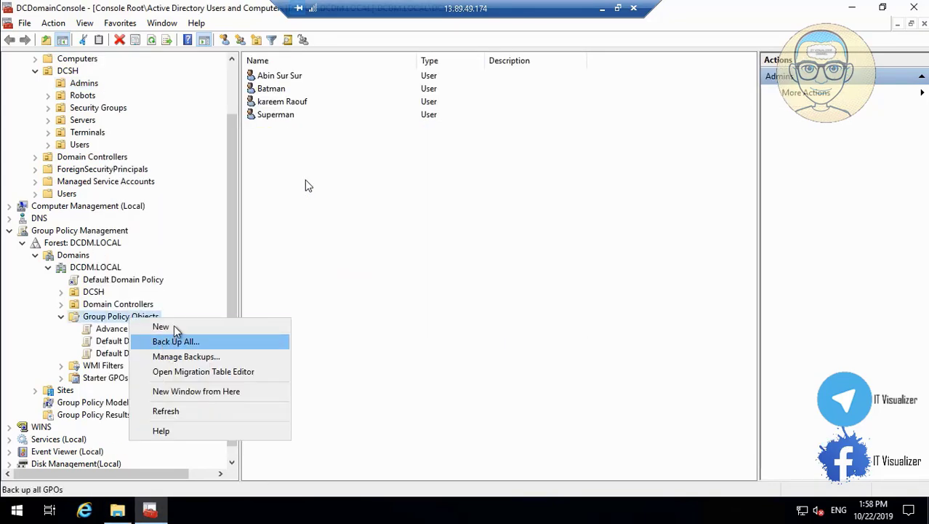
left_click(174, 329)
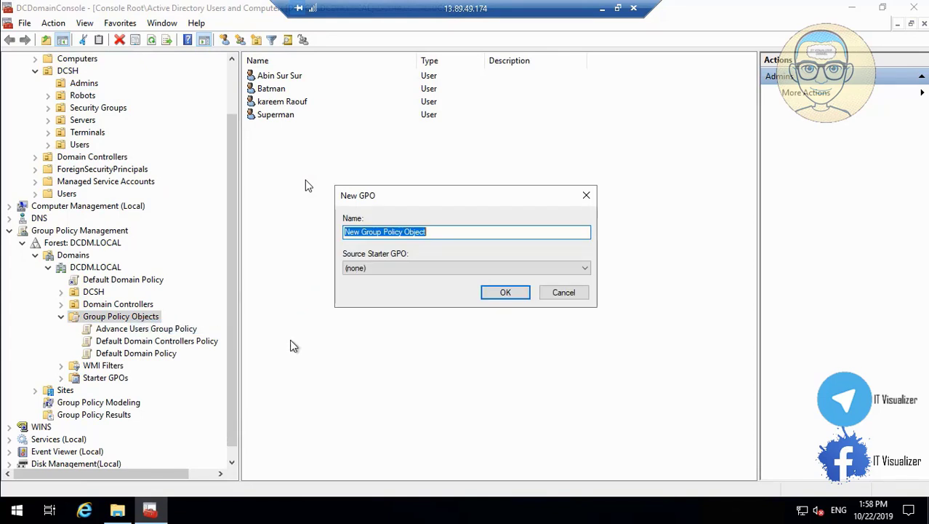
key("BackSpace")
type("Classic Shell Policy Admin")
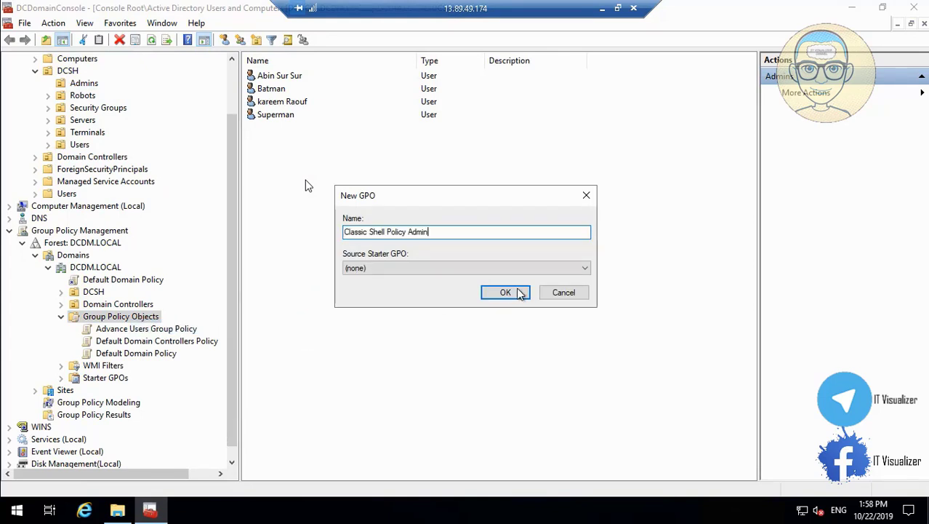
left_click(505, 292)
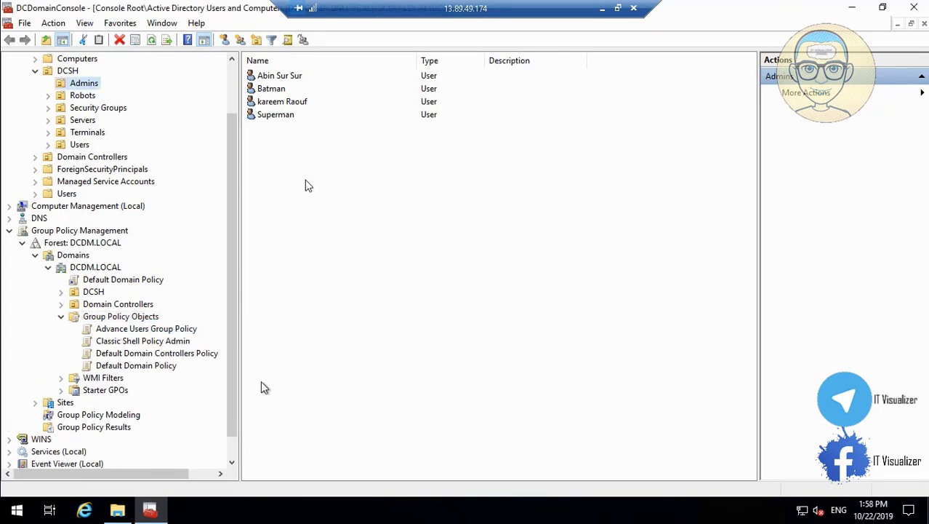
Copy the Classic Shell Policy Limited report name and create a GPO named 'Classic Shell Policy Limited'
left_click(117, 510)
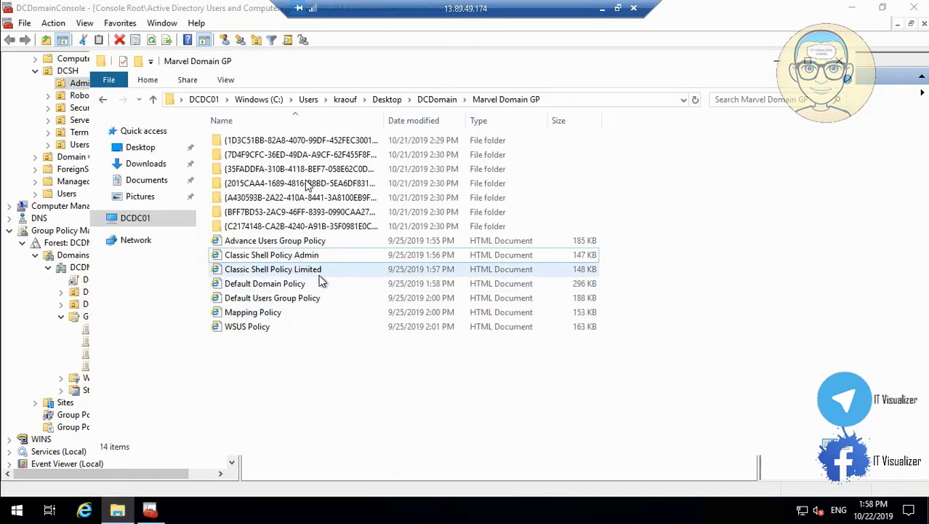
right_click(319, 275)
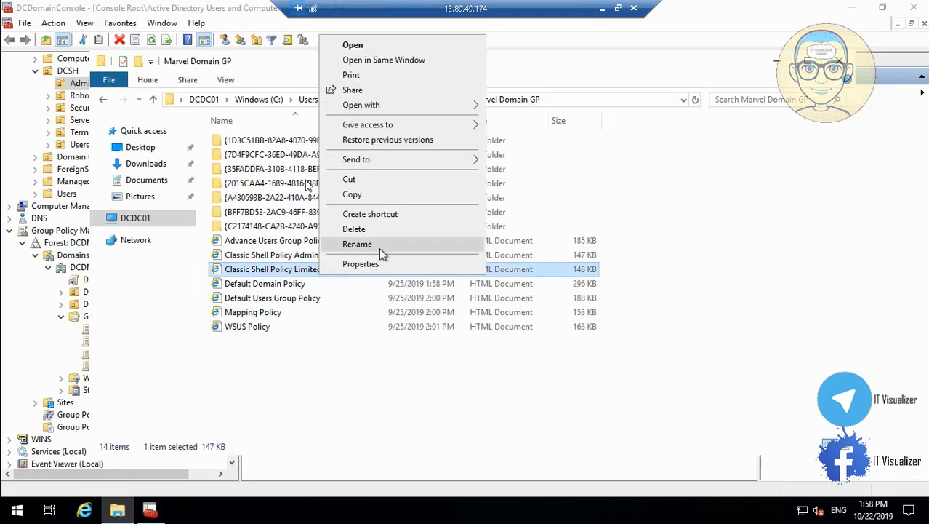
left_click(378, 247)
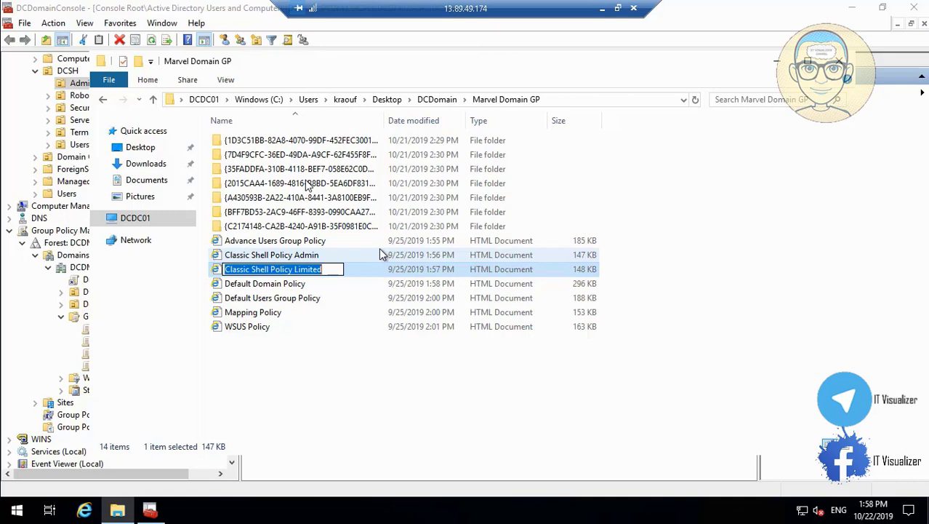
left_click(774, 63)
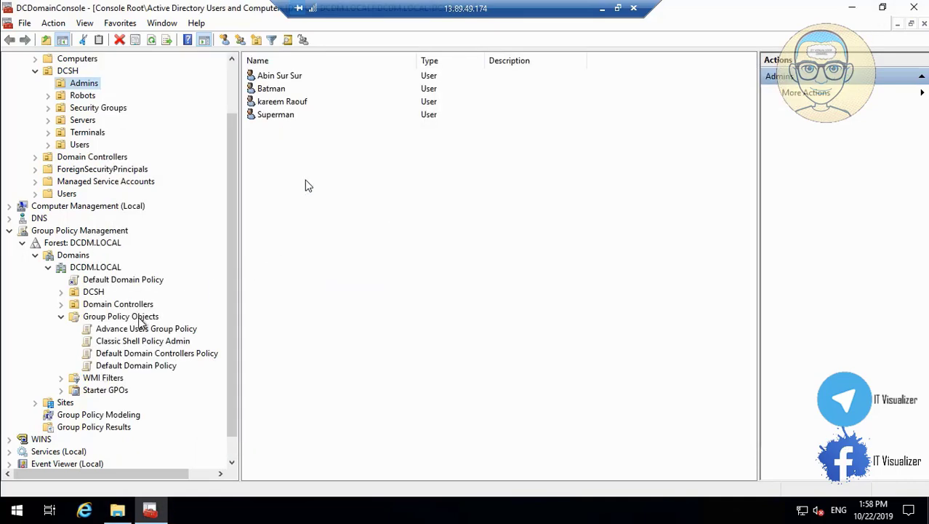
right_click(140, 322)
left_click(175, 329)
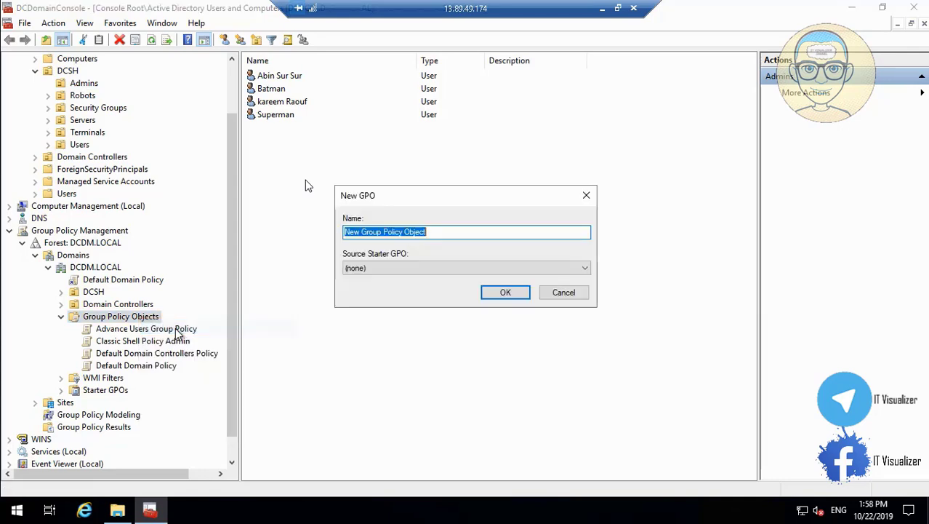
type("Classic Shell Policy Limited")
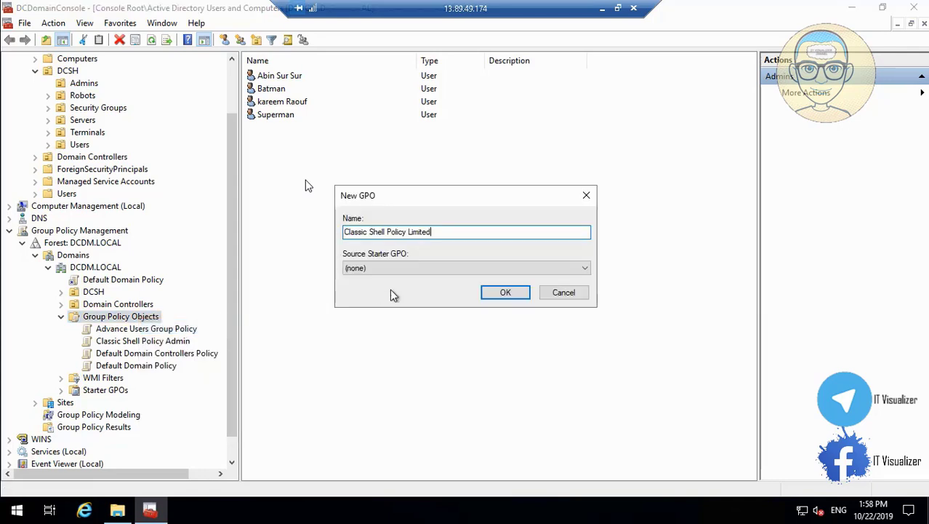
left_click(505, 293)
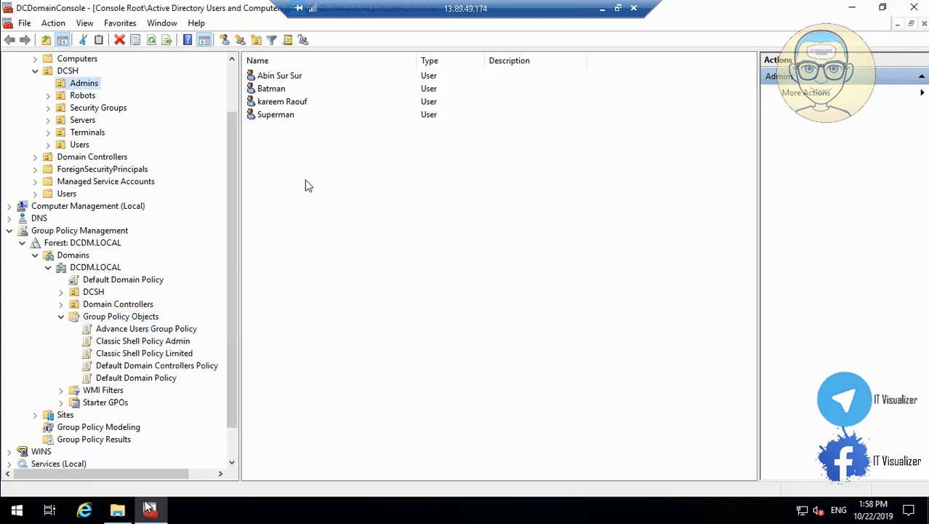
Copy the Mapping Policy report name and paste it into a new GPO named 'Mapping Policy'
left_click(117, 509)
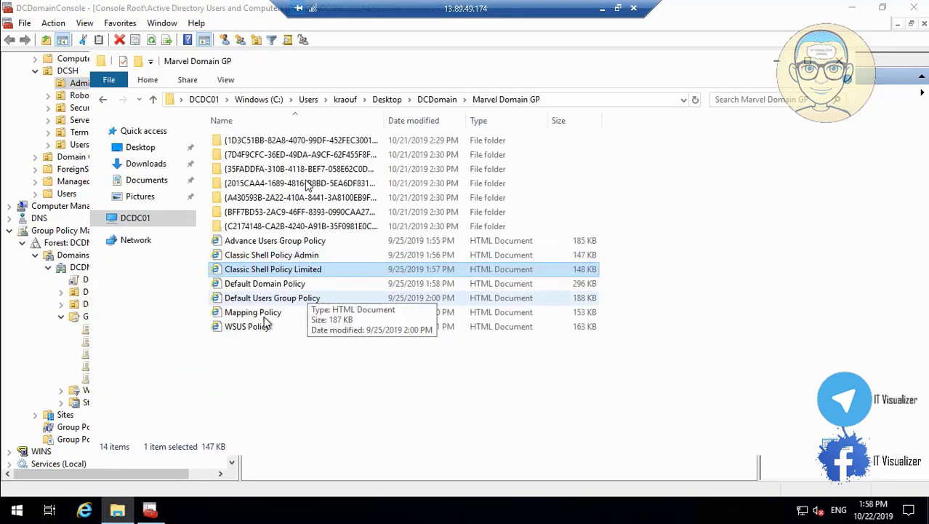
left_click(259, 313)
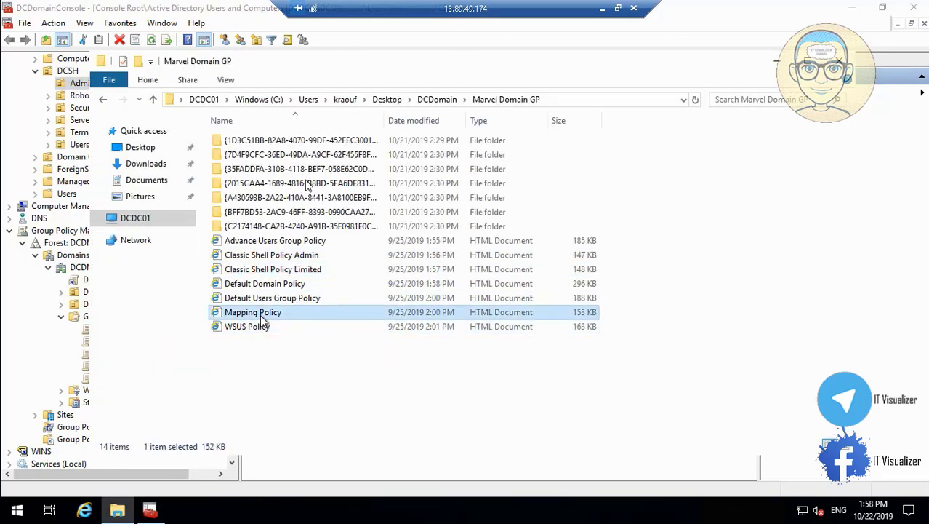
right_click(260, 314)
left_click(323, 285)
key("ctrl+c")
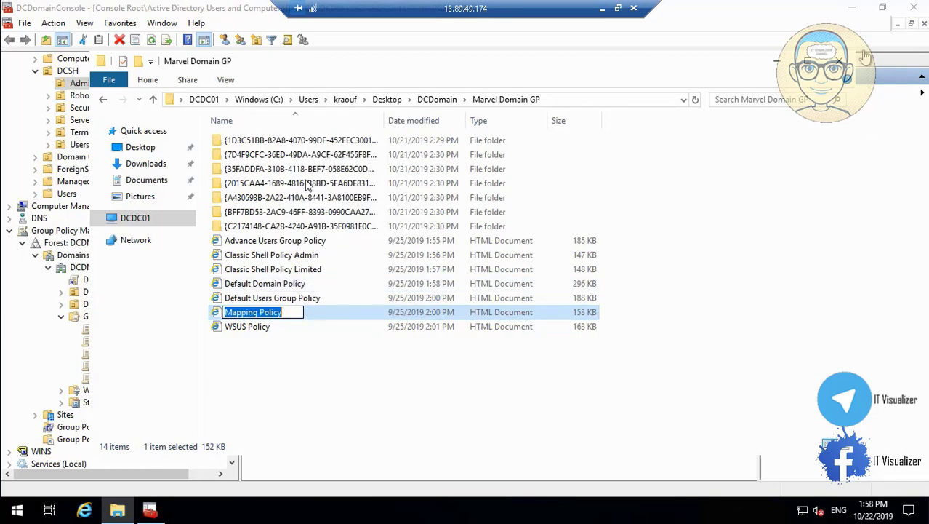
key("alt+Tab")
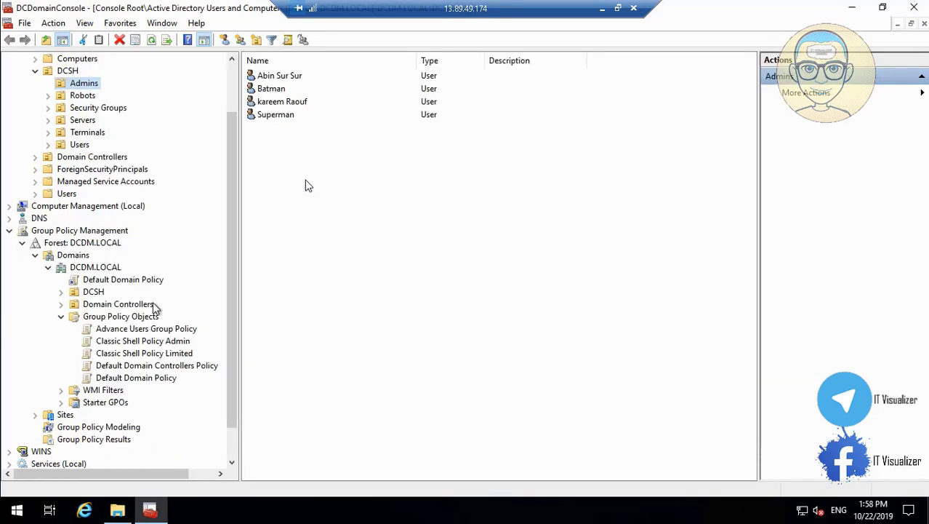
right_click(147, 321)
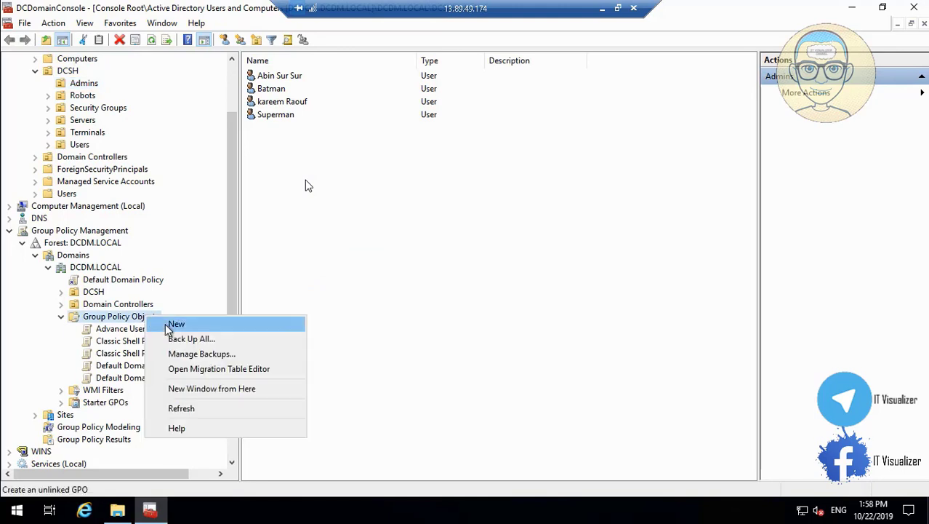
left_click(176, 323)
key("BackSpace")
key("ctrl+v")
left_click(511, 294)
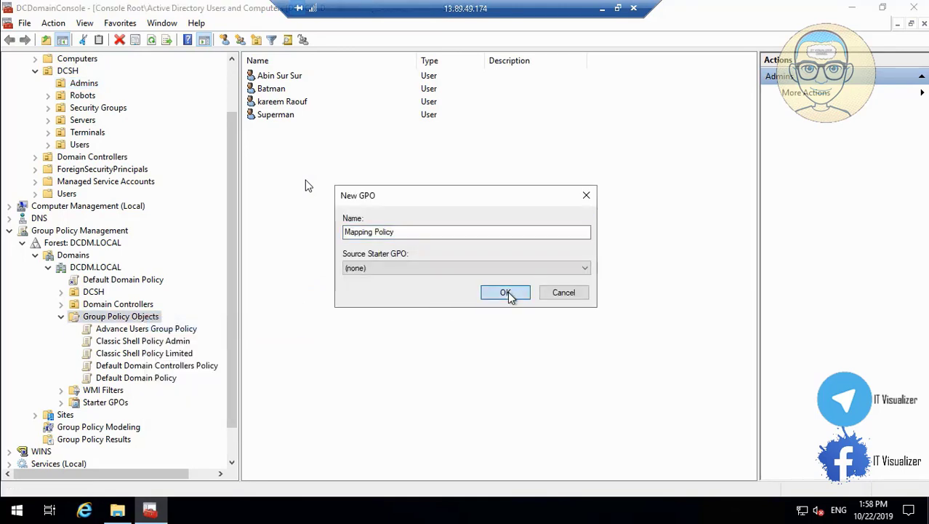
Copy the WSUS Policy report name from the Marvel Domain GP folder
left_click(118, 510)
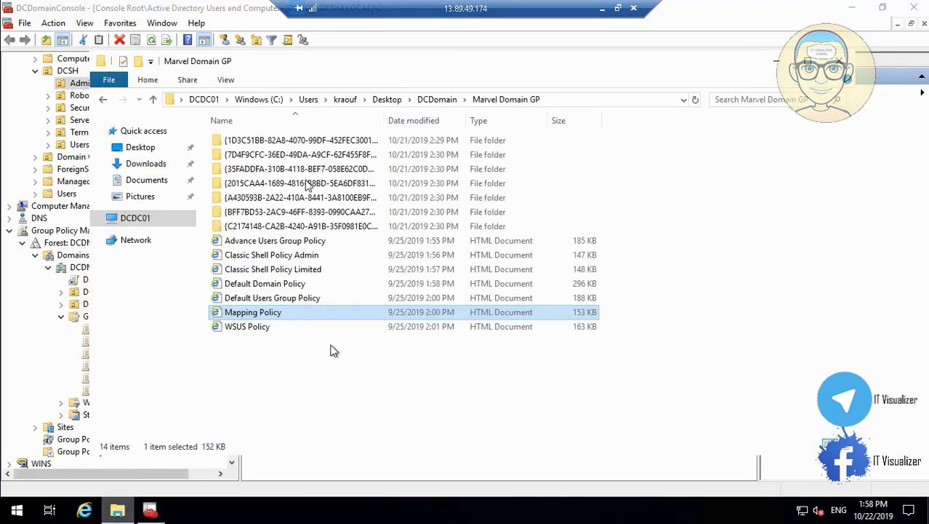
left_click(260, 325)
right_click(260, 324)
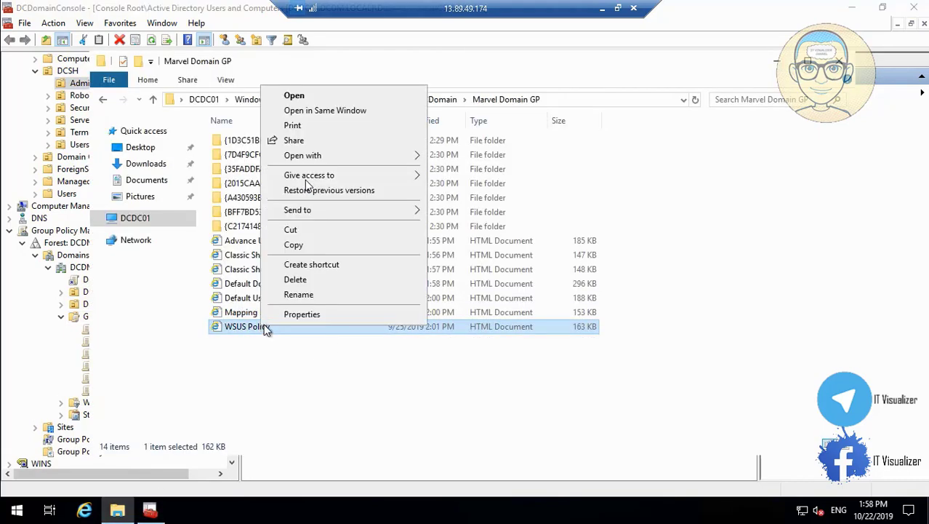
left_click(298, 294)
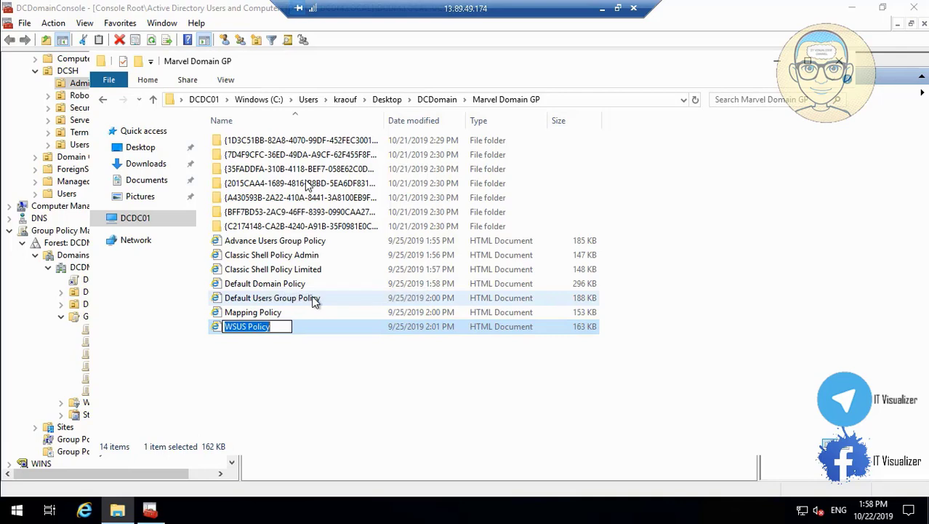
left_click(778, 64)
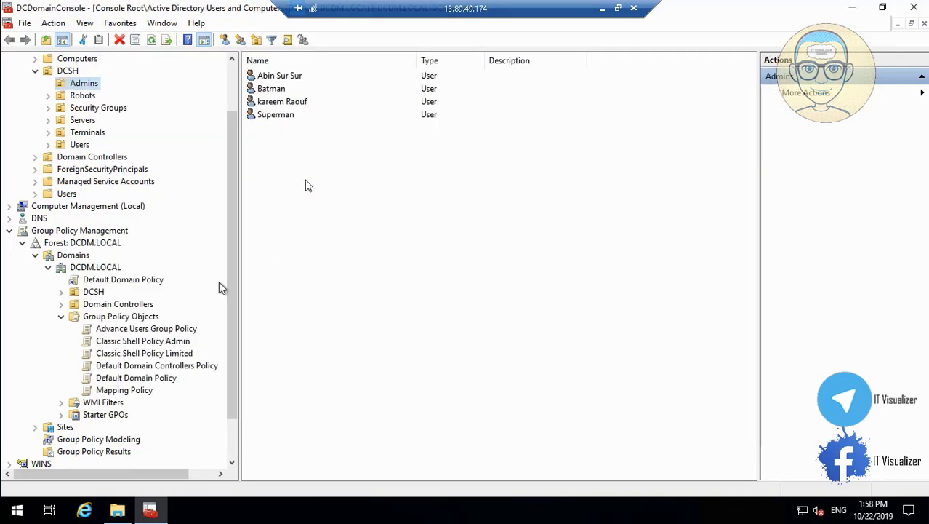
Create a new GPO named 'WSUS Policy' under Group Policy Objects
right_click(142, 321)
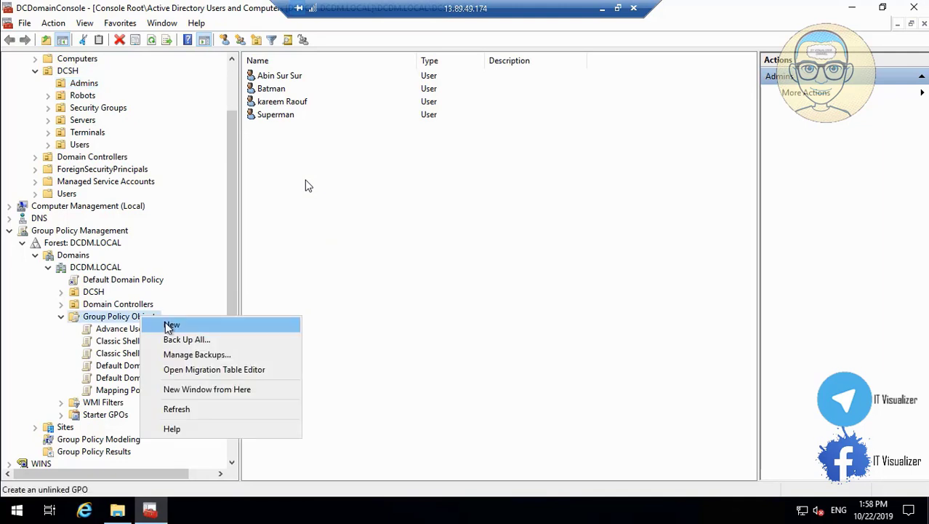
left_click(167, 326)
key("BackSpace")
type("WSUS Policy")
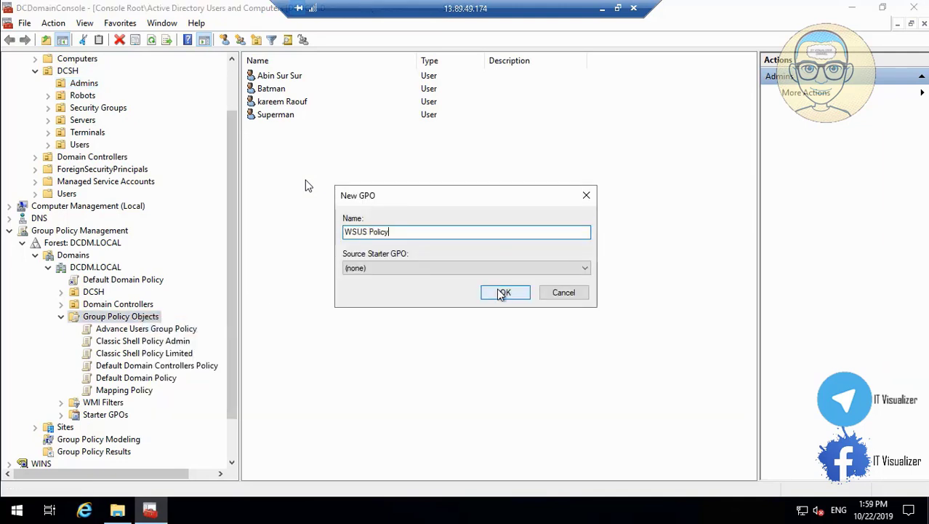
left_click(502, 293)
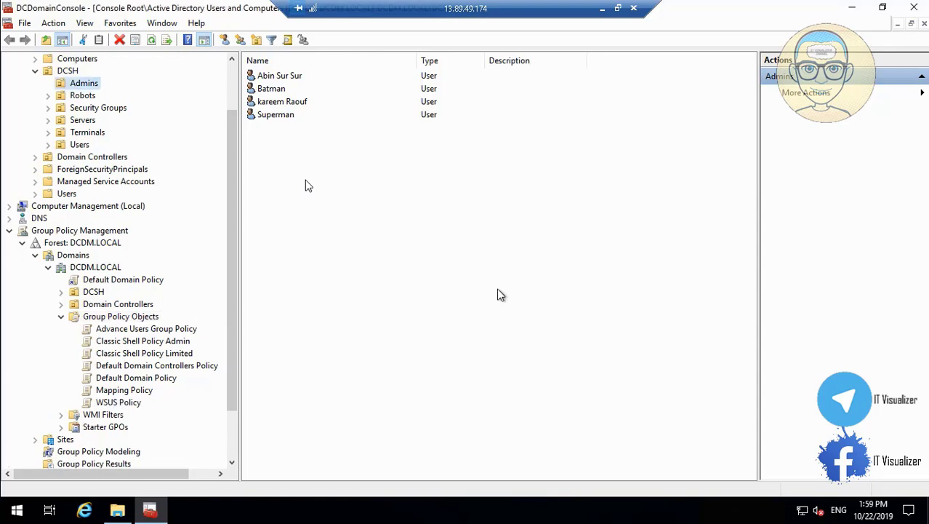
left_click(160, 329)
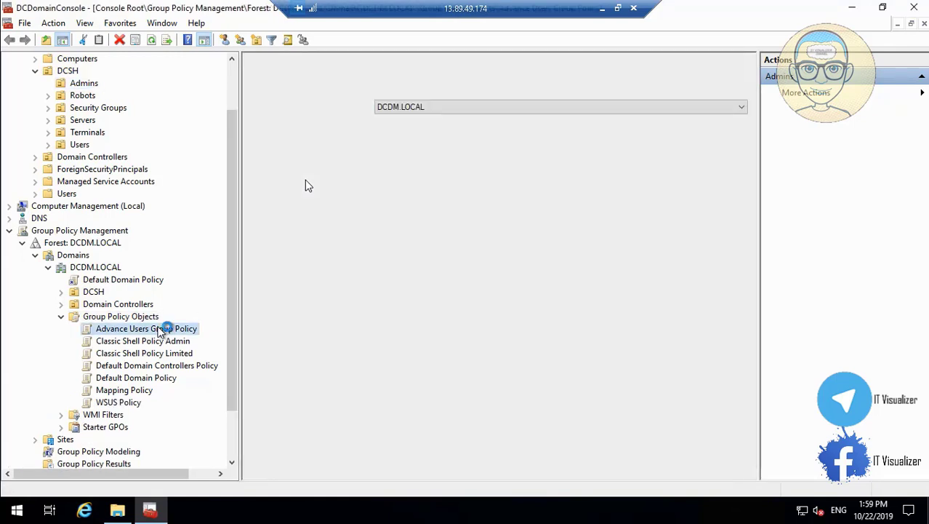
Start the Import Settings wizard for Advance Users Group Policy and browse for a backup folder
right_click(162, 328)
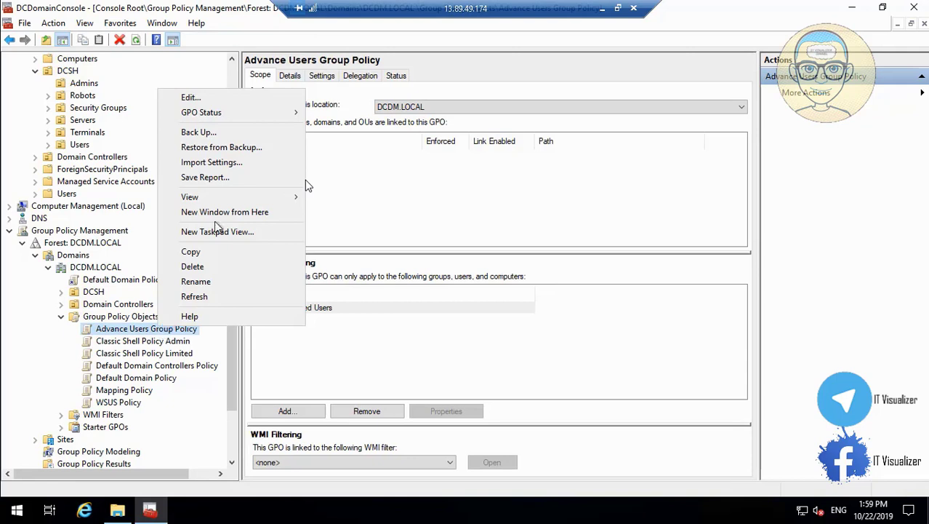
left_click(218, 162)
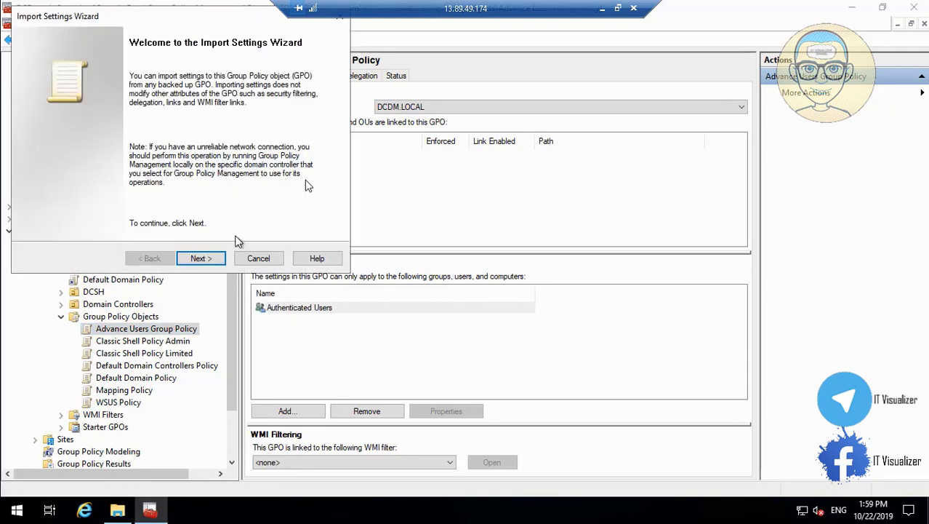
left_click(202, 260)
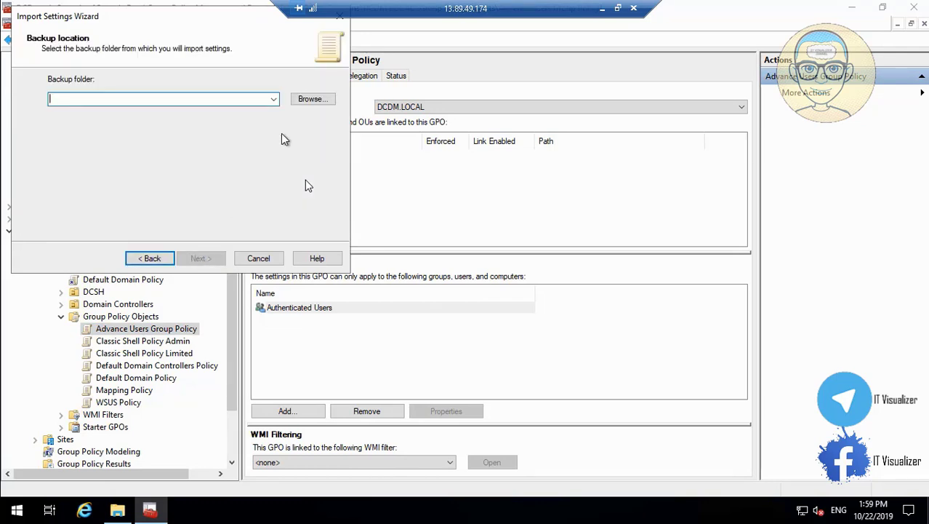
left_click(319, 99)
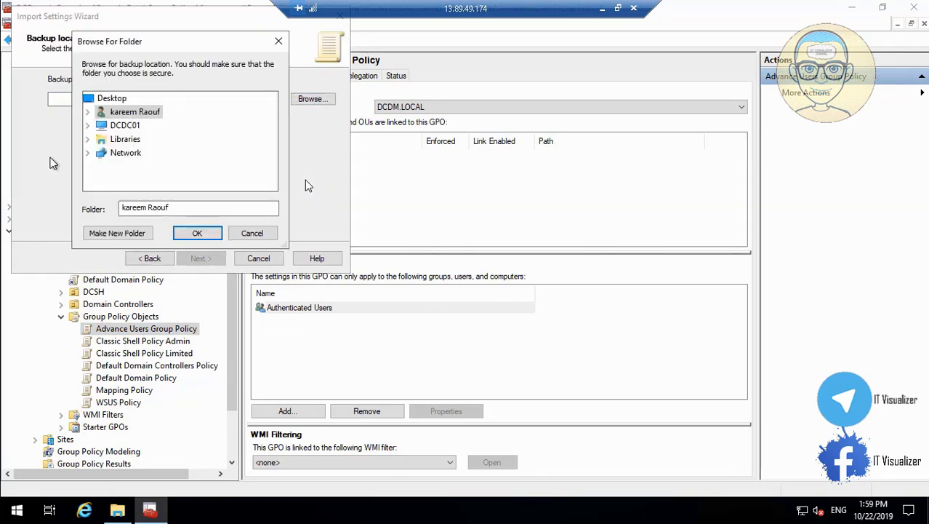
Set the backup folder to C:\Users\...\Desktop\DCDomain\Marvel Domain GP
left_click(88, 125)
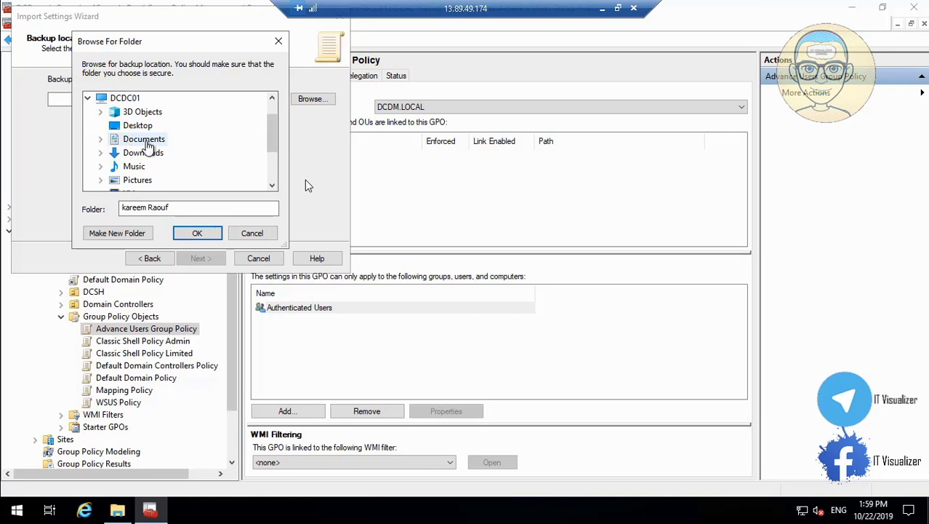
left_click(138, 126)
left_click(272, 185)
left_click(272, 185)
left_click(272, 185)
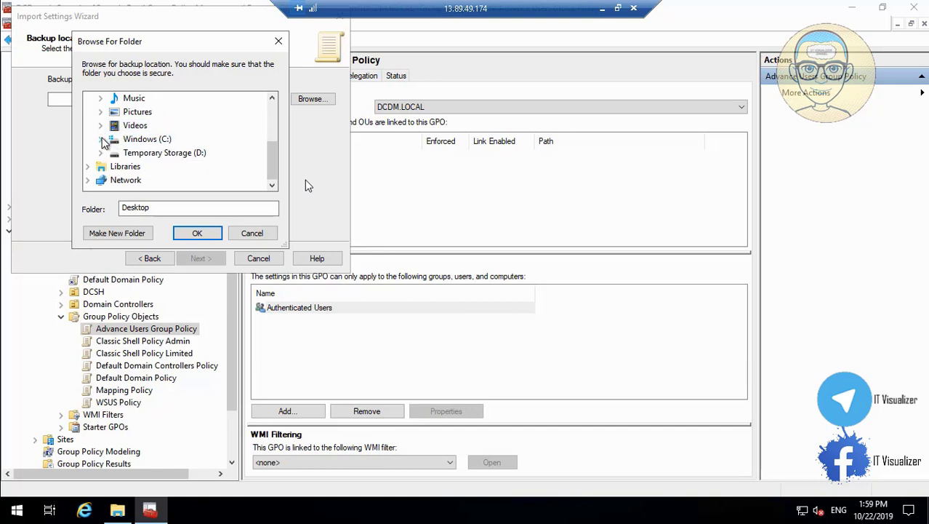
left_click(101, 138)
left_click(274, 185)
left_click(274, 185)
left_click(274, 185)
left_click(273, 185)
left_click(274, 186)
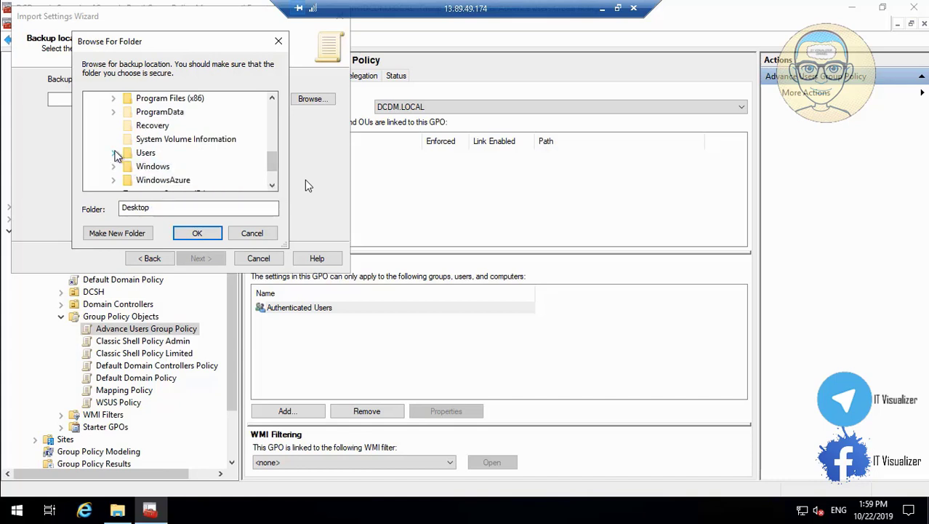
left_click(113, 152)
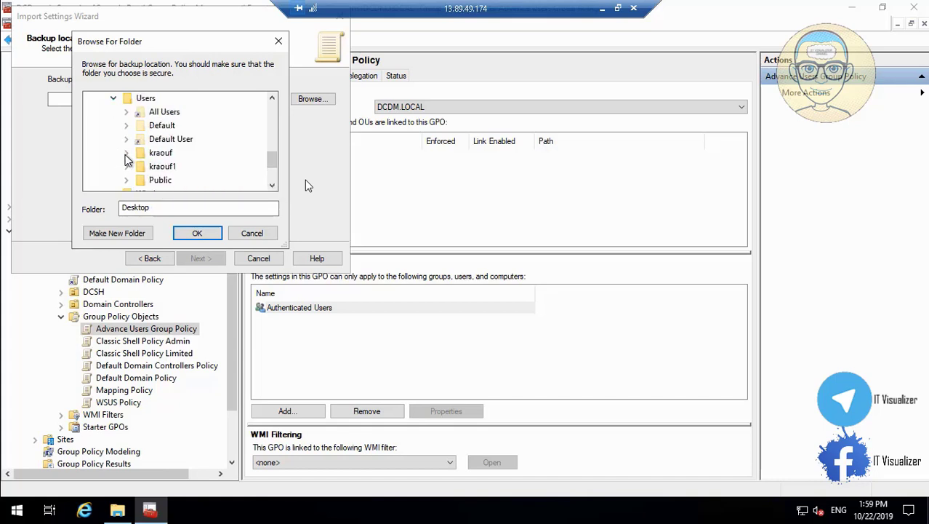
left_click(126, 153)
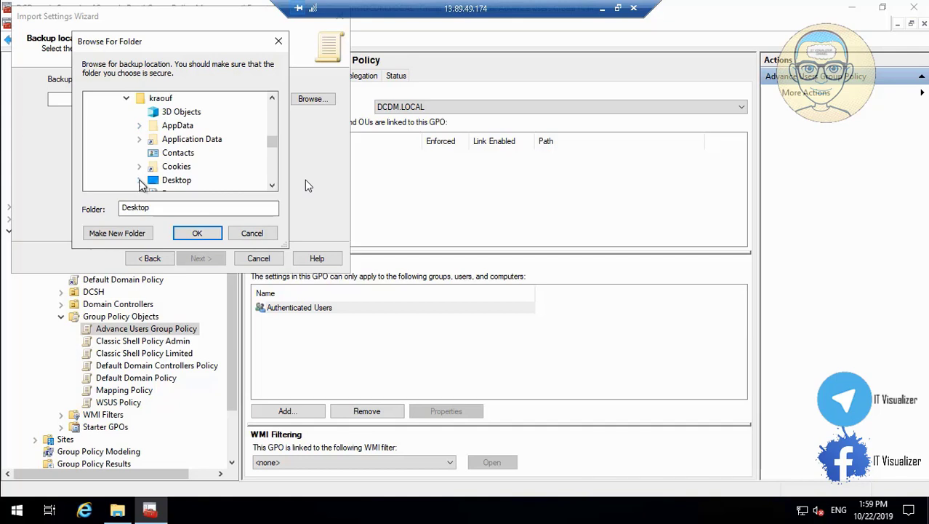
left_click(139, 180)
left_click(274, 188)
left_click(274, 188)
left_click(153, 125)
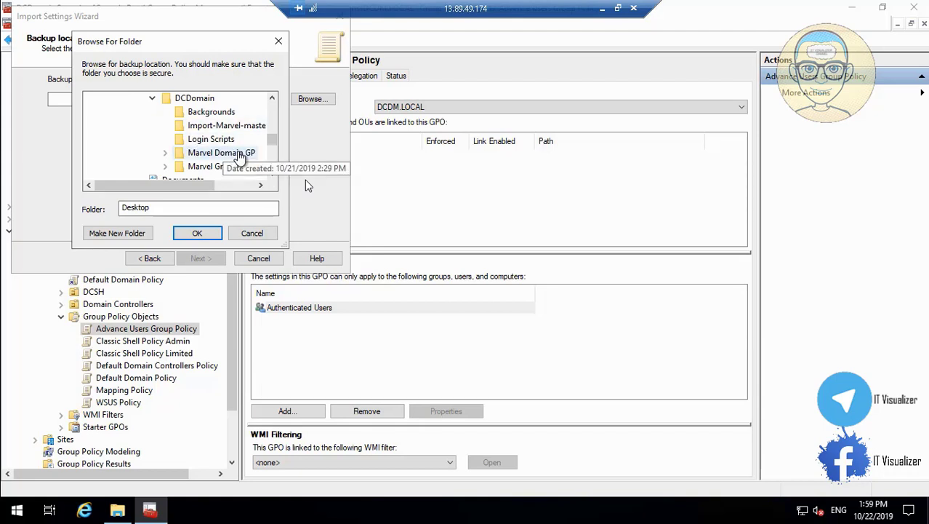
left_click(198, 234)
left_click(197, 232)
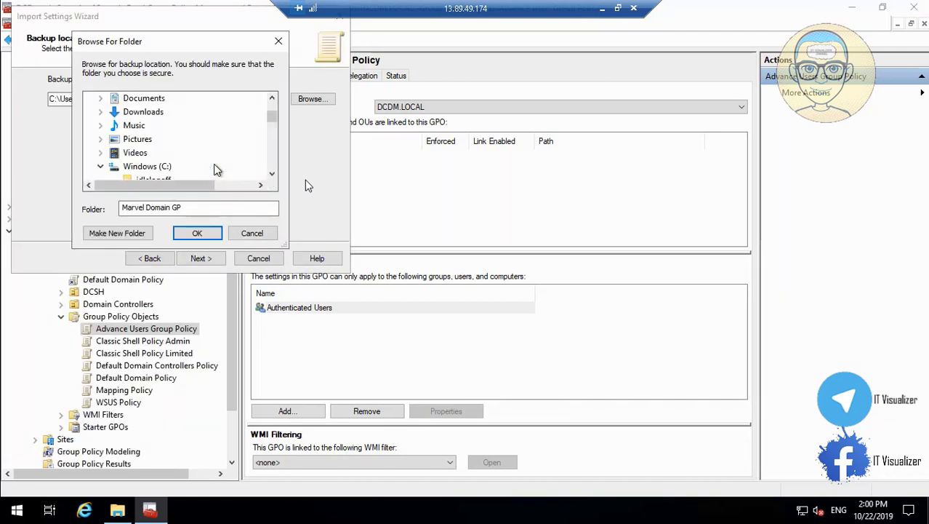
left_click(252, 232)
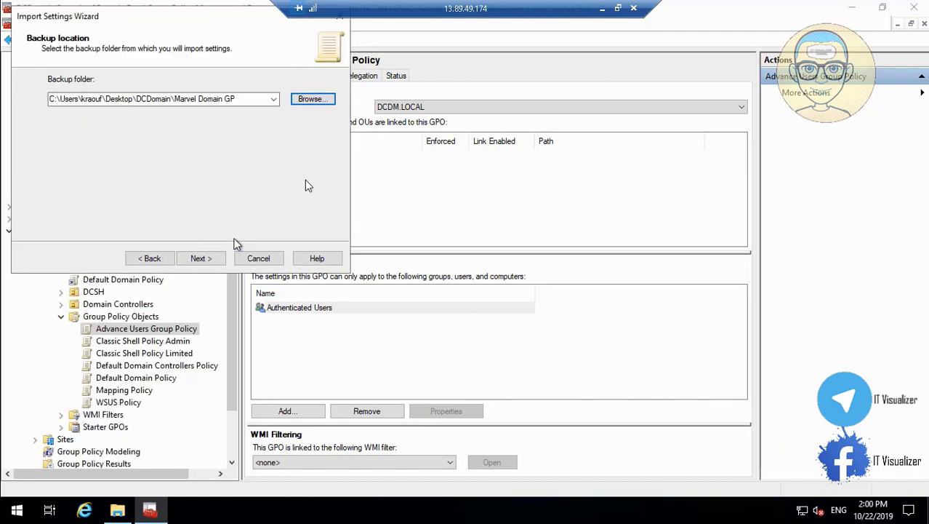
Import the Advance Users Group Policy backup settings into the Advance Users Group Policy GPO
left_click(197, 260)
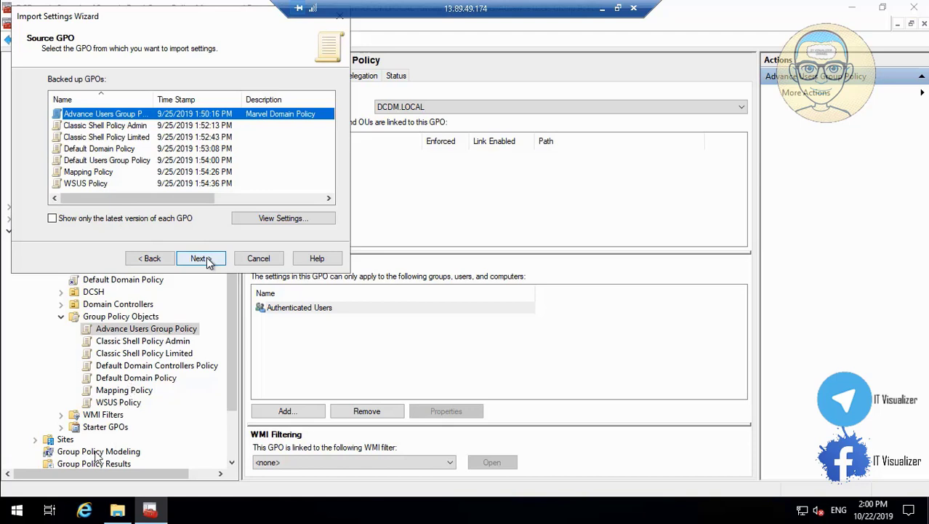
left_click(10, 495)
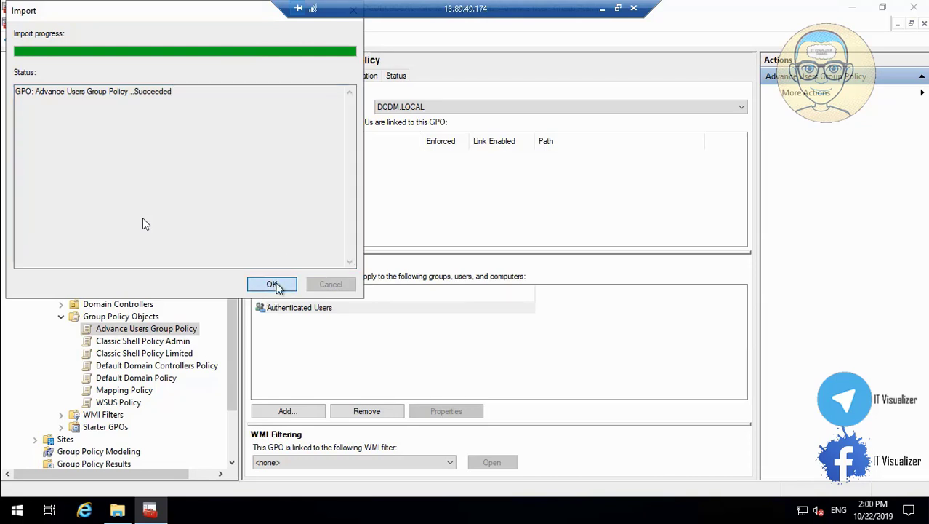
left_click(160, 345)
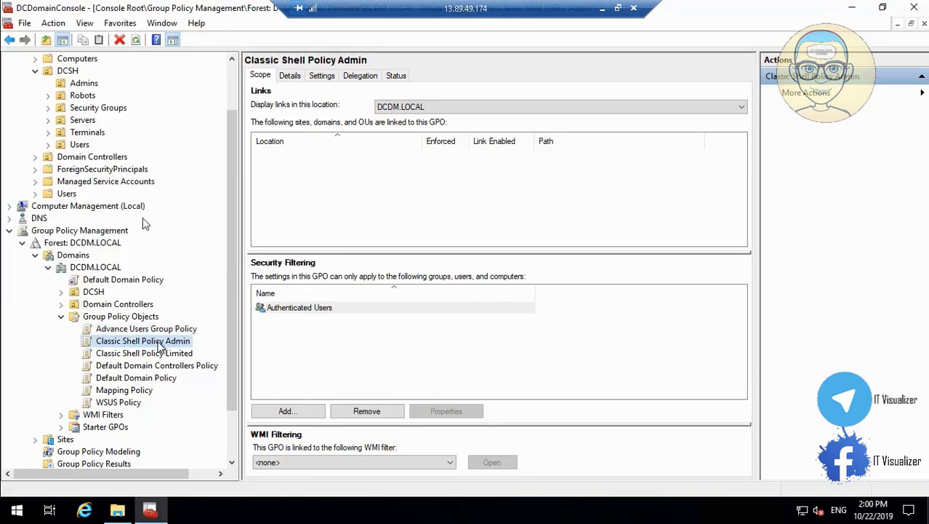
Import the Classic Shell Policy Admin backup from Marvel Domain GP into its matching GPO
right_click(158, 342)
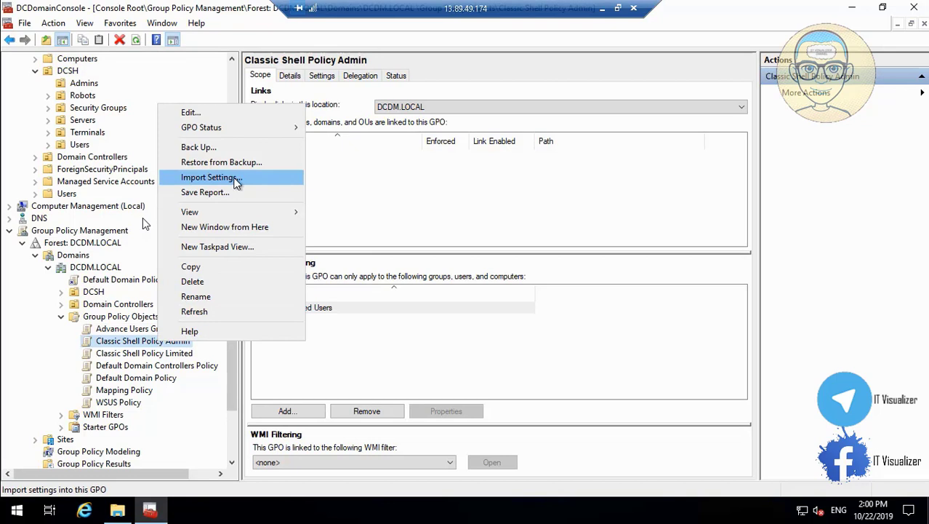
left_click(210, 178)
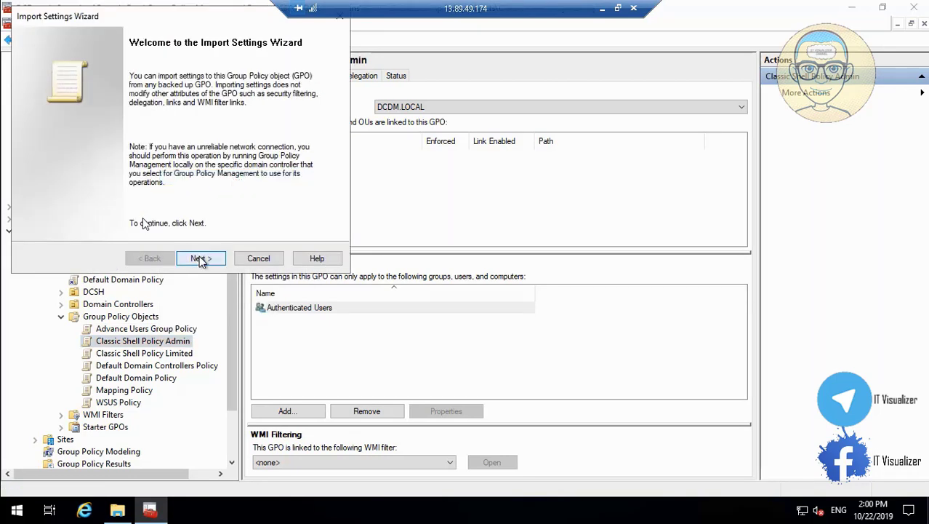
left_click(199, 259)
left_click(200, 259)
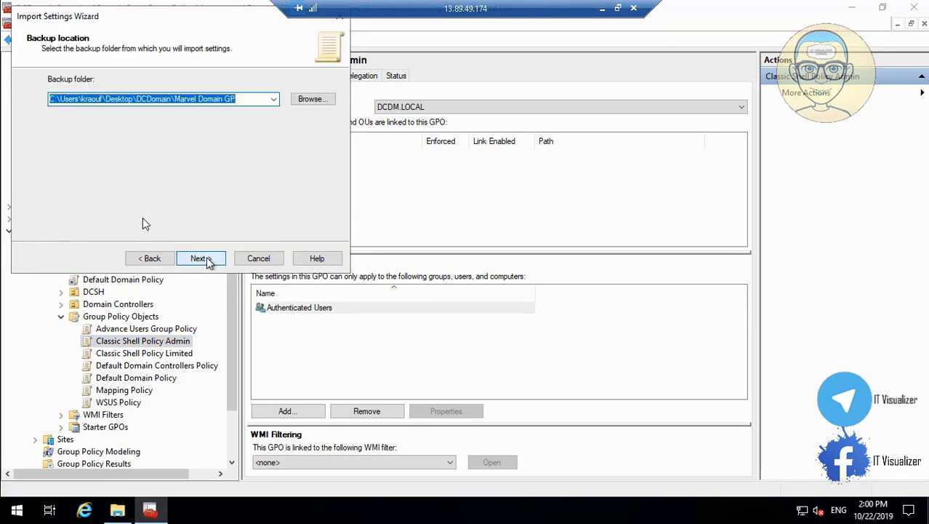
left_click(201, 259)
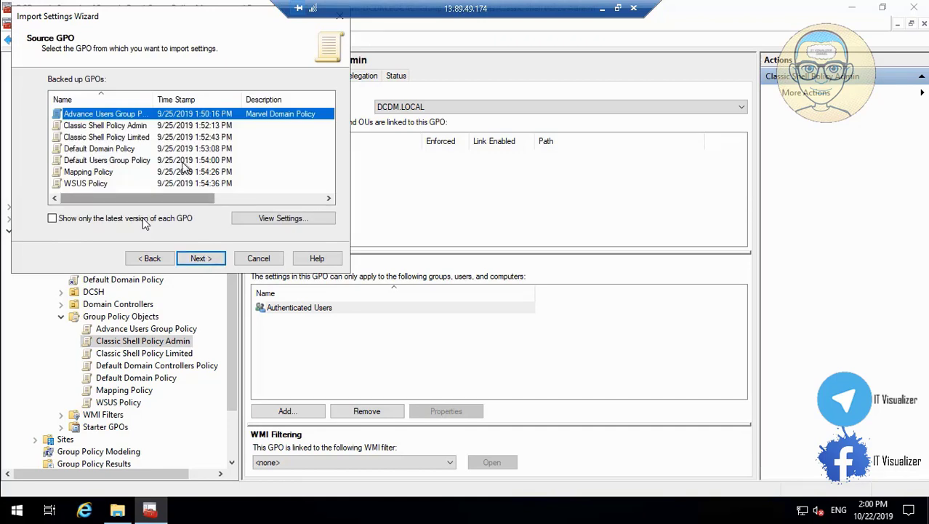
left_click(142, 125)
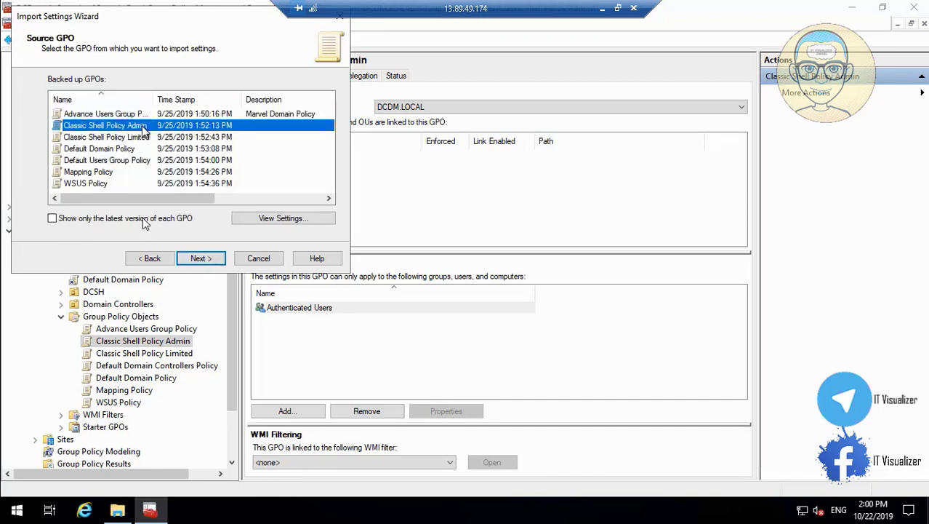
left_click(203, 261)
left_click(200, 259)
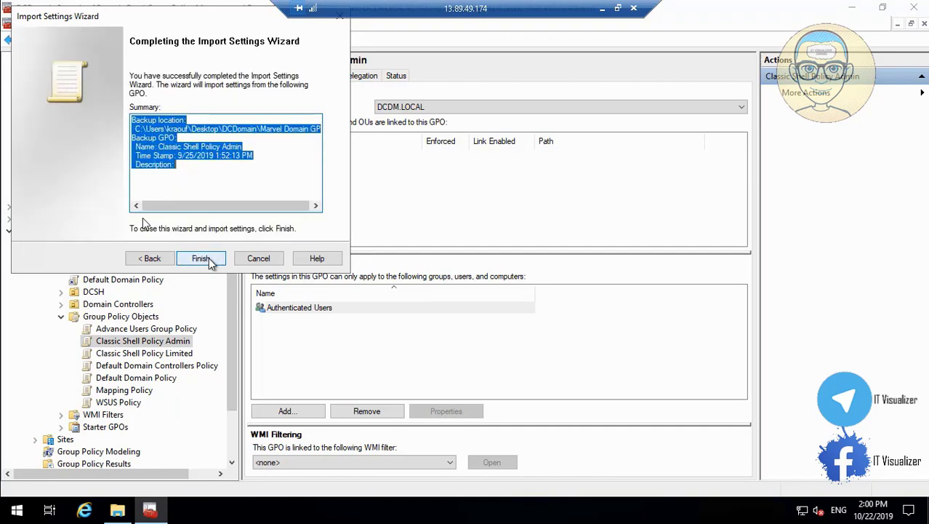
left_click(212, 262)
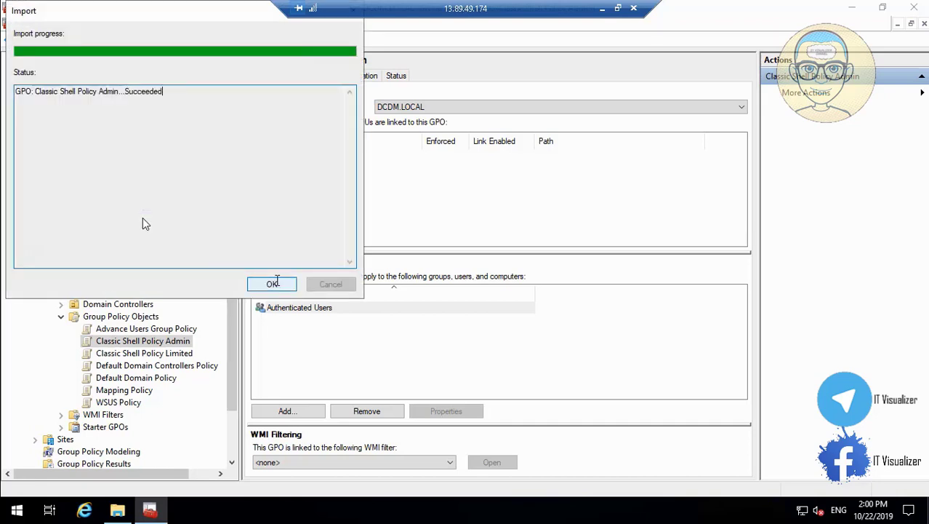
left_click(273, 282)
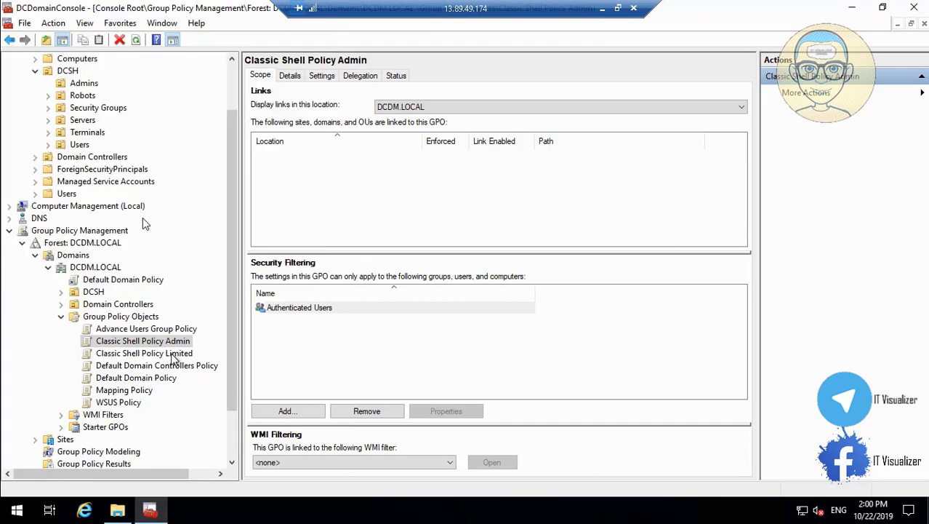
Import the Classic Shell Policy Limited backup from Marvel Domain GP into its matching GPO
right_click(175, 355)
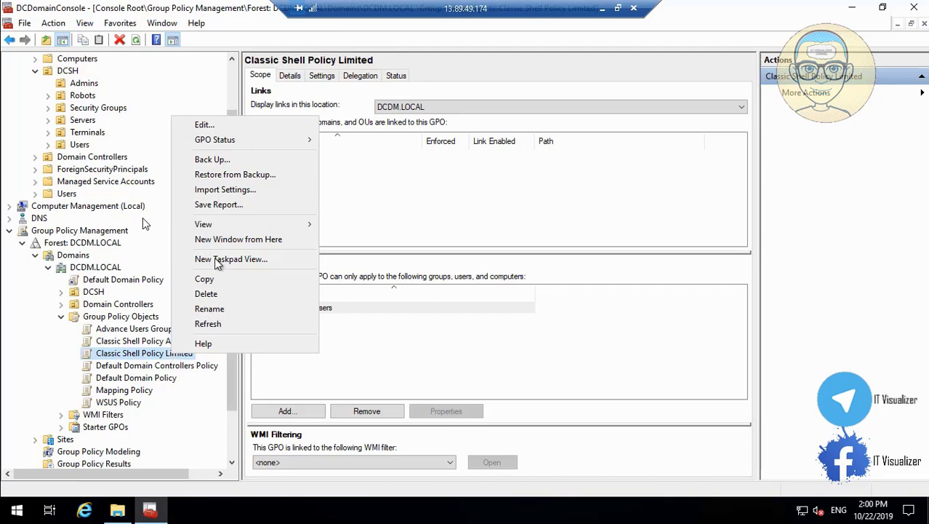
left_click(238, 191)
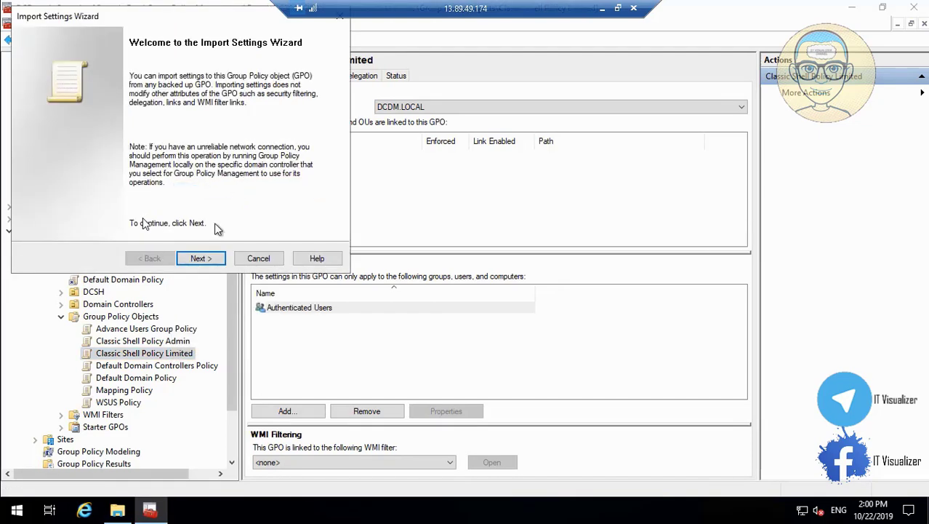
left_click(201, 258)
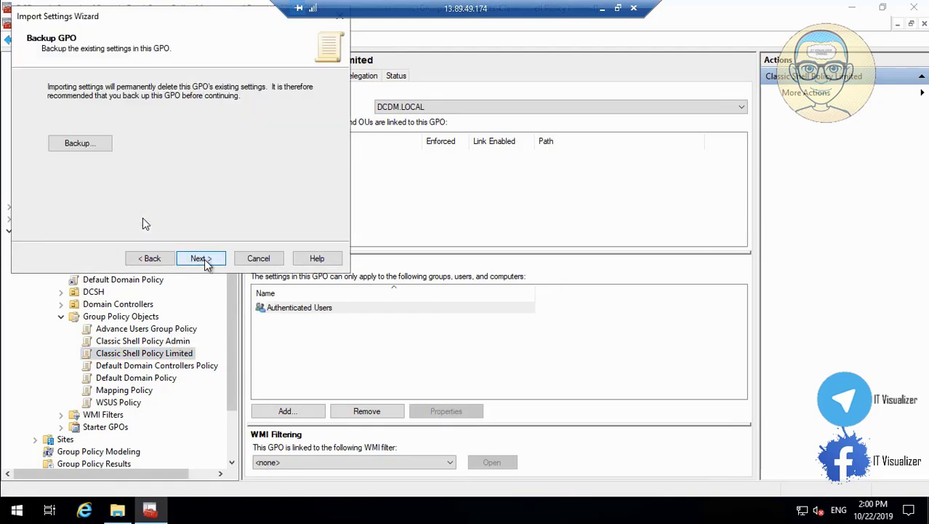
left_click(200, 258)
left_click(204, 259)
left_click(204, 260)
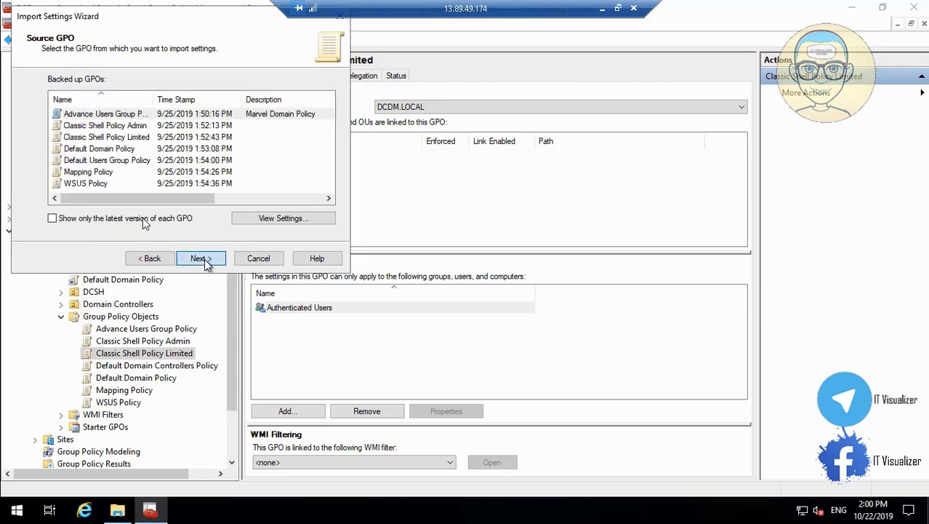
left_click(152, 259)
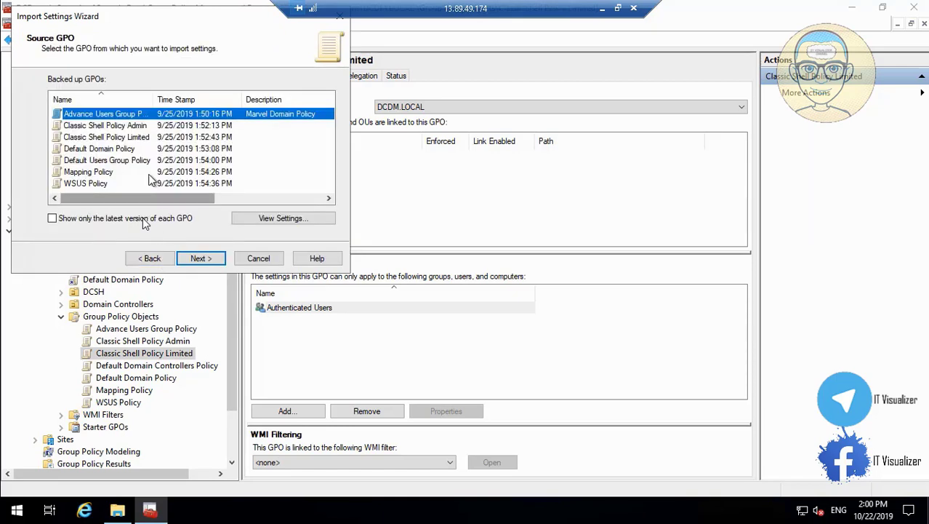
left_click(135, 138)
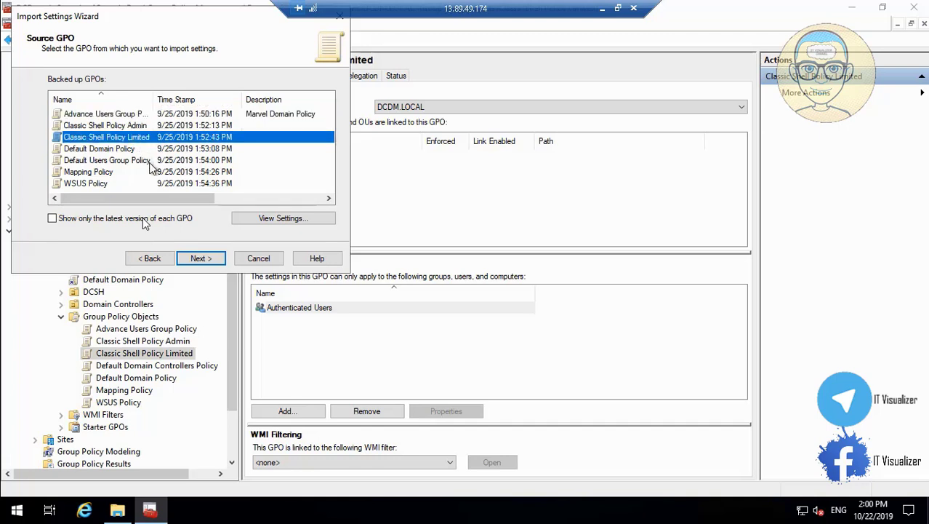
left_click(200, 258)
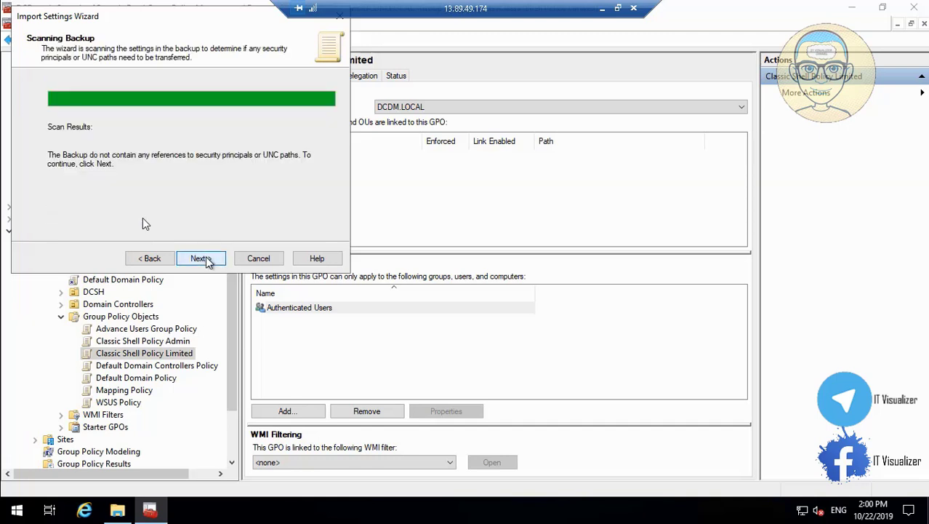
left_click(201, 258)
left_click(201, 258)
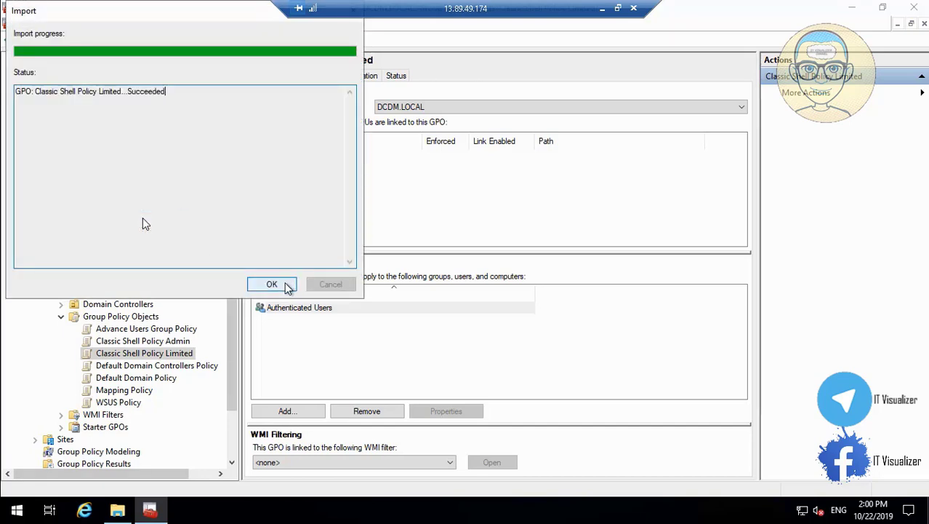
left_click(286, 286)
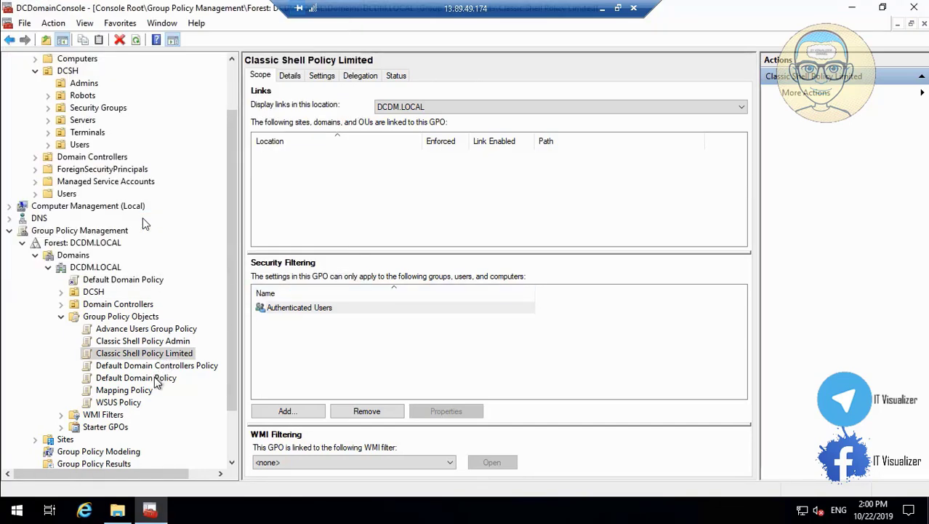
Make Default Domain Policy's SYSVOL permissions consistent with Active Directory
left_click(154, 377)
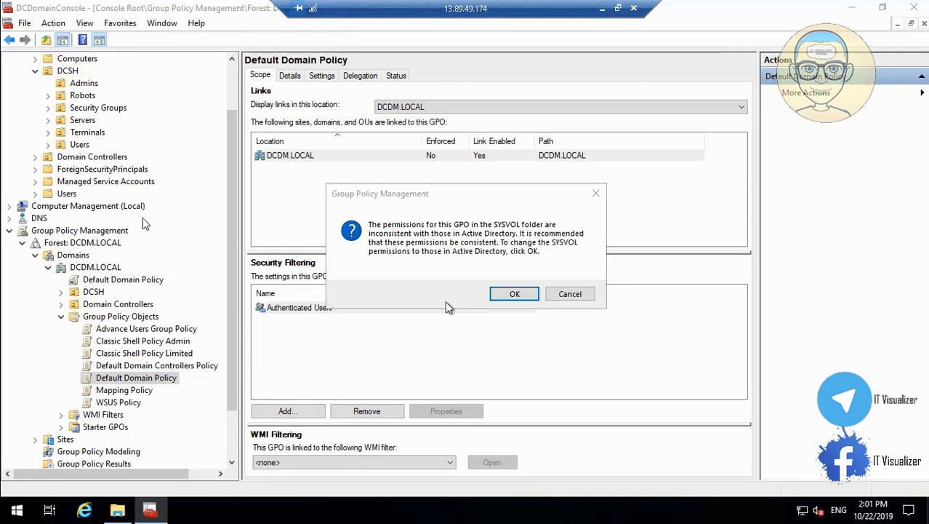
left_click(513, 293)
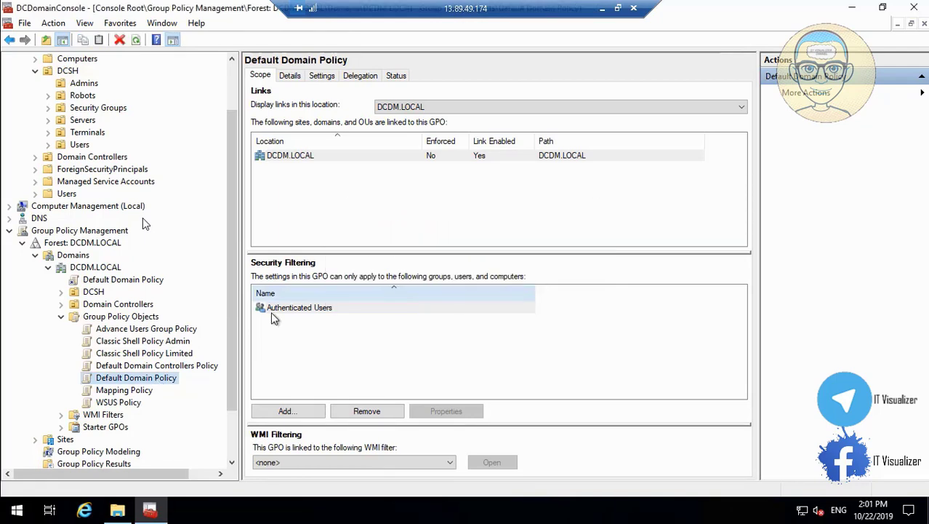
right_click(163, 383)
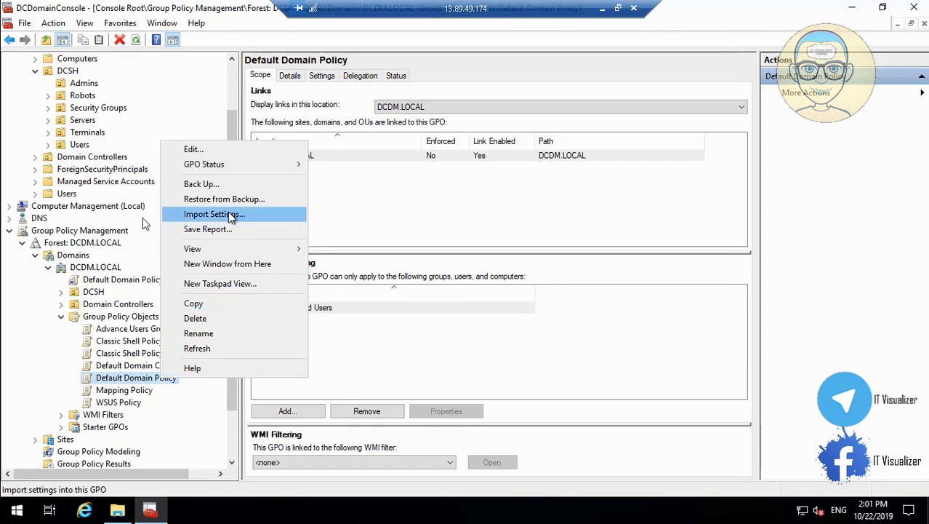
Import the Default Domain Policy backup, copying references identically, and accept the unresolved-principal warnings
left_click(231, 218)
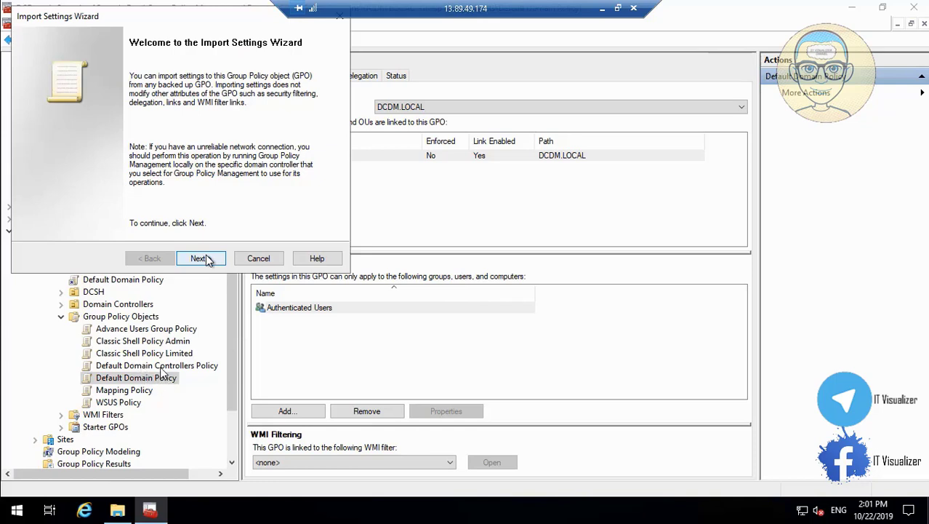
mouse_move(55, 498)
left_click(11, 495)
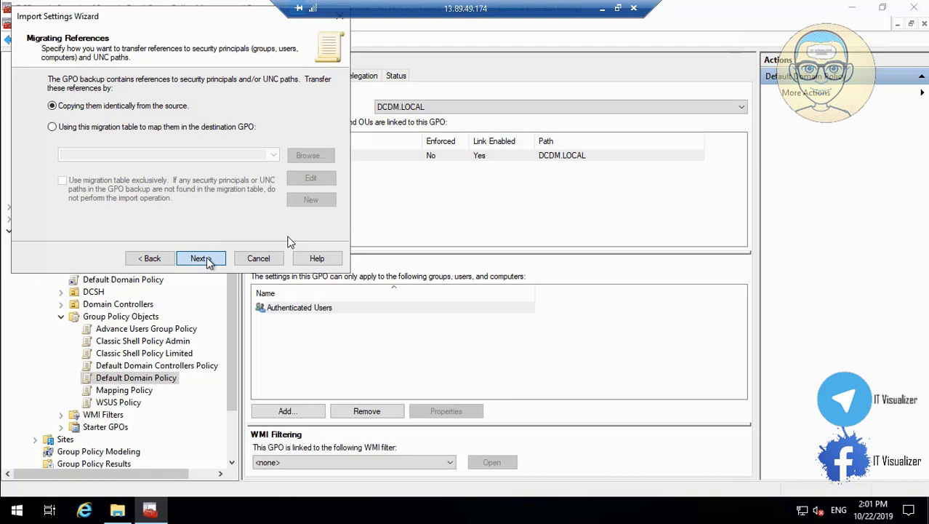
left_click(149, 258)
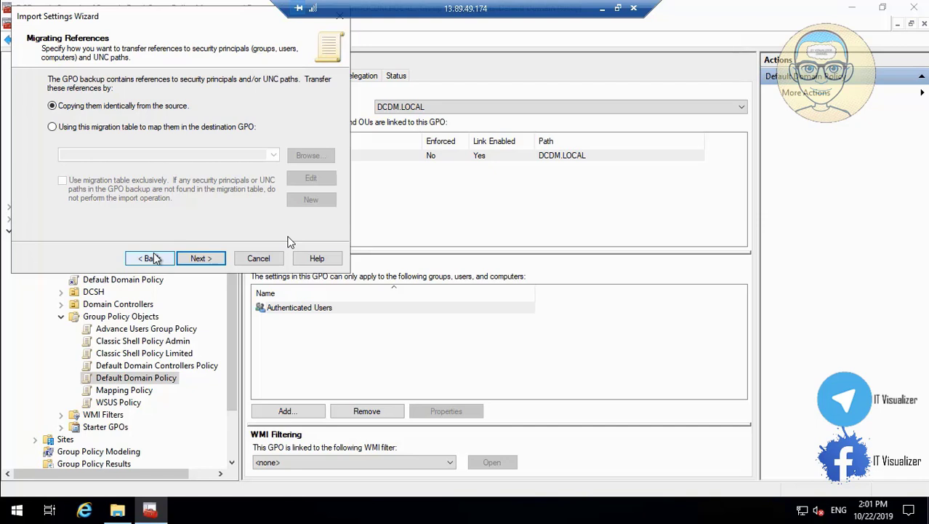
left_click(210, 259)
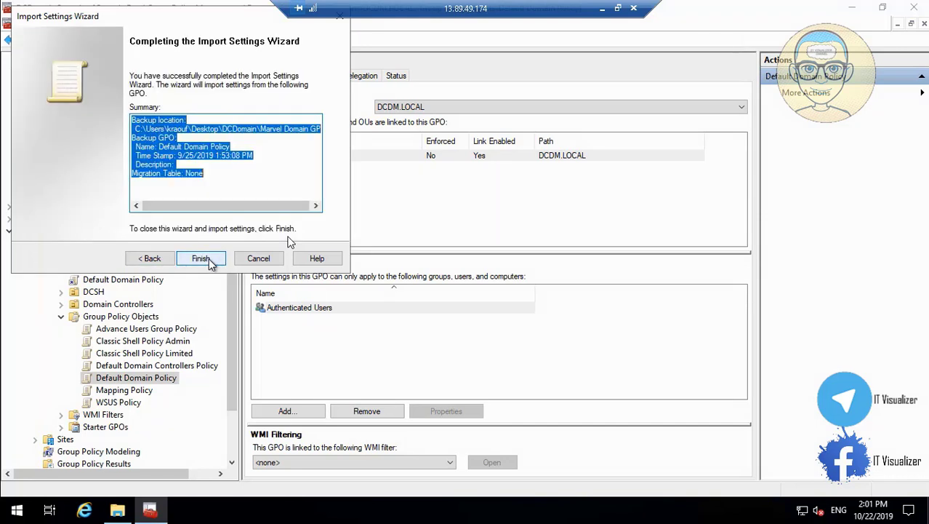
left_click(202, 258)
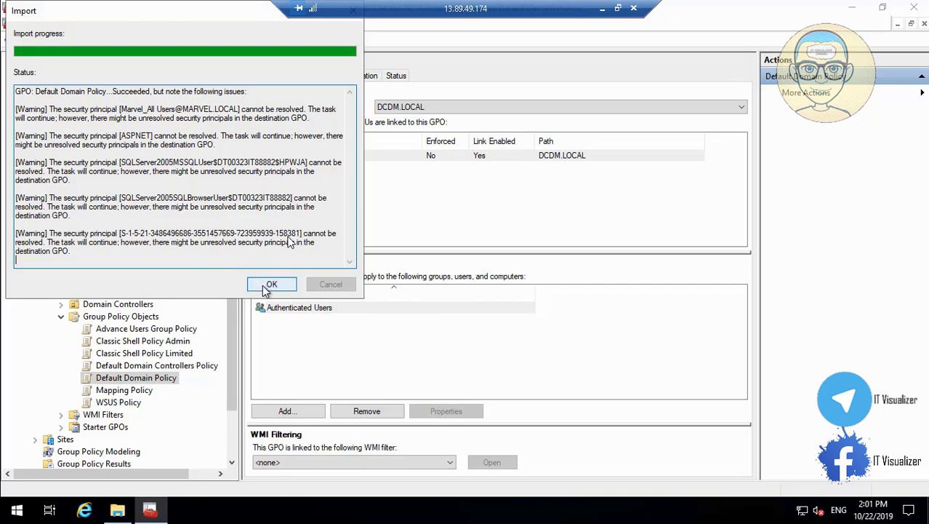
left_click(269, 284)
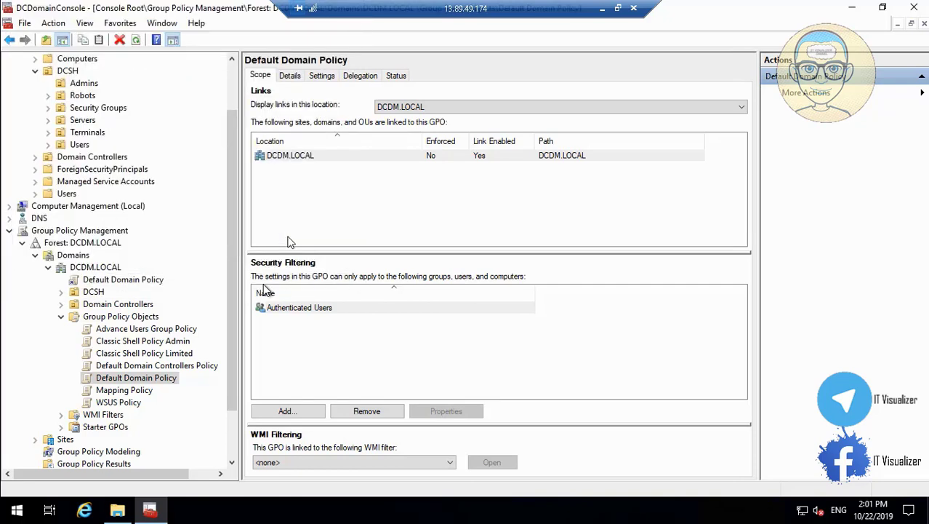
Run Import Settings on Mapping Policy from its backup and close the succeeded report
left_click(124, 391)
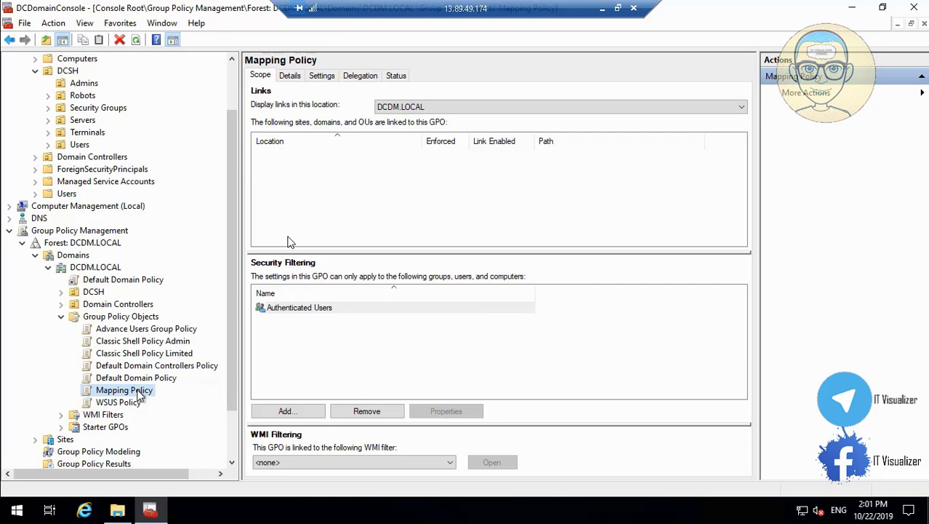
right_click(138, 392)
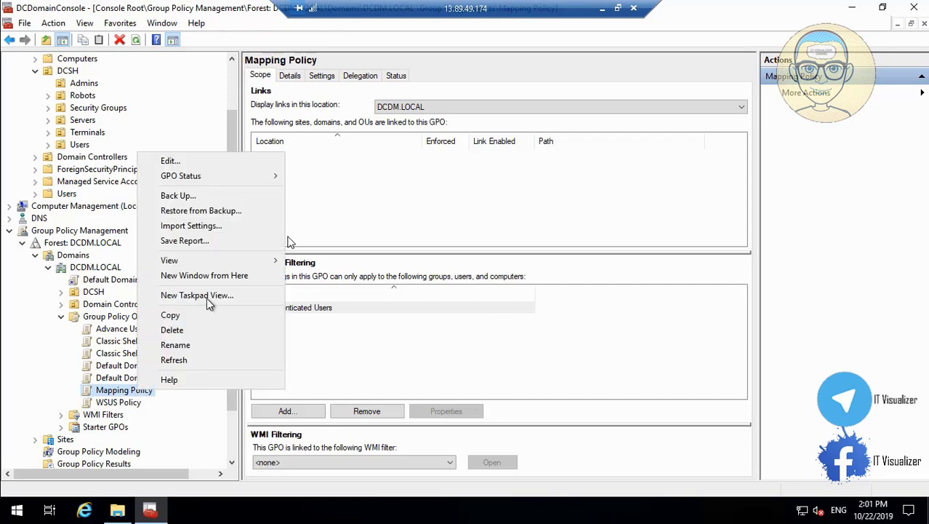
left_click(222, 230)
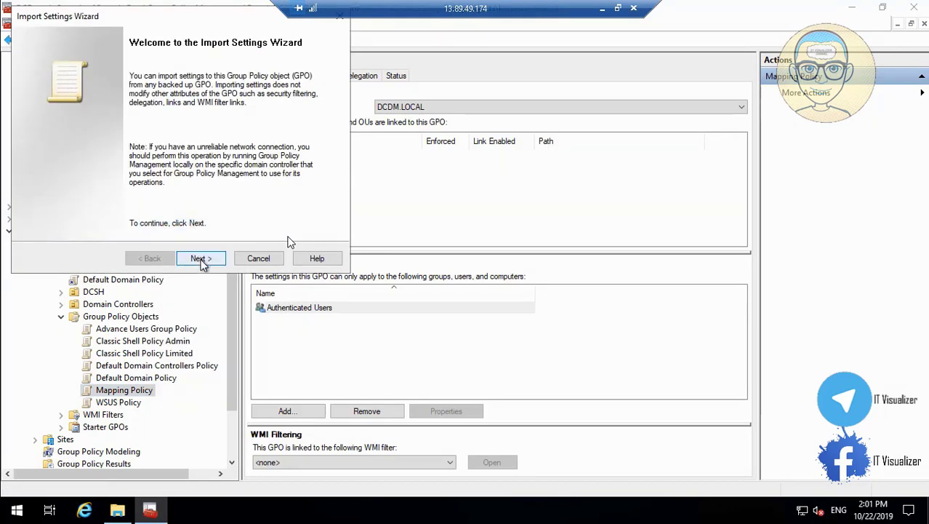
left_click(202, 260)
left_click(202, 260)
left_click(201, 260)
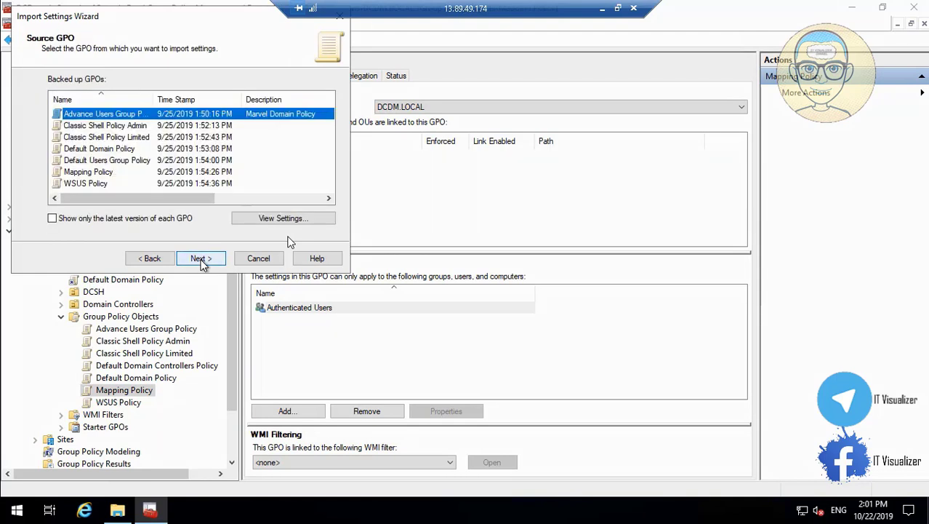
left_click(119, 173)
left_click(207, 260)
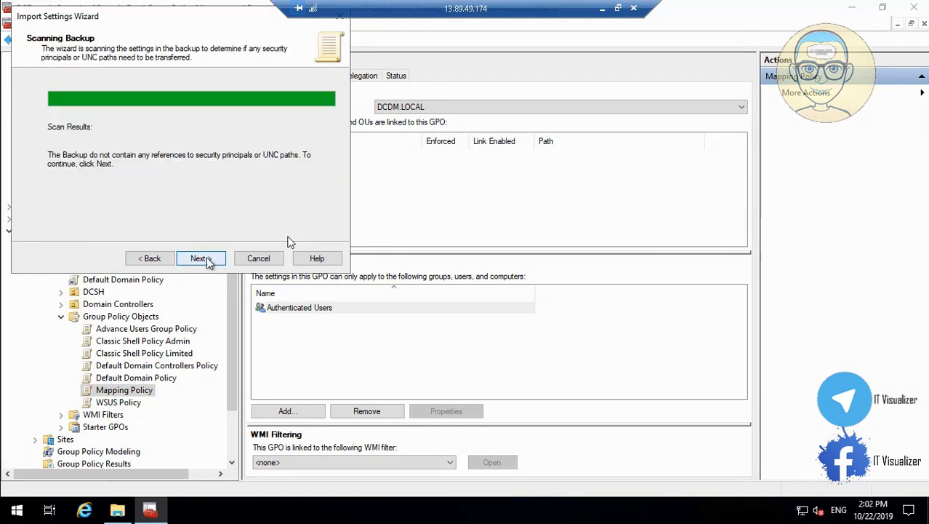
left_click(207, 260)
left_click(201, 260)
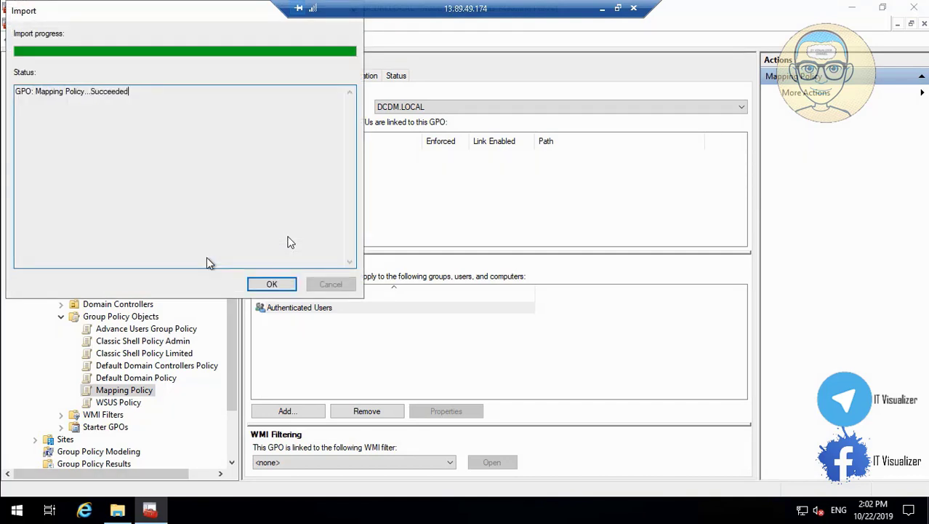
left_click(269, 285)
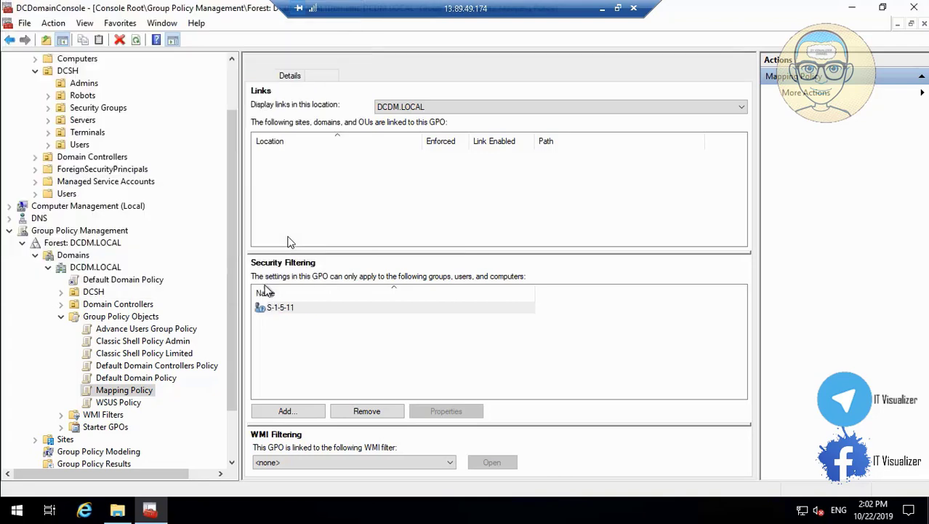
Start Import Settings on WSUS Policy and list the backups in the backup folder
left_click(109, 403)
right_click(108, 404)
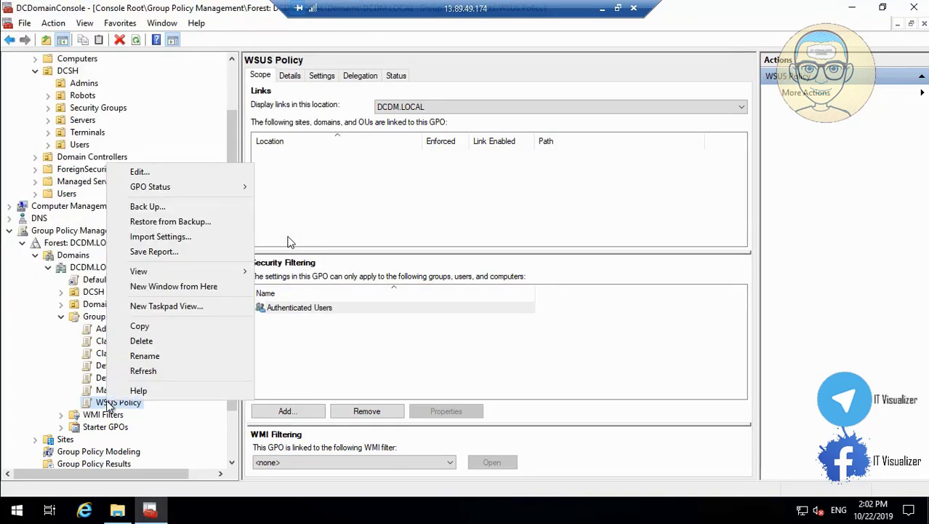
left_click(202, 237)
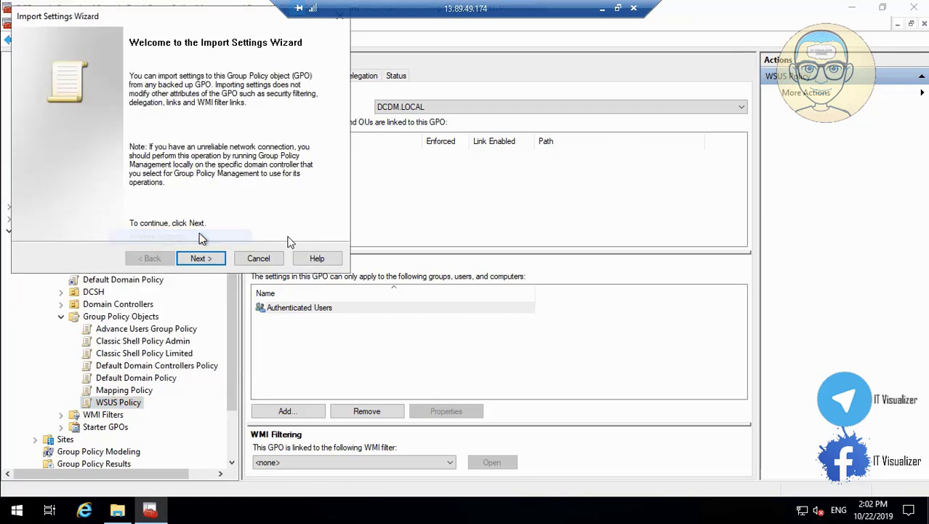
left_click(200, 258)
left_click(200, 258)
left_click(202, 260)
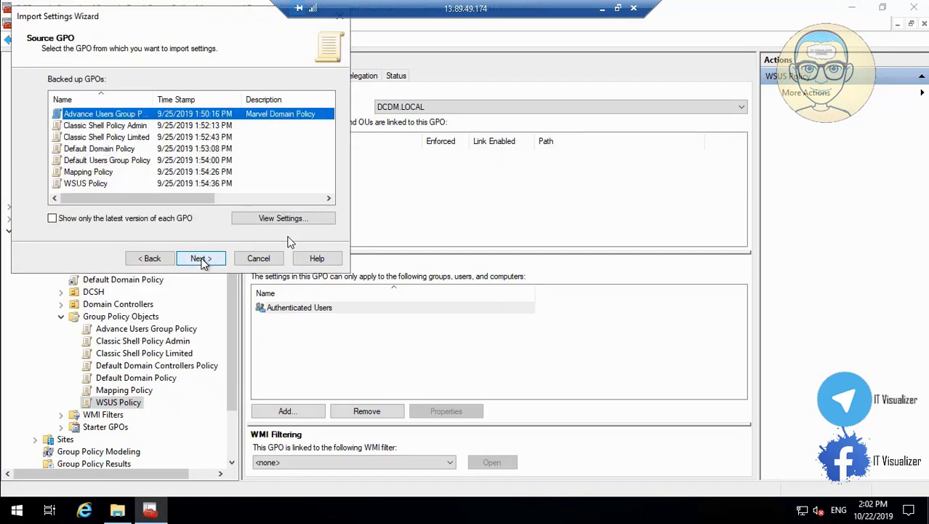
Import the WSUS Policy backup with references copied identically, accept the package warnings, and minimize the console
left_click(104, 184)
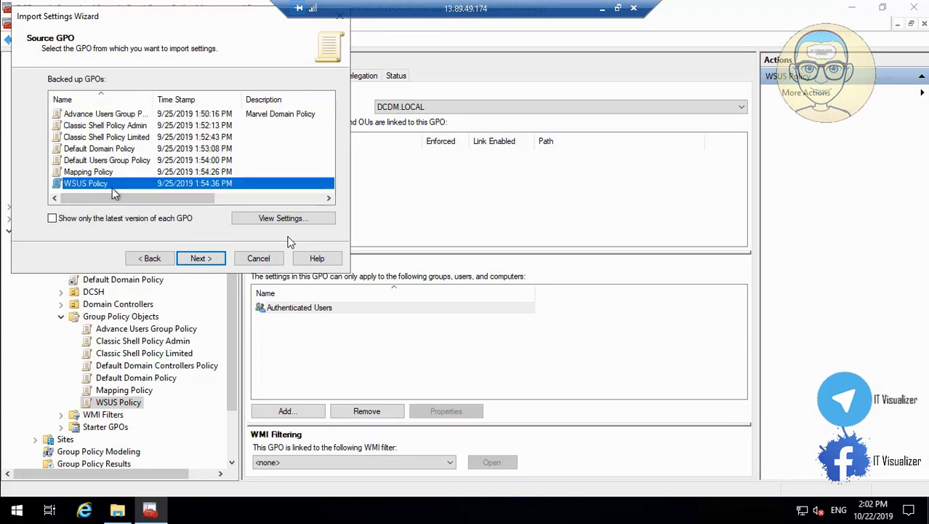
left_click(200, 258)
left_click(210, 259)
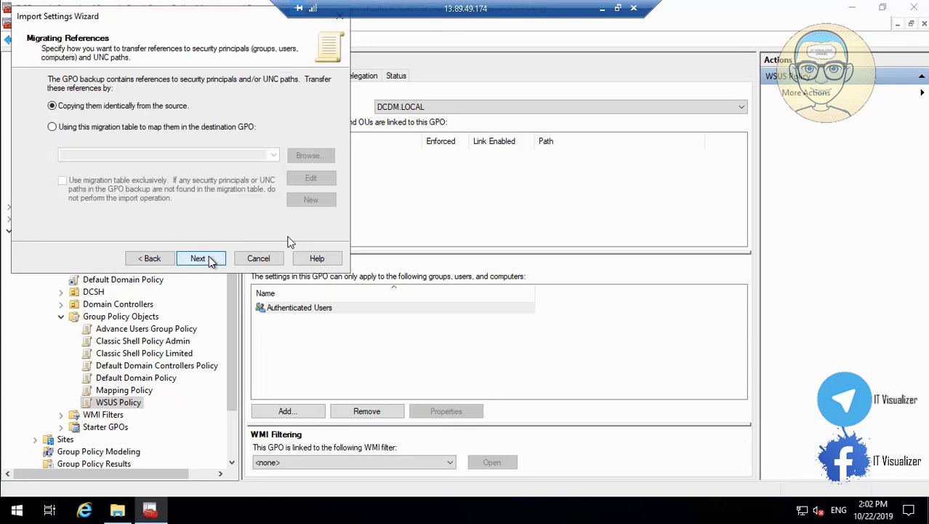
left_click(209, 260)
left_click(201, 259)
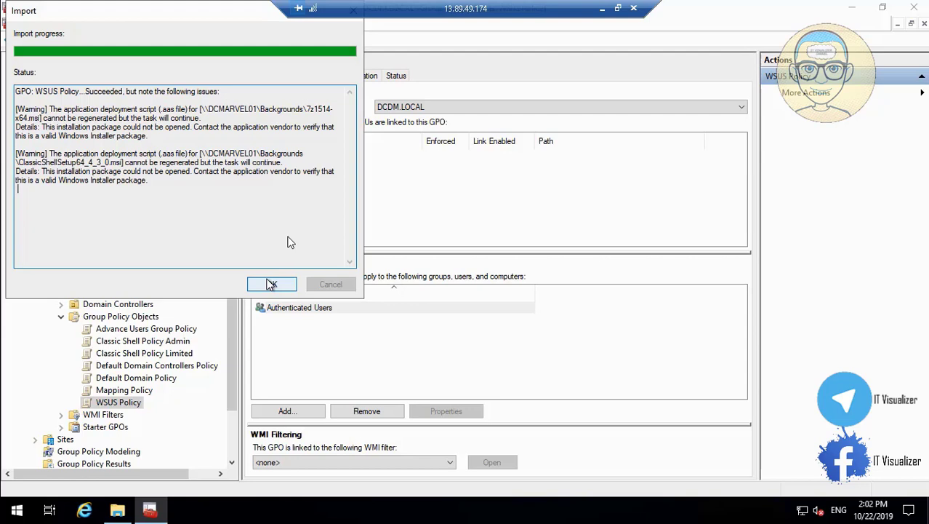
left_click(271, 283)
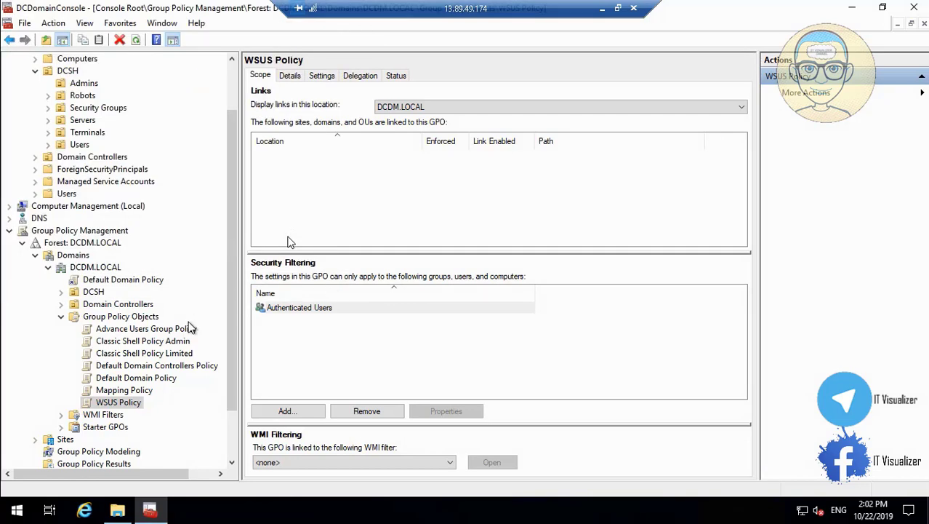
left_click(857, 6)
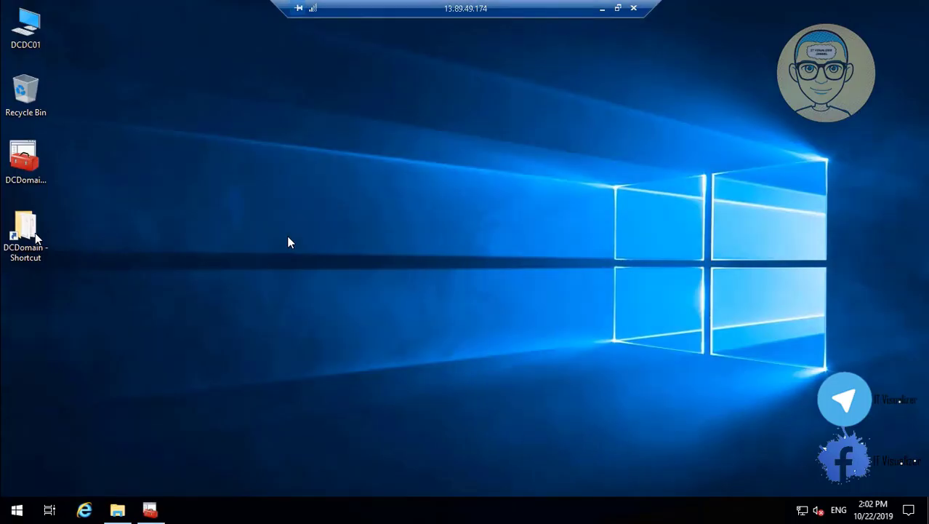
In DCDomain\Backgrounds, rename the Background image to Background1
double_click(26, 234)
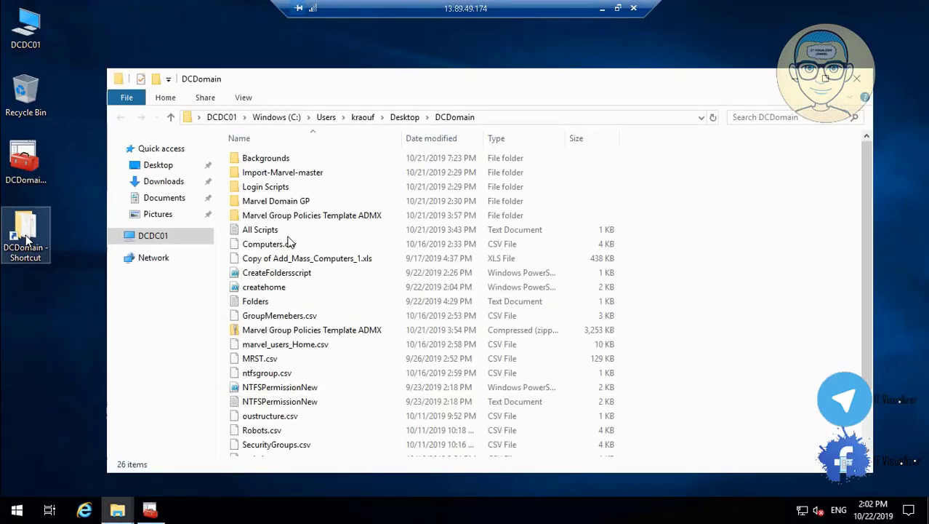
left_click(289, 160)
double_click(289, 160)
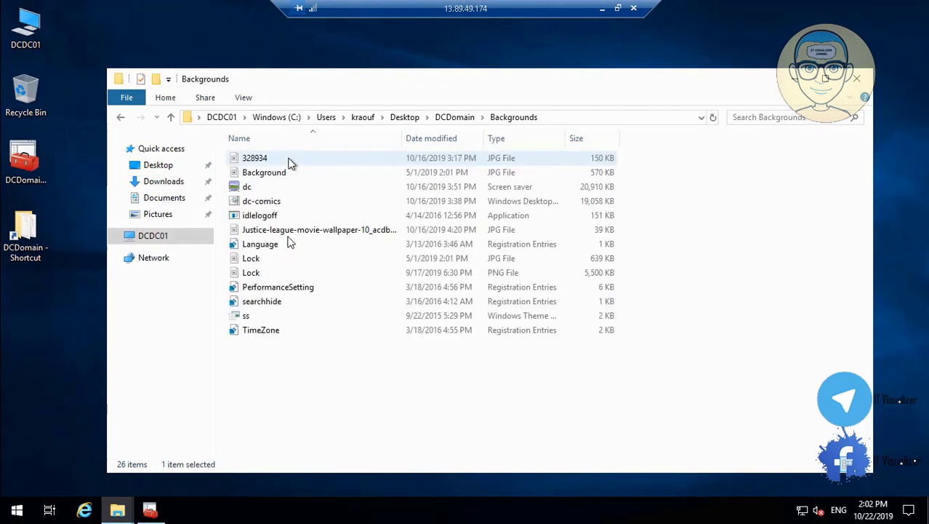
left_click(359, 230)
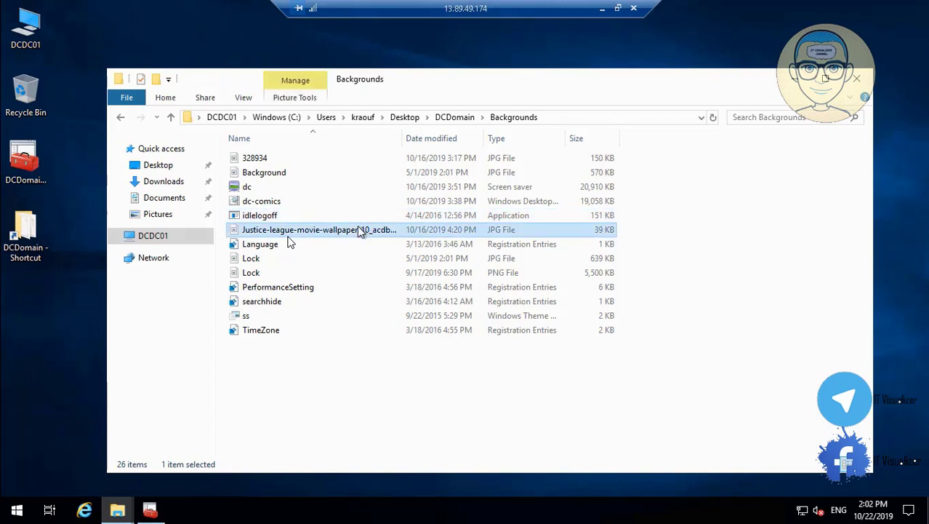
right_click(358, 230)
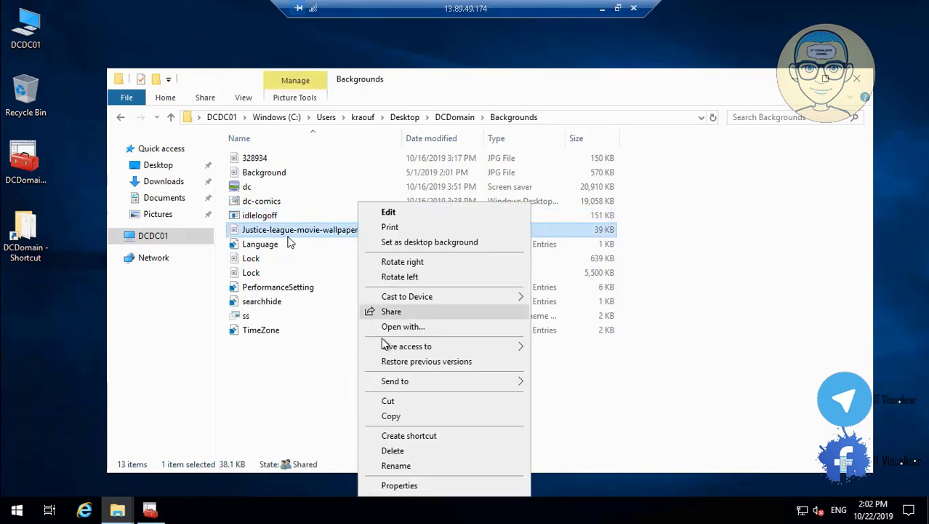
left_click(283, 171)
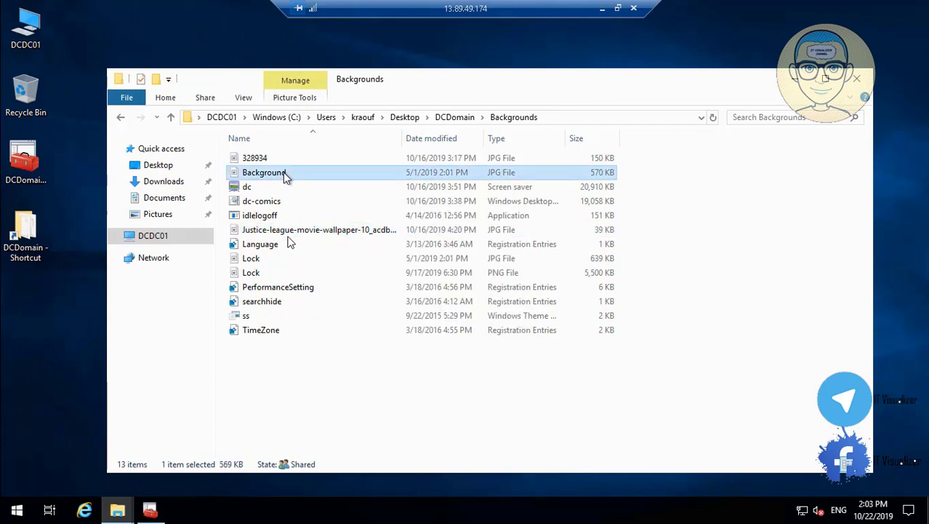
right_click(283, 171)
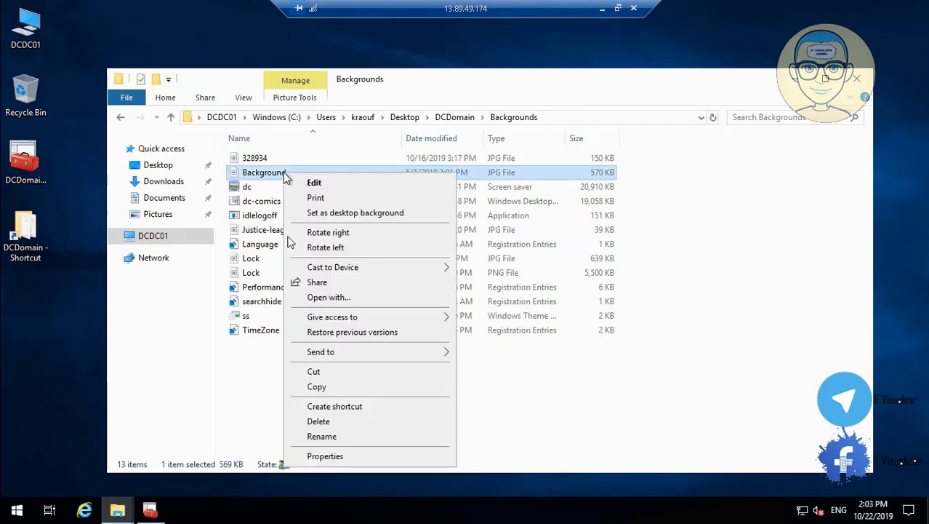
left_click(337, 436)
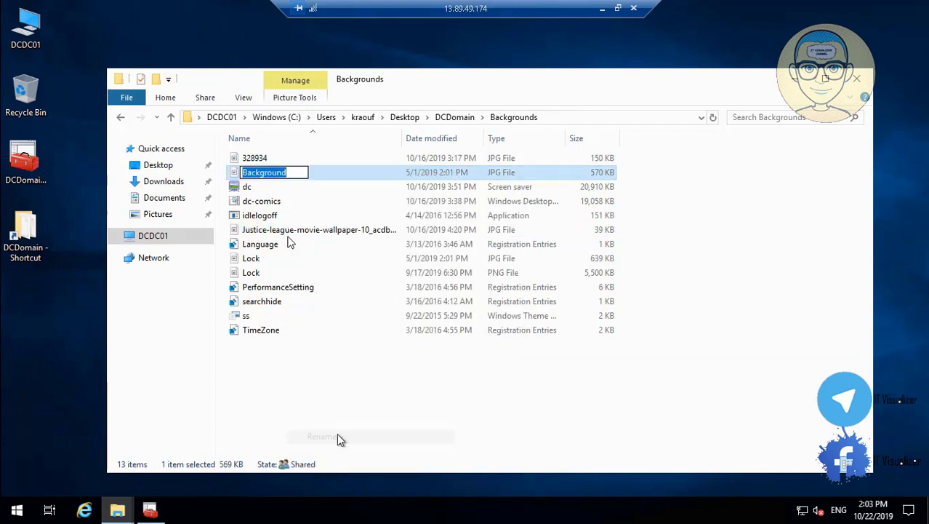
left_click(290, 172)
type("1")
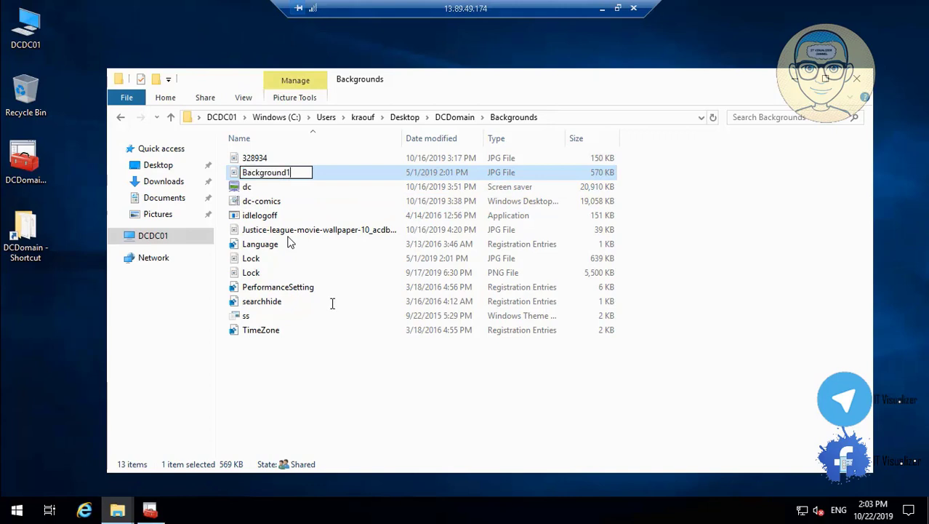
left_click(365, 365)
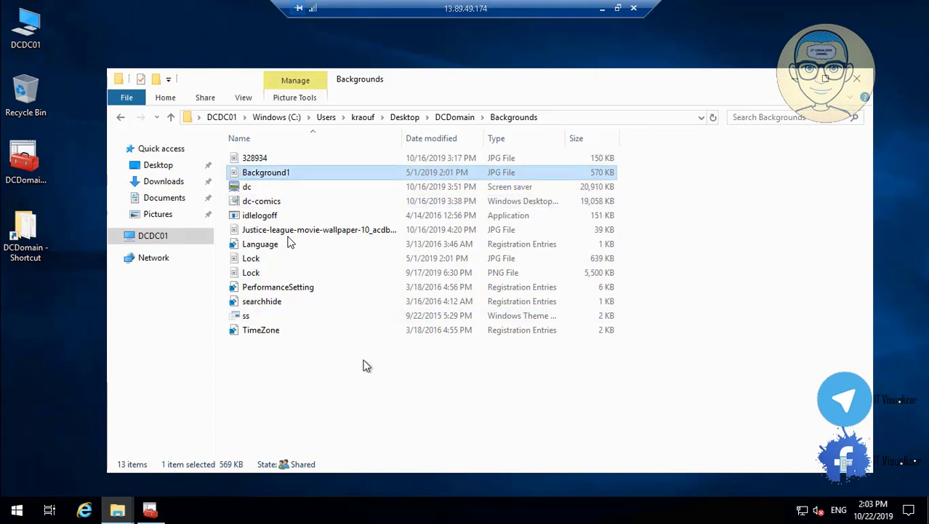
Keep Background1 and rename the Justice League wallpaper to Background
right_click(284, 176)
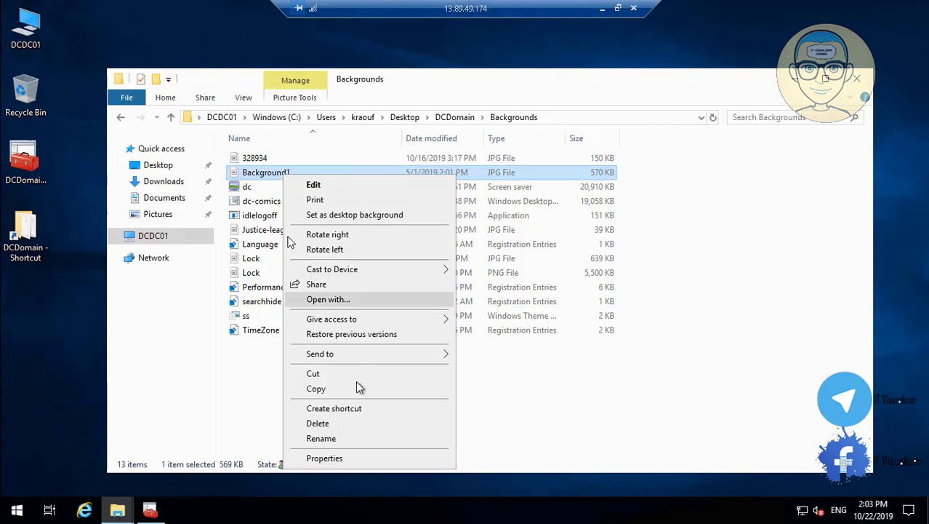
left_click(321, 438)
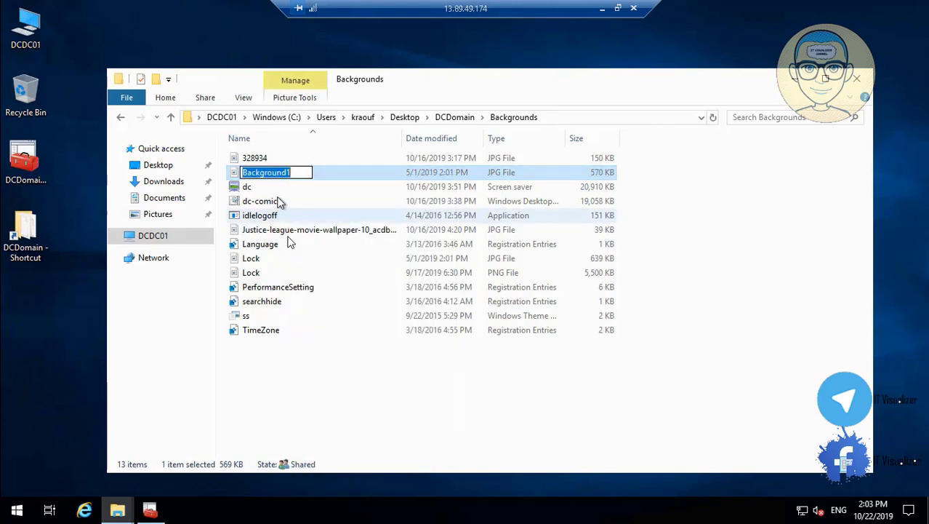
left_click(288, 171)
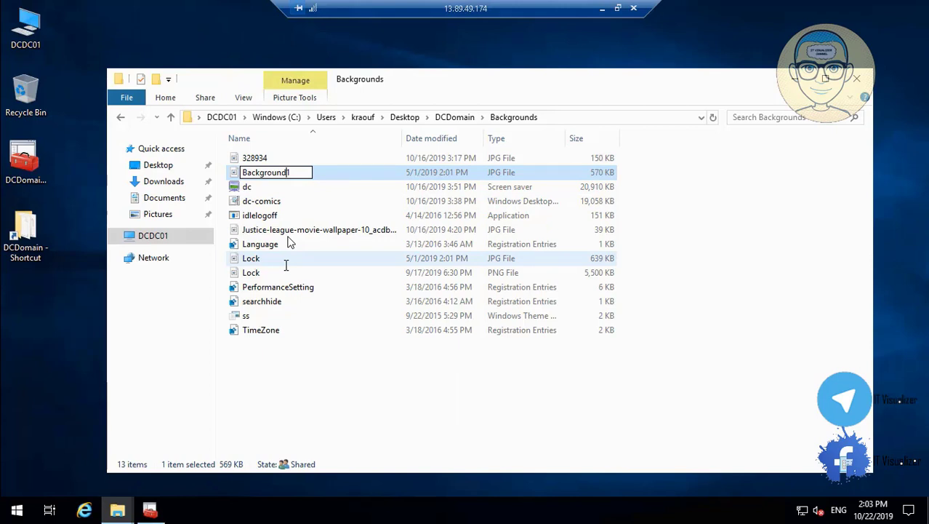
key("shift+Left")
key("shift+Left")
key("shift+Left")
key("shift+Left")
key("shift+Left")
key("shift+Left")
key("shift+Left")
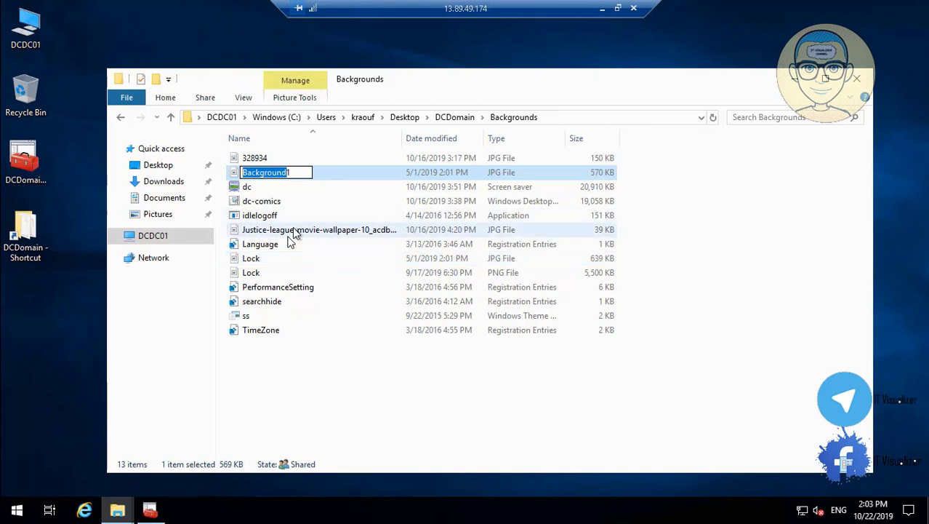
left_click(295, 230)
right_click(293, 229)
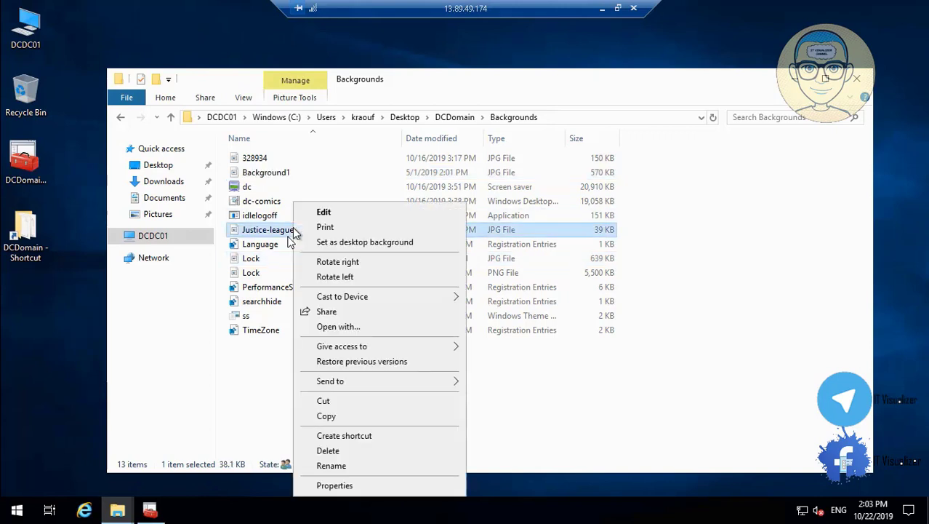
left_click(372, 466)
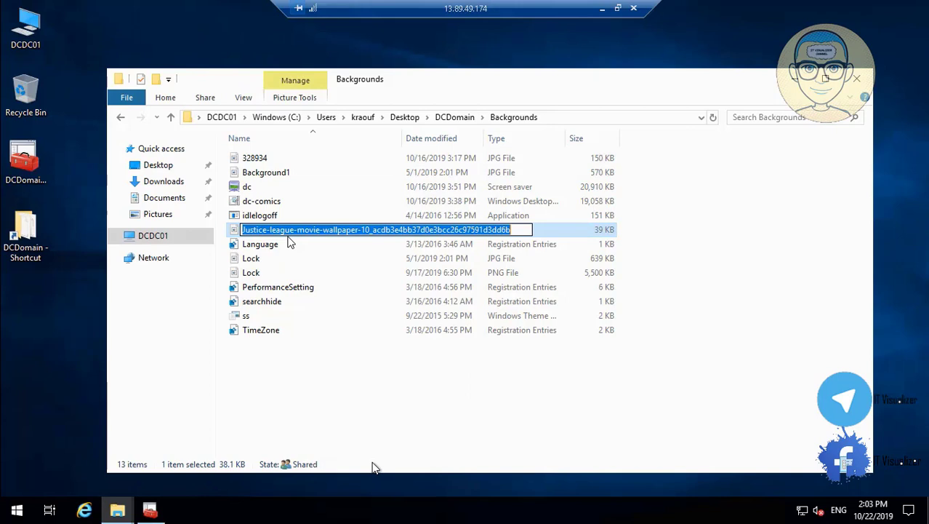
key("BackSpace")
type("Background")
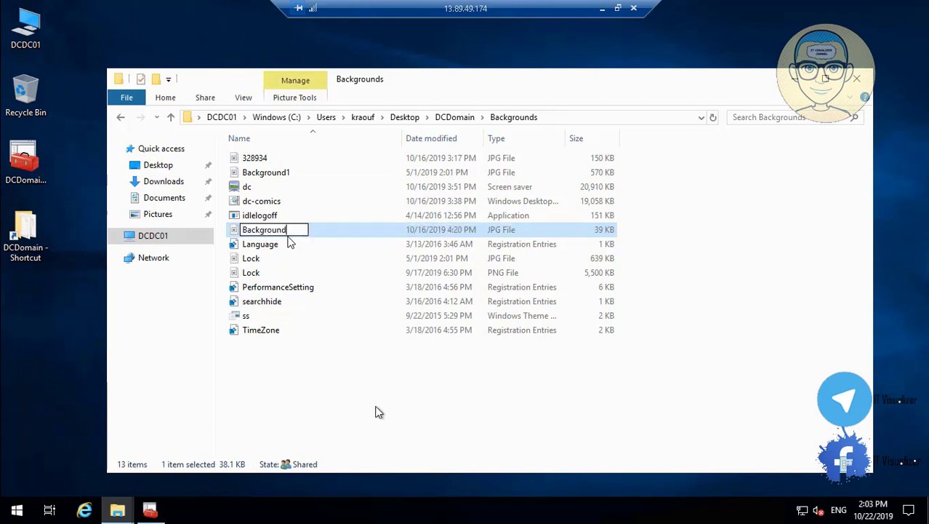
key("Return")
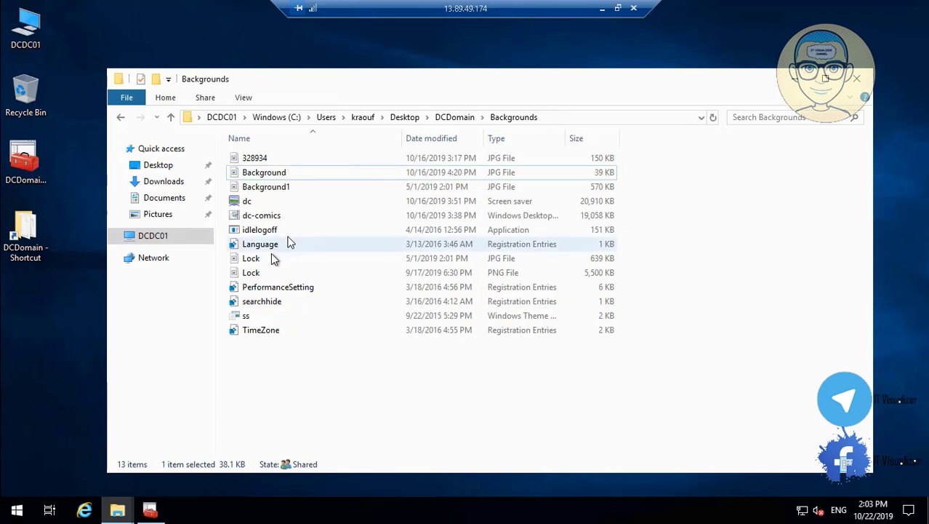
Rename the Lock PNG file to Lock1
left_click(270, 259)
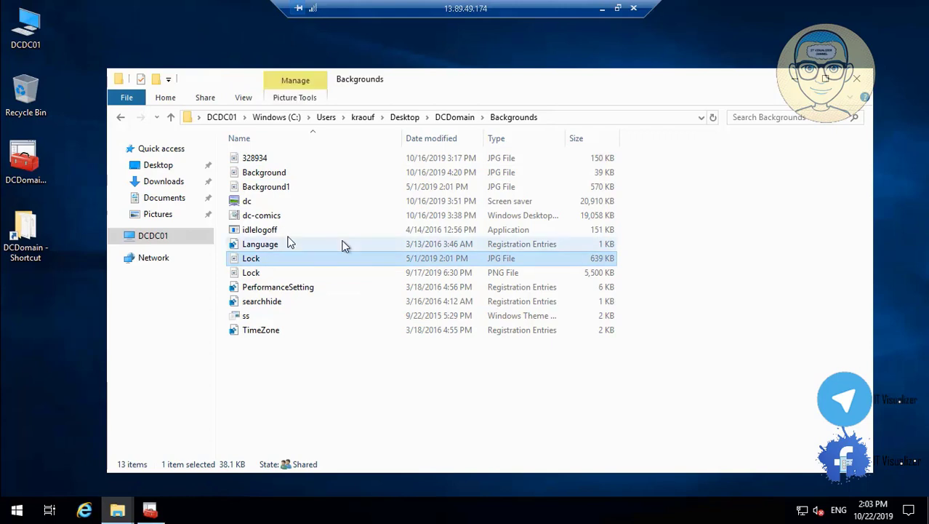
left_click(263, 161)
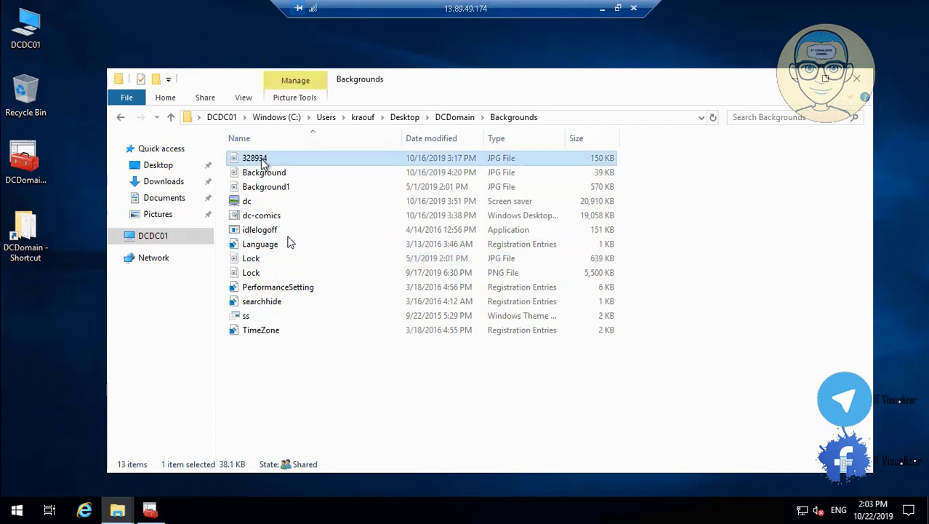
right_click(263, 161)
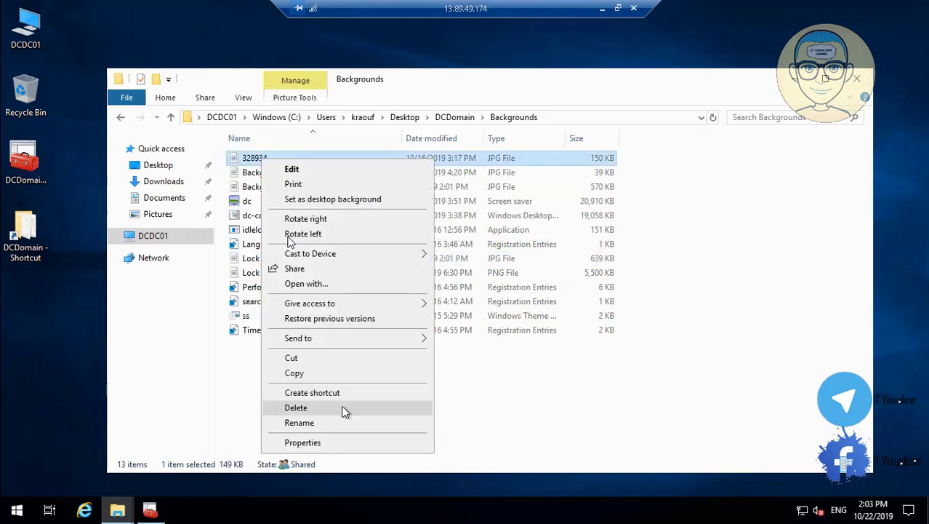
left_click(214, 412)
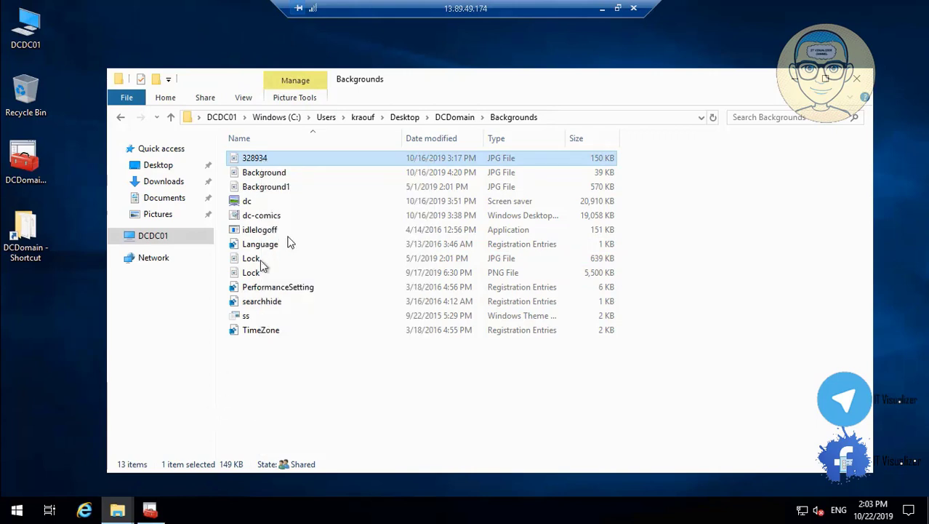
left_click(260, 263)
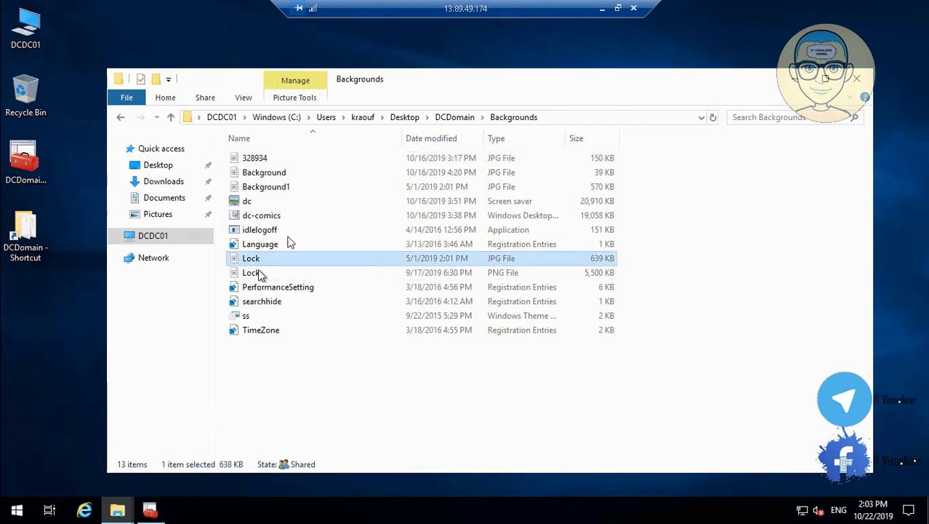
left_click(261, 274)
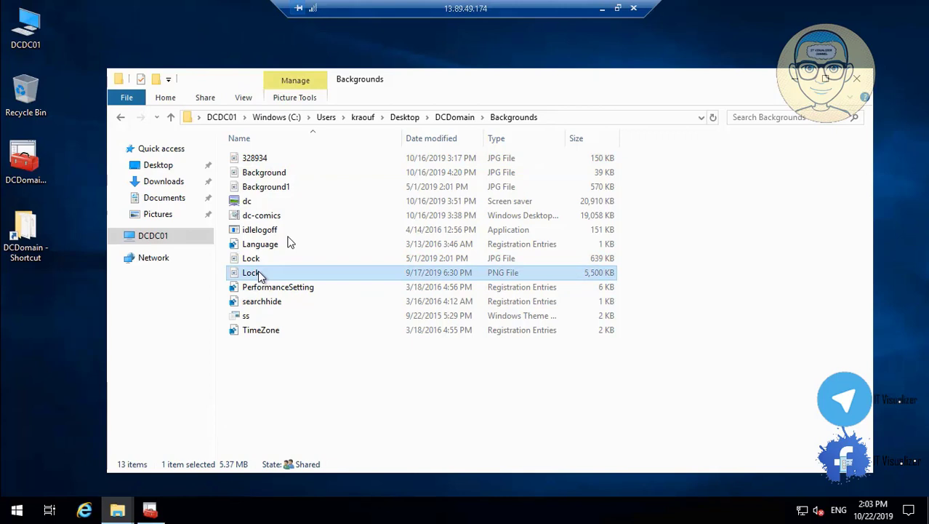
right_click(260, 275)
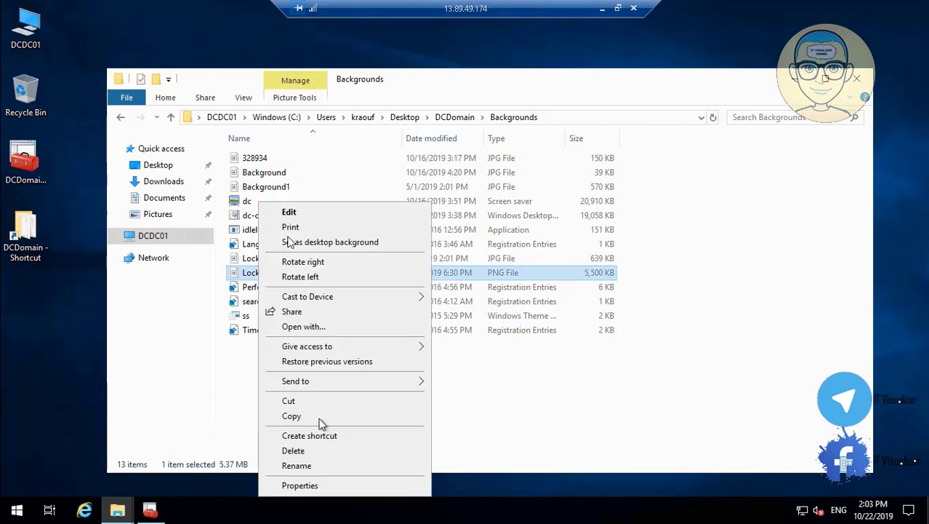
left_click(325, 466)
left_click(271, 272)
type("1")
left_click(327, 379)
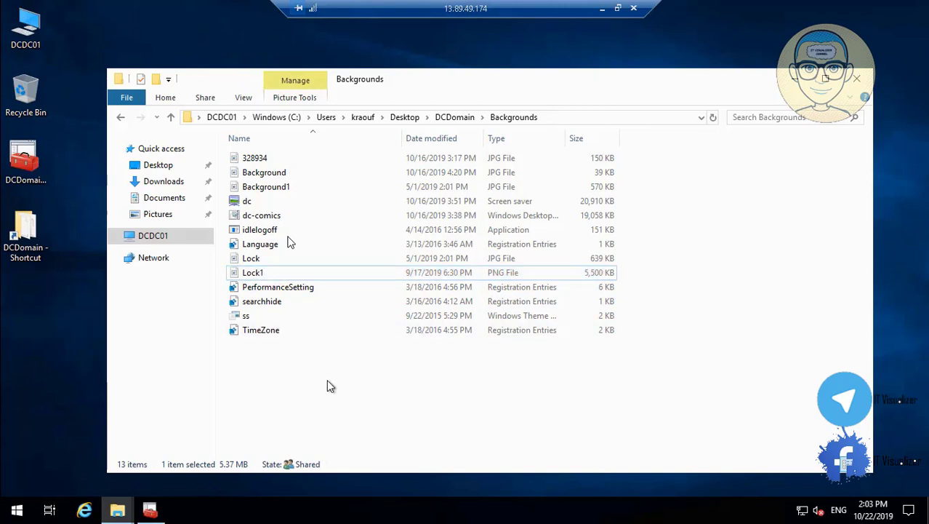
Rename 328934 to Lock (2) and the 639 KB Lock file to Lock3
right_click(255, 159)
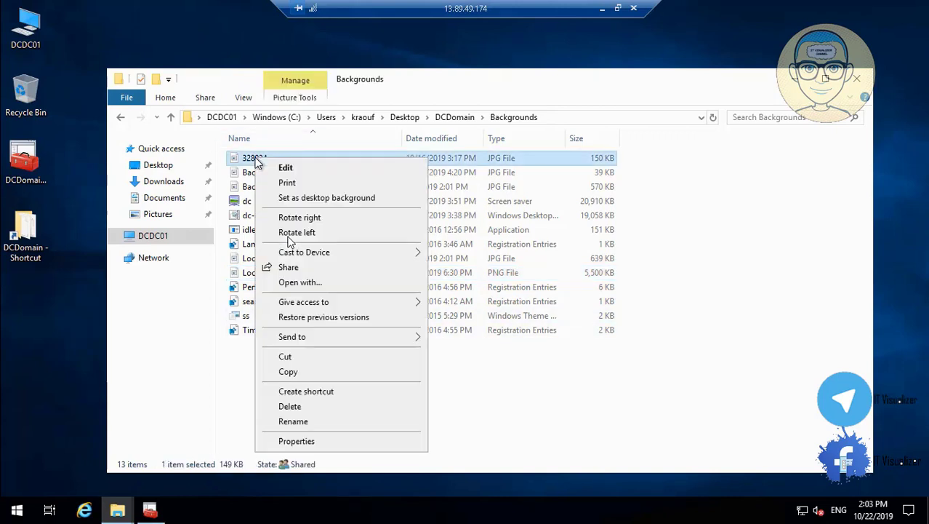
left_click(324, 420)
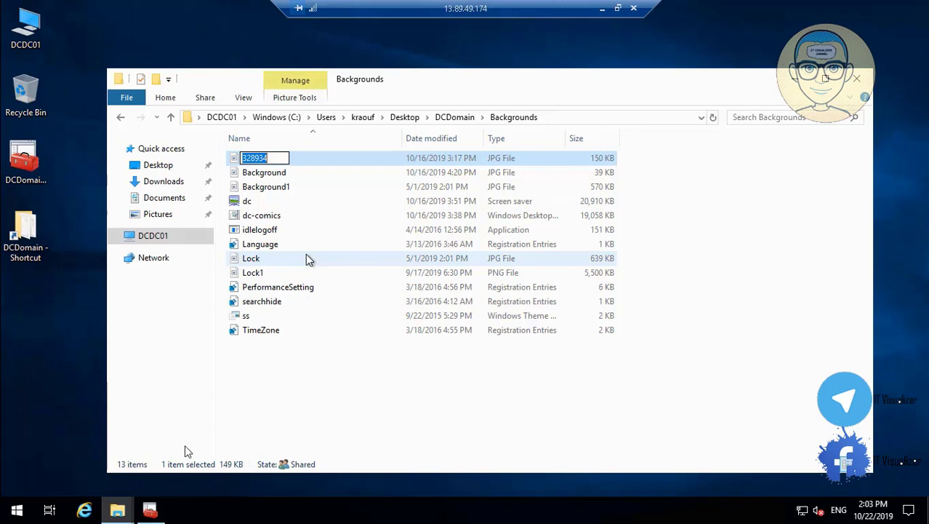
mouse_move(8, 494)
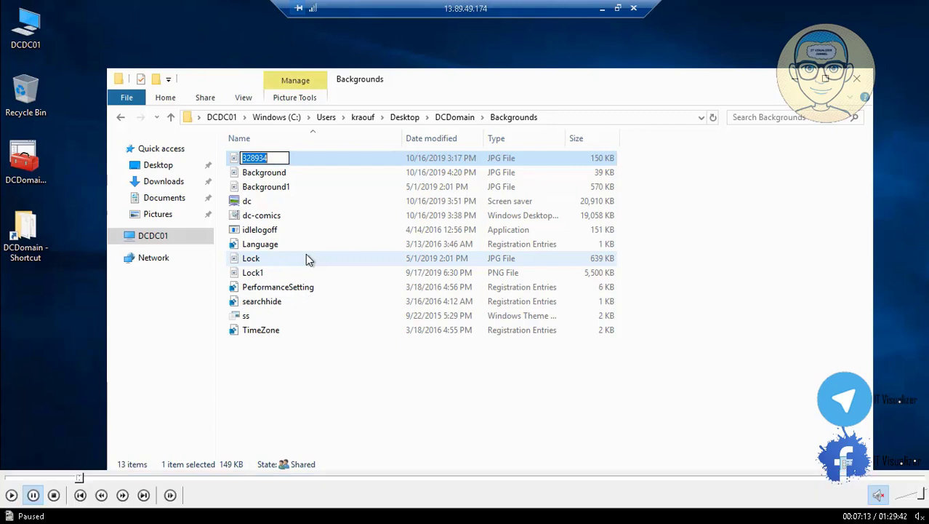
left_click(11, 495)
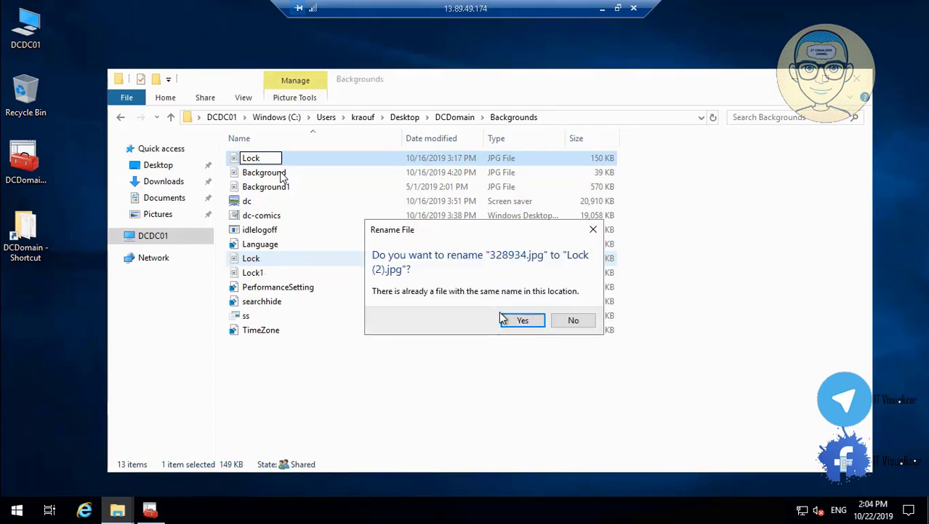
left_click(522, 320)
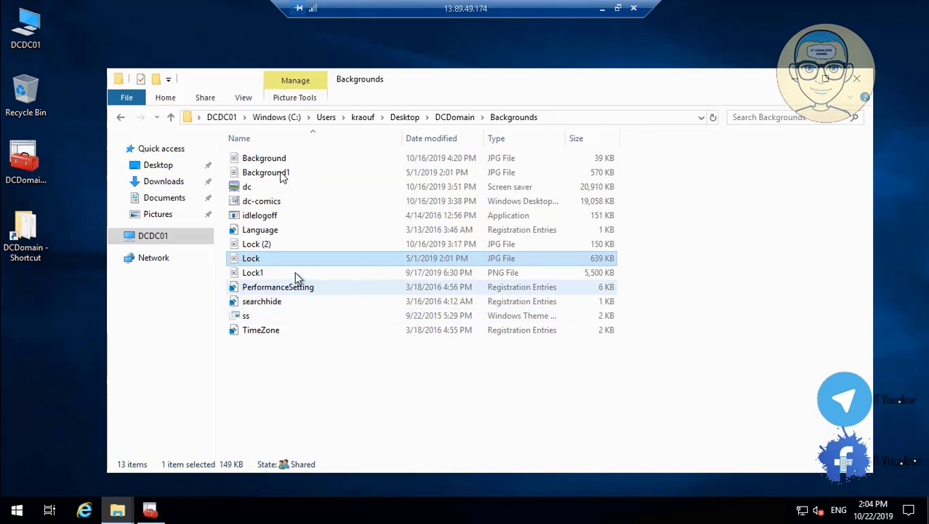
right_click(255, 263)
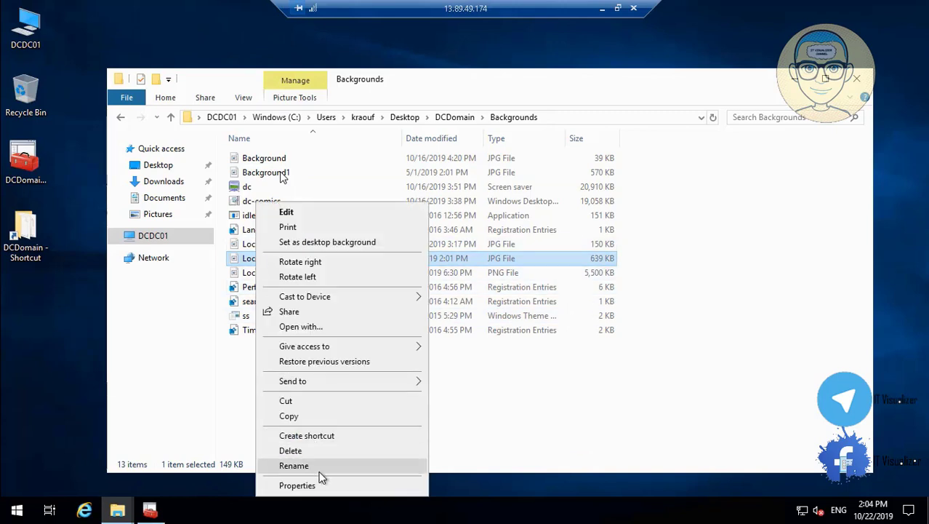
left_click(319, 470)
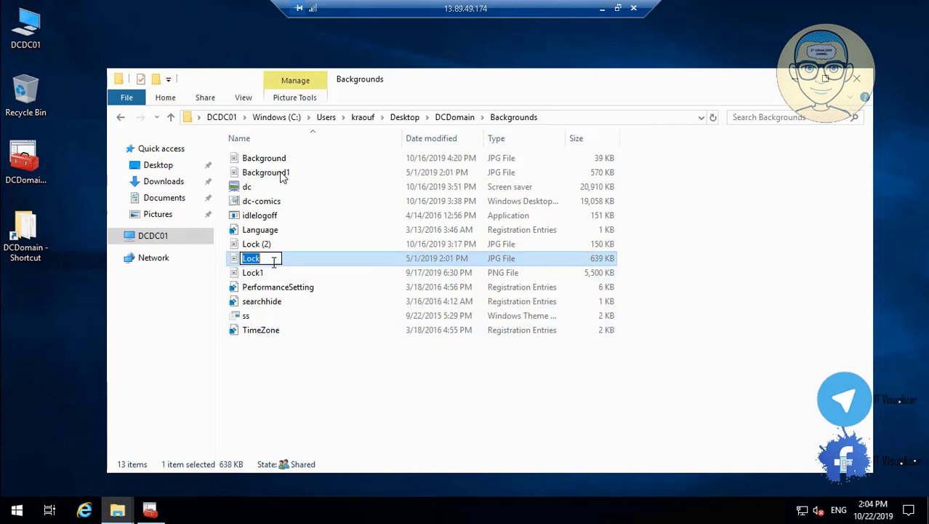
key("End")
type("3")
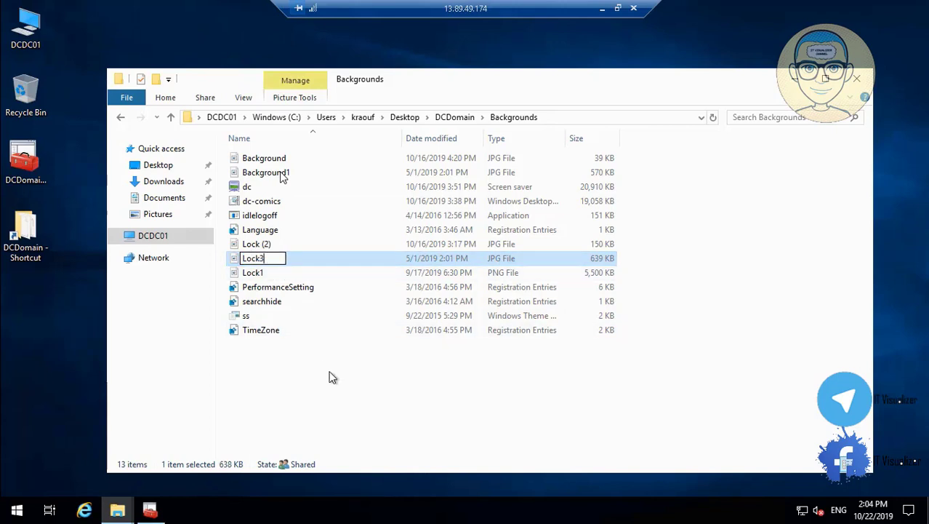
left_click(331, 377)
Rename Lock (2) to Lock and return to Group Policy Management
left_click(266, 247)
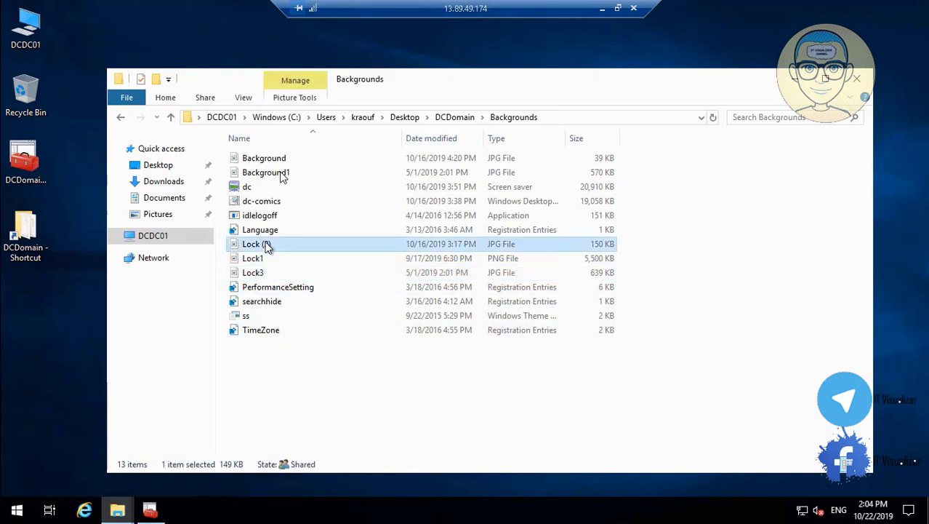
right_click(266, 246)
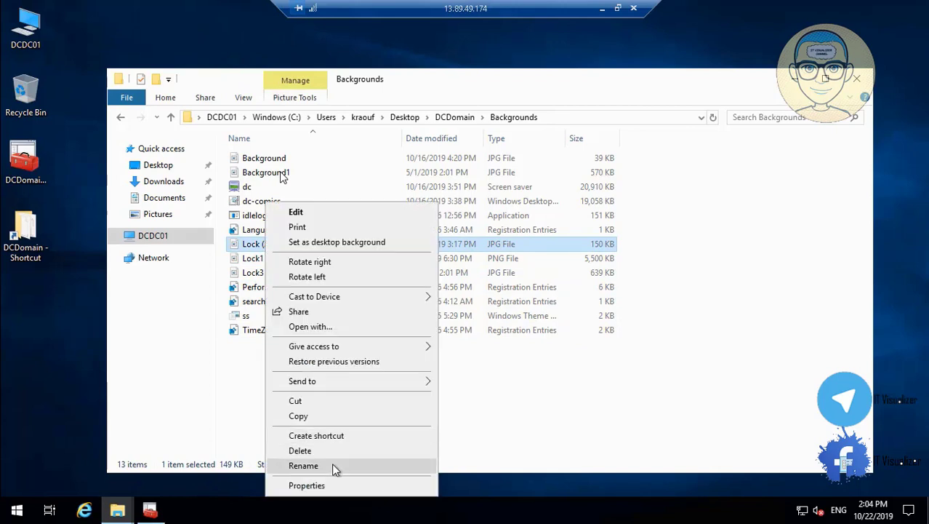
left_click(331, 463)
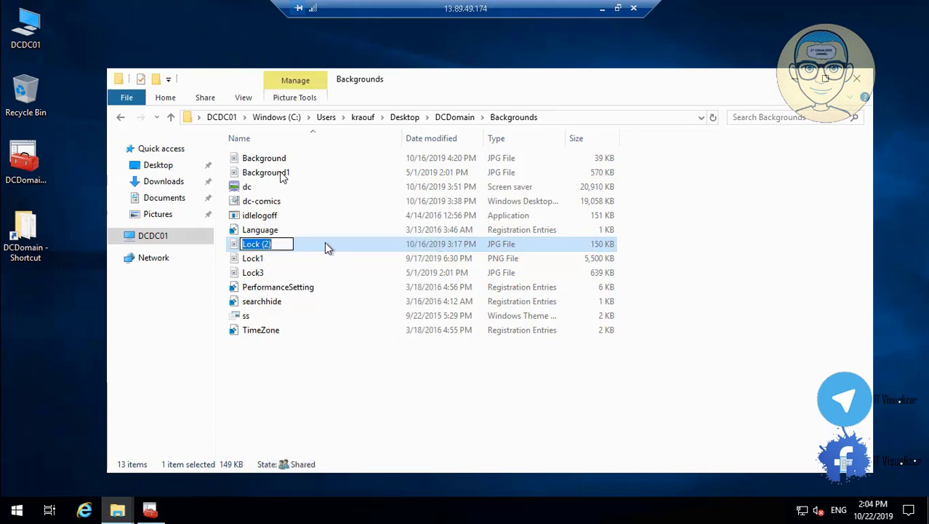
left_click(280, 244)
key("BackSpace")
key("BackSpace")
key("BackSpace")
key("BackSpace")
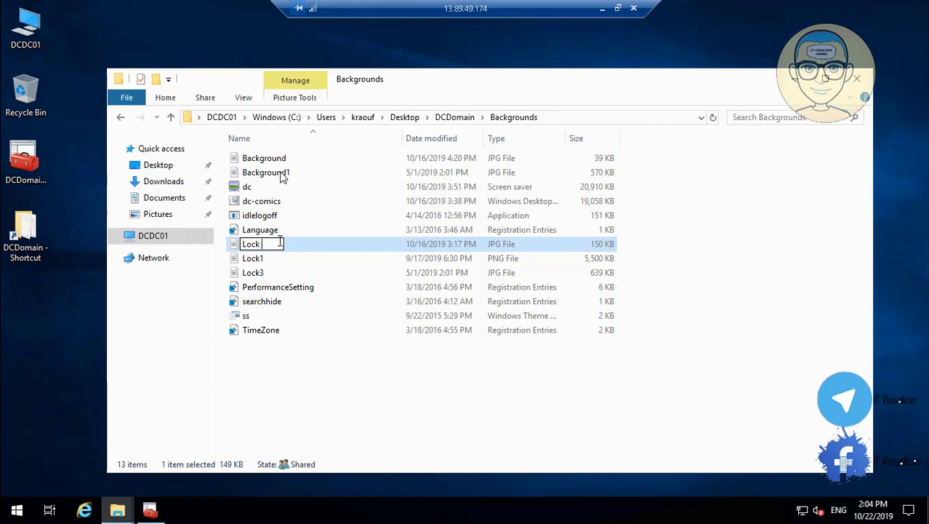
left_click(341, 384)
left_click(156, 511)
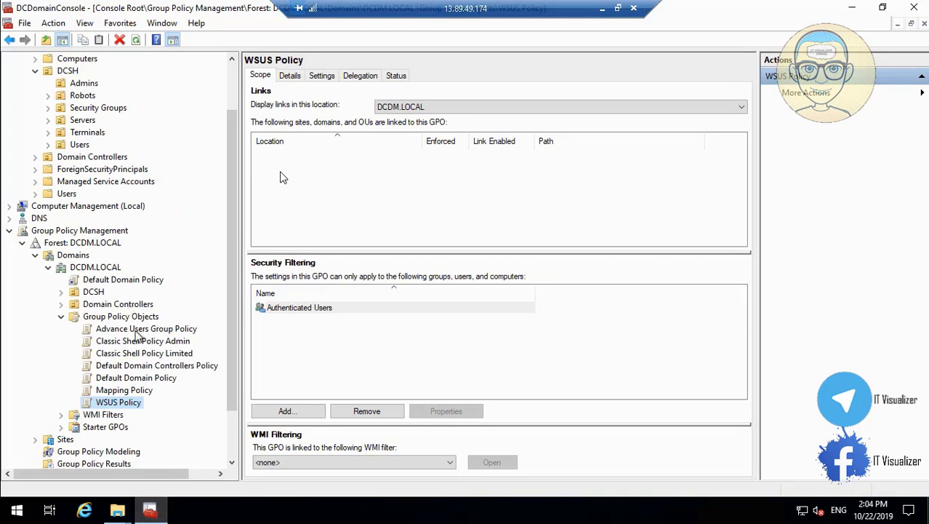
Edit Default Domain Policy in a maximized editor, expand computer Policies, and dismiss the namespace error
left_click(147, 378)
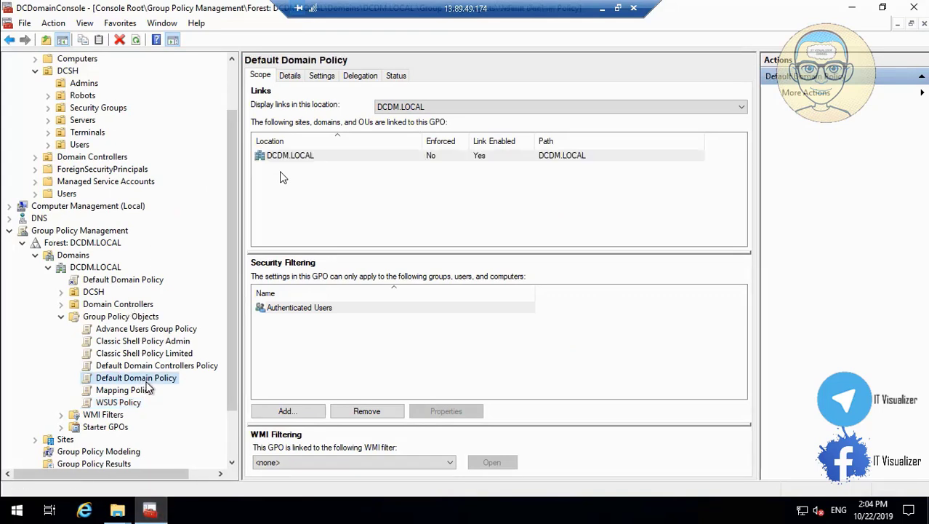
right_click(146, 383)
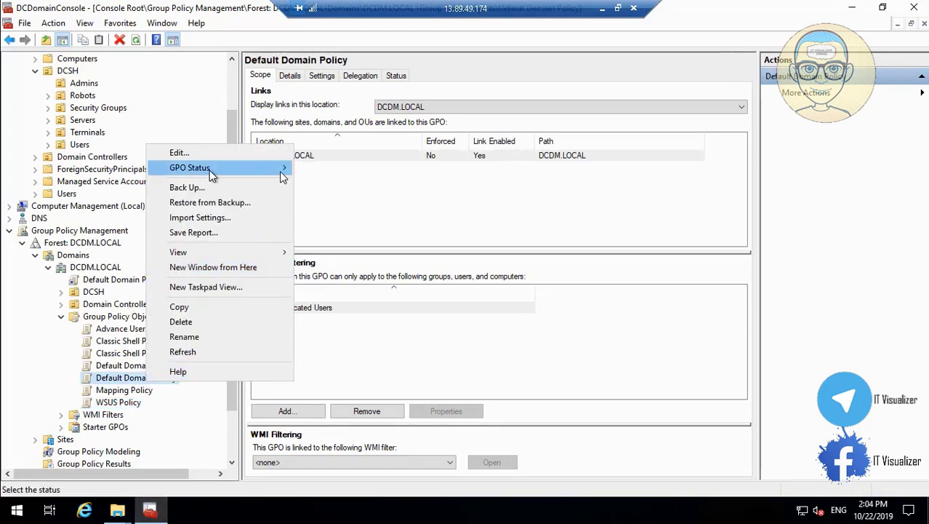
mouse_move(212, 161)
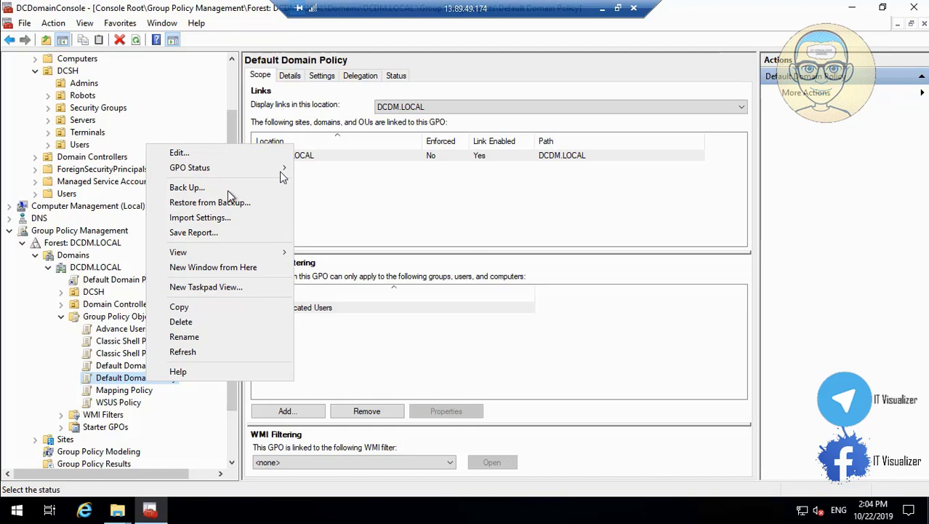
left_click(222, 157)
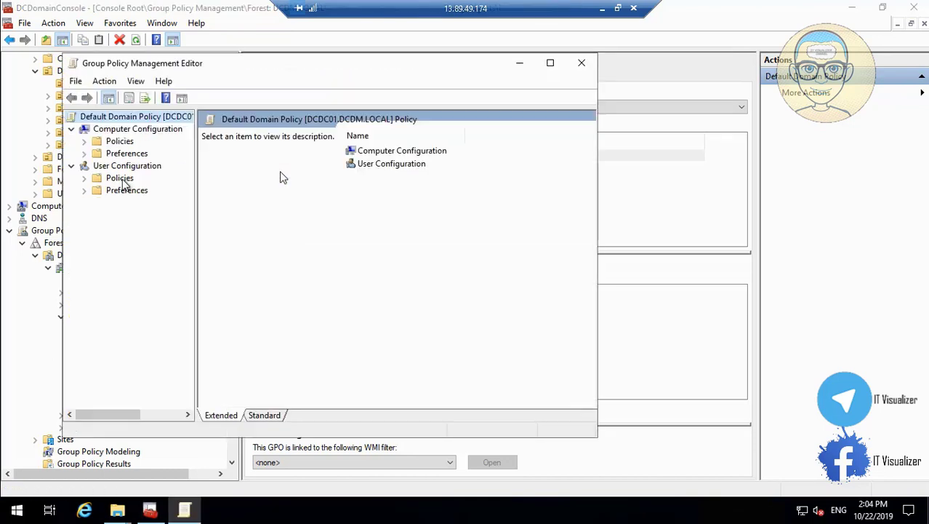
left_click(550, 62)
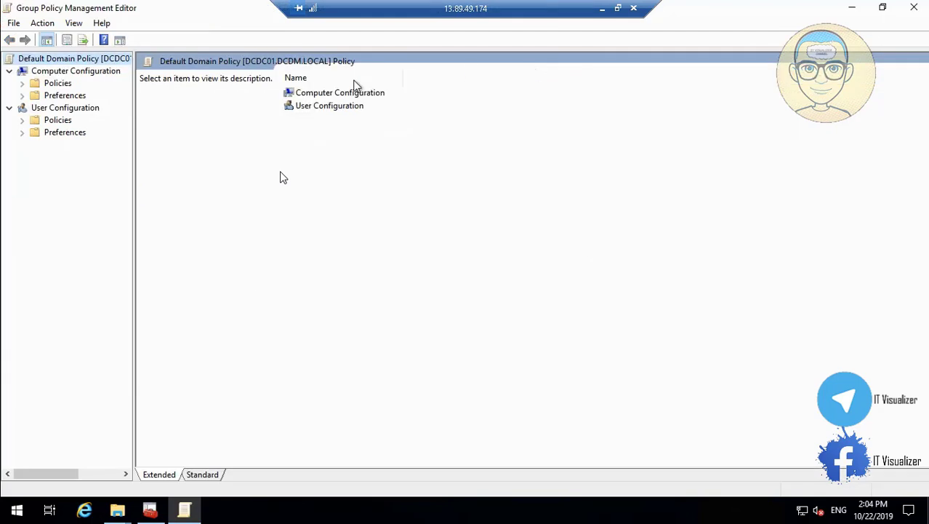
left_click(22, 84)
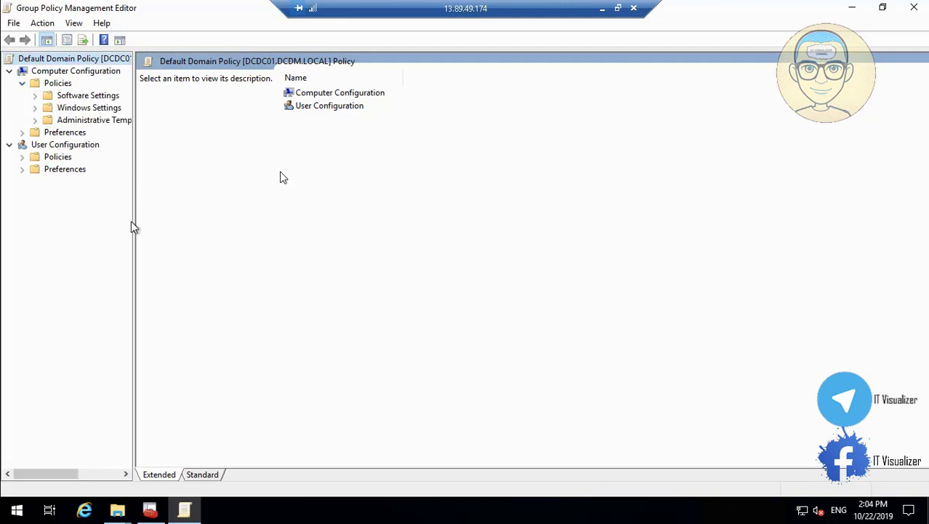
left_click_drag(135, 221, 224, 210)
key("Return")
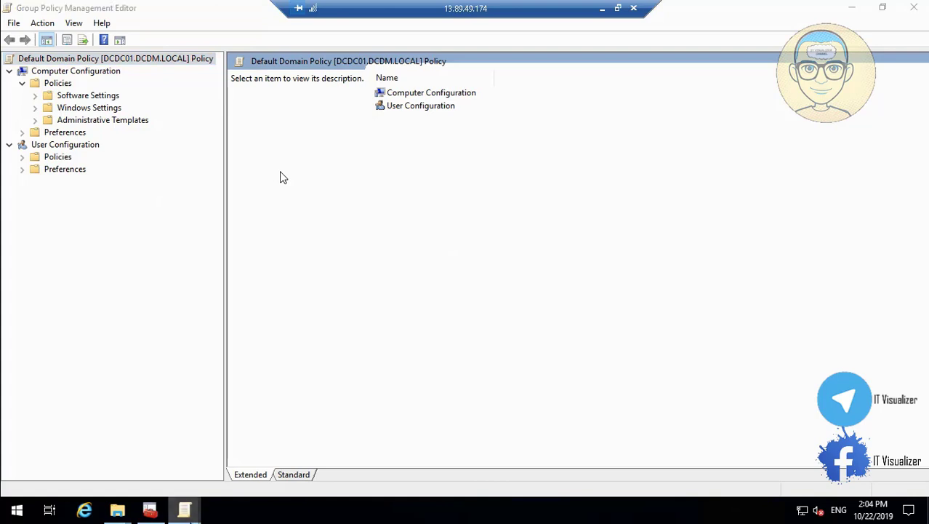
mouse_move(184, 510)
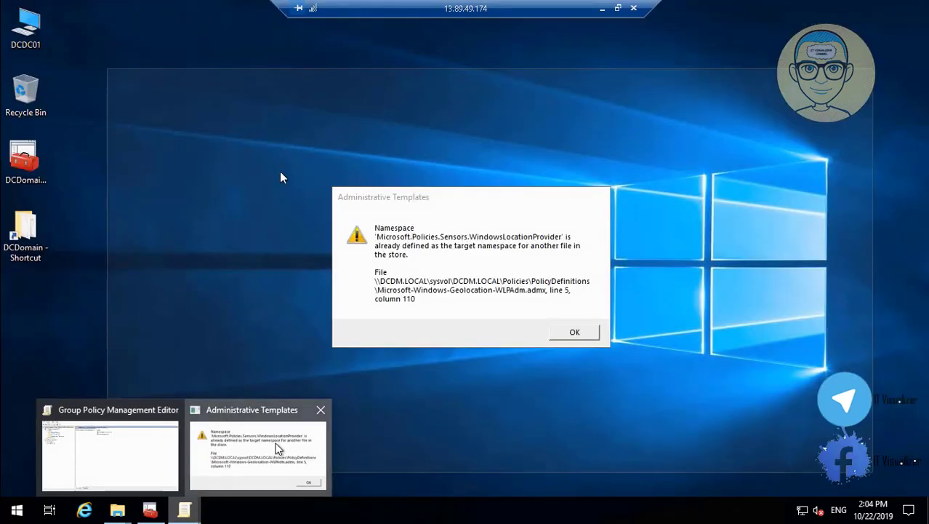
left_click(276, 448)
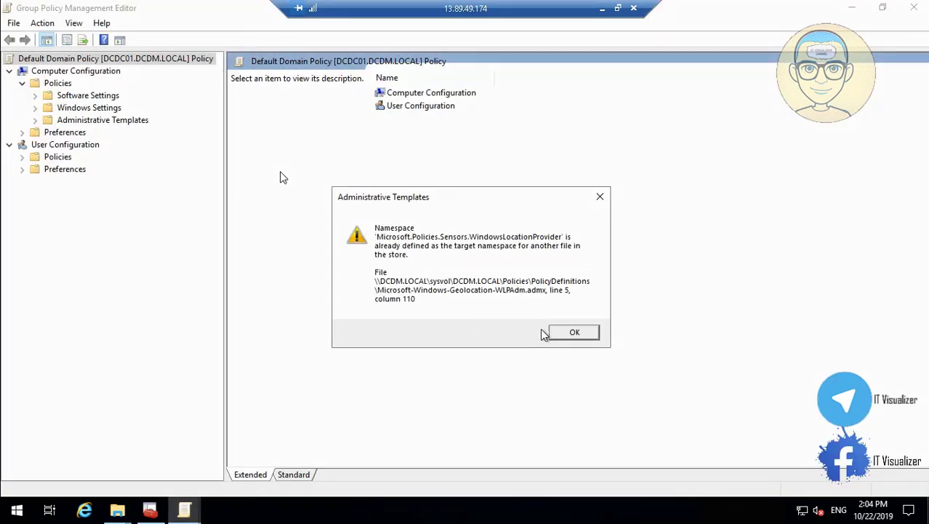
left_click(571, 333)
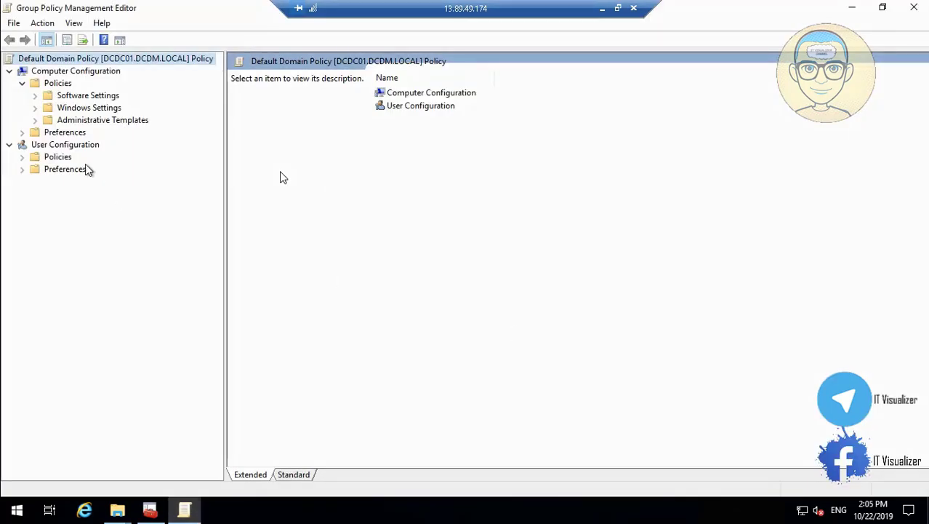
Expand Administrative Templates > Control Panel and select Personalization
left_click(35, 120)
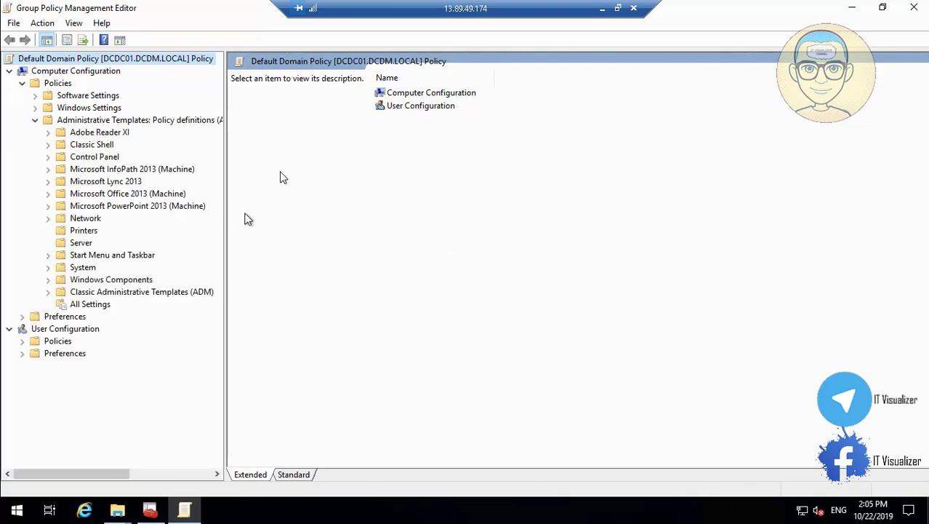
left_click_drag(225, 218, 321, 218)
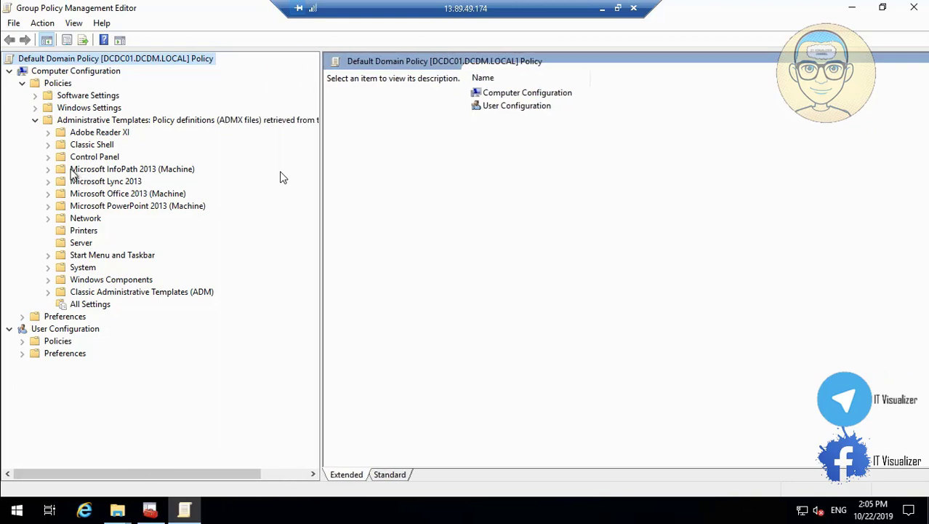
left_click(47, 156)
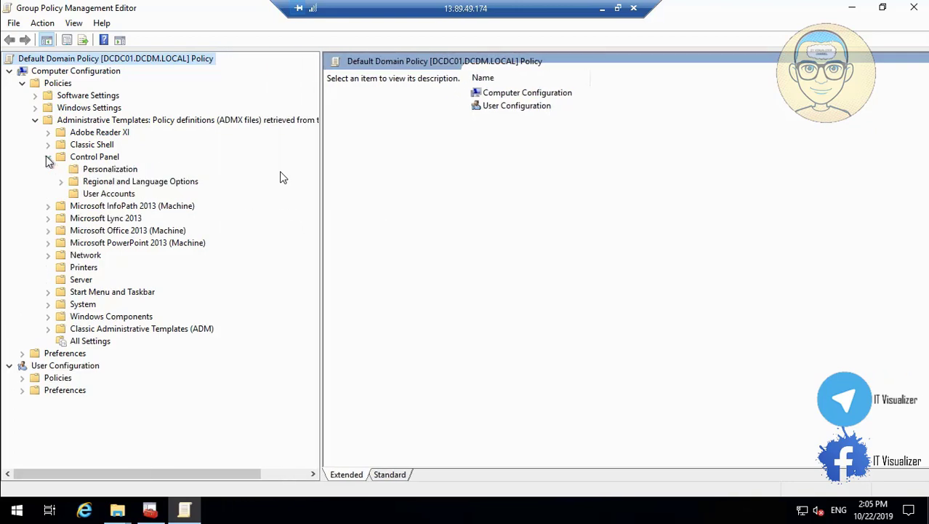
left_click(103, 170)
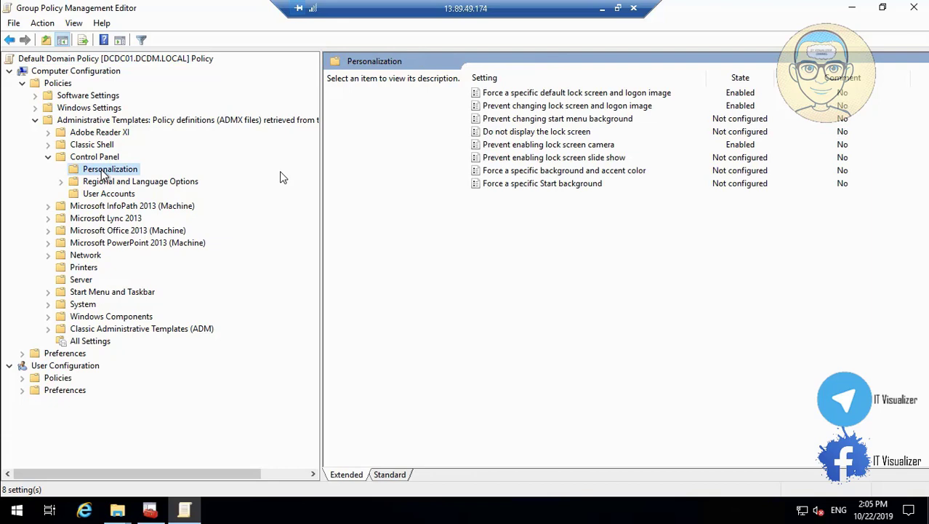
Change the default lock screen image path to \\dcdc01\Backgrounds\Lock.jpg and apply it
left_click(551, 145)
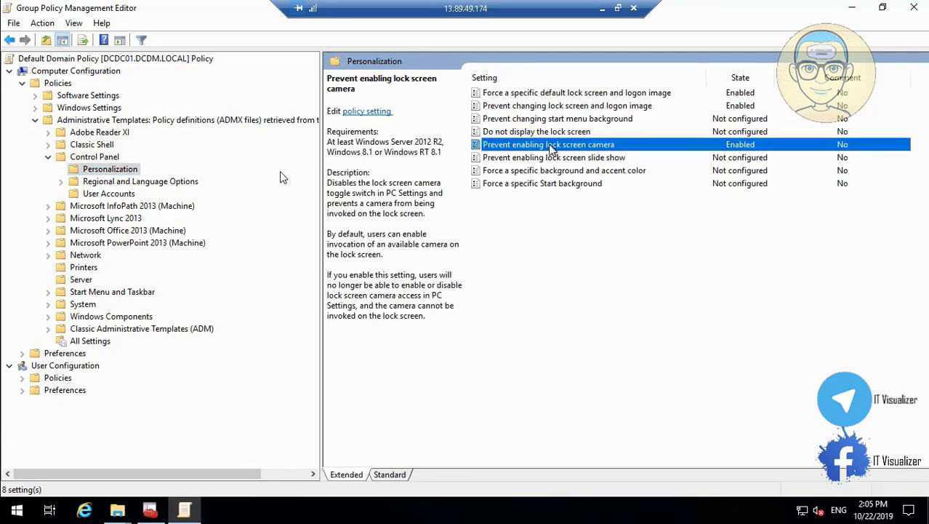
left_click(572, 95)
double_click(571, 95)
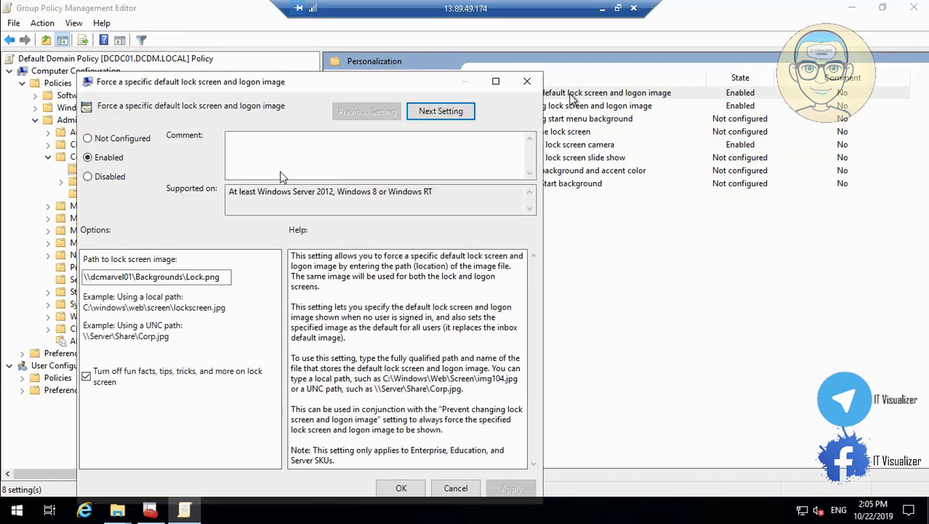
left_click(223, 276)
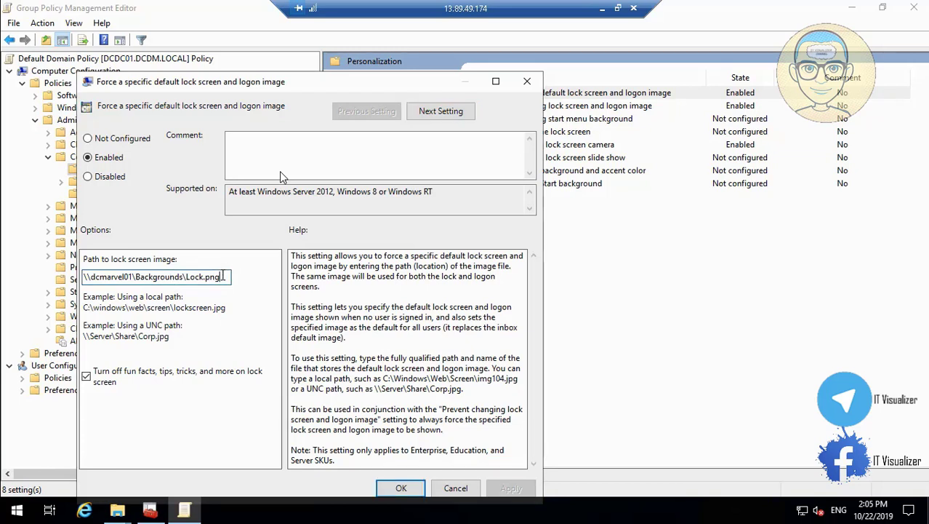
key("BackSpace")
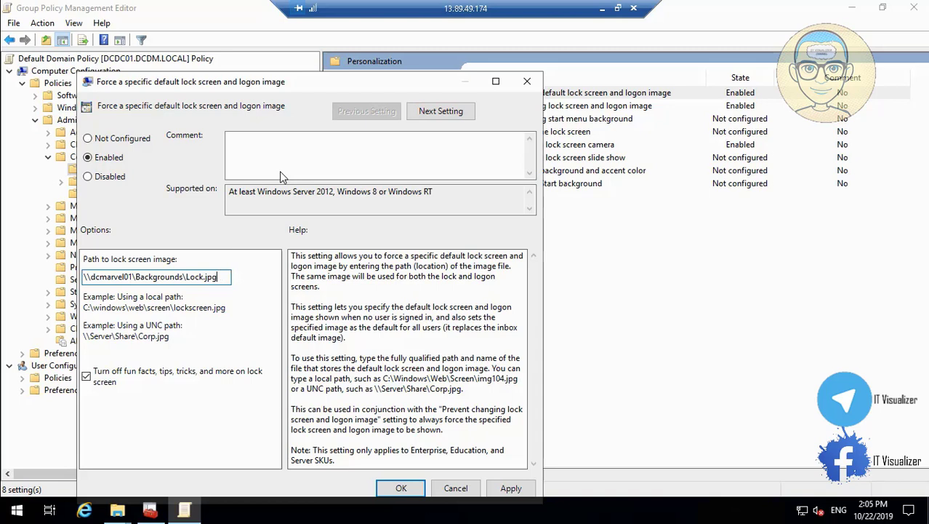
left_click(125, 276)
key("BackSpace")
key("BackSpace")
key("BackSpace")
key("BackSpace")
key("BackSpace")
key("BackSpace")
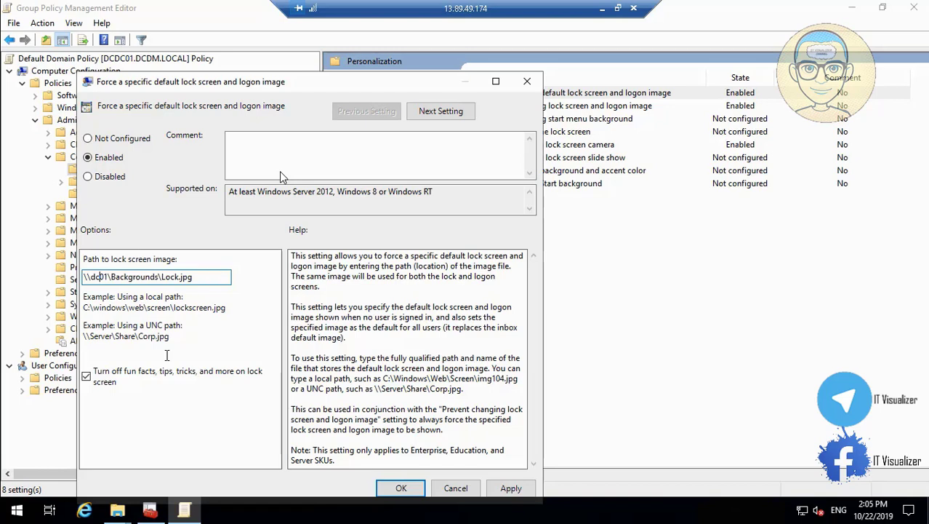
type("dm")
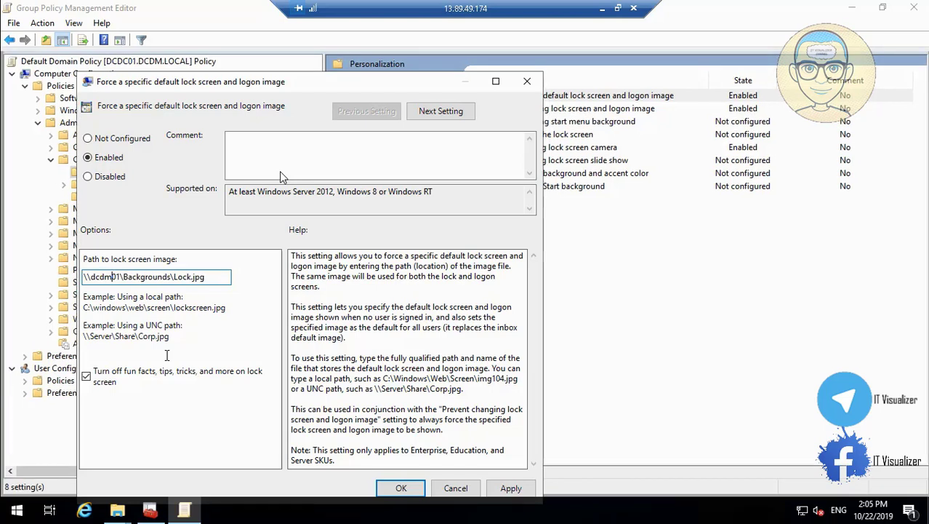
key("BackSpace")
type("c")
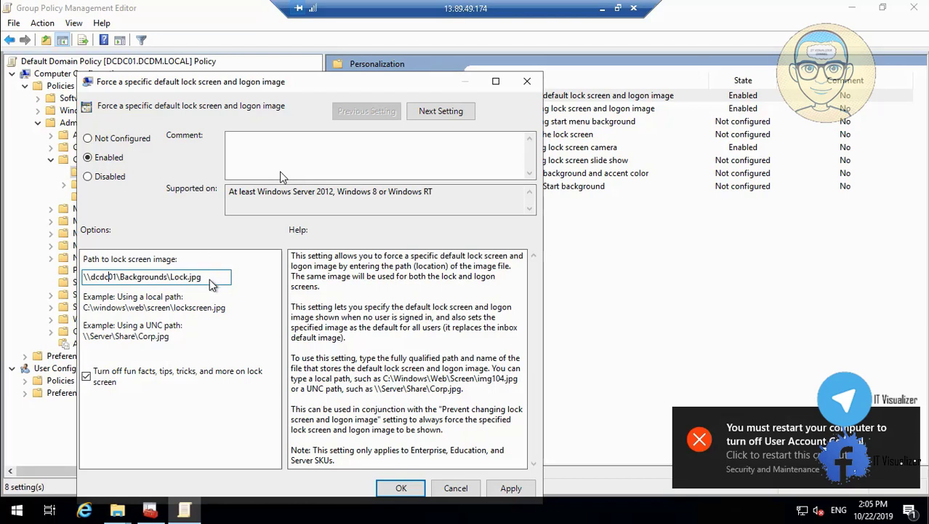
left_click(210, 279)
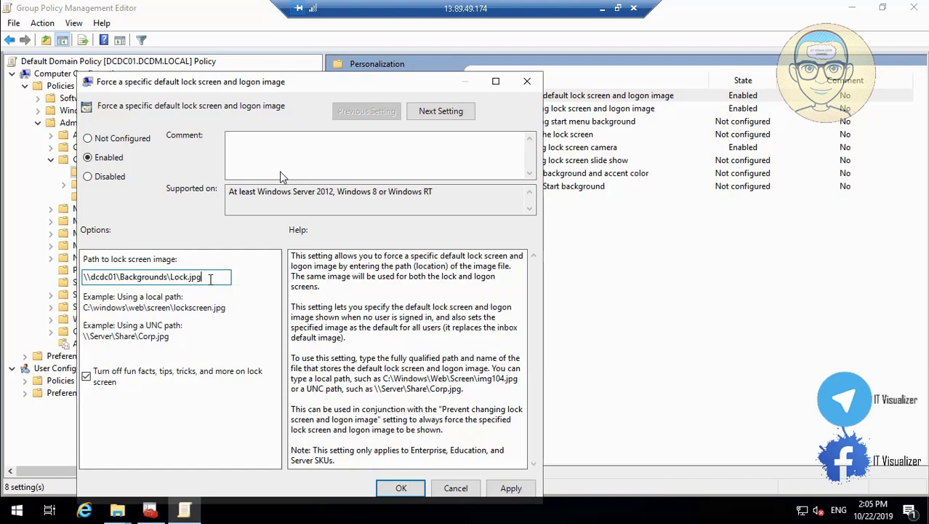
left_click(502, 489)
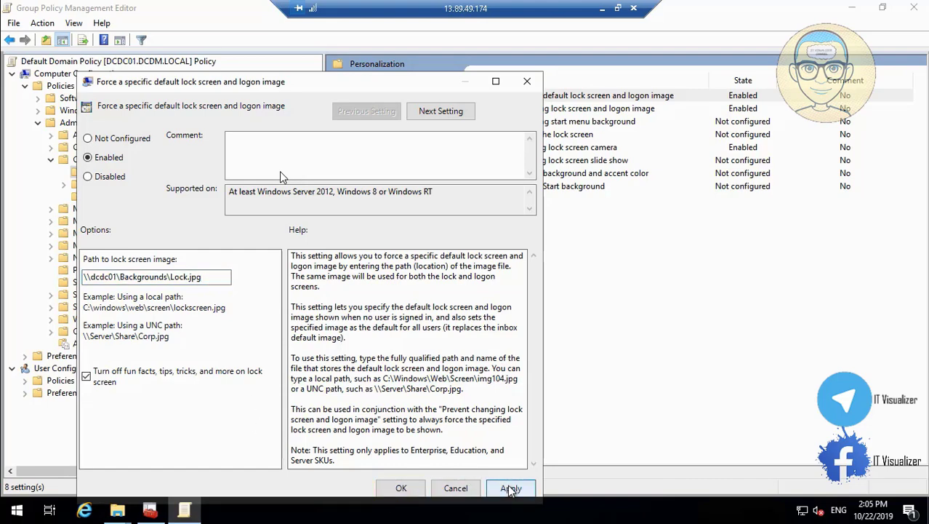
left_click(409, 490)
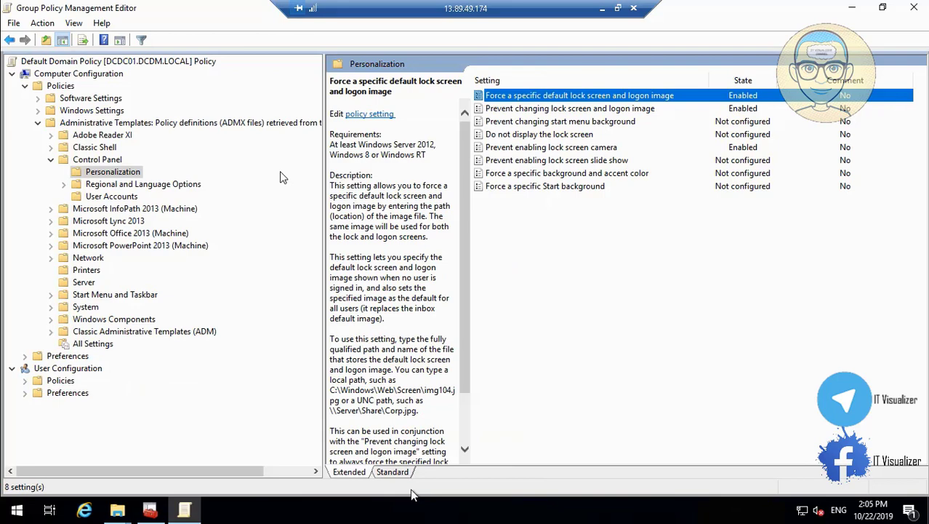
Review the lock screen image and camera policies unchanged, then expand User Configuration Policies
double_click(614, 109)
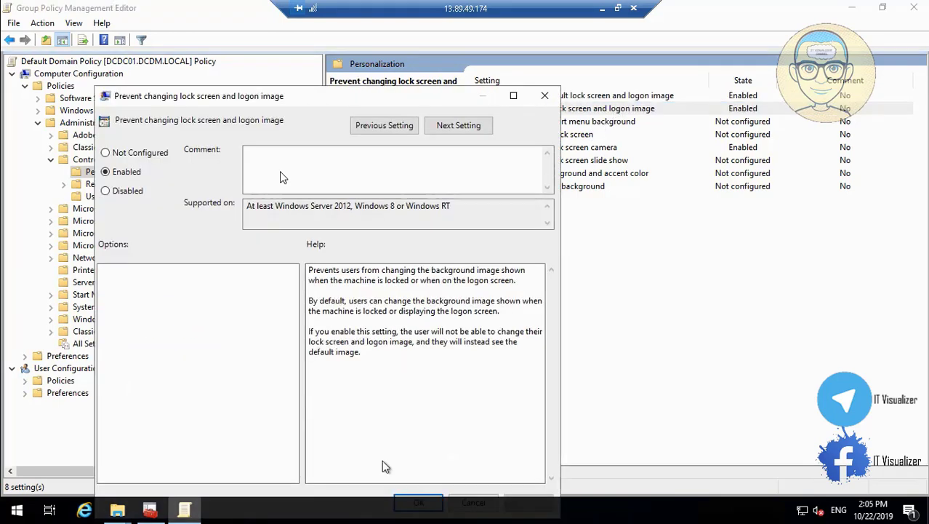
left_click(544, 97)
double_click(573, 149)
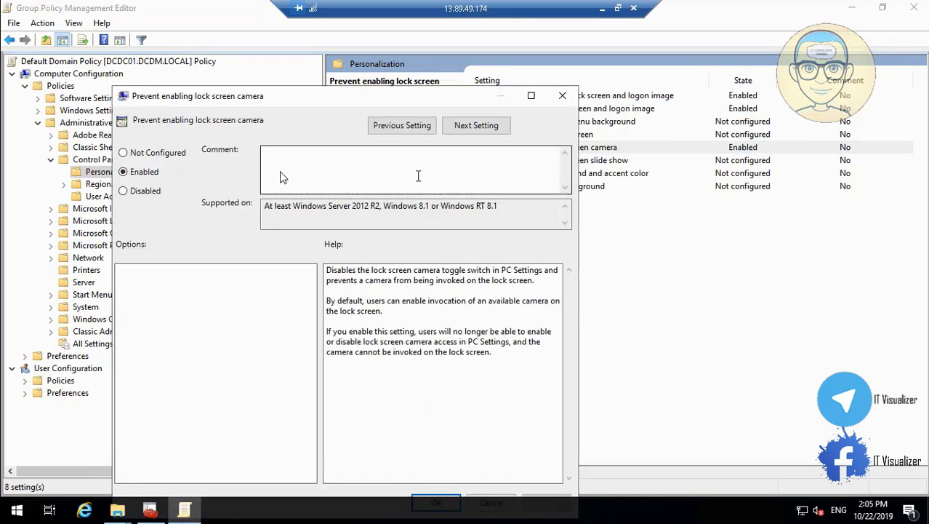
left_click(562, 96)
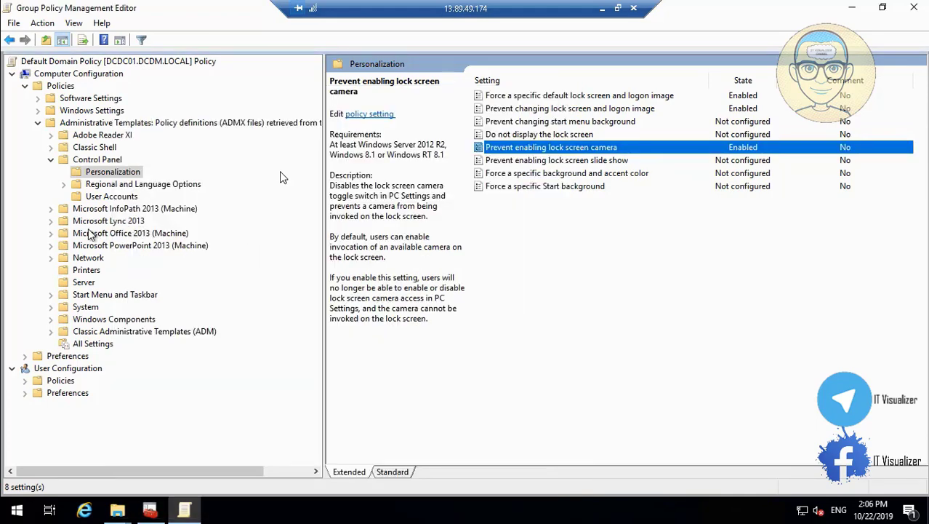
left_click(26, 382)
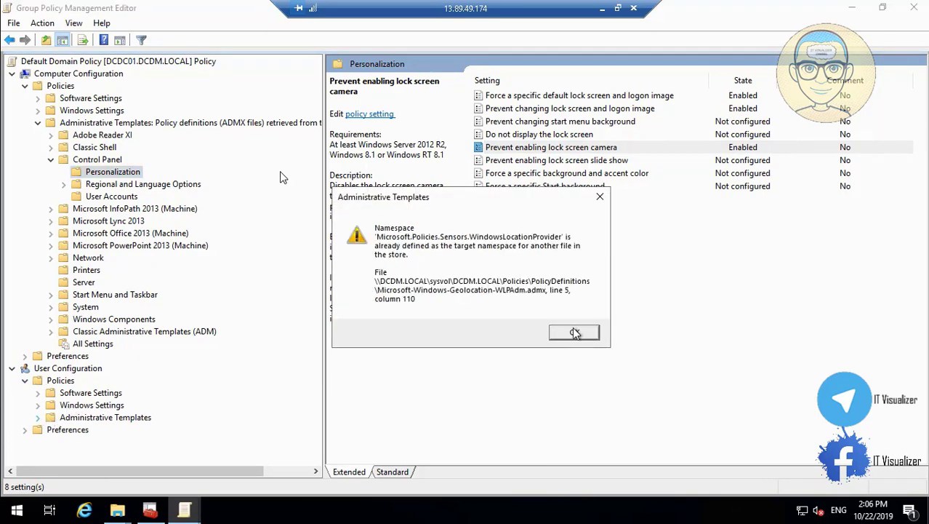
Dismiss the namespace warning and navigate to user Administrative Templates > Control Panel > Personalization
left_click(575, 332)
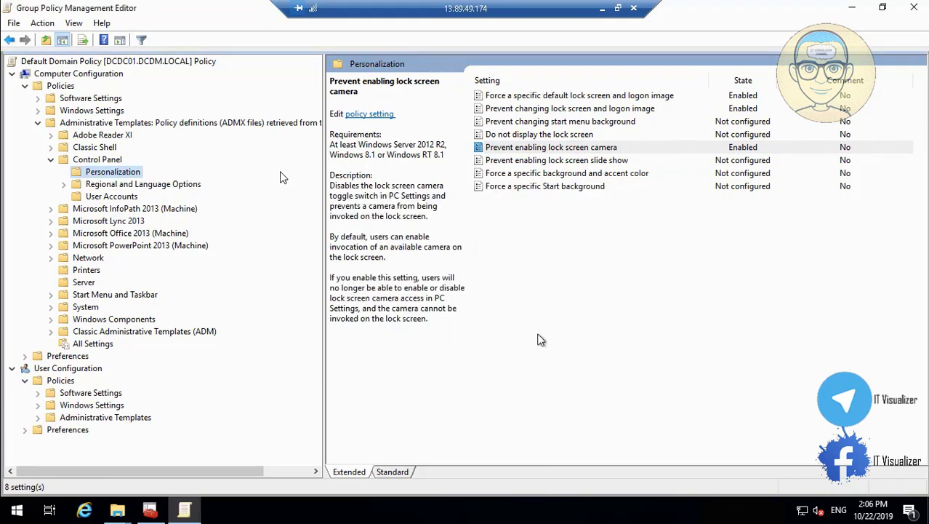
left_click(39, 418)
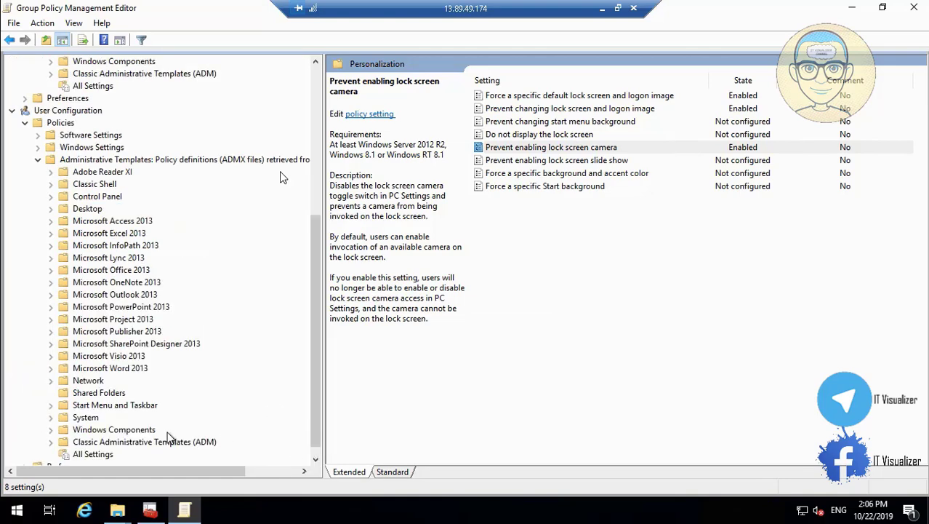
left_click(53, 202)
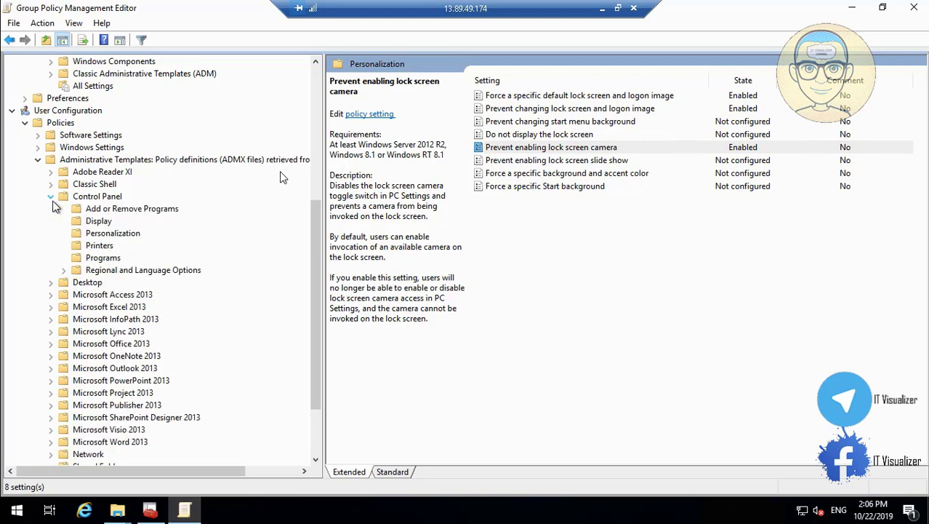
left_click(101, 221)
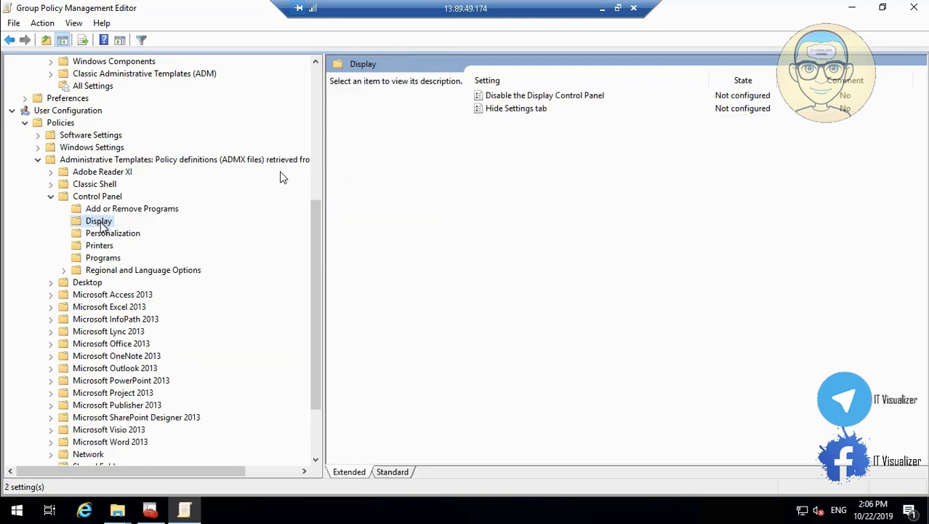
left_click(113, 233)
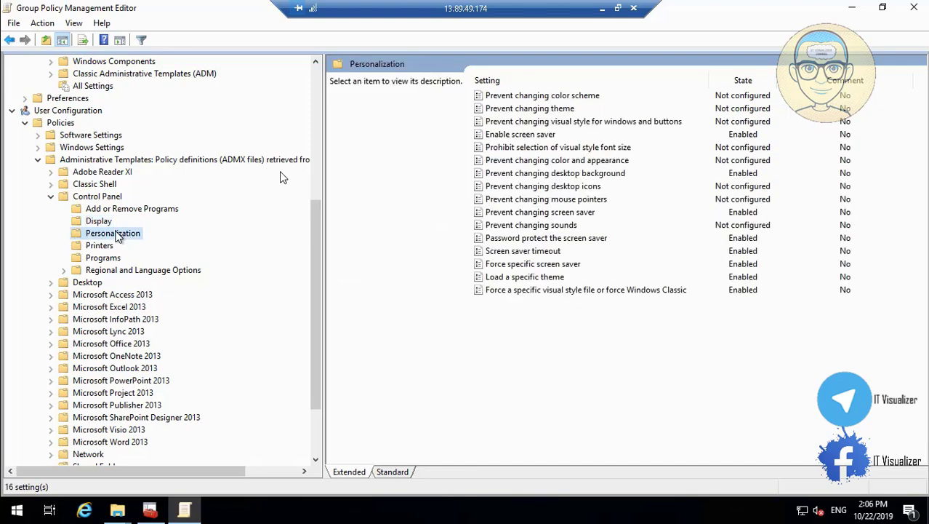
Review the Enable, Prevent changing, Password protect and Force specific screen saver policies
left_click(539, 135)
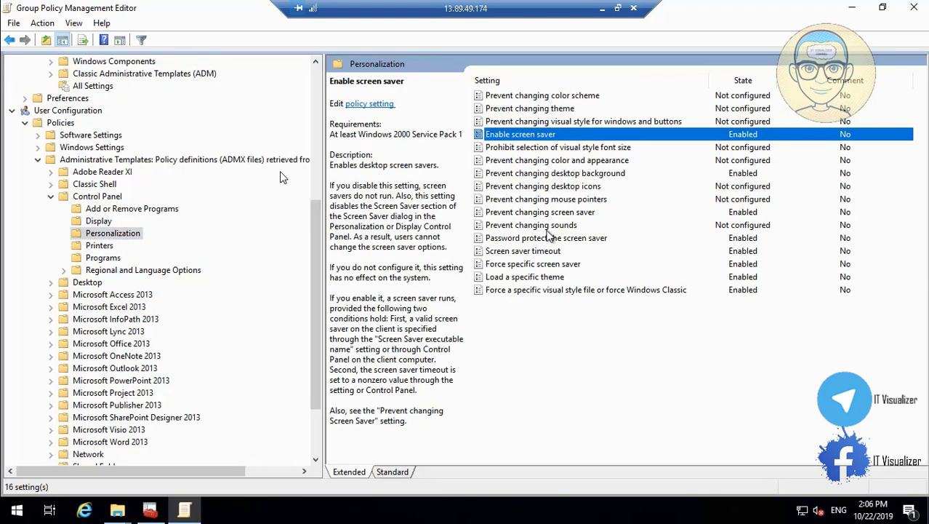
double_click(545, 140)
left_click(419, 453)
double_click(554, 213)
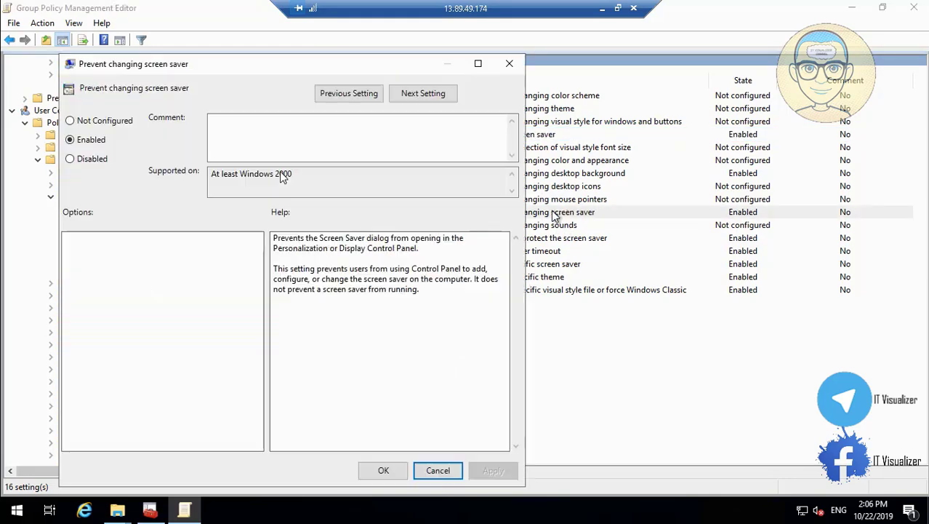
left_click(440, 470)
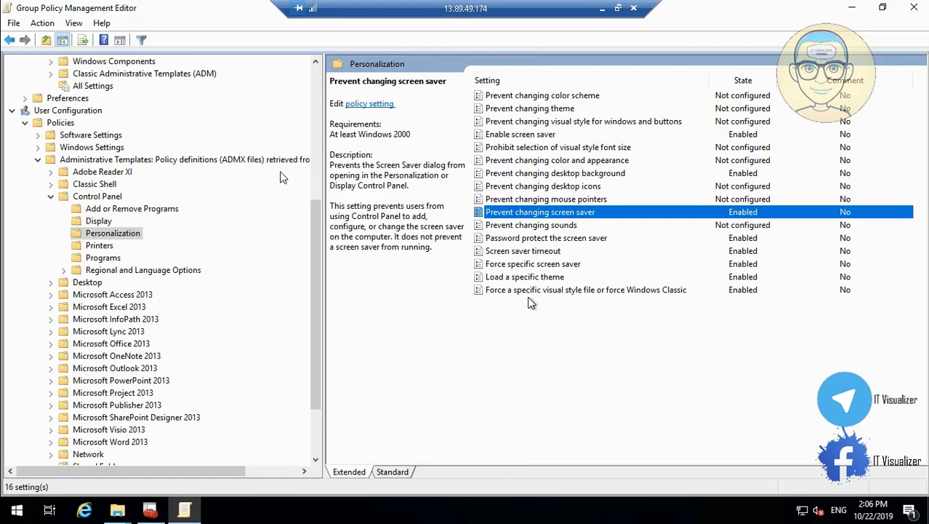
left_click(574, 240)
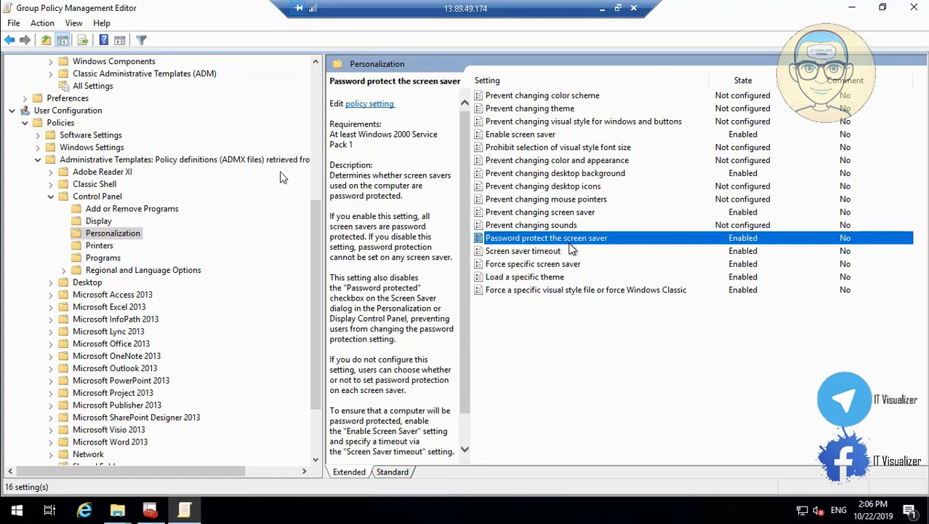
left_click(566, 265)
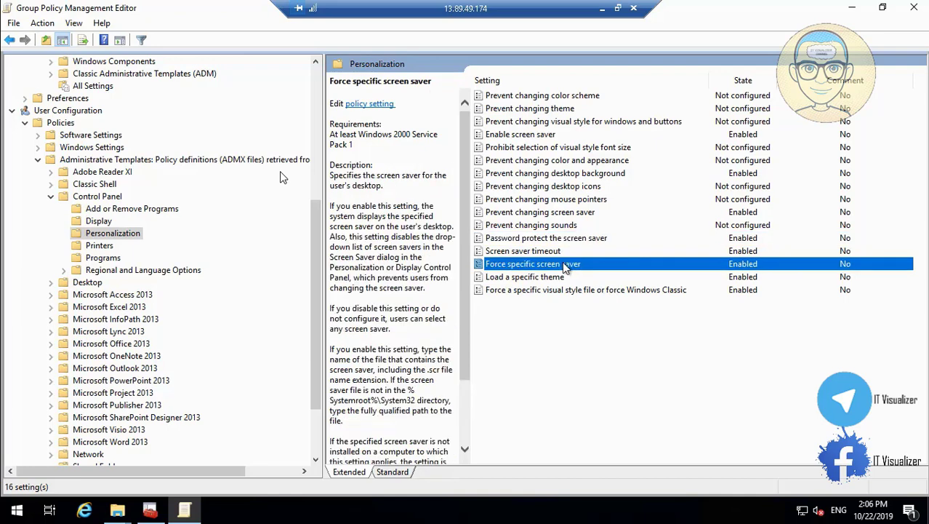
double_click(565, 266)
Change the screen saver executable to \\dcdc01\Backgrounds\dc.scr after checking the Backgrounds folder, and apply
left_click(127, 277)
left_click(126, 277)
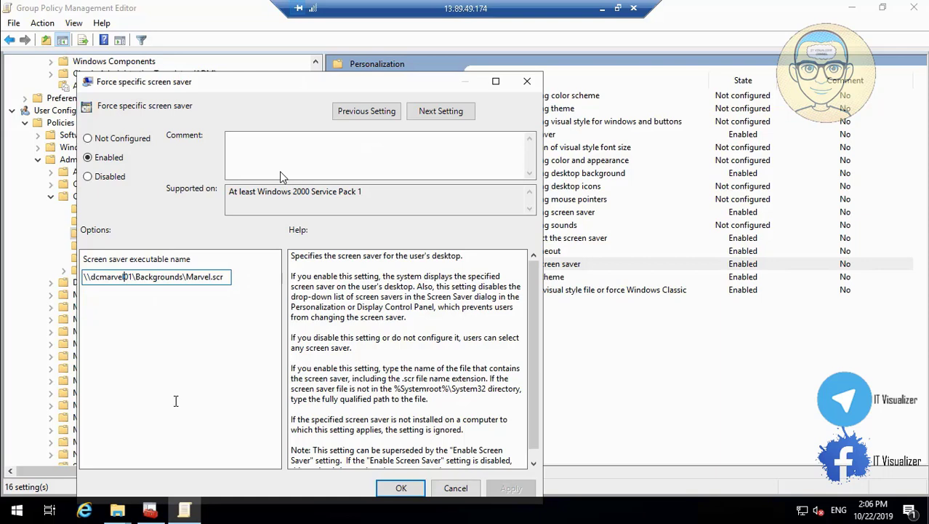
key("BackSpace")
key("BackSpace")
key("BackSpace")
key("BackSpace")
key("BackSpace")
key("BackSpace")
type("dc")
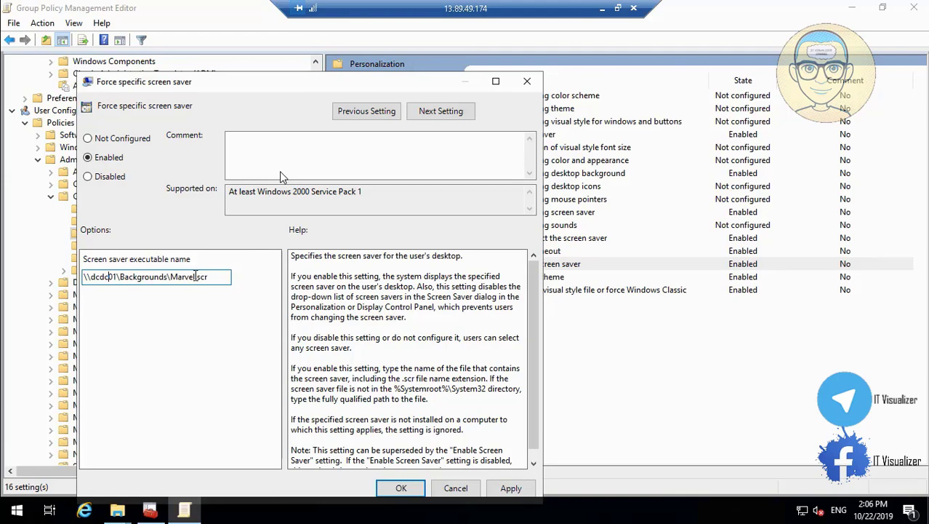
left_click(117, 511)
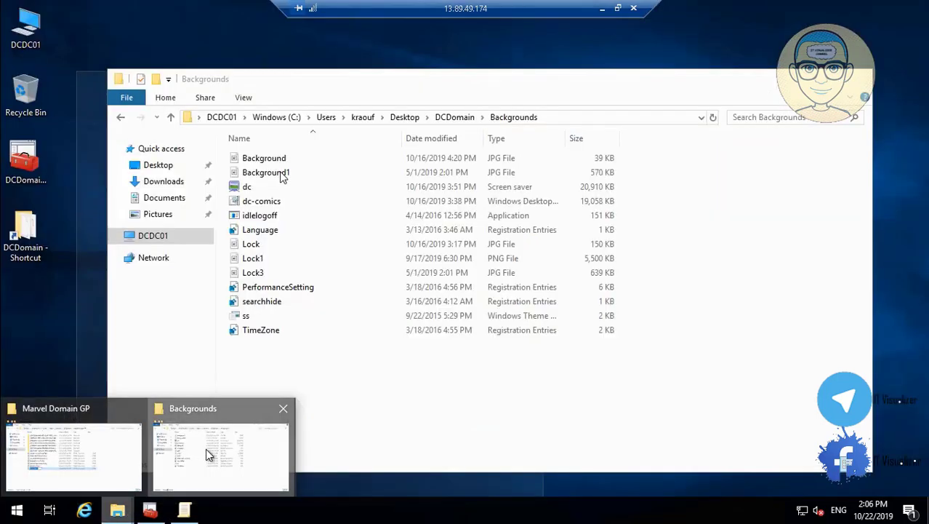
left_click(206, 448)
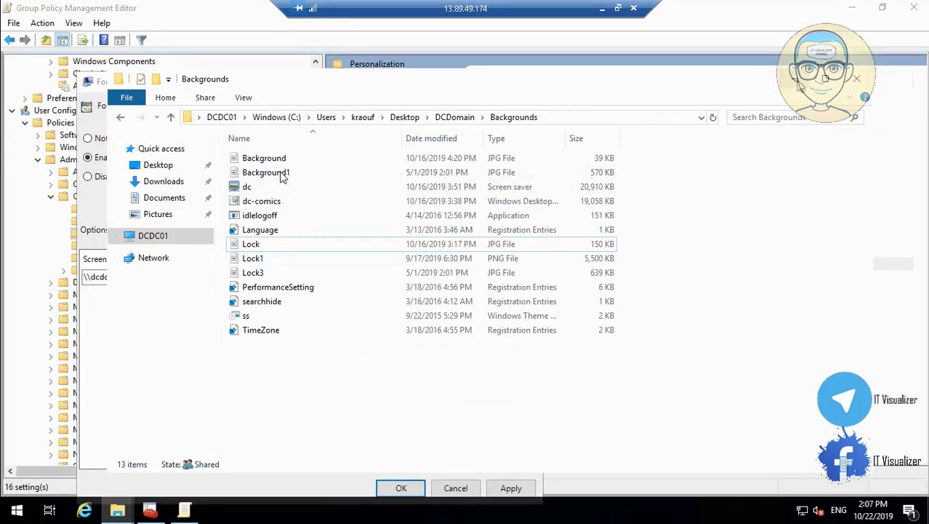
key("alt+Tab")
key("BackSpace")
key("BackSpace")
key("BackSpace")
key("BackSpace")
key("BackSpace")
type("dc.scr")
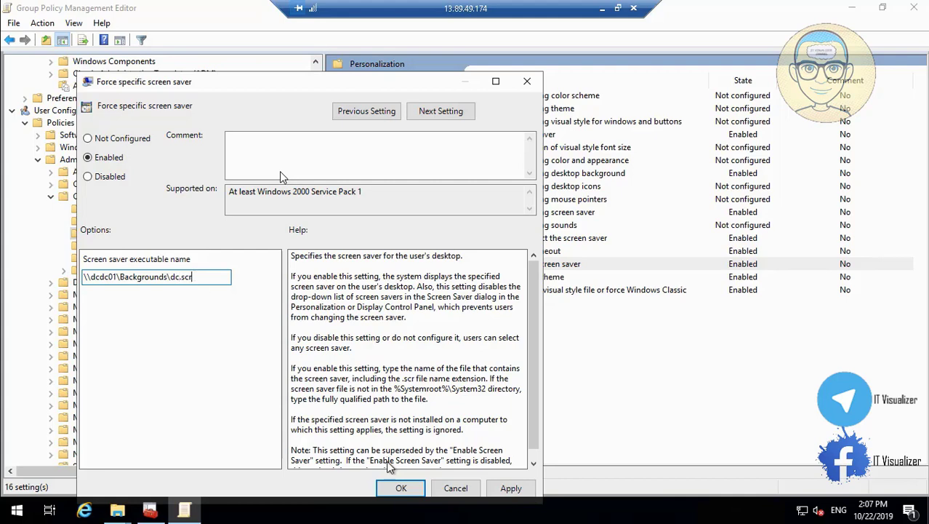
left_click(509, 493)
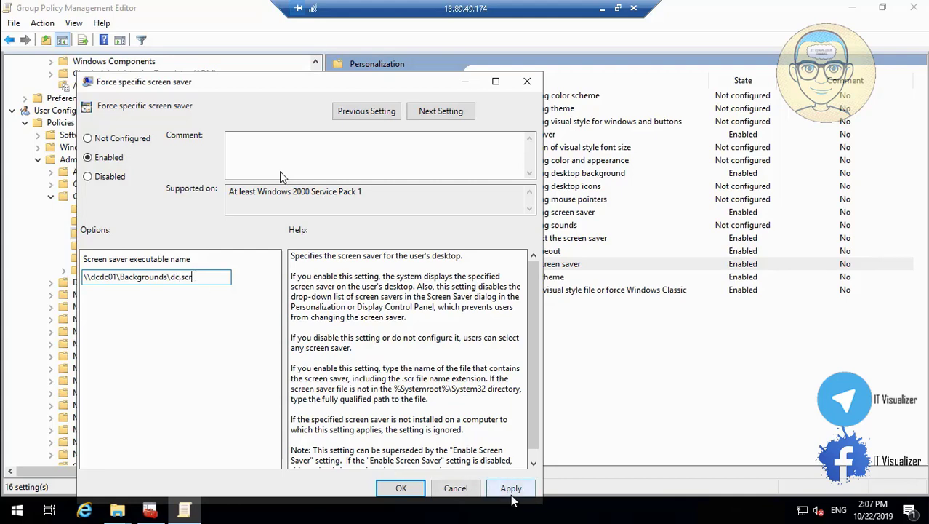
left_click(411, 484)
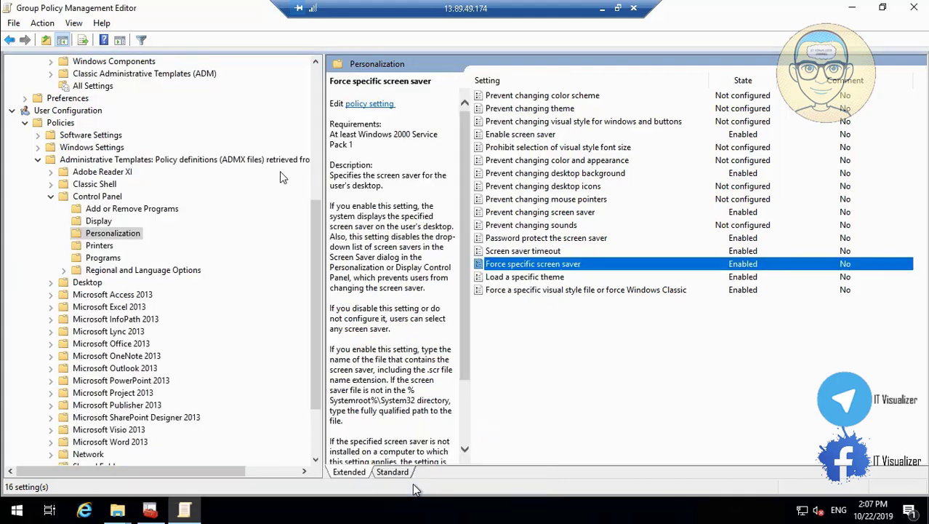
Check the Backgrounds share, then set the Load a specific theme path to \\dcdc01\Backgrounds\ss.theme and apply
double_click(519, 279)
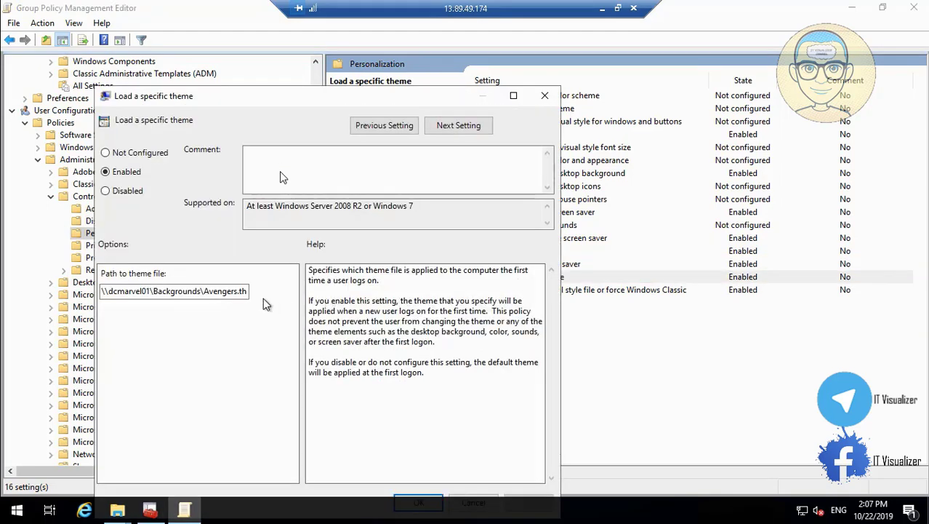
left_click(227, 292)
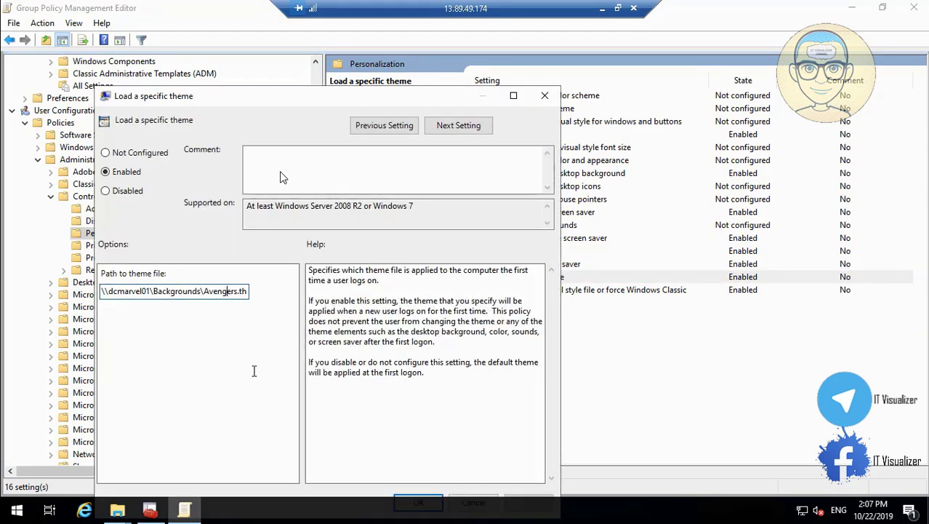
key("Right")
key("Right")
key("Right")
key("Right")
key("Right")
key("Right")
key("Right")
key("Right")
key("Right")
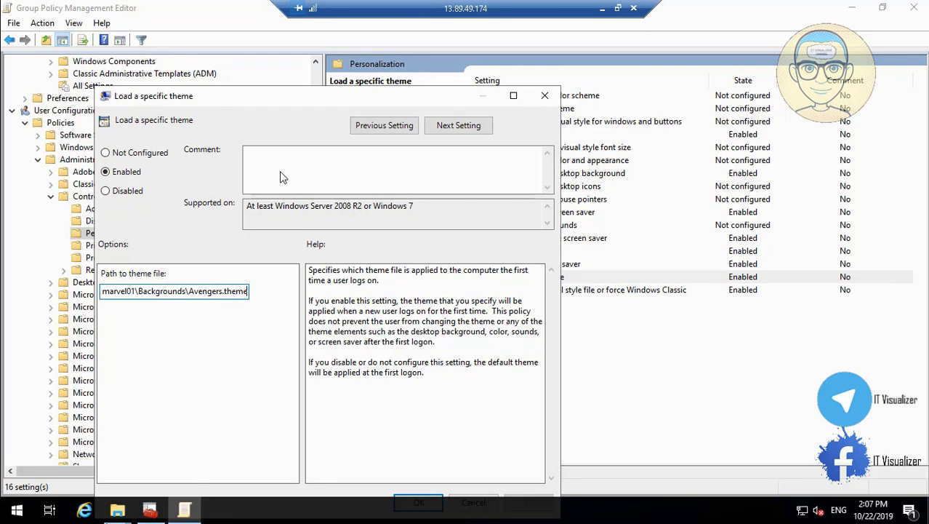
left_click(117, 510)
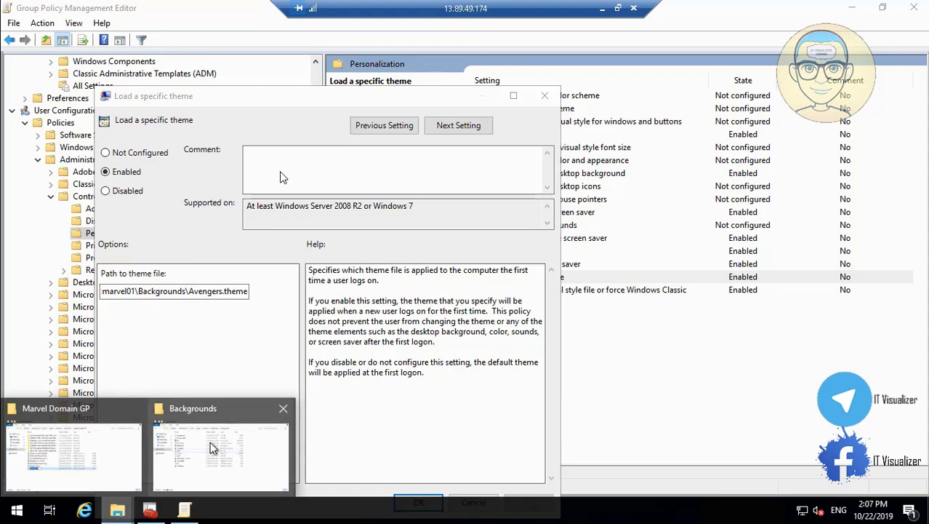
mouse_move(210, 447)
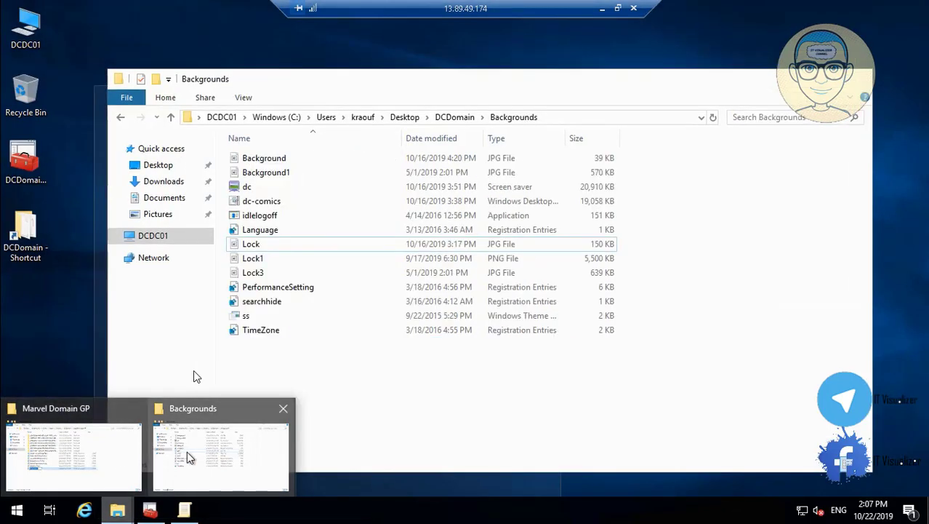
left_click(187, 457)
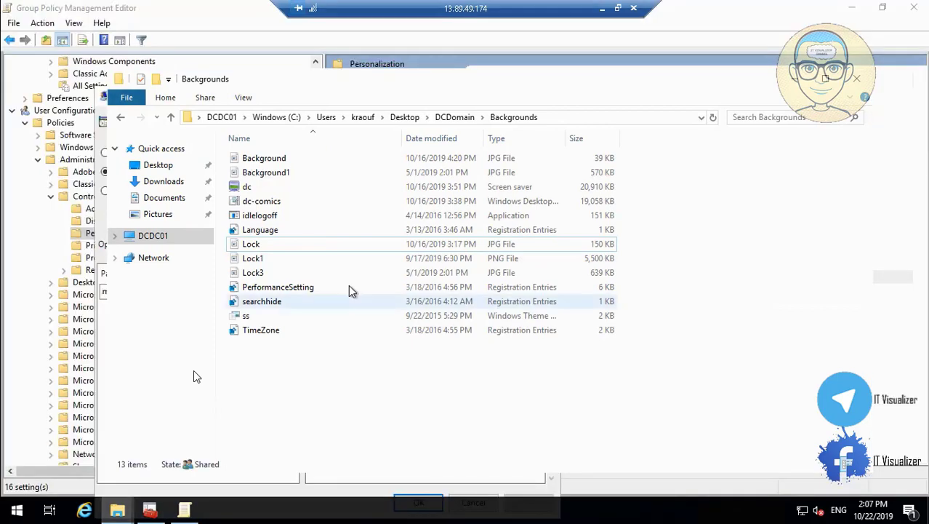
left_click(454, 117)
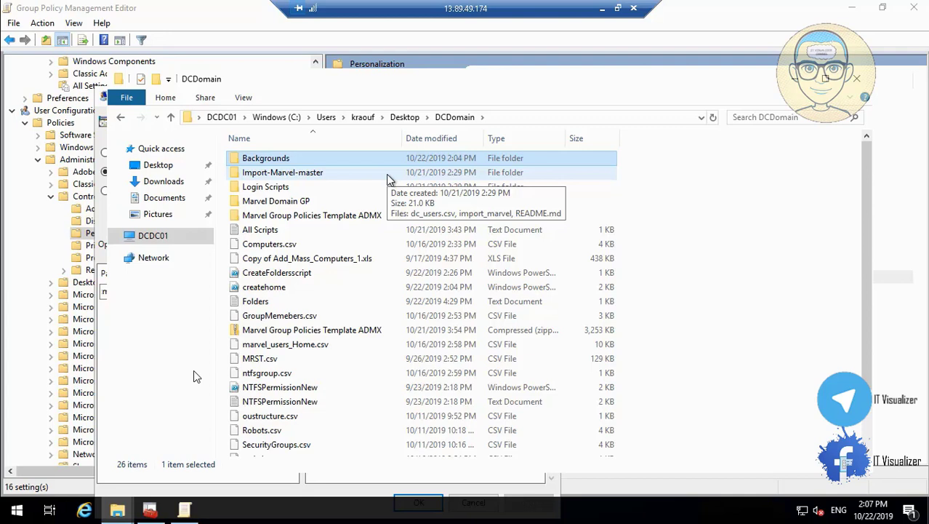
mouse_move(86, 500)
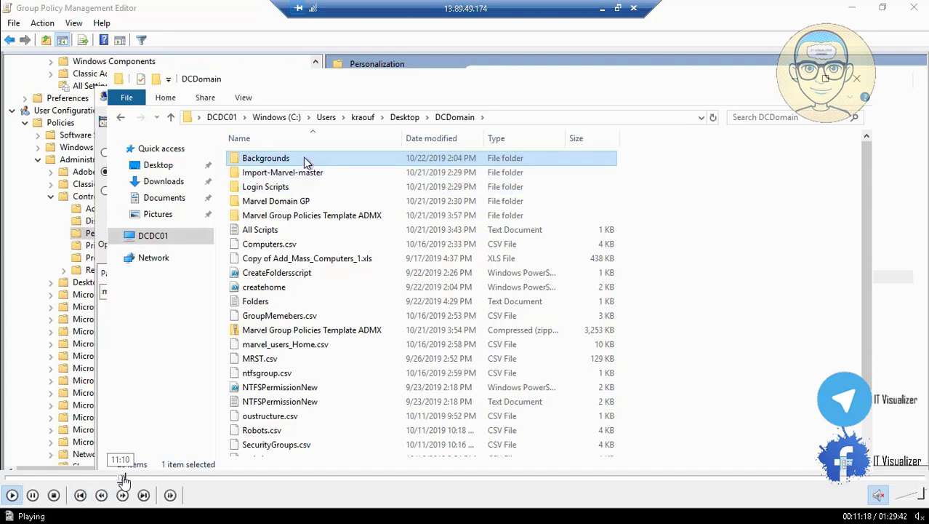
left_click(127, 478)
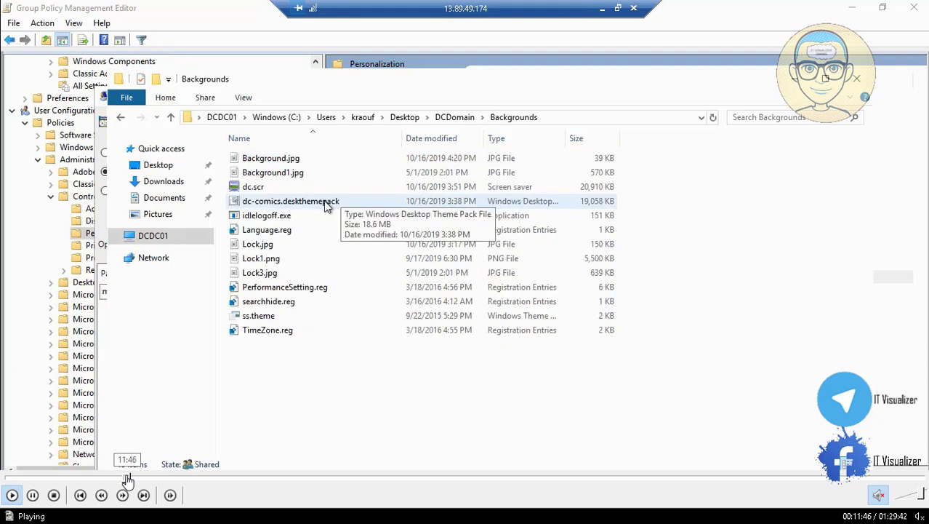
left_click(132, 478)
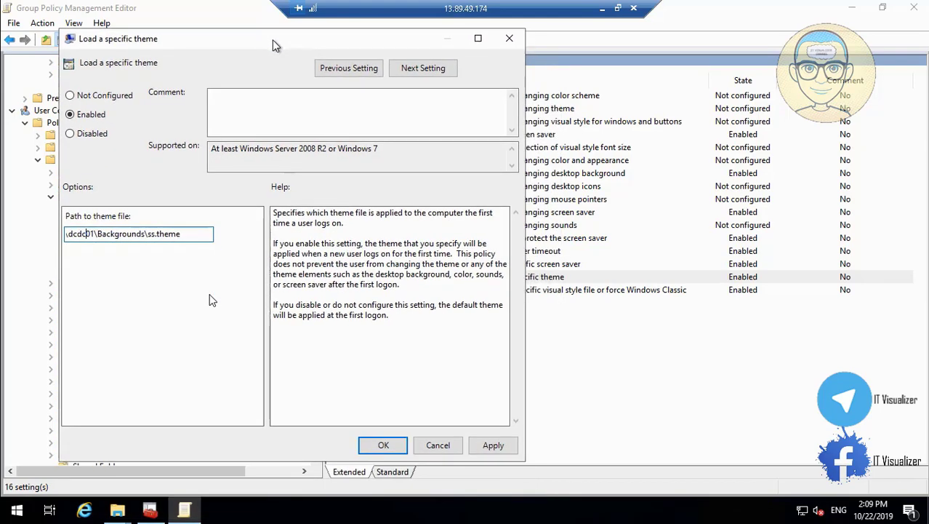
left_click(493, 445)
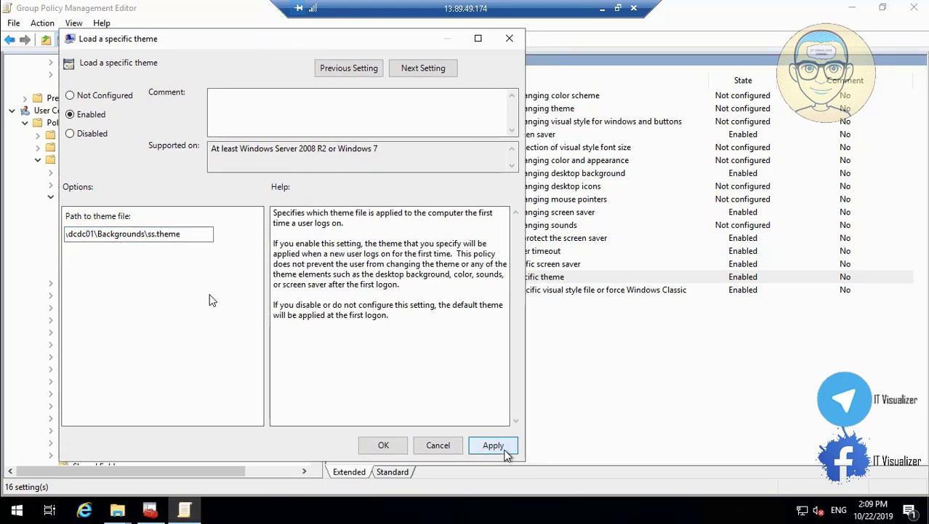
left_click(384, 446)
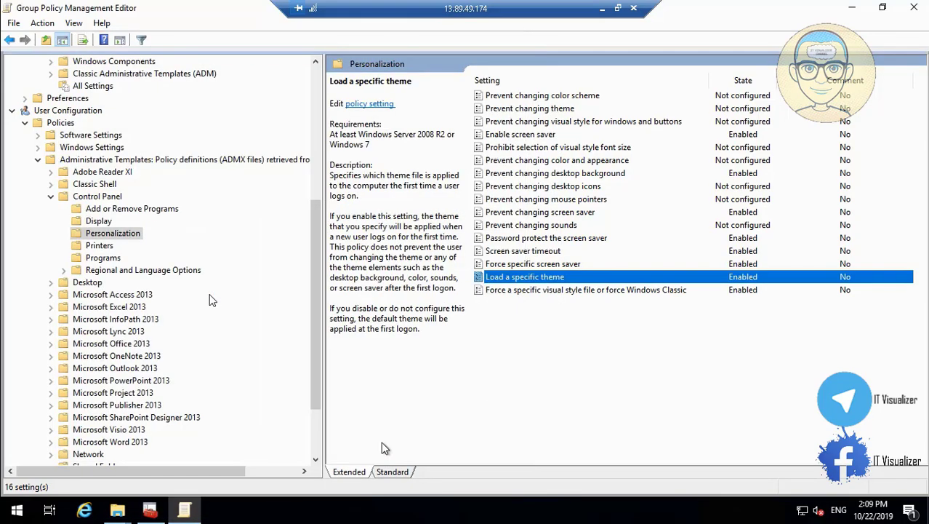
Close Force a specific visual style unchanged and exit Group Policy Management Editor to the console
double_click(559, 289)
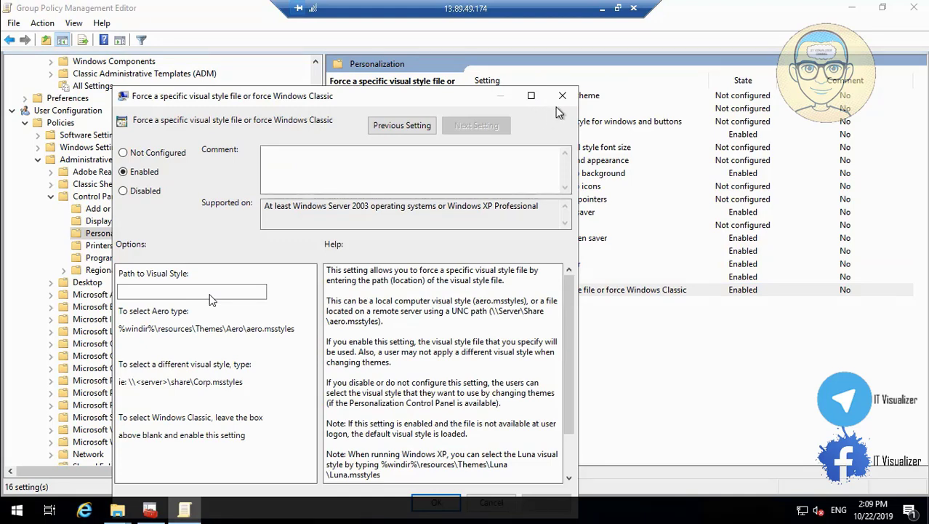
left_click(563, 95)
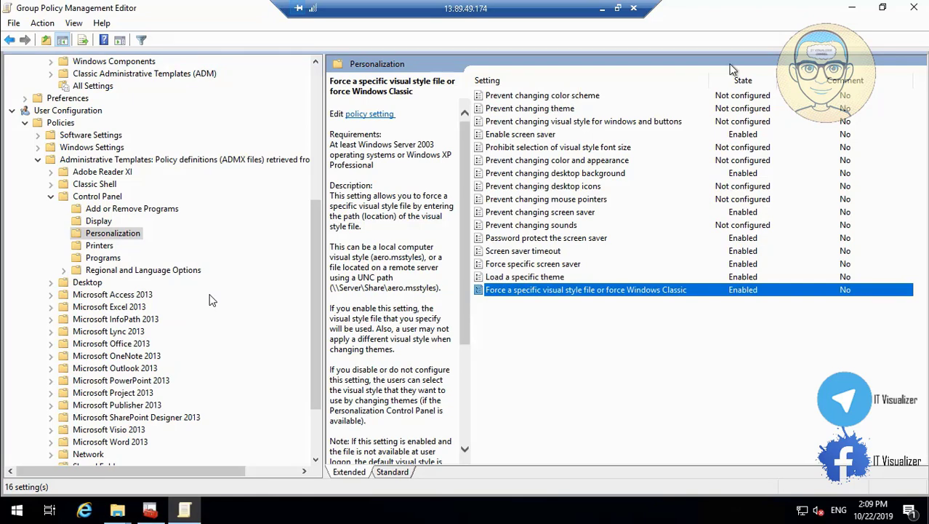
left_click(914, 10)
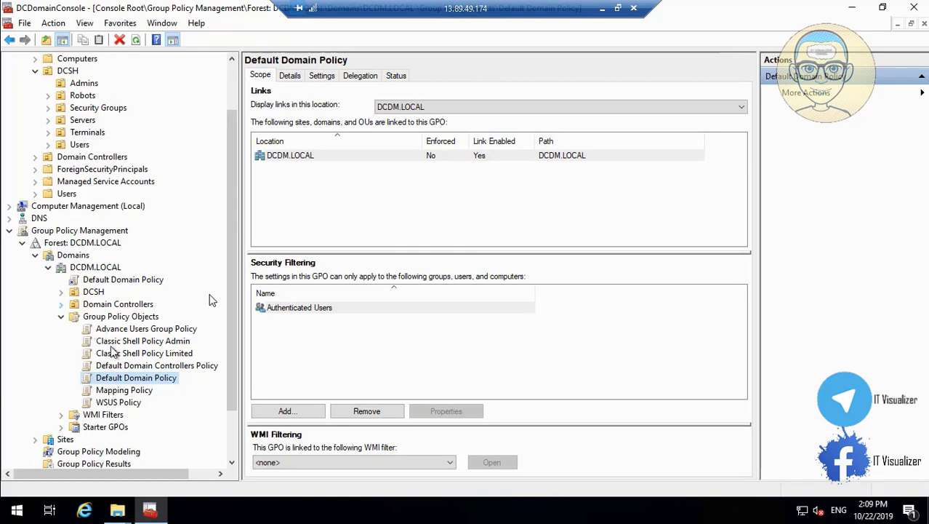
left_click(62, 292)
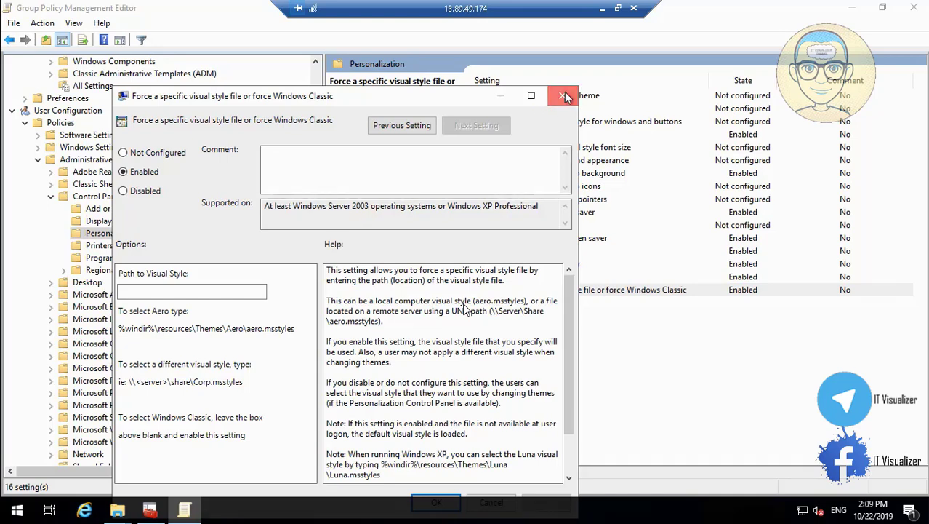
left_click(564, 96)
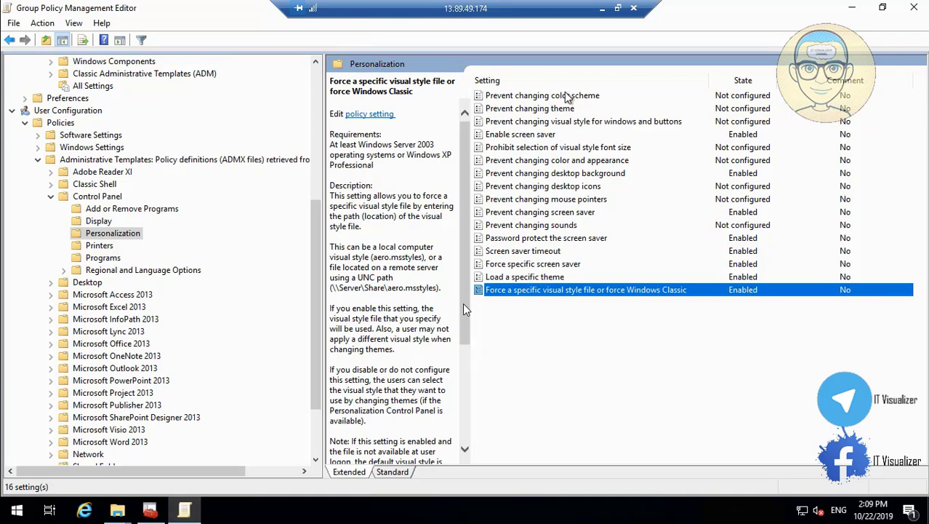
left_click(914, 8)
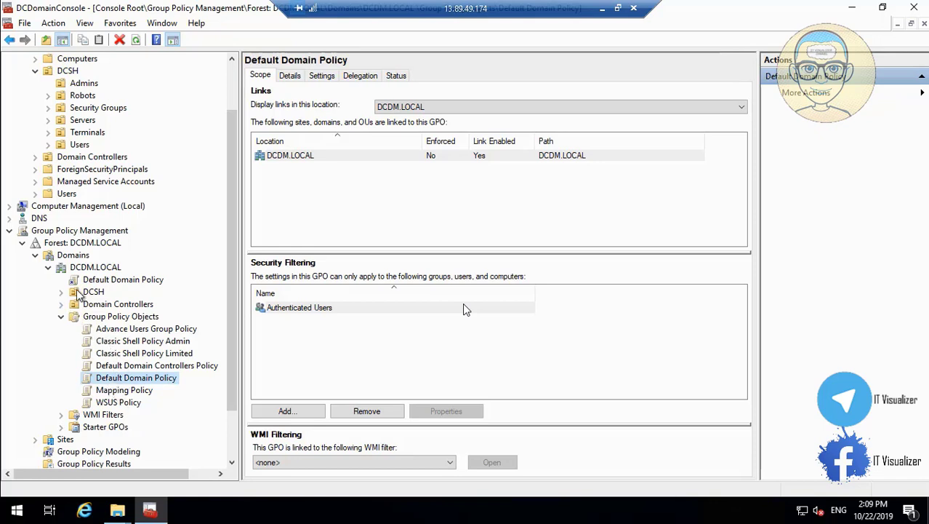
Expand DCSH and link Mapping Policy to the DCDM.LOCAL domain
left_click(61, 291)
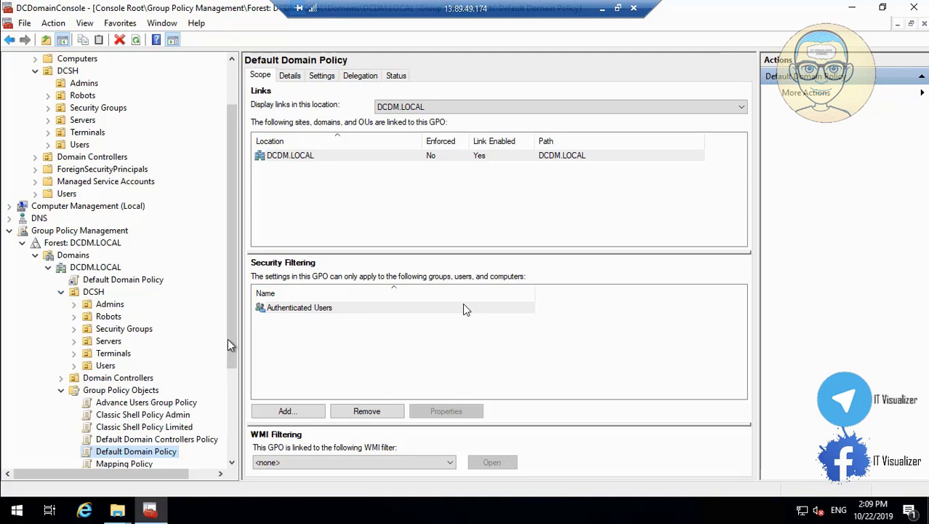
scroll(219, 389, "down", 3)
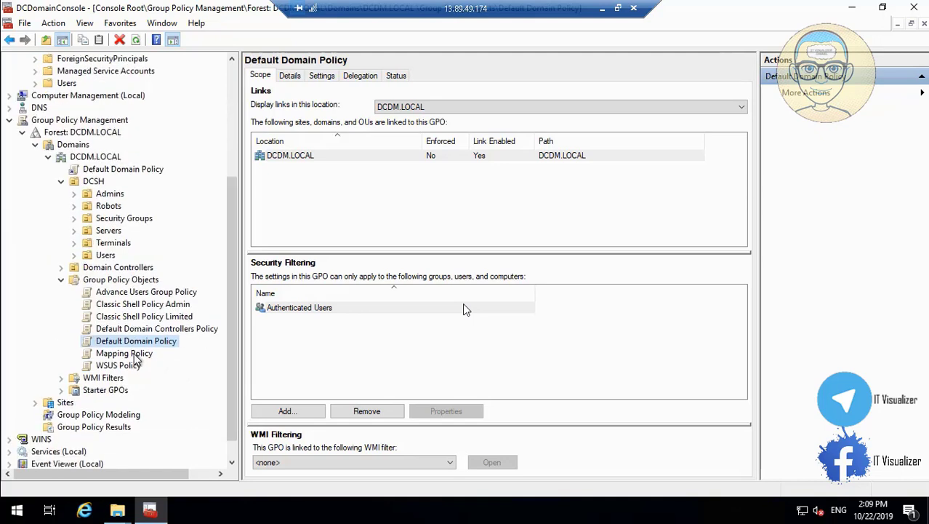
left_click_drag(136, 341, 115, 163)
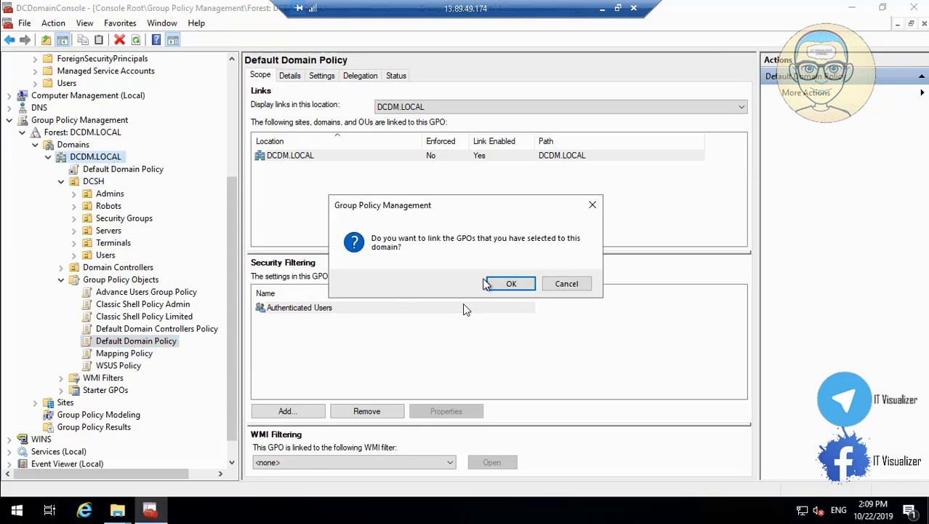
left_click(512, 284)
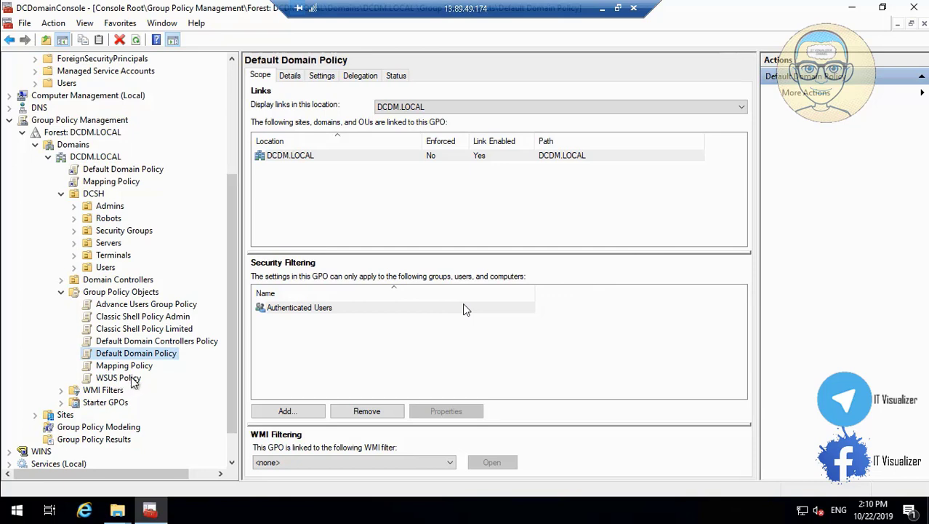
Link WSUS Policy to the Terminals OU and Advance Users Group Policy to the Users OU
left_click(133, 380)
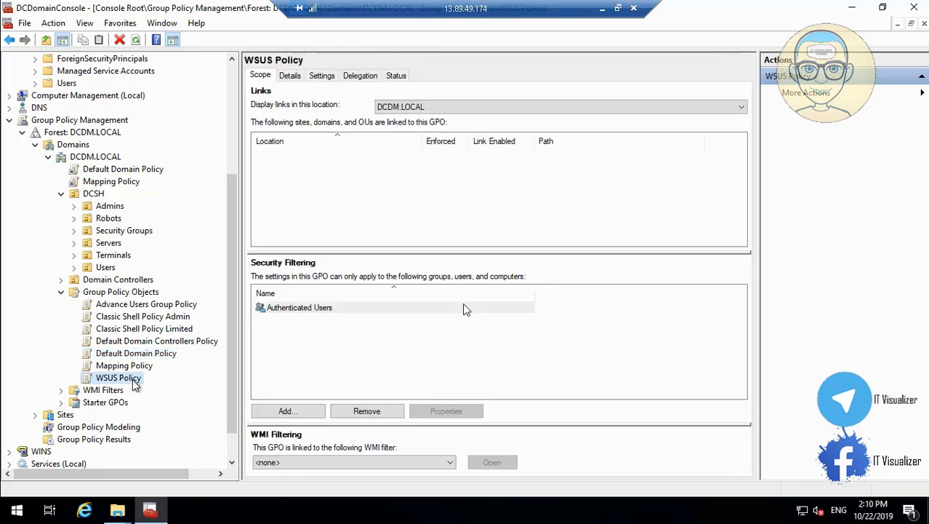
left_click_drag(134, 380, 117, 255)
left_click(513, 284)
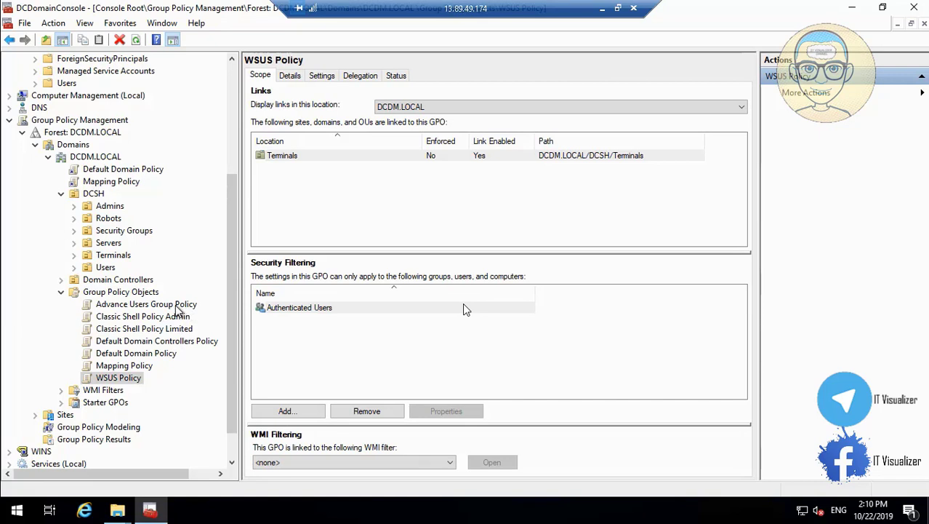
left_click(175, 305)
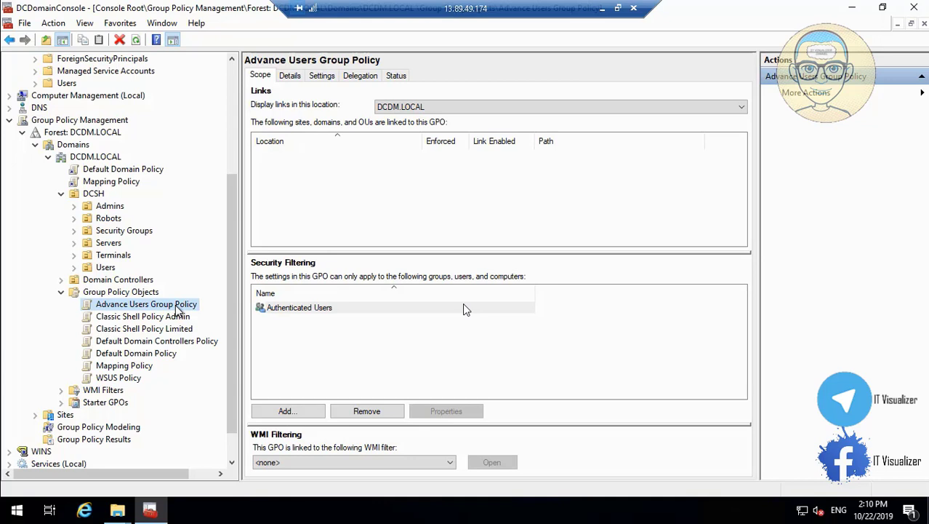
left_click_drag(176, 309, 113, 271)
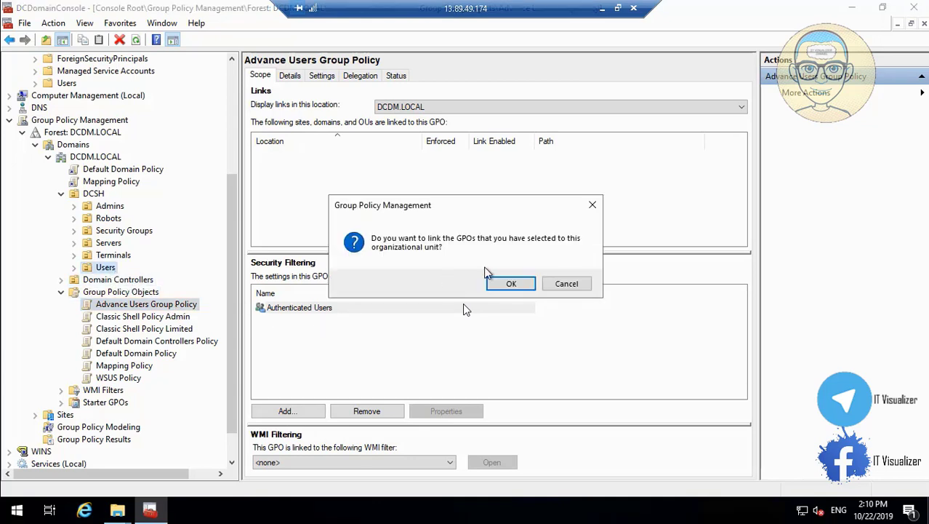
left_click(510, 284)
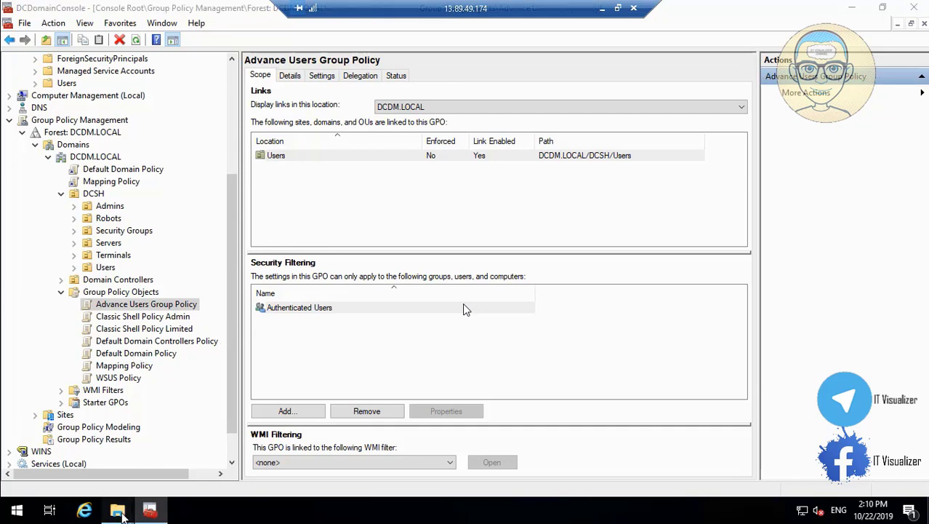
mouse_move(123, 515)
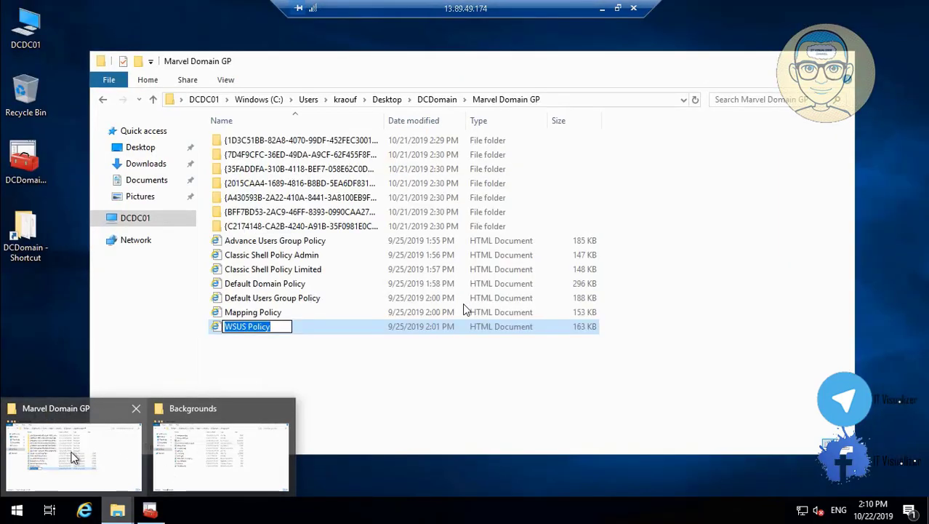
left_click(73, 457)
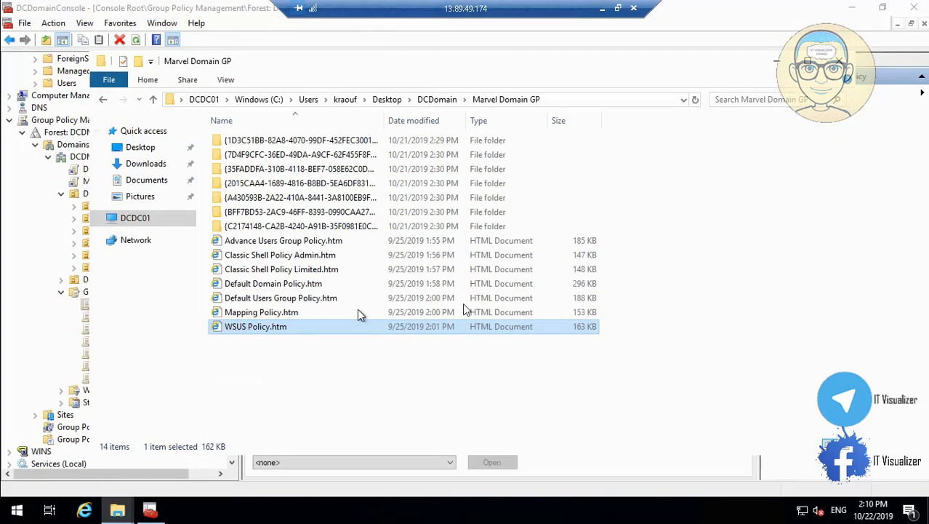
left_click(290, 299)
right_click(289, 298)
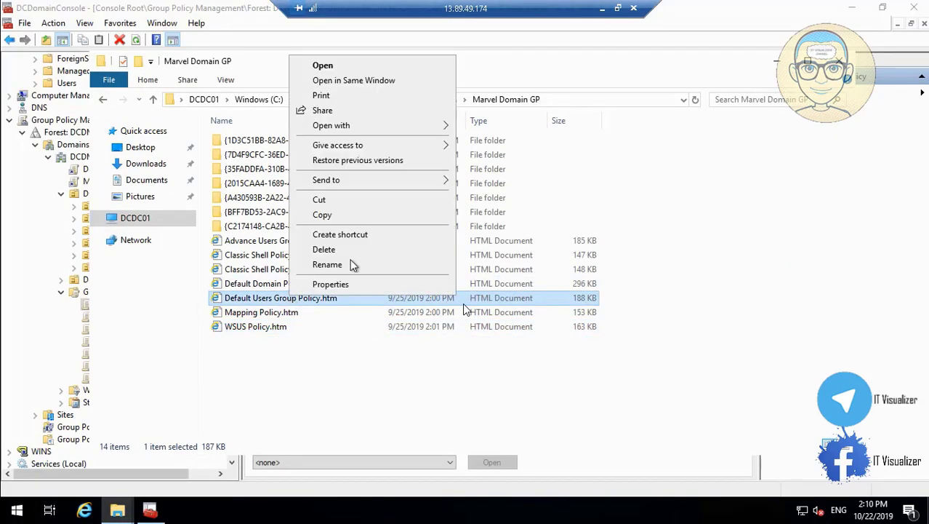
left_click(328, 265)
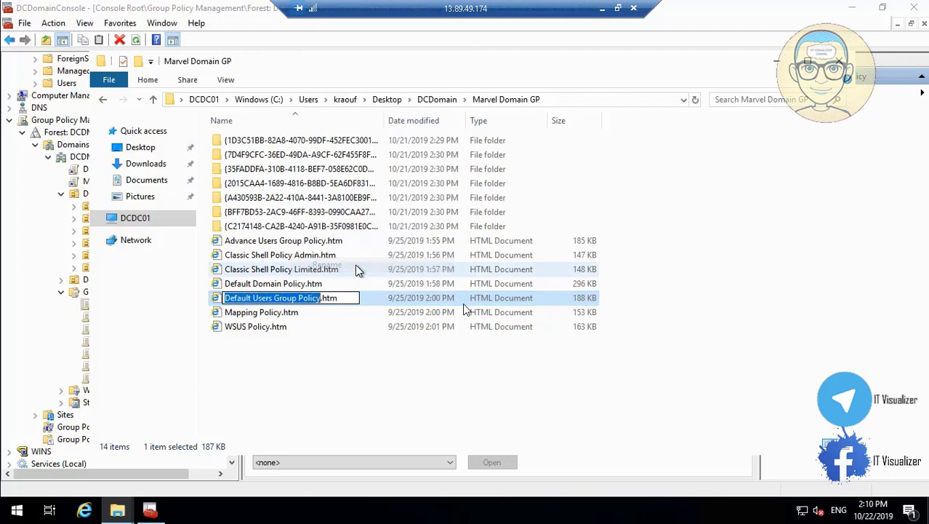
left_click(380, 378)
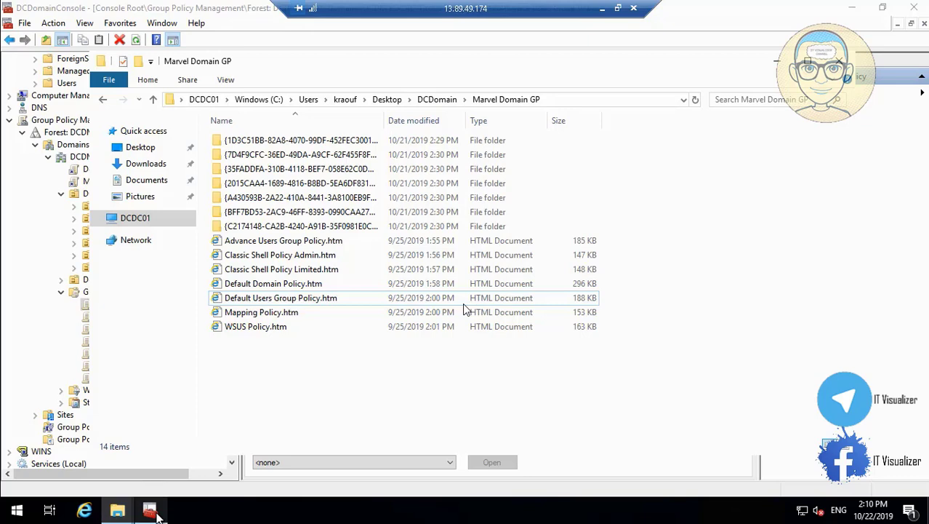
left_click(151, 511)
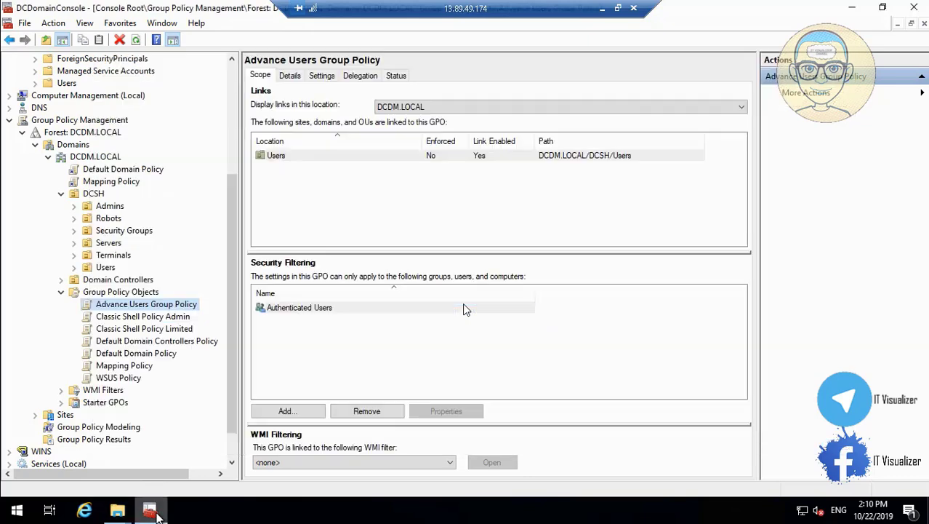
left_click(144, 293)
Create a new GPO named 'Default Users Group Policy' under Group Policy Objects
right_click(145, 295)
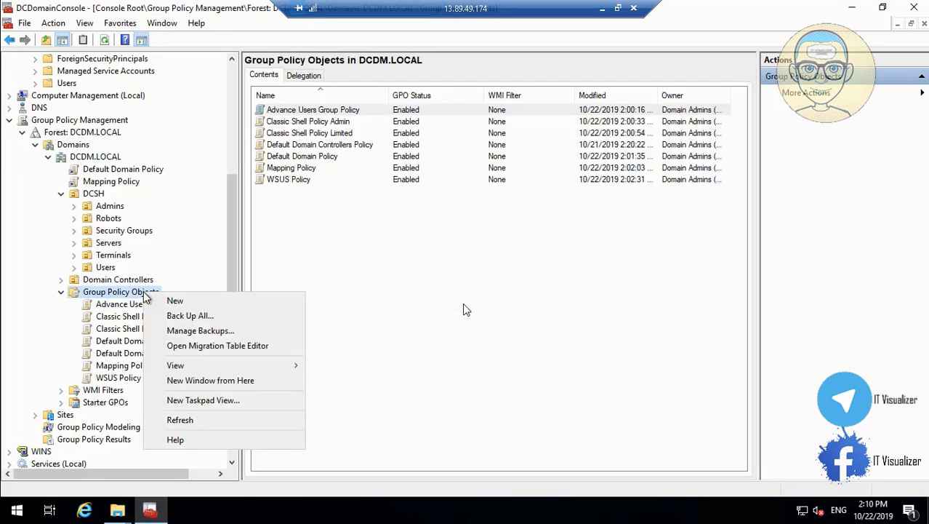
left_click(175, 303)
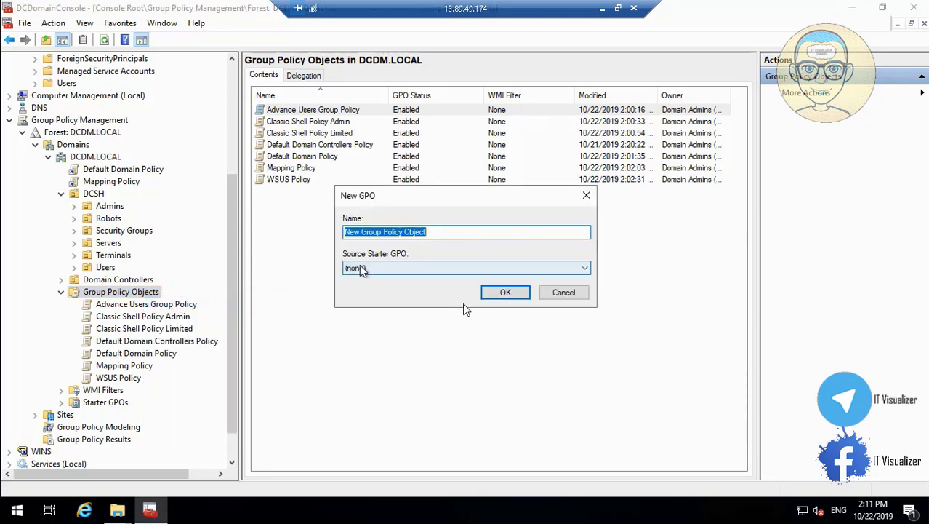
type("Default Users Group Policy")
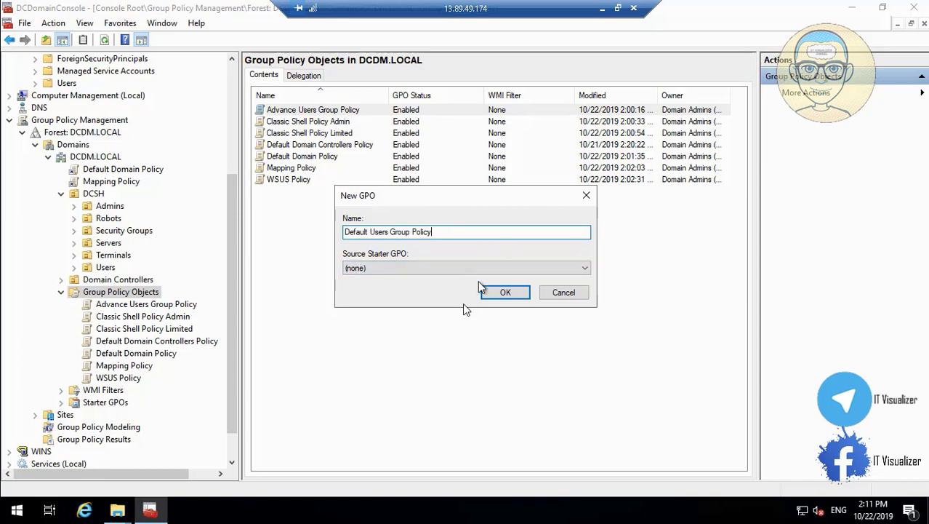
left_click(501, 293)
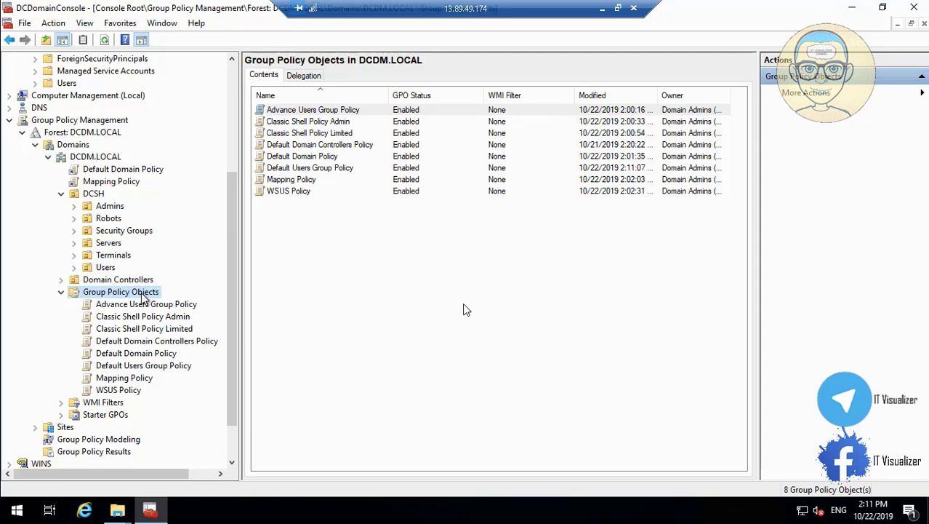
Select the new Default Users Group Policy to view its details
right_click(144, 298)
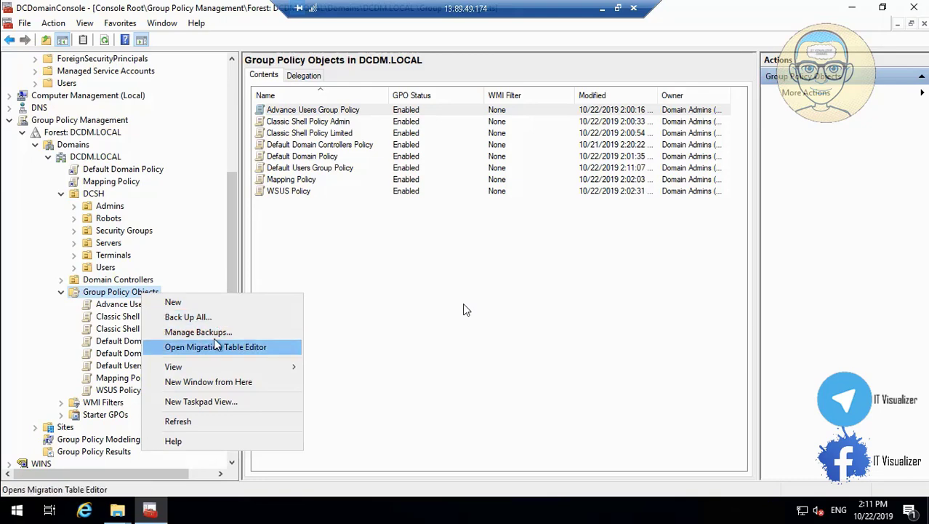
left_click(113, 355)
left_click(138, 366)
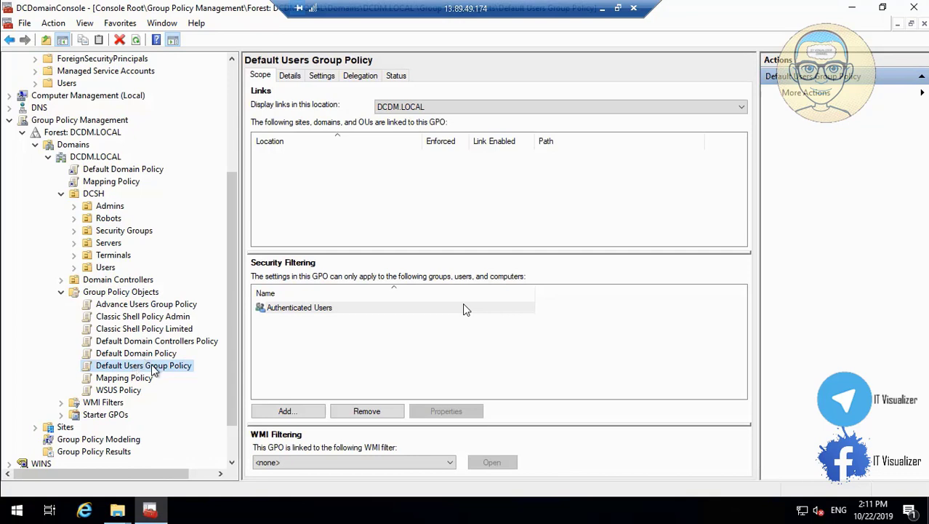
Run Import Settings on Default Users Group Policy, choosing its backup from the default backup folder
right_click(153, 368)
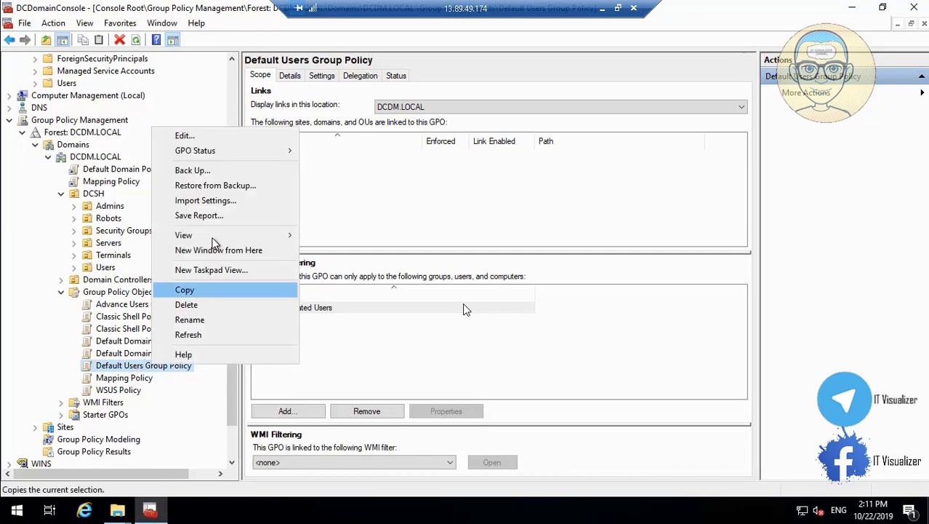
left_click(227, 204)
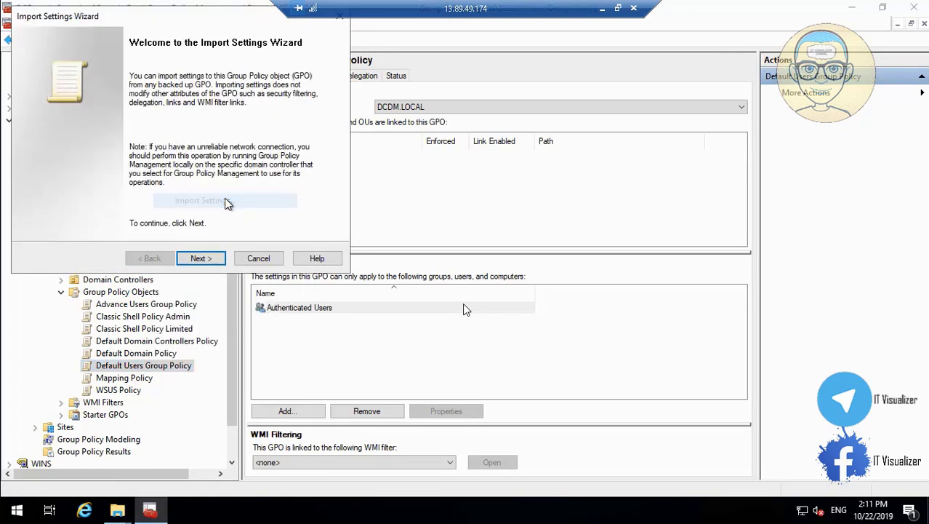
left_click(195, 260)
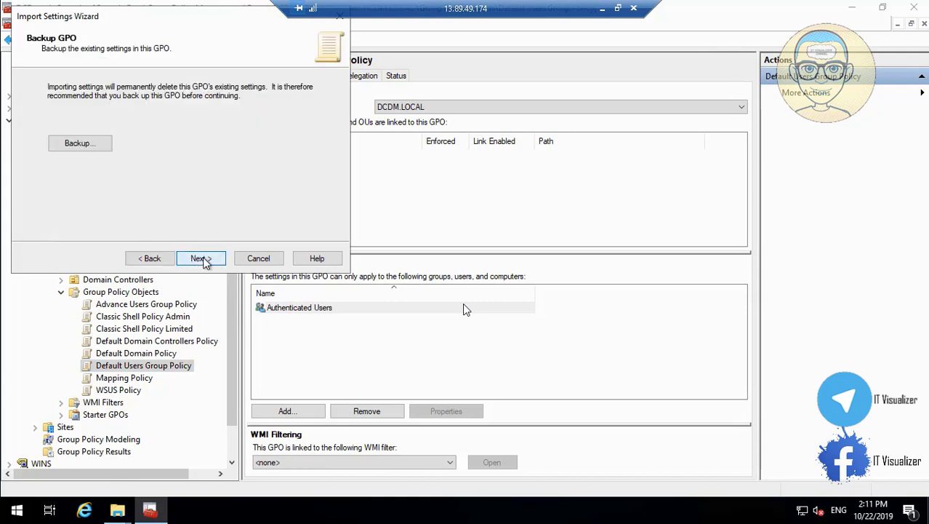
left_click(201, 259)
left_click(200, 259)
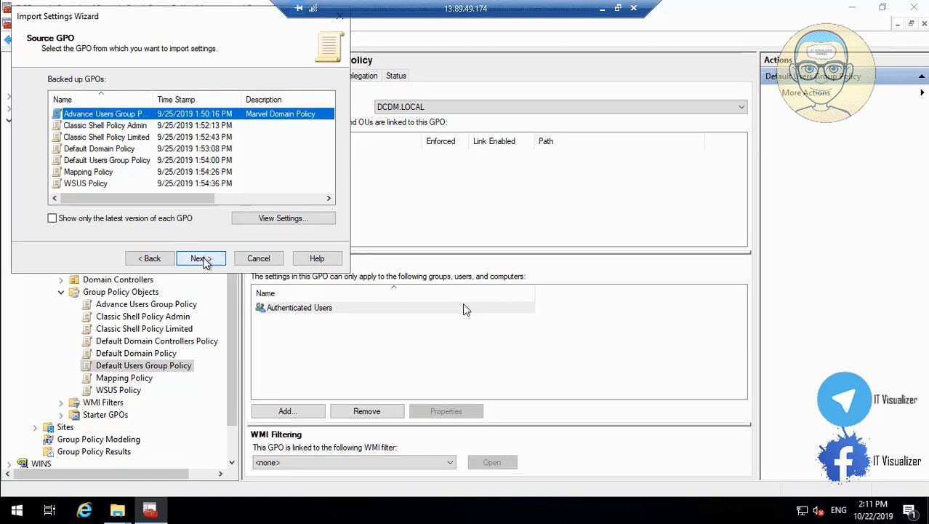
left_click(149, 162)
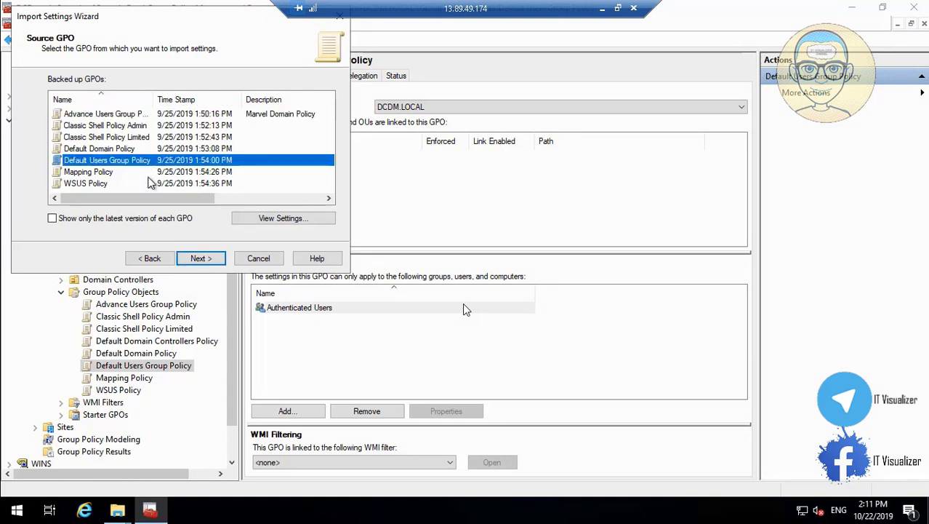
left_click(200, 259)
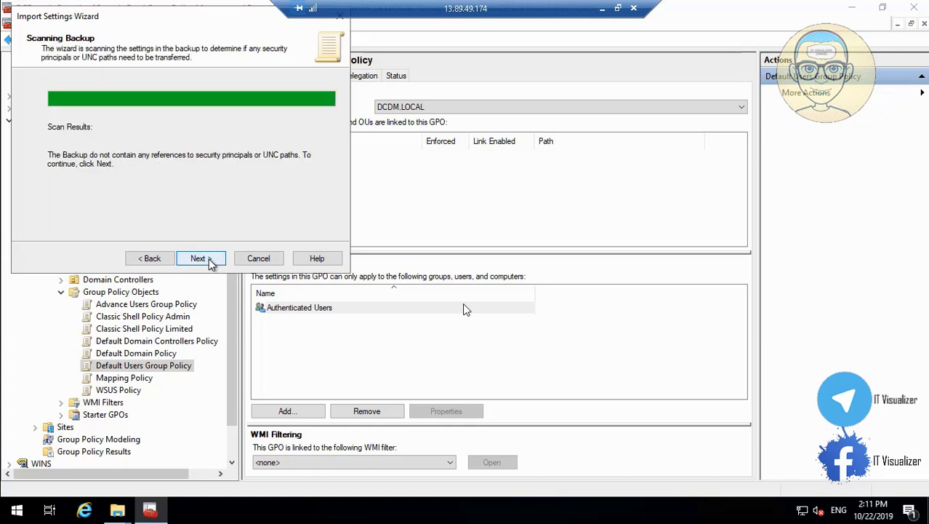
left_click(209, 261)
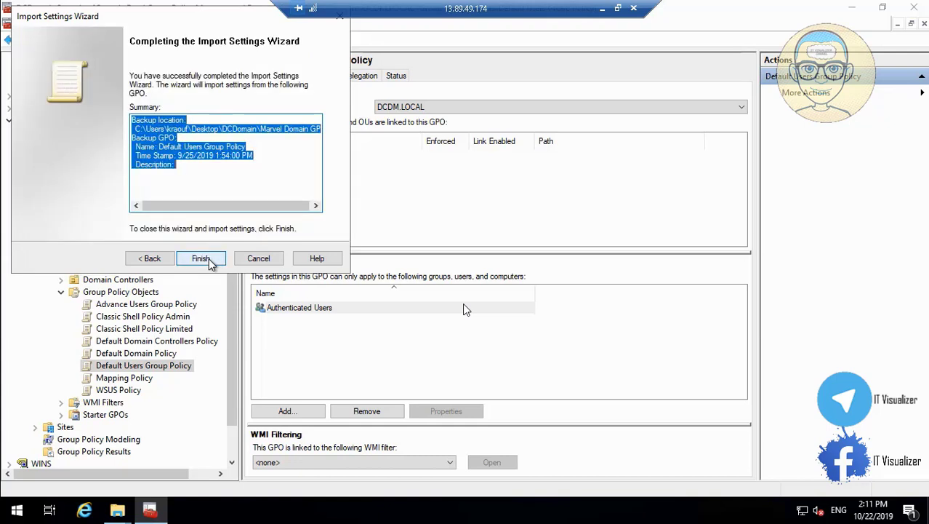
left_click(201, 259)
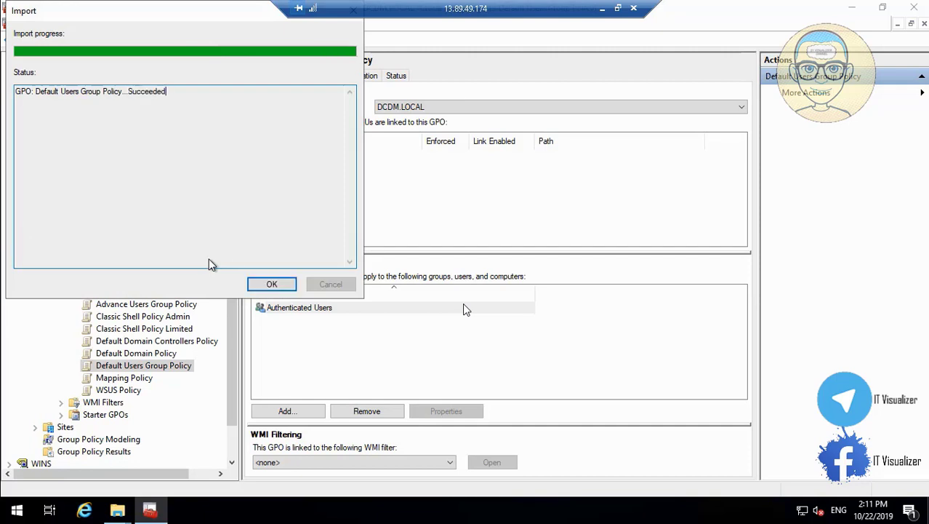
left_click(275, 284)
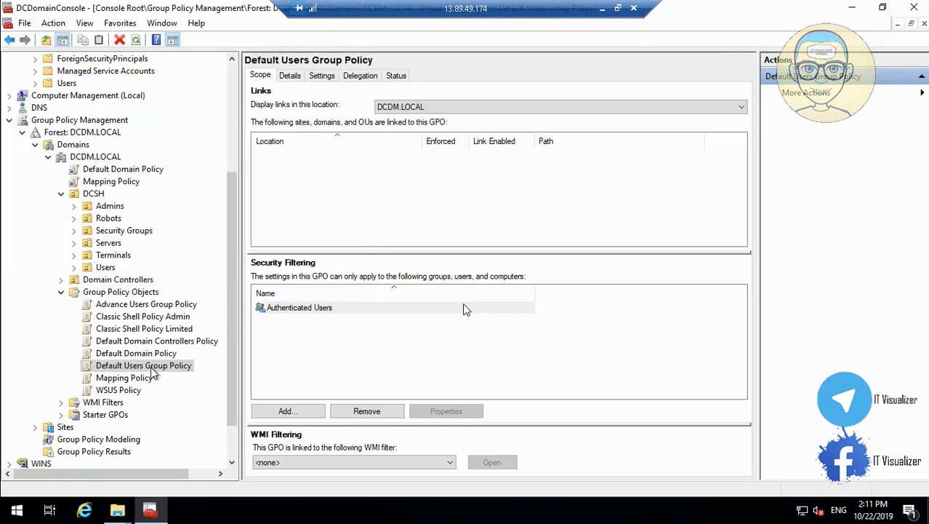
Link Default Users Group Policy to the DCSH Users OU
left_click_drag(153, 373, 114, 271)
left_click(509, 284)
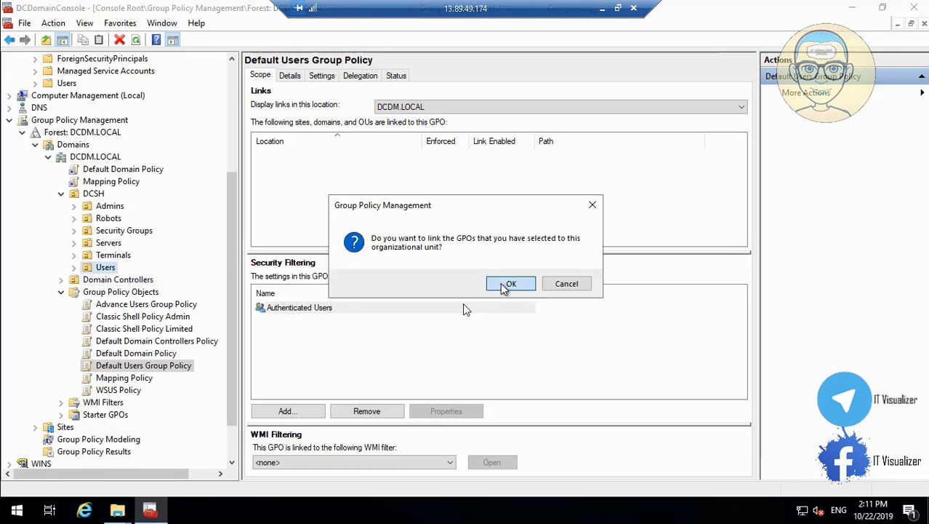
left_click(73, 268)
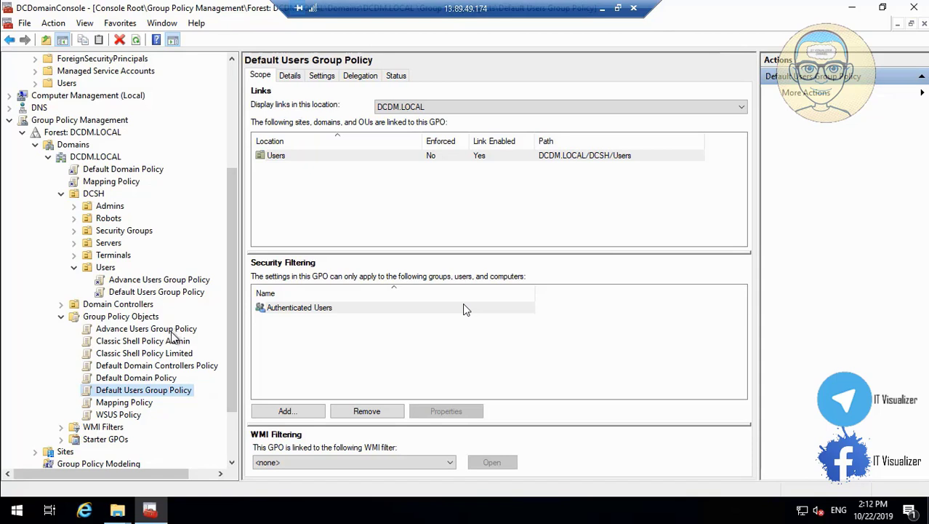
Link Classic Shell Policy Admin to the DCSH Admins OU
left_click(174, 341)
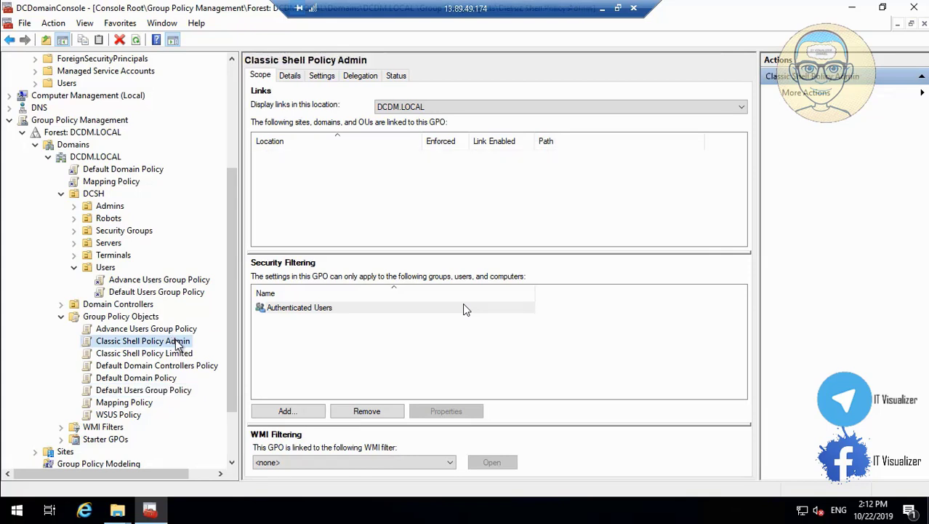
left_click_drag(178, 343, 124, 210)
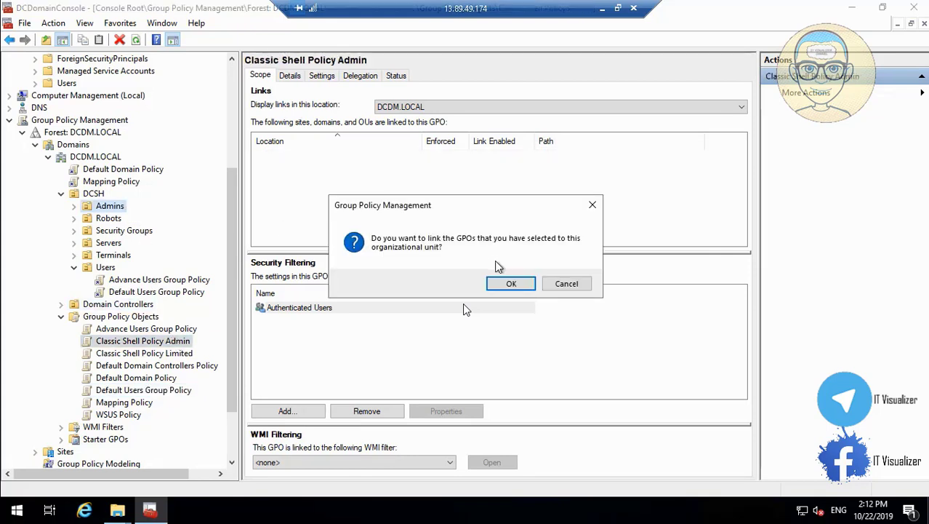
left_click(511, 284)
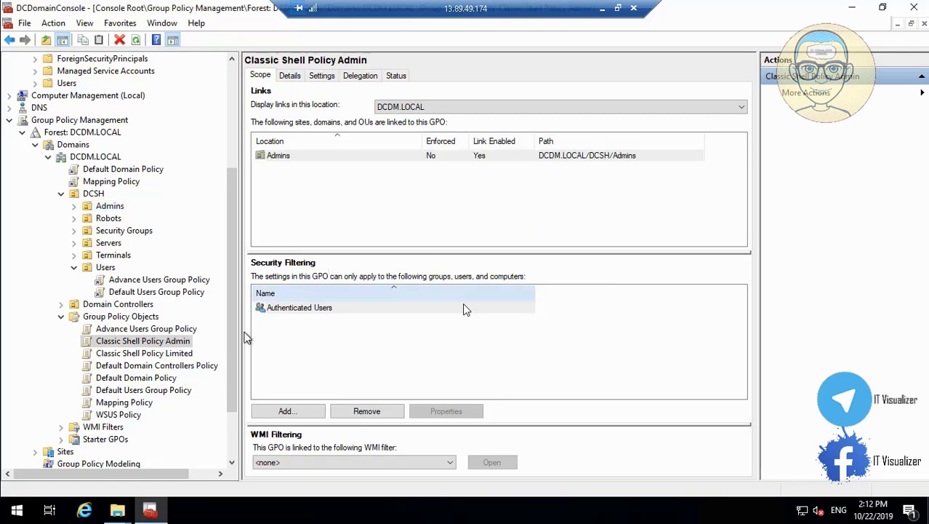
left_click(74, 206)
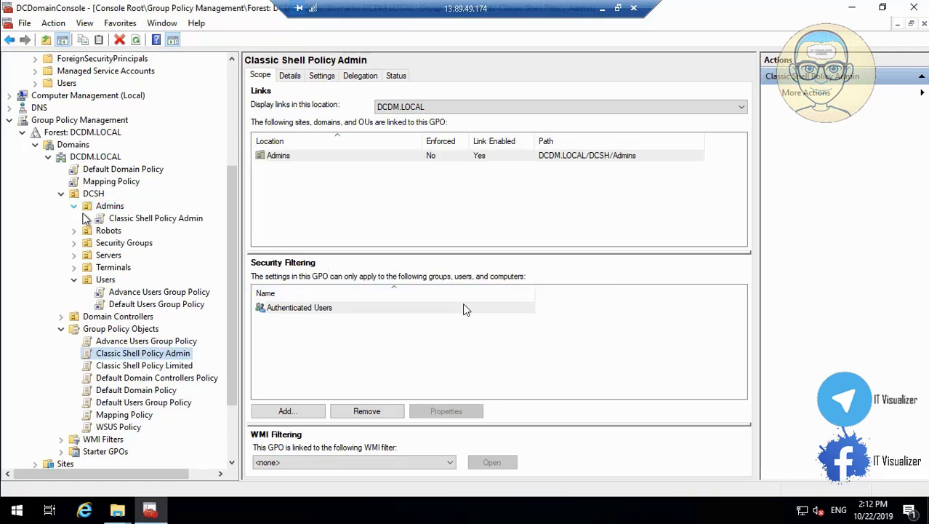
Link Classic Shell Policy Limited to the DCSH Users OU
left_click(181, 370)
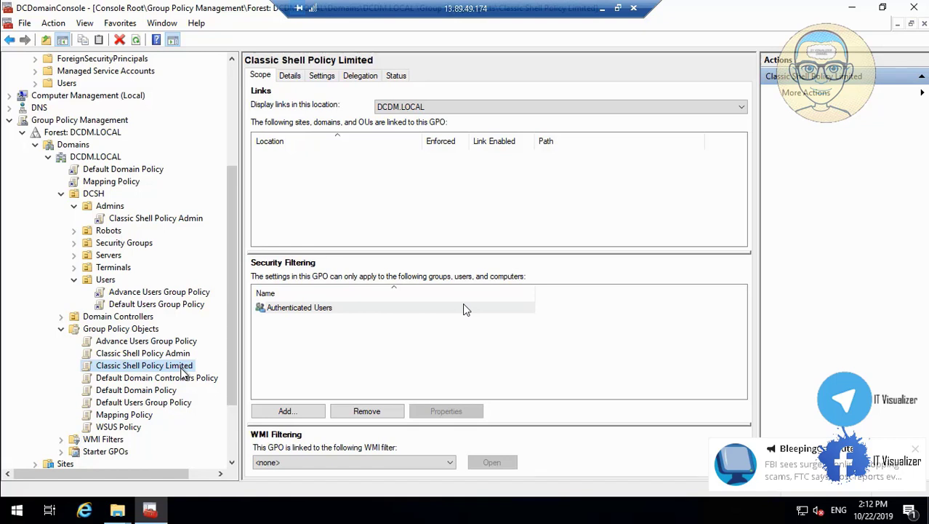
left_click_drag(183, 372, 113, 287)
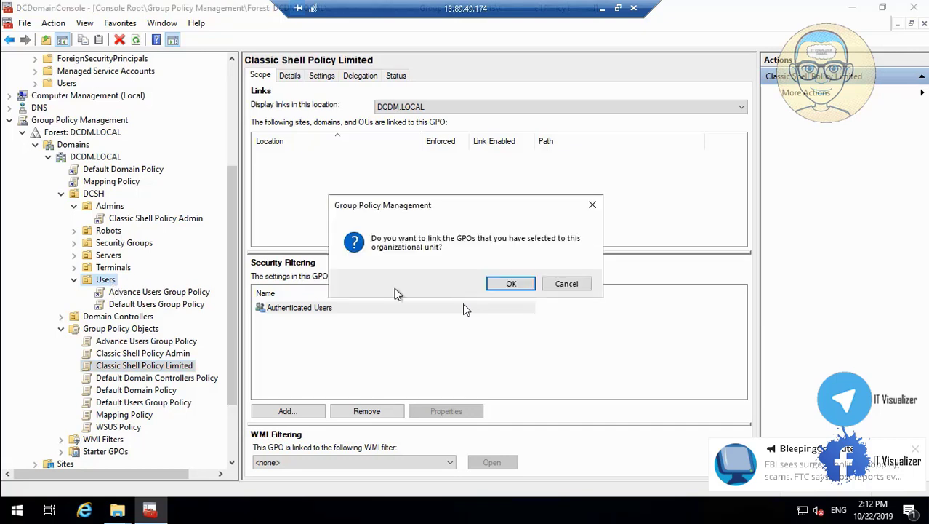
left_click(502, 283)
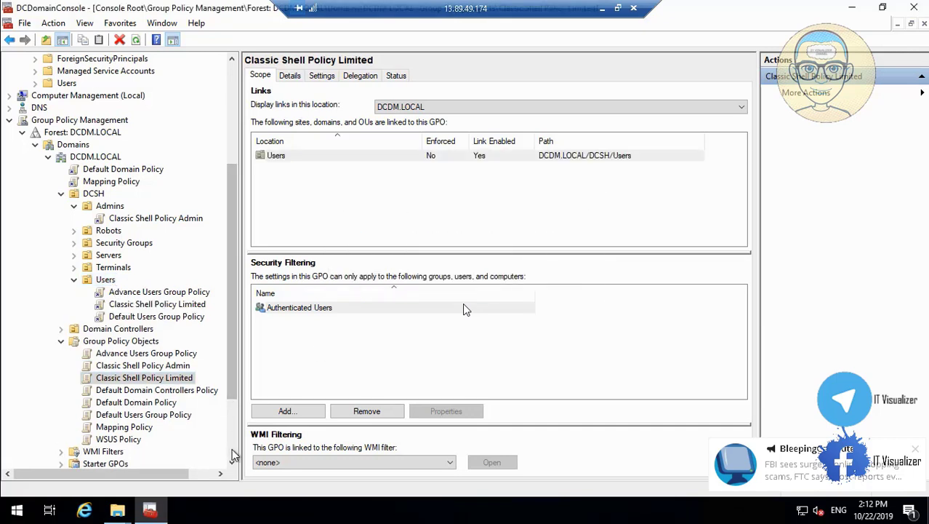
scroll(232, 457, "down", 3)
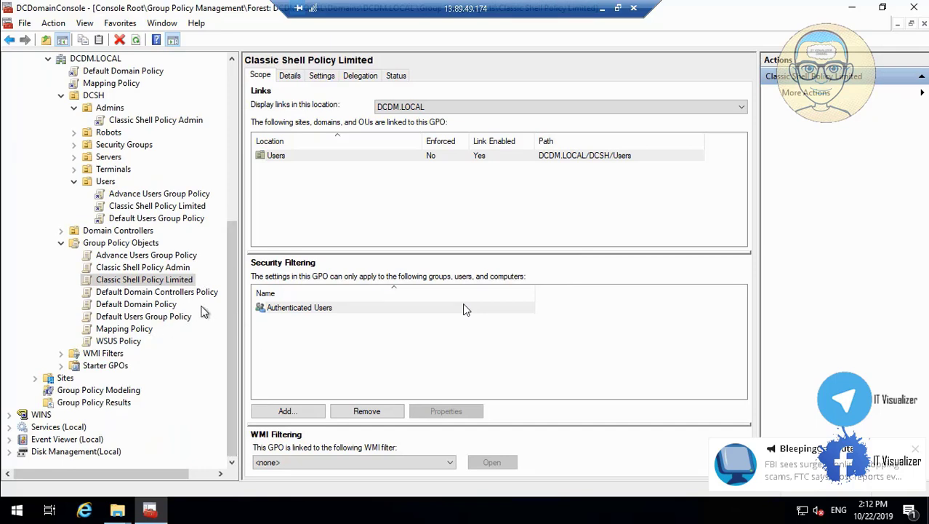
Remove Authenticated Users from Advance Users Group Policy's Security Filtering, accepting both warnings
left_click(175, 257)
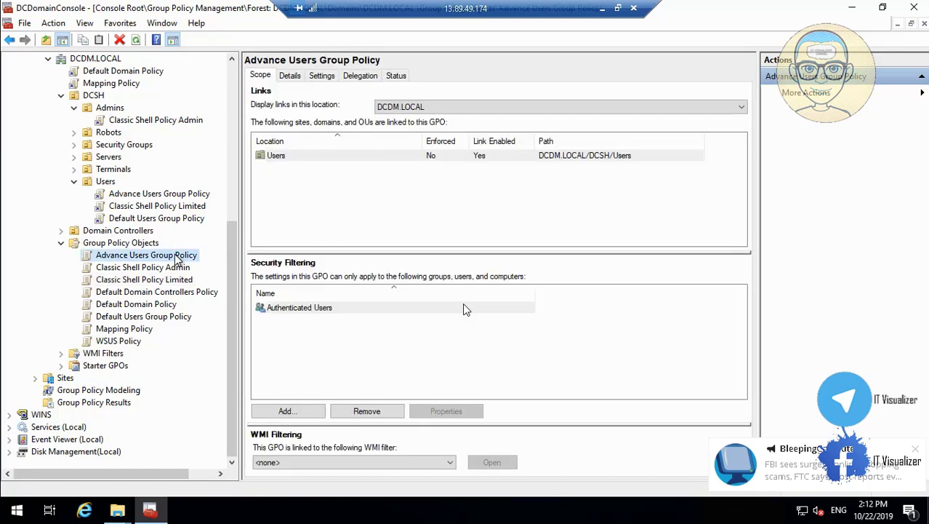
left_click(326, 309)
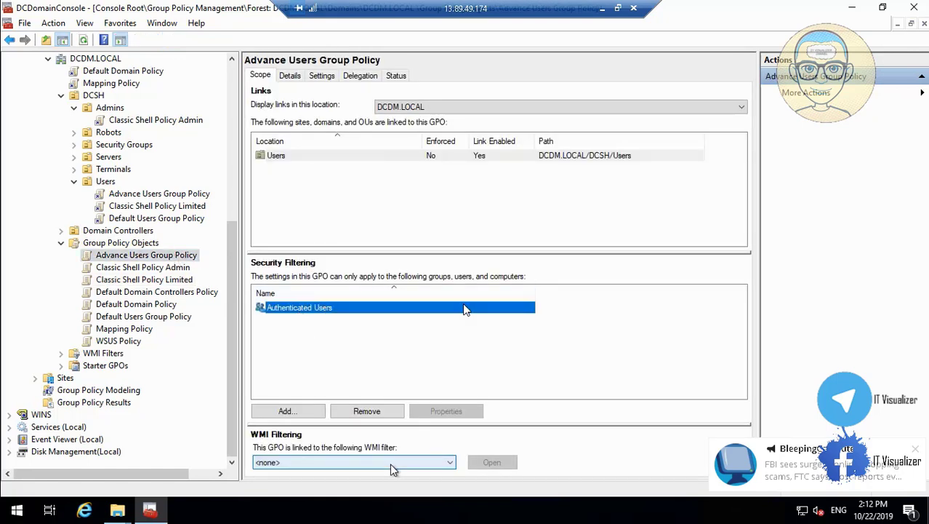
left_click(375, 411)
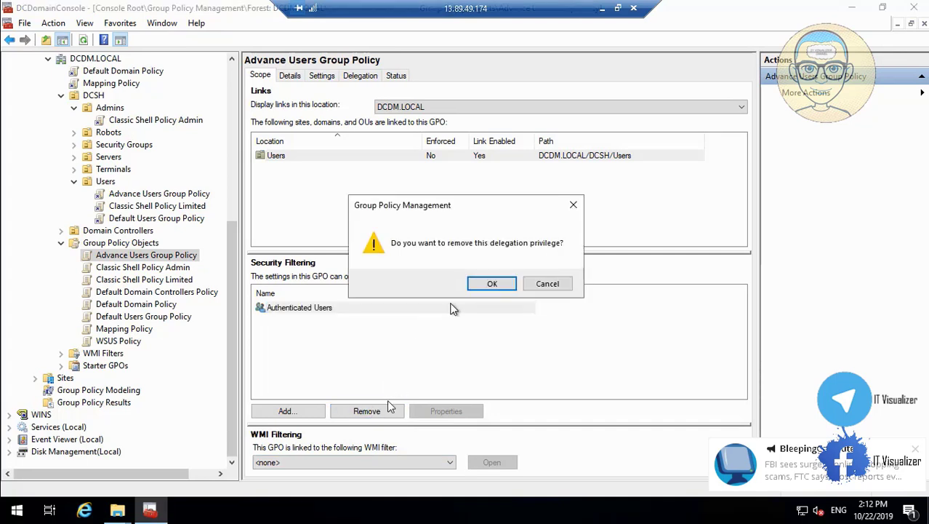
left_click(487, 284)
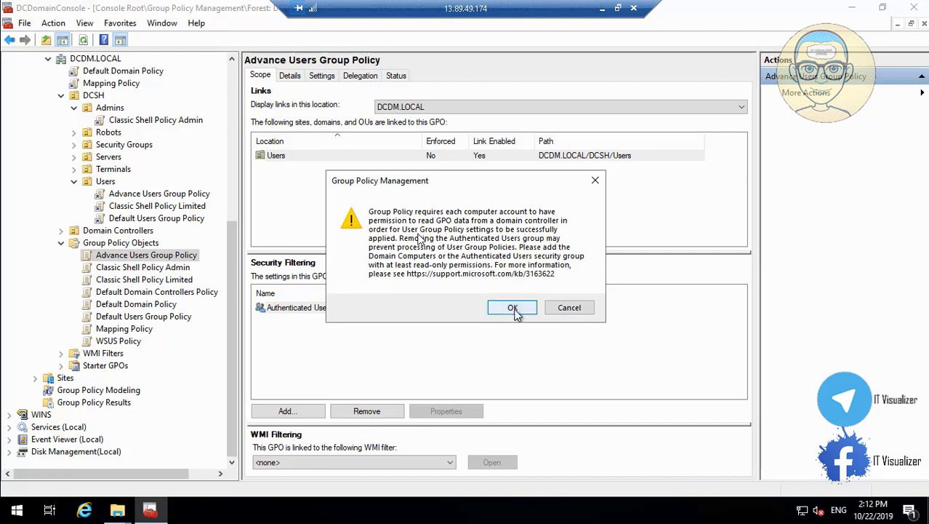
left_click(509, 309)
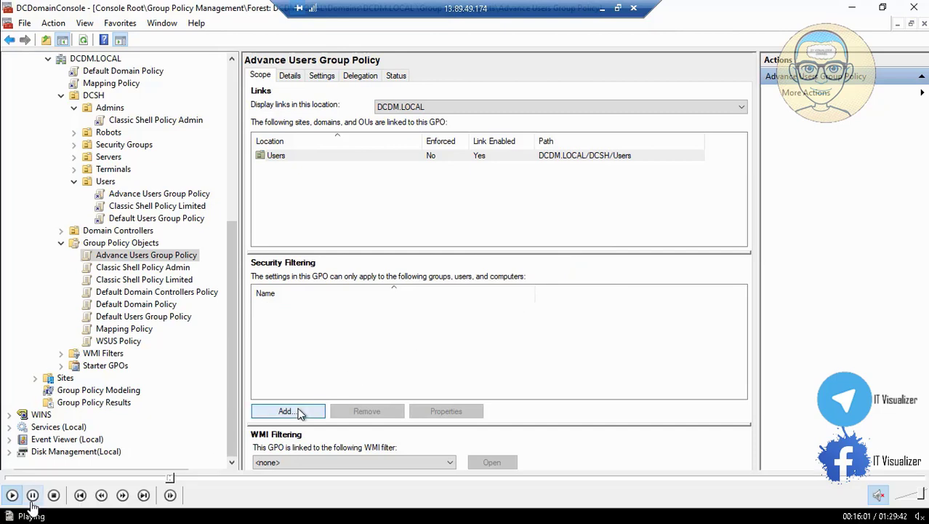
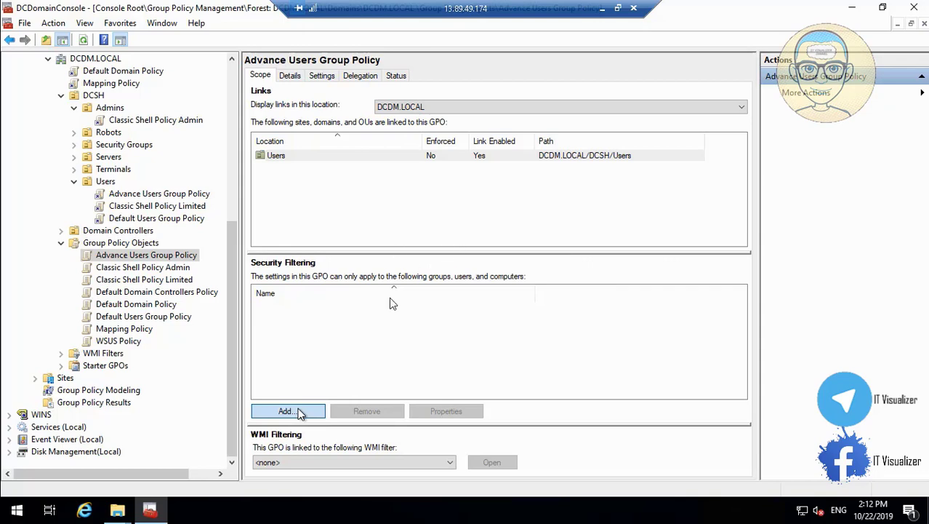
Remove Authenticated Users from Advance Users Group Policy's security filtering and accept the permissions warning
left_click(168, 477)
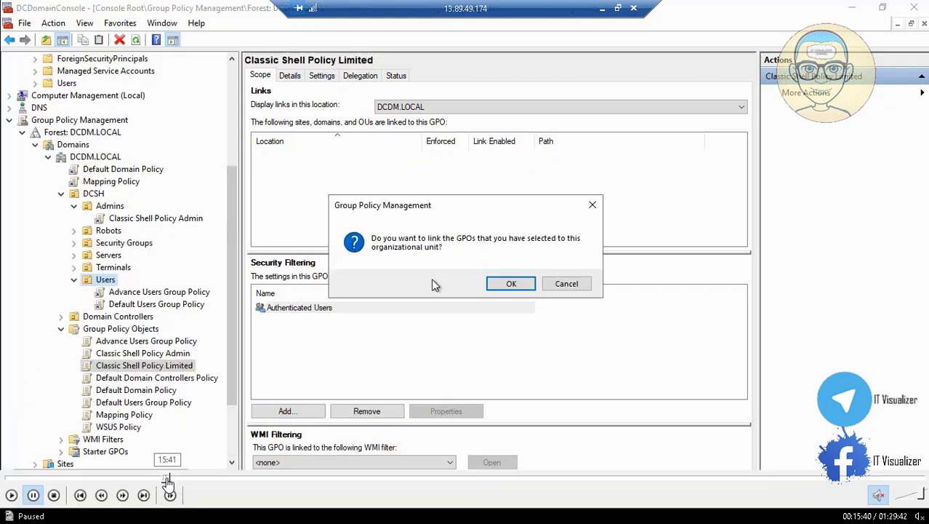
left_click(171, 478)
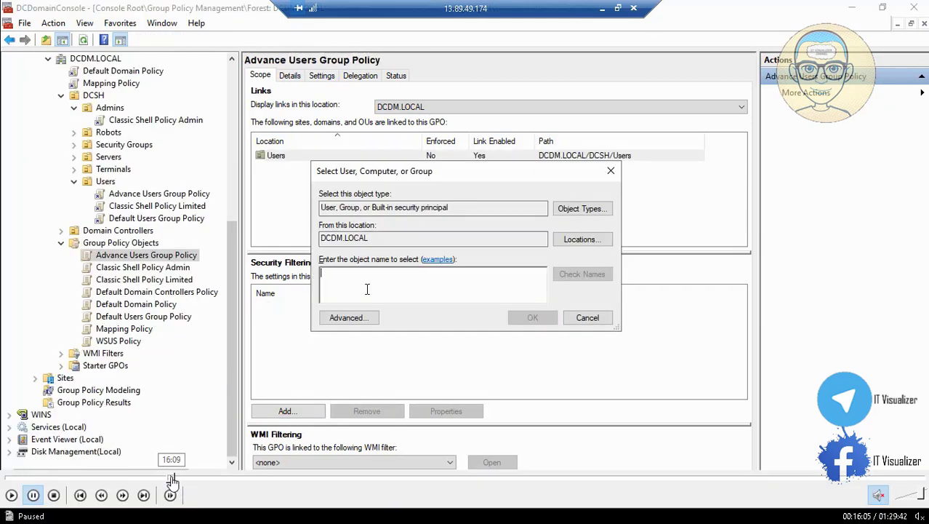
left_click(168, 478)
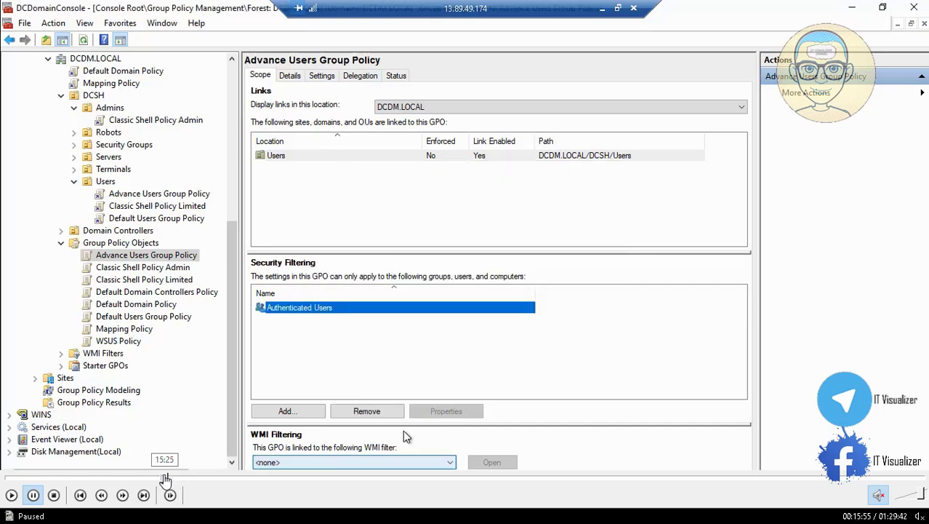
left_click(165, 478)
left_click(164, 477)
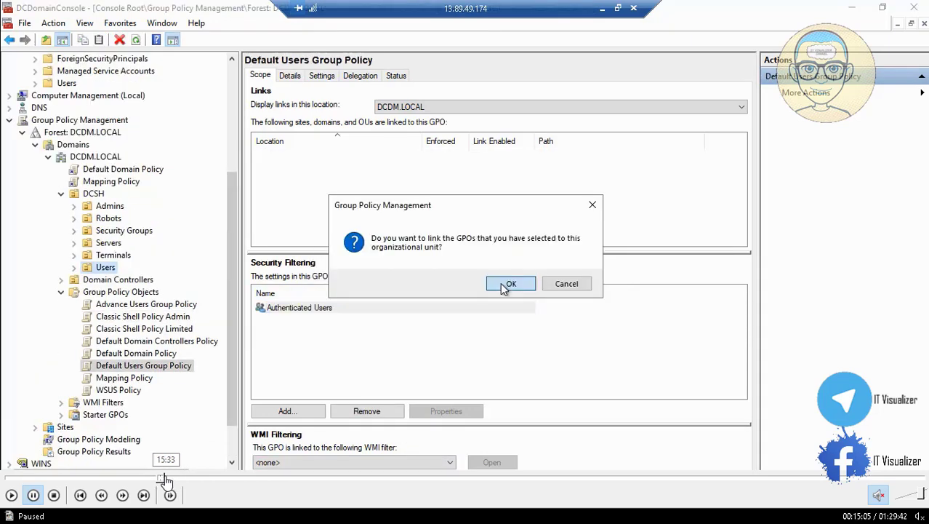
left_click(167, 477)
left_click(169, 478)
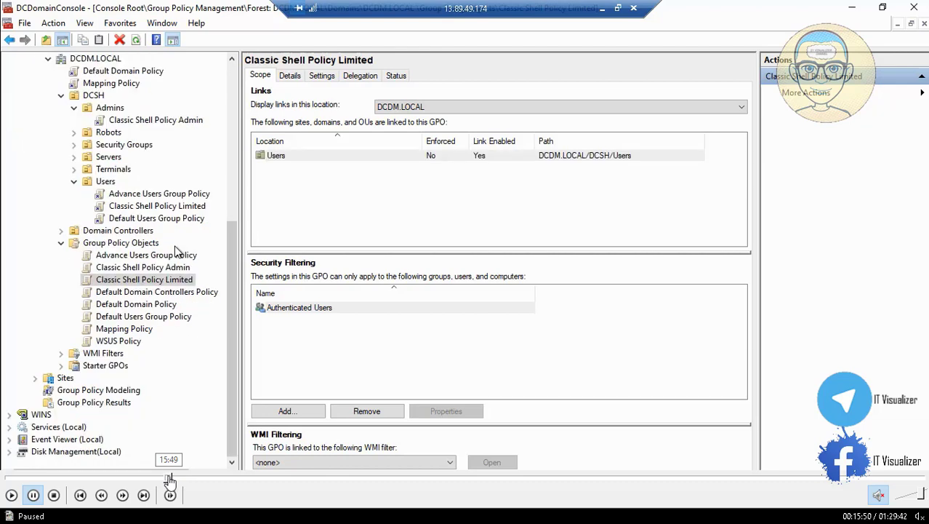
left_click(169, 478)
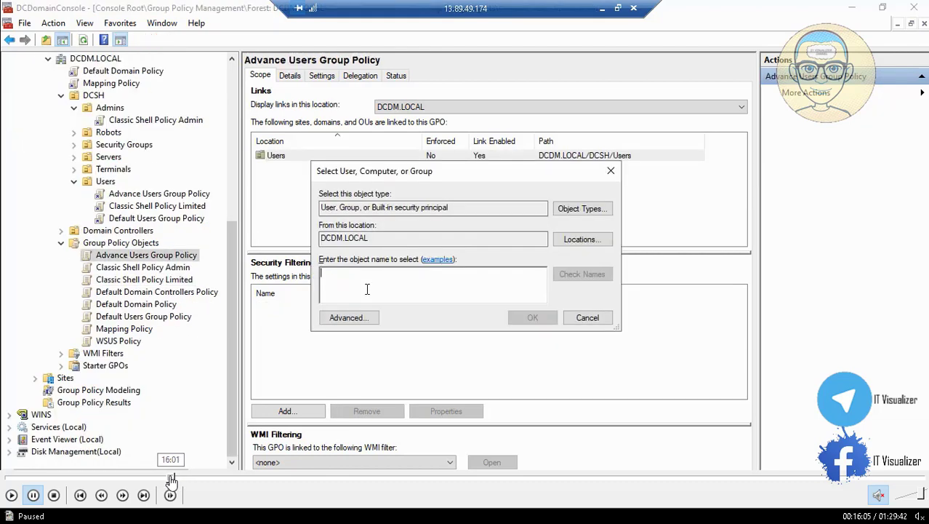
left_click(170, 477)
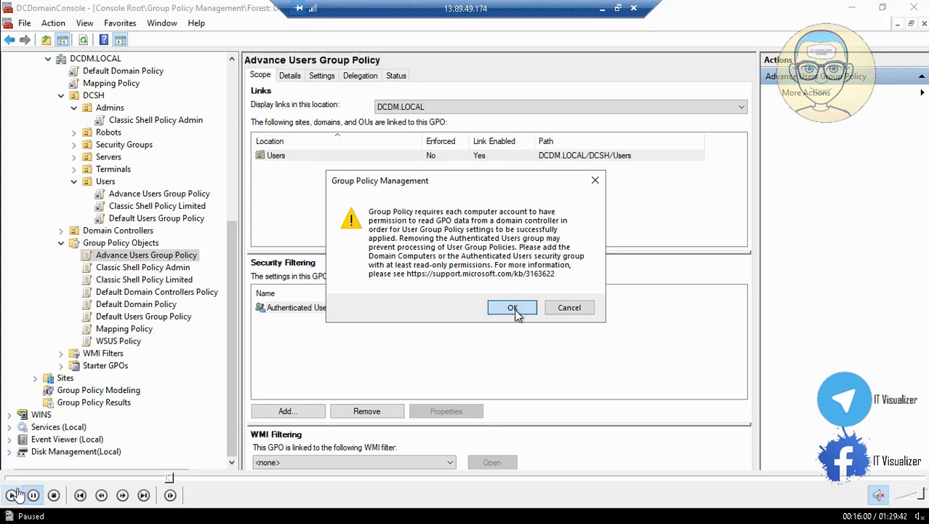
left_click(512, 307)
Add the DC_Advanced Users group to the policy's security filtering
left_click(299, 411)
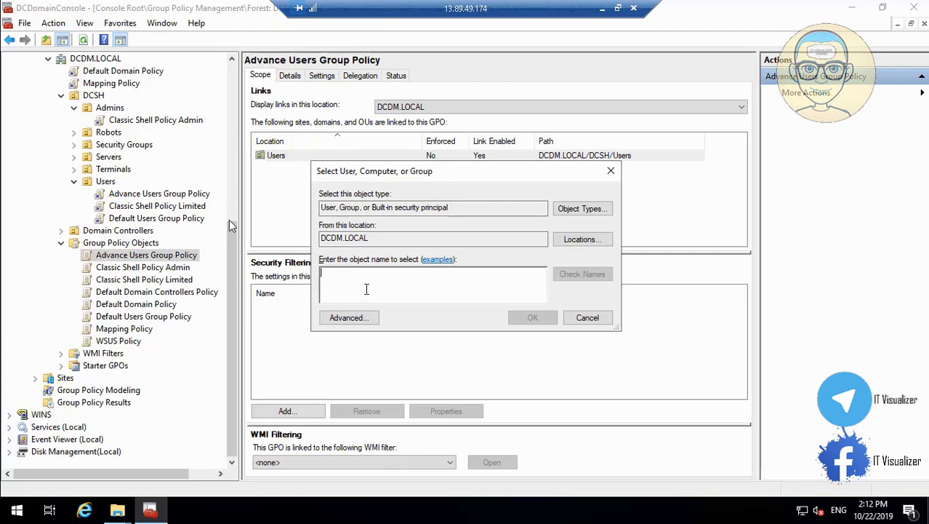
type("DC_A")
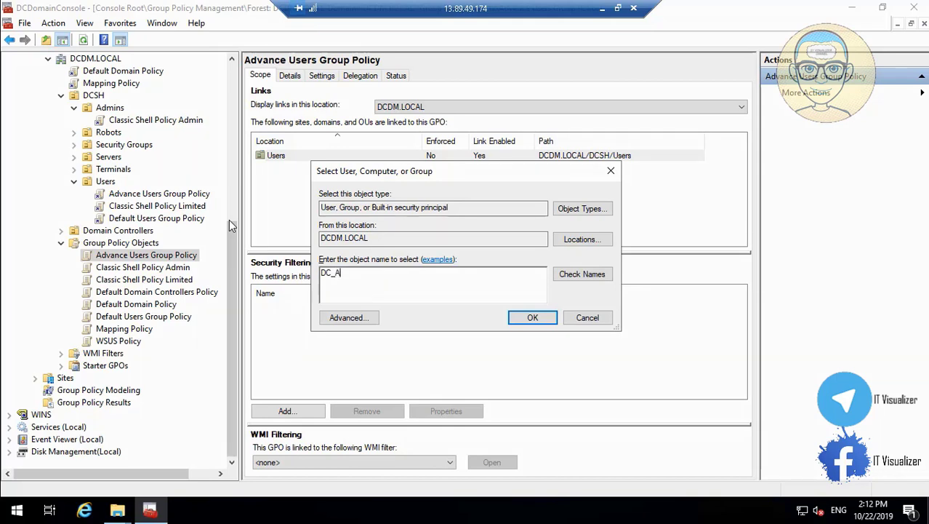
left_click(581, 276)
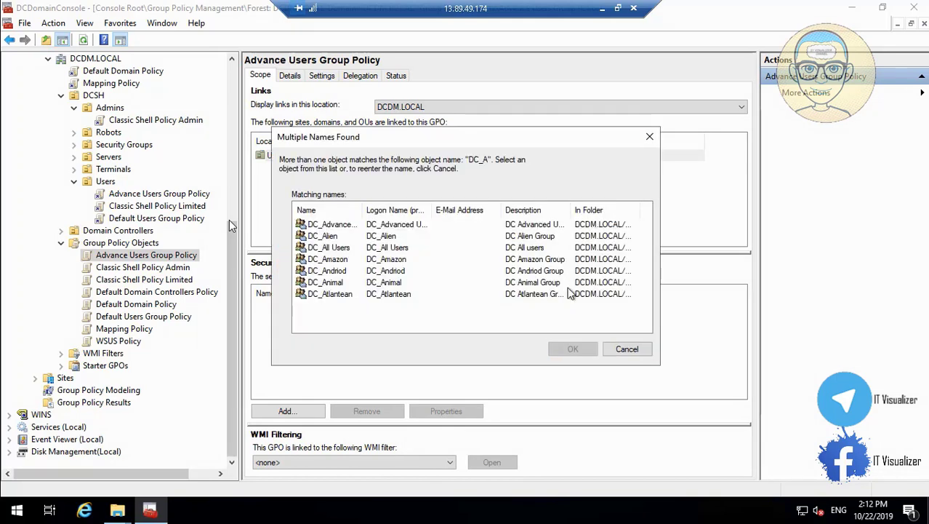
left_click(367, 225)
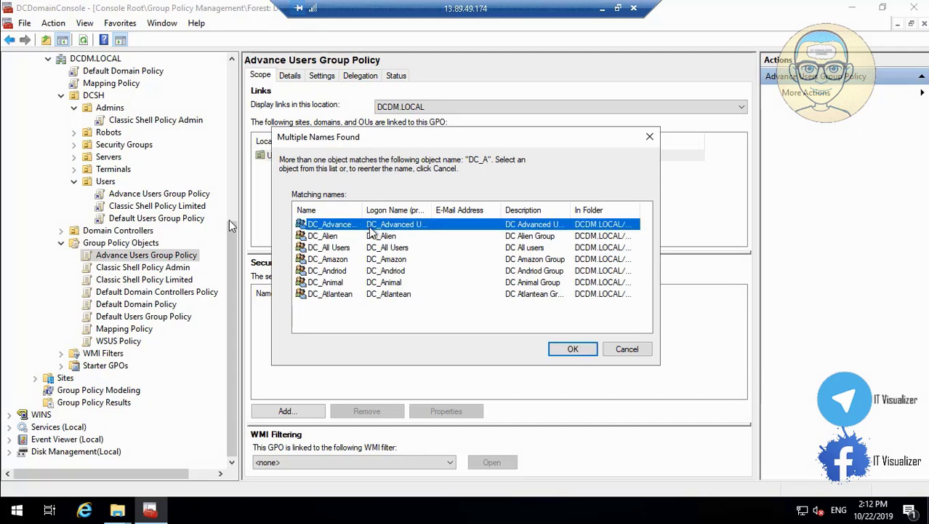
left_click(574, 349)
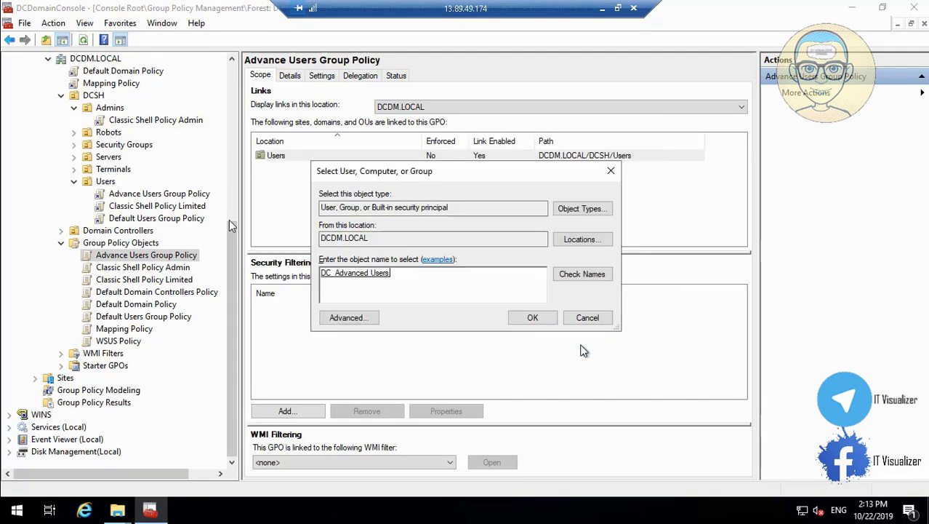
left_click(537, 320)
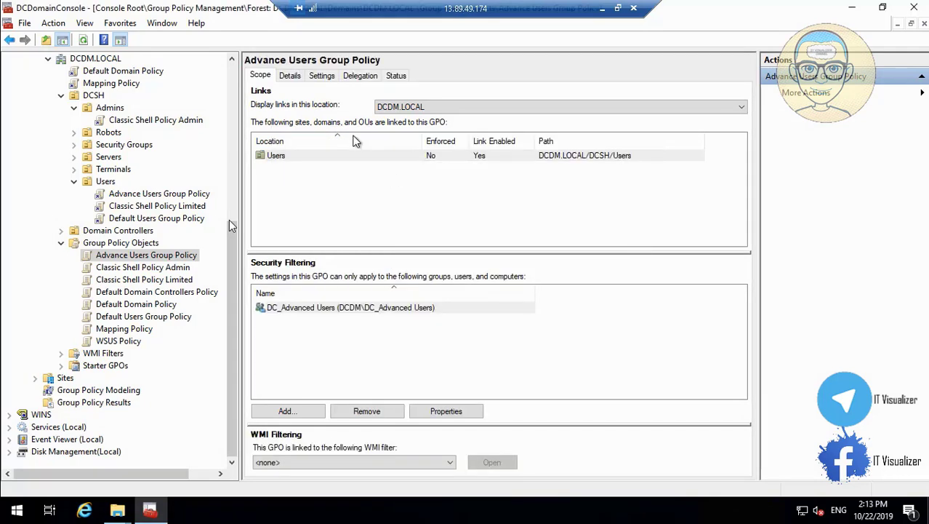
Delegate Read permission on the policy to Domain Computers
left_click(359, 75)
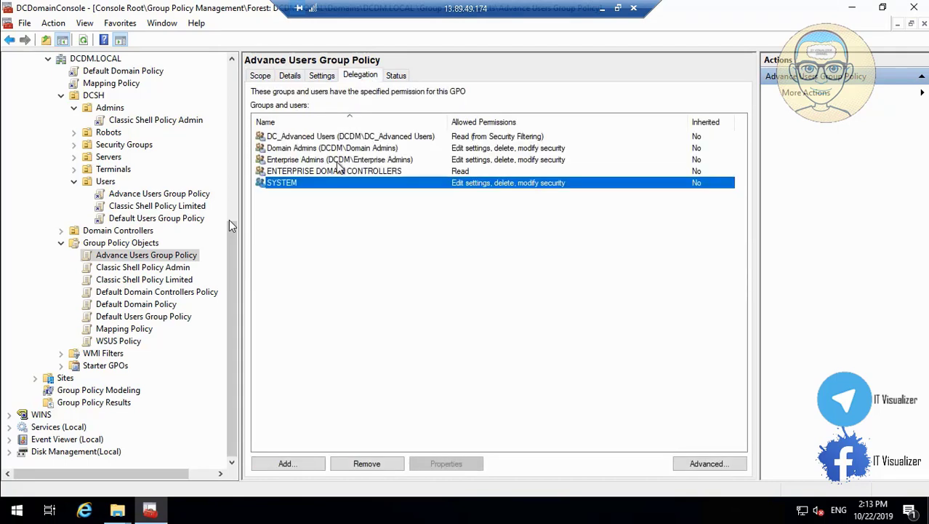
left_click(296, 467)
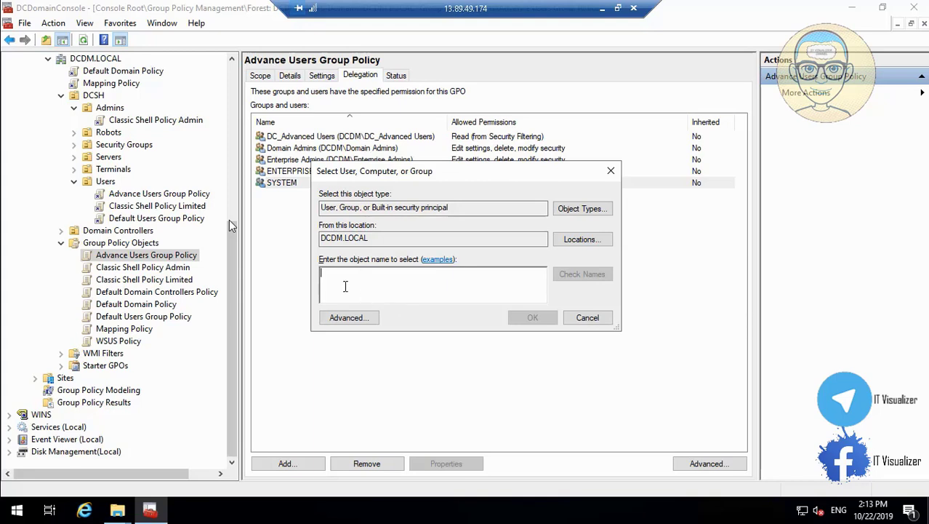
type("domain")
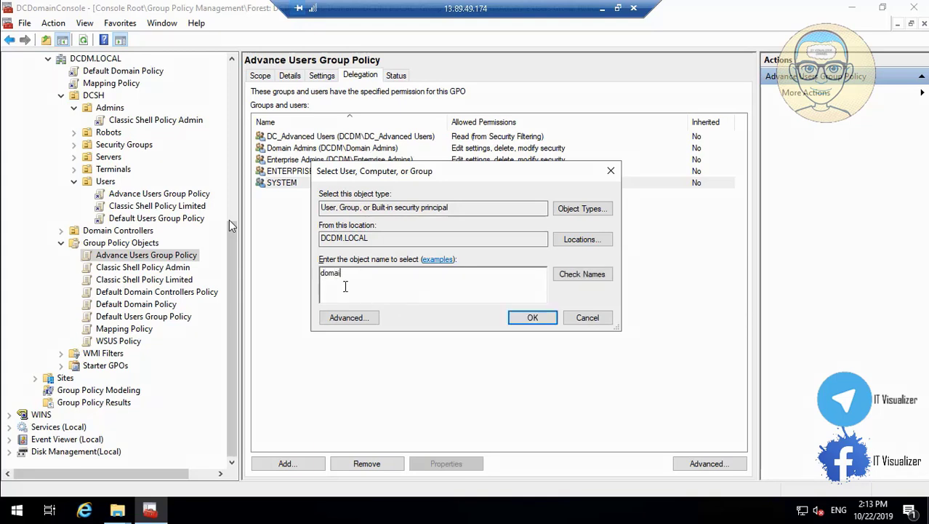
left_click(593, 274)
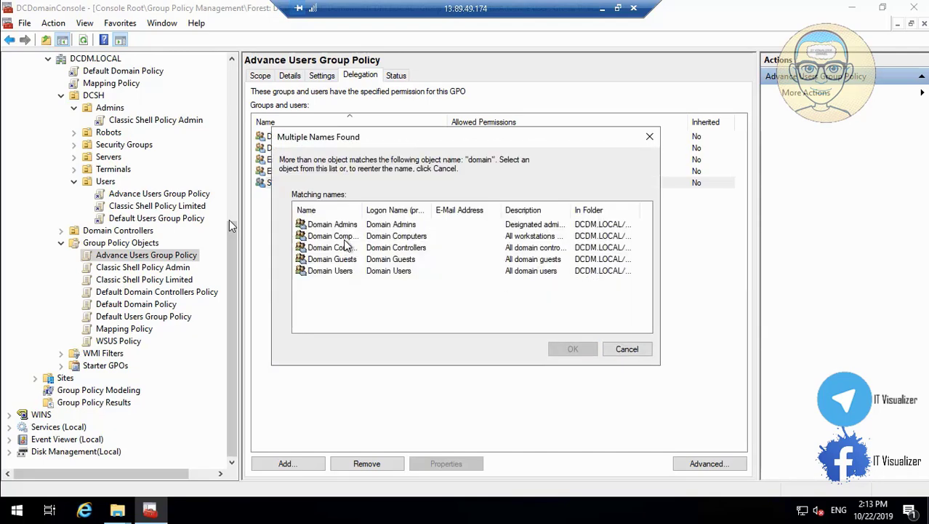
left_click(344, 238)
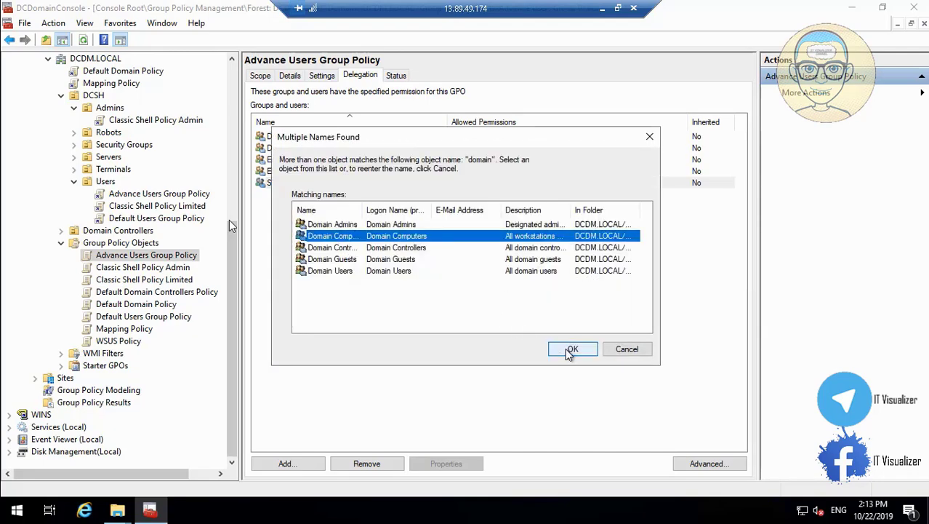
left_click(564, 347)
left_click(531, 318)
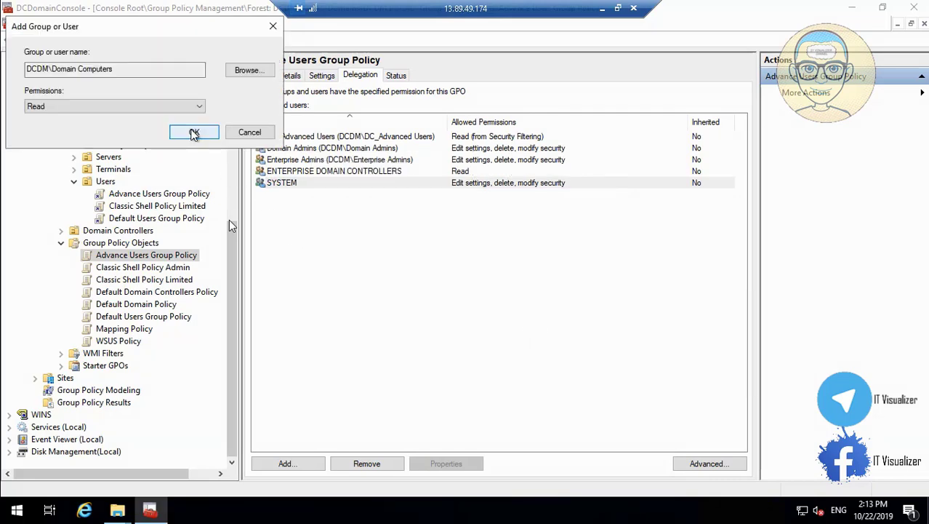
left_click(194, 131)
left_click(262, 75)
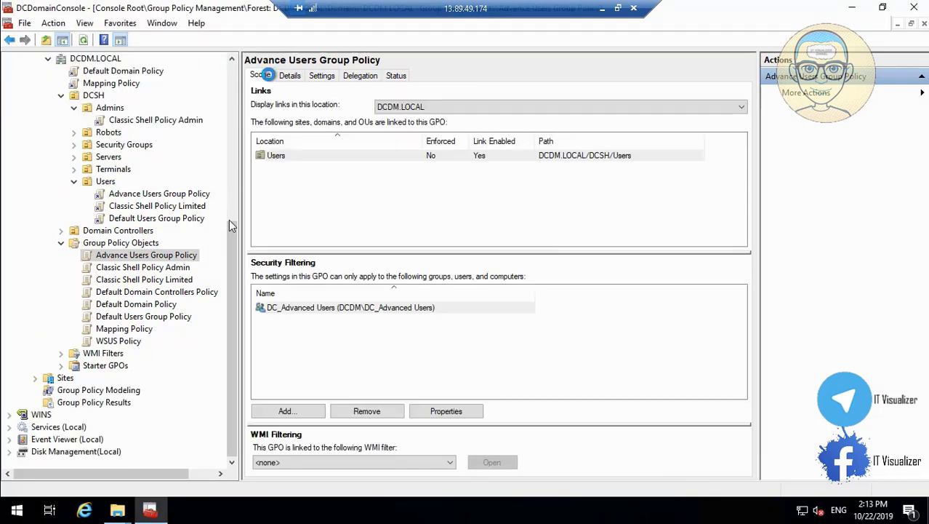
Select Default Users Group Policy and remove Authenticated Users from its filtering, confirming both prompts
left_click(160, 271)
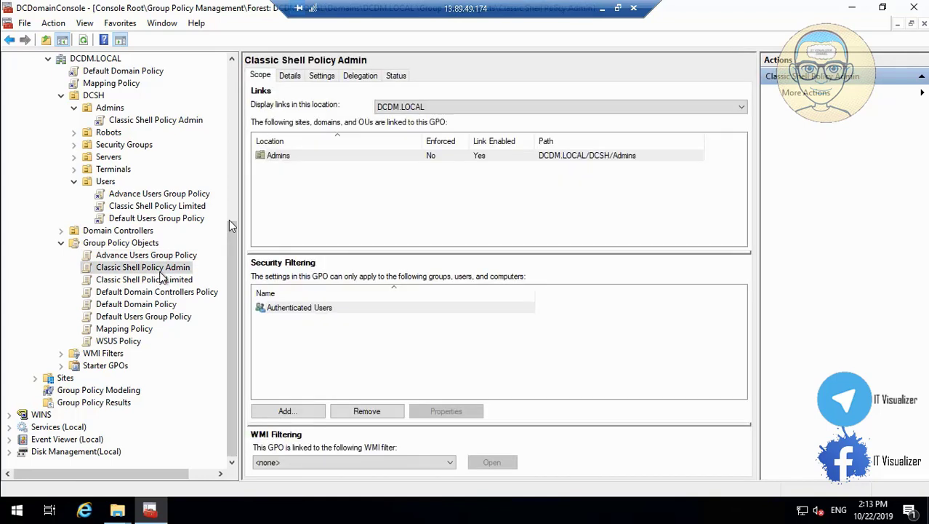
left_click(162, 281)
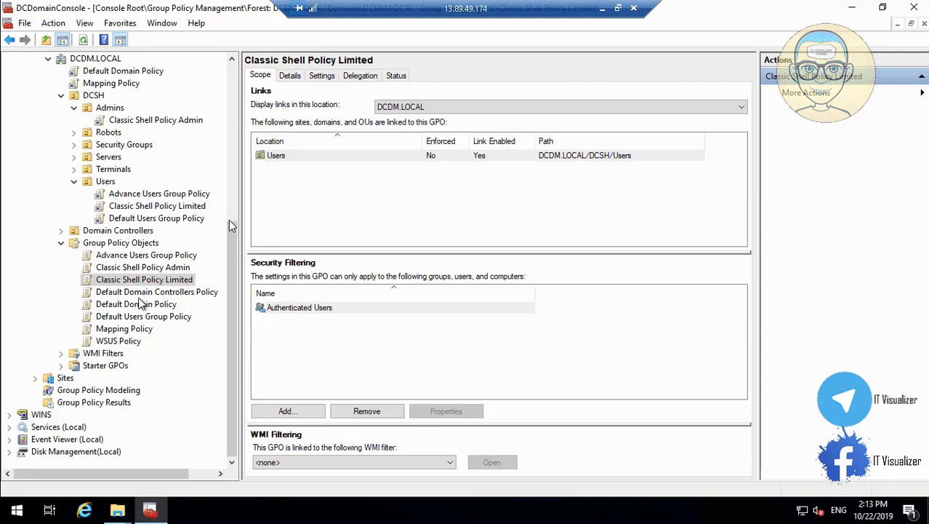
left_click(151, 307)
left_click(154, 318)
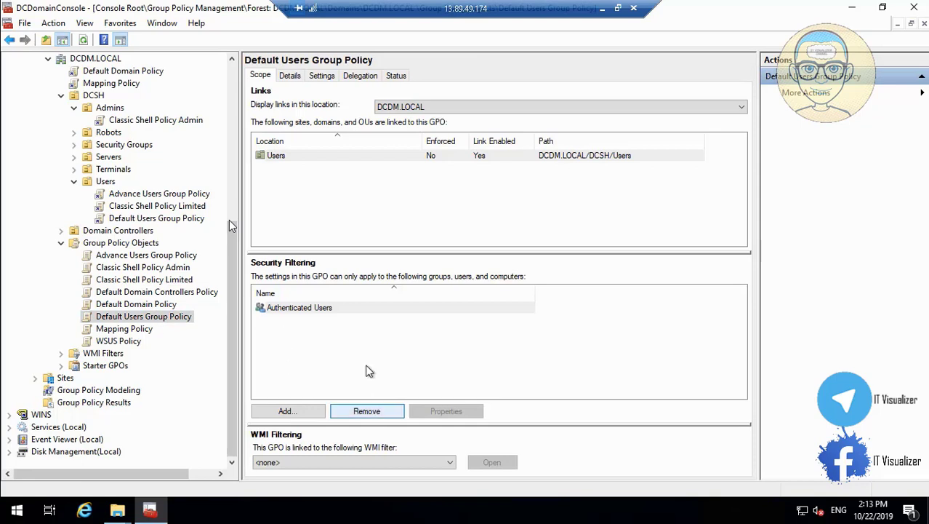
left_click(315, 305)
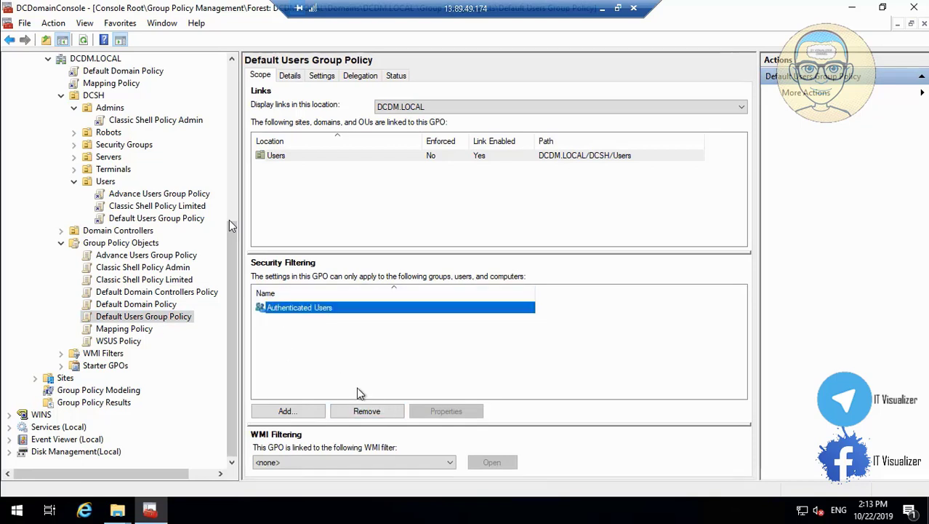
left_click(374, 409)
left_click(492, 285)
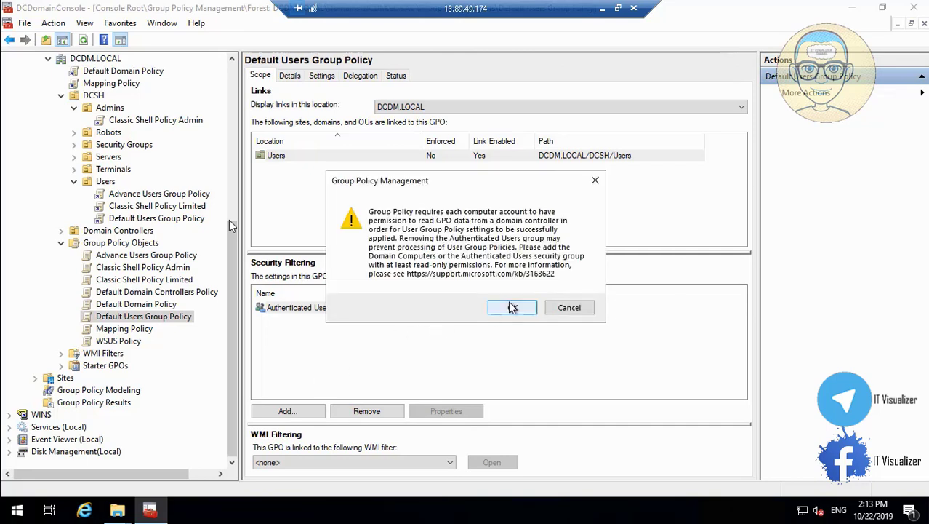
left_click(513, 309)
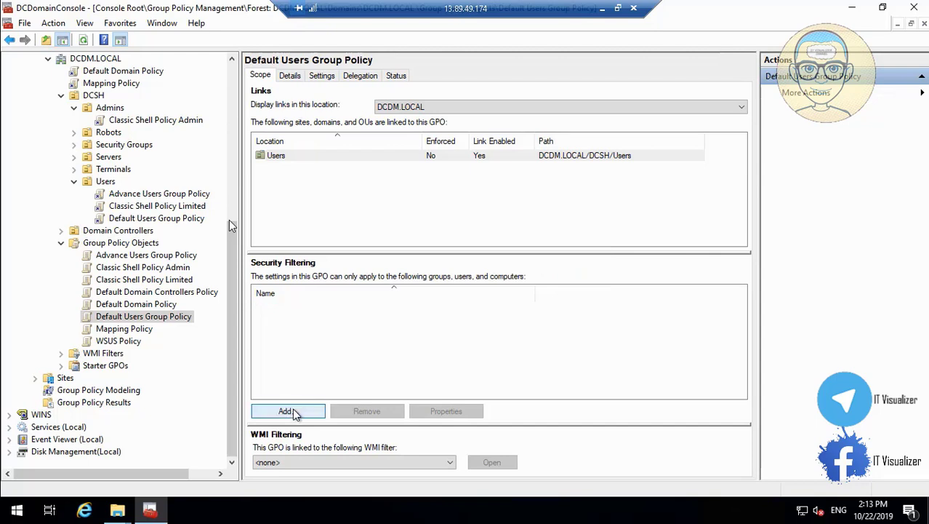
Add the DC_Default Users group to Default Users Group Policy's security filtering
left_click(288, 412)
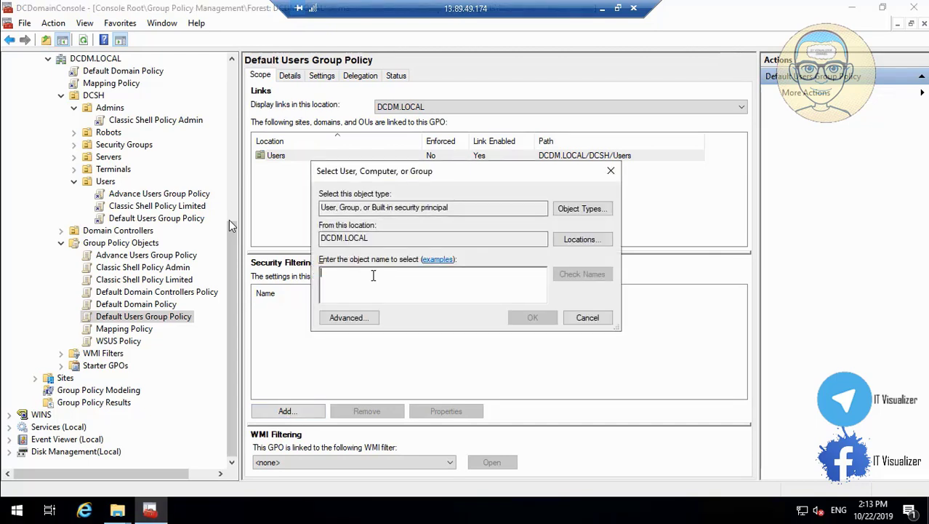
type("Dc")
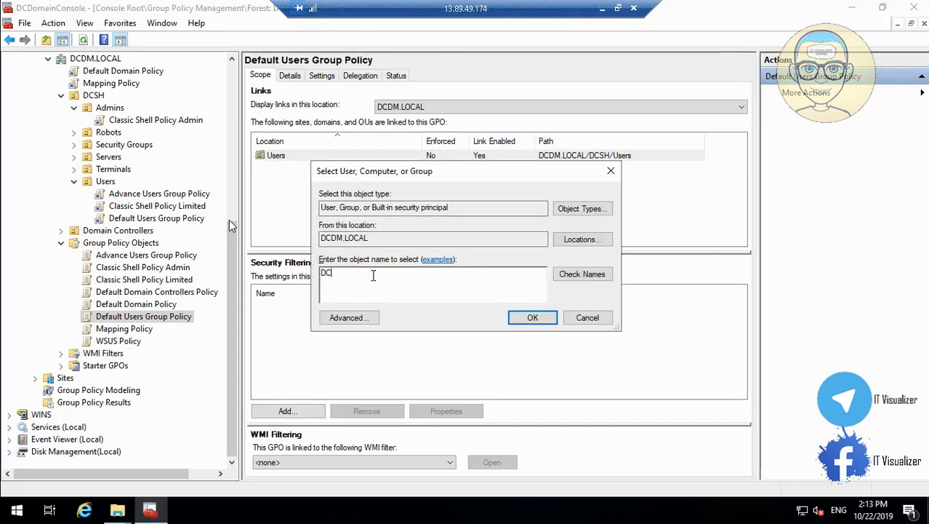
type("_a")
key("BackSpace")
key("BackSpace")
key("BackSpace")
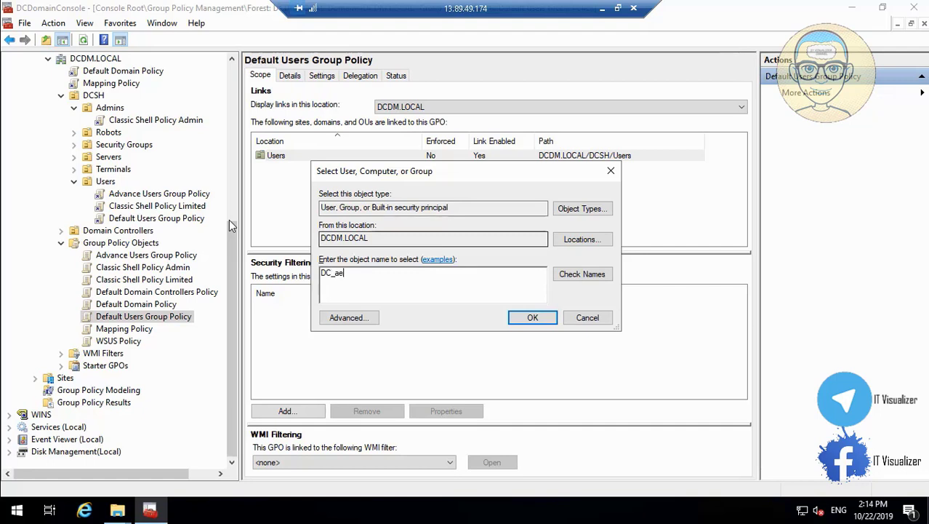
type("def")
left_click(583, 274)
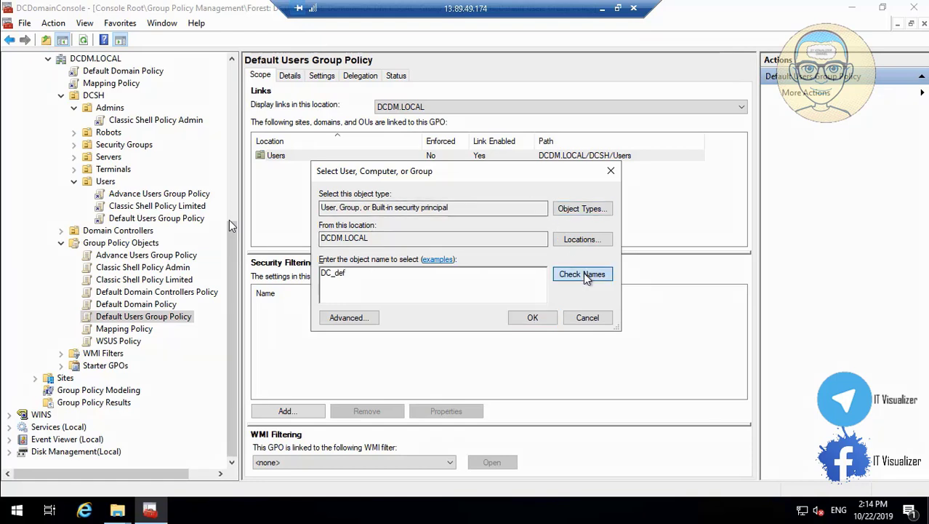
left_click(533, 319)
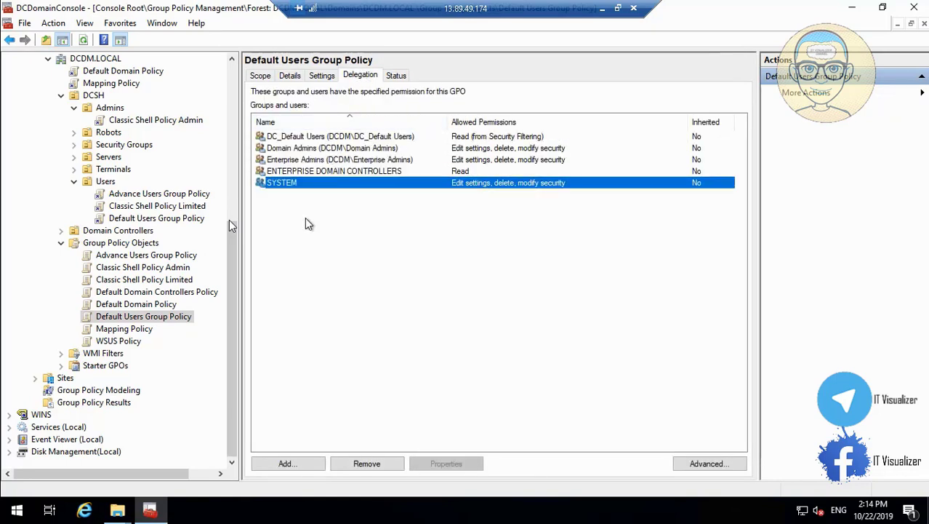
Grant Domain Computers Read permission, then review the Mapping Policy and WSUS Policy scopes
left_click(288, 465)
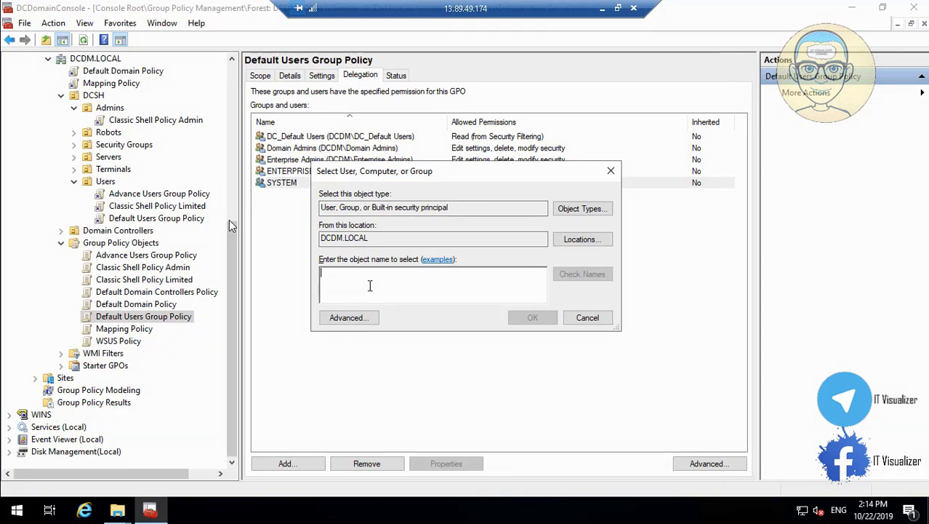
type("domain")
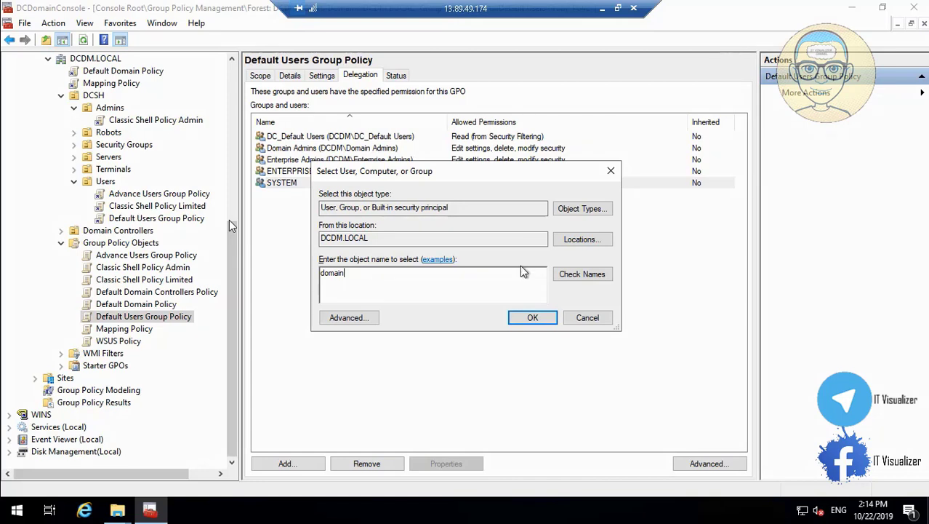
left_click(597, 274)
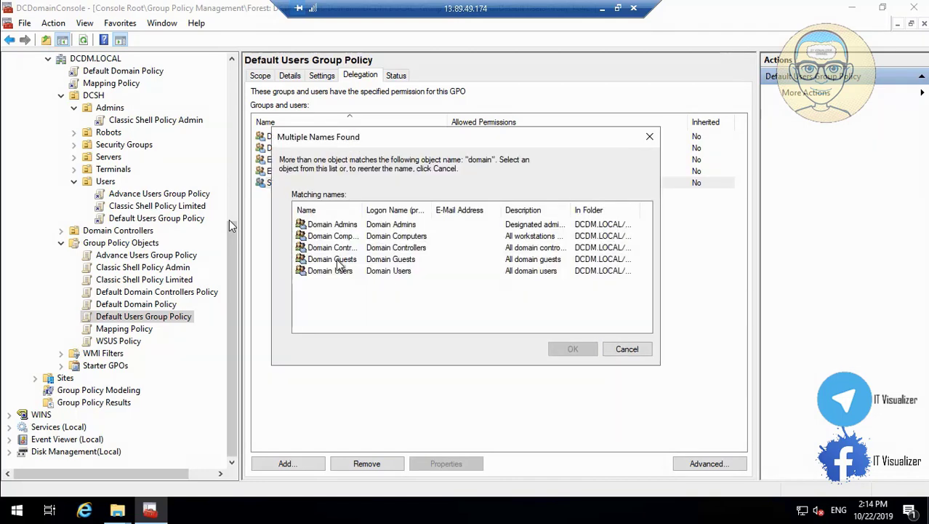
left_click(348, 251)
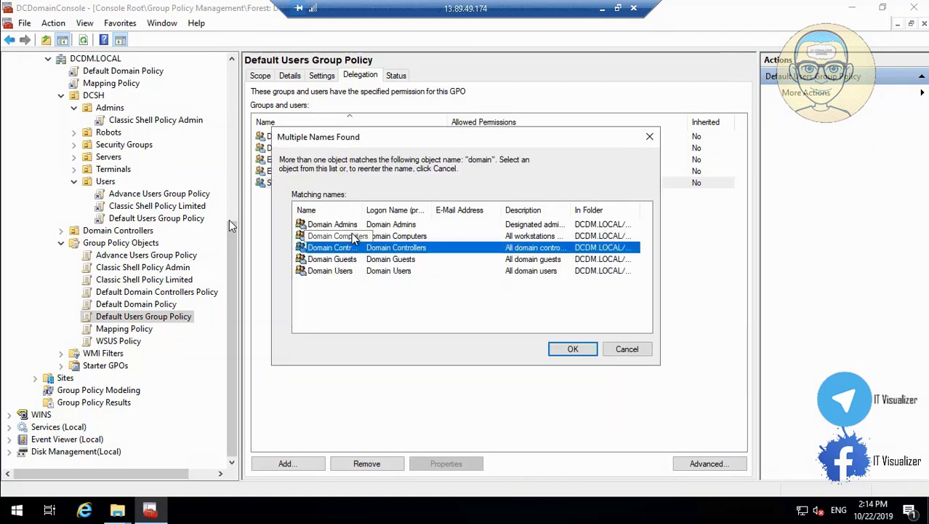
left_click(351, 237)
left_click(572, 348)
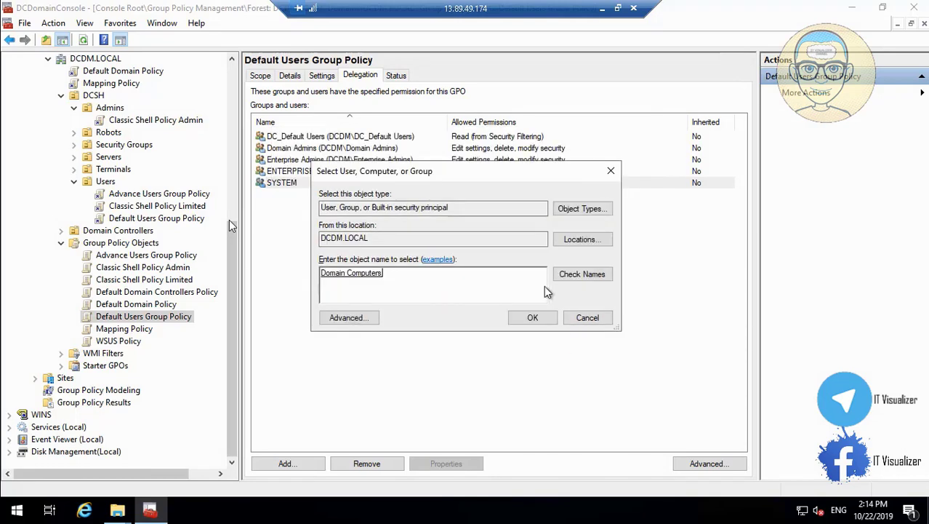
left_click(534, 318)
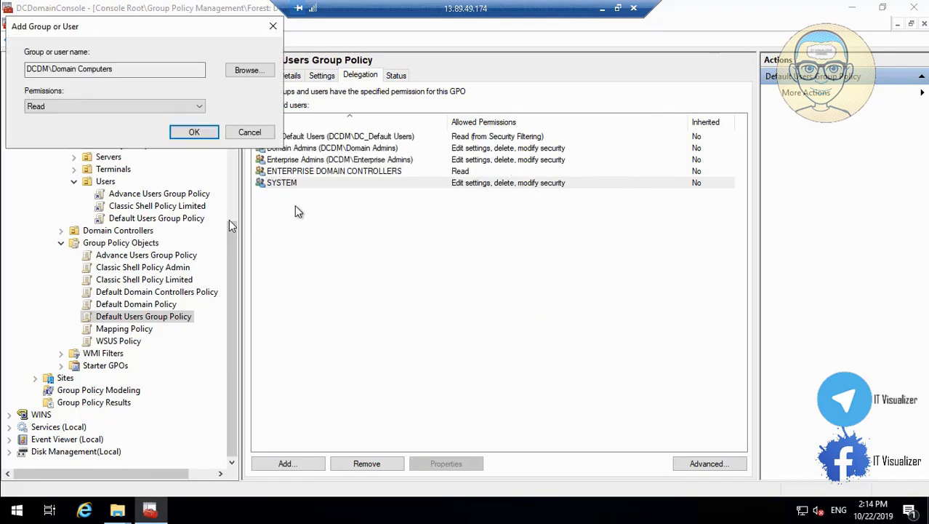
left_click(194, 132)
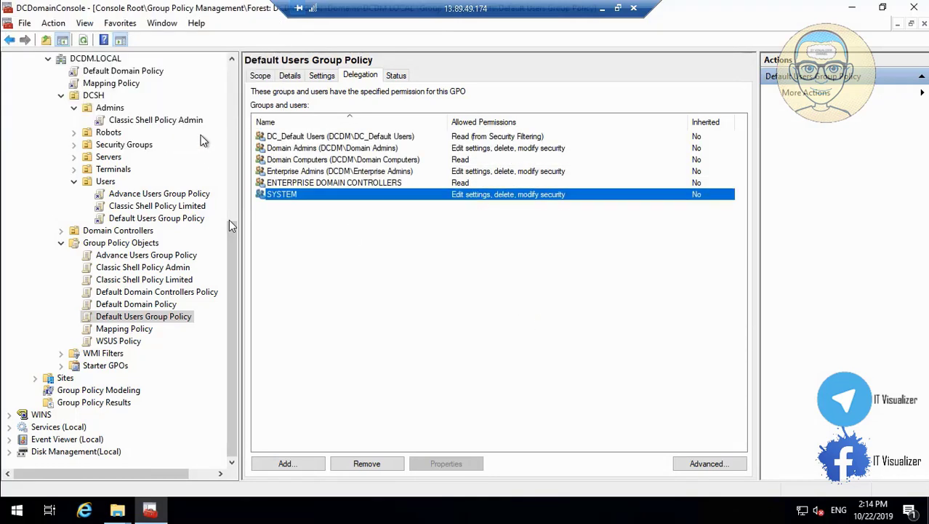
left_click(260, 75)
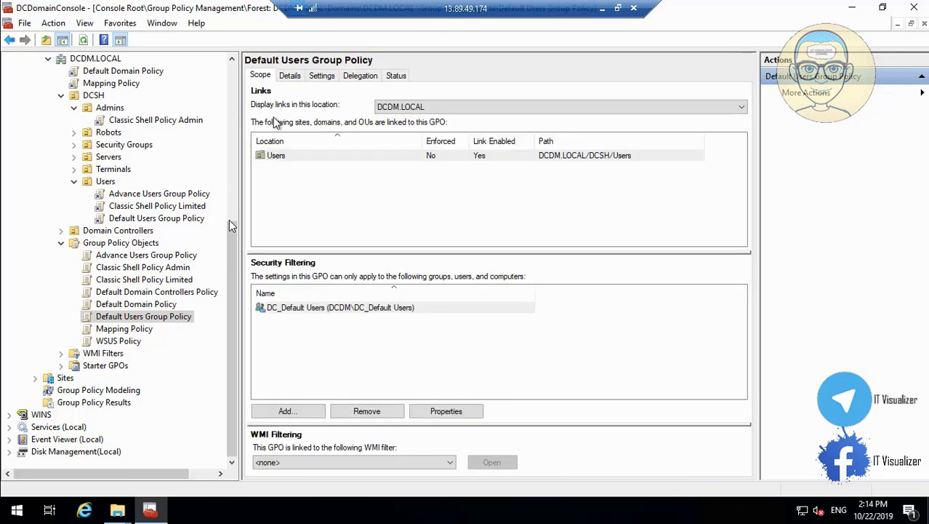
left_click(144, 329)
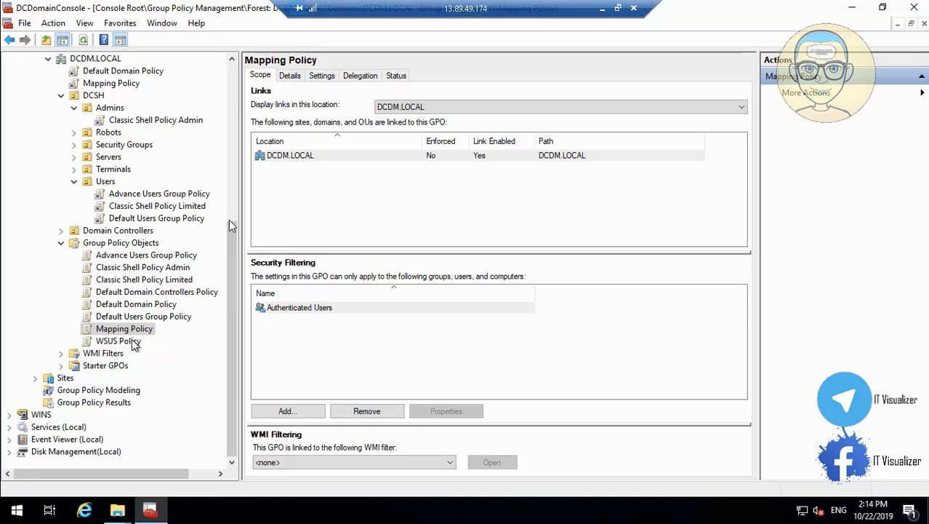
left_click(133, 343)
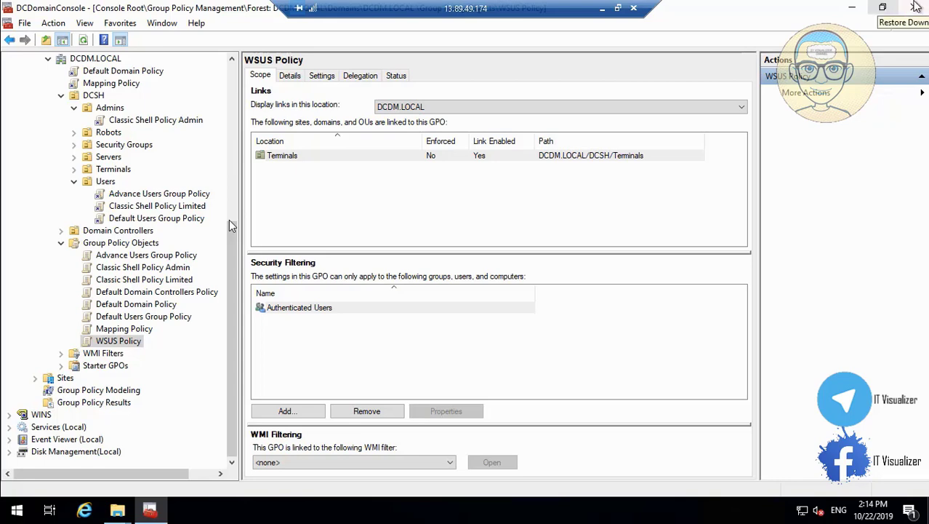
Close the console, saving its settings to DCDomainConsole, and leave the remote session
left_click(916, 8)
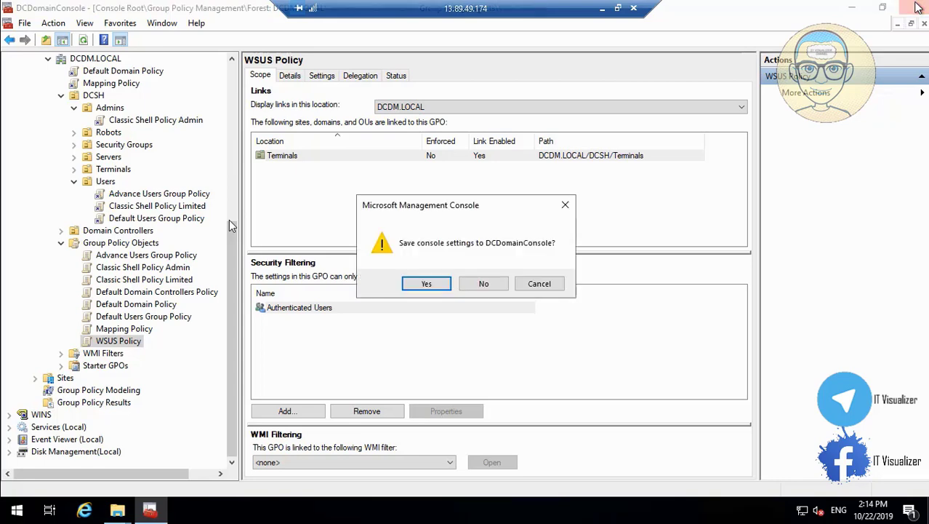
left_click(426, 284)
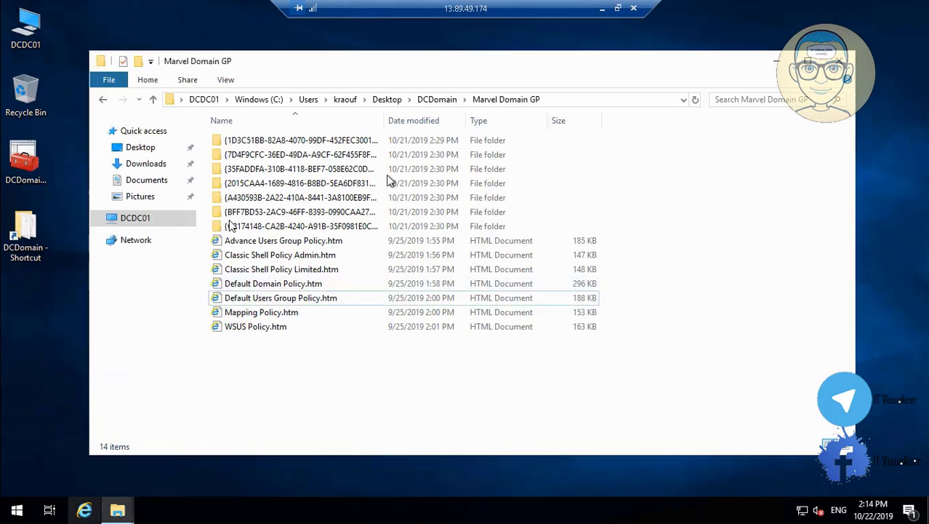
left_click(602, 8)
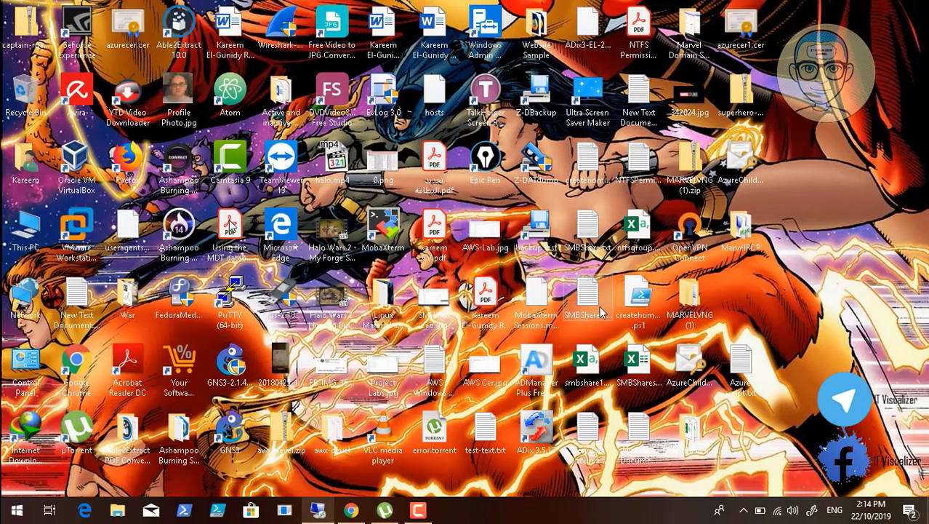
Open the 7z1900-x64.exe download's folder from Internet Download Manager, then start a new Chrome tab
left_click(743, 508)
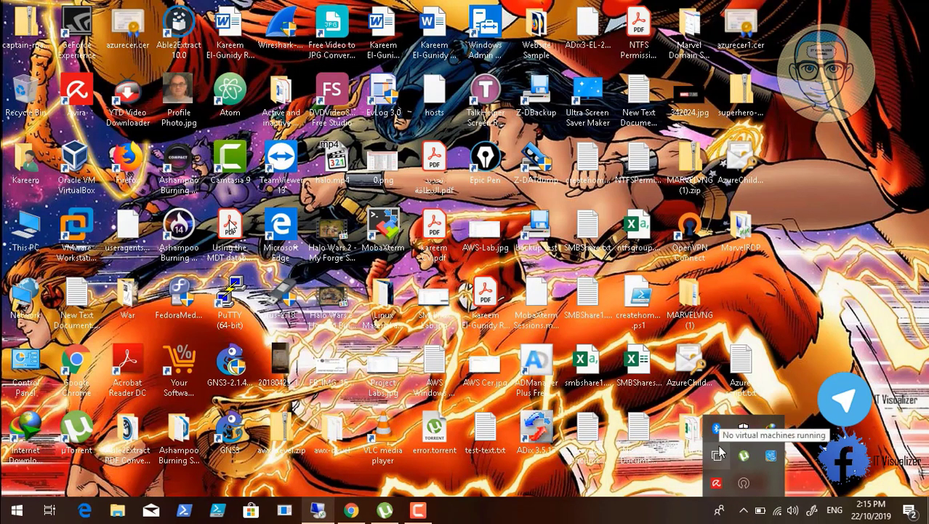
left_click(771, 428)
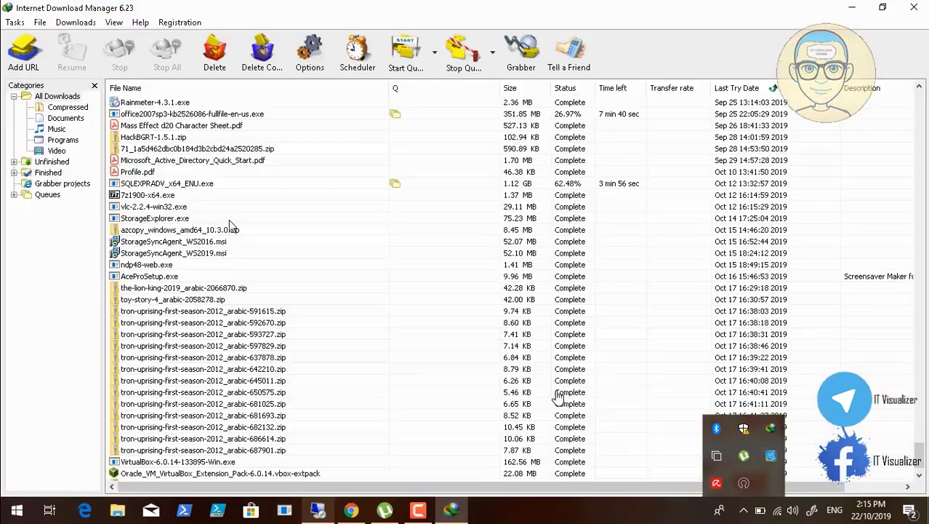
left_click(919, 474)
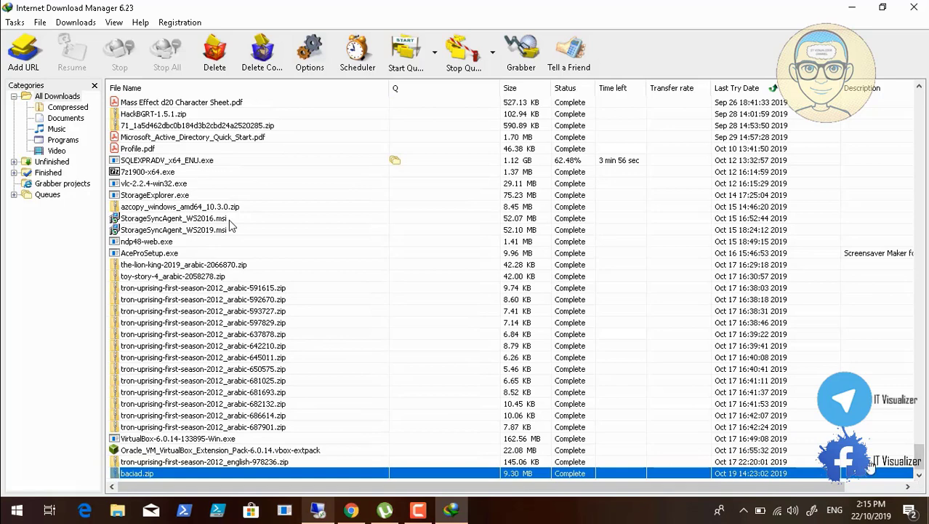
left_click(154, 176)
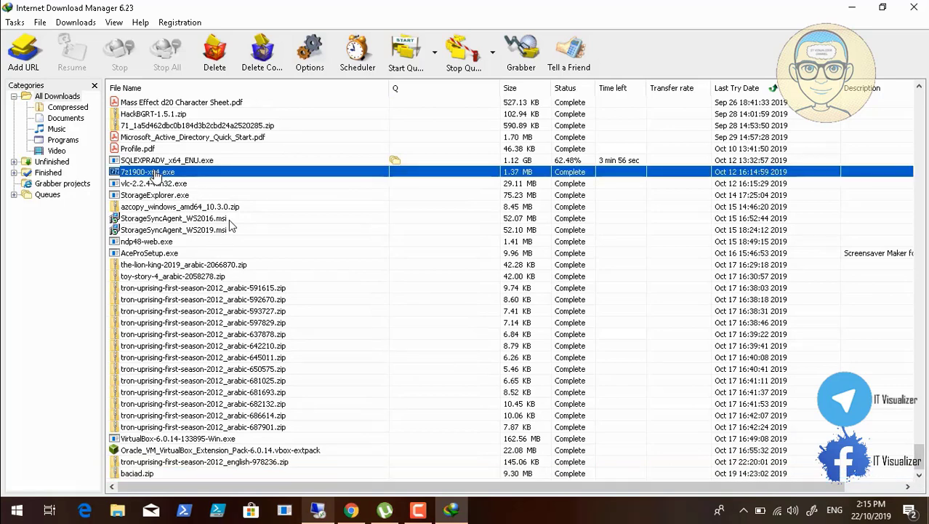
right_click(154, 177)
left_click(204, 209)
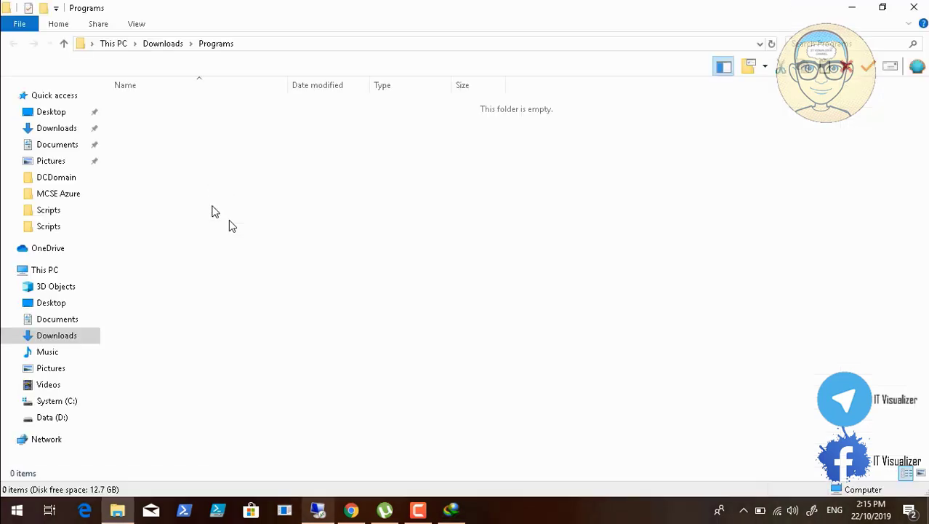
left_click(351, 510)
left_click(347, 11)
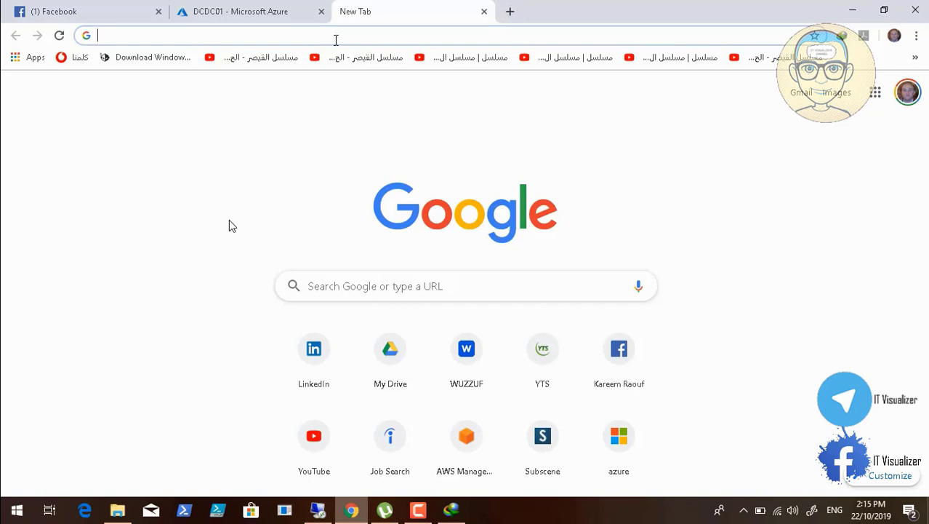
Download the 64-bit 7-Zip 19.00 installer from 7-zip.org, then cancel its setup
type("7")
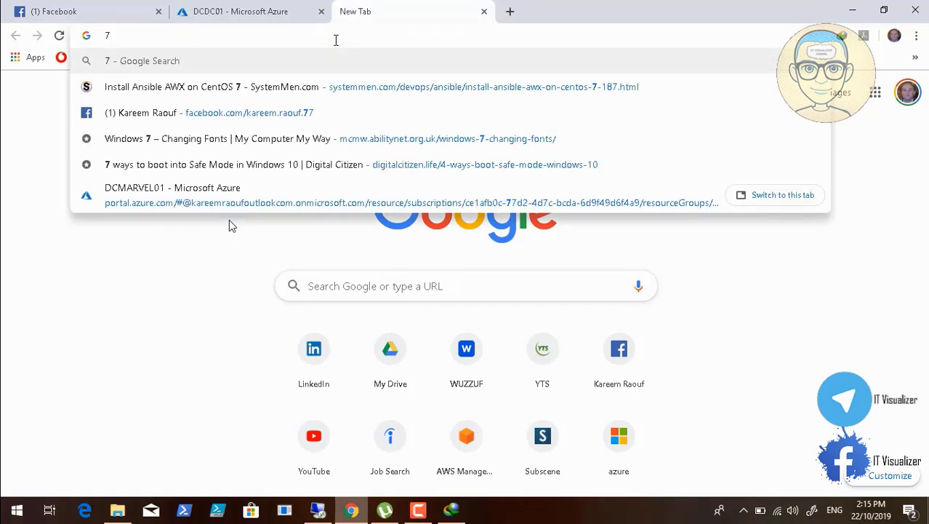
type("-zip")
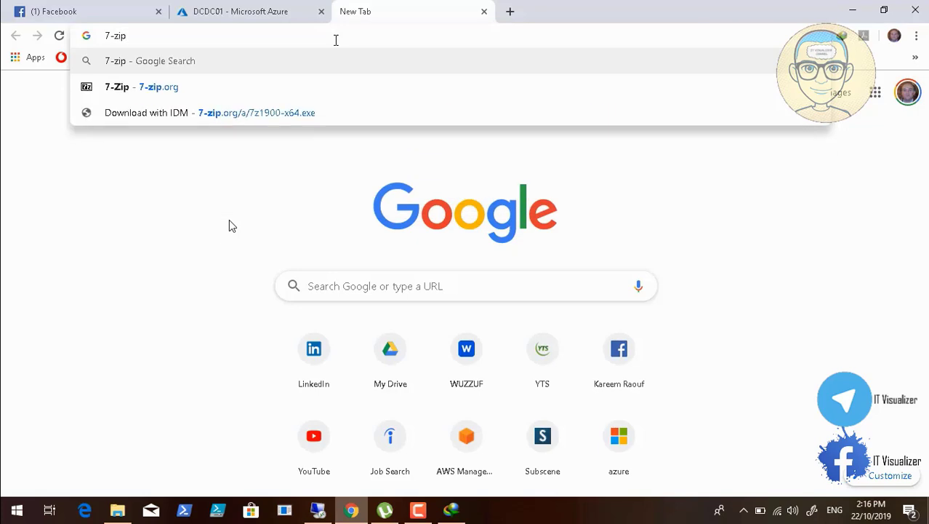
key("Down")
key("Return")
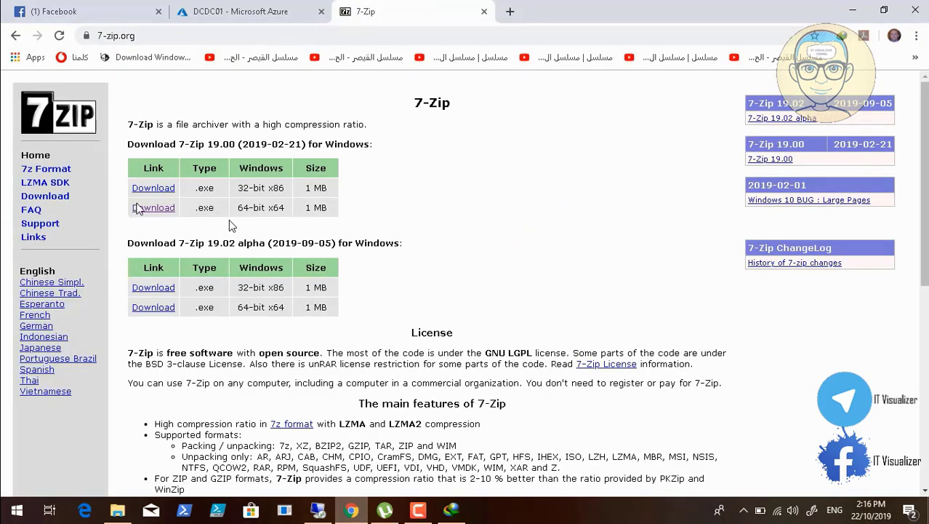
left_click(164, 211)
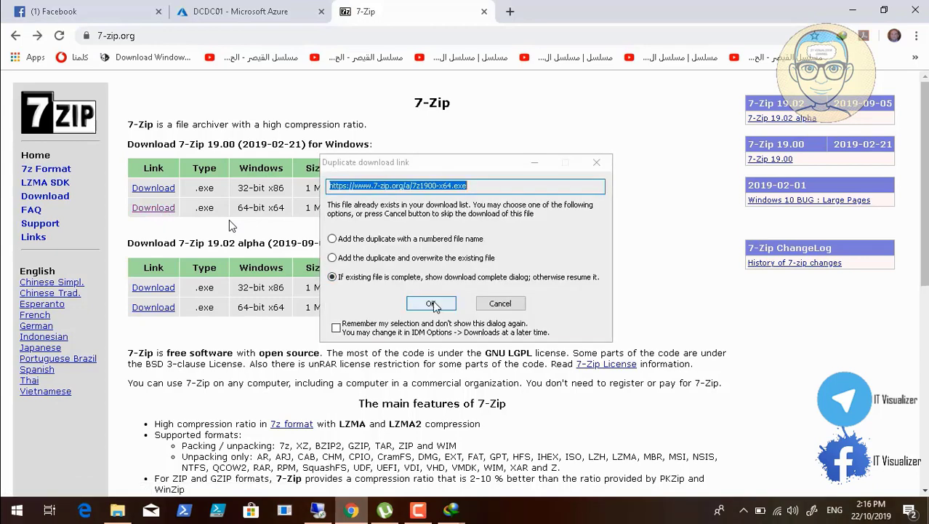
left_click(434, 303)
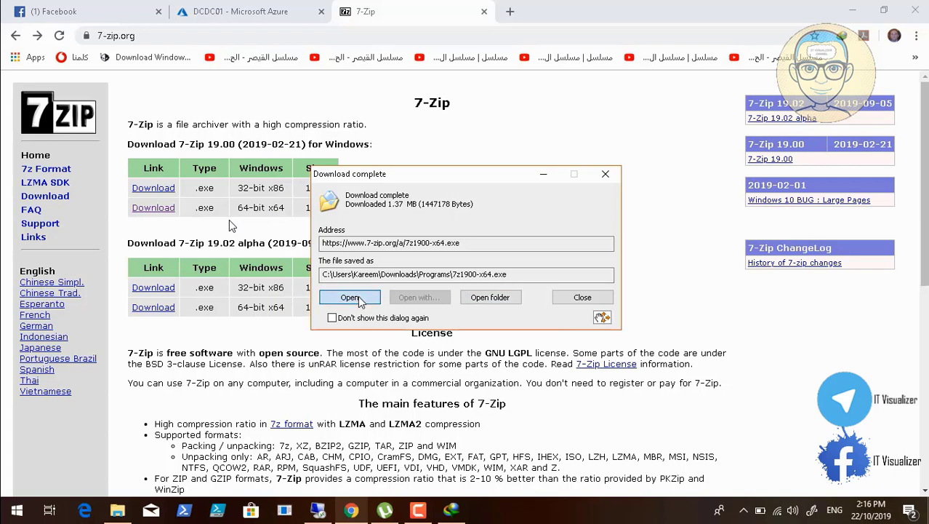
left_click(358, 297)
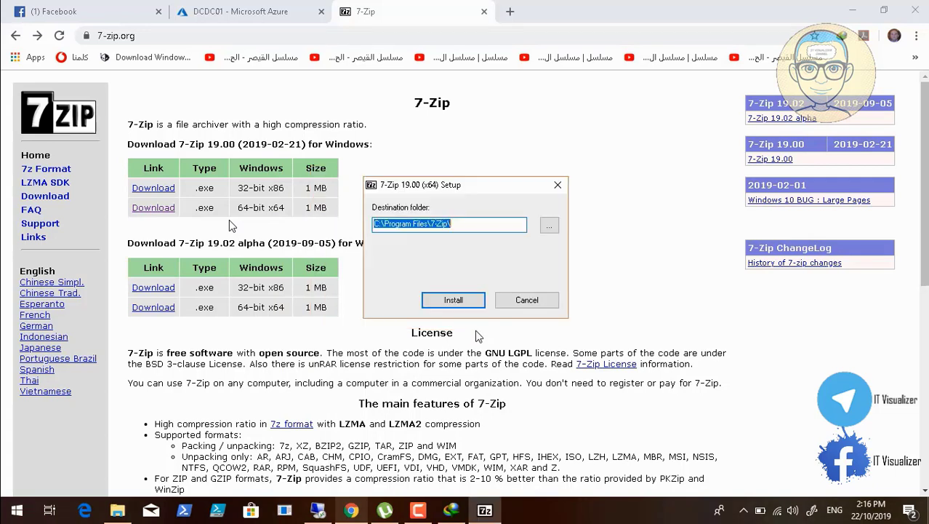
left_click(522, 300)
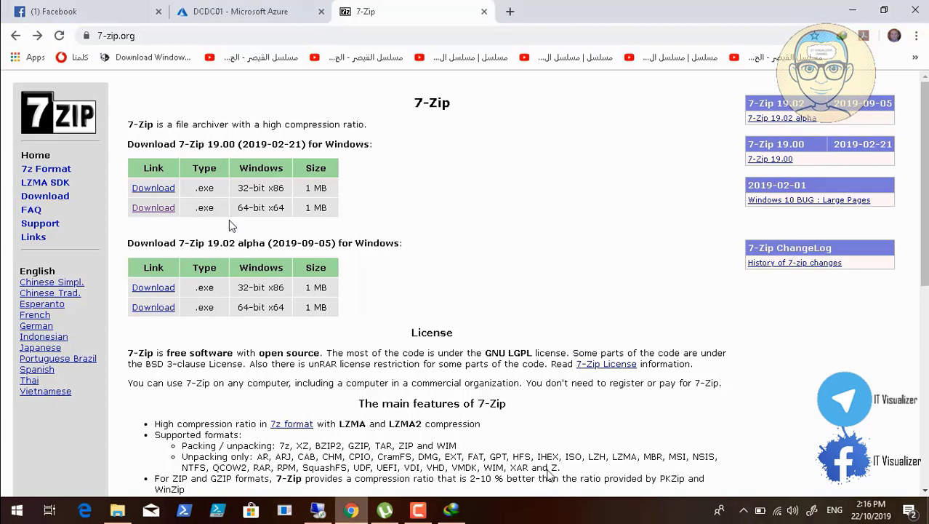
left_click(451, 510)
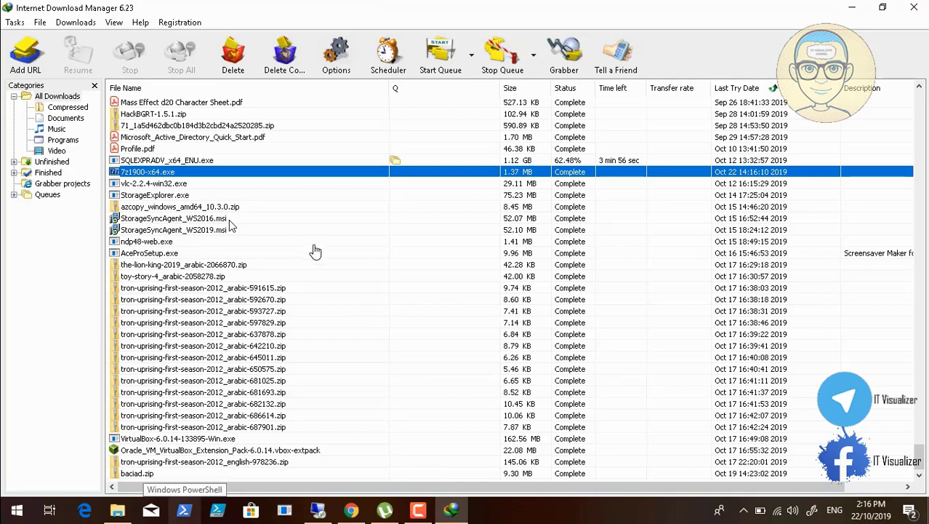
Locate the 7z1900-x64.exe installer in its local folder, then return to the remote desktop
right_click(168, 177)
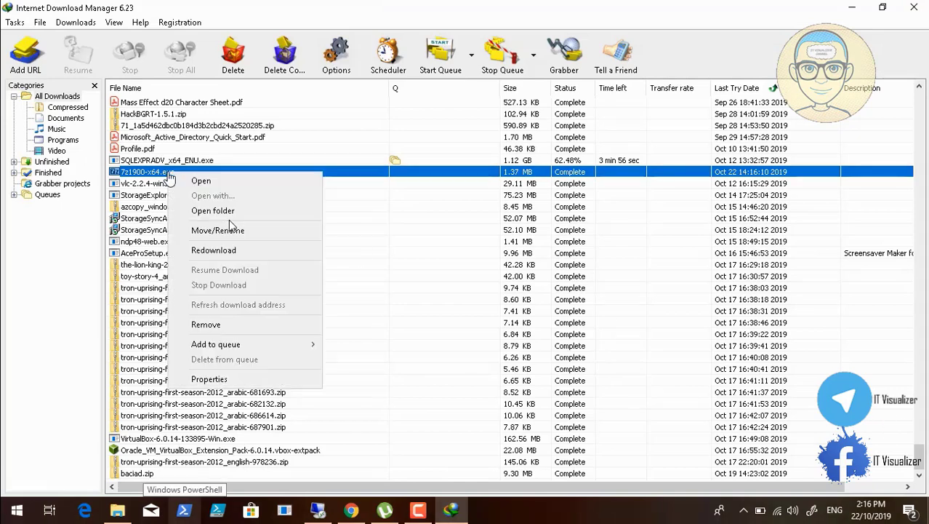
left_click(222, 211)
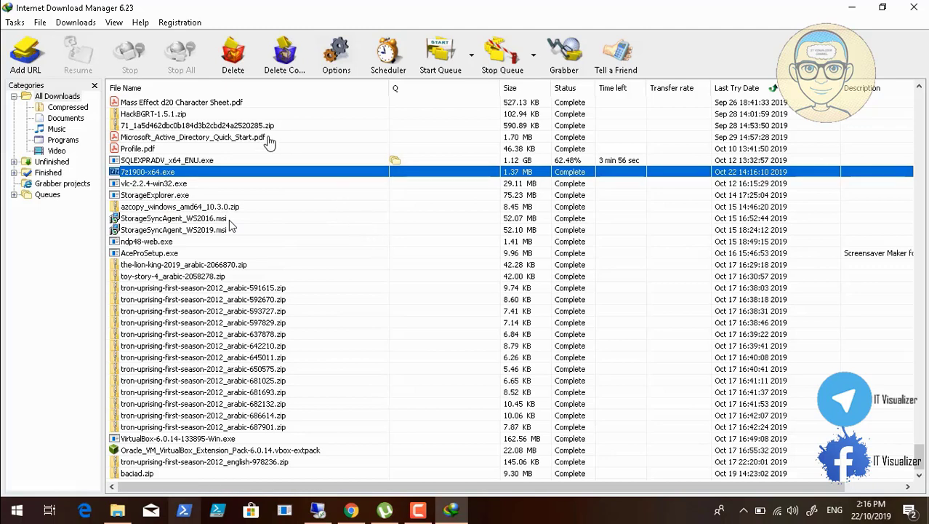
double_click(178, 109)
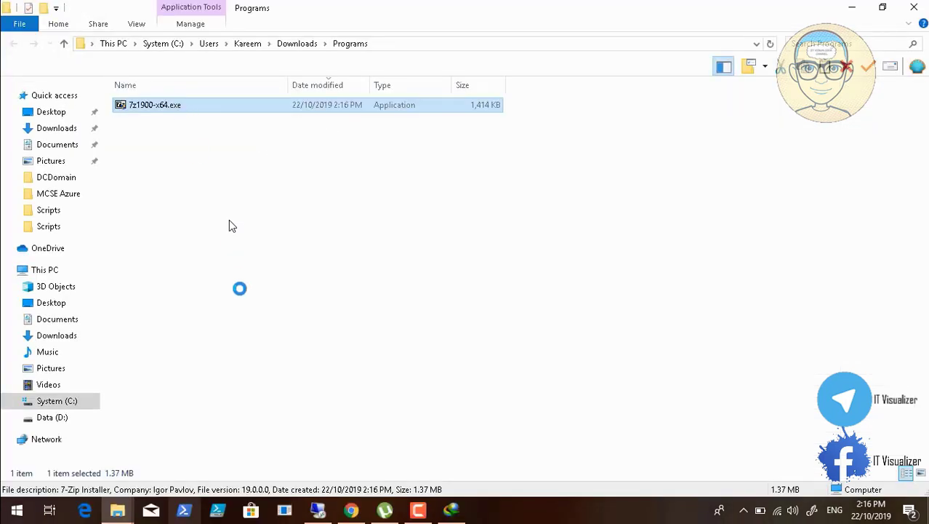
key("shift+F10")
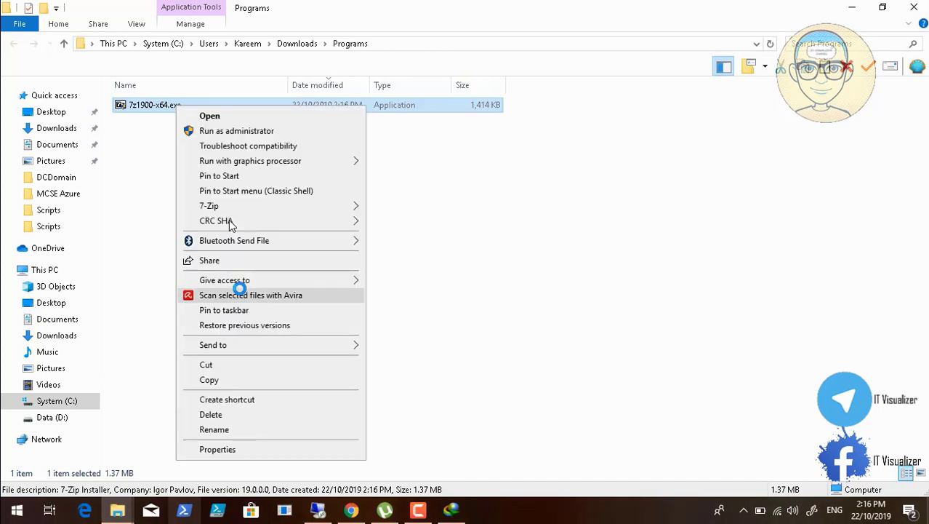
left_click(237, 384)
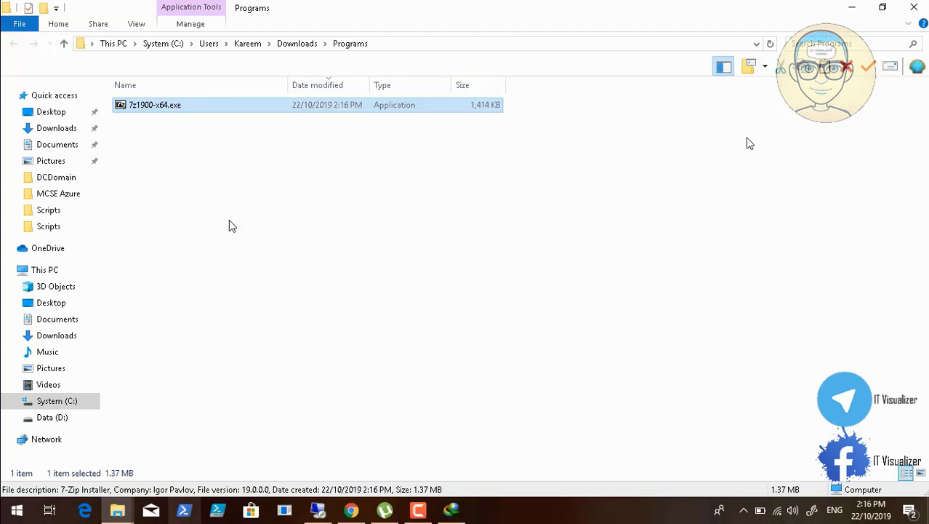
left_click(915, 7)
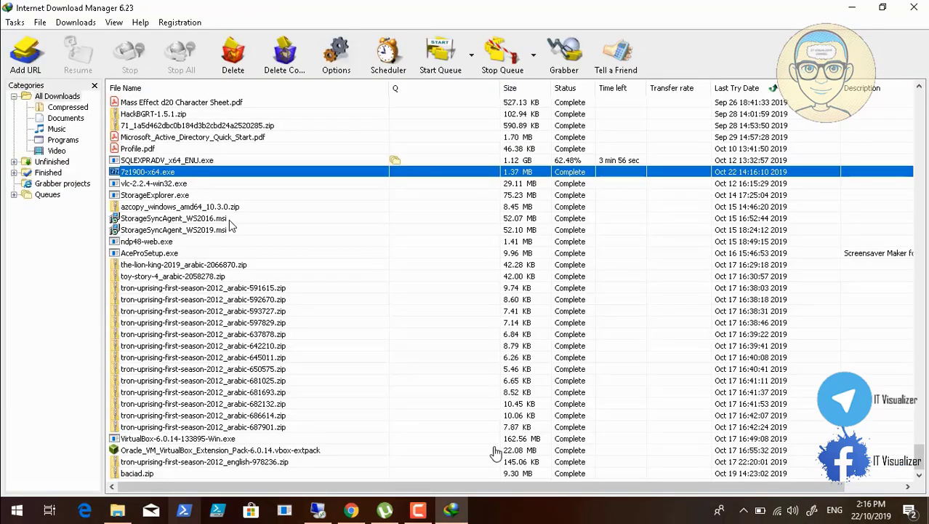
left_click(323, 513)
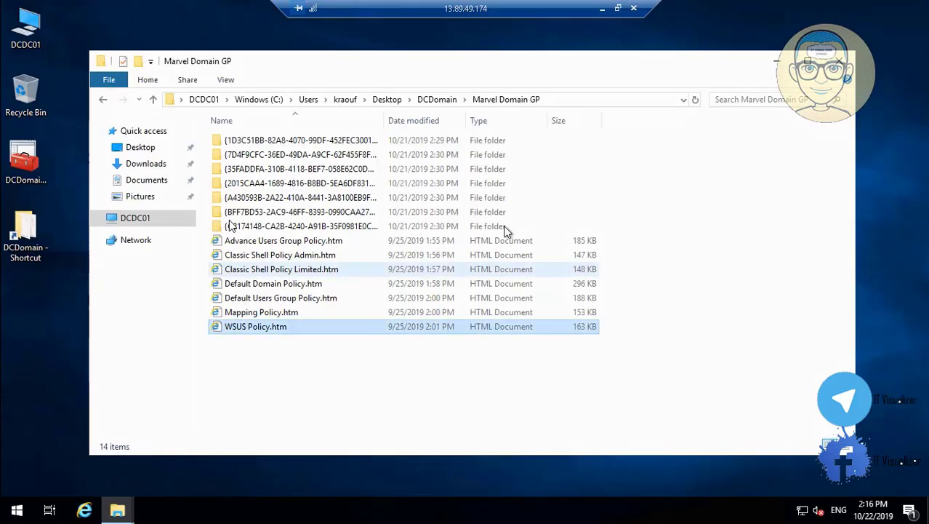
Paste the copied 7-Zip installer onto the remote server's desktop
left_click(230, 226)
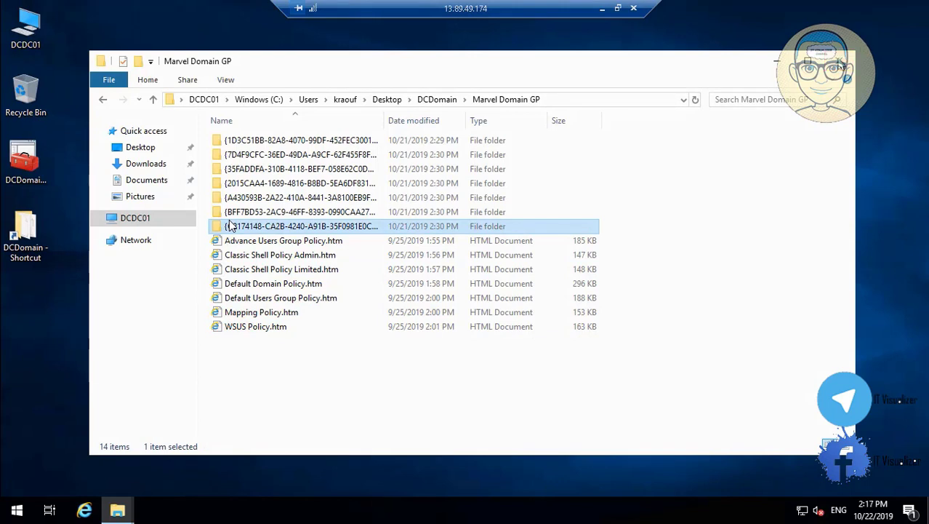
key("super+d")
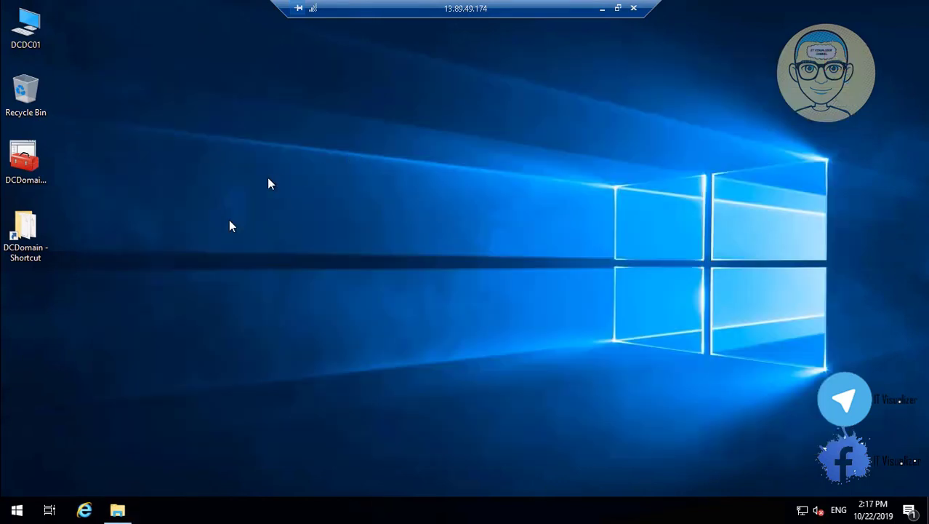
right_click(267, 178)
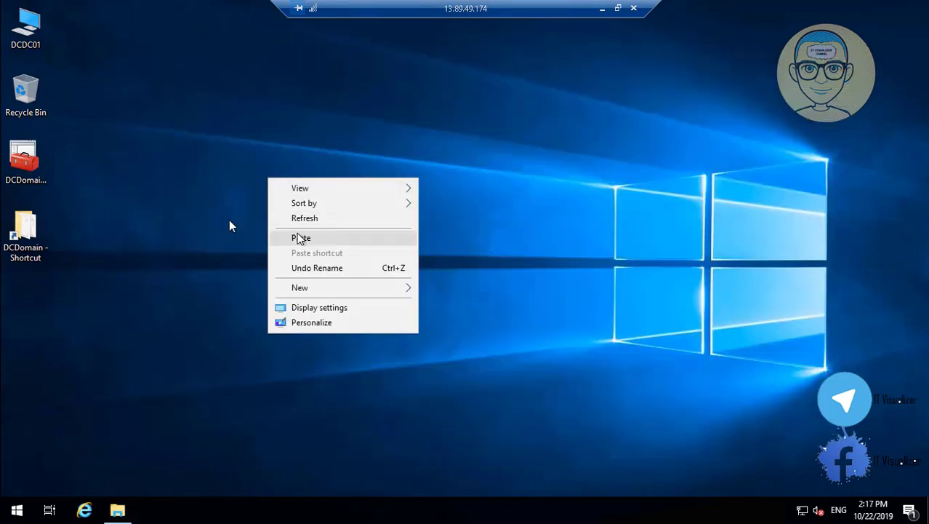
left_click(299, 237)
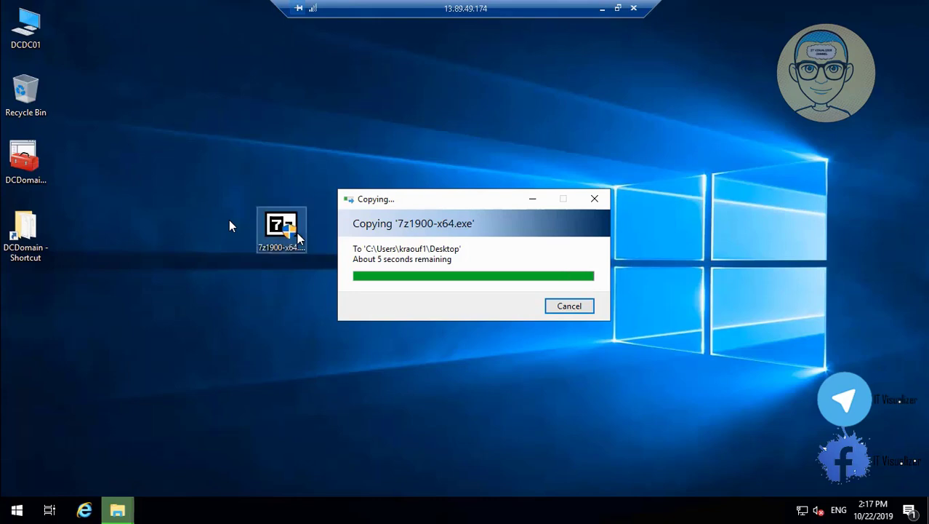
Install 7-Zip 19.00 (x64) from 7z1900-x64.exe into Program Files
double_click(298, 234)
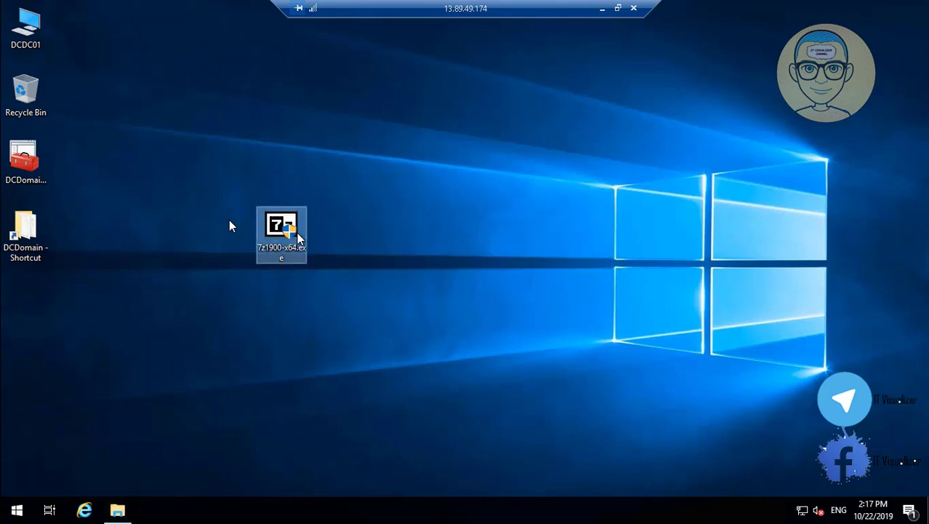
left_click(400, 351)
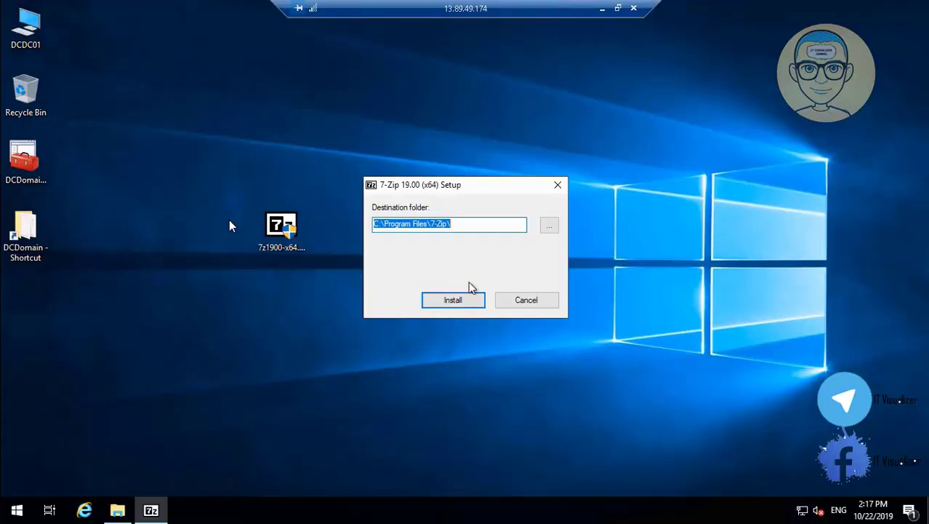
left_click(469, 298)
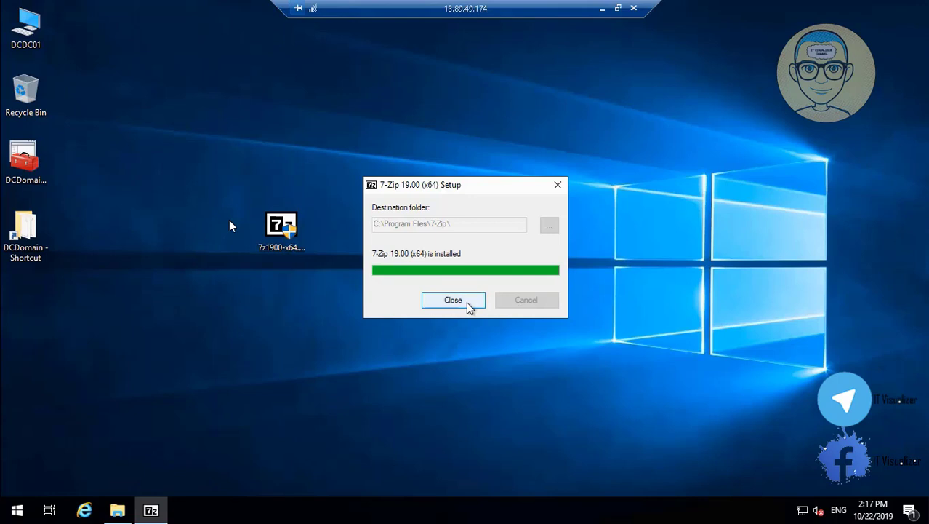
left_click(469, 307)
left_click(117, 509)
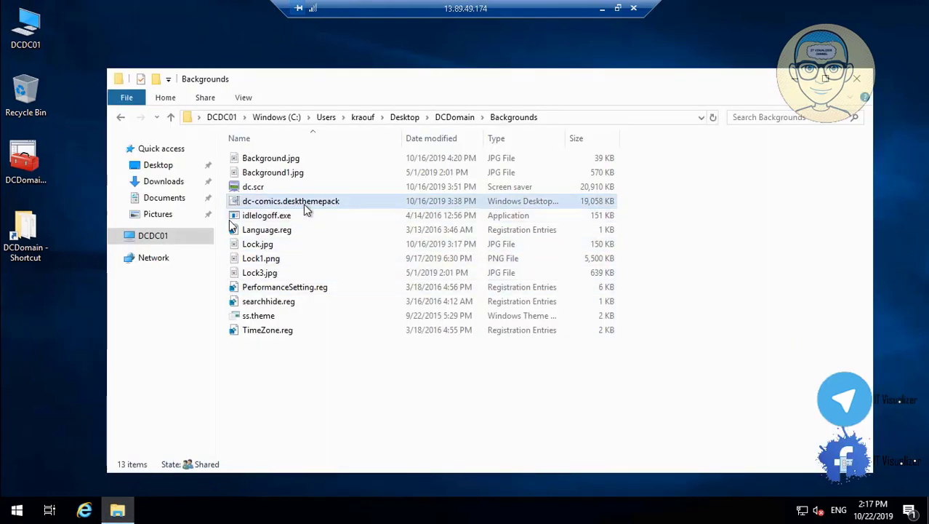
Extract dc-comics.deskthemepack with 7-Zip into a dc-comics folder and select ss.theme inside
right_click(303, 203)
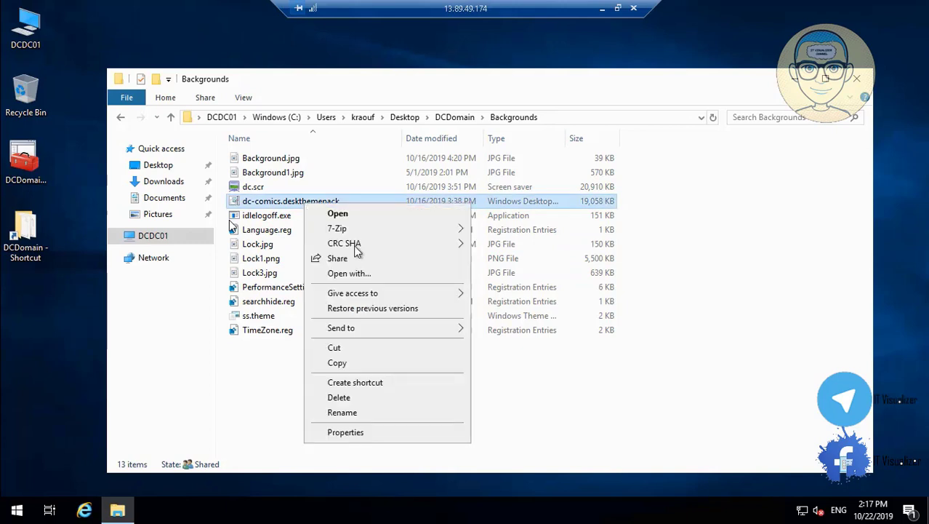
mouse_move(375, 230)
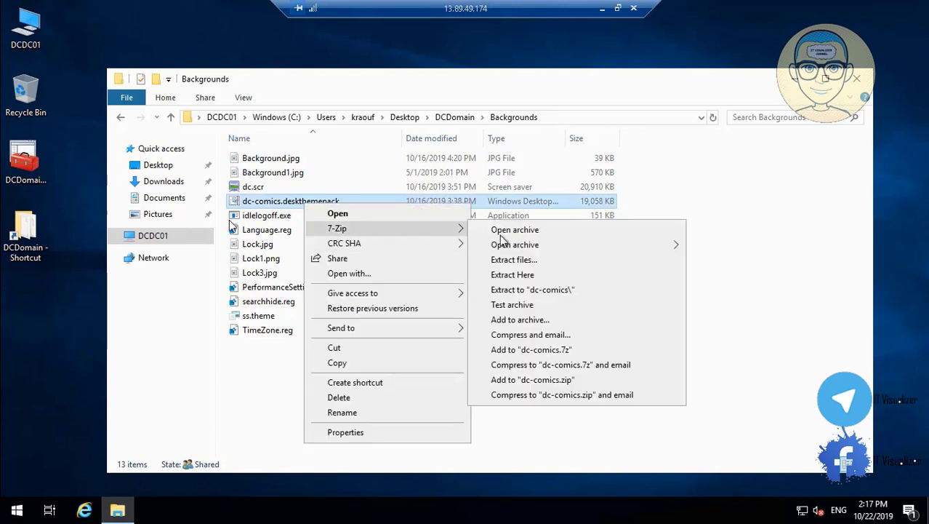
left_click(547, 290)
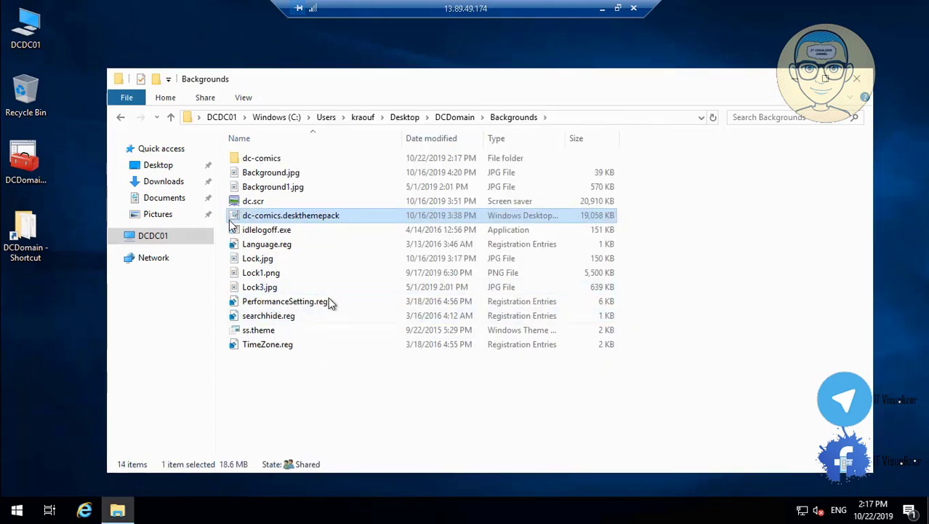
double_click(277, 159)
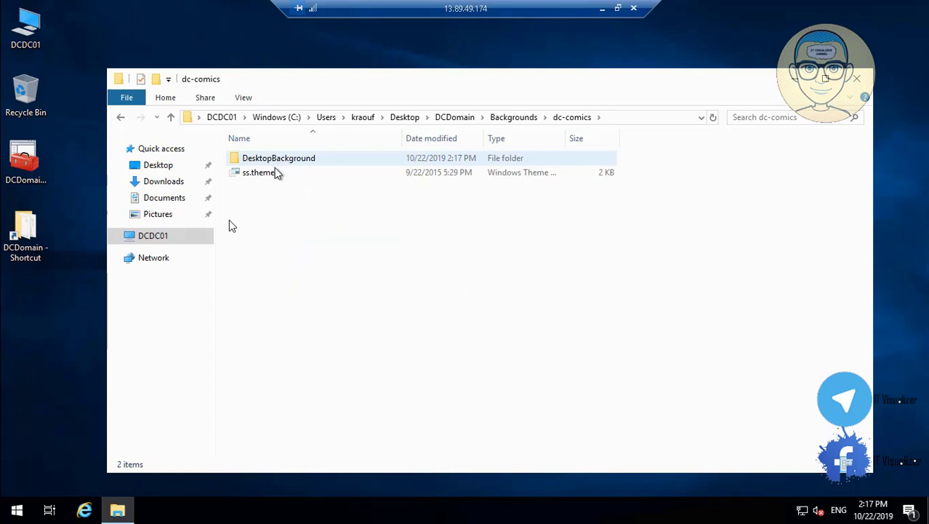
left_click(277, 173)
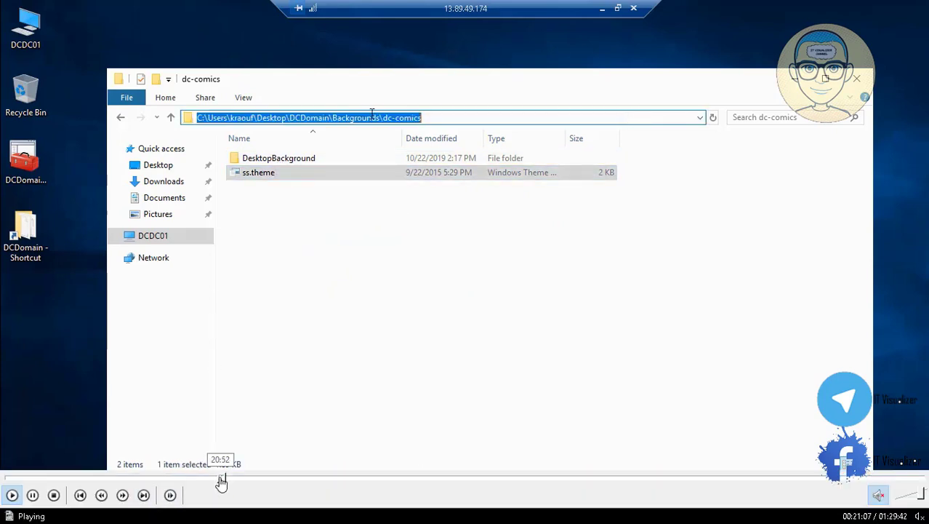
left_click(228, 479)
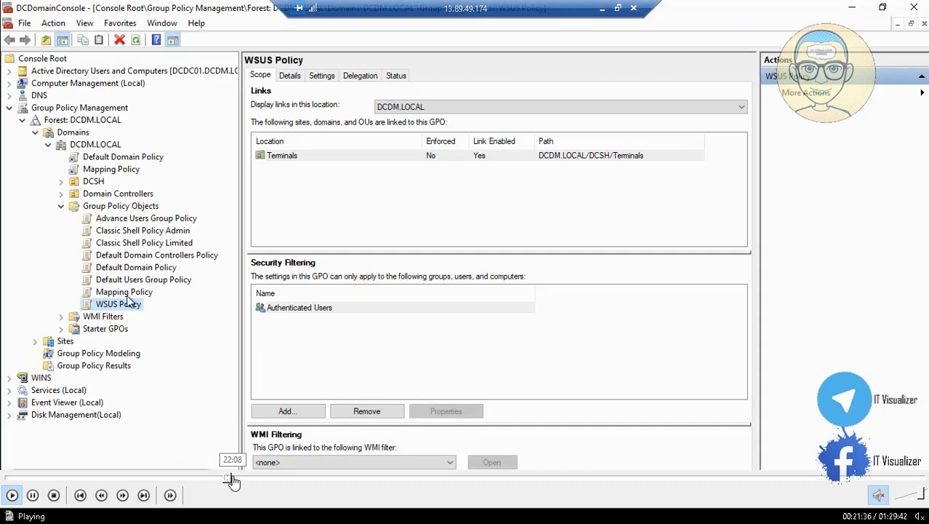
Set Load a specific theme to Enabled with the UNC path to the dc-comics ss.theme file
left_click(234, 478)
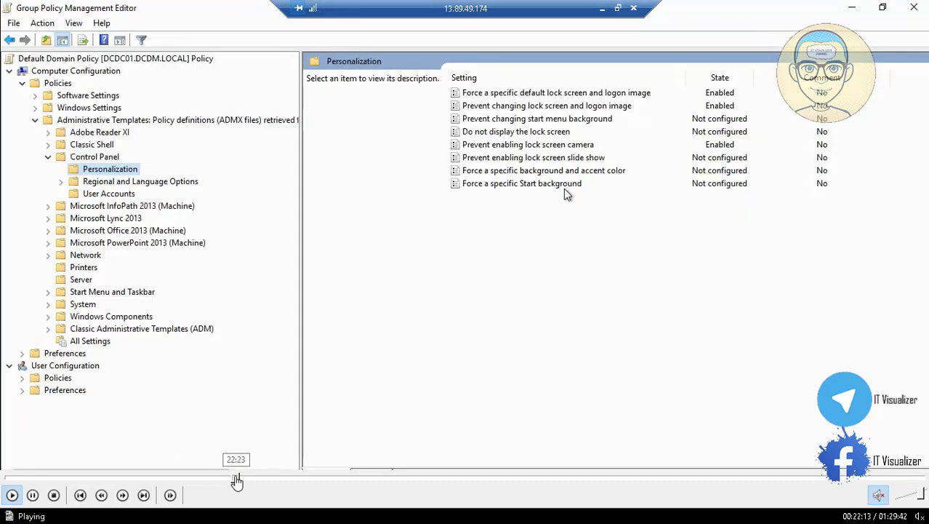
left_click(236, 478)
left_click(240, 479)
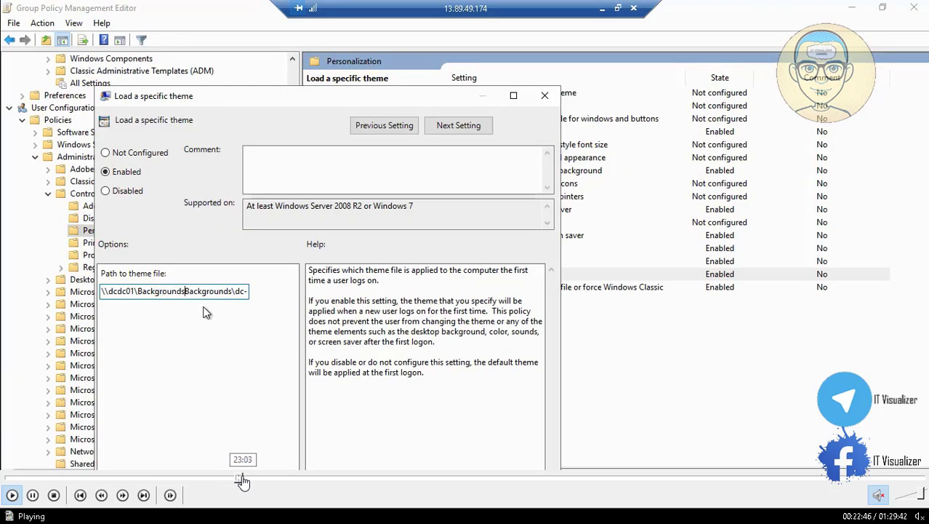
left_click(240, 478)
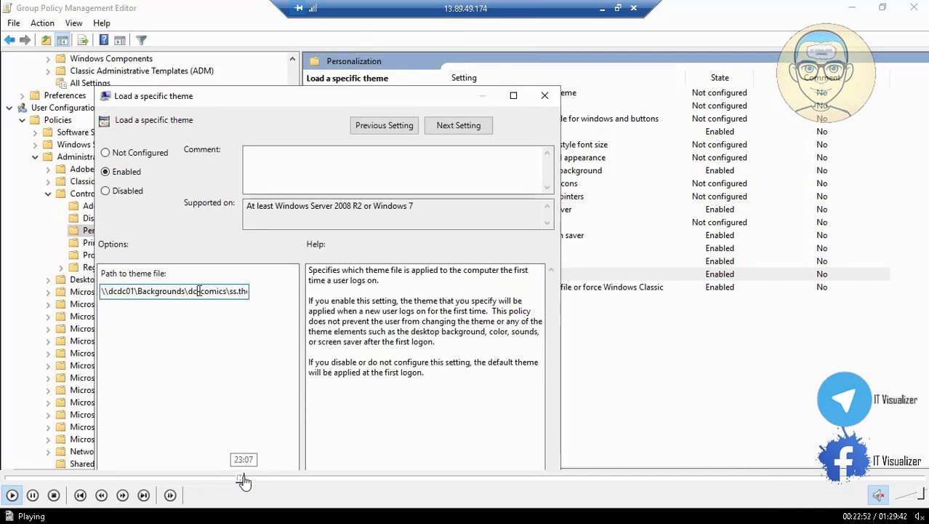
left_click(245, 479)
left_click(246, 478)
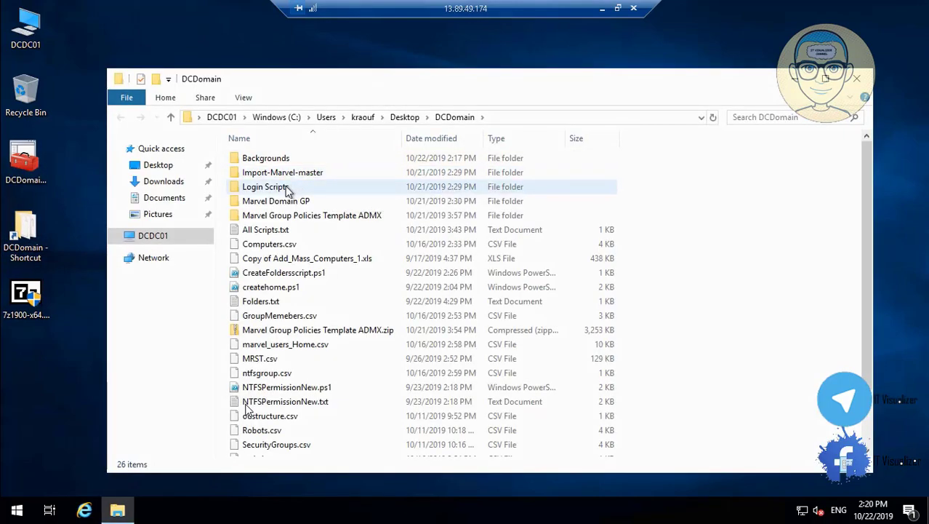
Check the dc-comics theme in Backgrounds, close Explorer, and minimize the RDP session
double_click(301, 160)
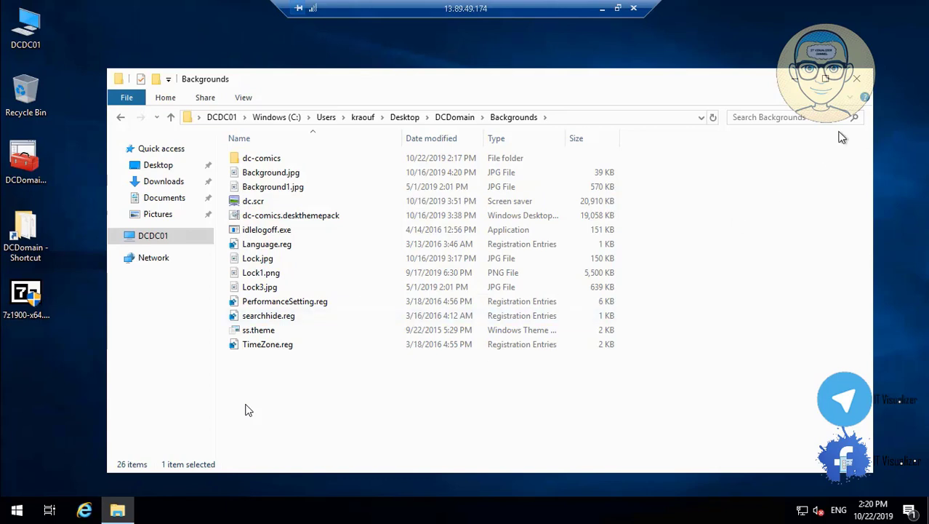
left_click(858, 80)
left_click(7, 515)
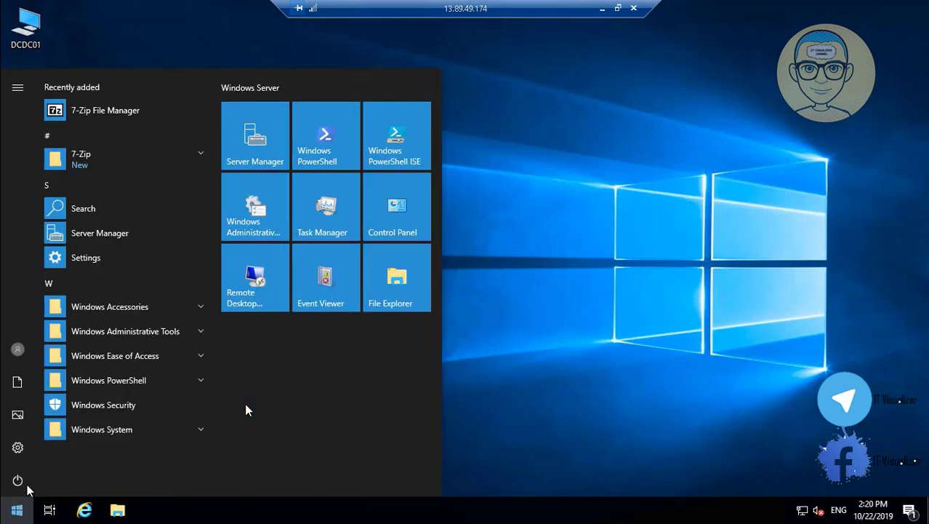
left_click(17, 481)
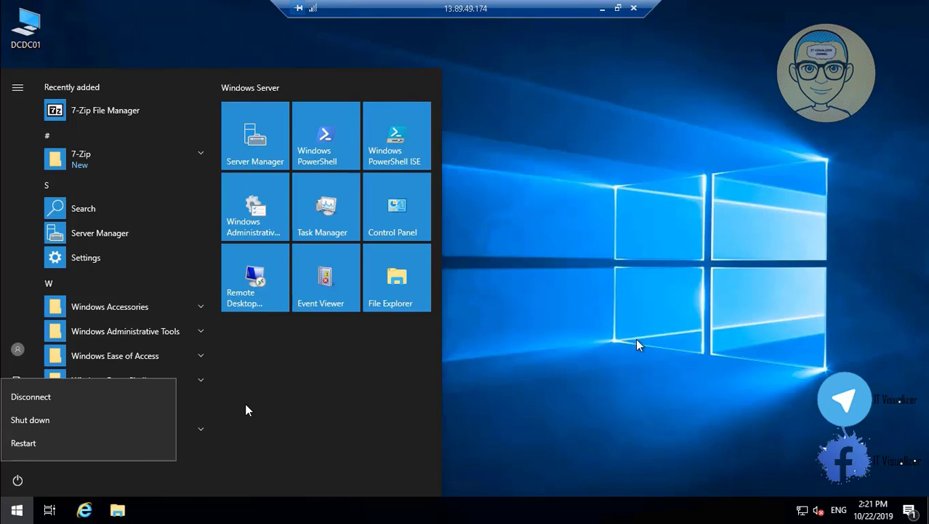
left_click(602, 9)
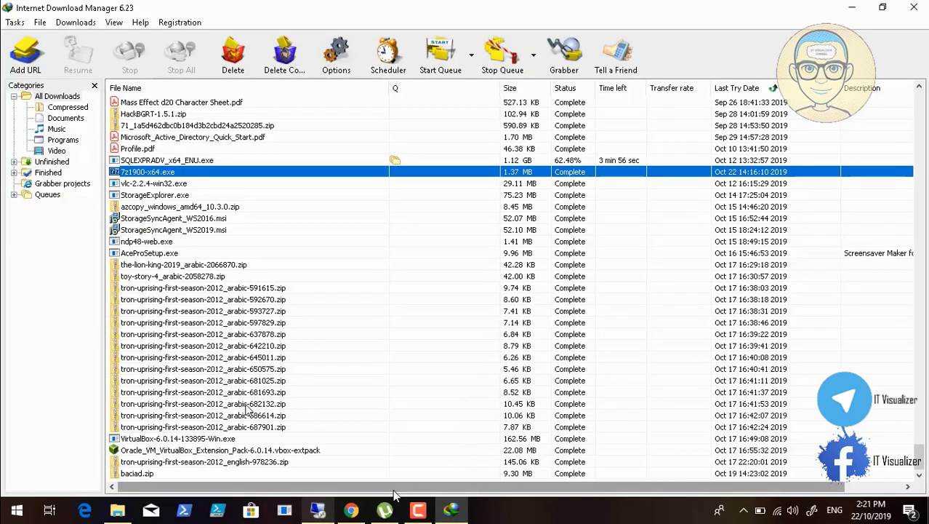
Close the 7-Zip tab and search the web for 'classic shell'
left_click(350, 512)
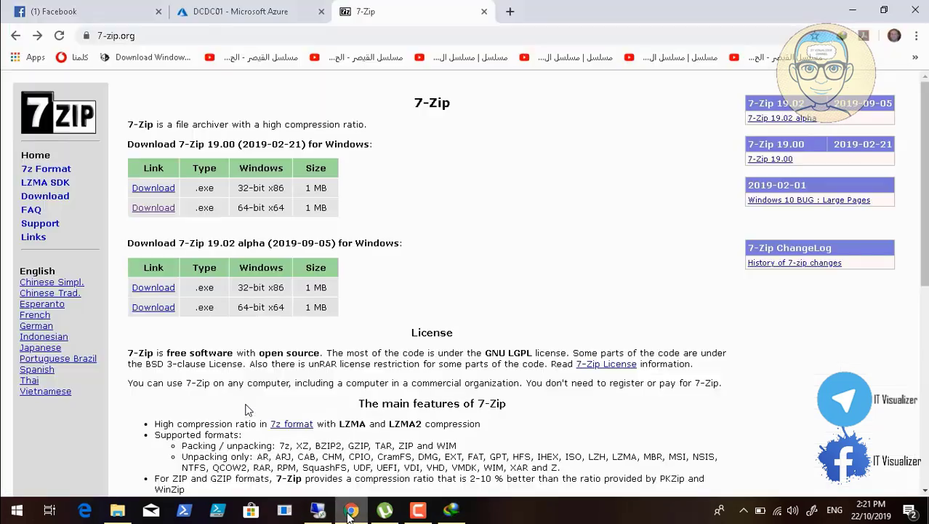
left_click(484, 11)
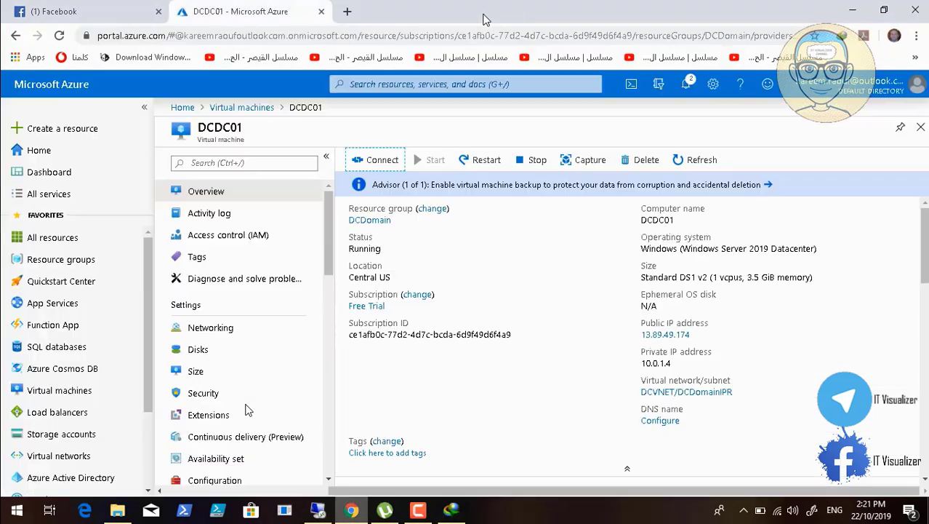
left_click(348, 11)
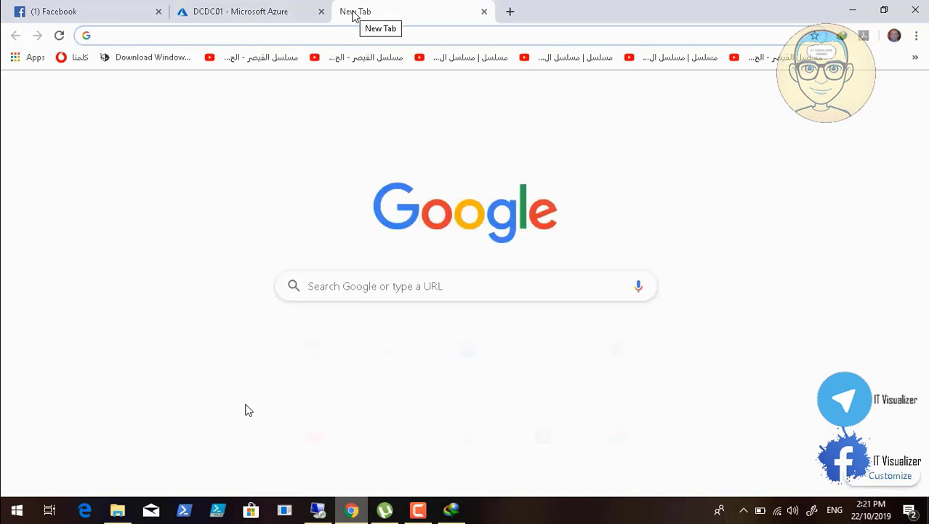
type("class")
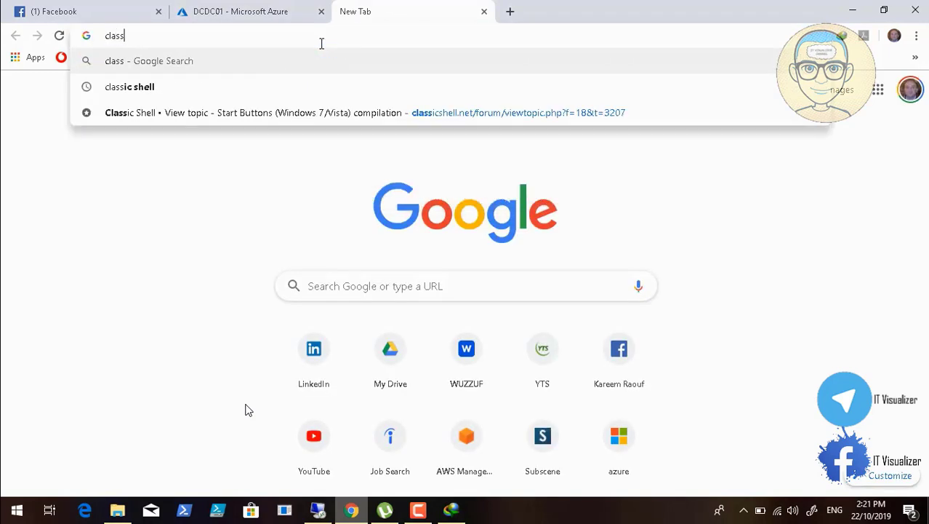
type("ic s")
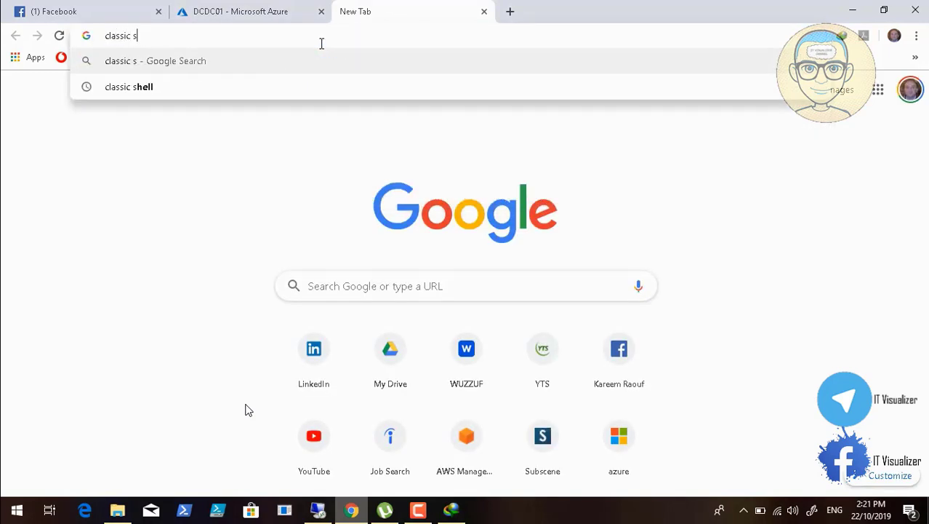
type("hell")
key("Return")
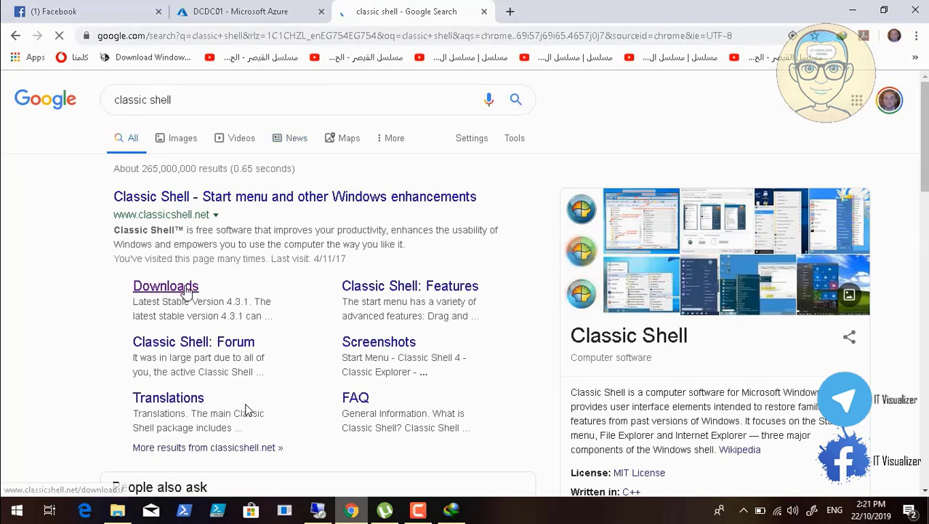
Download Classic Shell 4.3.1 (English) via MediaFire, then close the ad pop-up and tab
left_click(187, 289)
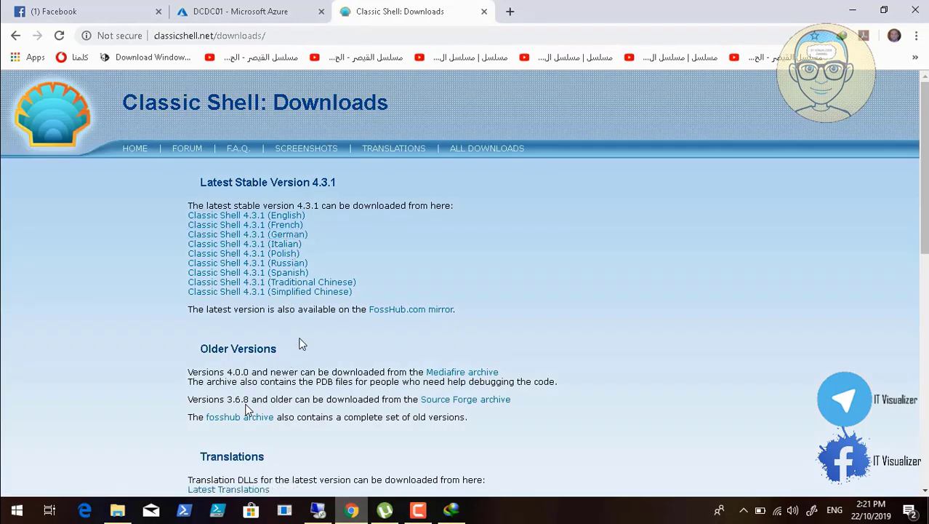
left_click(283, 217)
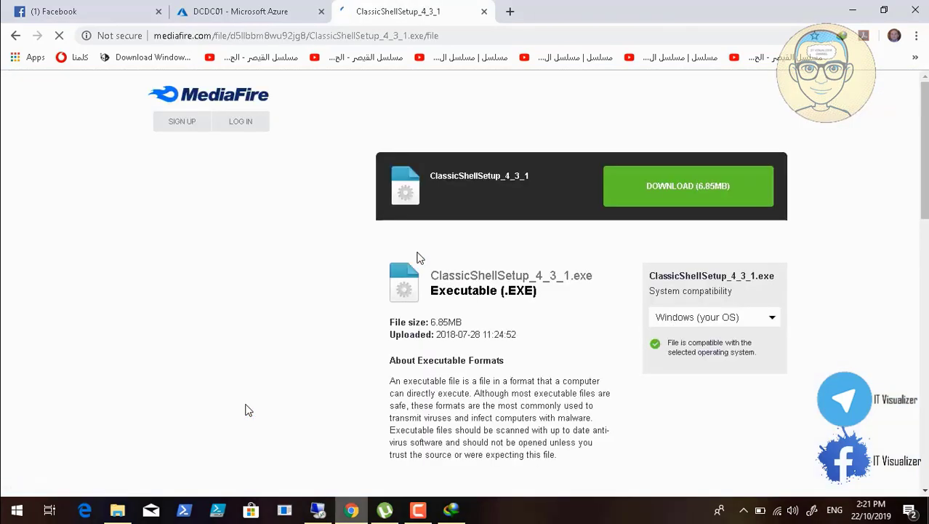
left_click(647, 190)
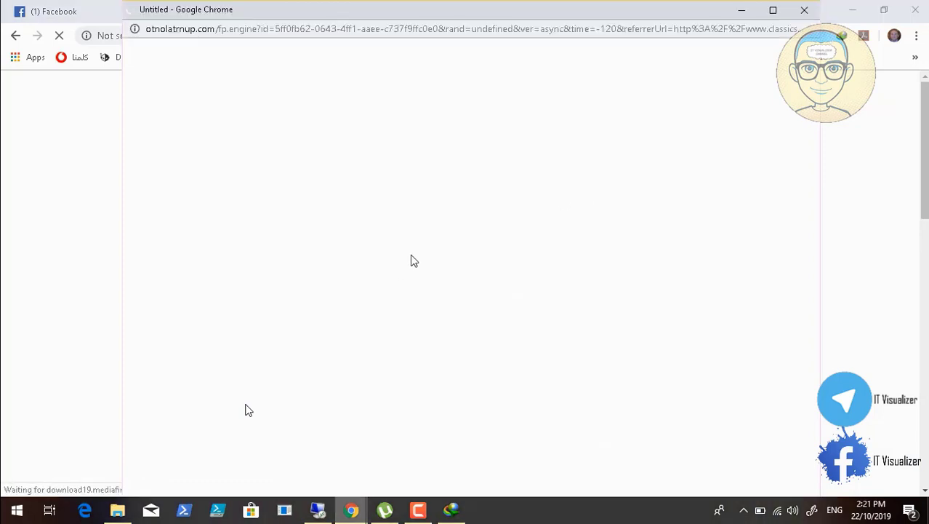
left_click(464, 301)
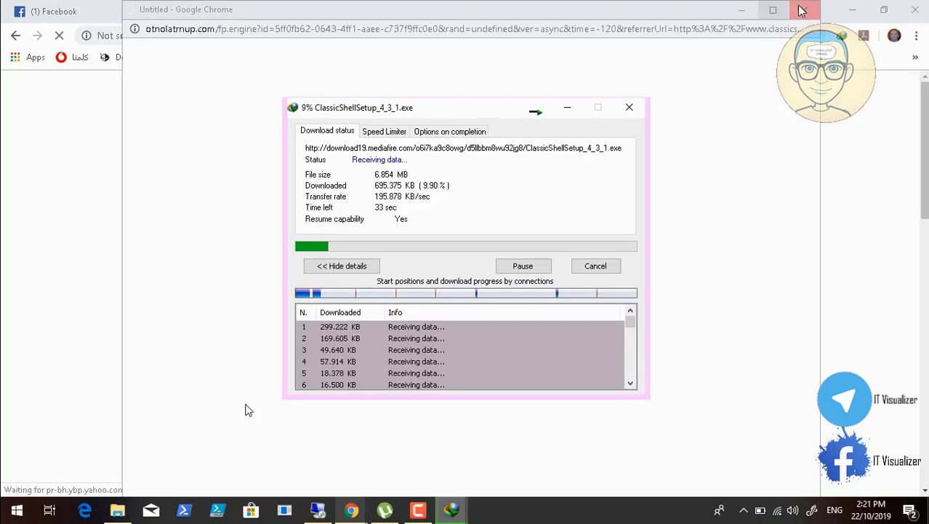
left_click(804, 10)
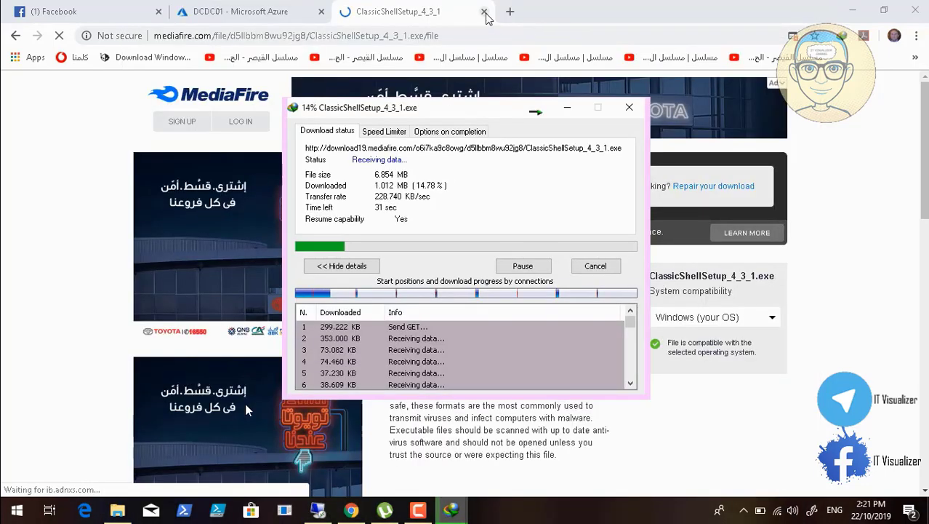
left_click(484, 11)
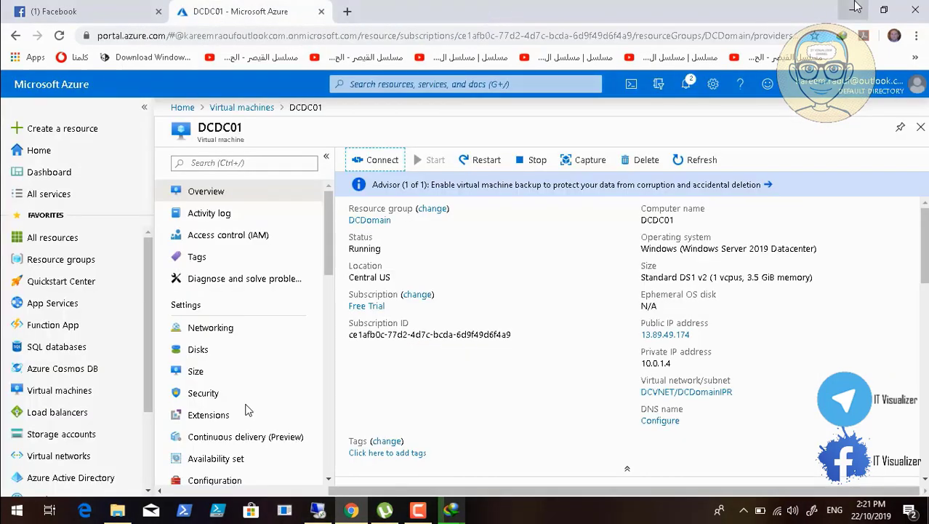
Copy ClassicShellSetup_4_3_1.exe from its download folder and return to the remote session
left_click(852, 10)
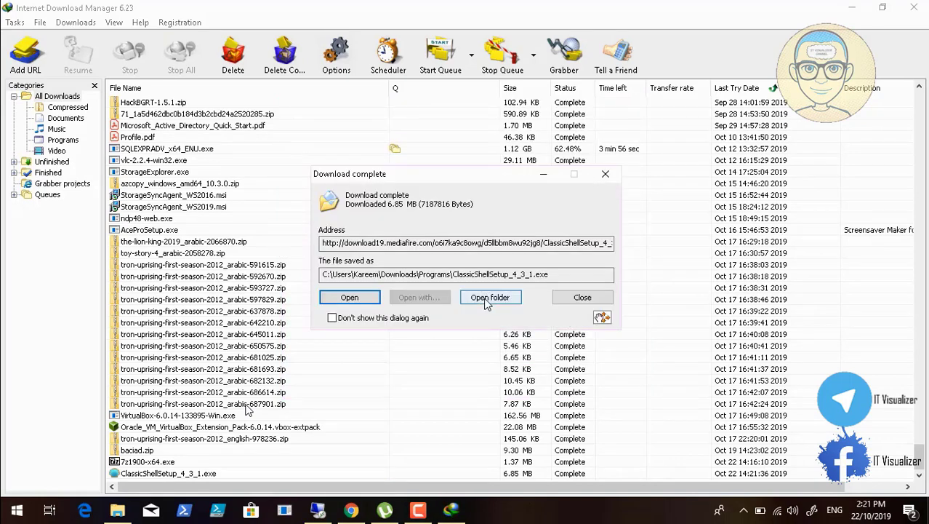
left_click(485, 298)
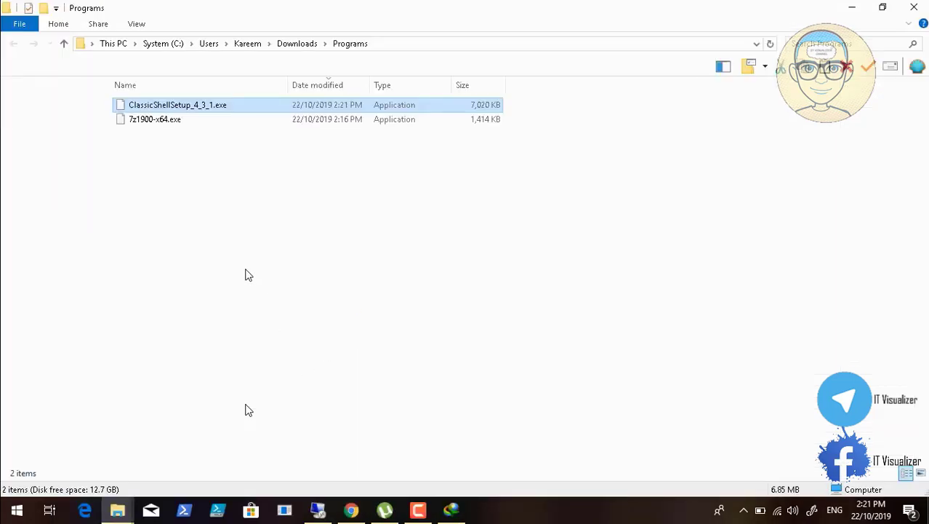
double_click(193, 107)
key("shift+F10")
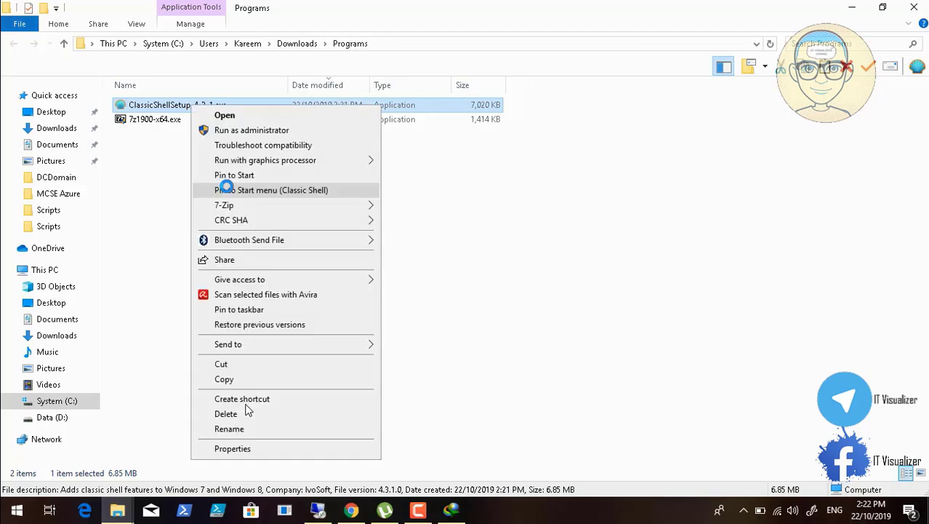
left_click(256, 381)
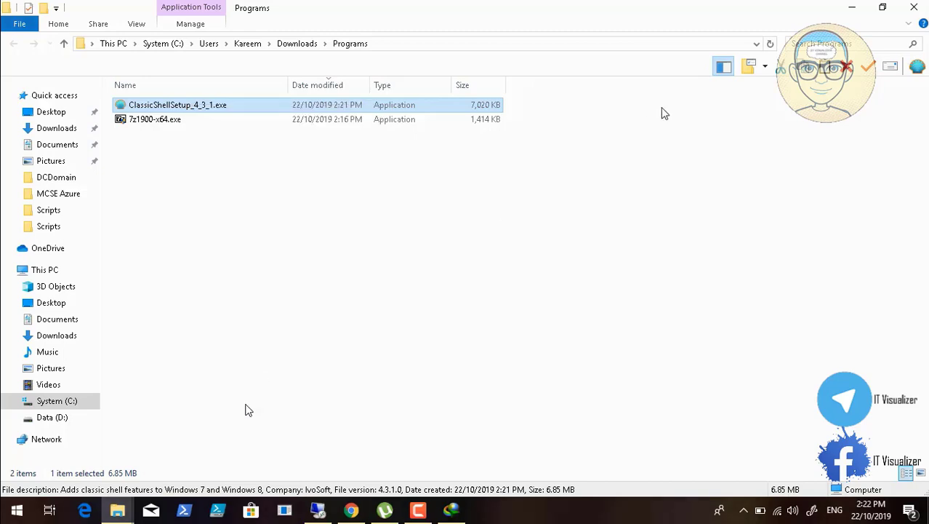
left_click(914, 8)
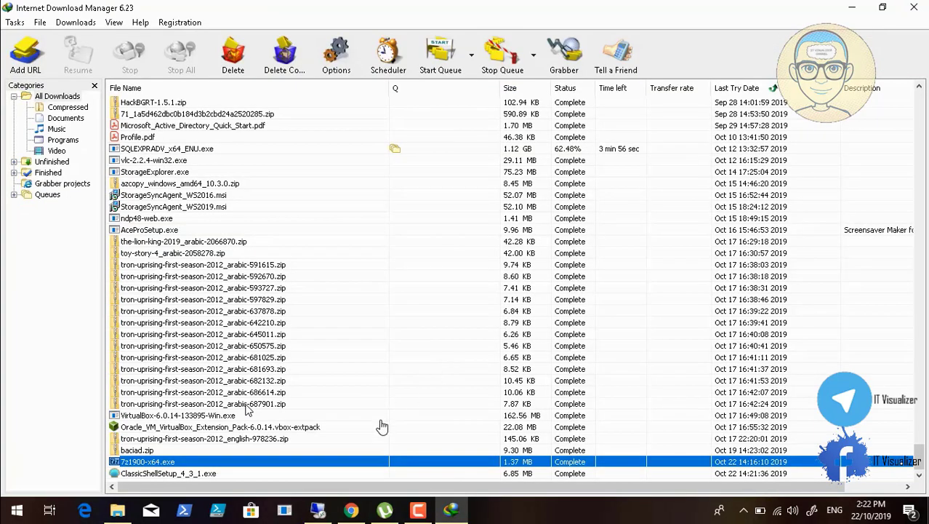
left_click(318, 509)
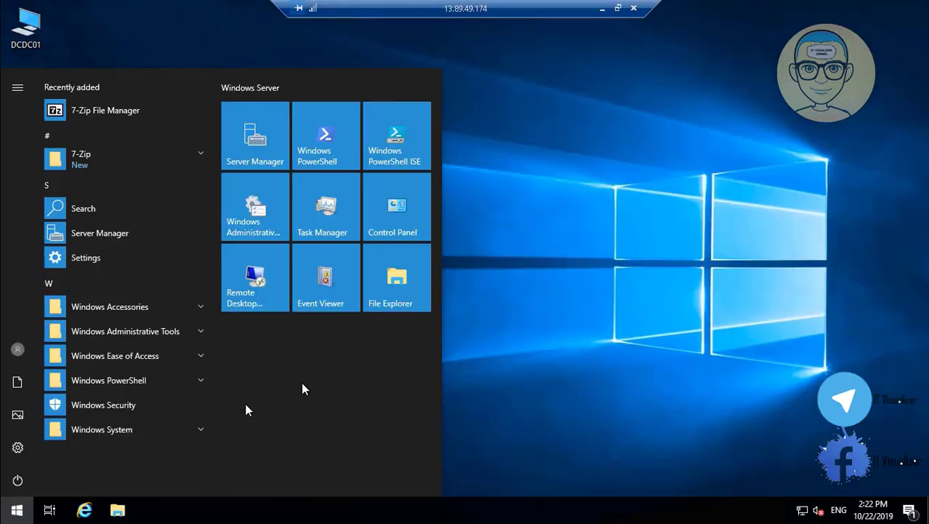
Paste ClassicShellSetup_4_3_1.exe onto the remote desktop and launch it
left_click(600, 307)
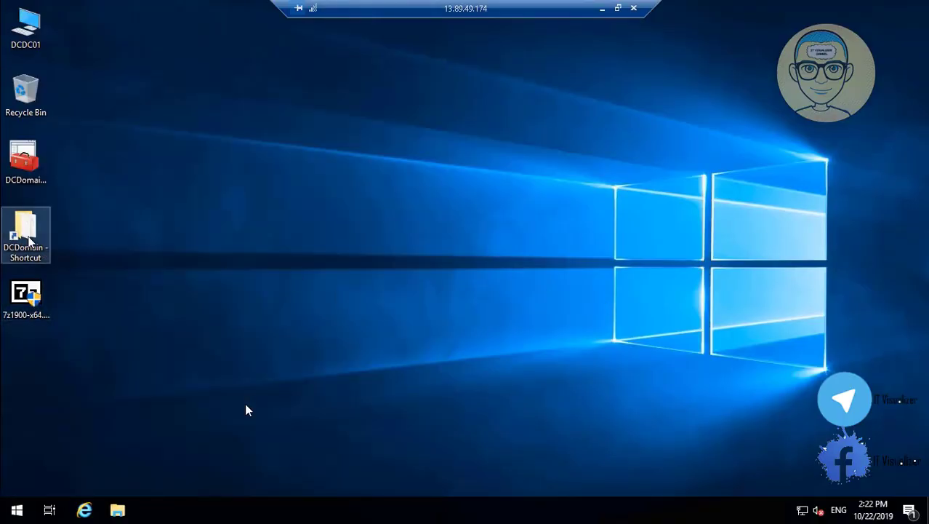
right_click(188, 240)
left_click(236, 299)
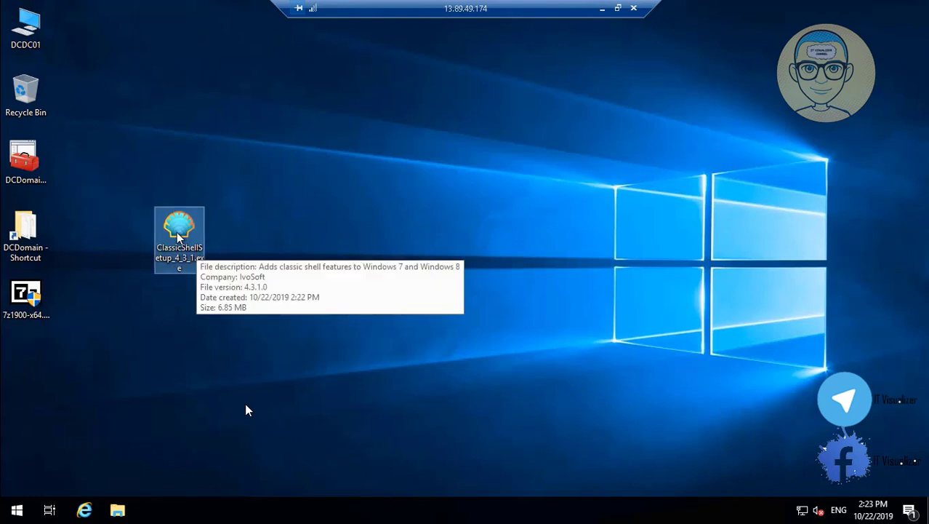
double_click(178, 236)
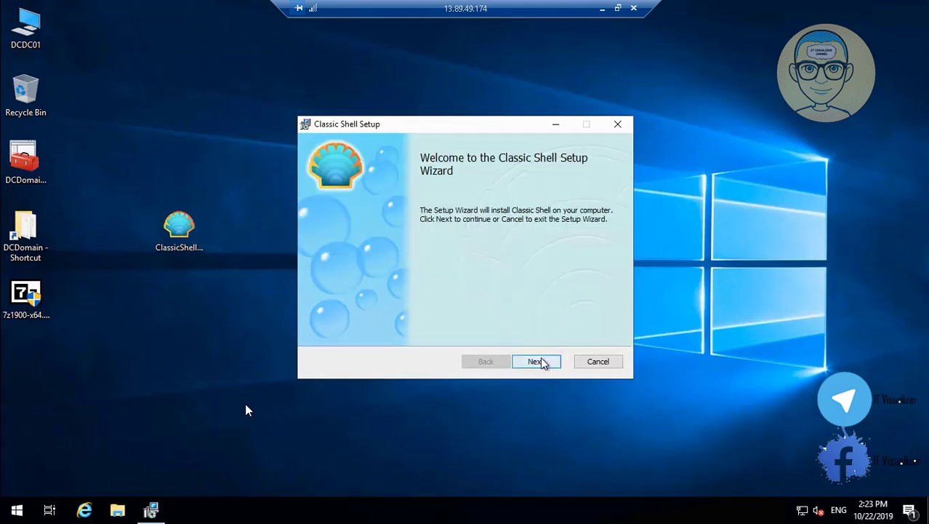
Accept the license, install Classic Shell with default options, and finish without the readme
left_click(540, 361)
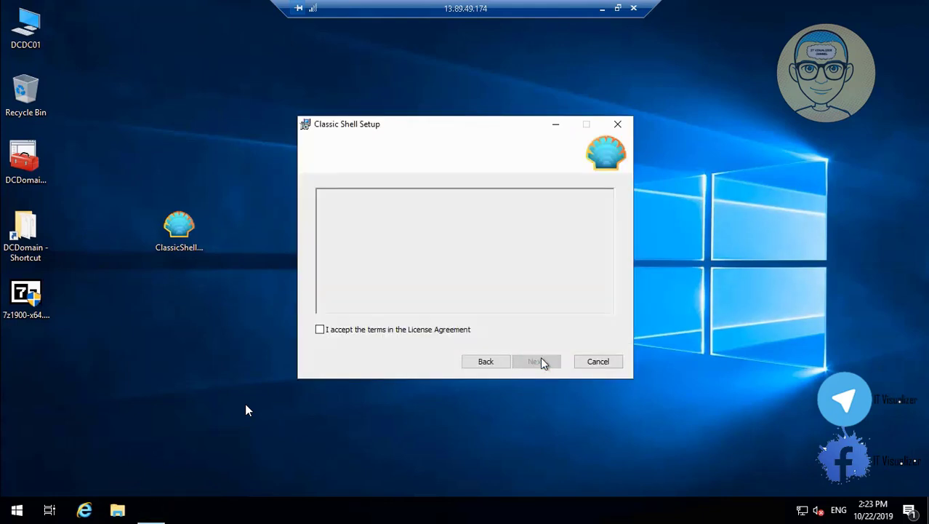
left_click(432, 330)
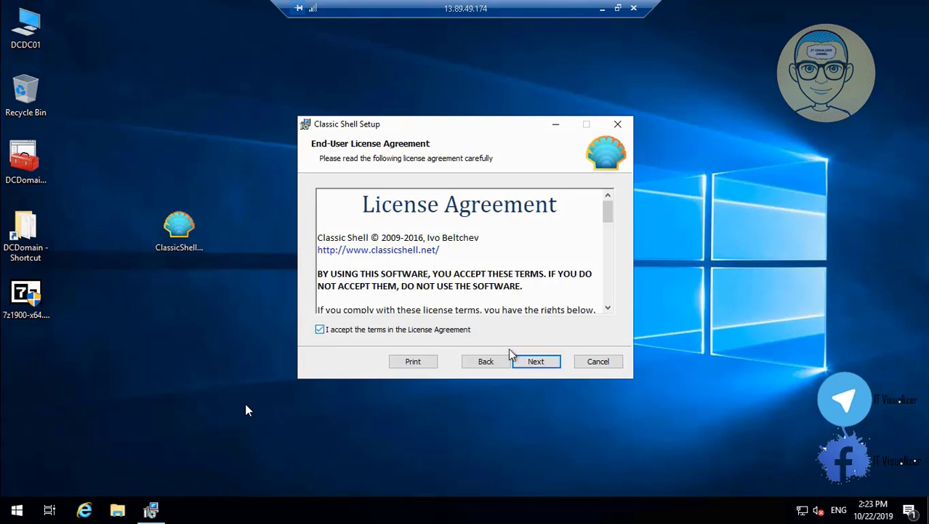
left_click(555, 367)
left_click(545, 363)
left_click(544, 362)
left_click(396, 348)
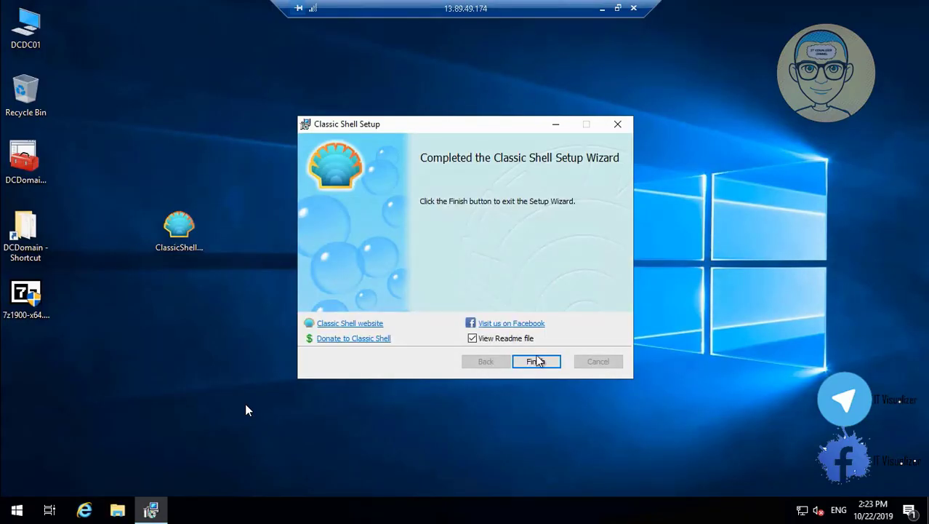
left_click(494, 342)
left_click(535, 362)
double_click(21, 161)
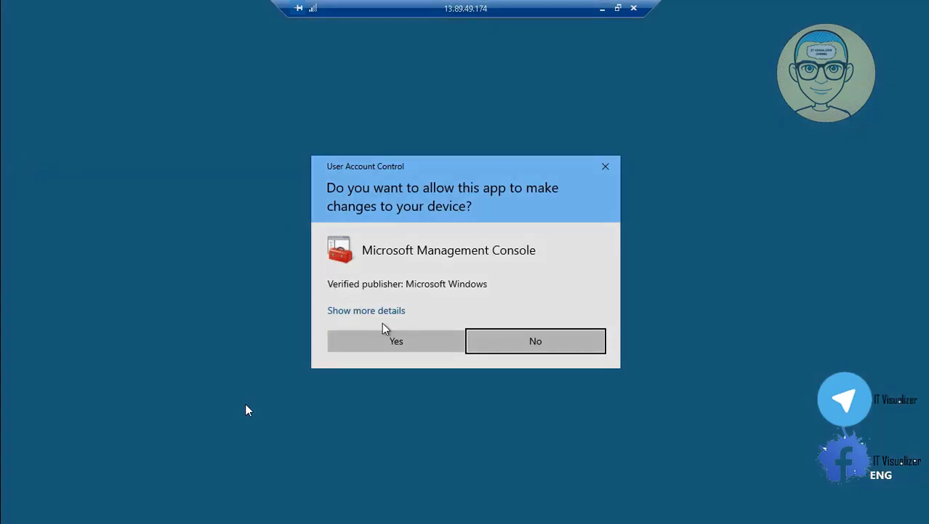
Edit the Default Domain Policy maximized and expand Computer Configuration Policies to Security Settings
left_click(406, 347)
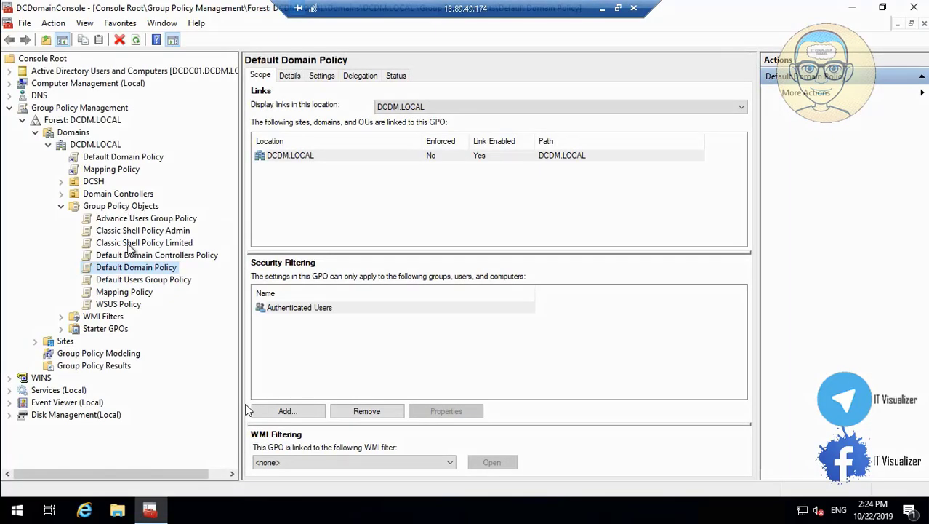
right_click(152, 269)
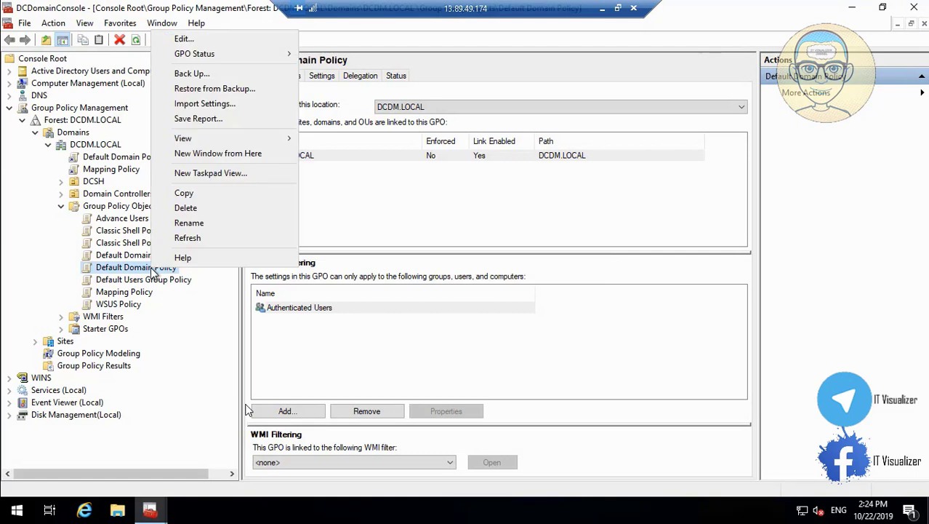
left_click(209, 40)
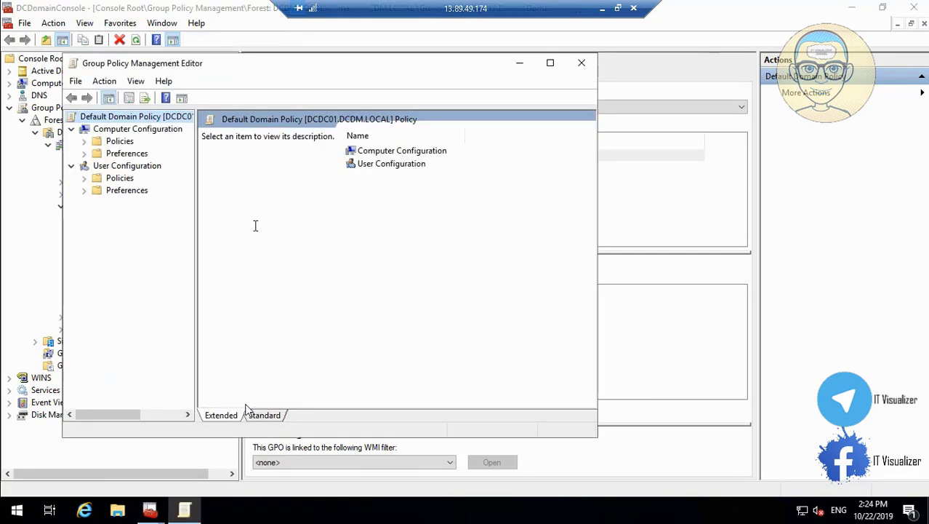
left_click(549, 64)
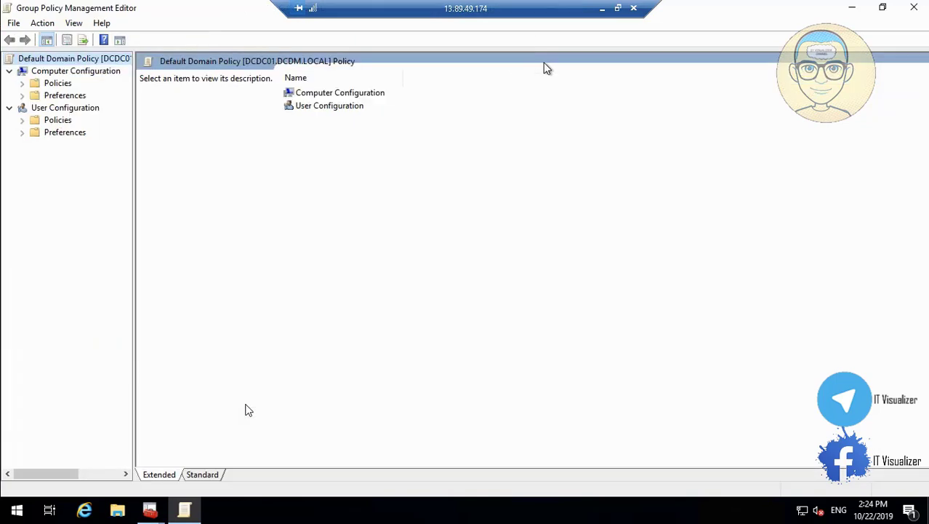
left_click(21, 84)
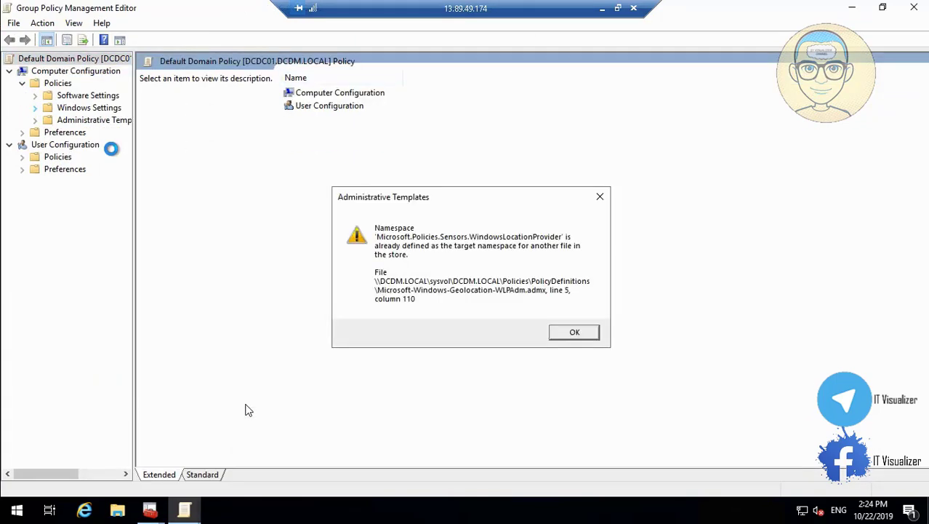
left_click(573, 333)
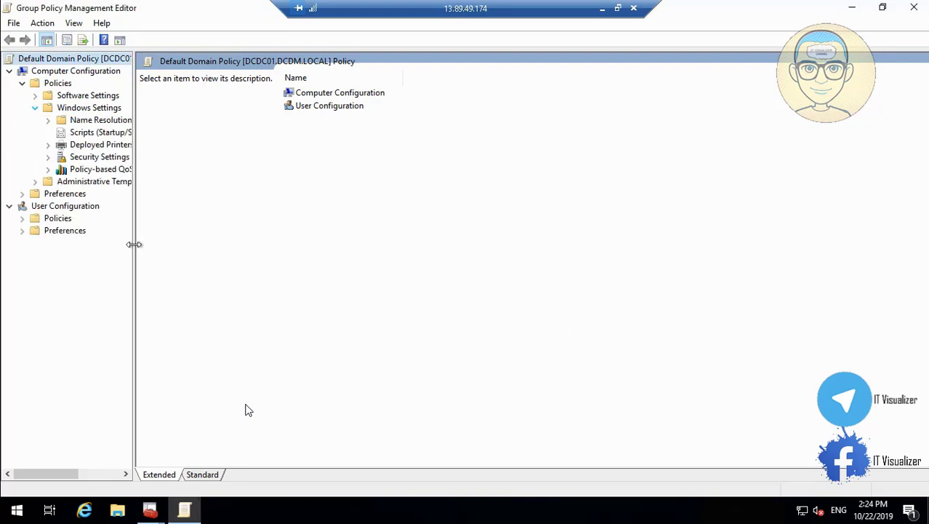
left_click_drag(133, 244, 253, 245)
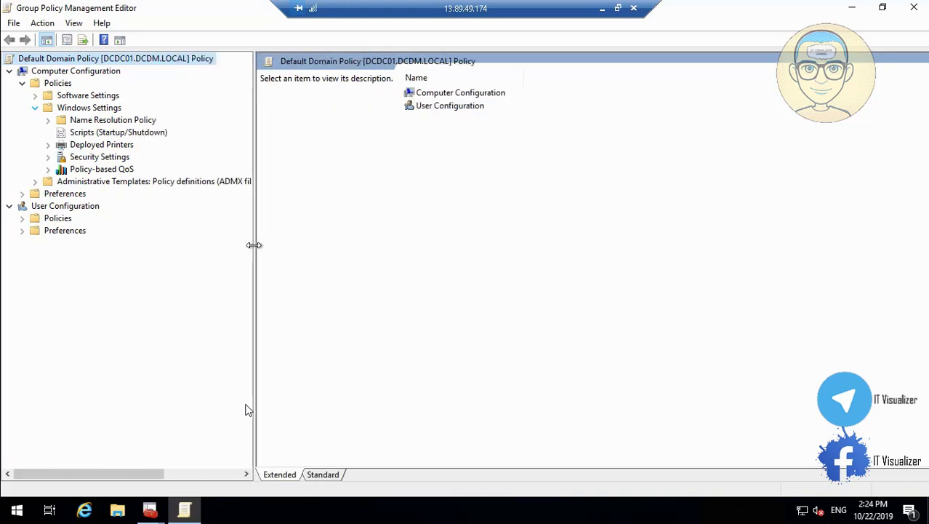
left_click(48, 157)
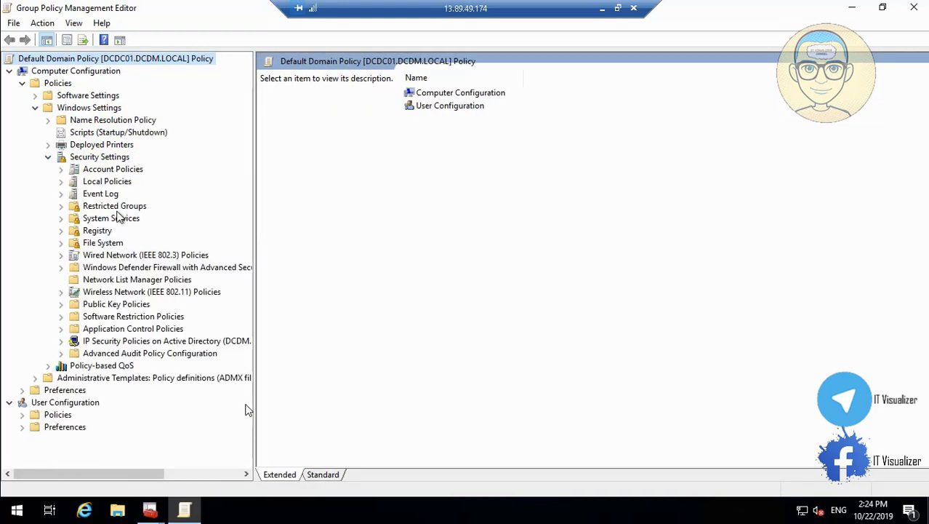
Pause the recording, seek ahead to the desktop showing the installer icon, and resume full screen
mouse_move(204, 517)
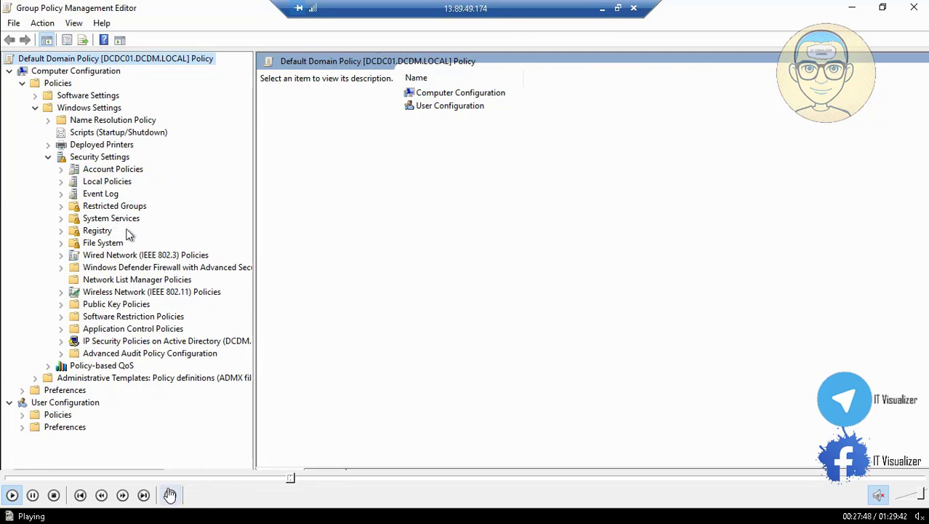
left_click(32, 495)
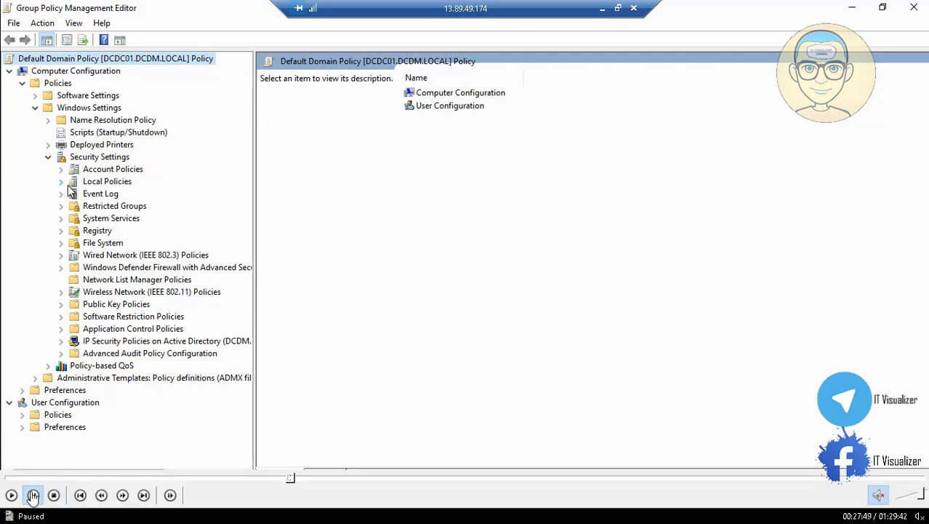
key("Escape")
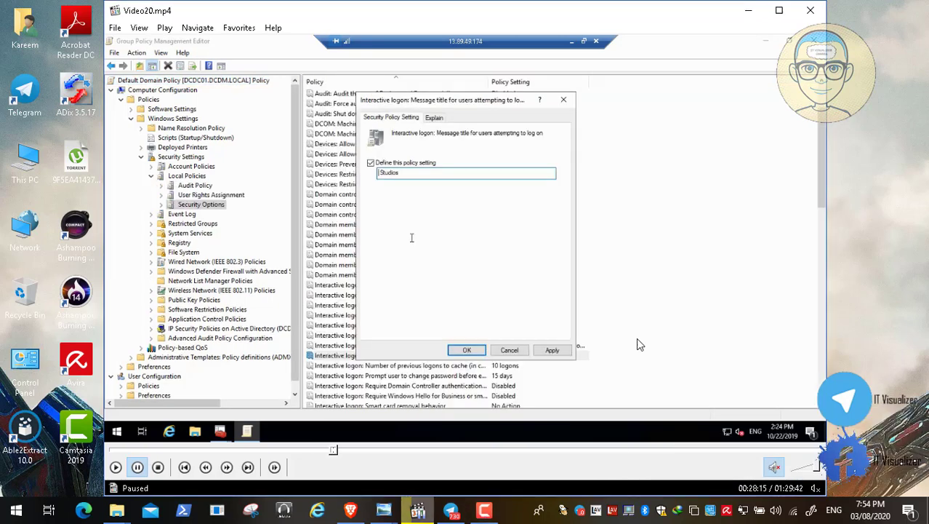
double_click(467, 274)
left_click(11, 495)
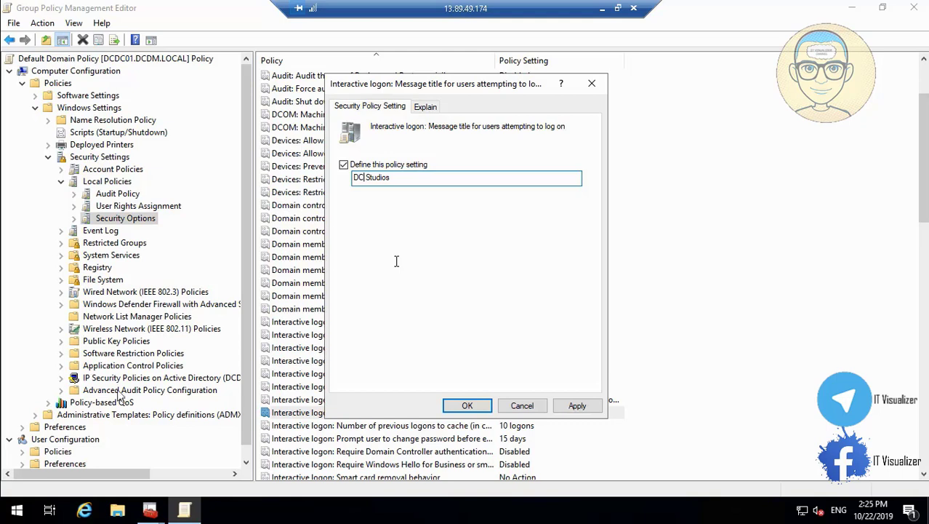
mouse_move(14, 512)
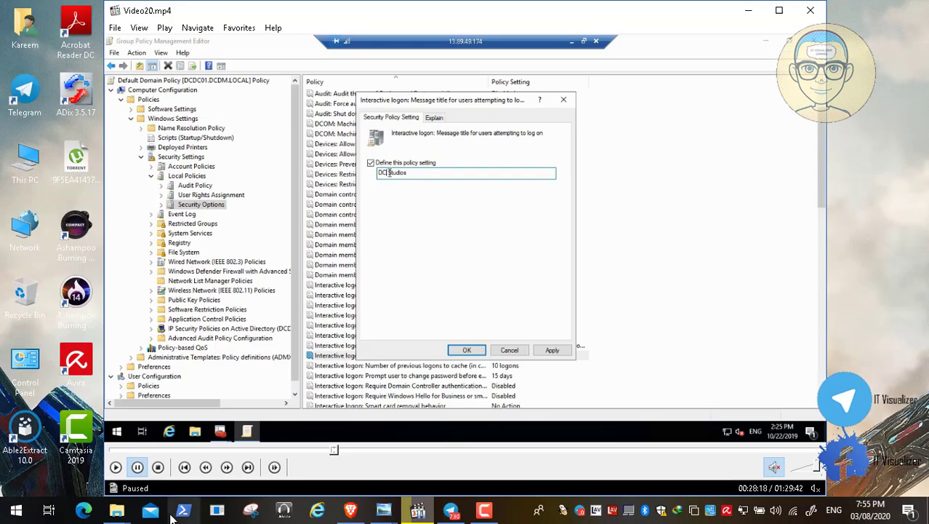
left_click(484, 511)
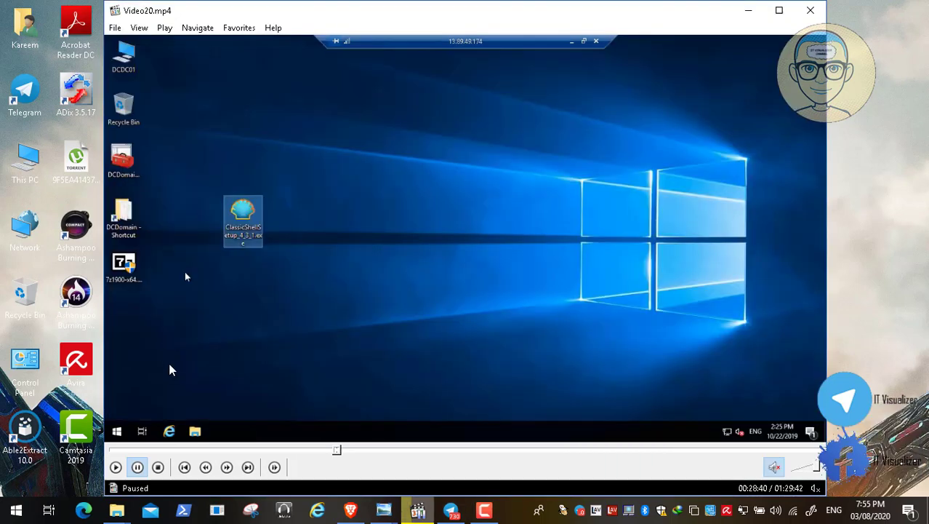
double_click(169, 370)
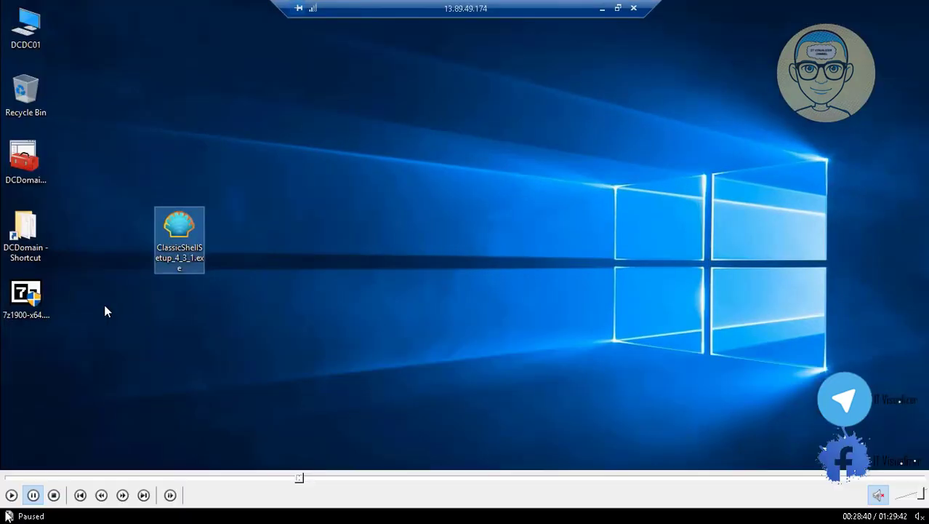
Resume playback, then switch back to the Azure portal in Chrome
left_click(10, 494)
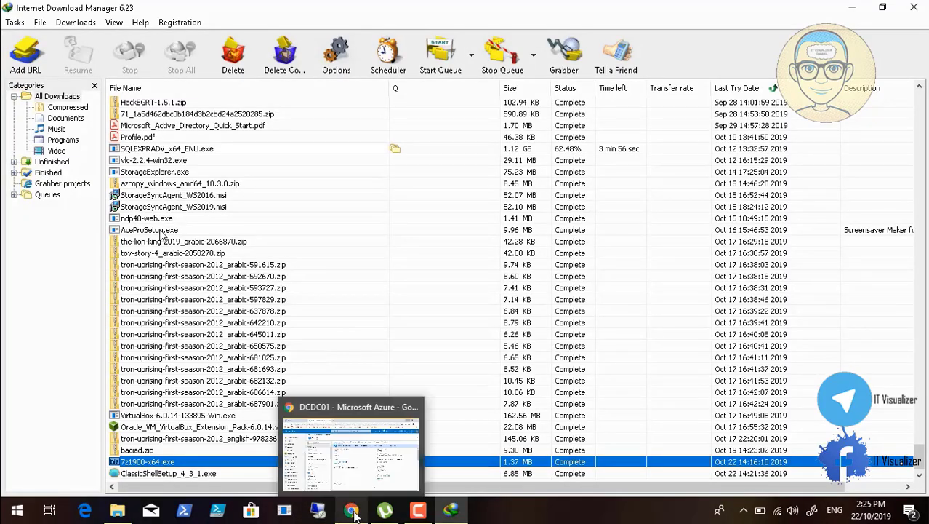
left_click(354, 513)
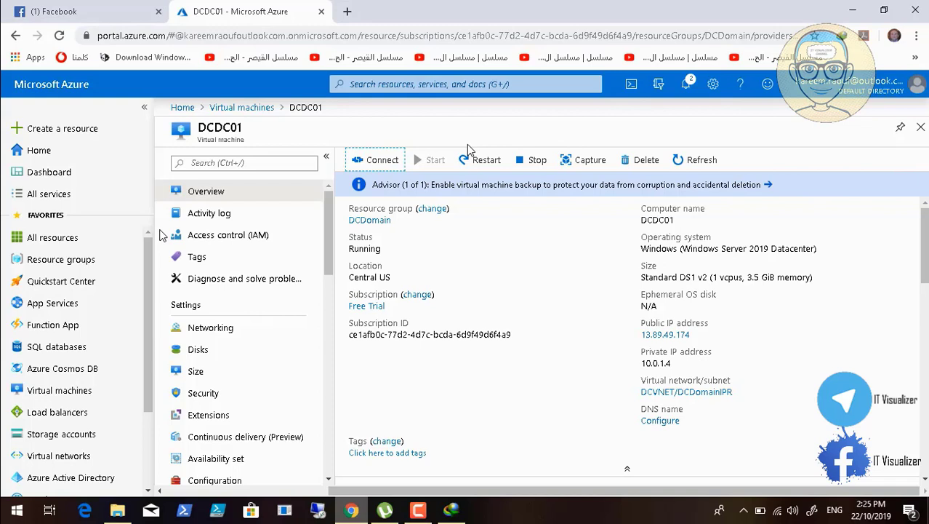
Restart DCDC01 from its overview blade, confirming with Yes
mouse_move(30, 499)
key("space")
key("space")
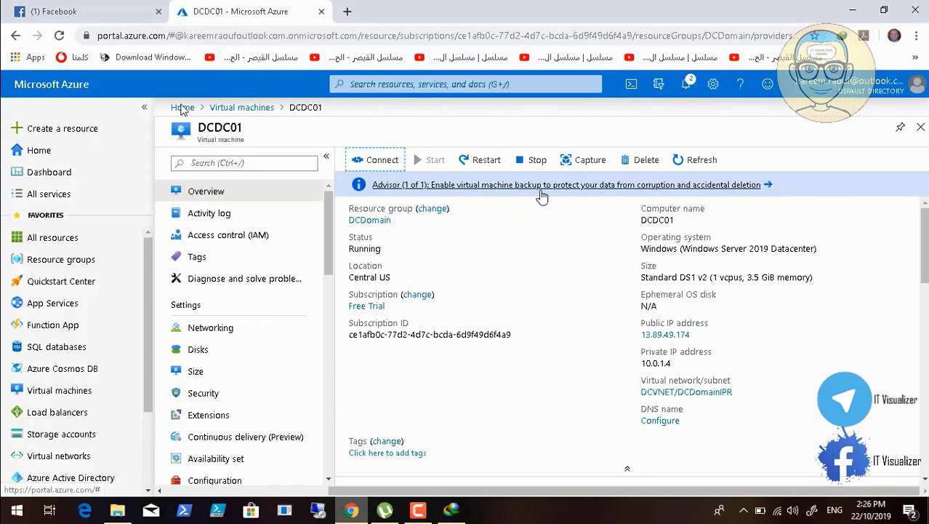
left_click(472, 163)
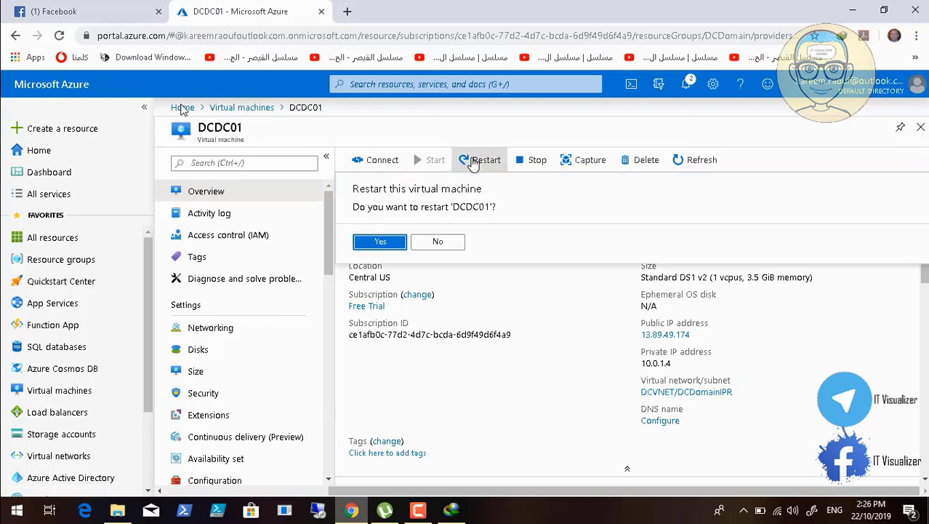
left_click(379, 243)
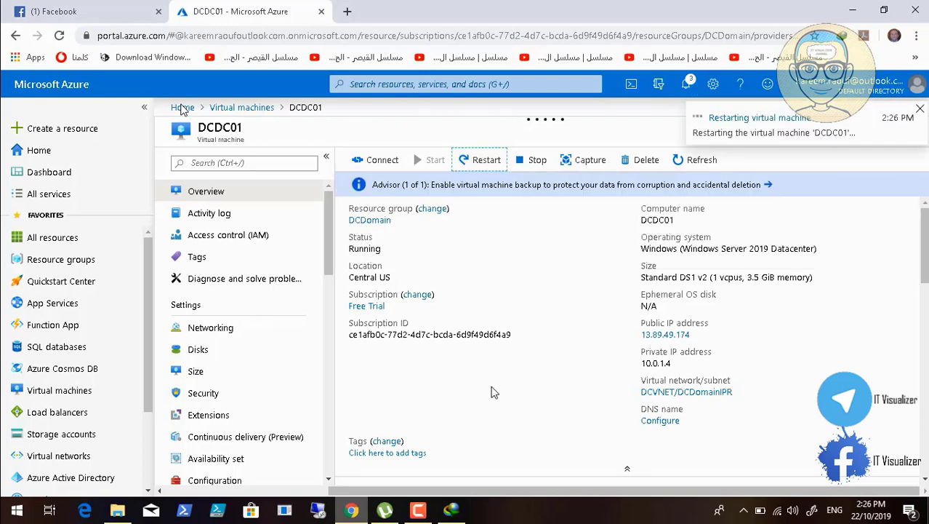
Bring up Chrome's downloads list
left_click(418, 510)
left_click(867, 438)
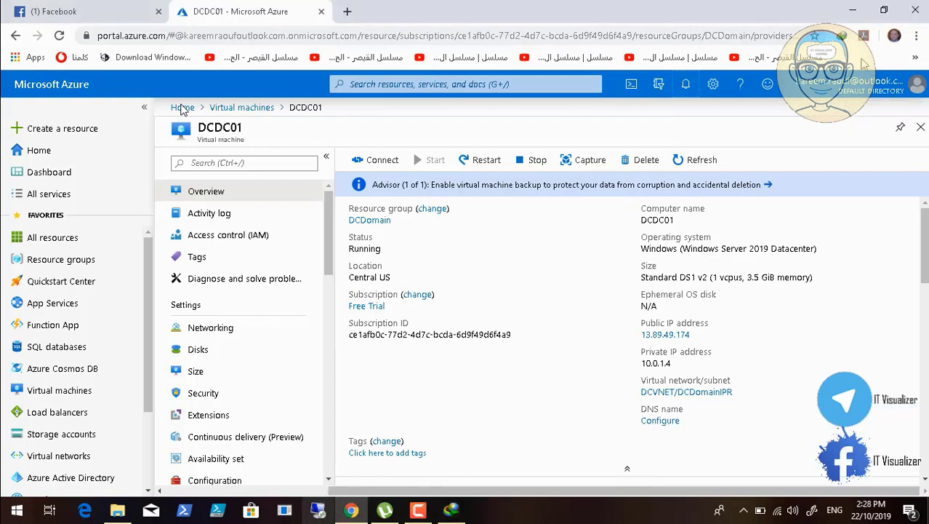
left_click(917, 35)
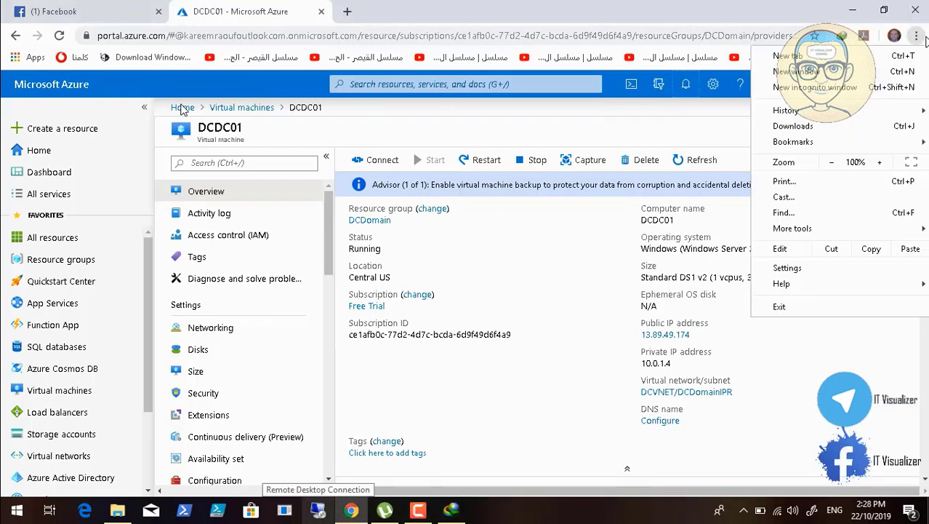
Launch DCDC01.rdp from Chrome's downloads and sign in with the account password to 13.89.49.174
left_click(830, 129)
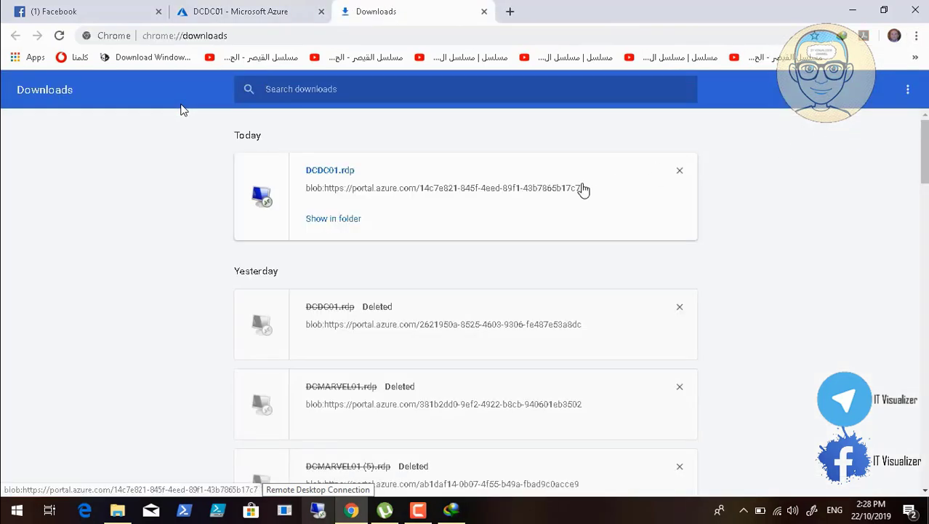
left_click(343, 172)
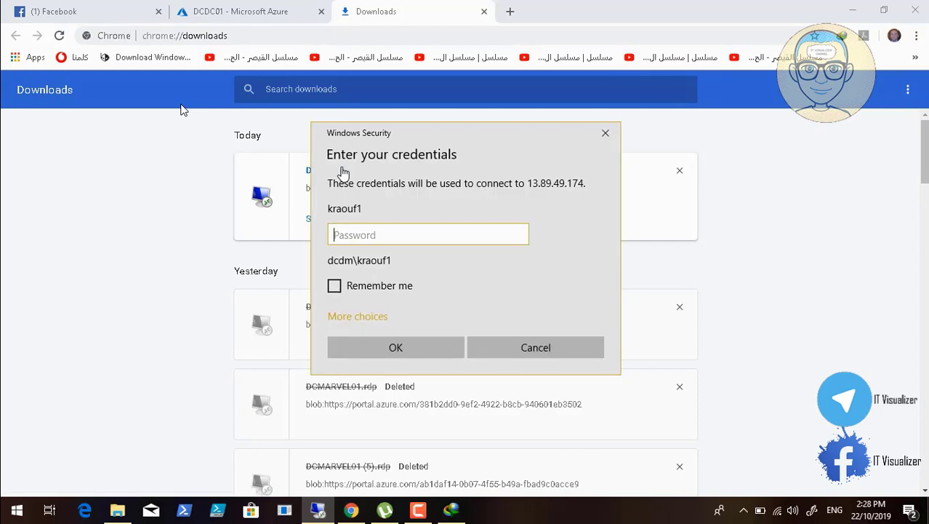
type("••••••••••")
key("Return")
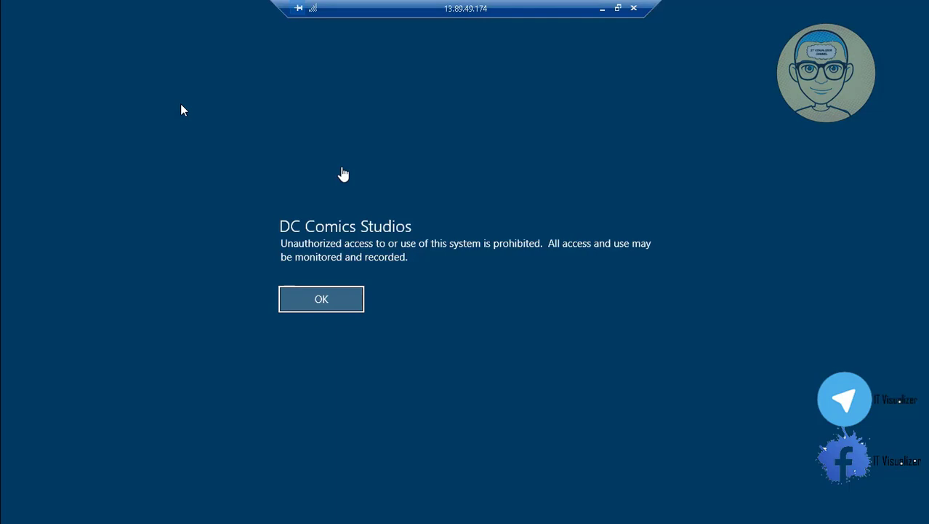
Get past the DC Comics Studios logon notice and wait for the remote server desktop
mouse_move(16, 518)
mouse_move(63, 513)
left_click(11, 494)
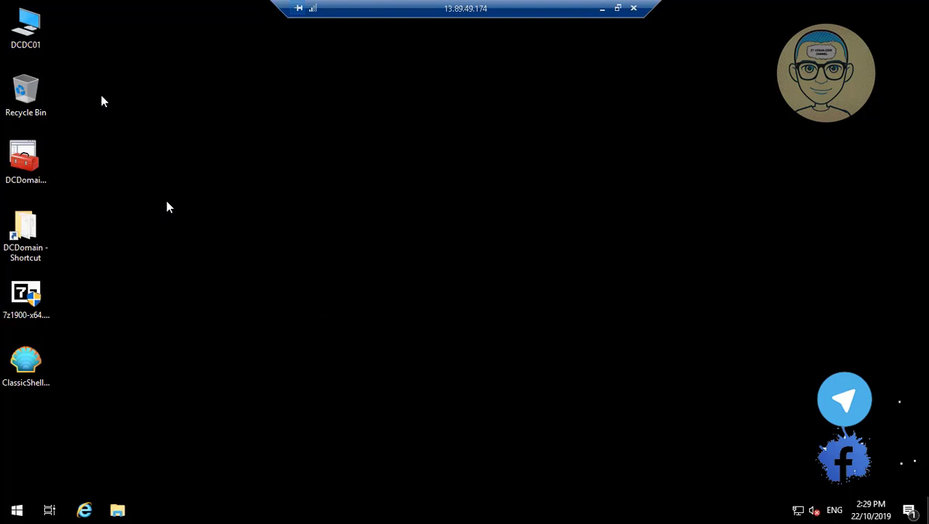
left_click(38, 45)
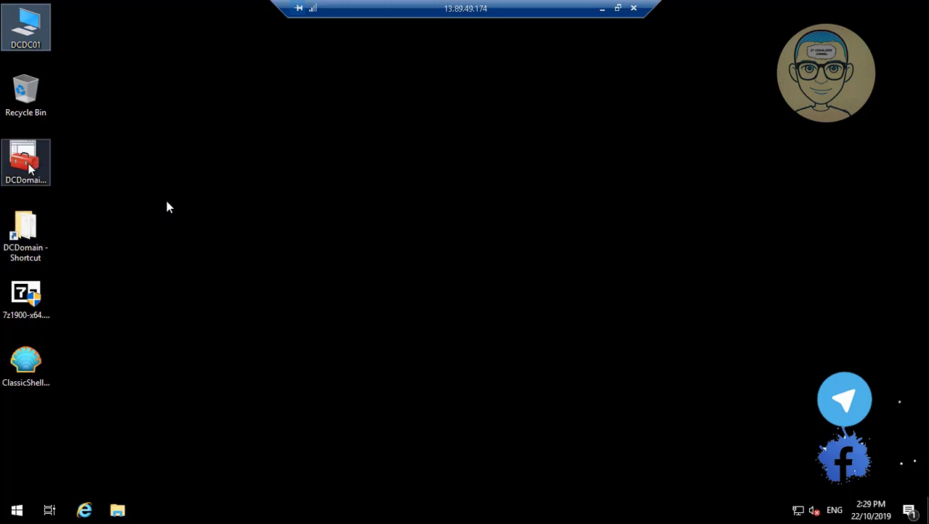
Open DCDomainConsole.msc and edit the Default Domain Policy in a maximized policy editor
left_click(29, 167)
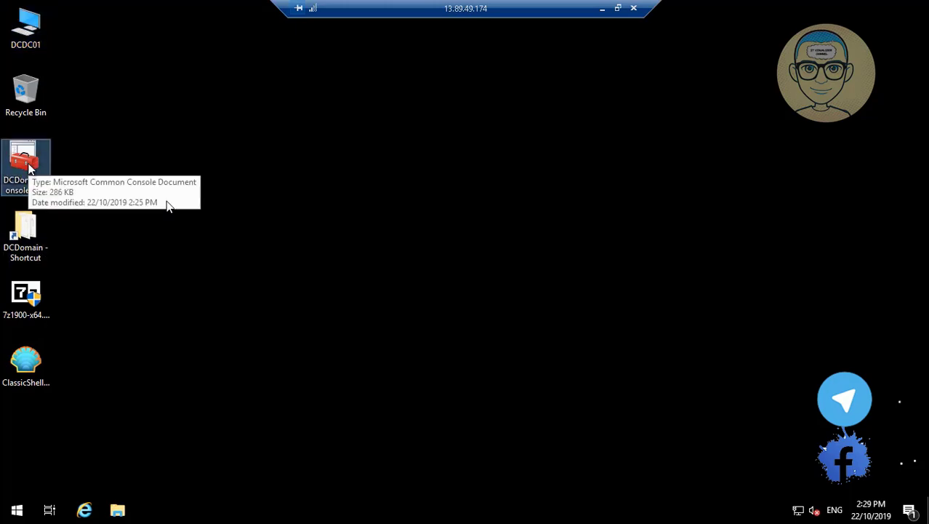
double_click(29, 167)
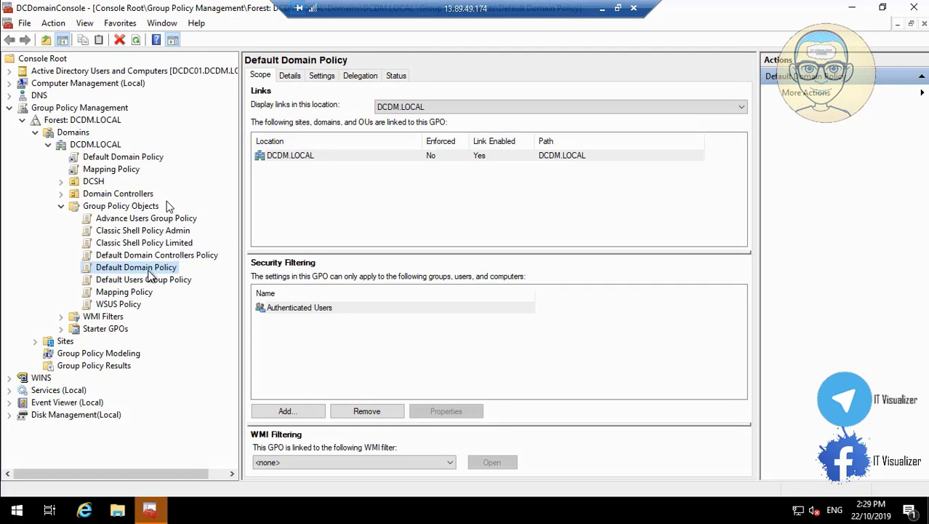
right_click(153, 270)
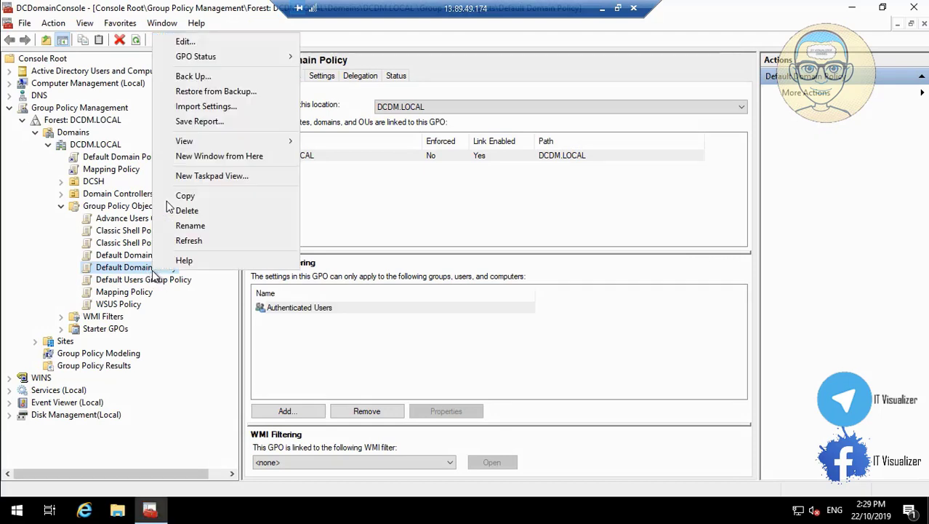
left_click(222, 43)
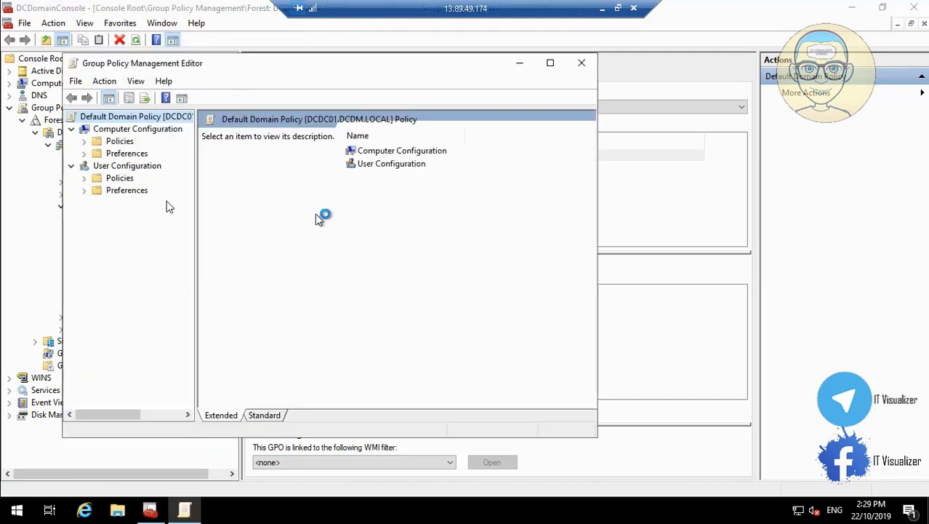
left_click(556, 63)
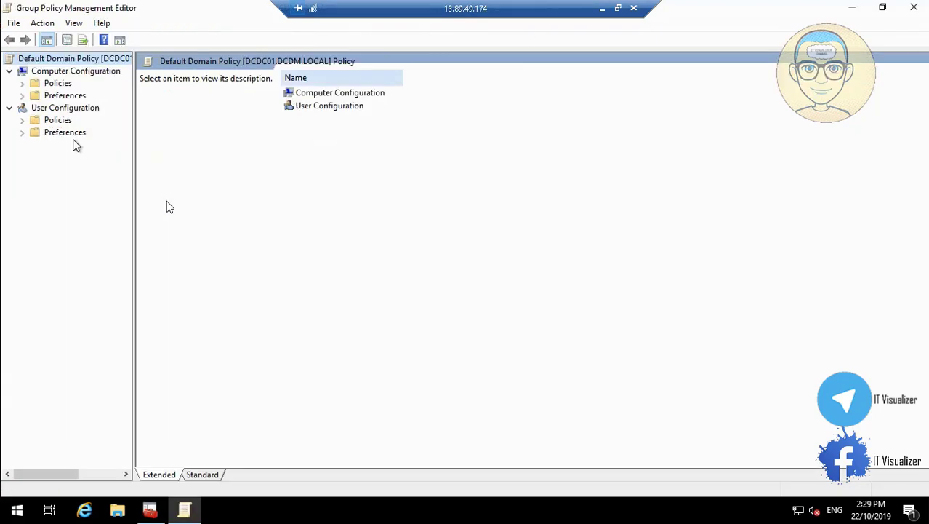
Show Computer Configuration > Administrative Templates > Control Panel > Personalization policy settings
left_click(23, 83)
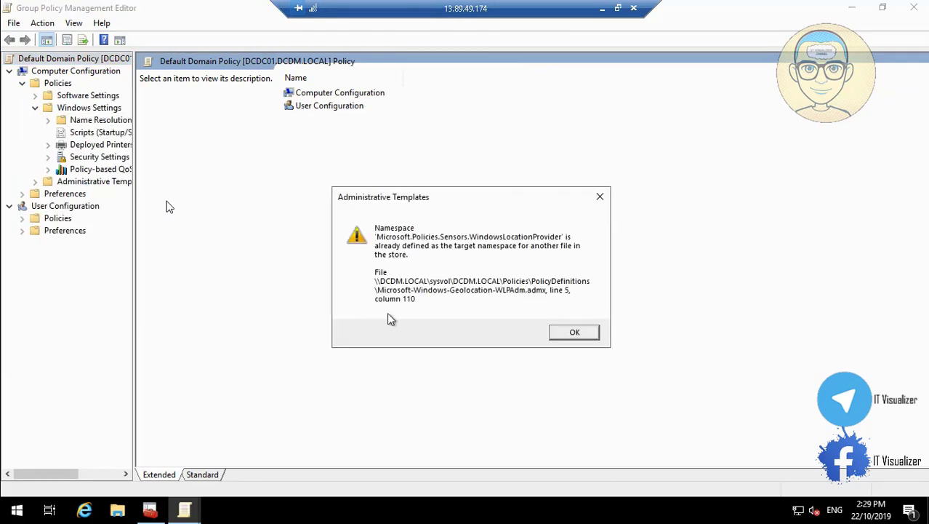
left_click(589, 336)
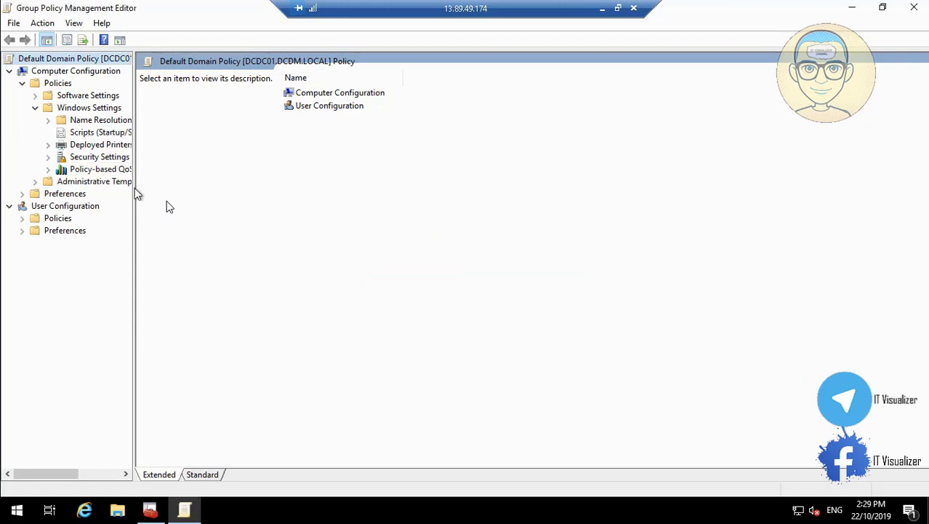
left_click_drag(135, 187, 256, 189)
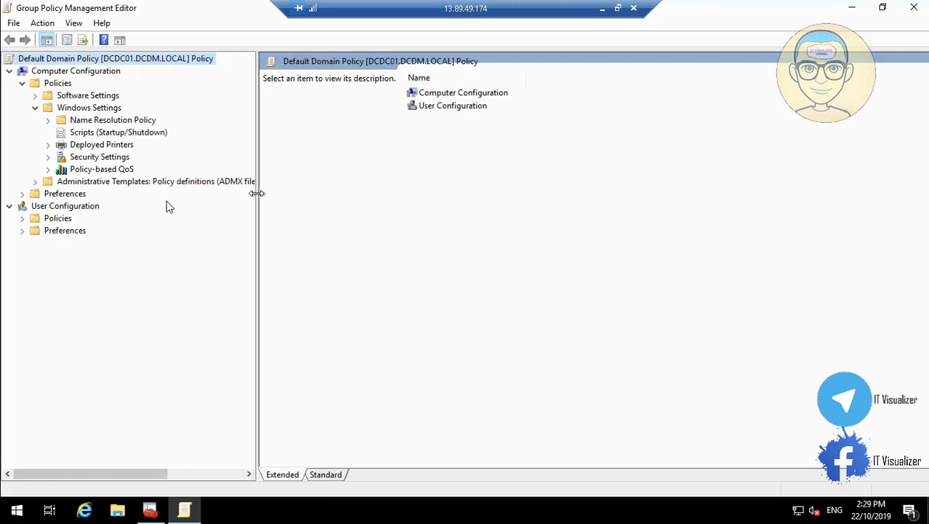
left_click(34, 108)
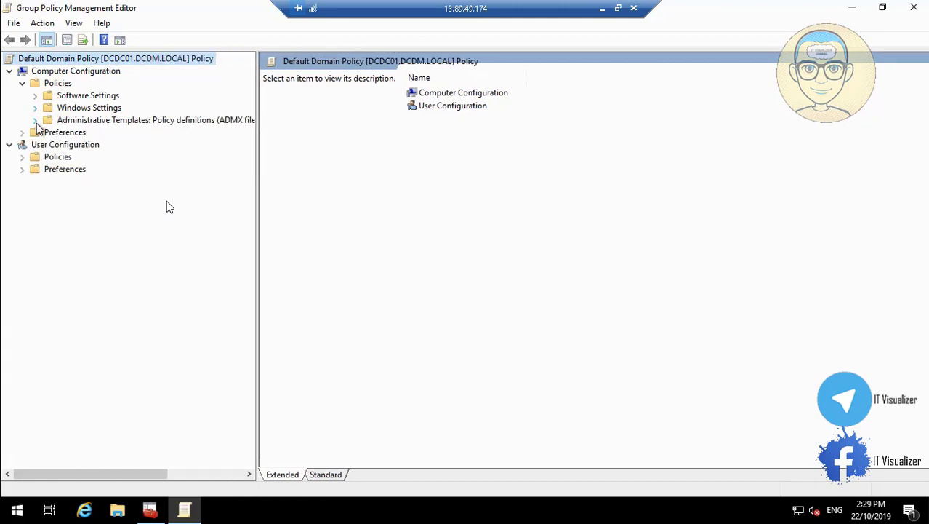
left_click(35, 120)
left_click(48, 158)
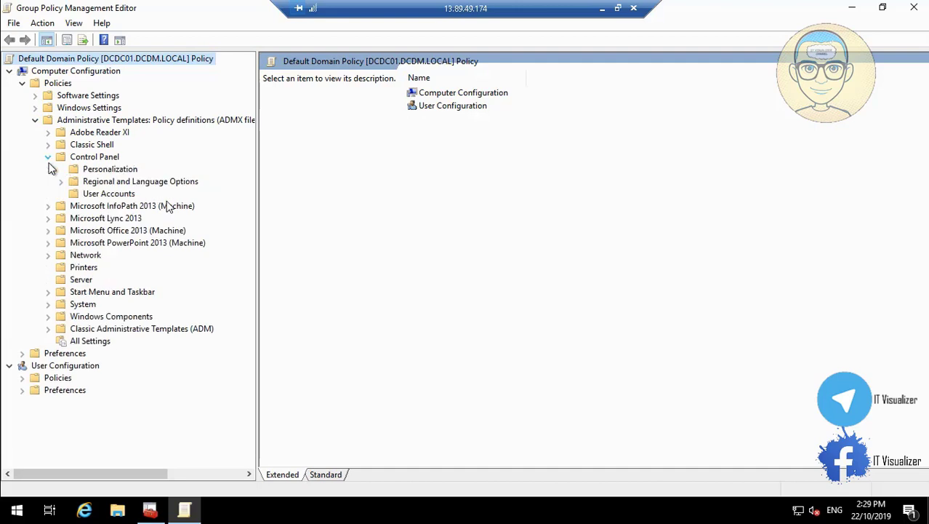
left_click(112, 172)
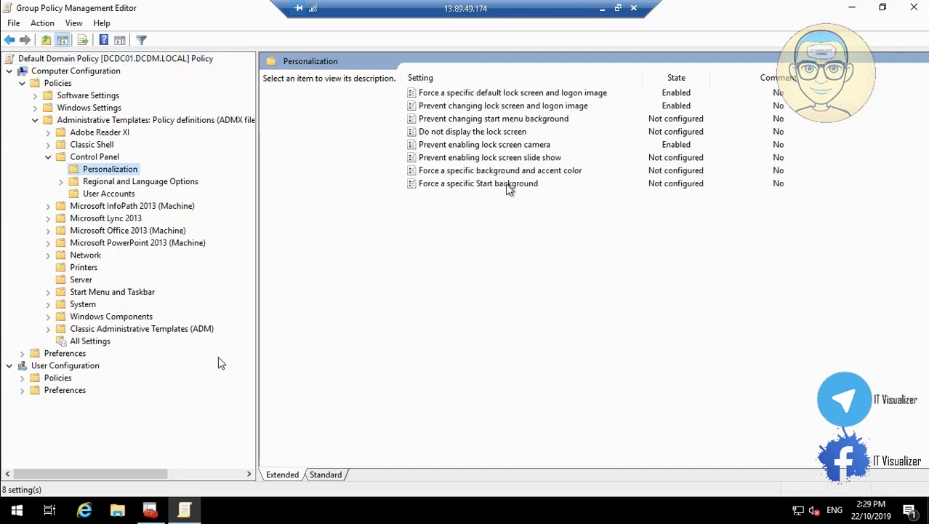
mouse_move(308, 512)
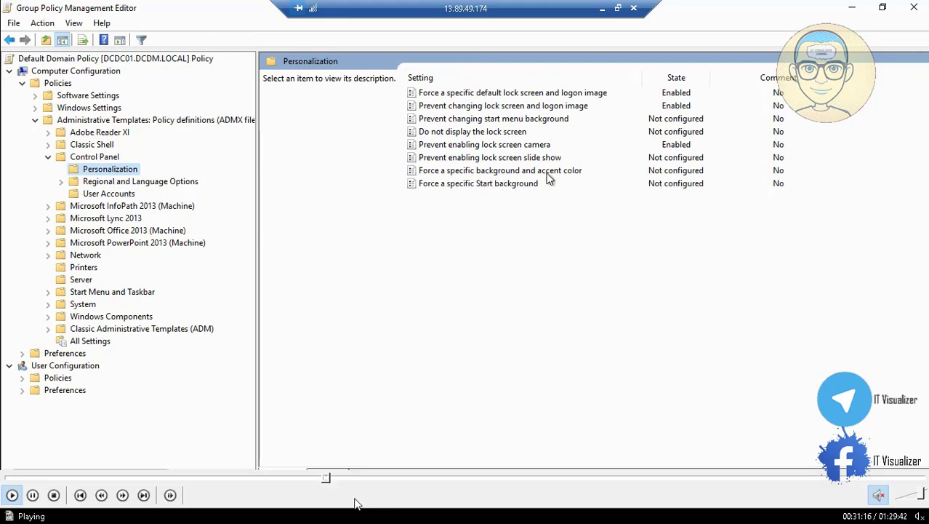
Close the Group Policy Management Editor, returning to the Default Domain Policy's scope in the console
left_click(329, 482)
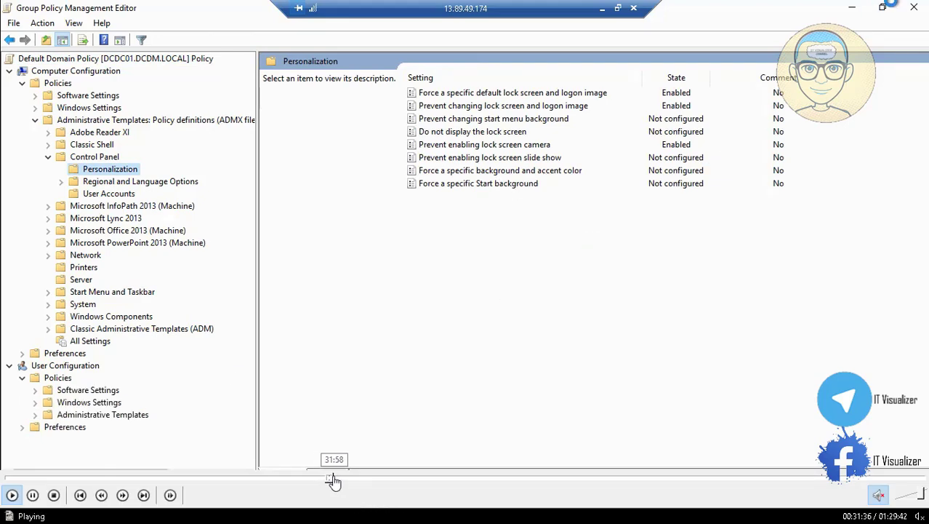
left_click(335, 481)
left_click(340, 481)
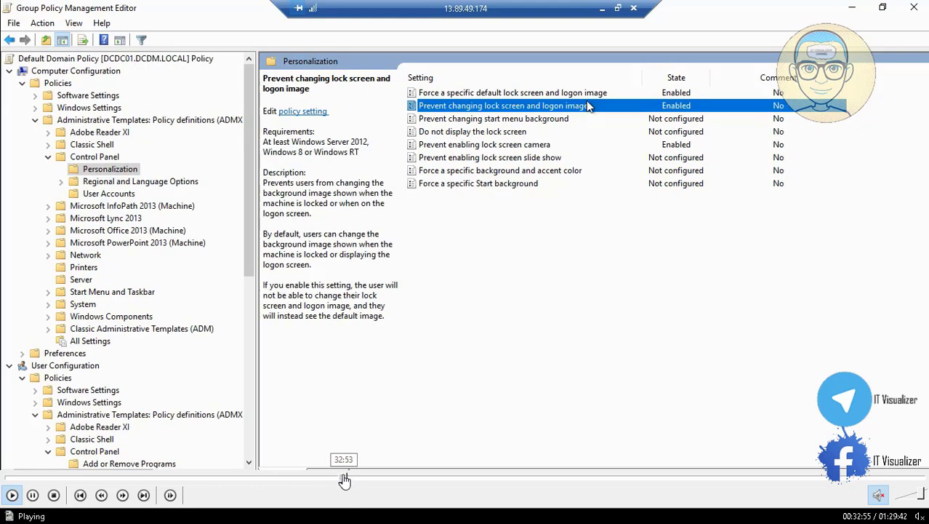
left_click(346, 480)
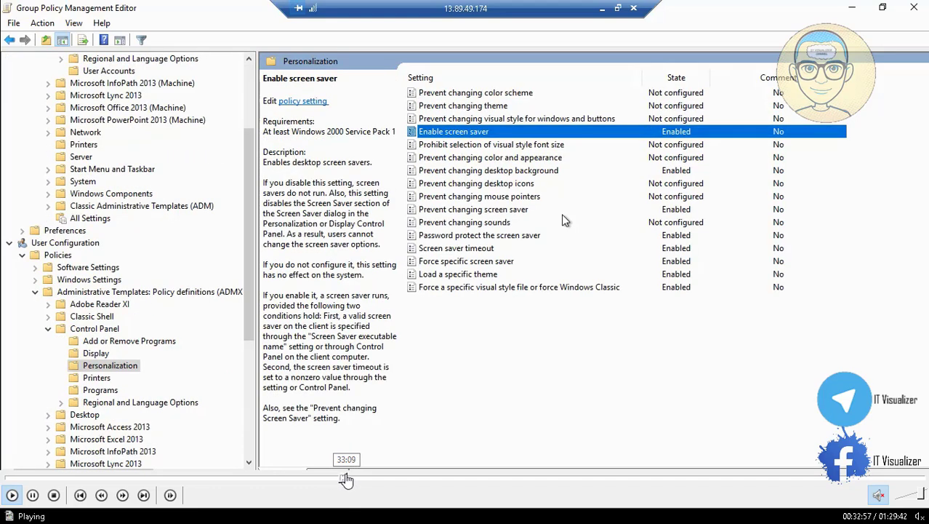
left_click(347, 480)
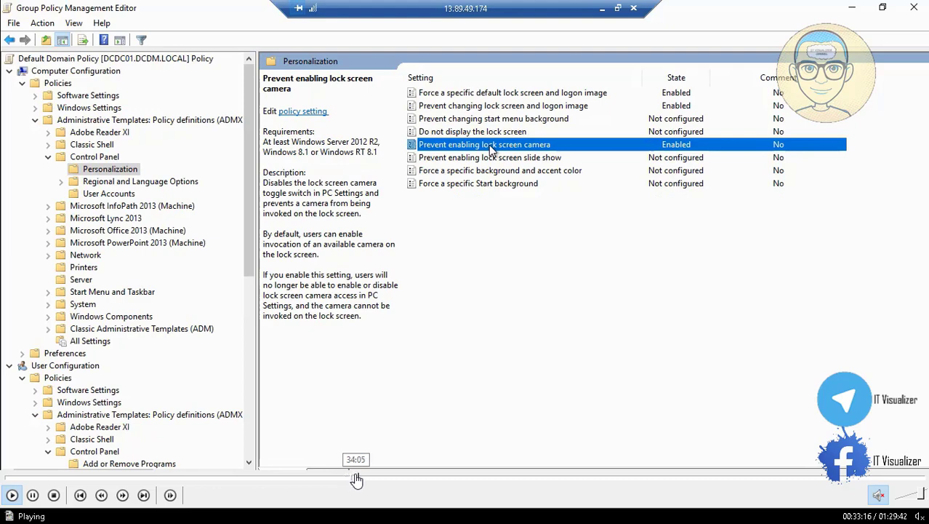
left_click(356, 480)
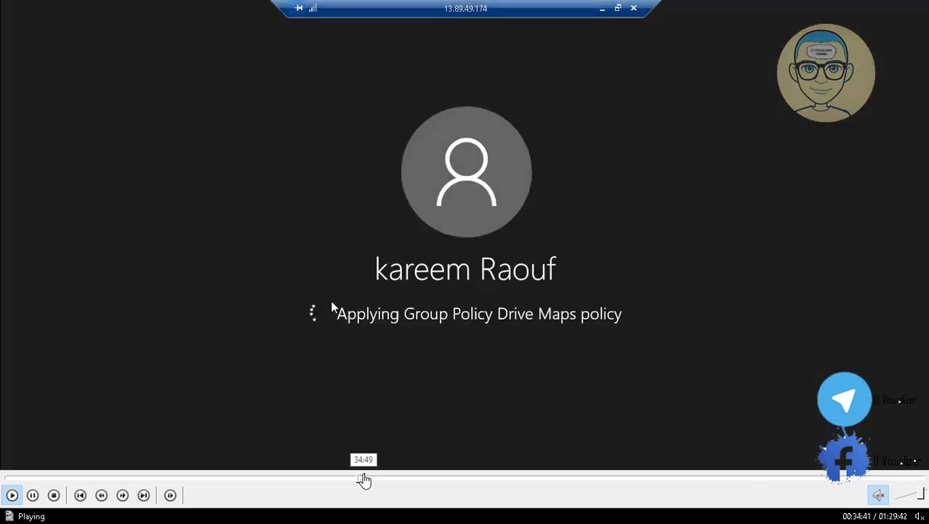
left_click(359, 480)
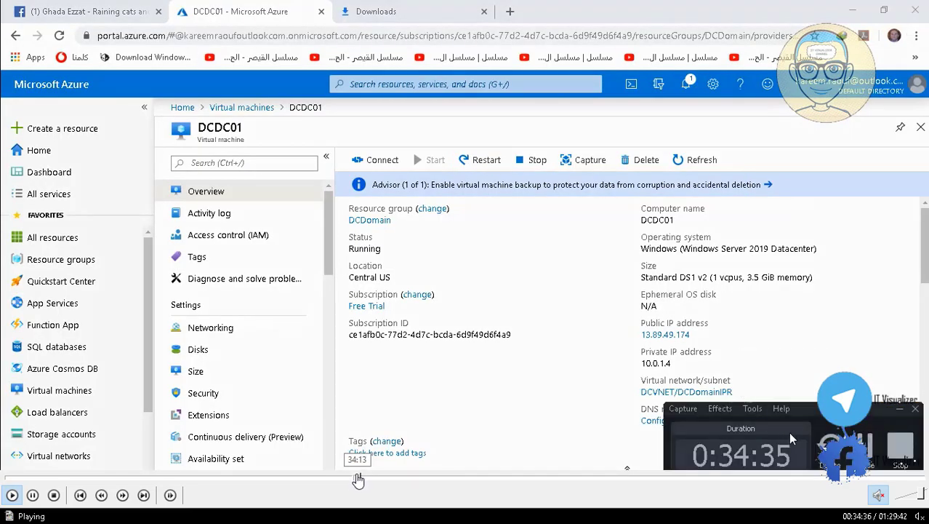
left_click(358, 480)
left_click(355, 480)
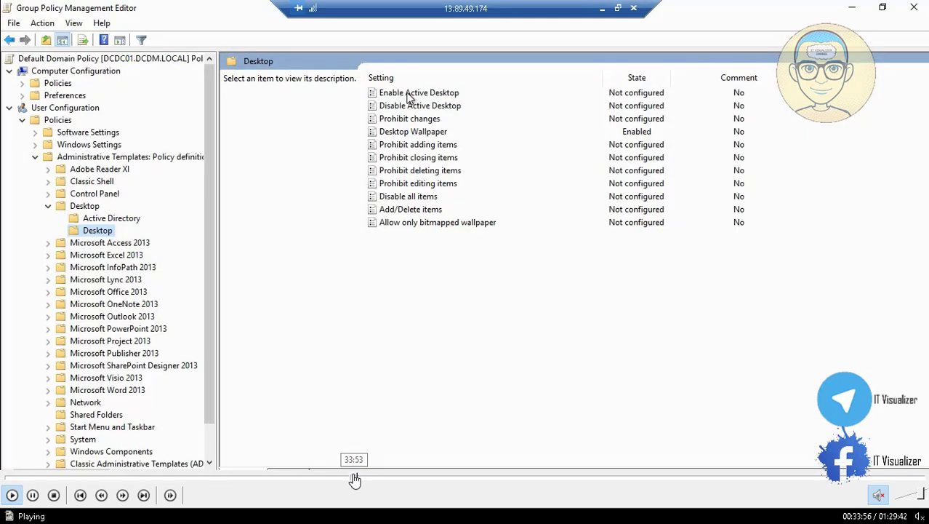
left_click(34, 494)
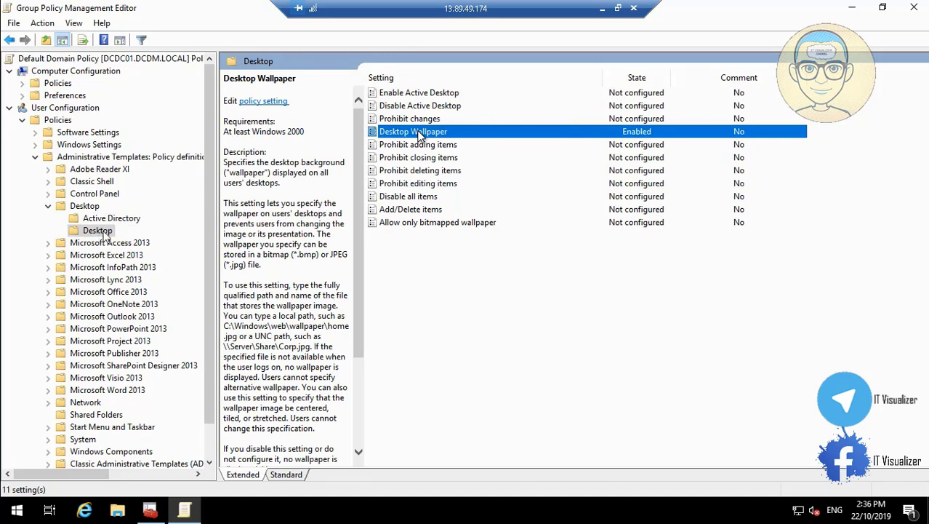
mouse_move(133, 474)
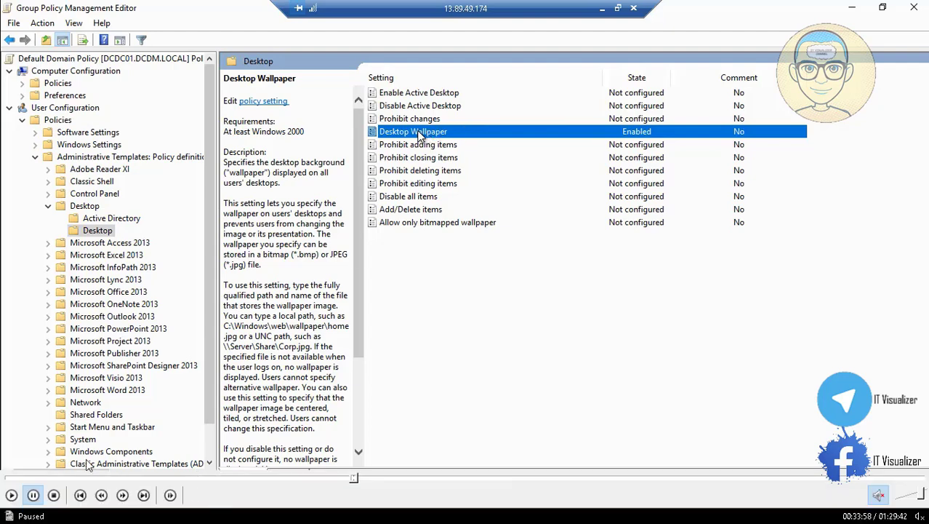
left_click(12, 495)
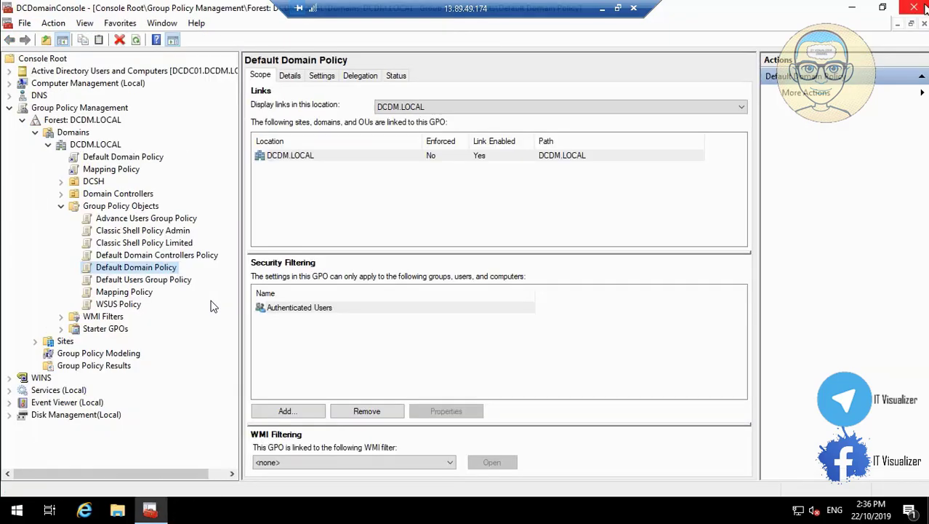
Close the Group Policy Management Console, saving its settings to DCDomainConsole.msc
mouse_move(273, 489)
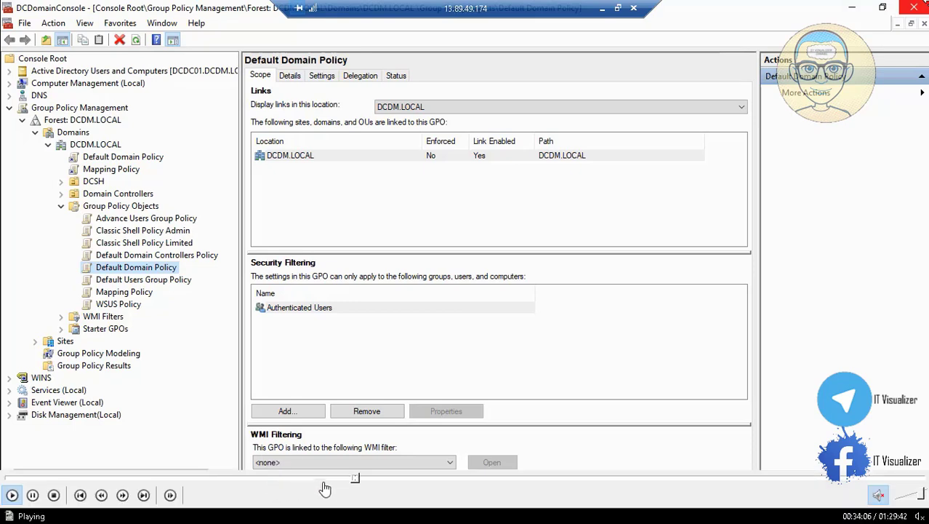
left_click(356, 478)
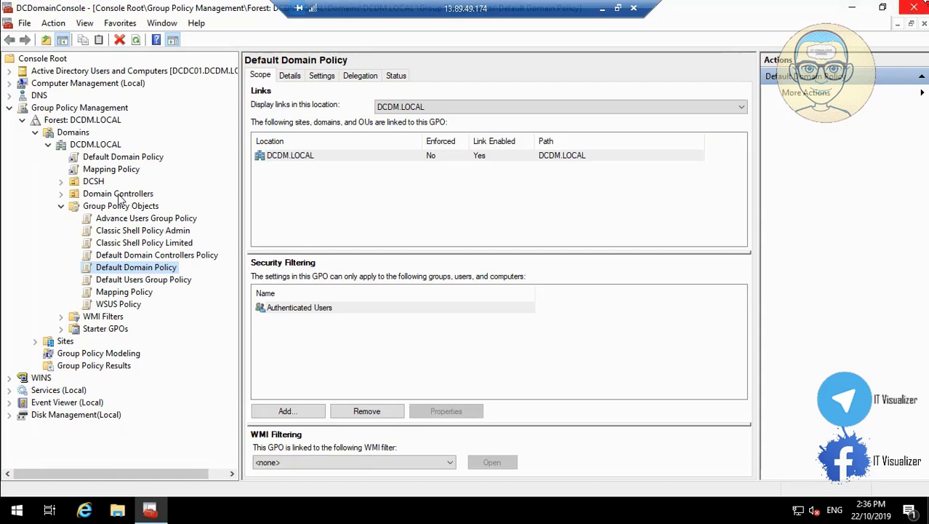
left_click(914, 7)
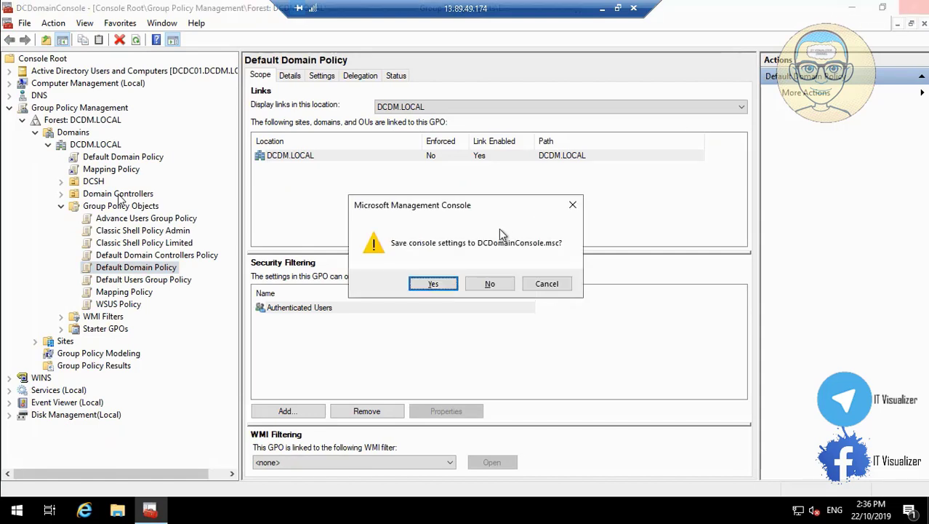
left_click(433, 283)
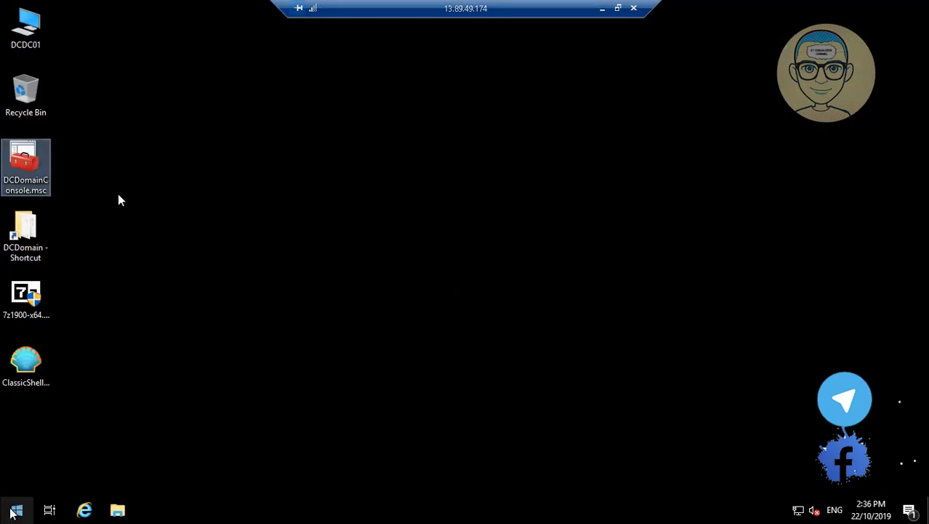
Disconnect the remote session and restart DCDC01 from its Azure page, confirming Yes
left_click(635, 8)
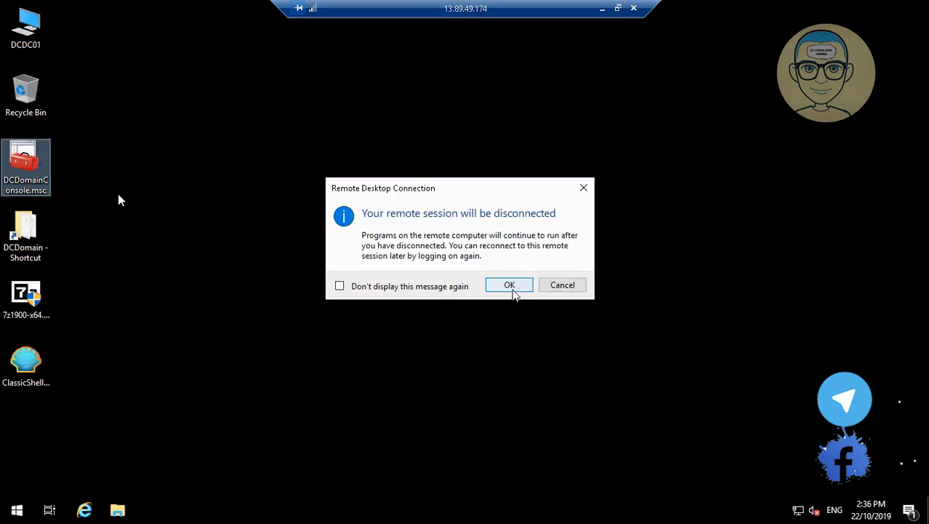
left_click(510, 285)
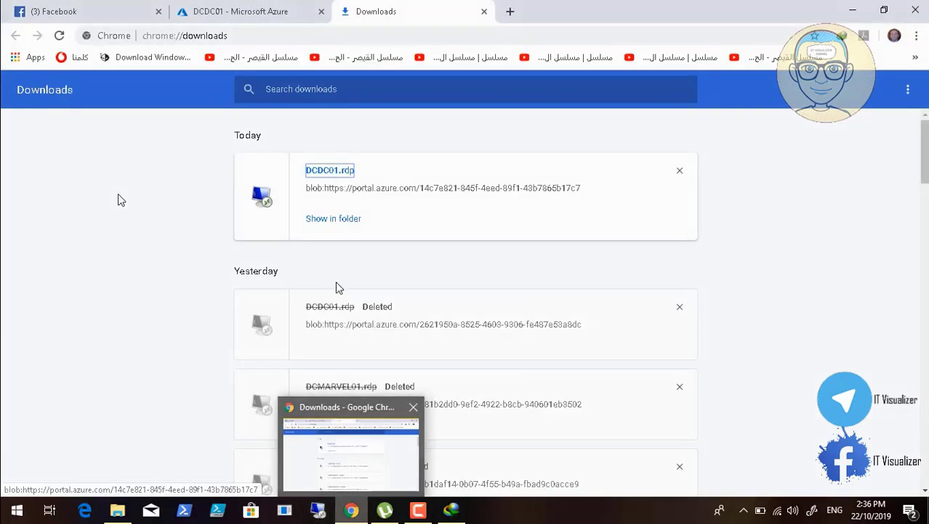
left_click(254, 14)
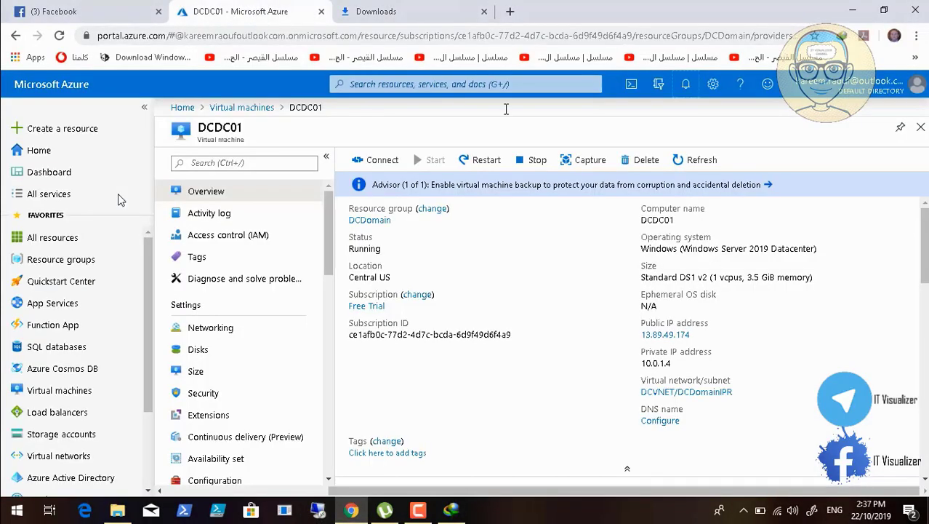
left_click(485, 160)
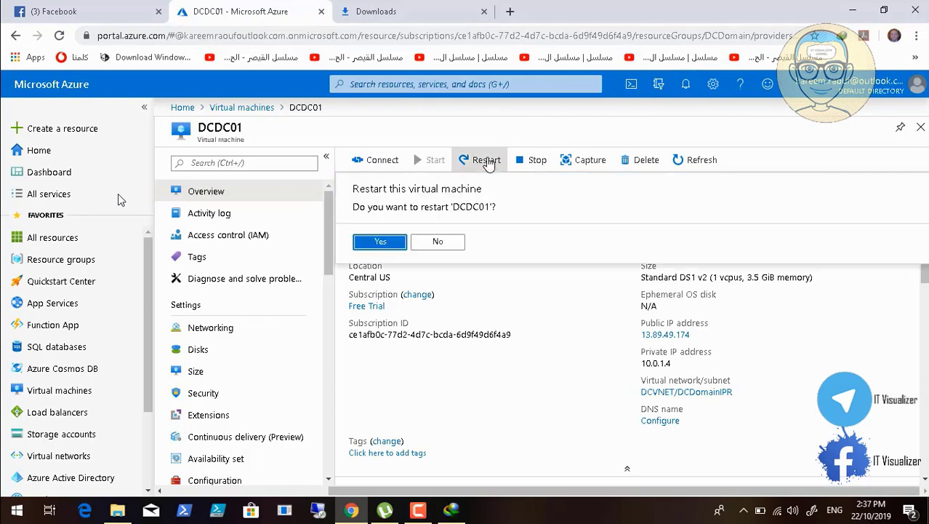
left_click(377, 246)
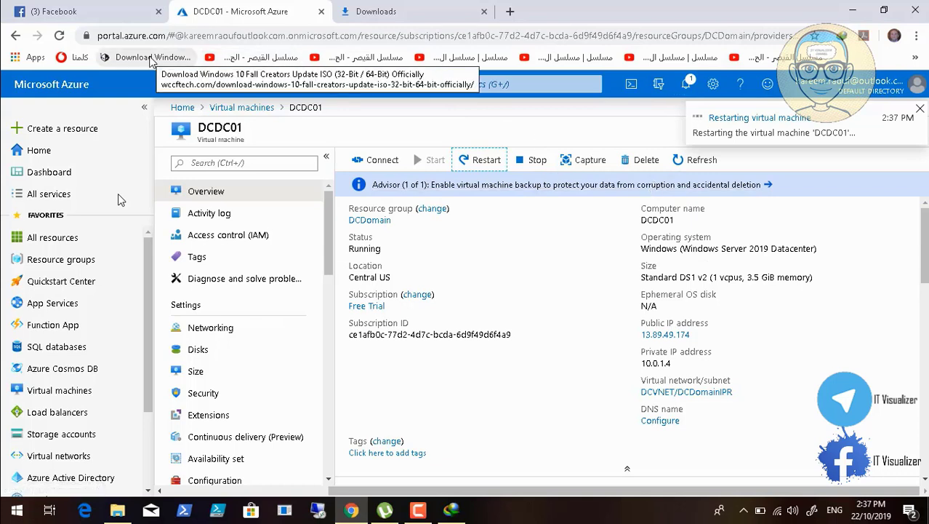
Return to the 13.89.49.174 remote session, now showing the DC Comics Studios logon notice
left_click(418, 510)
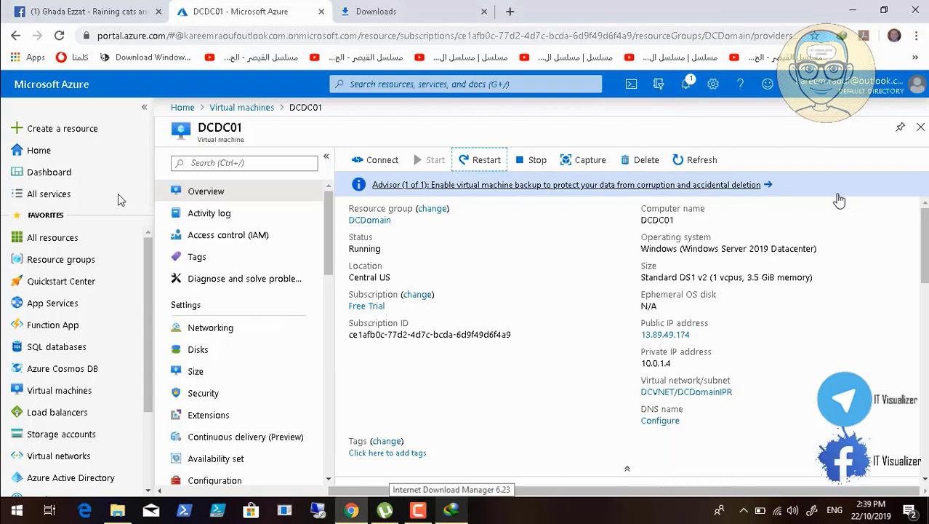
left_click(916, 35)
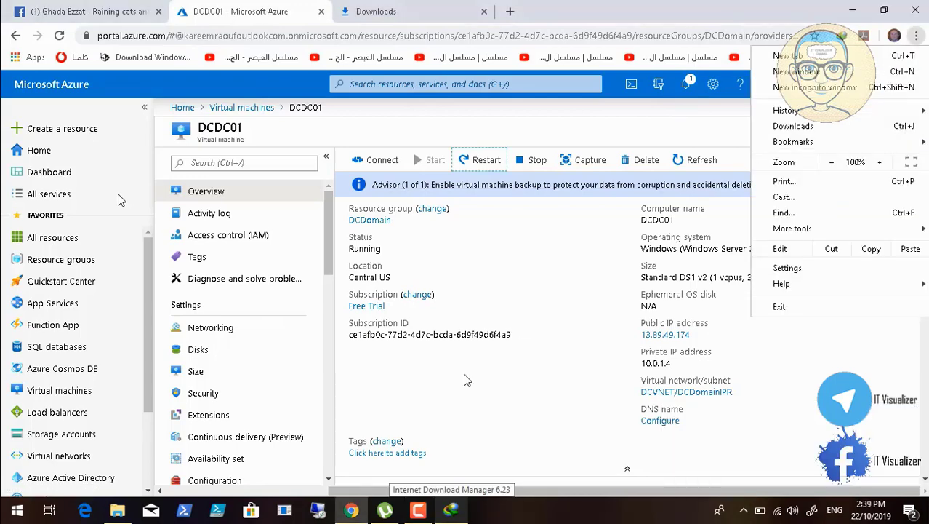
left_click(418, 510)
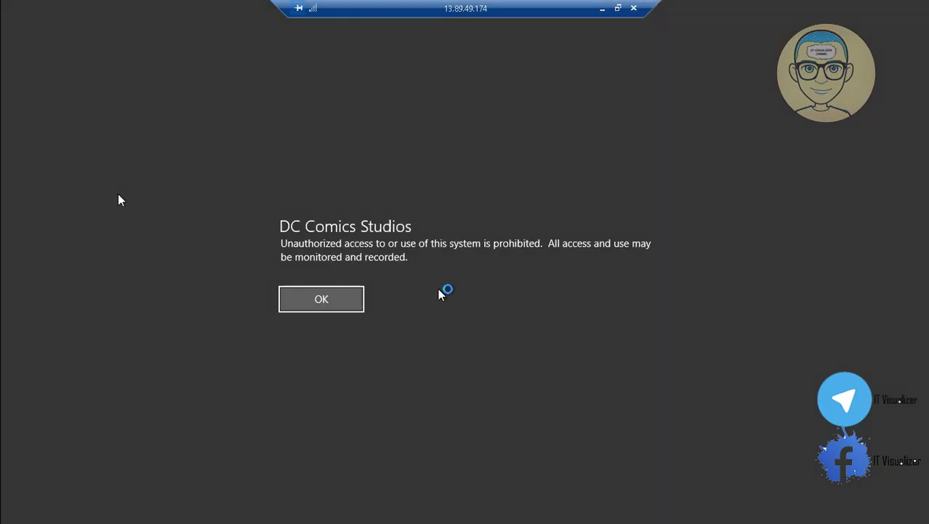
Acknowledge the logon notice, check the restarted server's desktop, and minimize the RDP session
left_click(331, 303)
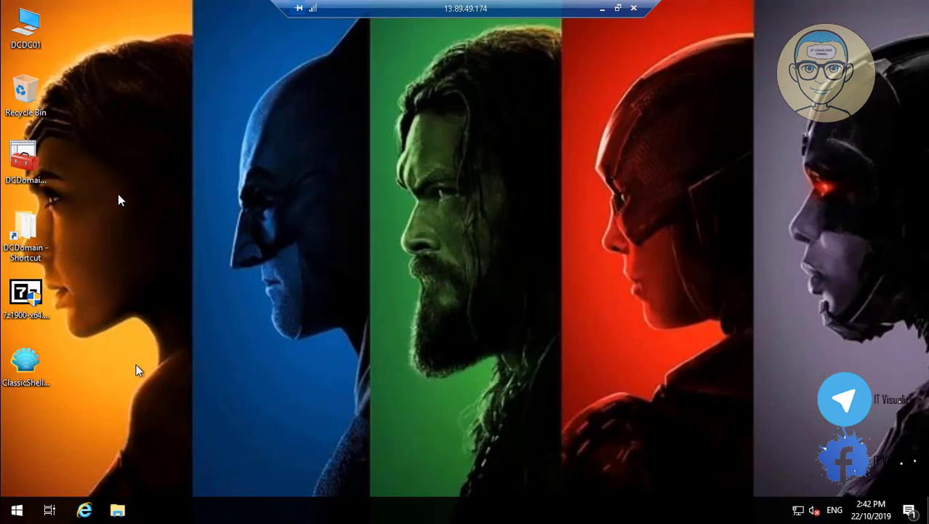
left_click(11, 516)
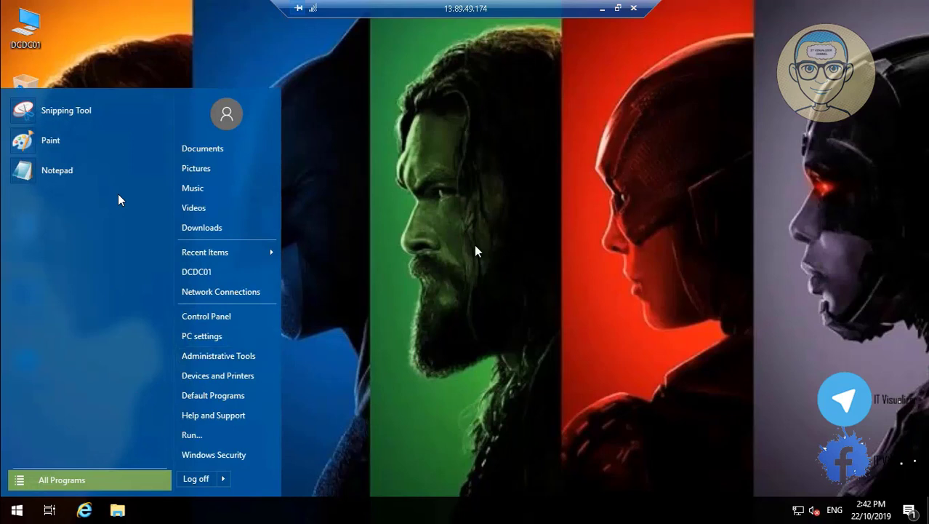
left_click(477, 251)
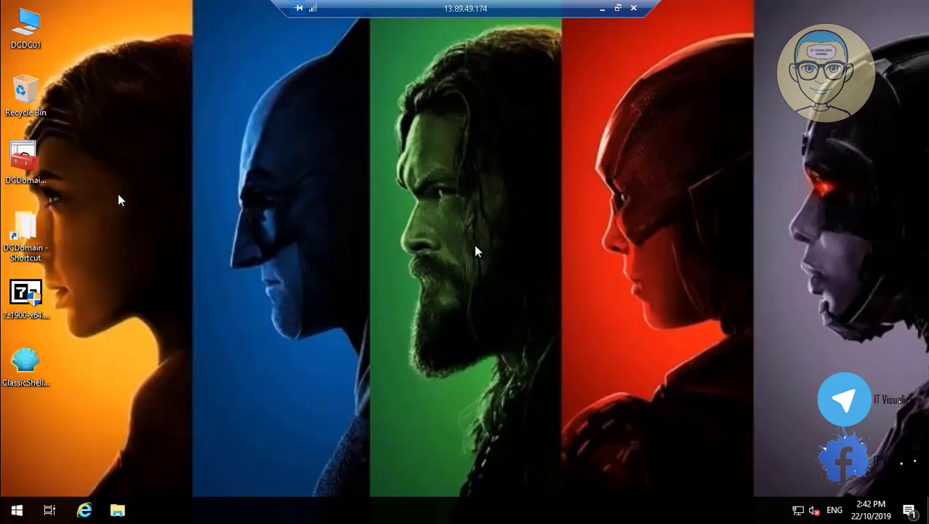
left_click(603, 9)
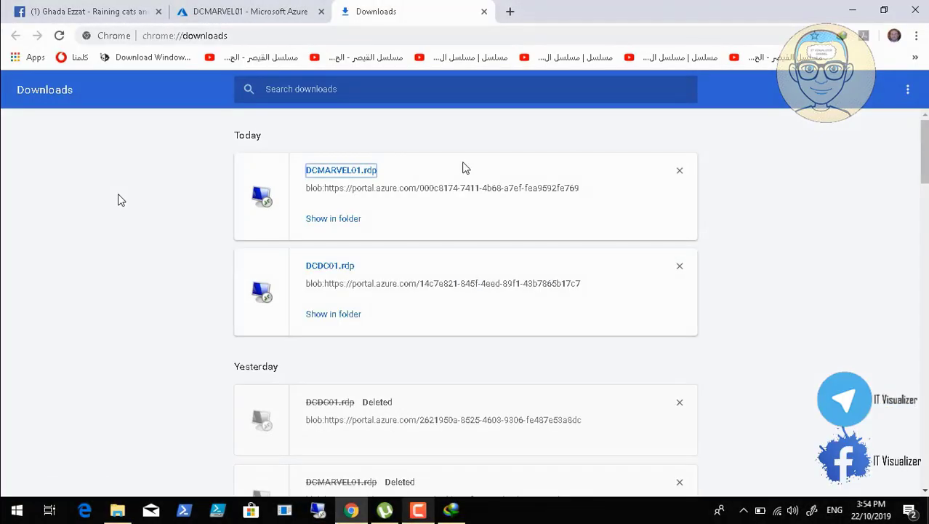
Go from the DCMARVEL01 page back to the Virtual machines list and choose + Add
left_click(240, 12)
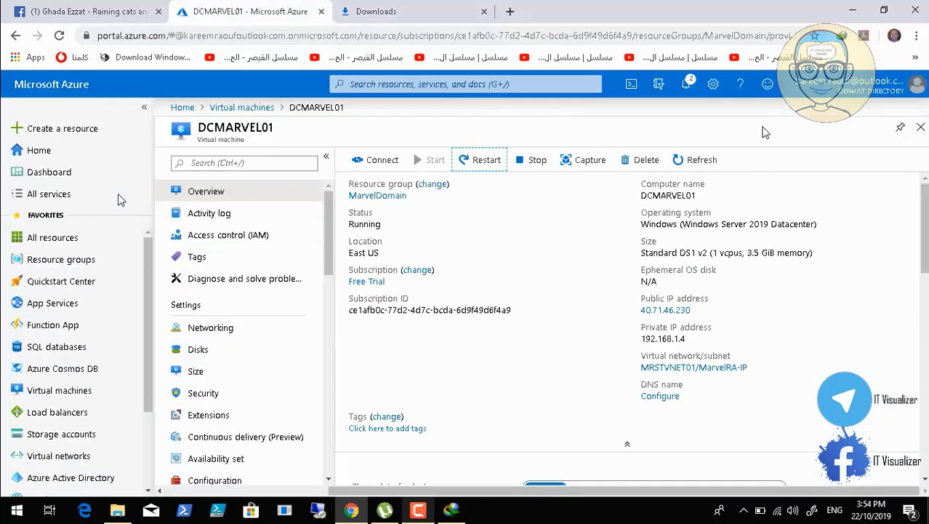
left_click(919, 128)
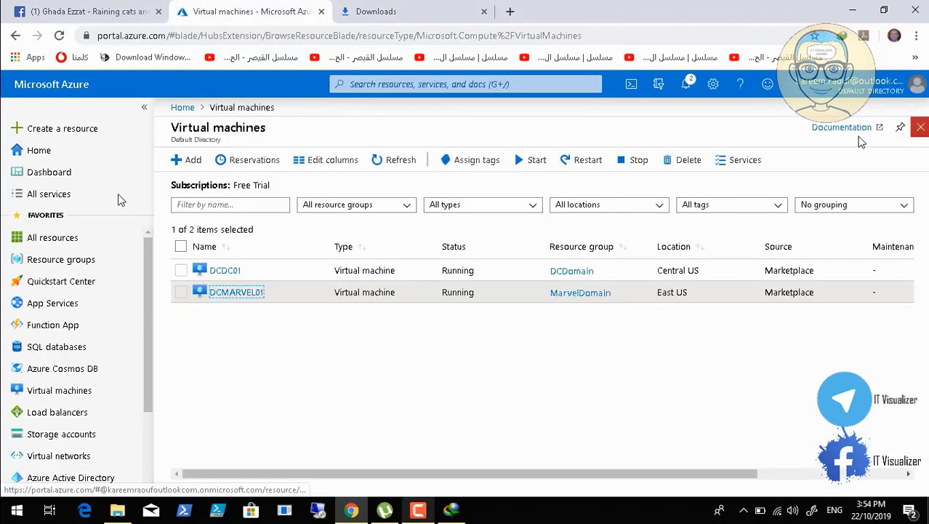
left_click(187, 160)
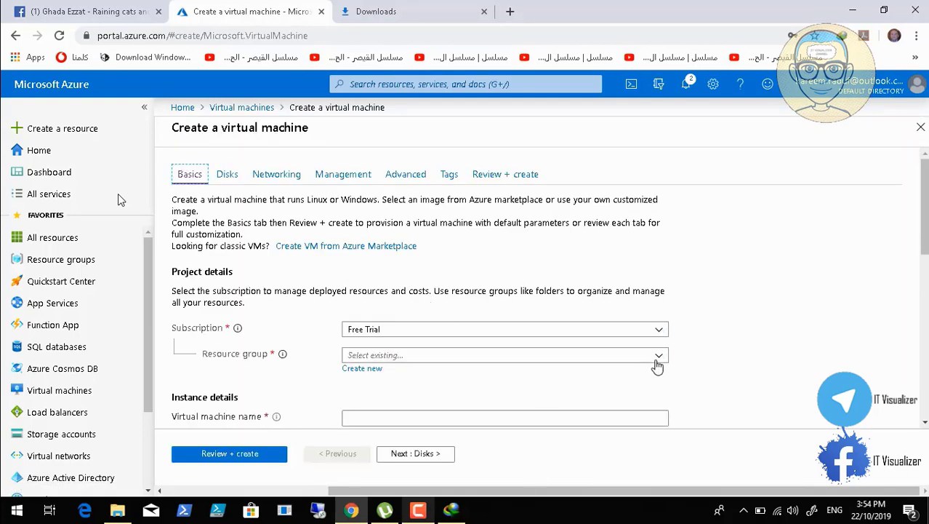
Put the new VM in resource group DCDomain and name it DCDC02
left_click(658, 360)
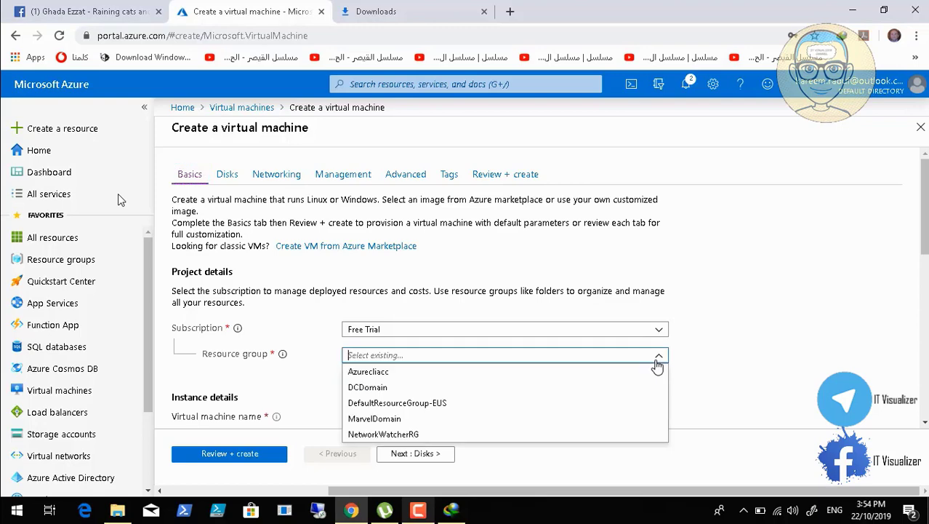
left_click(407, 387)
left_click(925, 423)
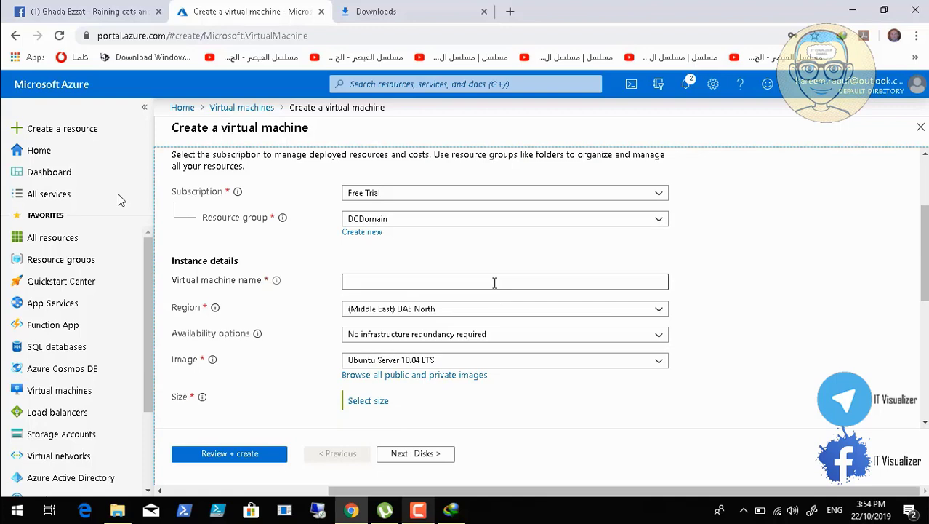
left_click(494, 283)
type("DC")
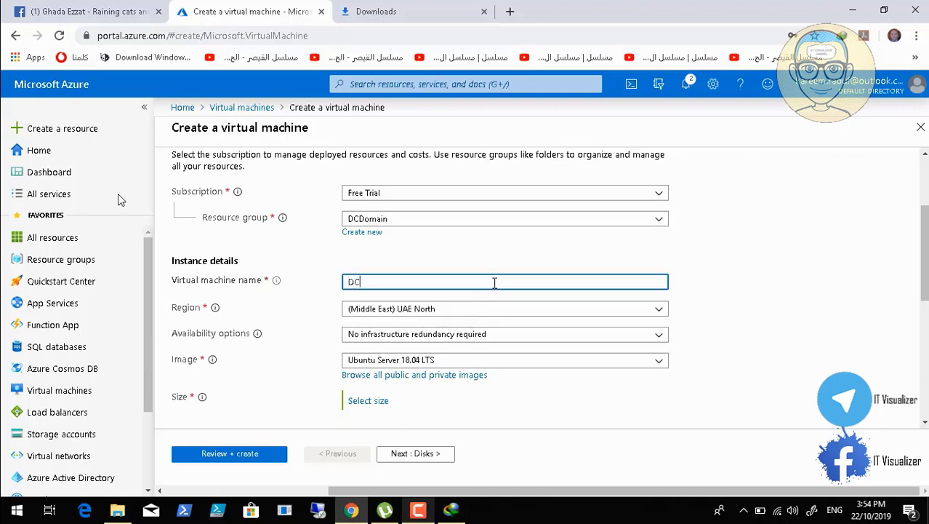
type("DC02")
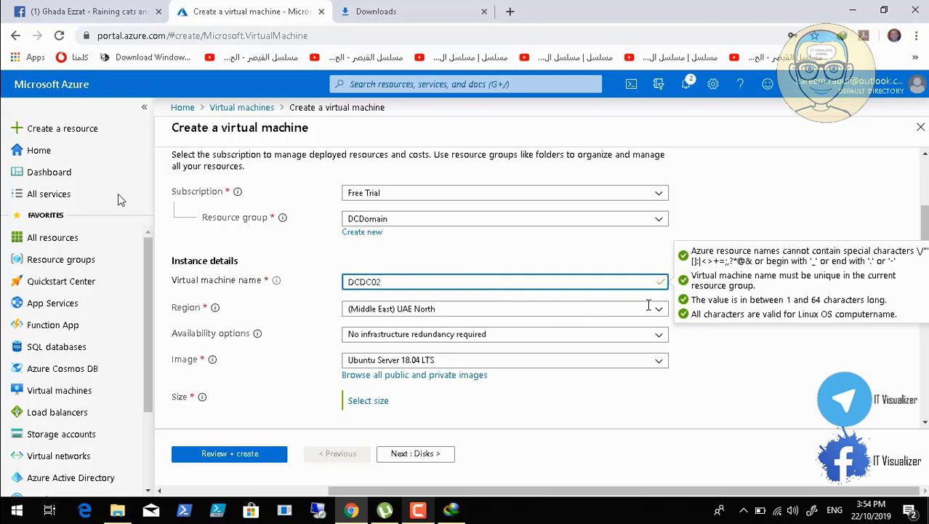
Set region (US) Central US and availability set DCDomainAZS
left_click(659, 311)
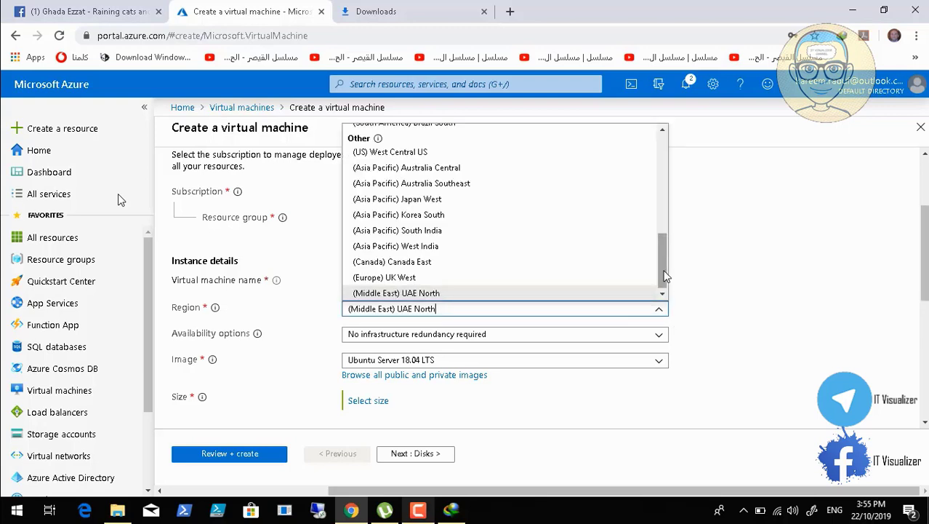
left_click_drag(666, 276, 664, 142)
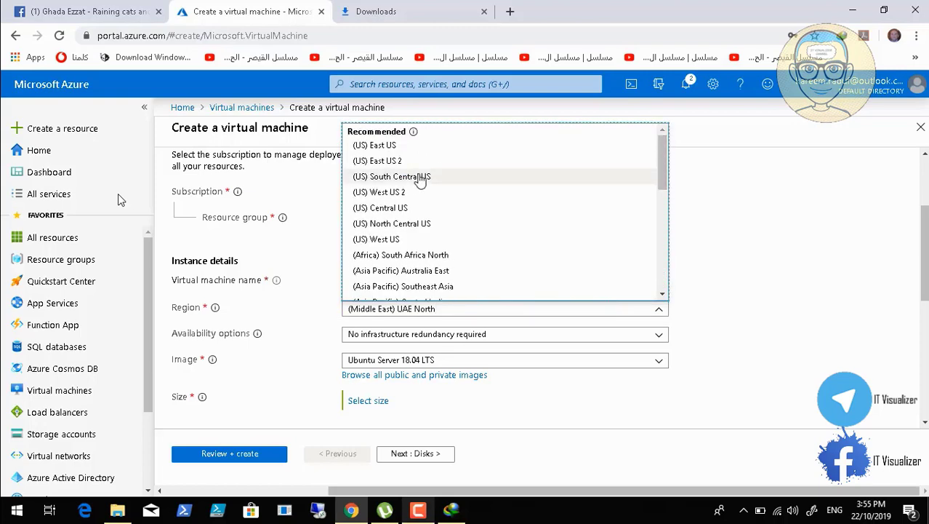
left_click(403, 208)
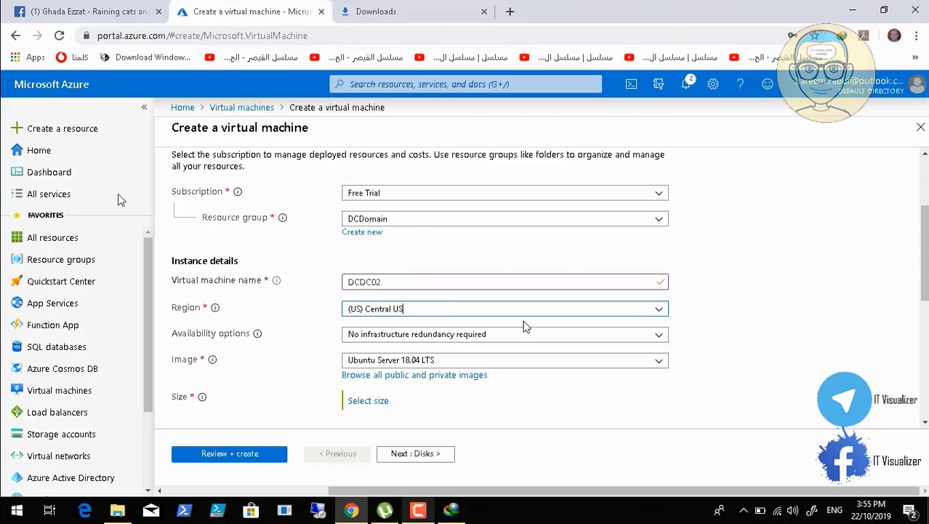
left_click(658, 338)
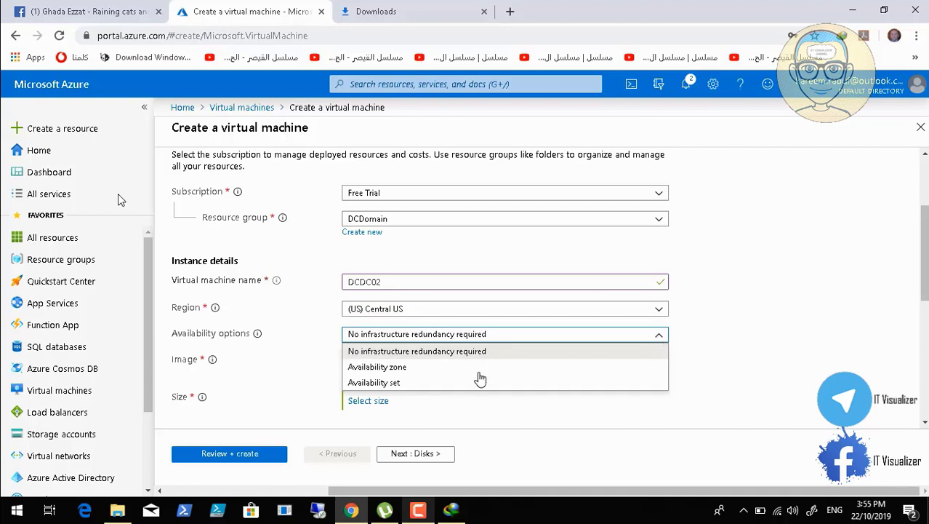
left_click(447, 387)
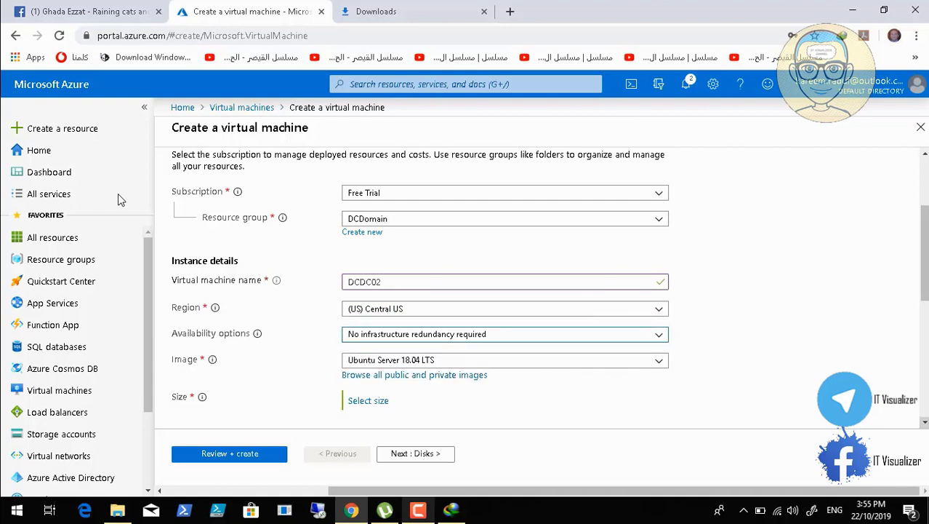
scroll(712, 310, "down", 1)
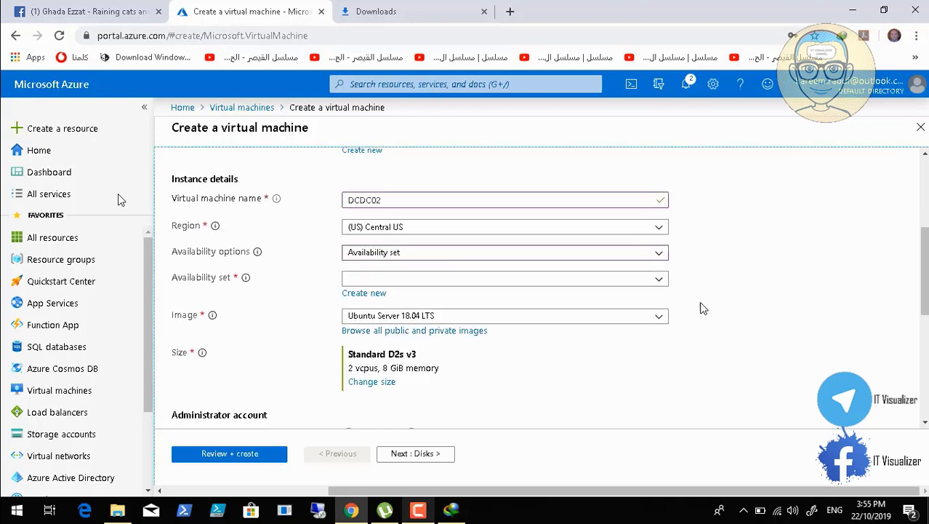
left_click(656, 280)
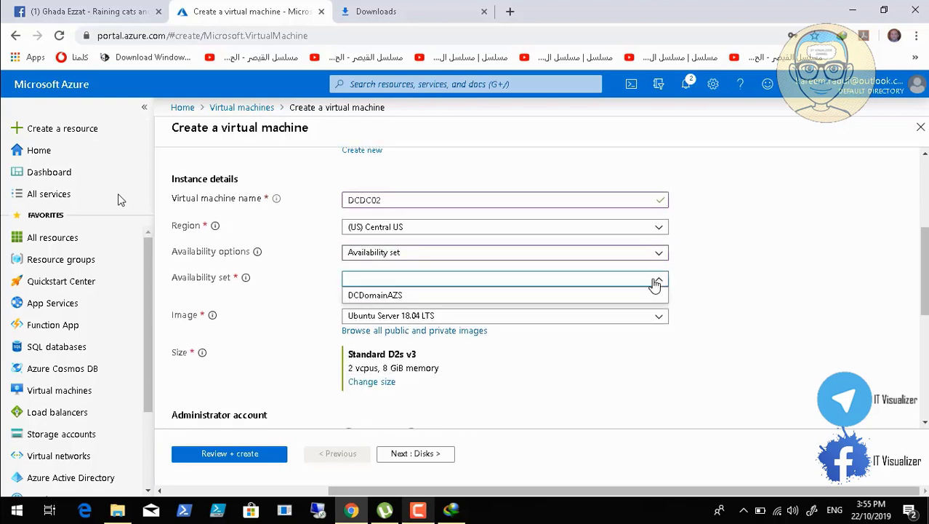
left_click(502, 294)
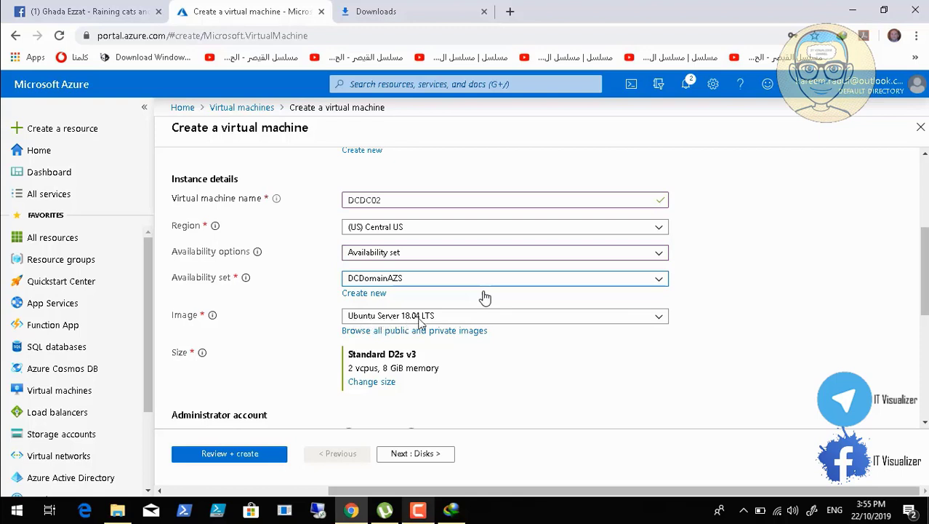
Review the DCDomainAZS size warning: supported DS-series sizes exclude Standard D2s v3
mouse_move(27, 518)
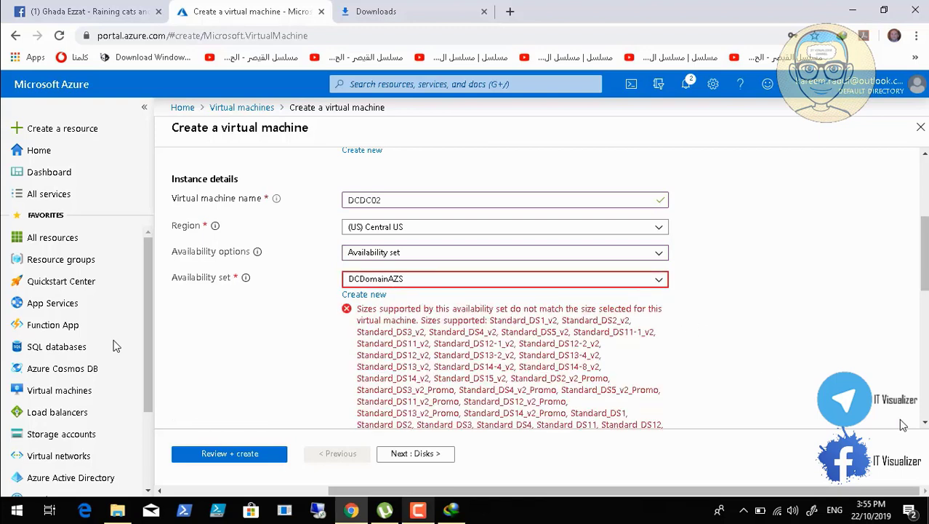
Choose Windows Server 2019 Datacenter as DCDC02's image
scroll(926, 425, "down", 2)
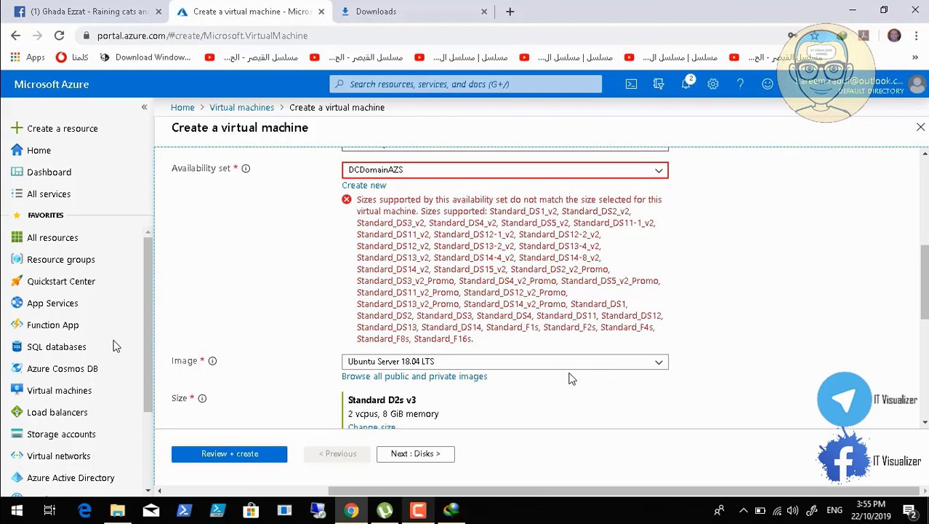
left_click(656, 366)
left_click(474, 286)
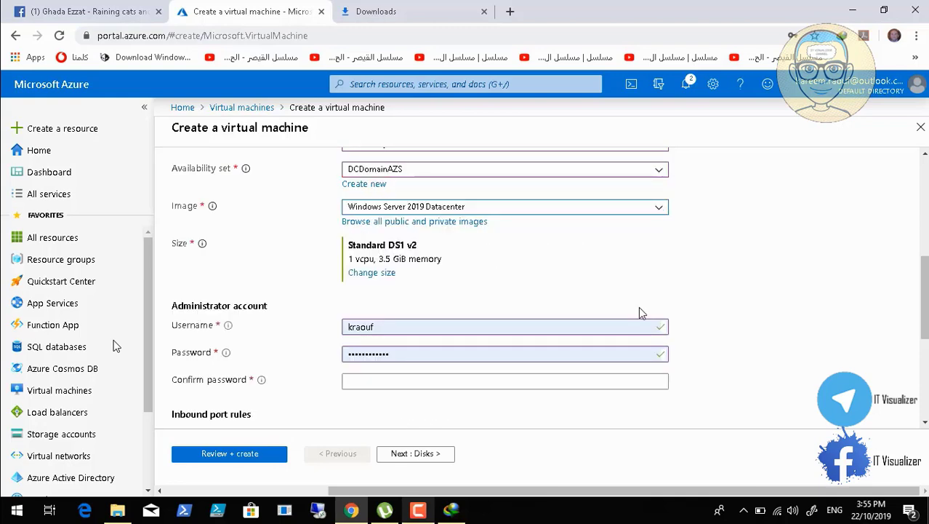
Fill the password confirmation field with the saved administrator password
left_click(384, 379)
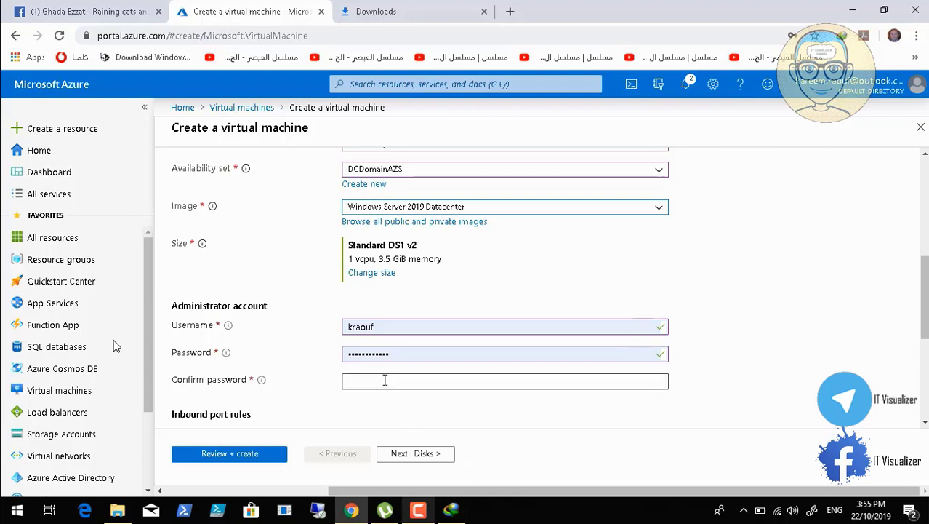
left_click(384, 409)
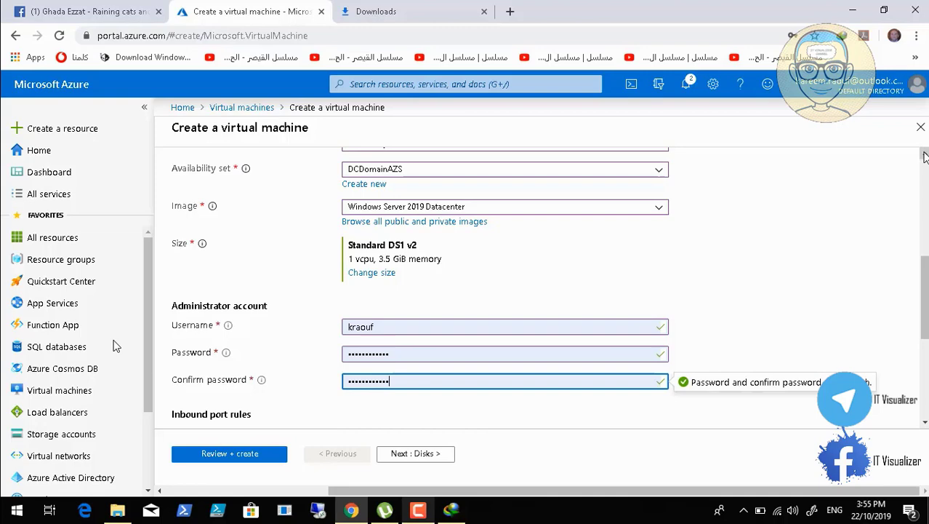
scroll(923, 156, "up", 3)
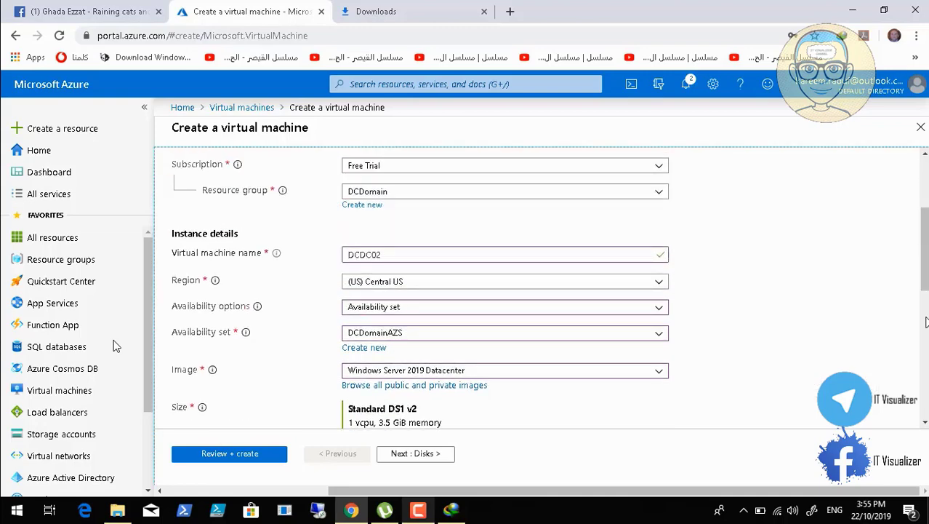
Allow selected inbound ports HTTP (80), HTTPS (443), SSH (22) and RDP (3389)
left_click(925, 422)
scroll(925, 423, "down", 3)
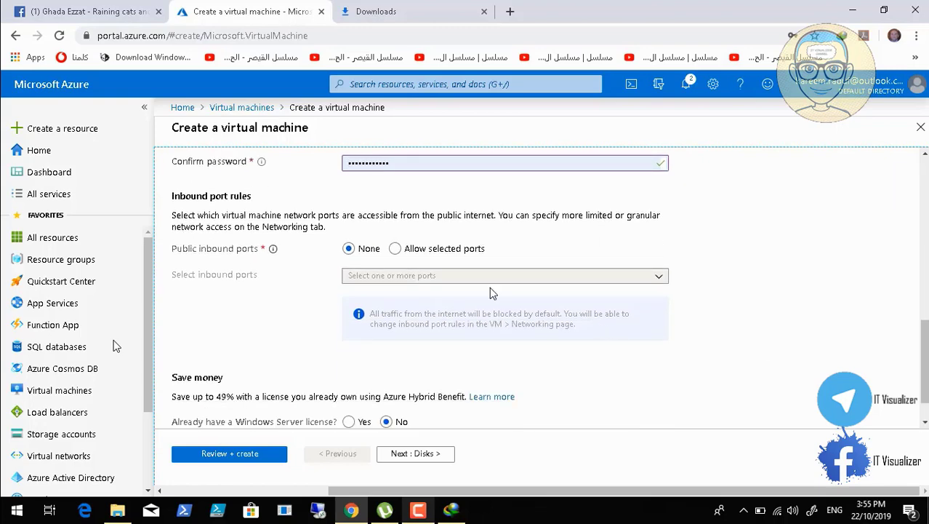
left_click(395, 248)
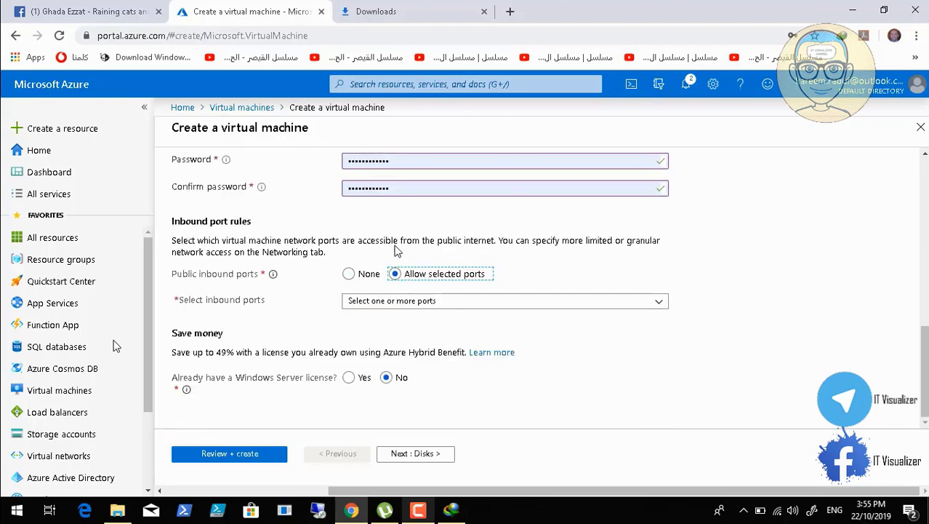
left_click(420, 300)
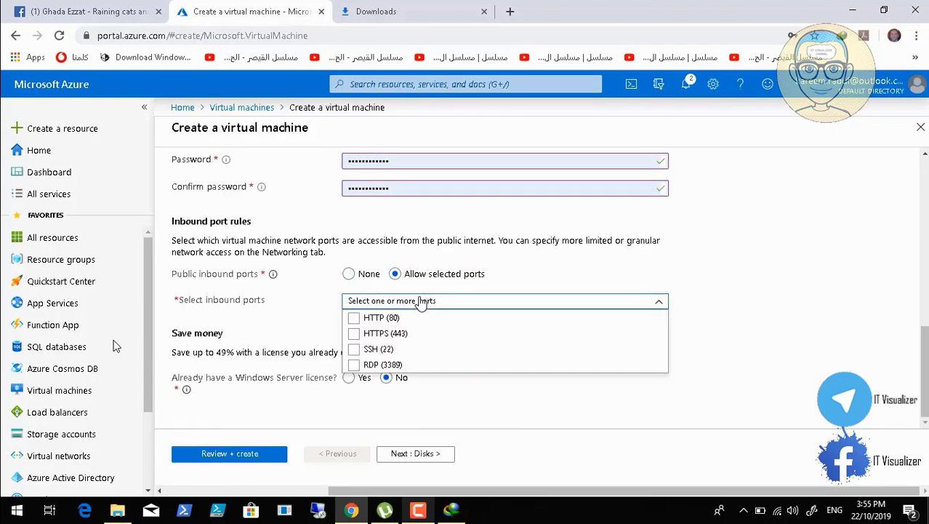
left_click(356, 322)
left_click(439, 303)
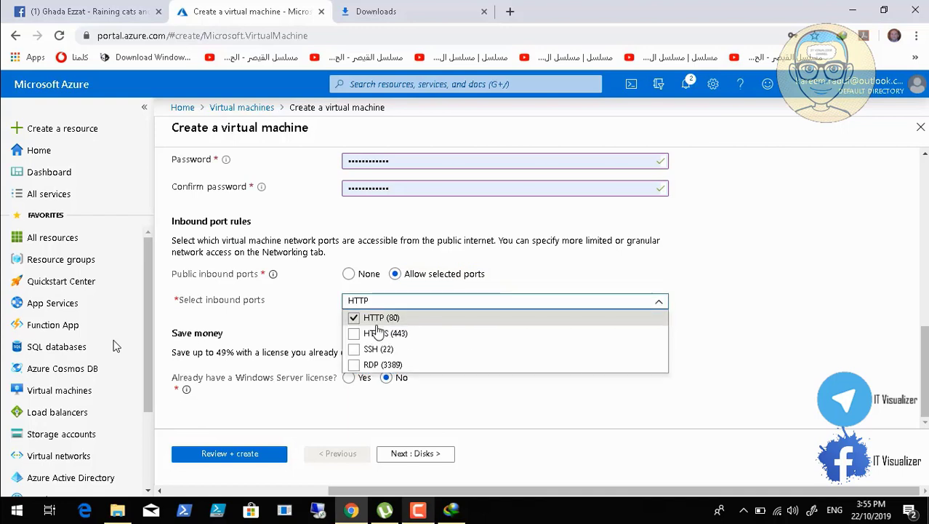
left_click(363, 333)
left_click(359, 349)
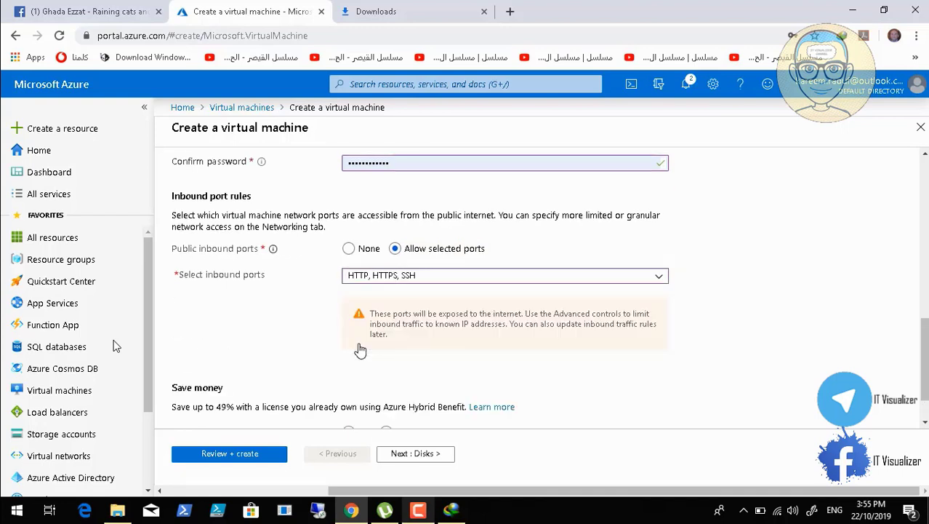
left_click(413, 280)
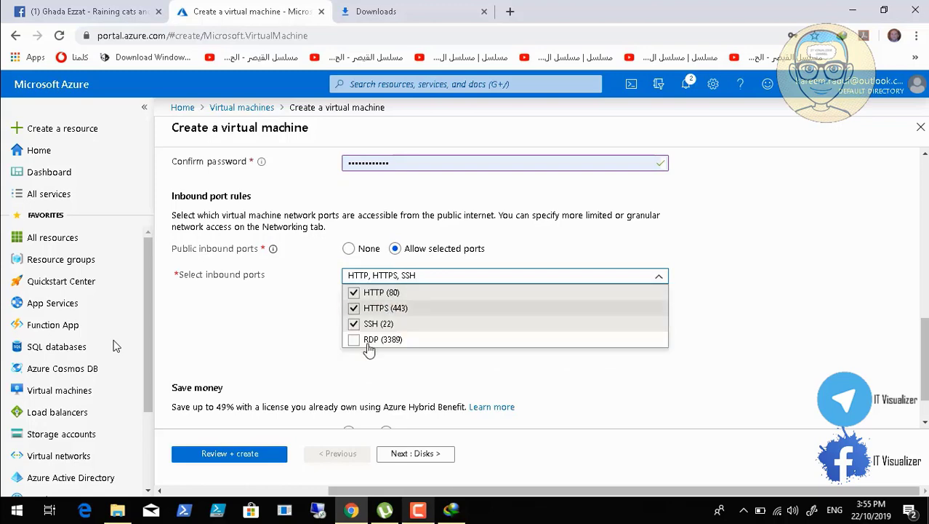
left_click(354, 340)
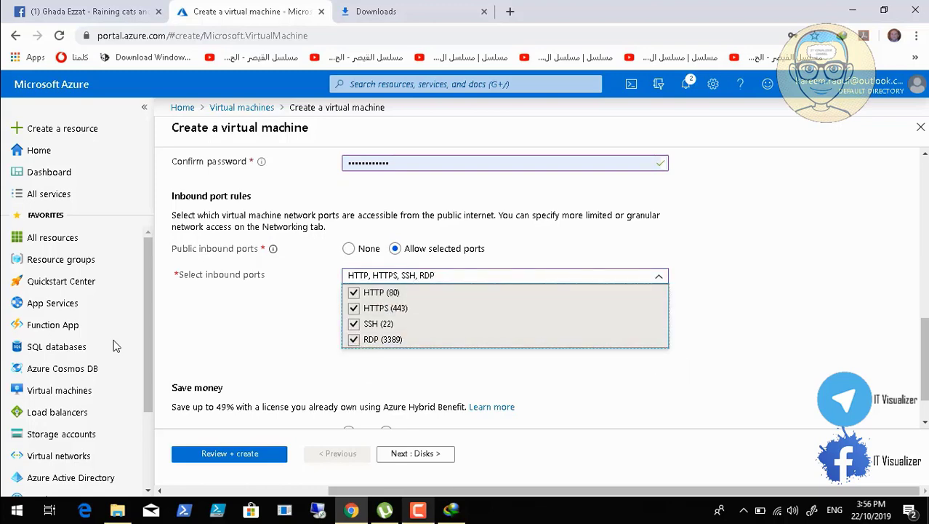
key("Escape")
scroll(924, 427, "down", 1)
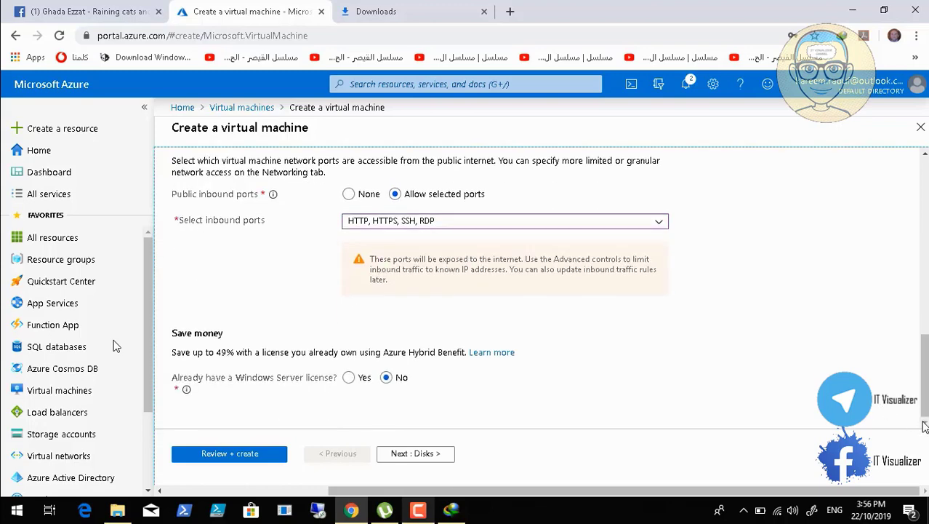
Advance to the Disks page and begin a new data disk, DCDC02_DataDisk_0
left_click(430, 454)
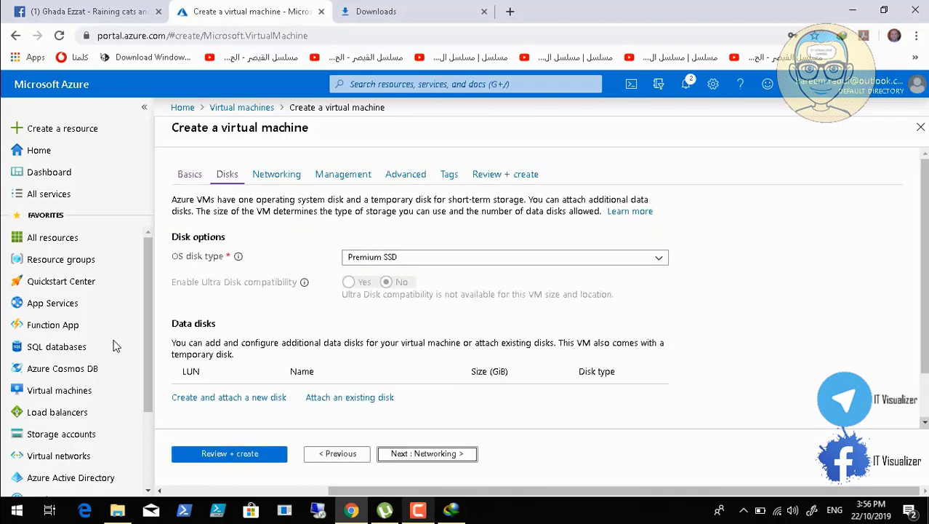
scroll(924, 424, "down", 1)
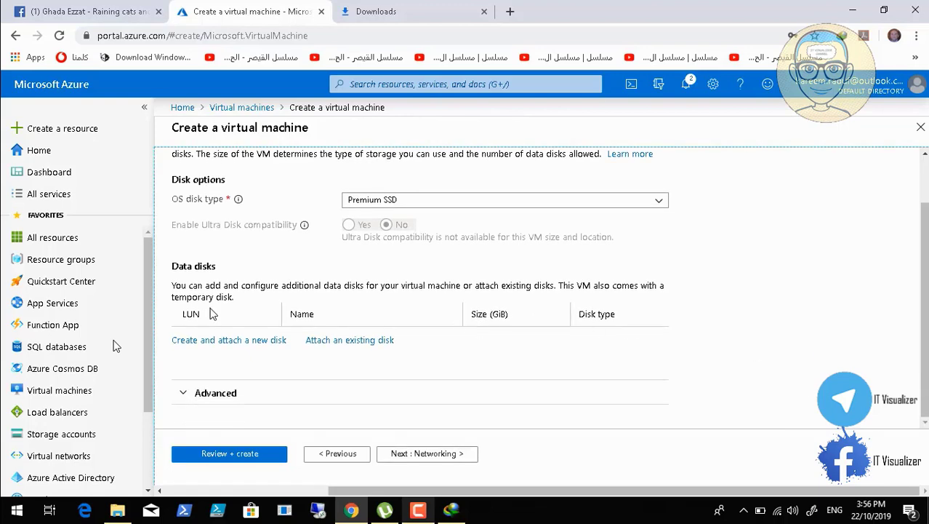
left_click(244, 340)
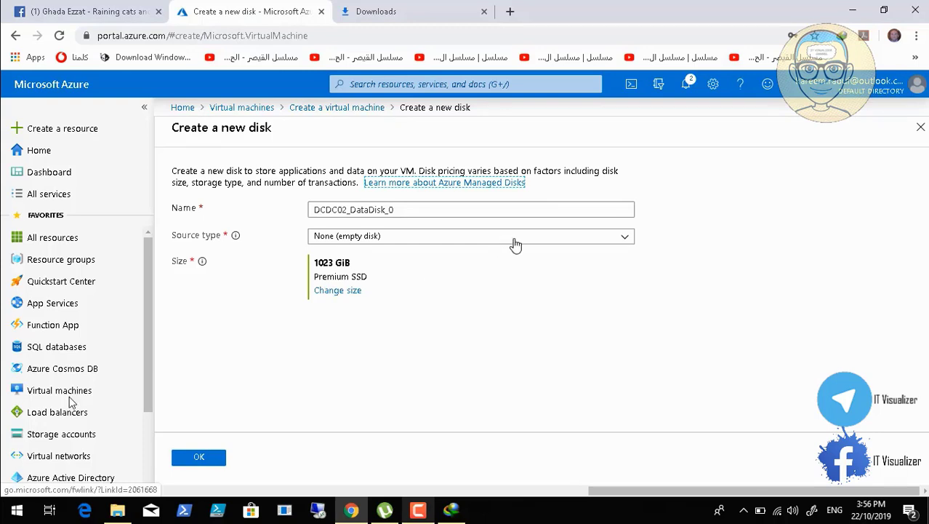
Bring up the Premium SSD size list (32–16384 GiB) for DCDC02_DataDisk_0
left_click(32, 495)
left_click(12, 495)
left_click(13, 495)
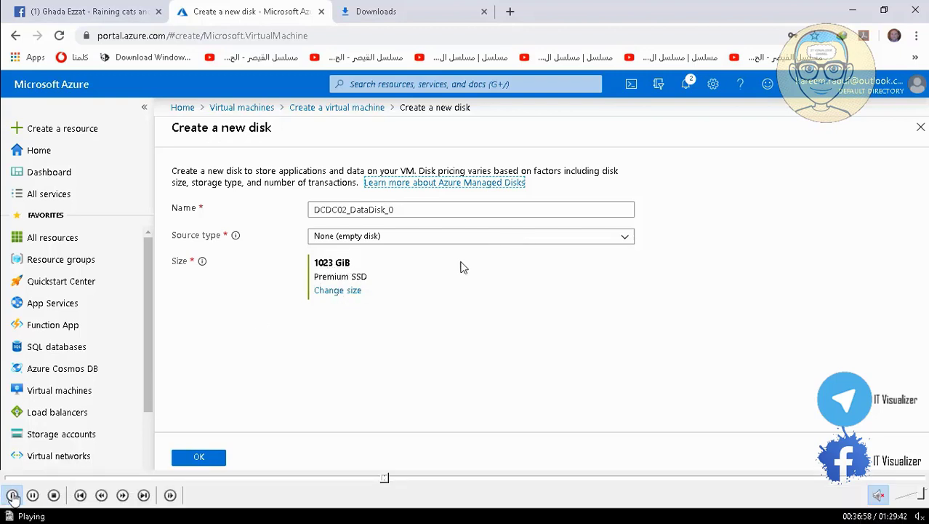
left_click(338, 291)
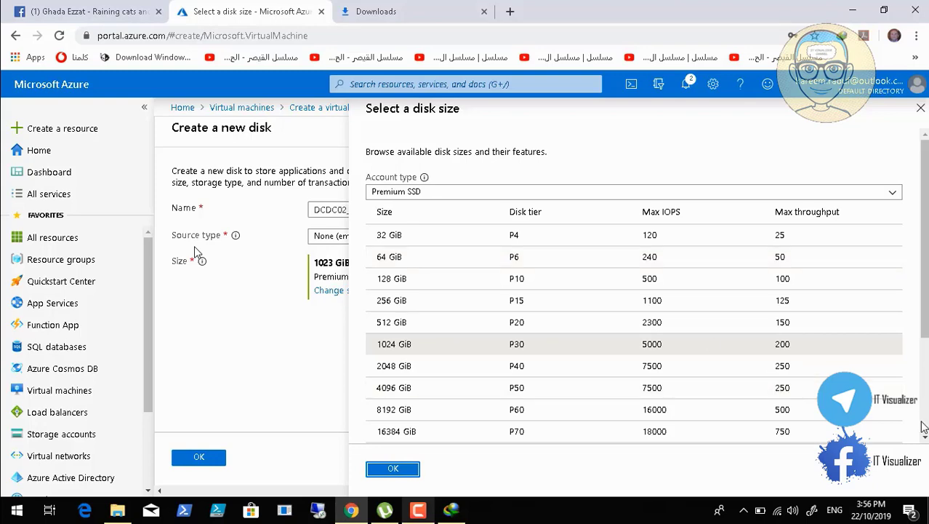
Replace the 1023 GiB custom disk size with 20 GiB
scroll(923, 426, "down", 2)
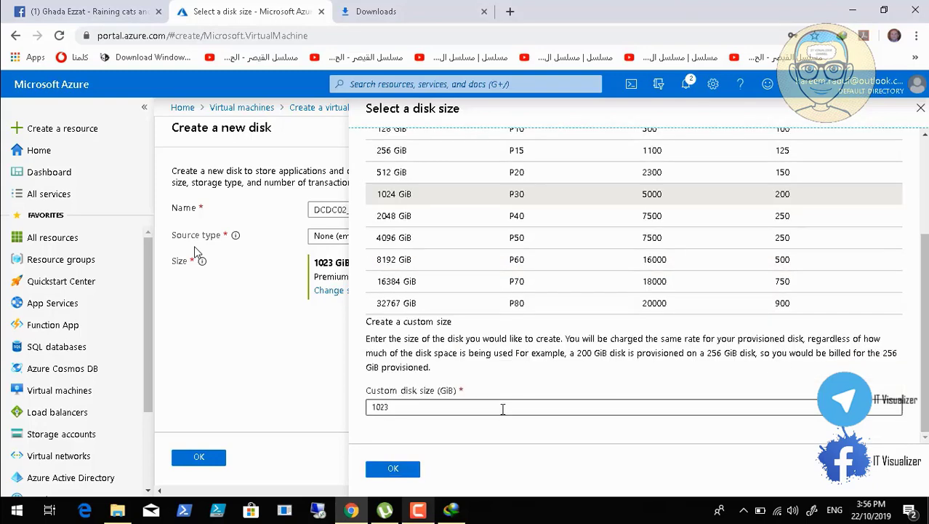
left_click(474, 406)
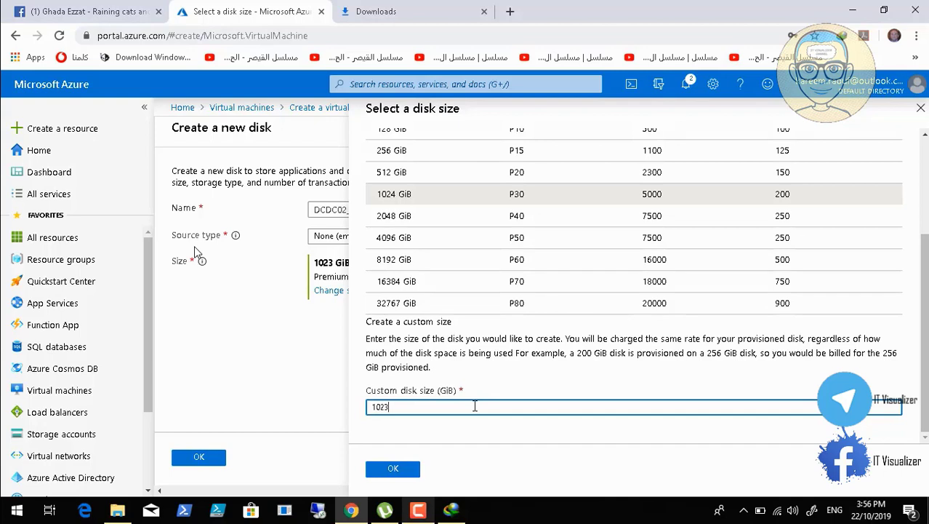
key("BackSpace")
key("BackSpace")
key("BackSpace")
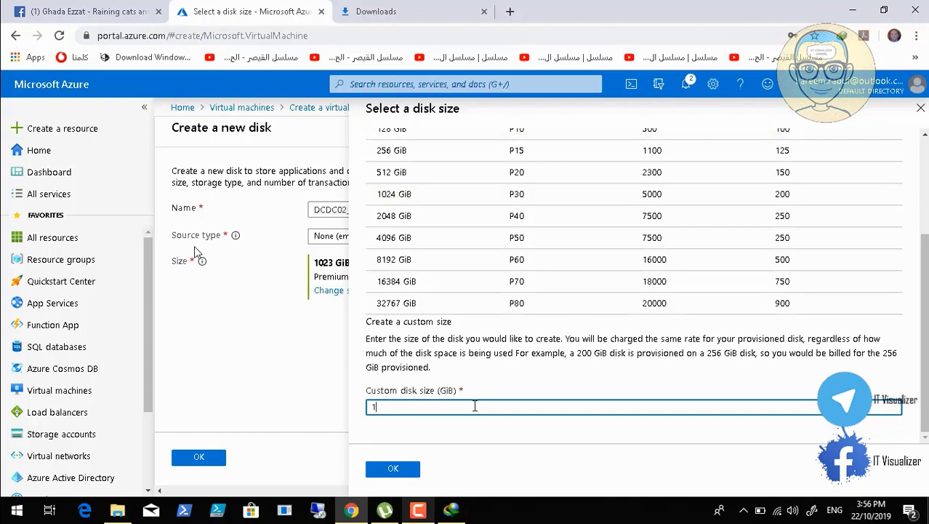
type("20")
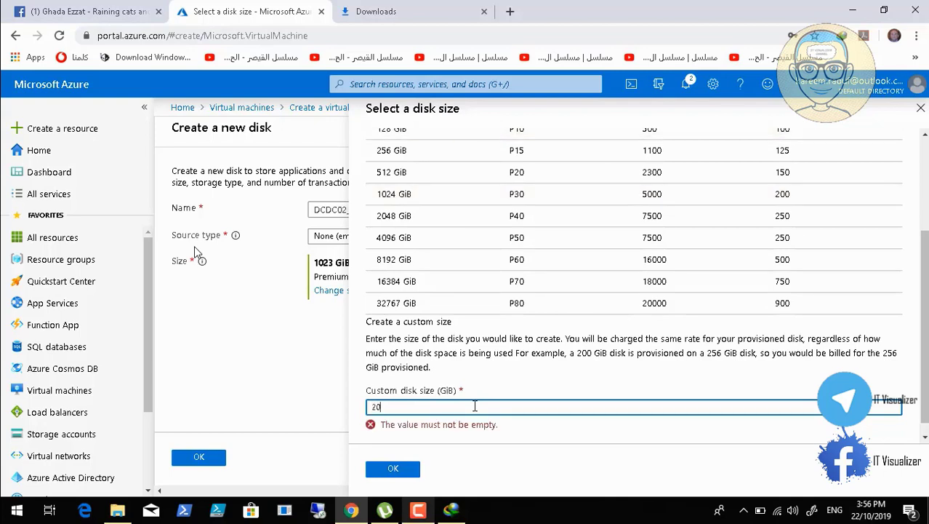
left_click(409, 471)
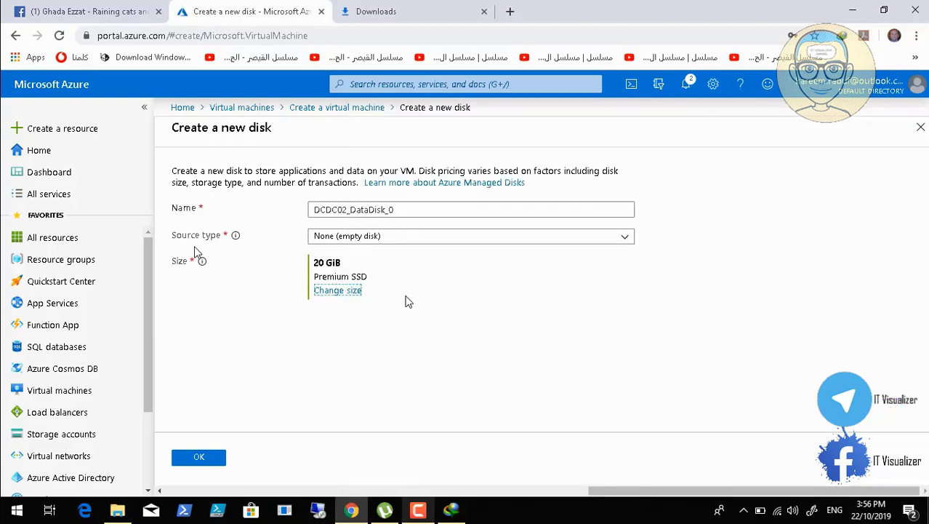
Switch the disk account type to Standard HDD and finish creating the data disk
left_click(344, 300)
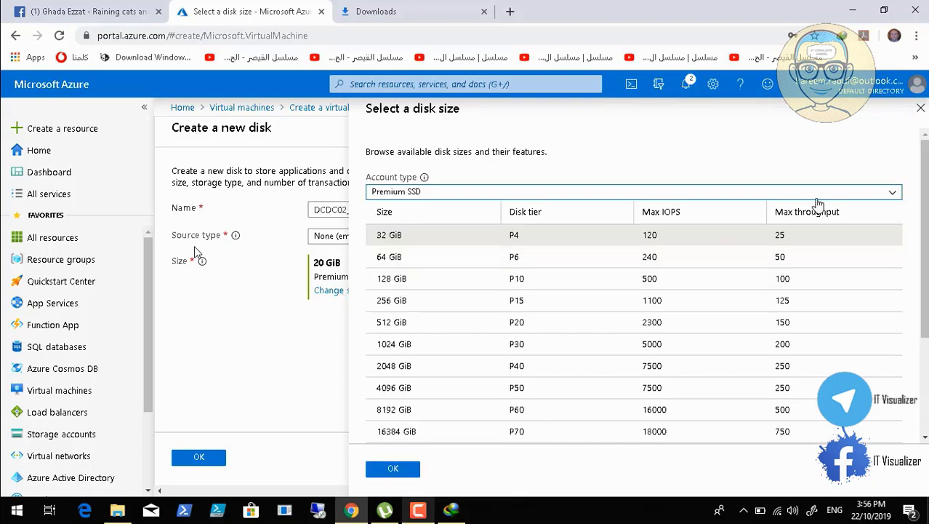
left_click(887, 192)
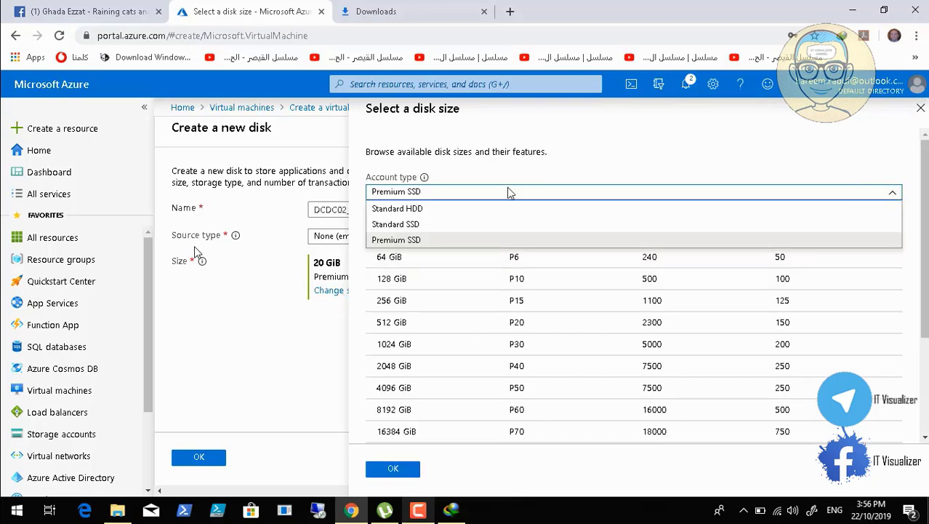
left_click(428, 210)
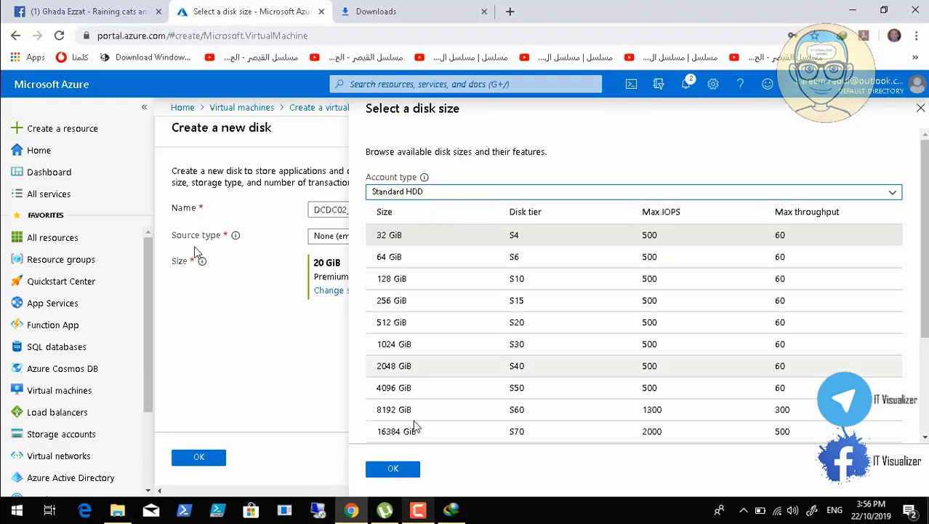
left_click(403, 473)
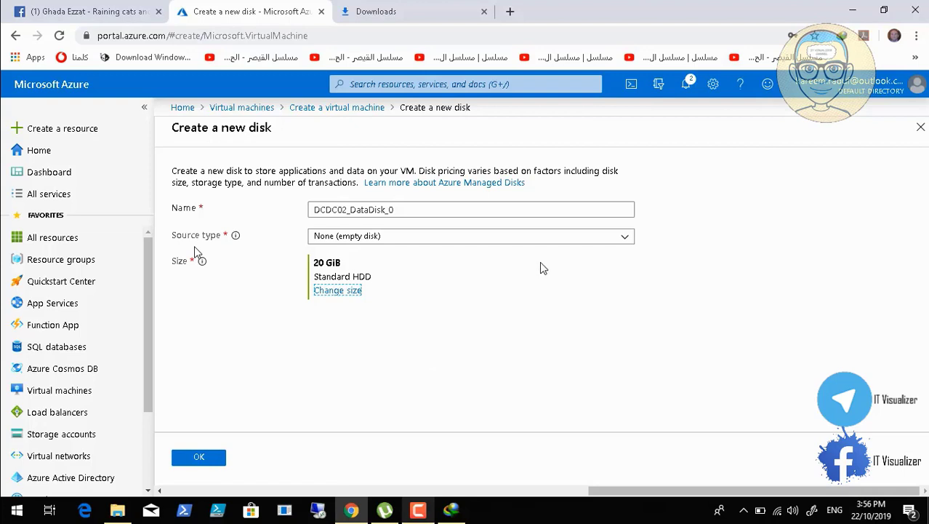
left_click(417, 510)
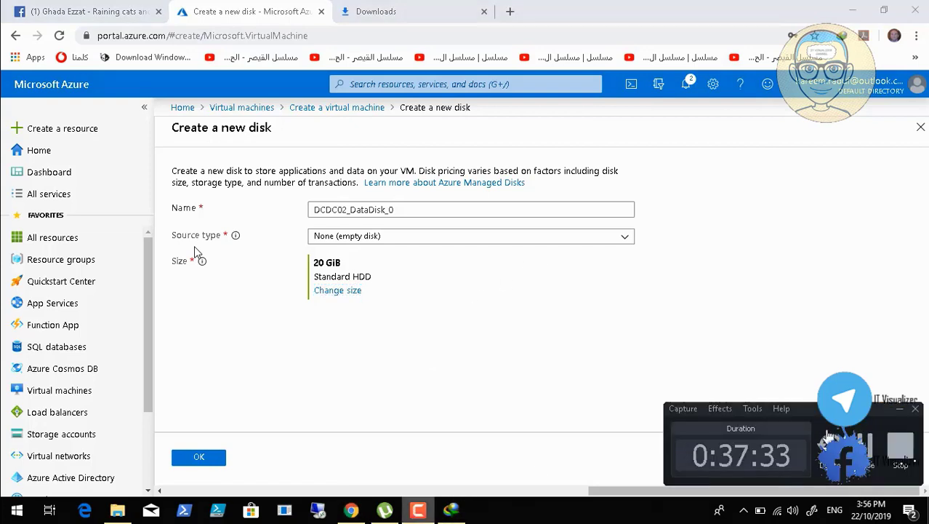
left_click(351, 511)
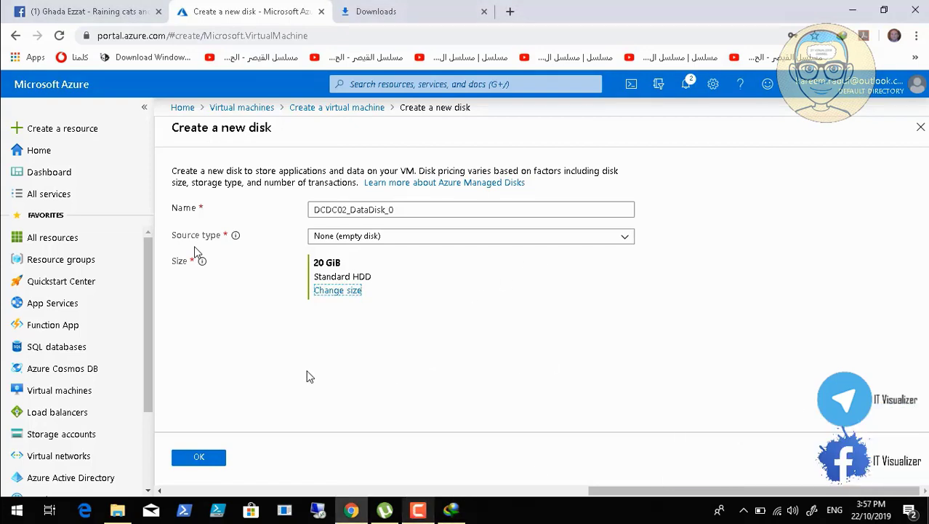
left_click(199, 458)
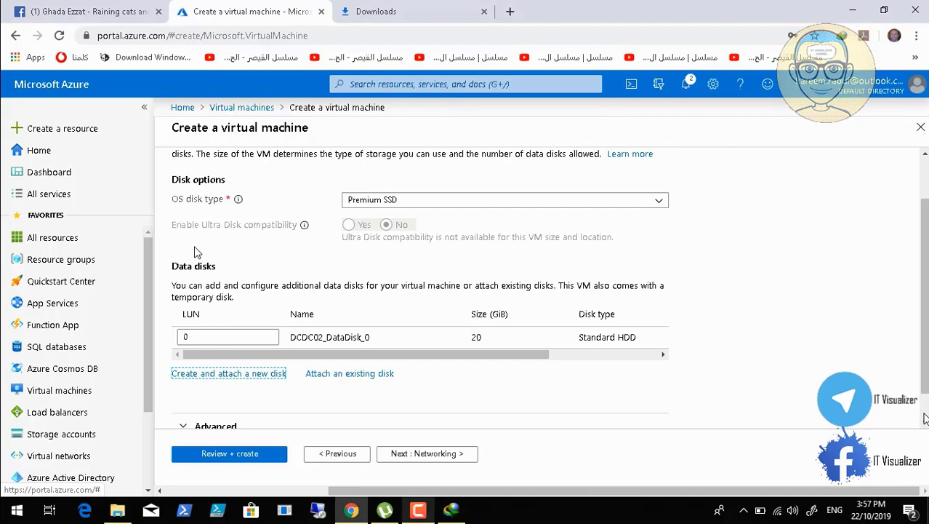
left_click(925, 424)
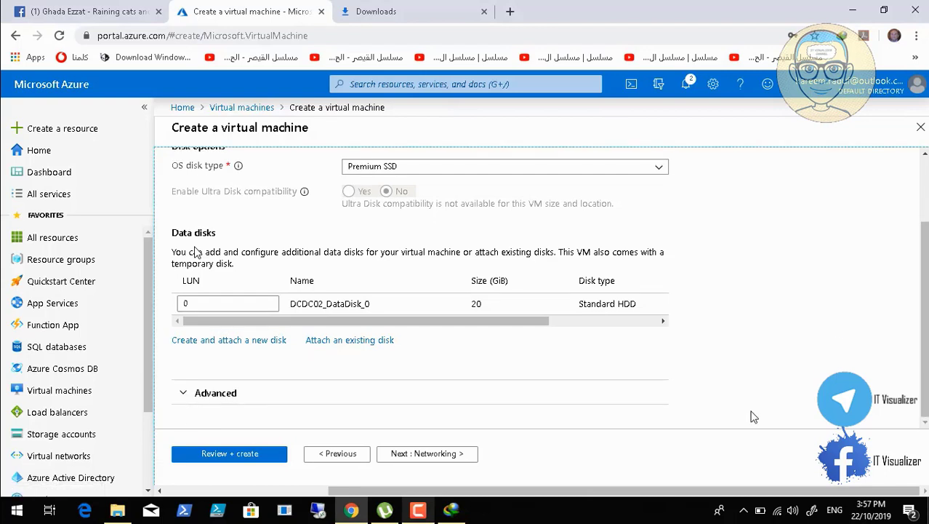
left_click(236, 392)
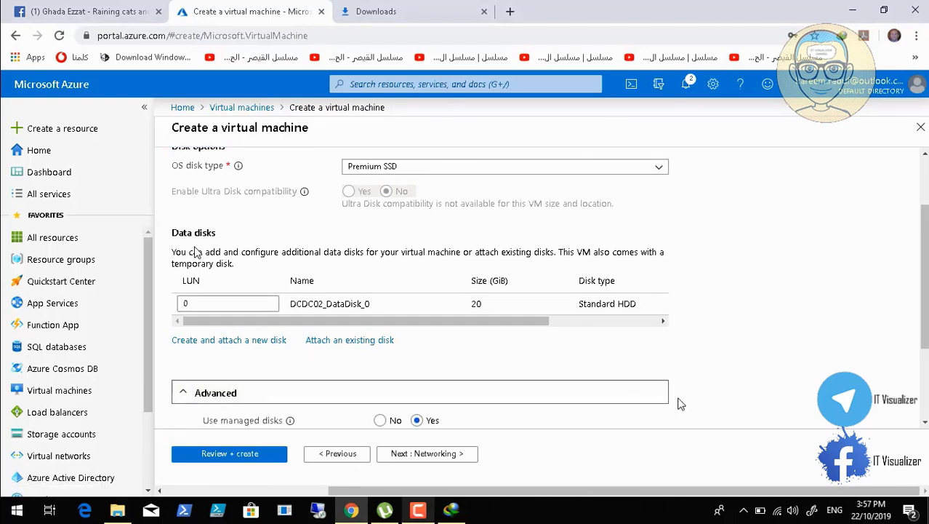
left_click(853, 10)
left_click(451, 509)
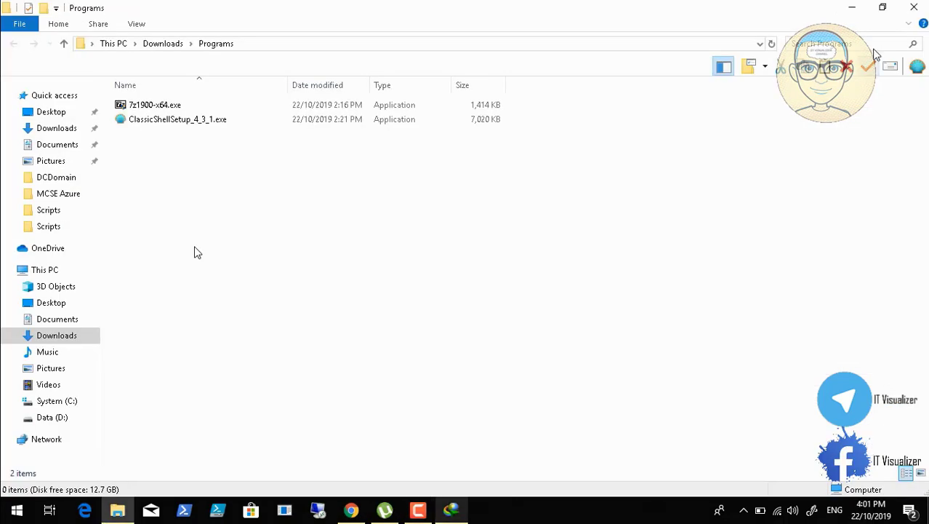
left_click(861, 8)
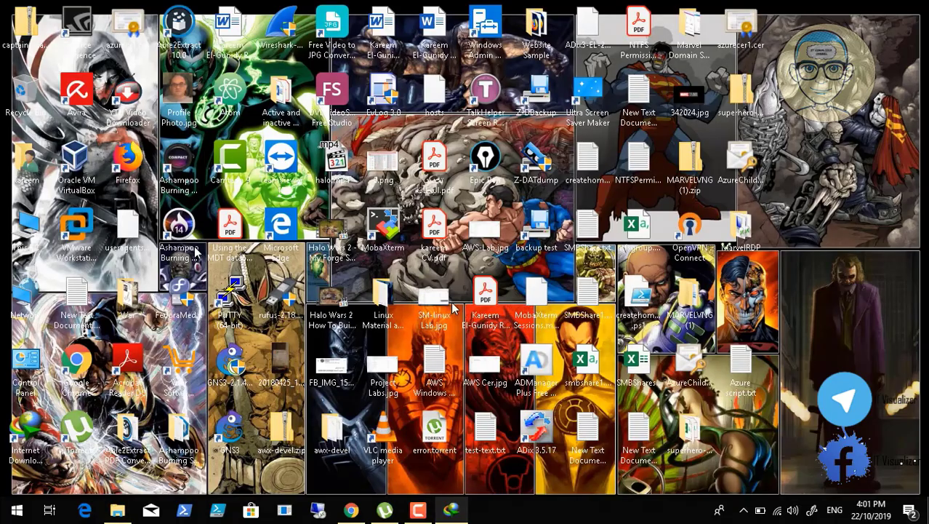
left_click(351, 510)
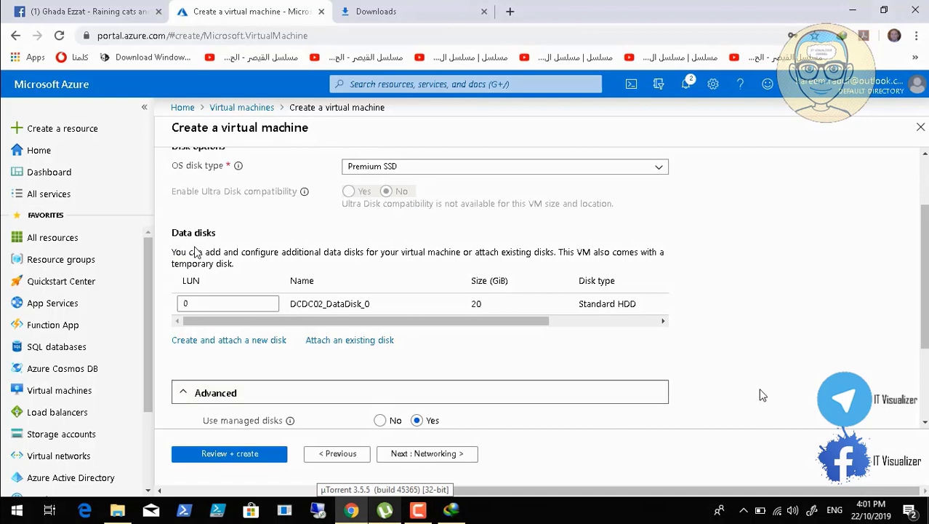
double_click(922, 423)
scroll(922, 423, "down", 2)
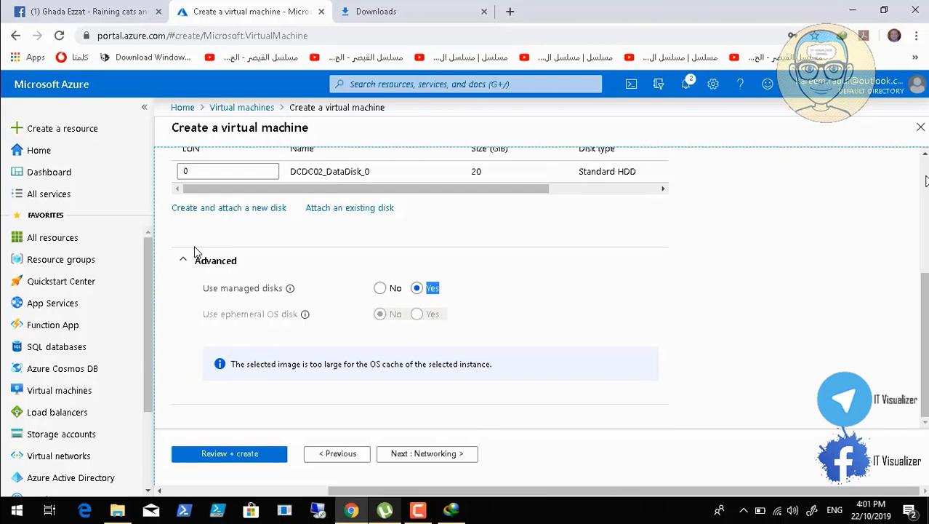
scroll(925, 181, "up", 3)
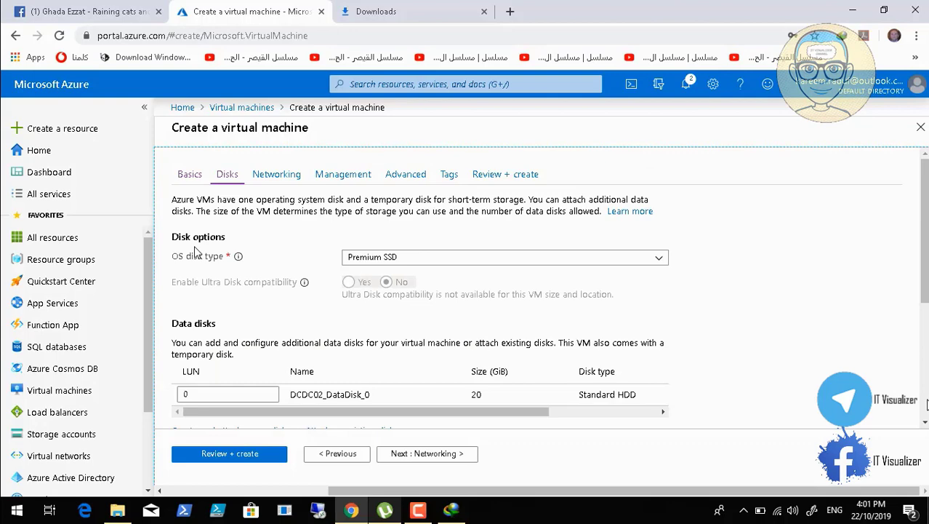
scroll(927, 405, "down", 3)
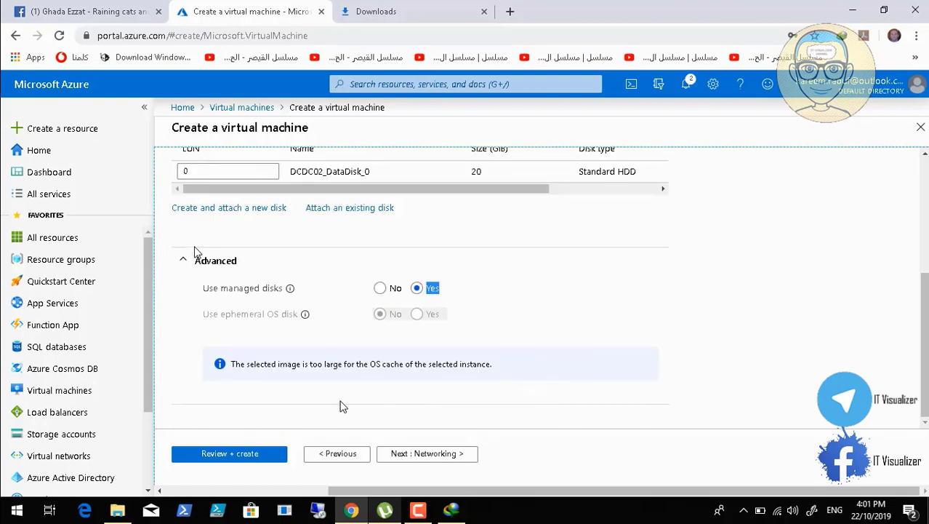
left_click(334, 456)
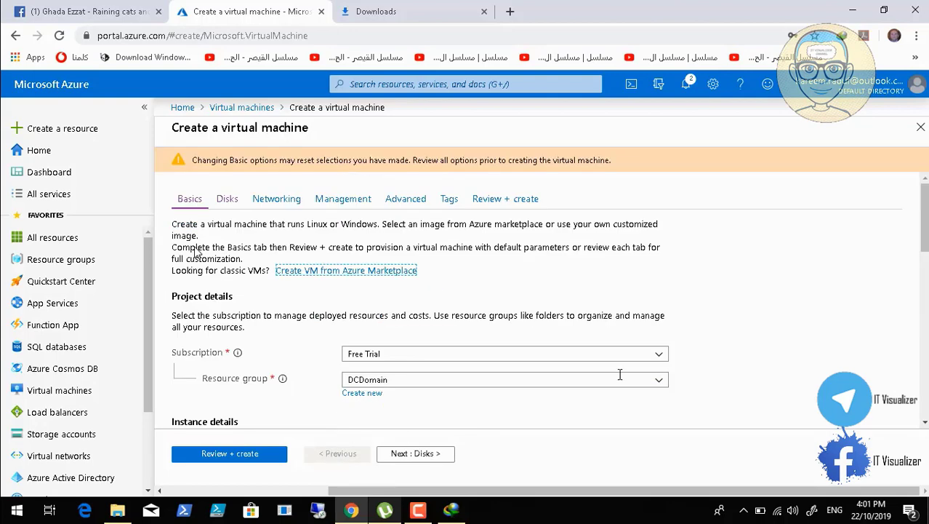
left_click(925, 423)
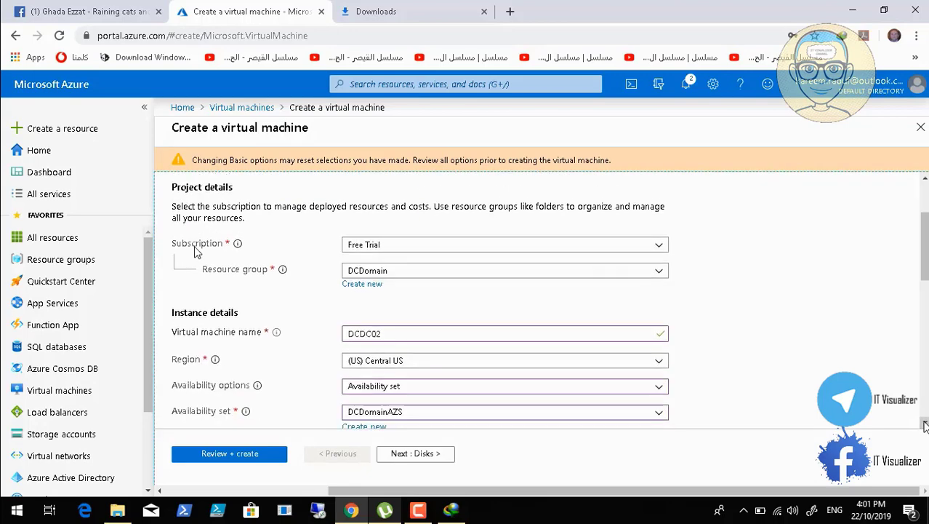
left_click(925, 423)
left_click(925, 423)
left_click(925, 423)
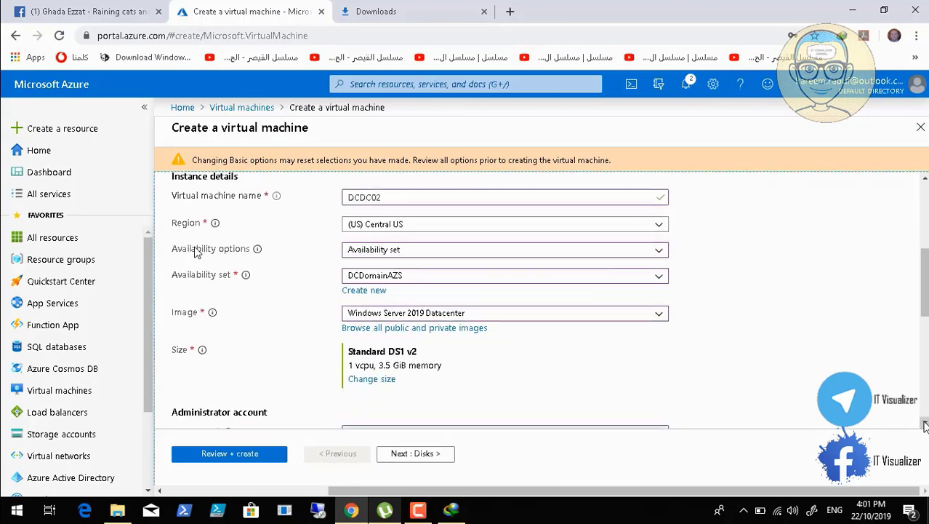
left_click(924, 424)
left_click(924, 423)
left_click(925, 423)
left_click(925, 423)
left_click(925, 423)
left_click(925, 423)
left_click(925, 423)
left_click(925, 423)
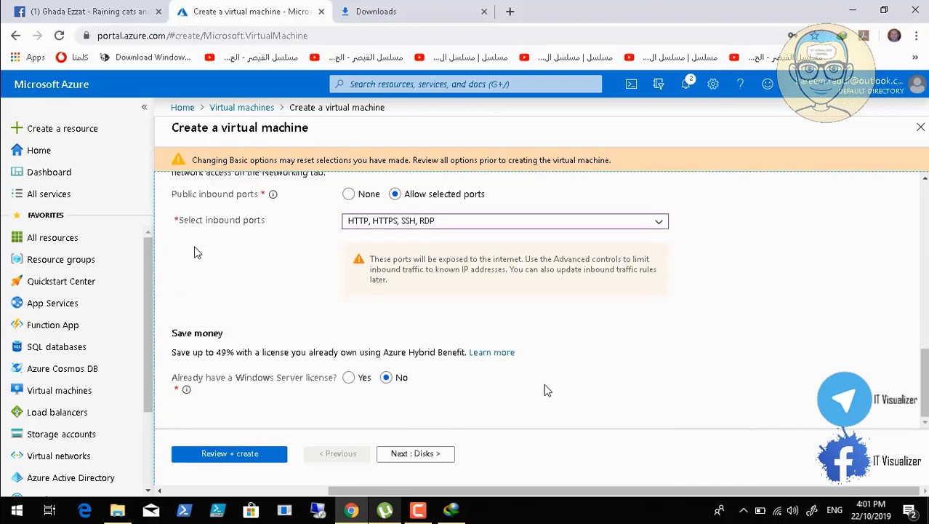
left_click(393, 454)
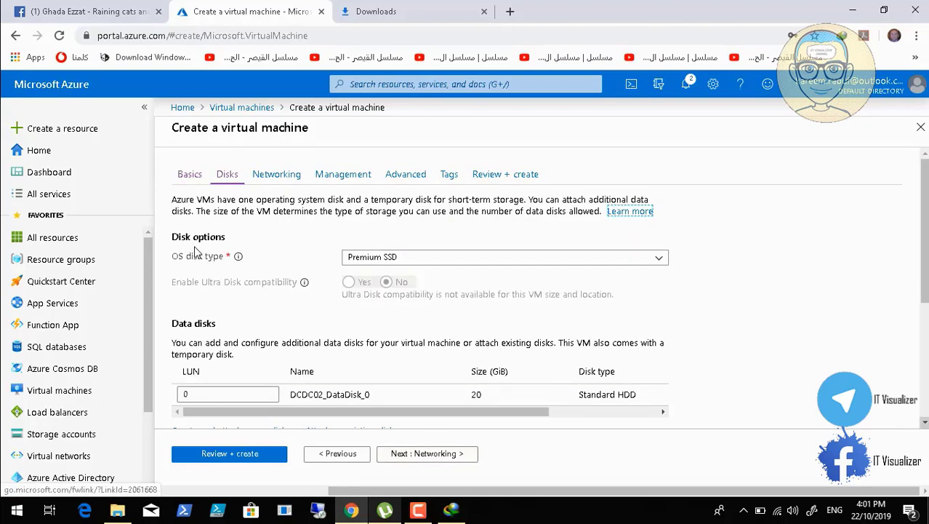
scroll(194, 250, "down", 3)
scroll(194, 251, "down", 1)
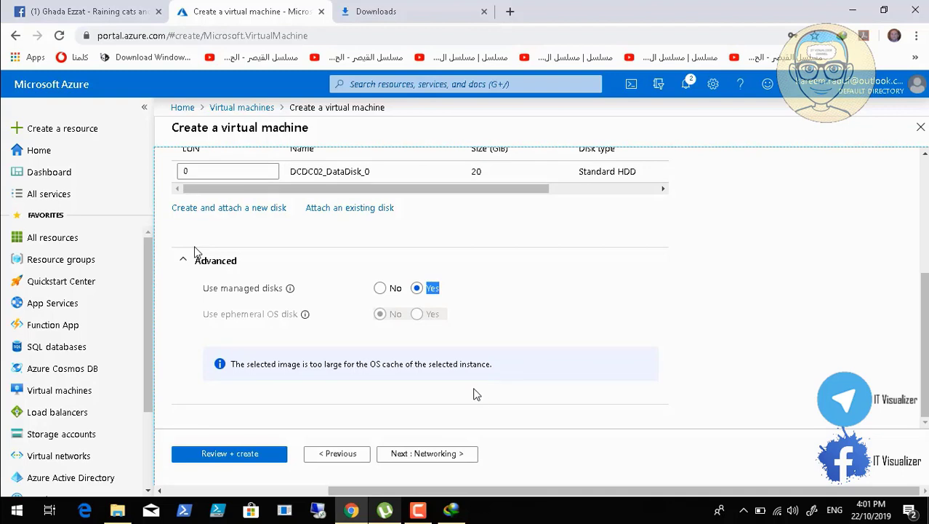
left_click(429, 457)
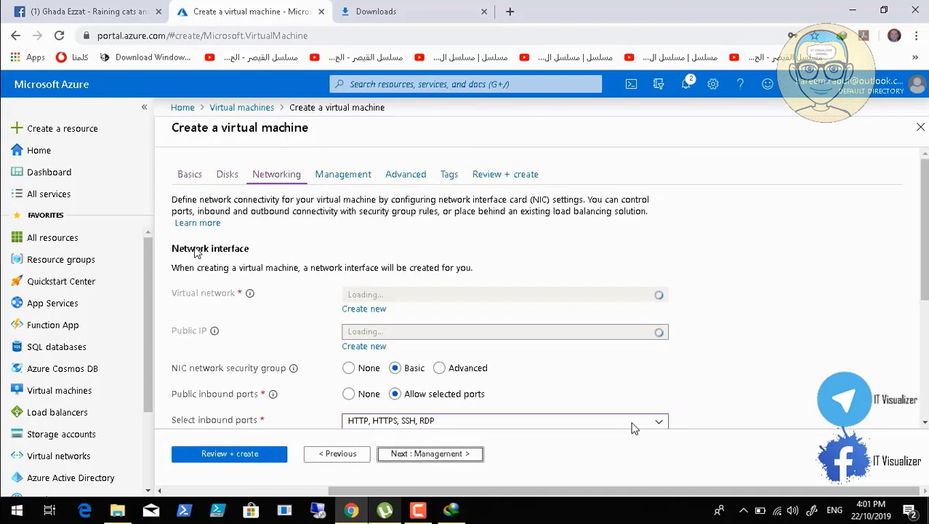
Try the Advanced NSG with DCDC02-nsg, then set the NIC security group back to Basic
left_click(924, 424)
left_click(924, 423)
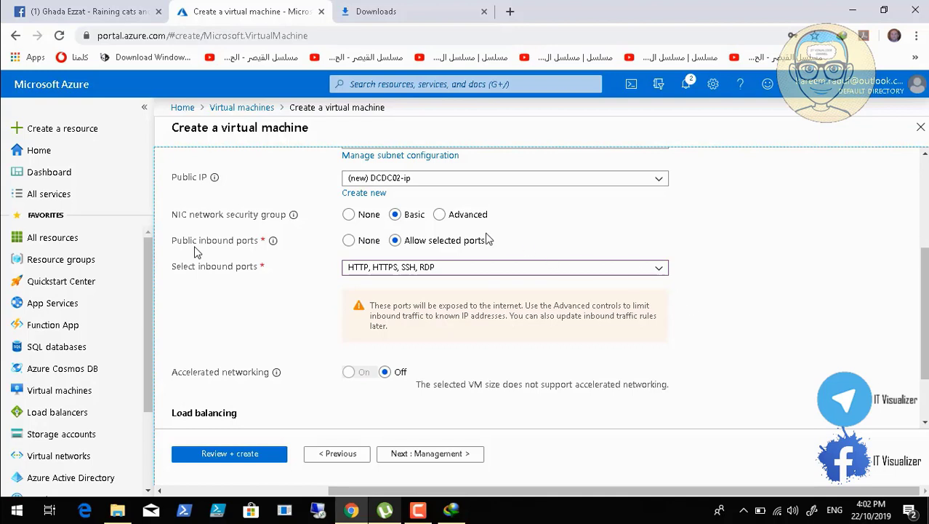
left_click(441, 217)
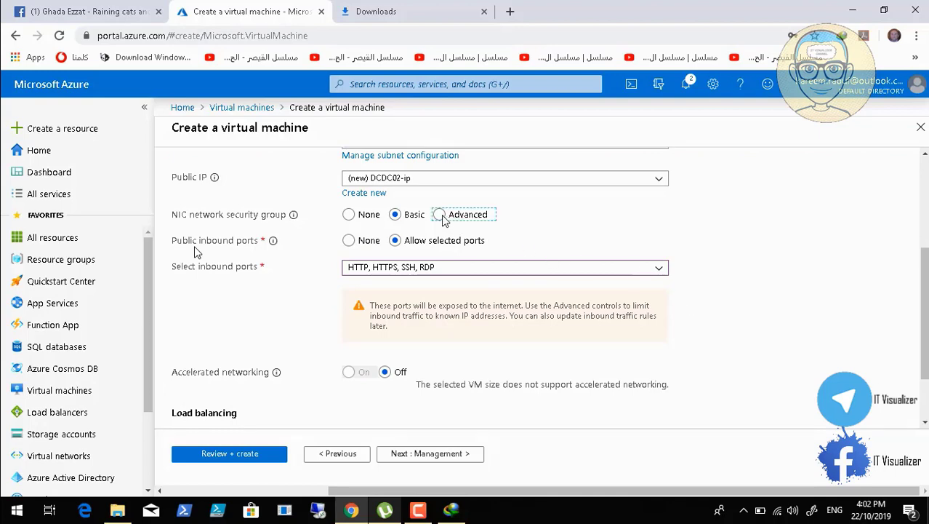
left_click(622, 259)
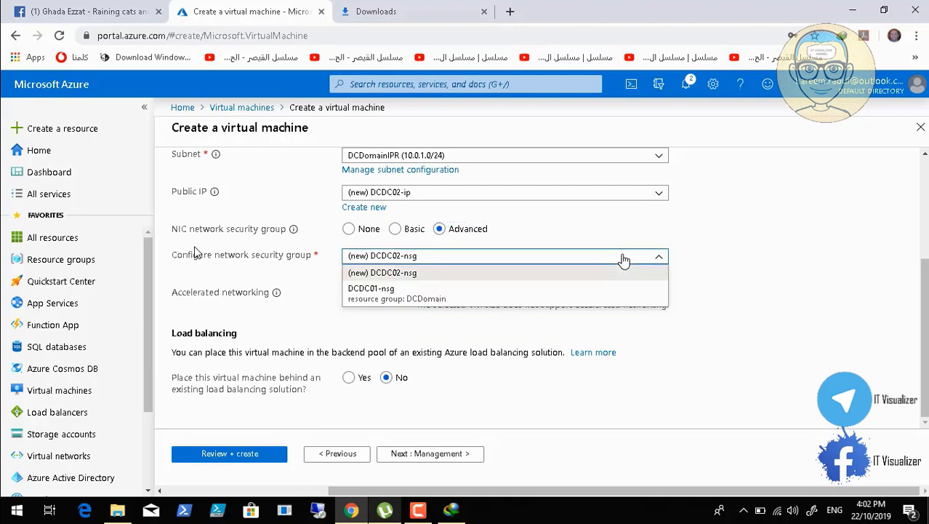
left_click(623, 259)
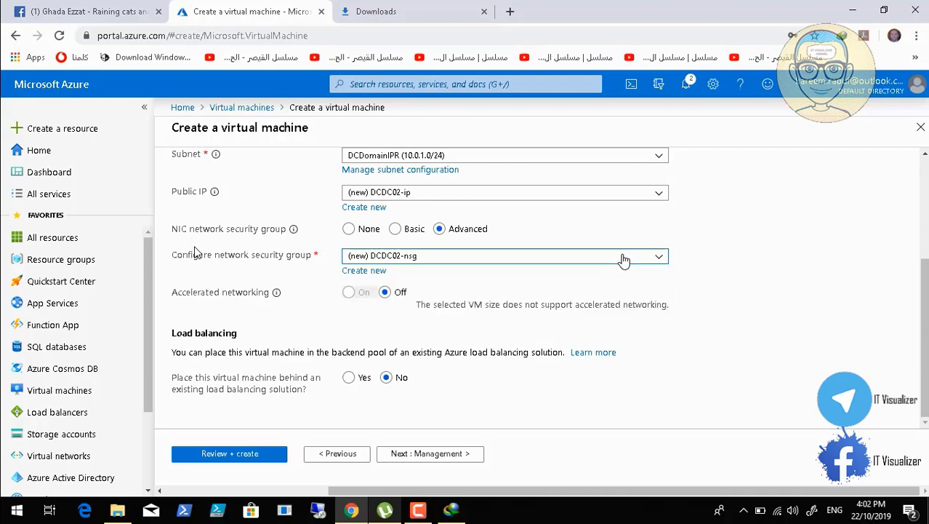
left_click(396, 228)
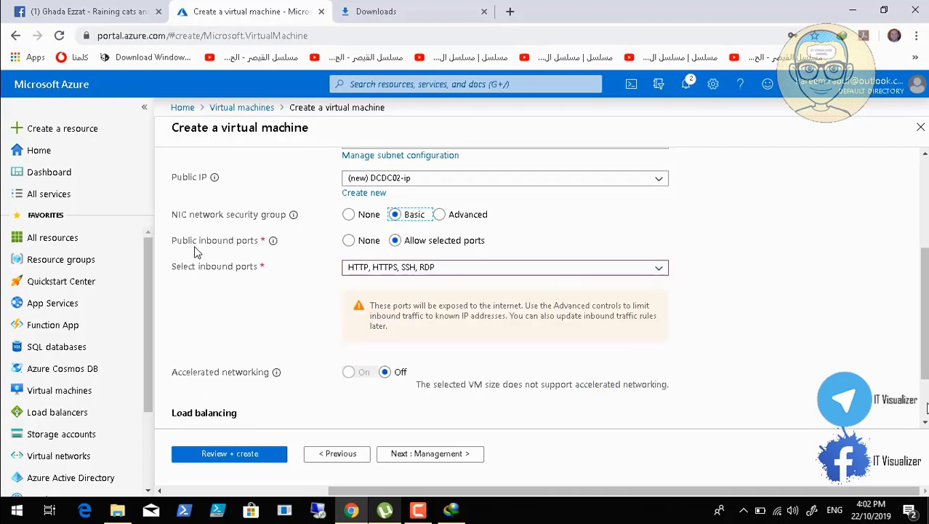
Page forward through the Management and Advanced settings
scroll(925, 349, "down", 1)
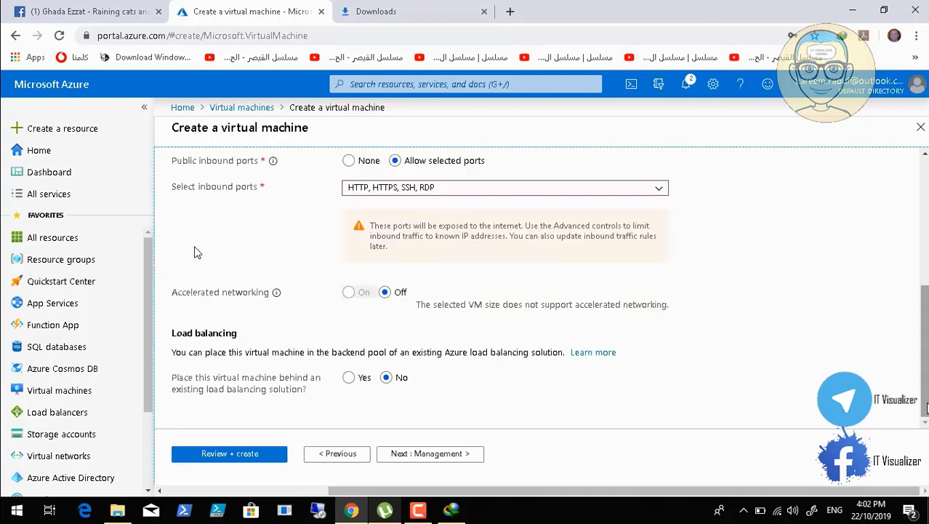
left_click(445, 454)
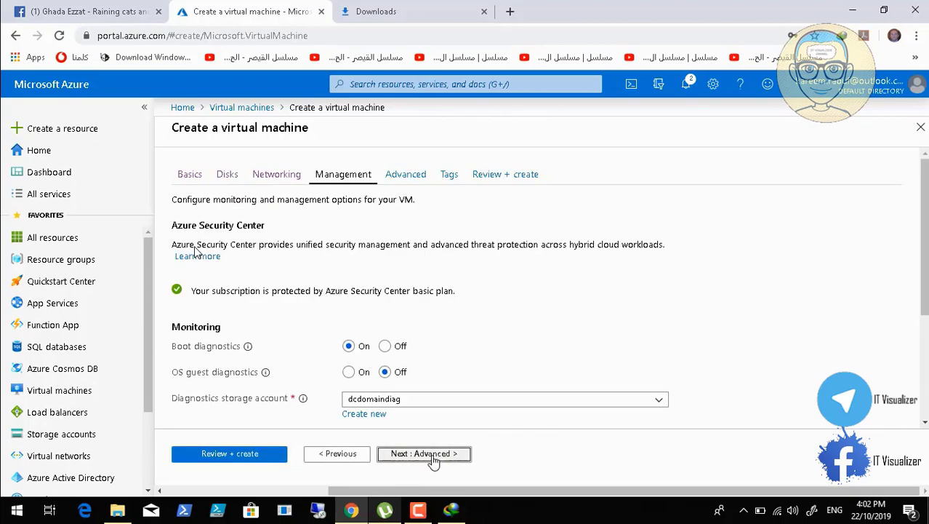
left_click(429, 454)
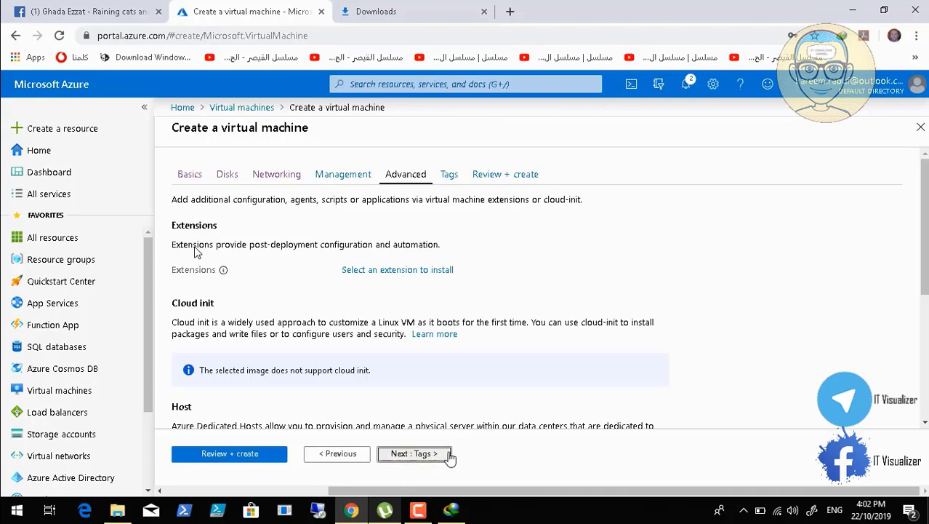
left_click(451, 454)
Move from Advanced through Tags to Review + create for validation
left_click(341, 456)
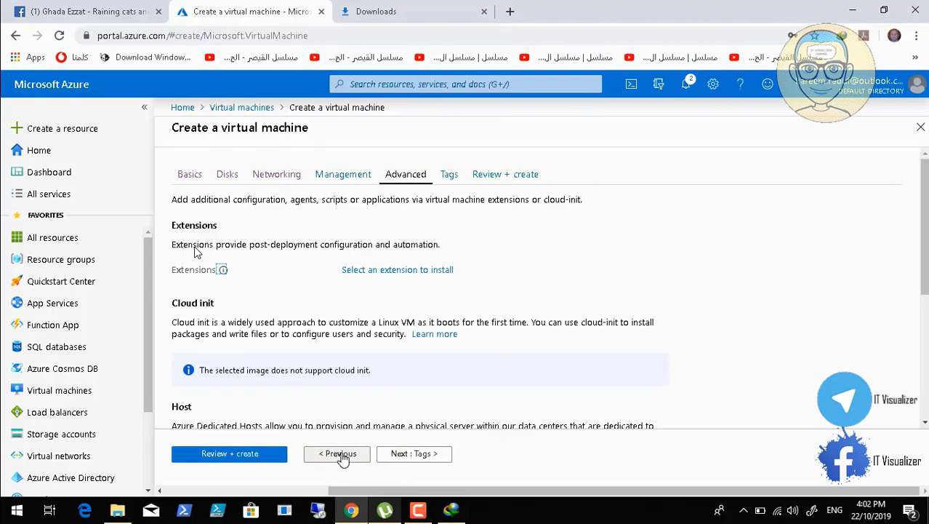
left_click(411, 453)
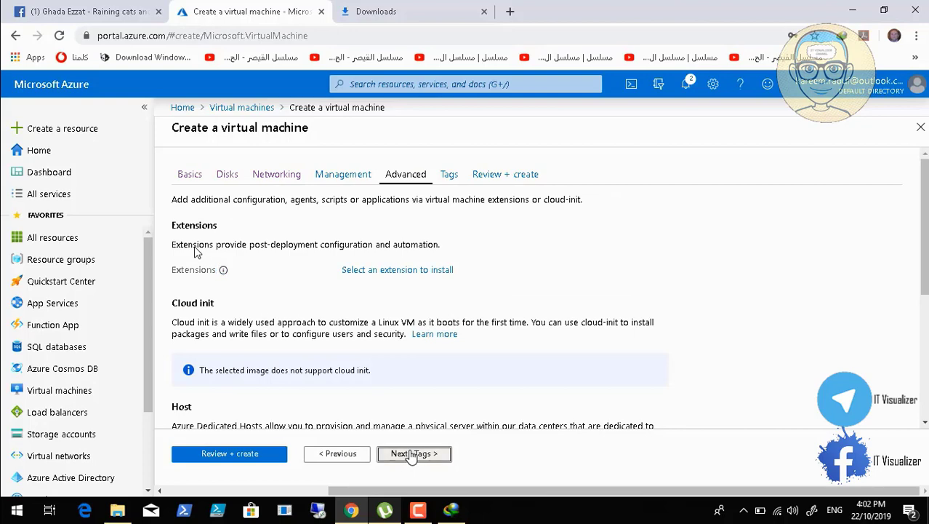
left_click(429, 454)
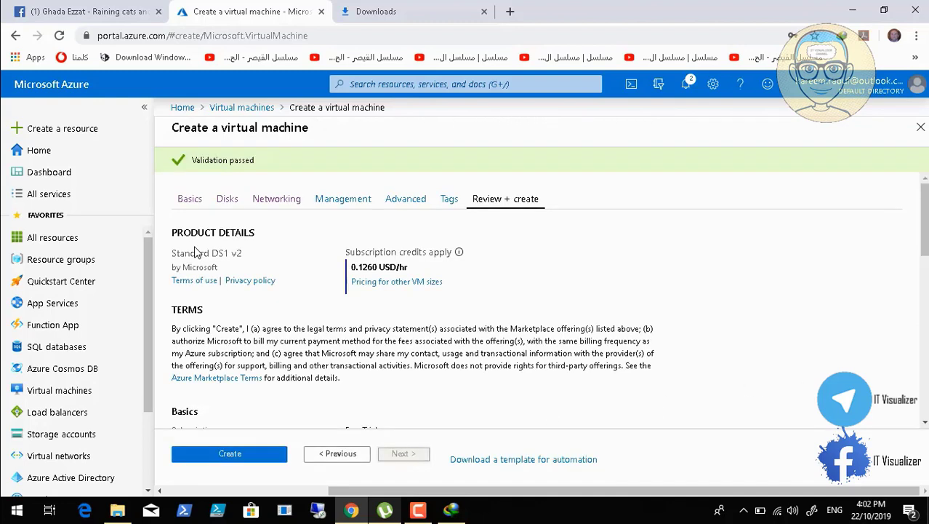
Look over the validated summary and submit DCDC02 for creation
scroll(195, 251, "down", 3)
scroll(195, 251, "down", 3)
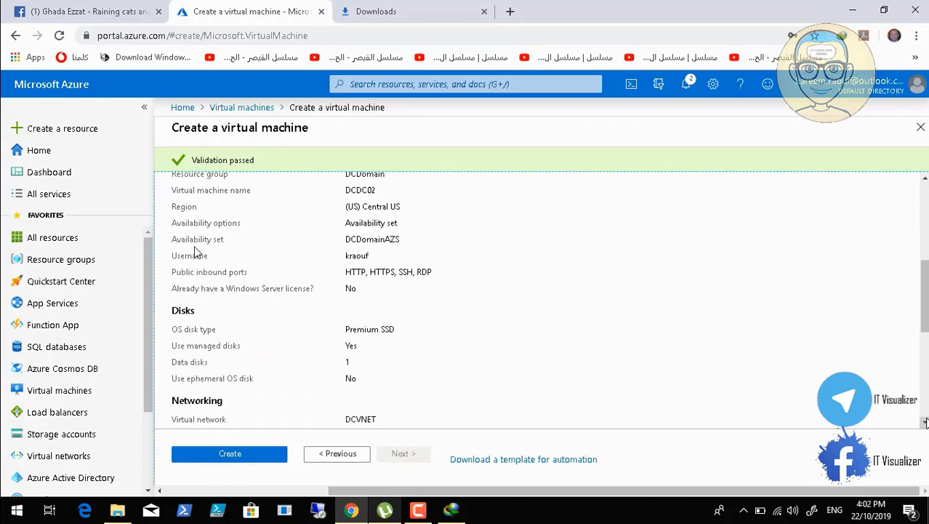
scroll(195, 251, "down", 2)
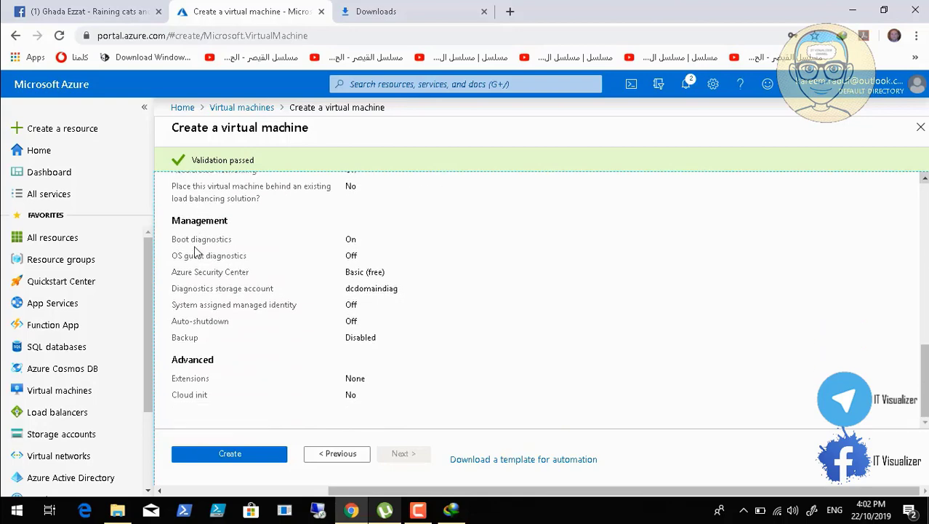
scroll(195, 251, "up", 1)
scroll(195, 251, "up", 4)
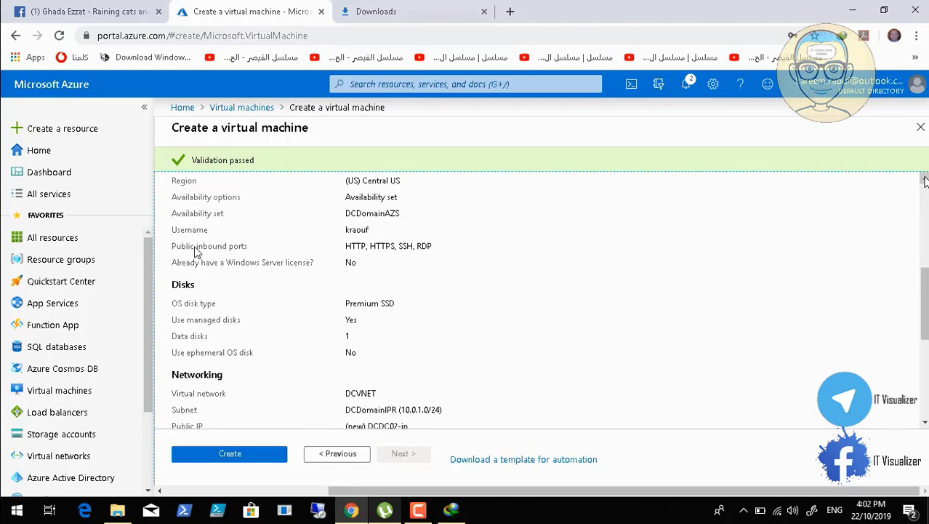
scroll(195, 251, "up", 5)
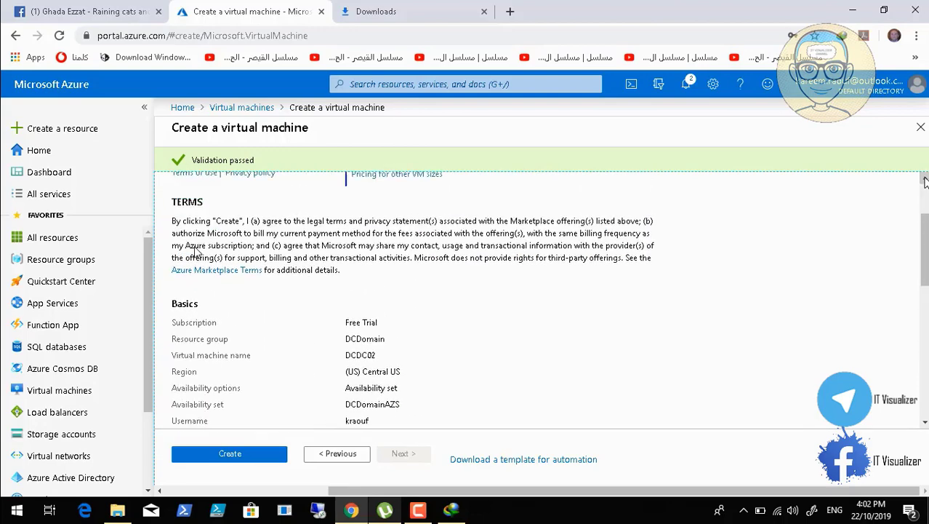
scroll(195, 251, "up", 1)
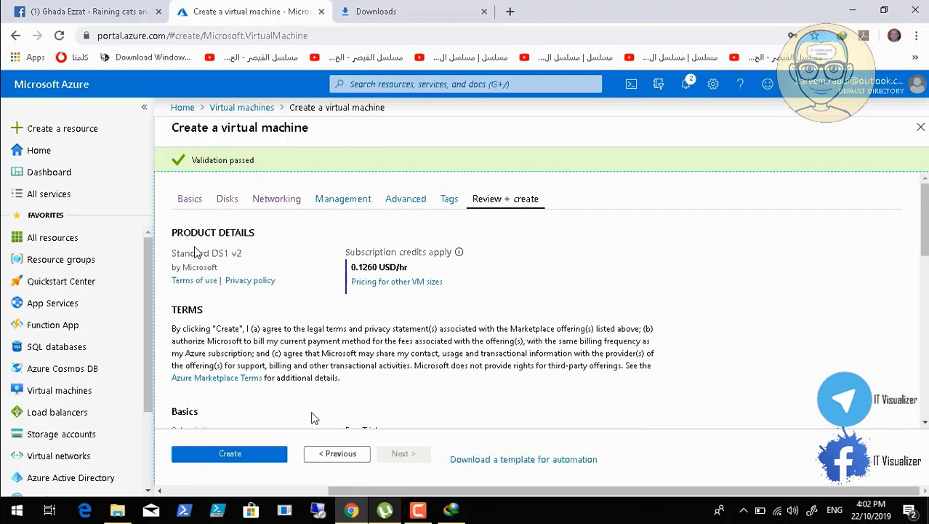
left_click(267, 454)
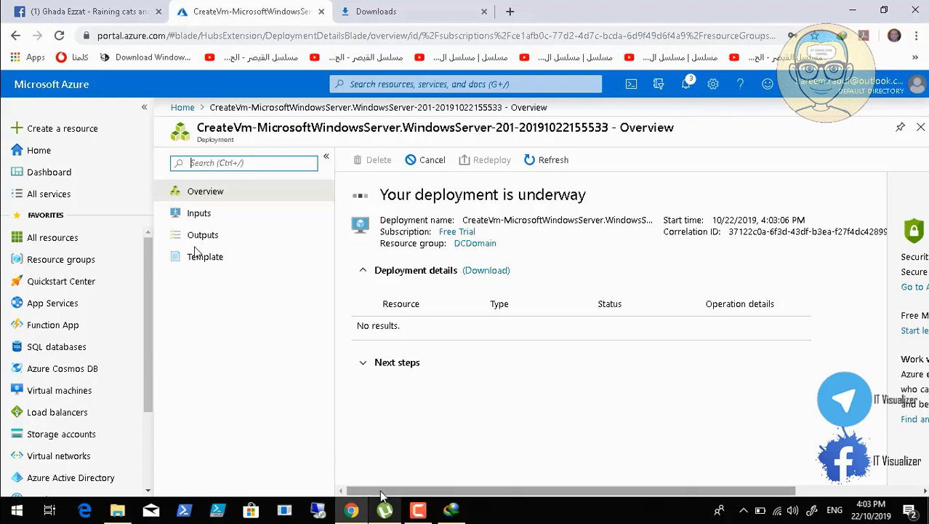
Pin the finished DCDC02 deployment to the dashboard
left_click(418, 509)
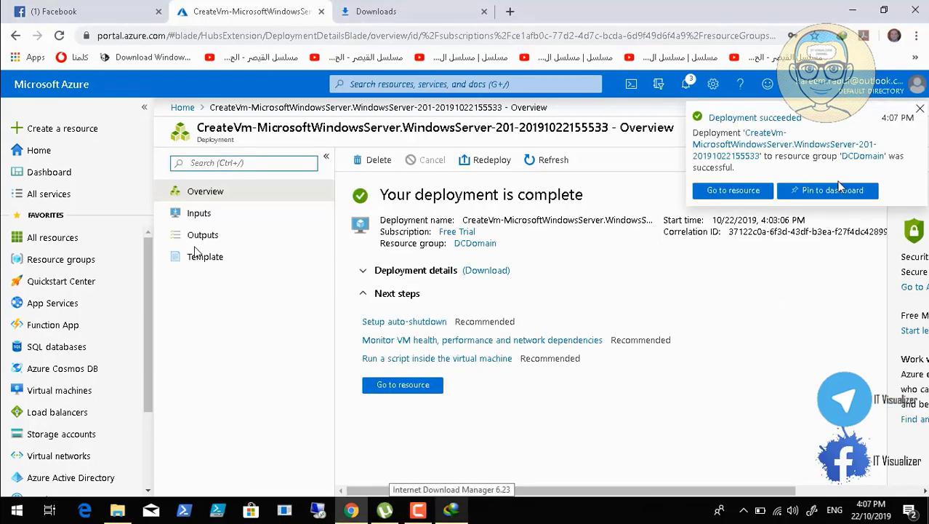
left_click(835, 191)
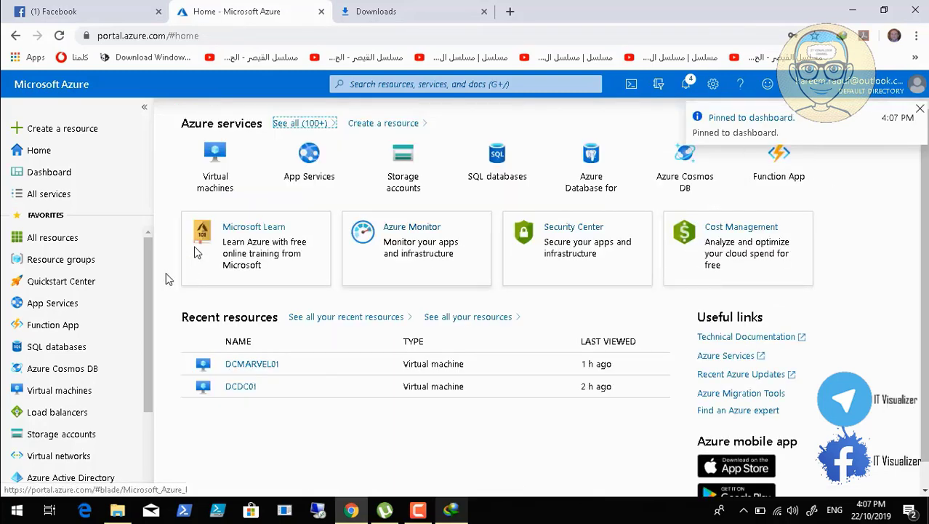
Stop DCMARVEL01 from the Virtual machines list, then open DCDC02's overview
left_click(84, 392)
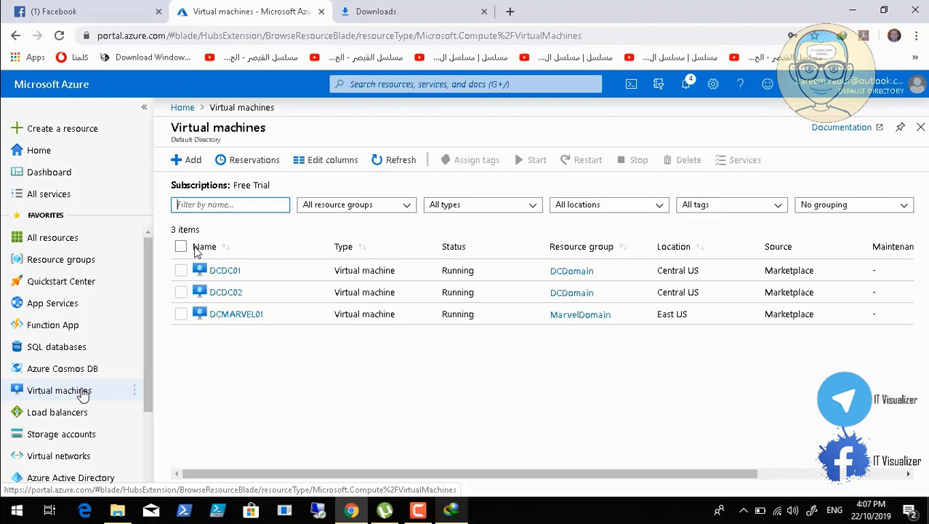
left_click(181, 314)
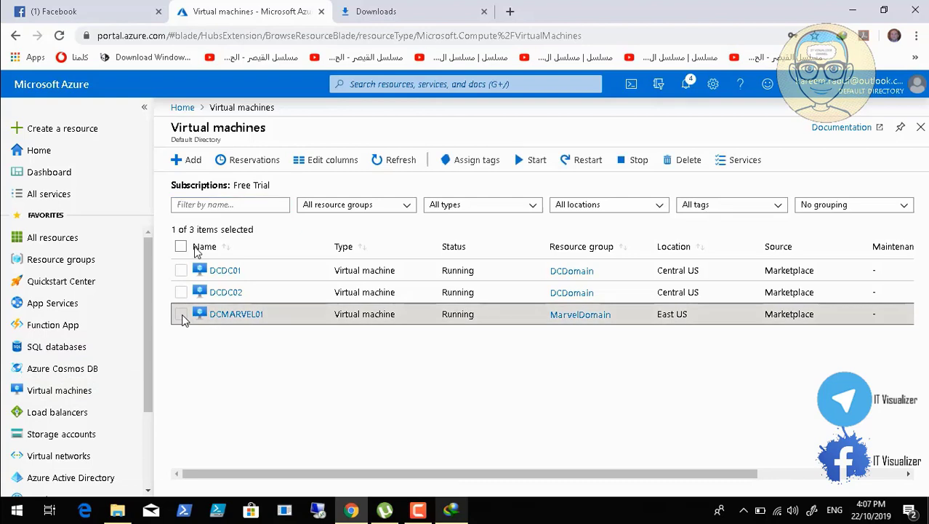
left_click(637, 160)
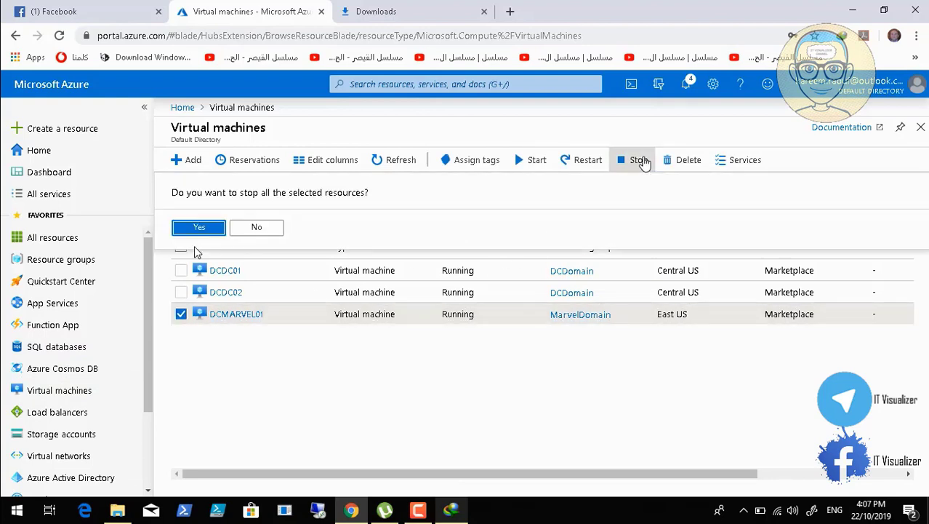
left_click(197, 228)
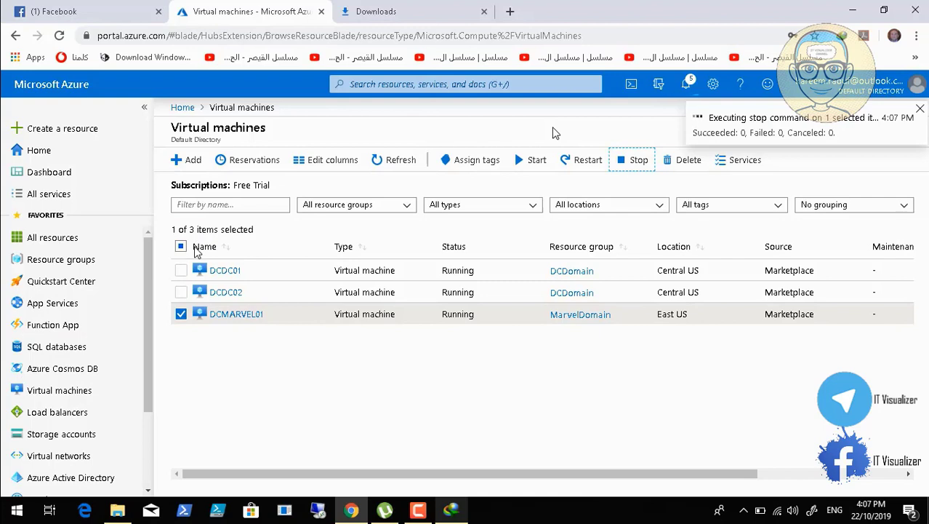
left_click(227, 294)
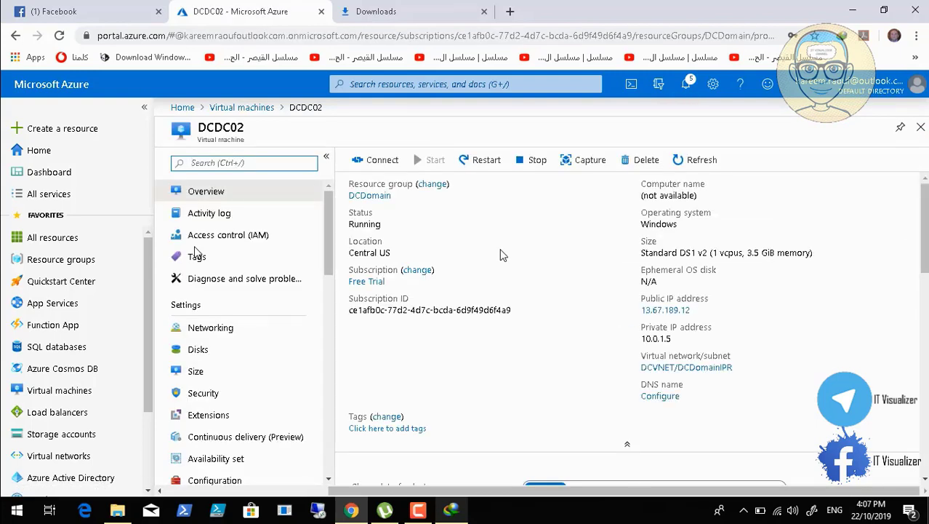
Set ipconfig1 on network interface dcdc02145 to a static private IP and save
left_click(243, 332)
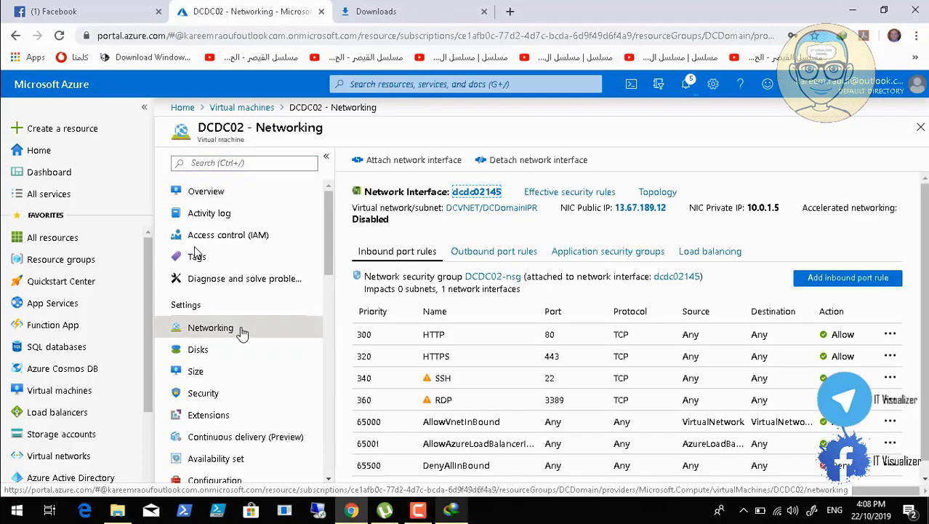
left_click(476, 193)
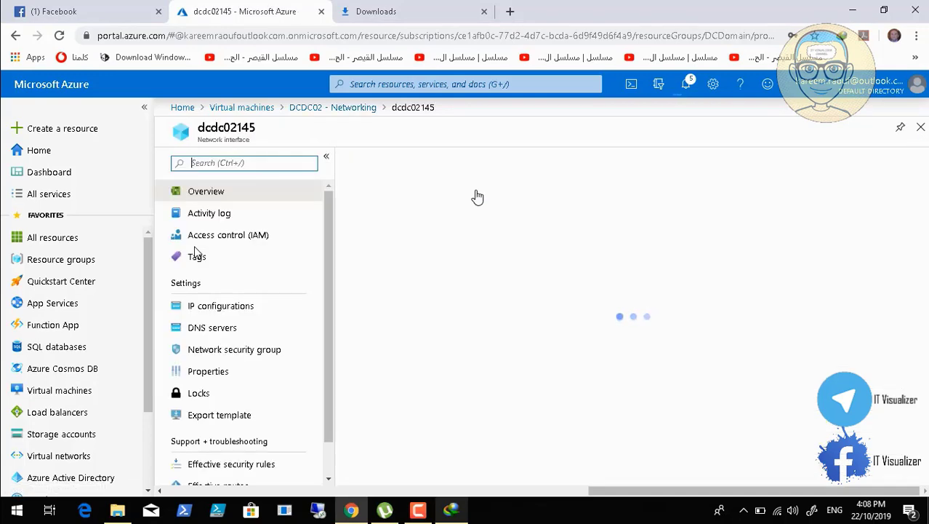
left_click(250, 308)
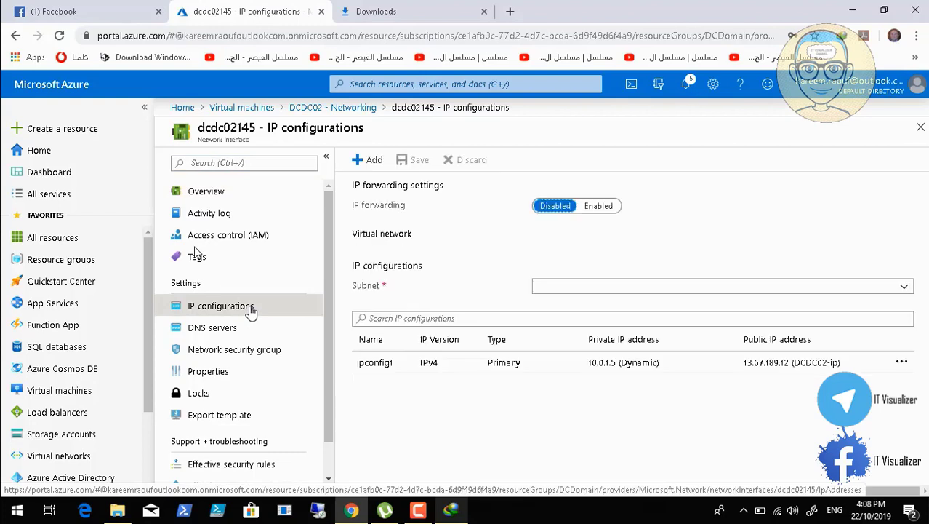
left_click(432, 365)
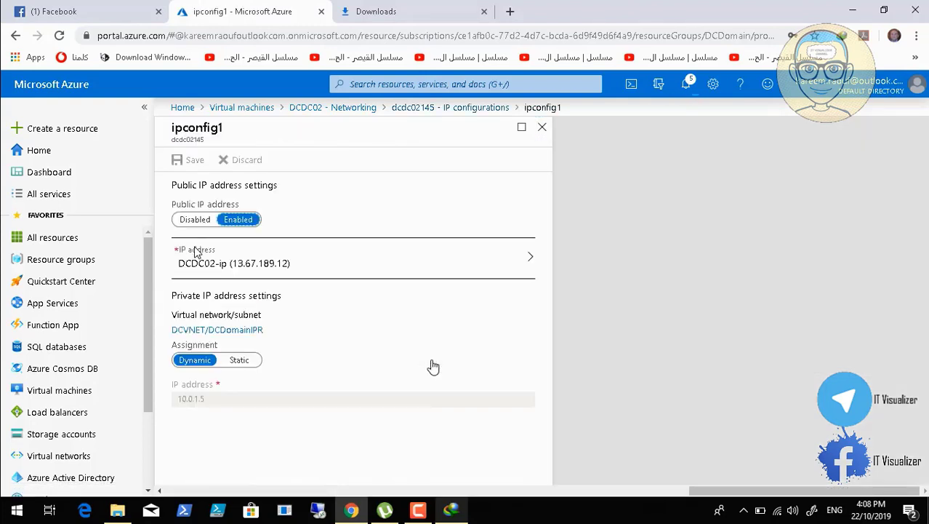
left_click(248, 360)
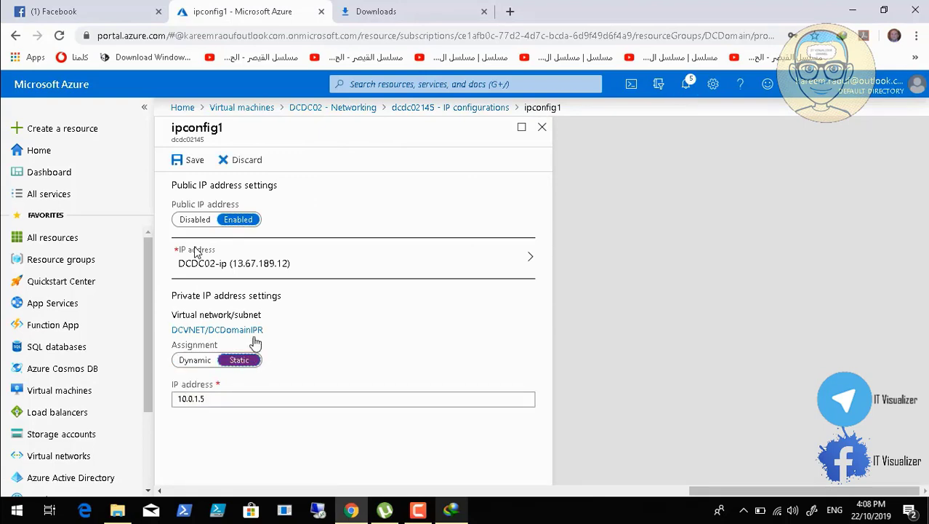
left_click(184, 164)
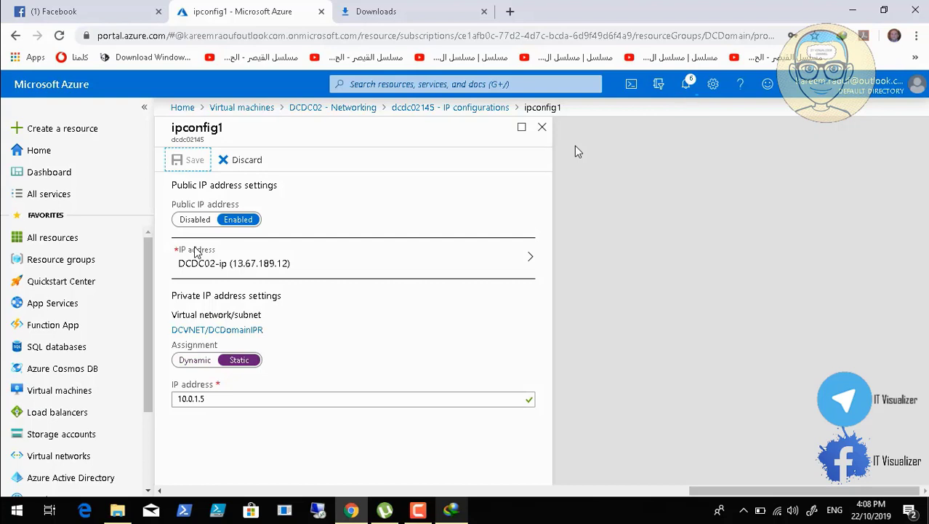
Check notifications, close the networking blades, and return to DCDC02's overview
left_click(688, 85)
left_click(688, 85)
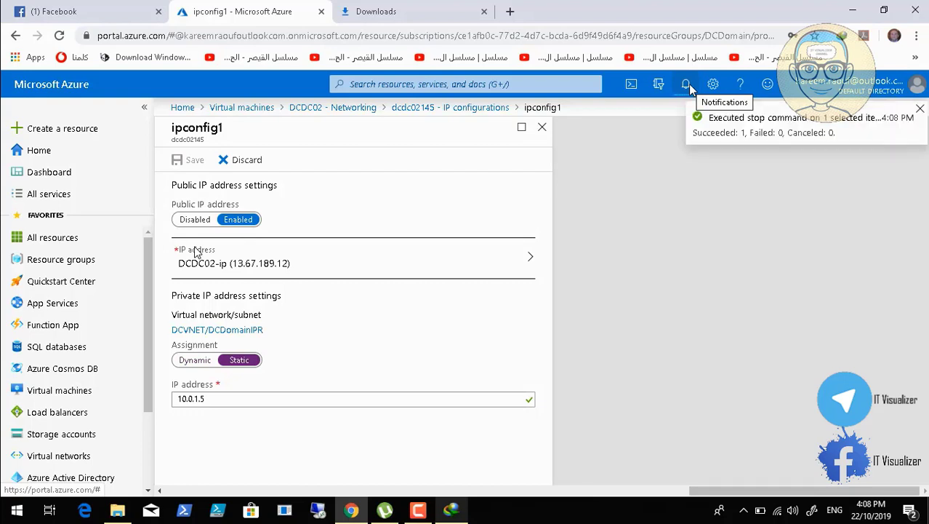
left_click(543, 128)
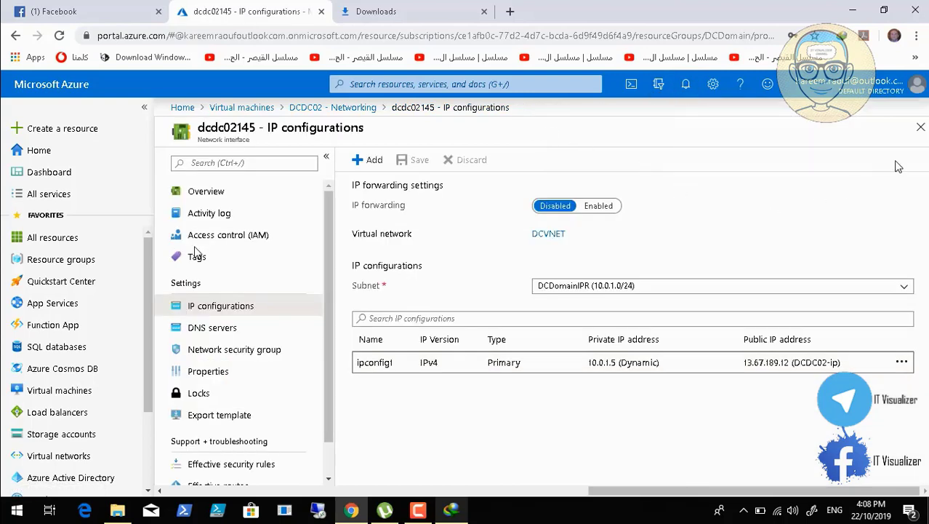
left_click(921, 128)
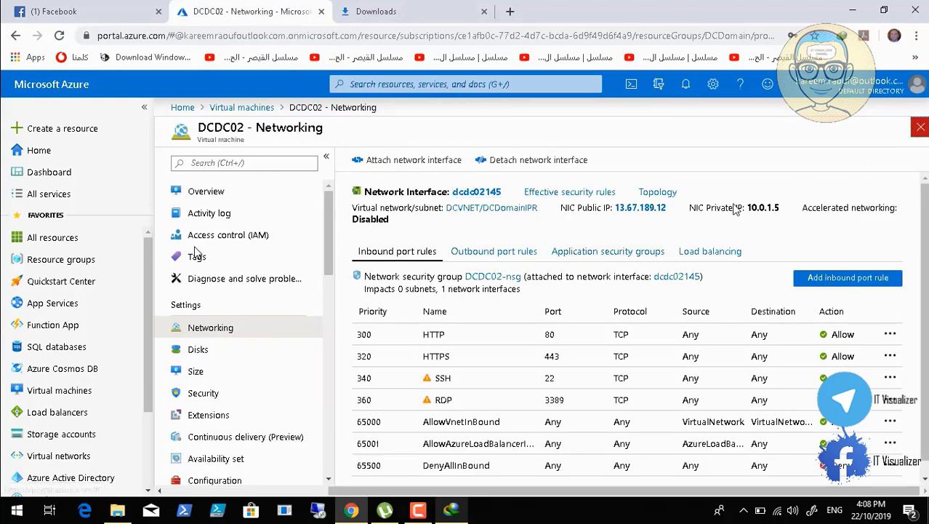
left_click(921, 131)
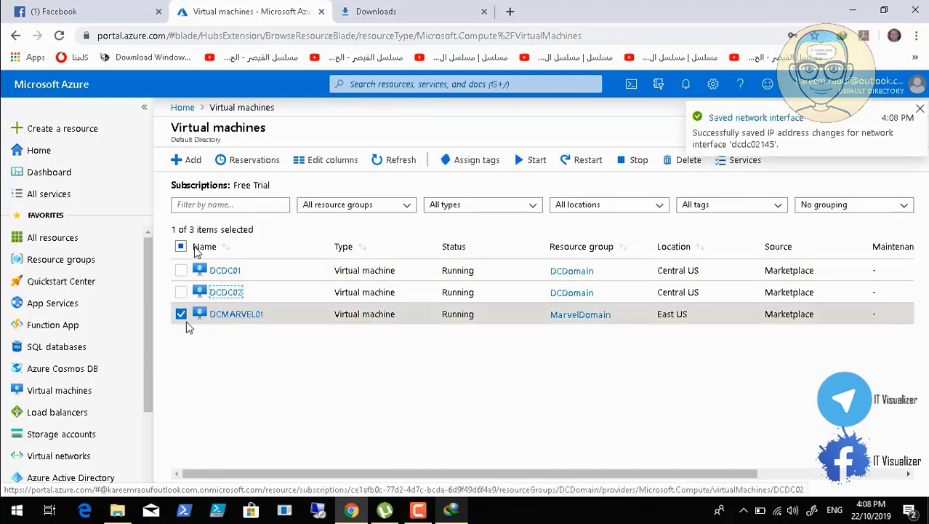
left_click(226, 292)
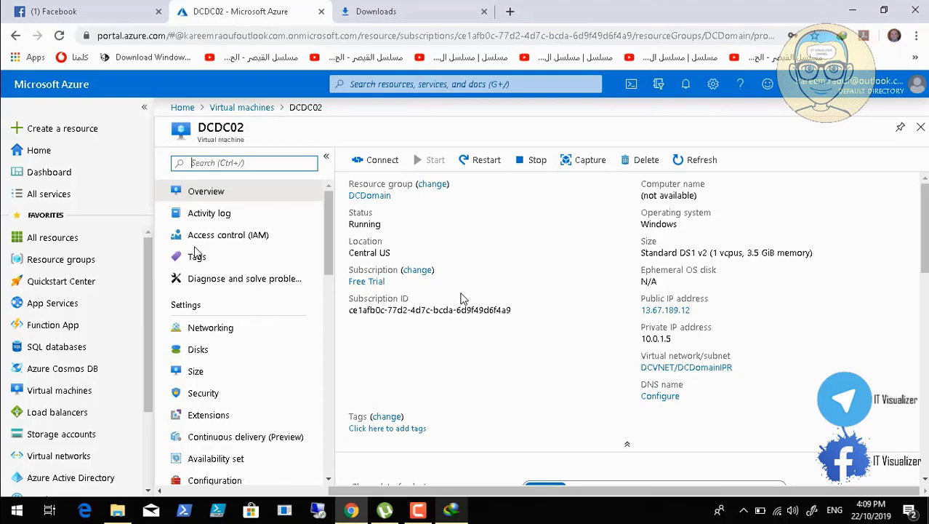
Download DCDC02.rdp and launch the Remote Desktop connection, suppressing the publisher warning
left_click(377, 165)
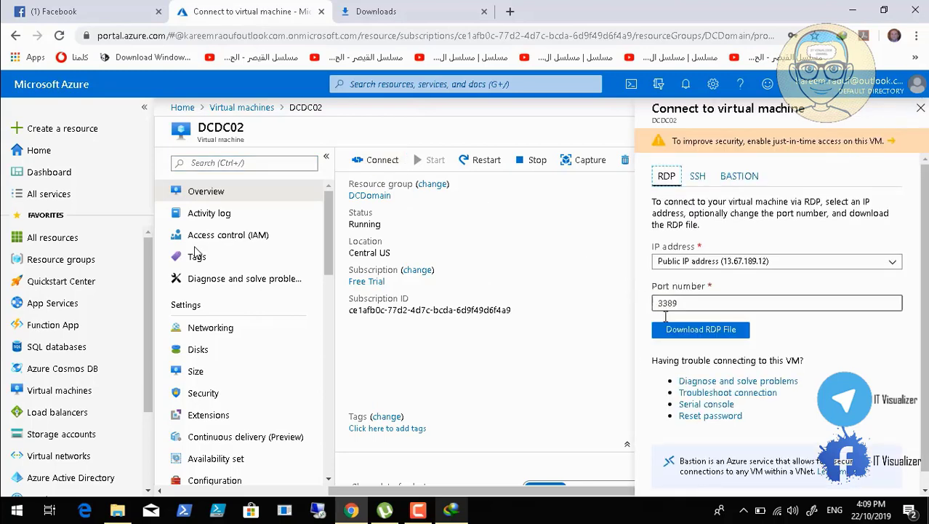
left_click(682, 331)
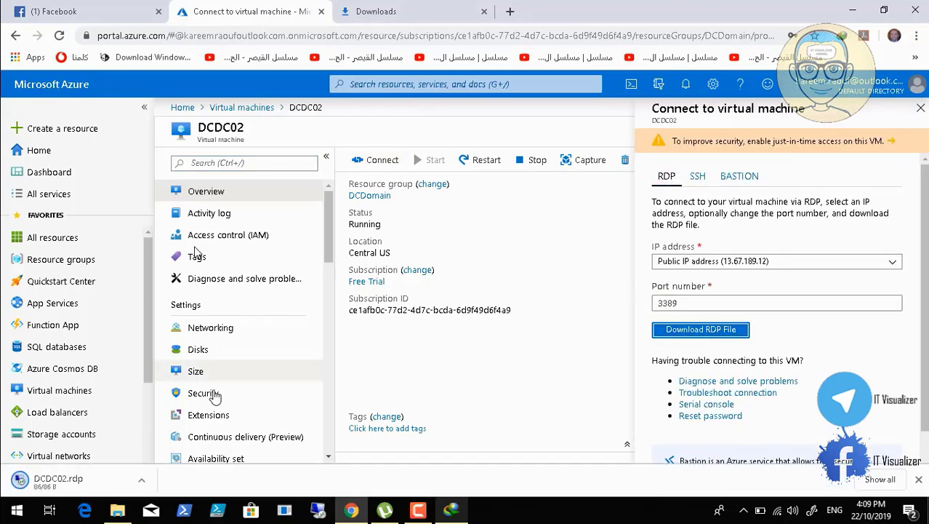
left_click(105, 483)
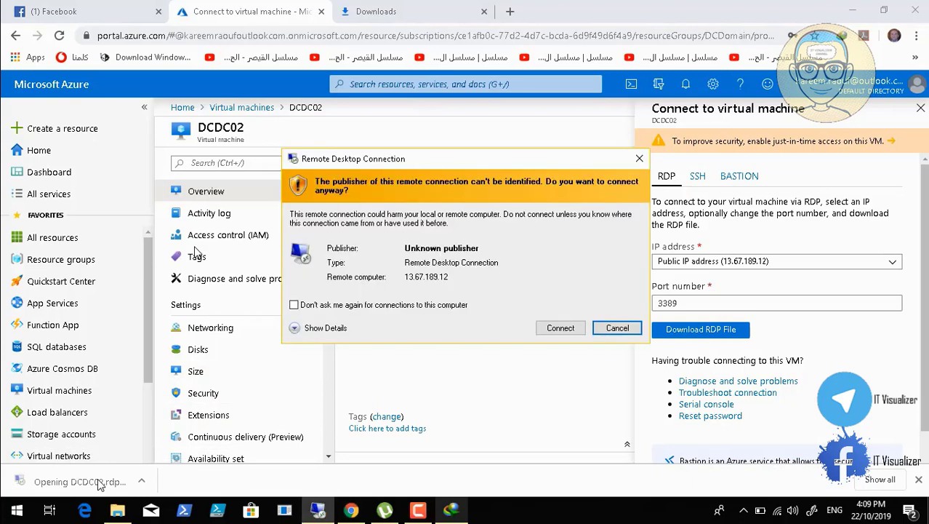
left_click(293, 304)
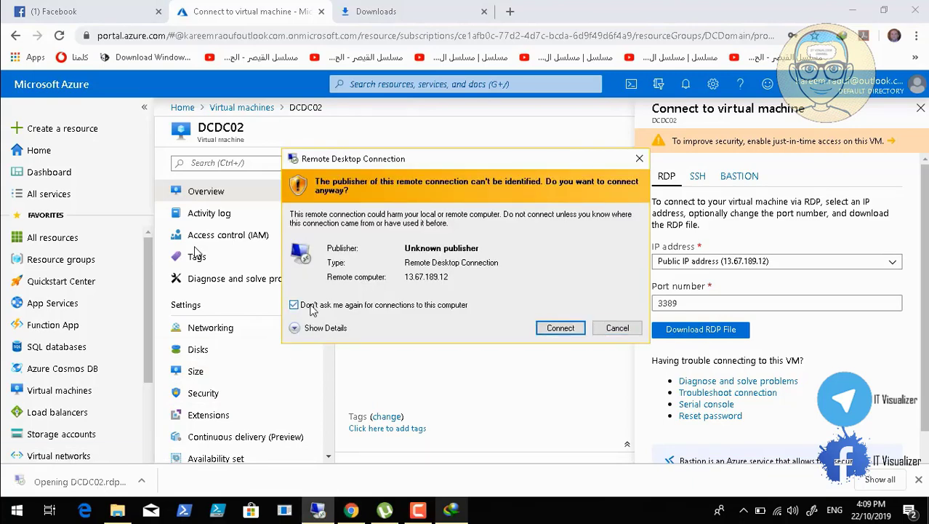
left_click(558, 327)
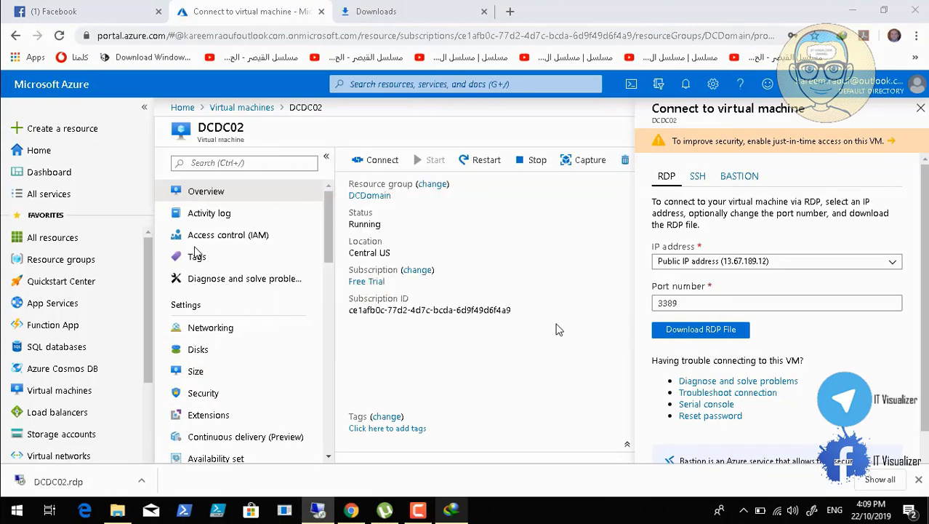
Sign in with the account username and password, retry the password, and accept DCDC02's certificate
type("kr")
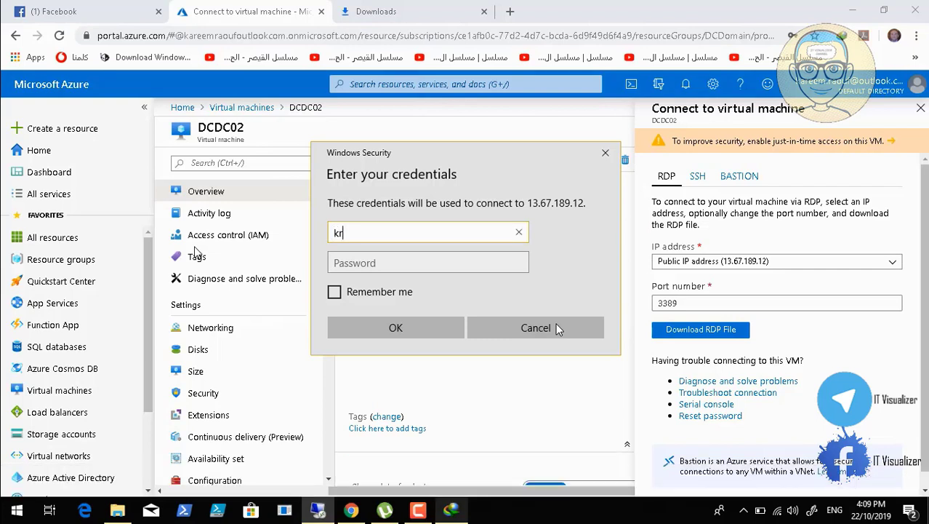
type("aouf")
key("Tab")
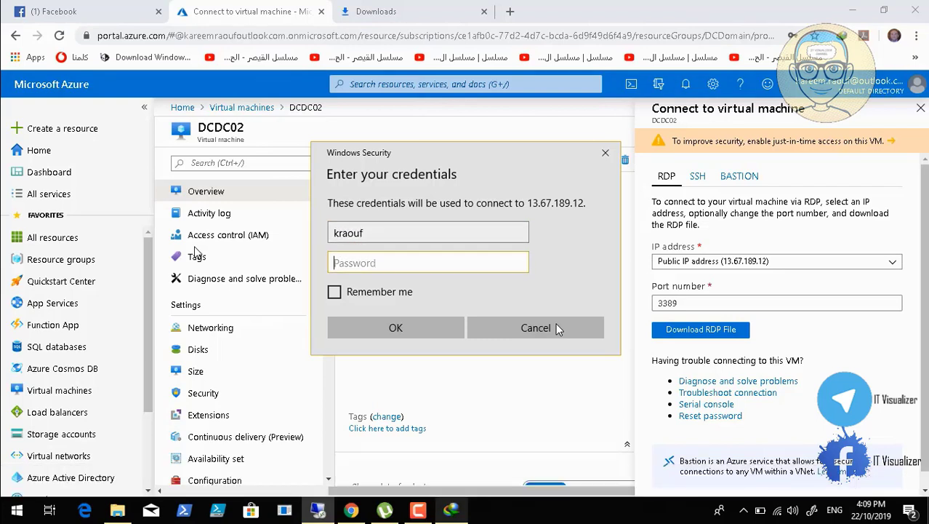
type("**********")
key("Return")
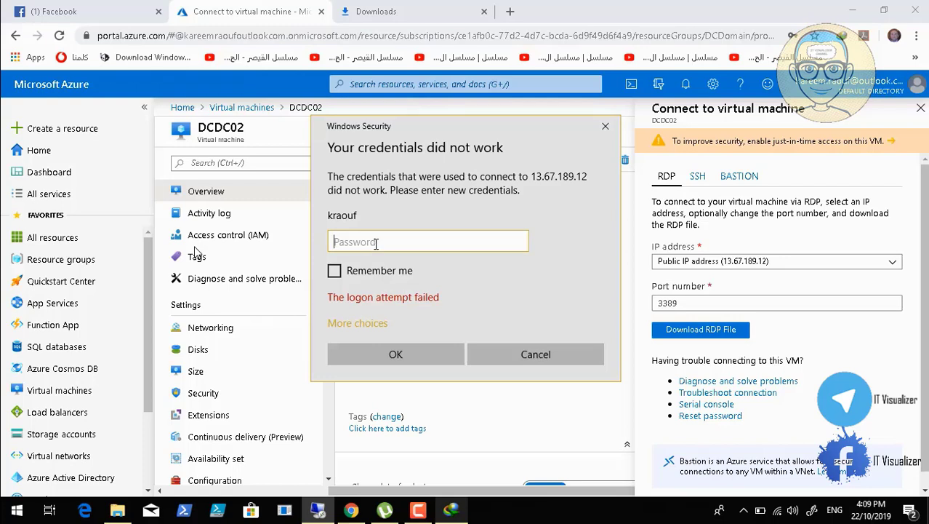
type("•")
key("Return")
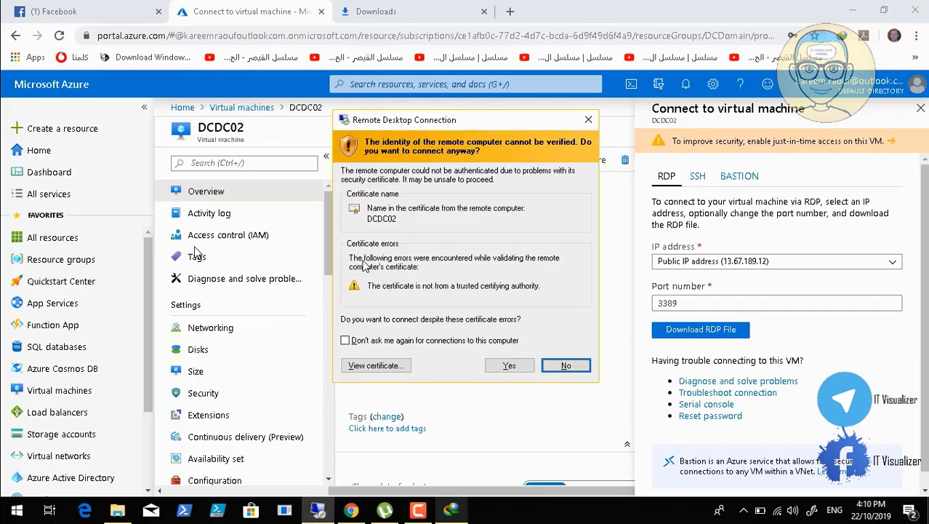
left_click(355, 340)
left_click(498, 369)
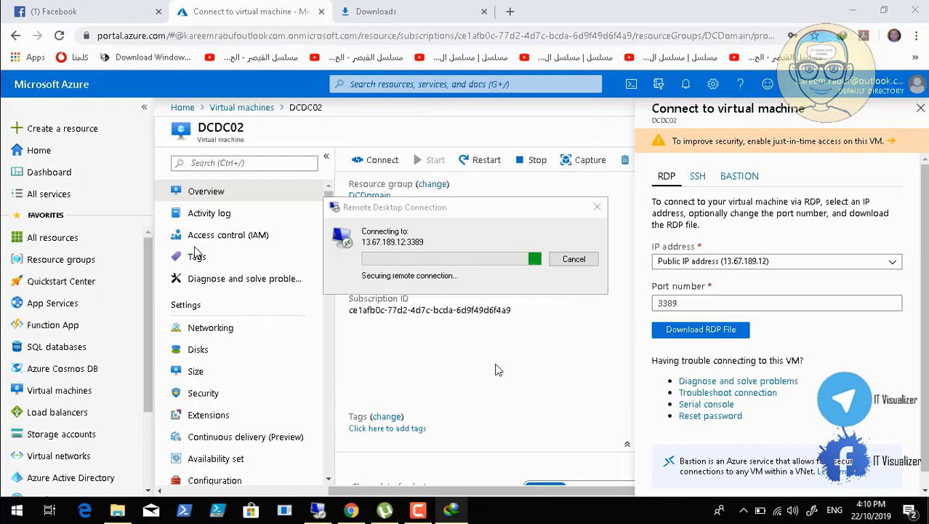
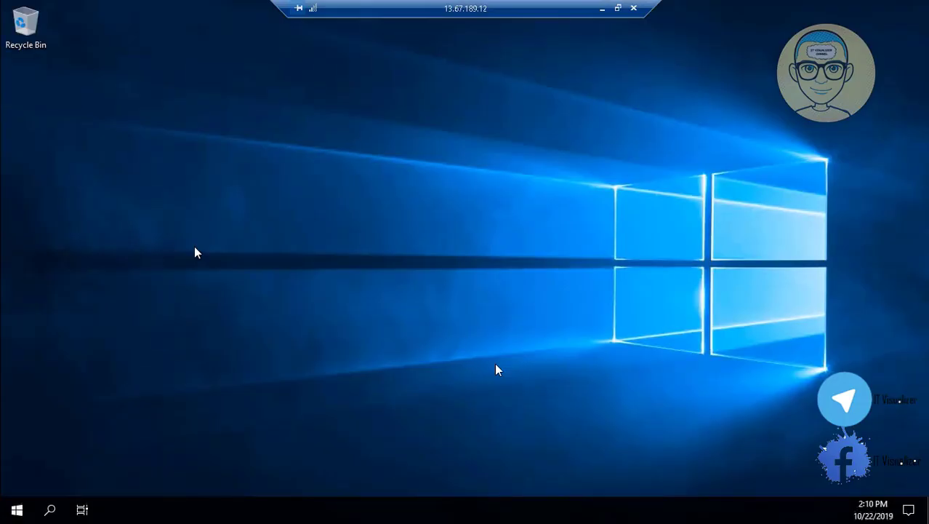
Take the tutorial video out of full screen, pause it, and bring up the Camtasia recorder panel
double_click(495, 369)
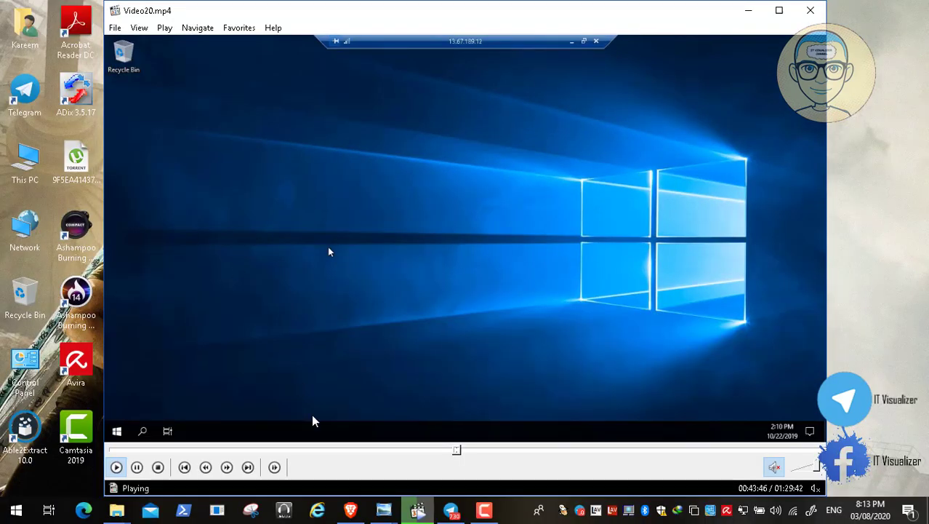
left_click(138, 469)
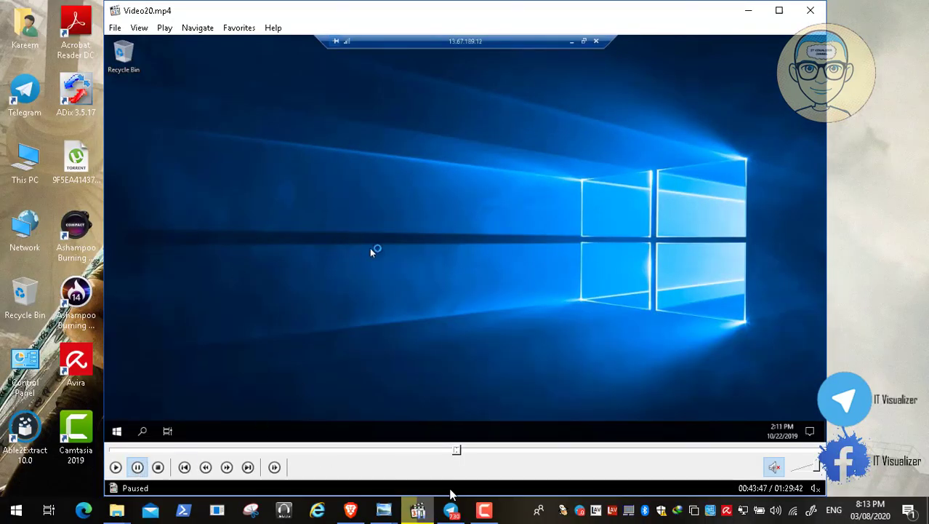
left_click(484, 509)
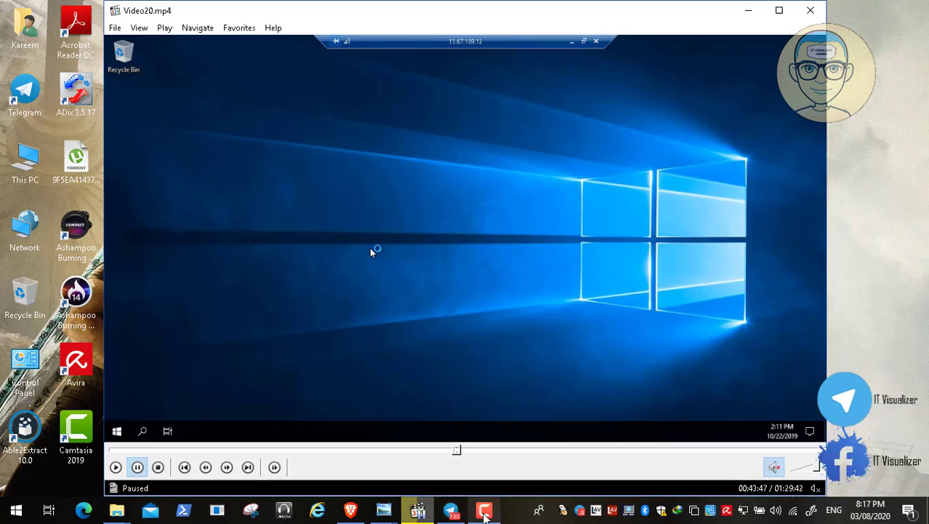
left_click(483, 509)
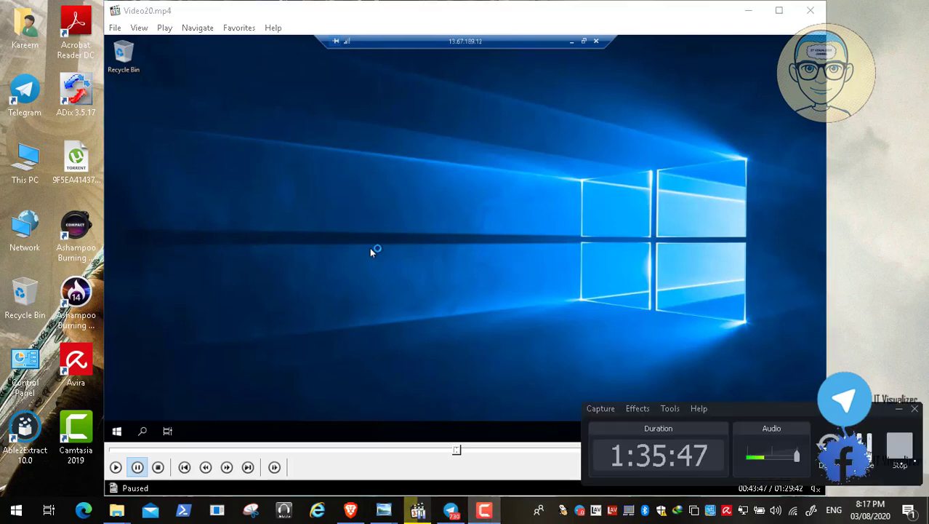
Resume the tutorial video, hide the recorder panel, and return the video to full screen
left_click(438, 229)
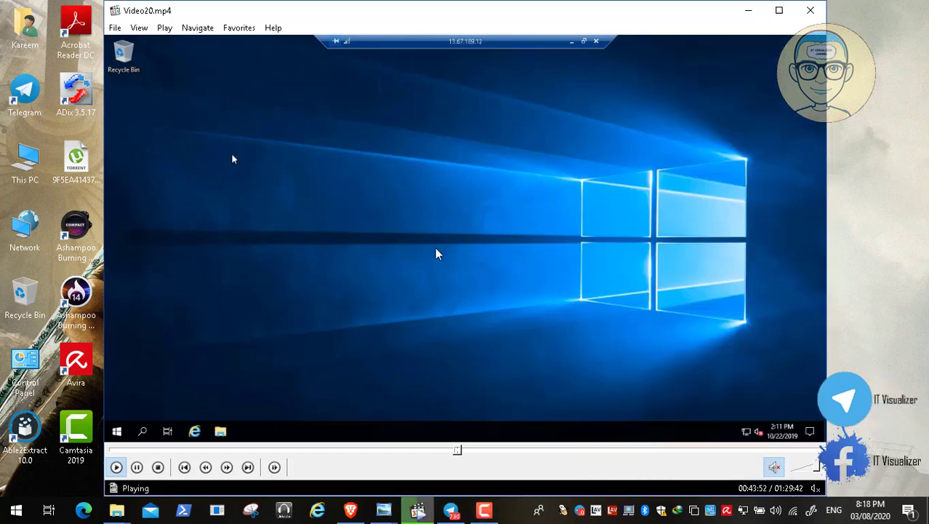
double_click(258, 220)
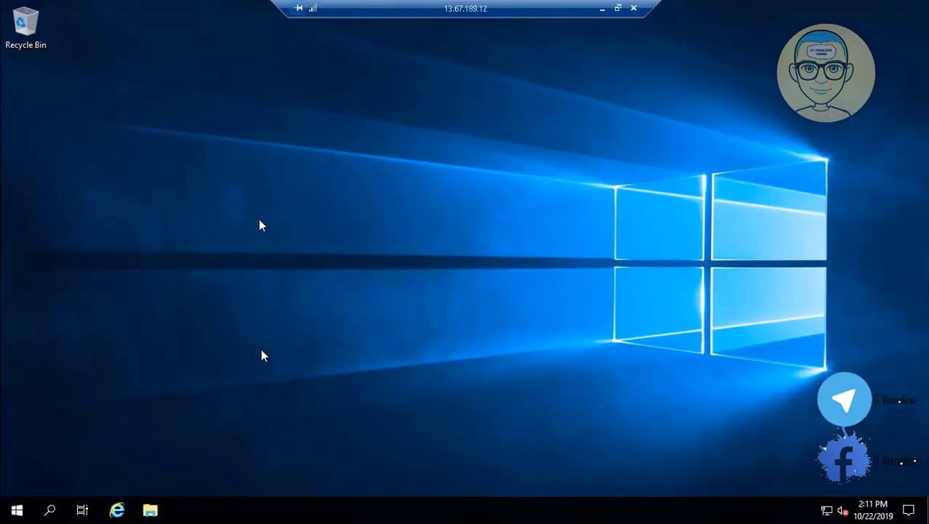
double_click(400, 146)
left_click(485, 510)
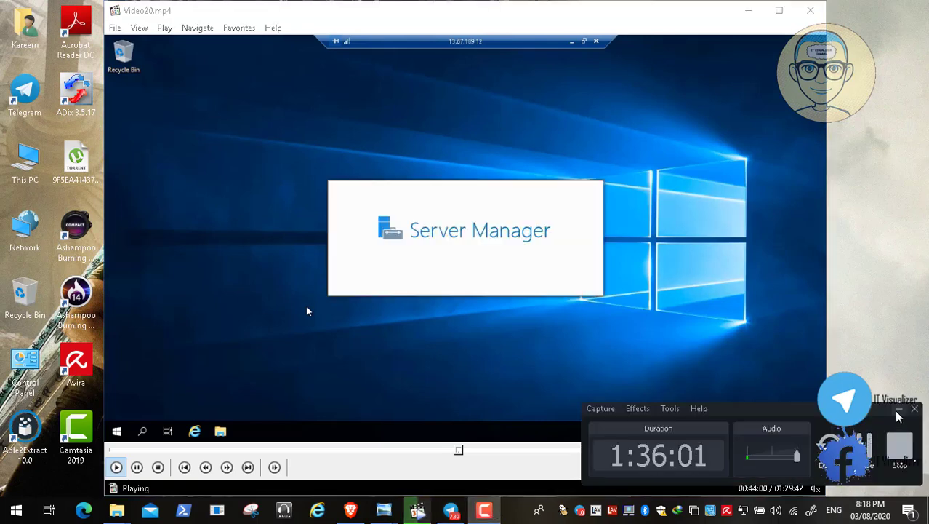
left_click(899, 409)
double_click(411, 242)
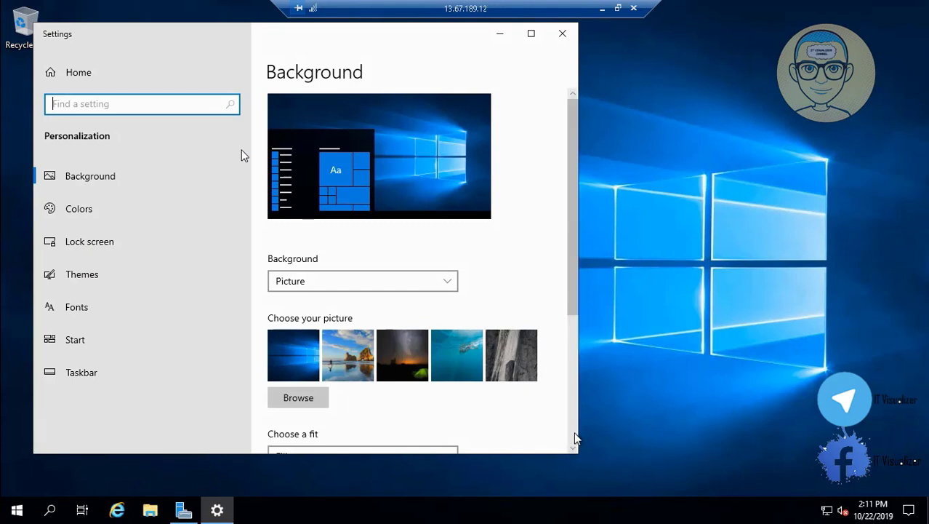
In Themes' Desktop Icon Settings, tick Computer, User's Files and Network, apply, then close Settings
scroll(575, 437, "down", 5)
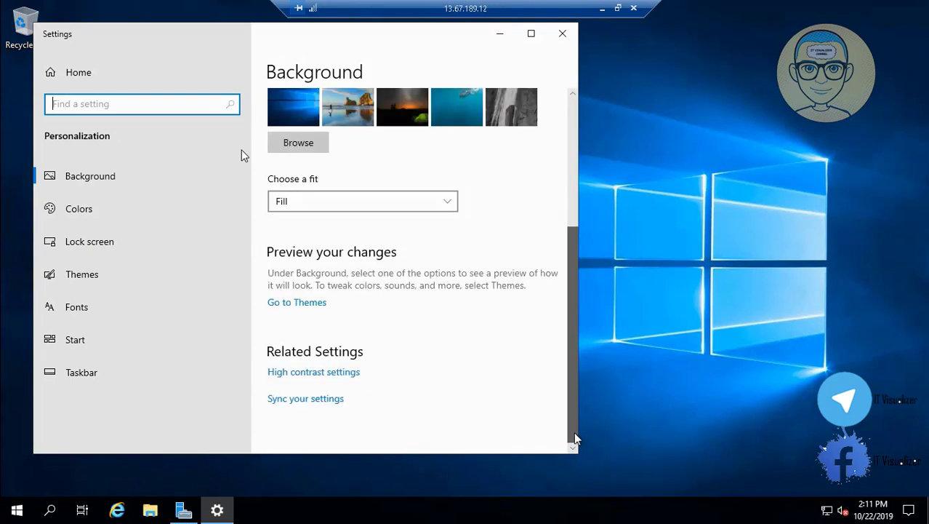
left_click(81, 275)
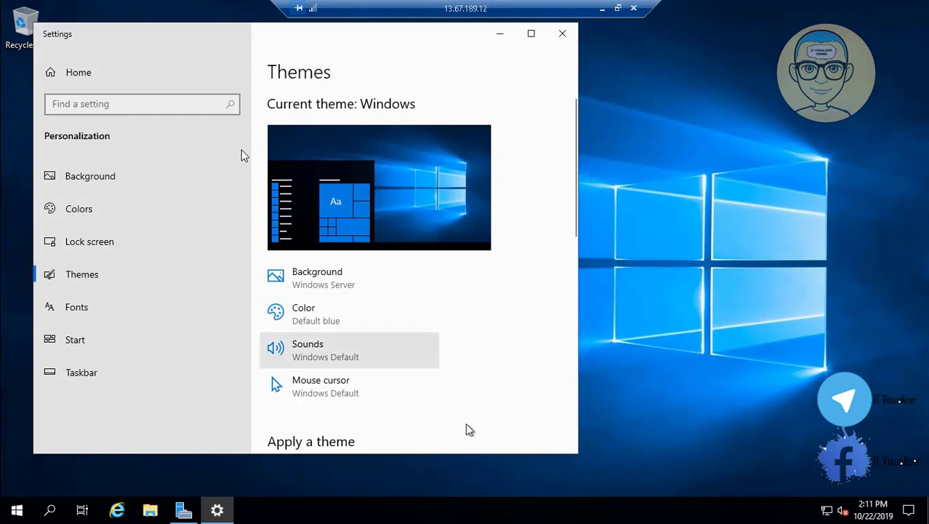
scroll(573, 438, "down", 5)
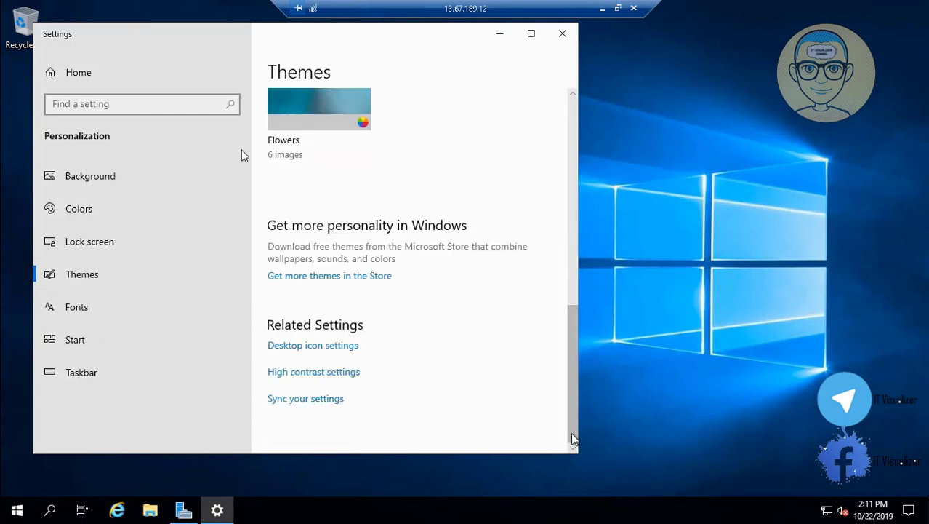
left_click(341, 347)
left_click(67, 101)
left_click(67, 117)
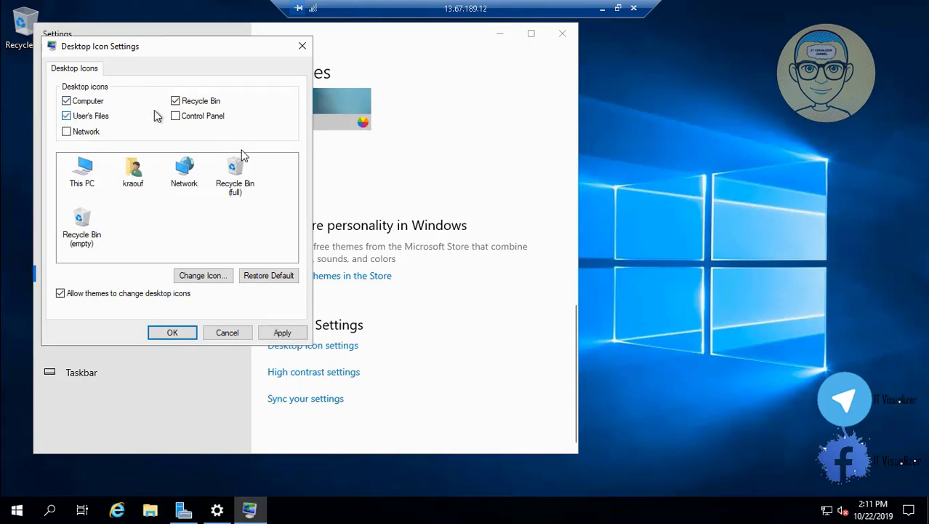
left_click(80, 135)
left_click(287, 334)
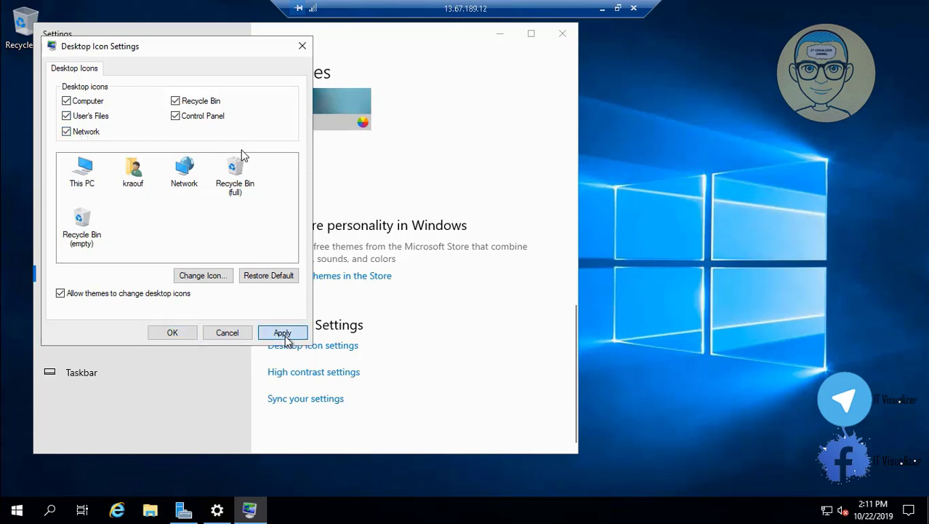
left_click(187, 333)
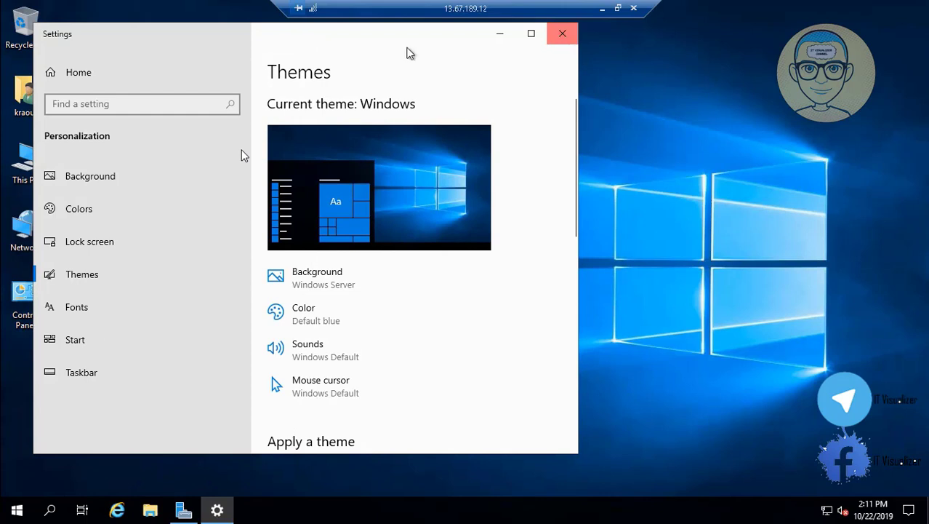
left_click(563, 32)
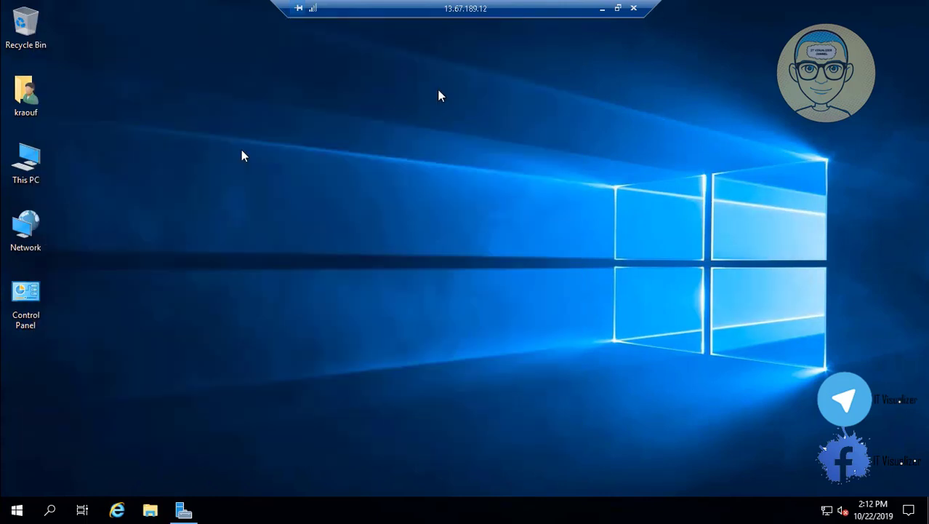
From This PC's advanced system settings, set visual effects to Adjust for best performance
right_click(33, 169)
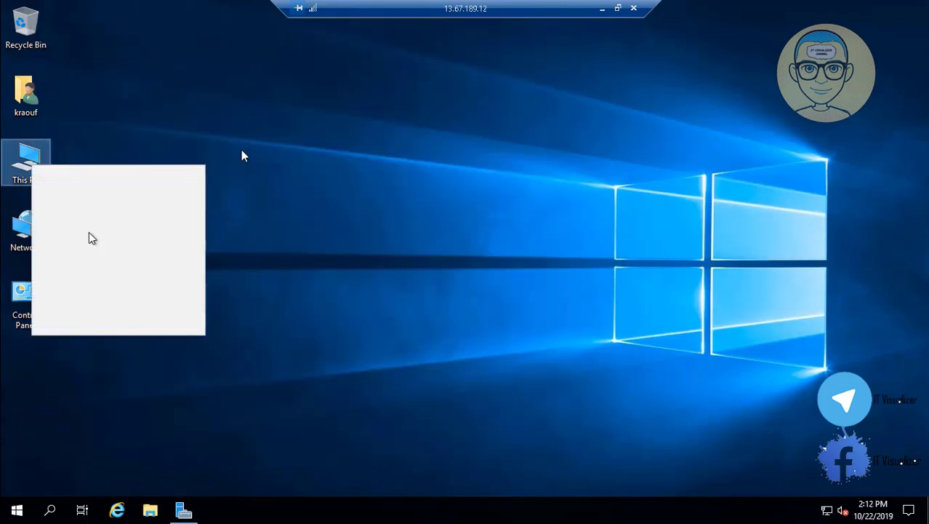
left_click(134, 332)
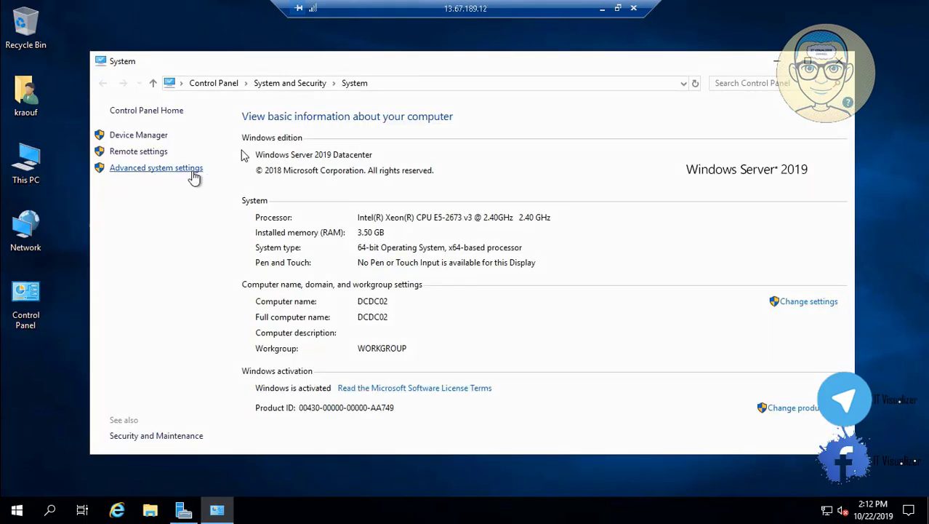
left_click(192, 168)
left_click(279, 164)
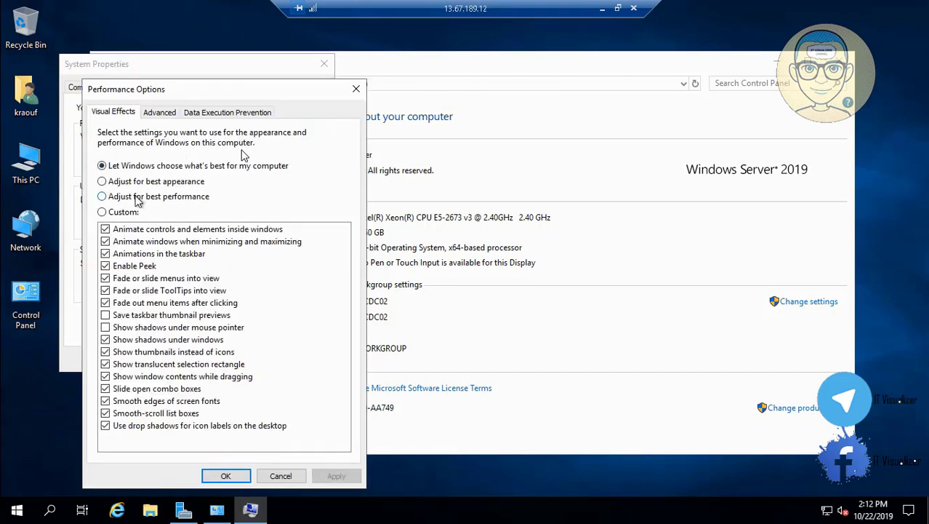
left_click(138, 197)
Give C: a custom 5000–7000 MB paging file and confirm all the System Properties dialogs
left_click(164, 115)
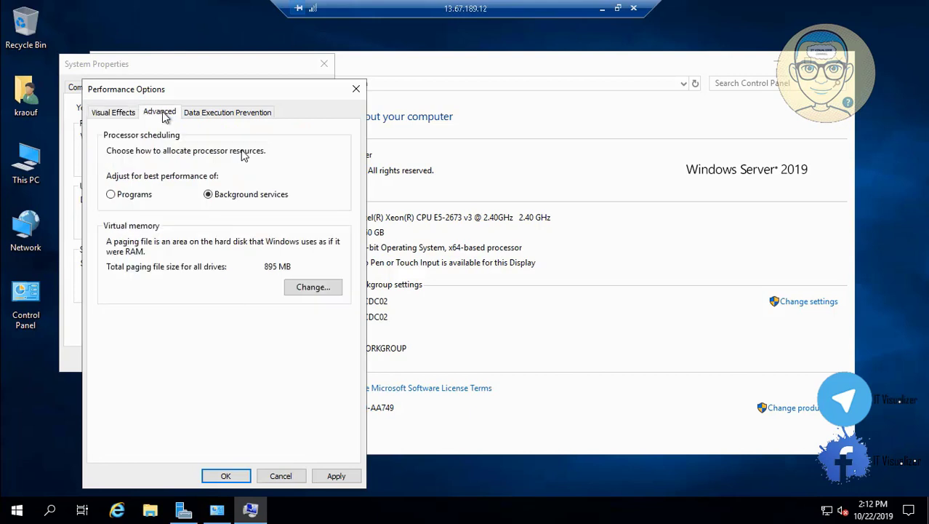
left_click(312, 287)
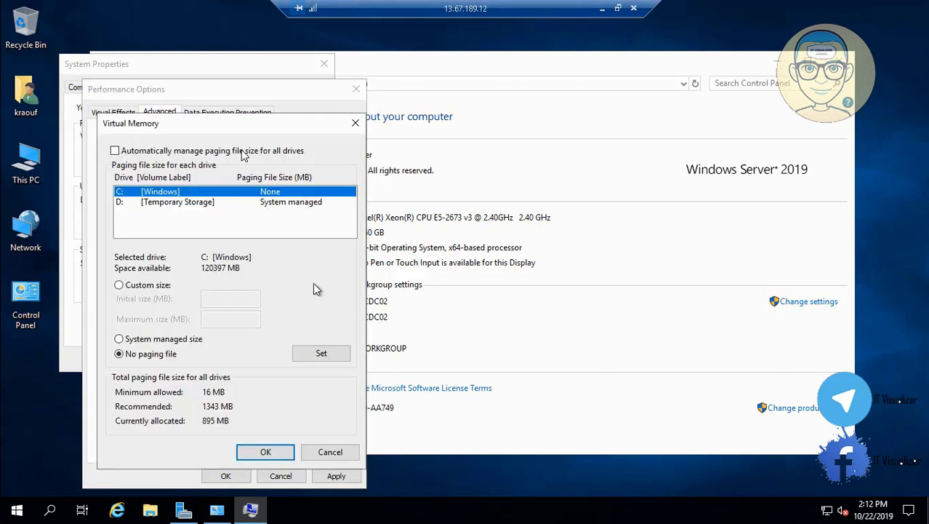
left_click(131, 288)
left_click(216, 298)
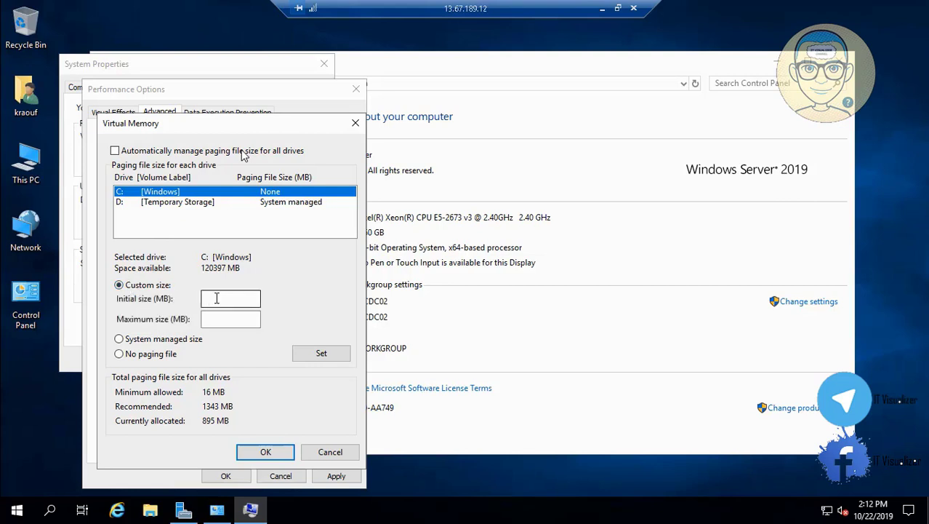
type("500")
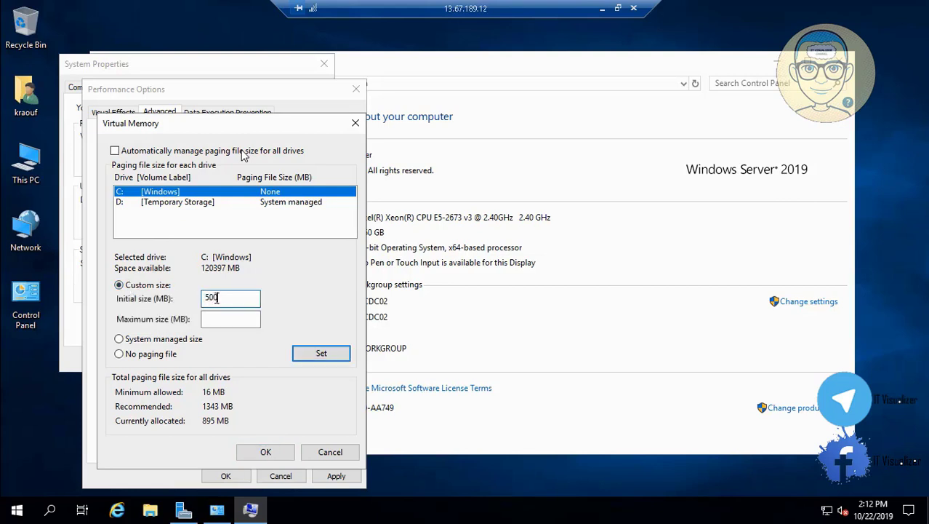
type("0")
left_click(236, 319)
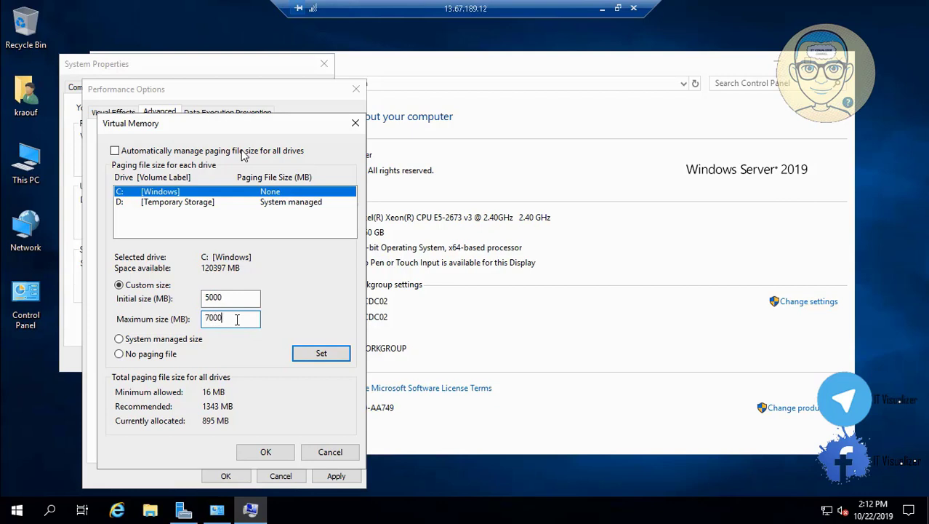
left_click(334, 356)
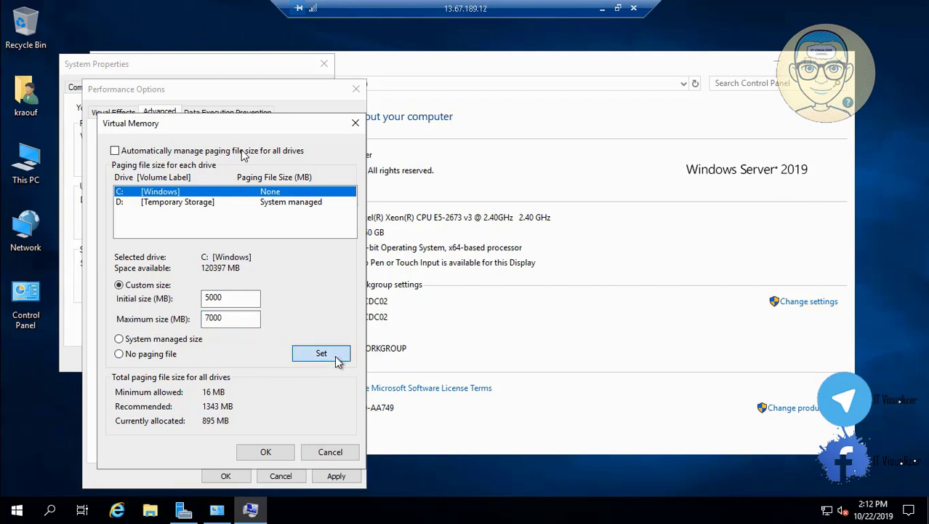
left_click(265, 451)
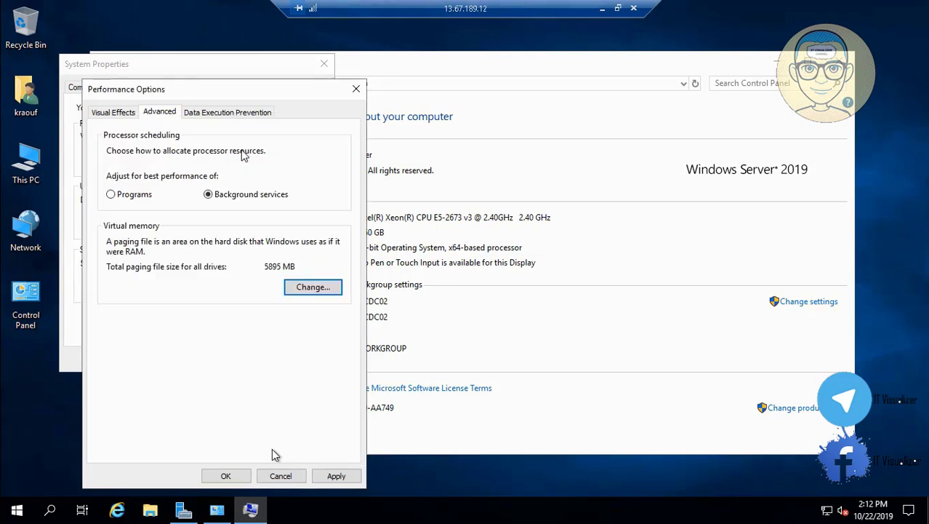
left_click(336, 476)
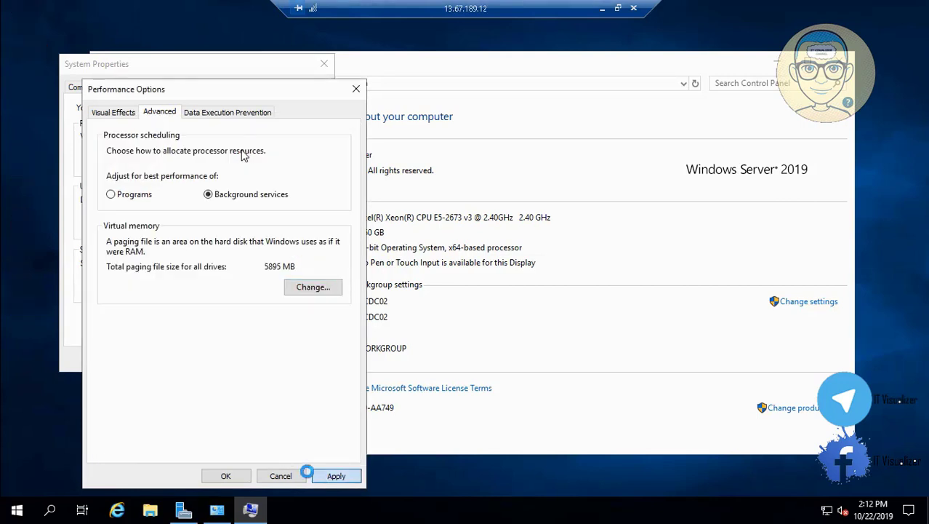
left_click(224, 477)
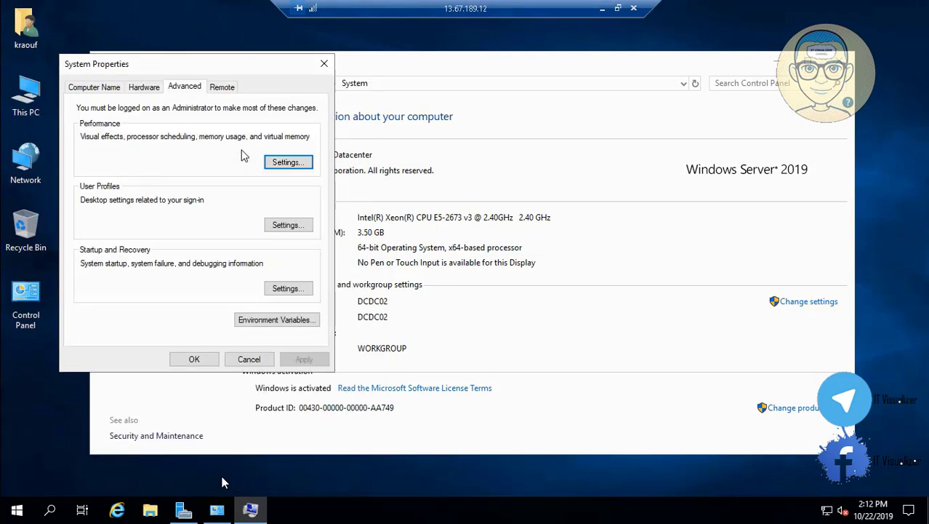
left_click(202, 361)
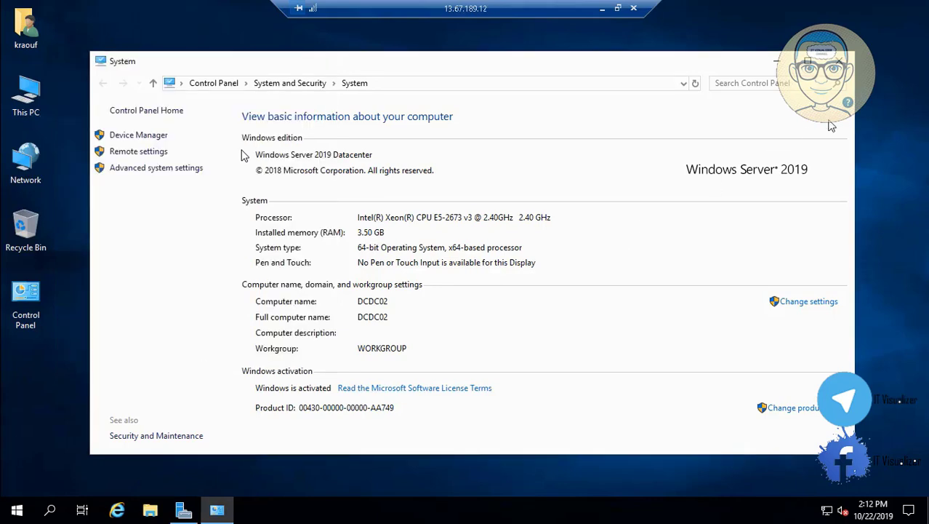
Close the System window, view Control Panel as Small icons, and launch Computer Management from Administrative Tools
left_click(839, 61)
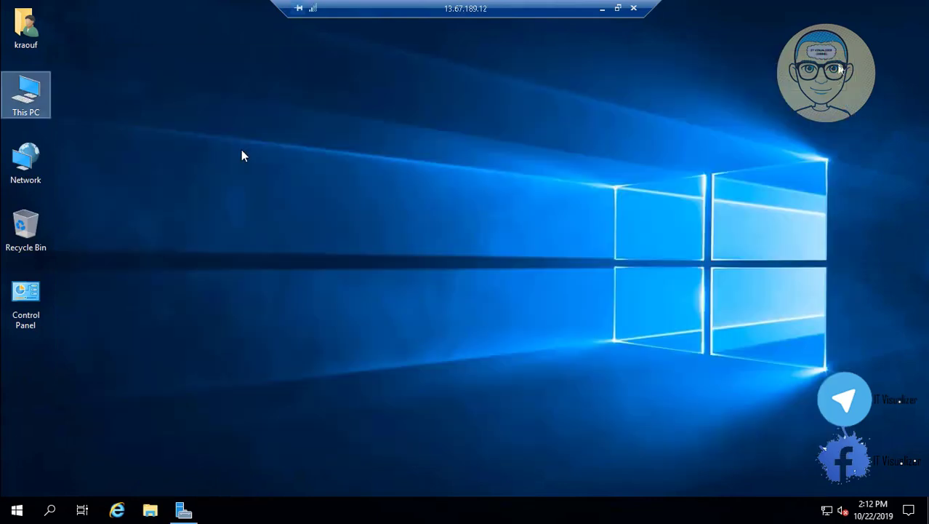
double_click(34, 302)
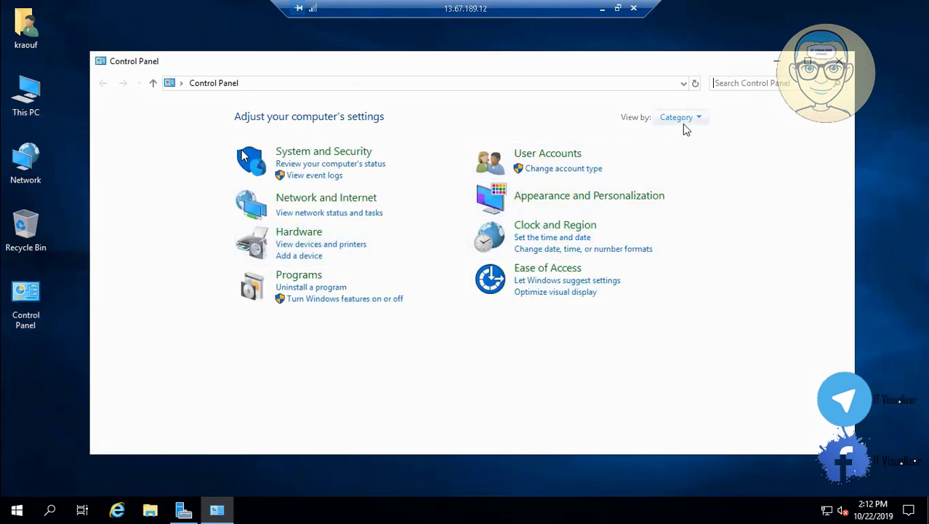
left_click(678, 117)
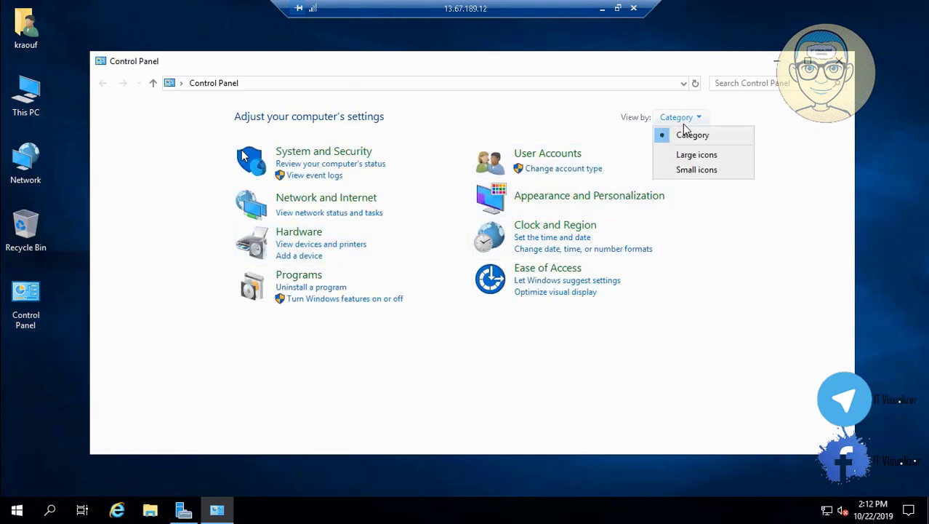
left_click(698, 170)
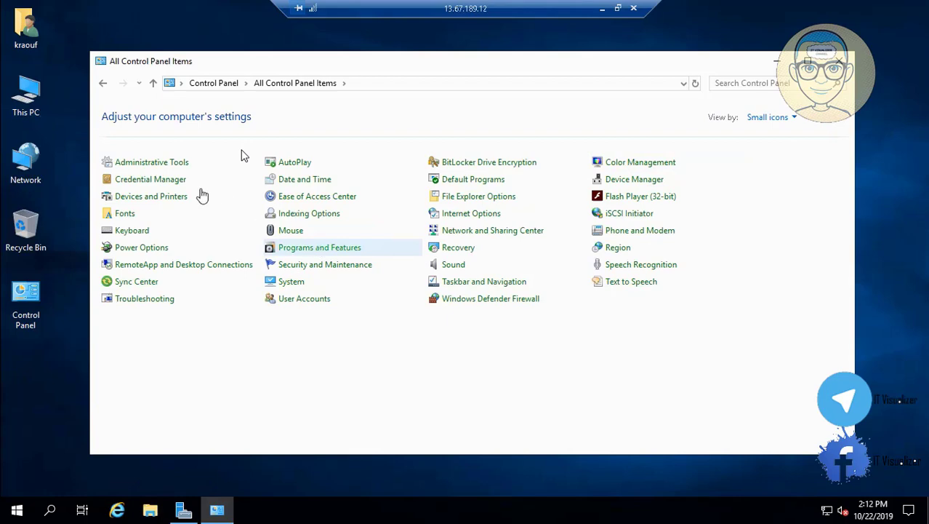
left_click(177, 165)
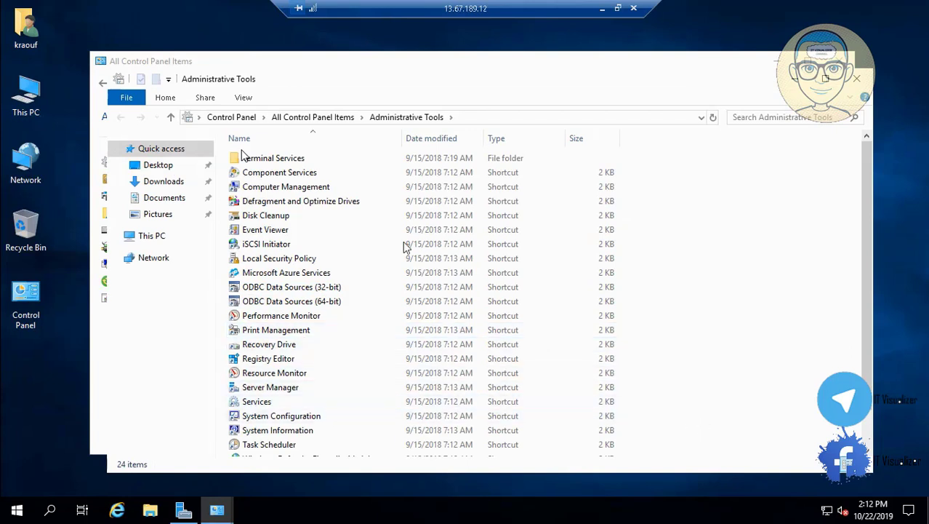
left_click(333, 188)
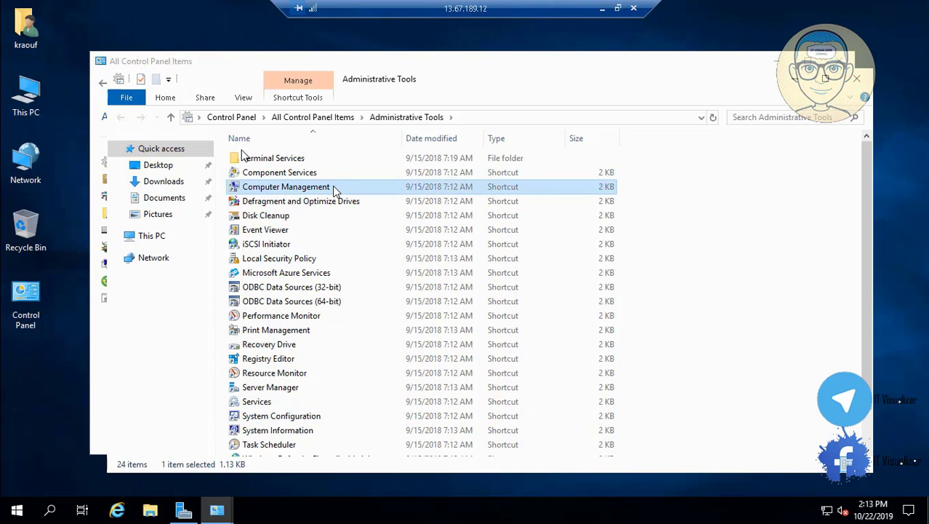
double_click(334, 188)
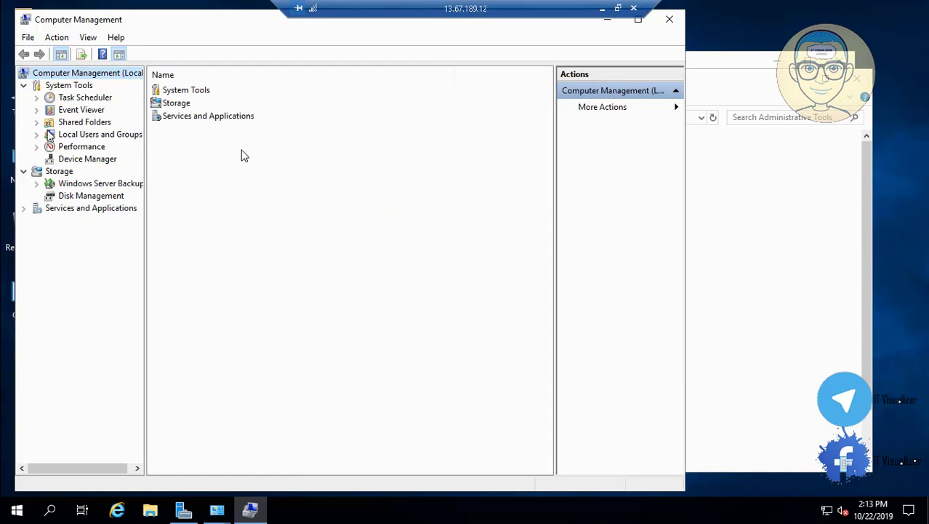
In Disk Management, initialize Disk 2 with the MBR partition style
left_click(100, 198)
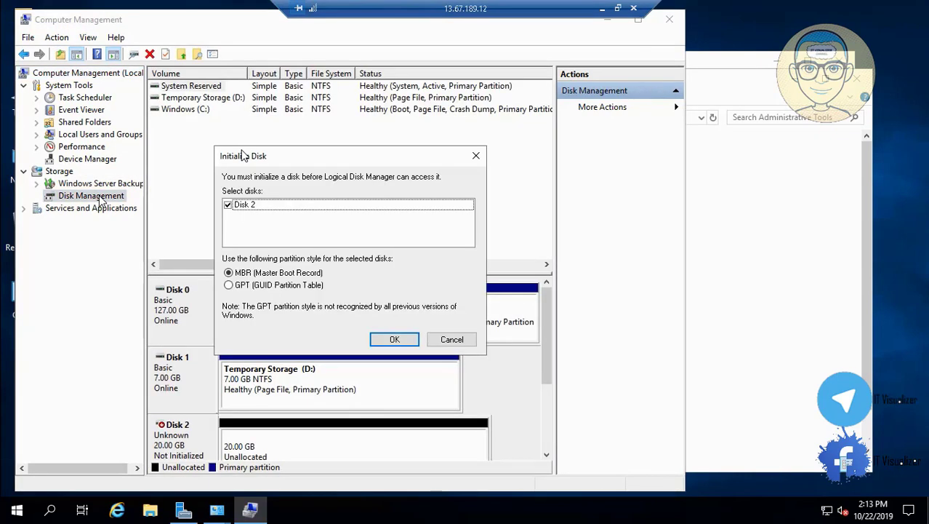
left_click(404, 339)
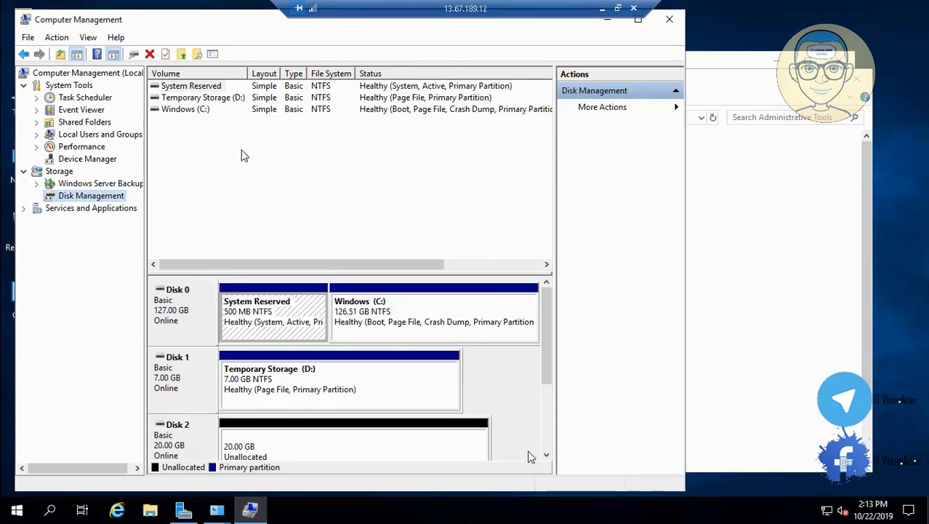
left_click(547, 454)
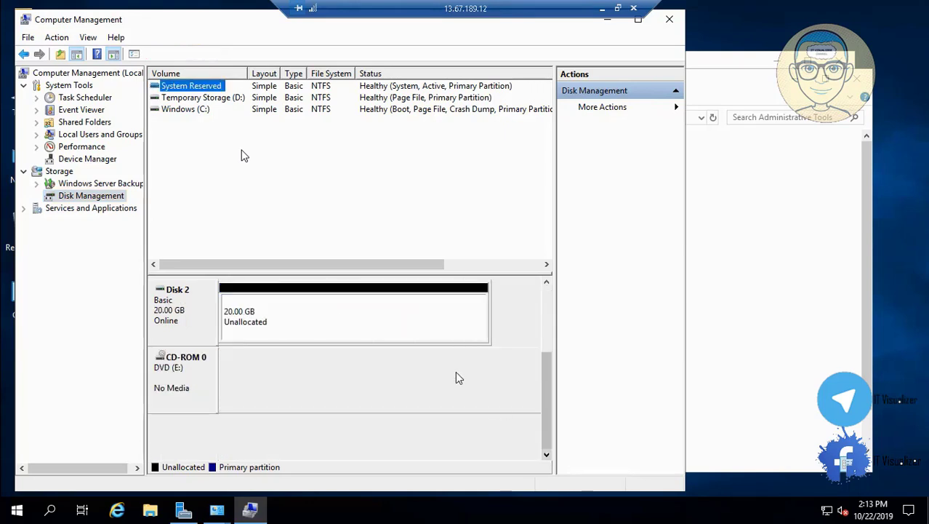
Start a New Simple Volume on Disk 2 using the full 20477 MB and drive letter F
right_click(316, 321)
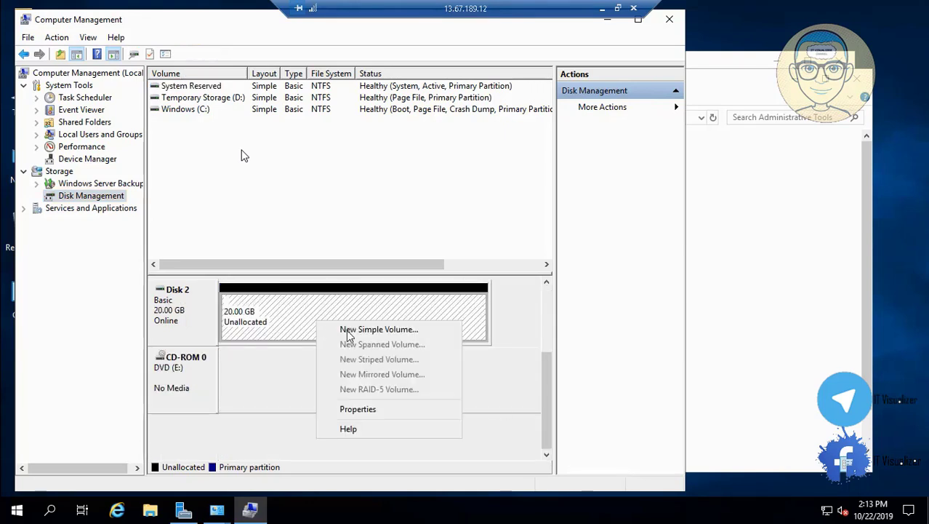
left_click(347, 330)
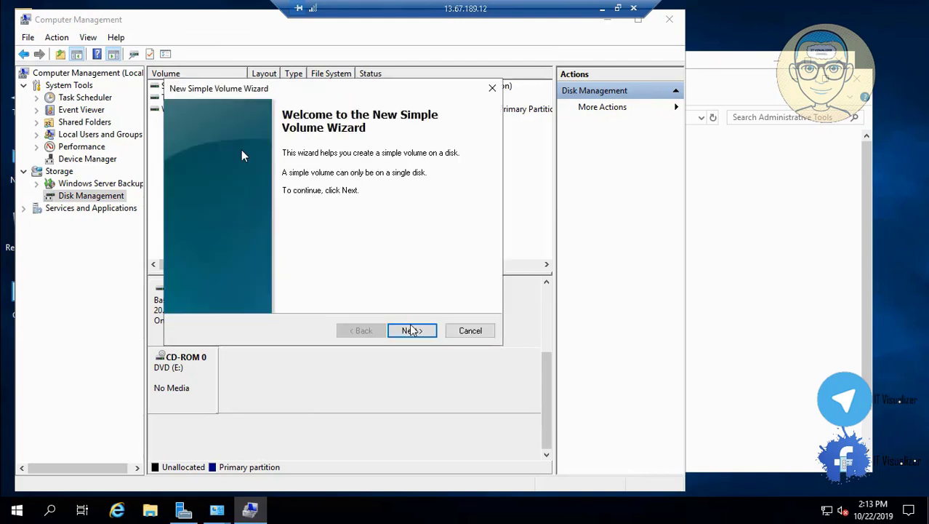
left_click(412, 331)
left_click(415, 331)
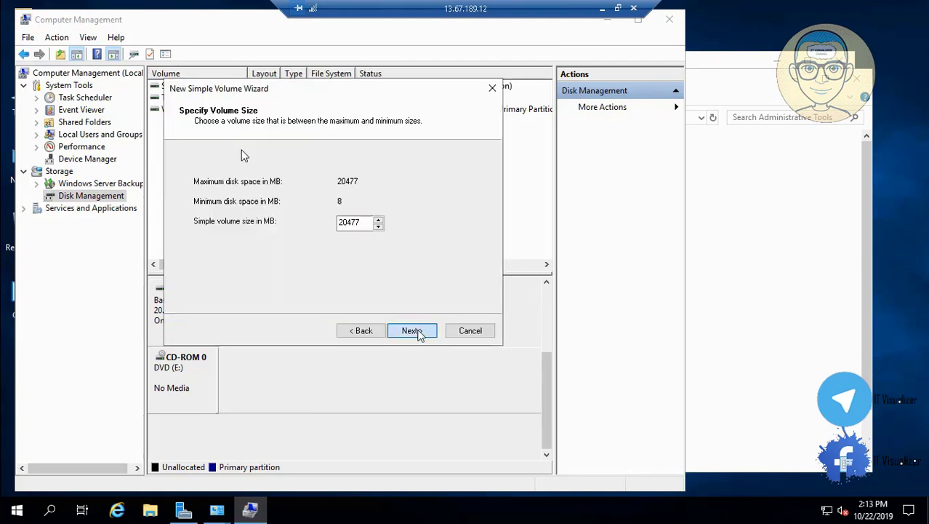
left_click(418, 332)
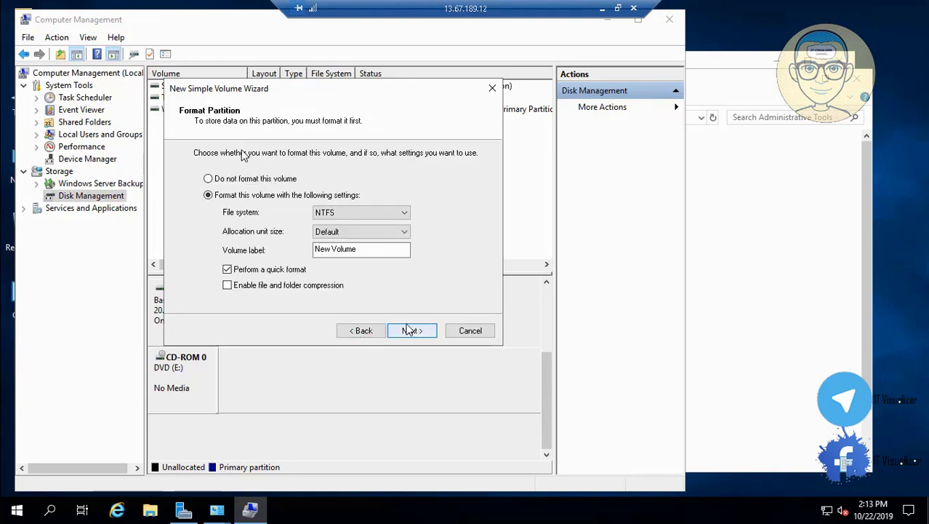
left_click(409, 330)
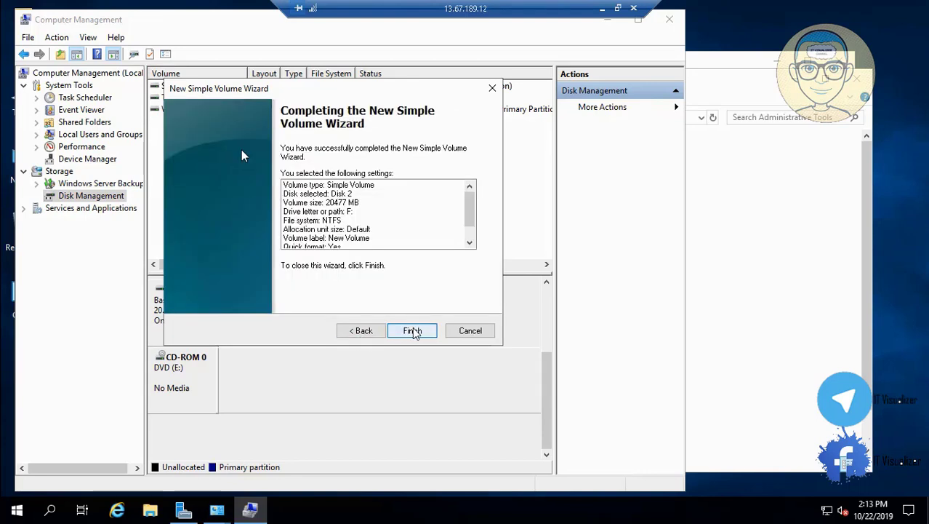
Change the volume label to Data and finish creating the NTFS volume
left_click(363, 332)
left_click(358, 248)
key("ctrl+a")
key("BackSpace")
type("New Vol")
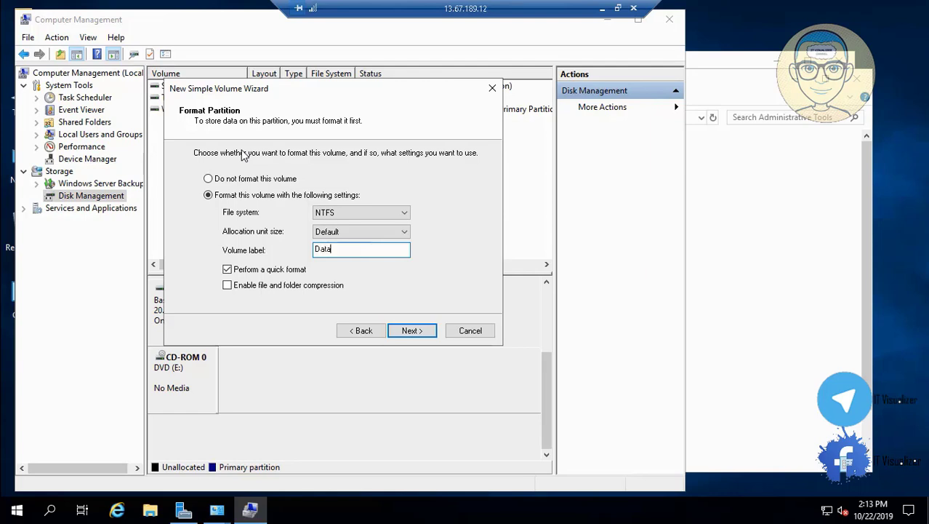
left_click(426, 331)
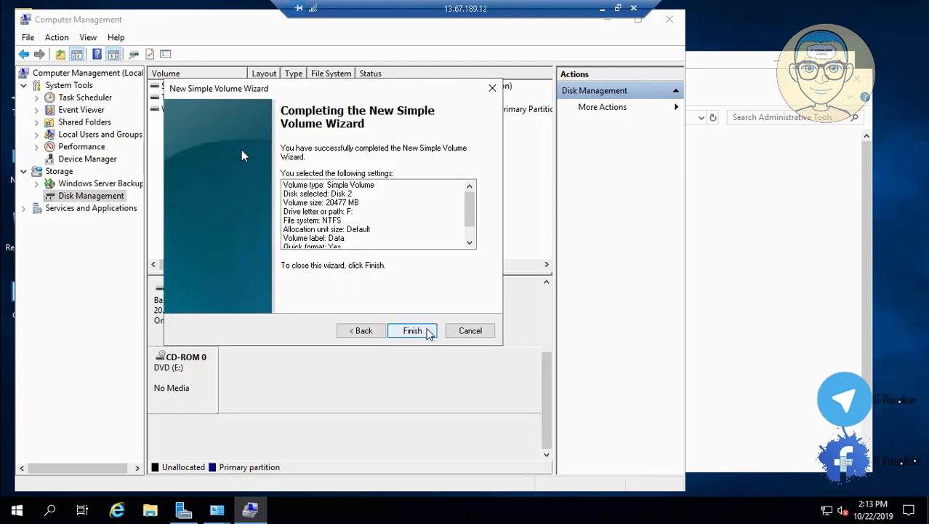
left_click(412, 330)
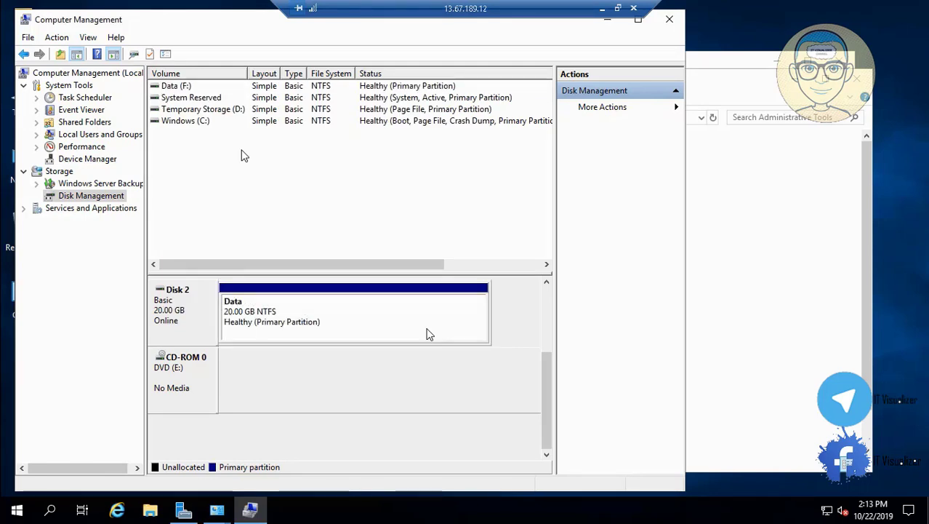
Close Computer Management and Control Panel, then set Server Manager not to start automatically at logon
left_click(670, 20)
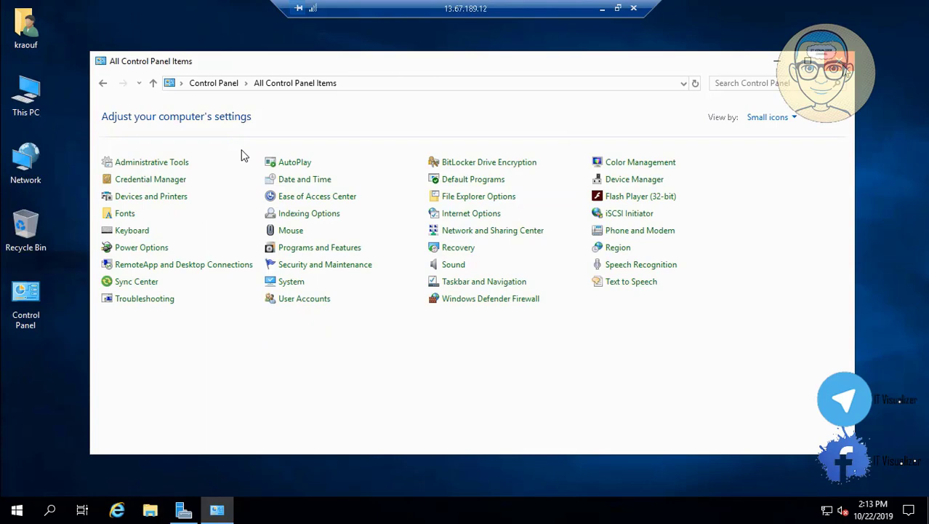
key("alt+F4")
left_click(185, 512)
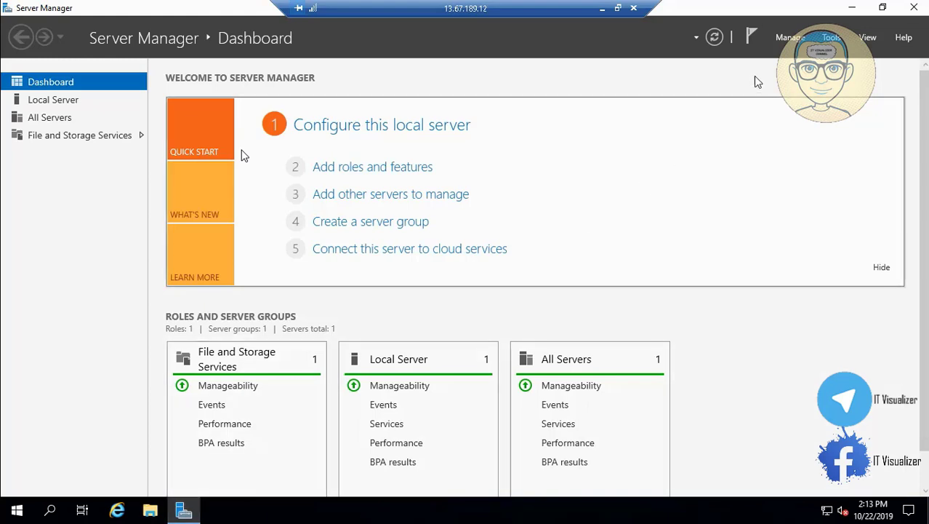
left_click(794, 40)
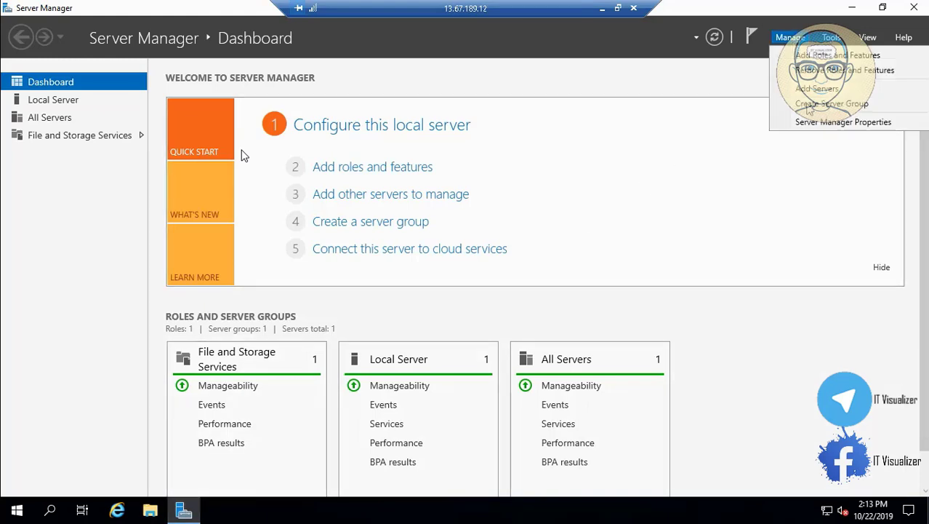
left_click(813, 124)
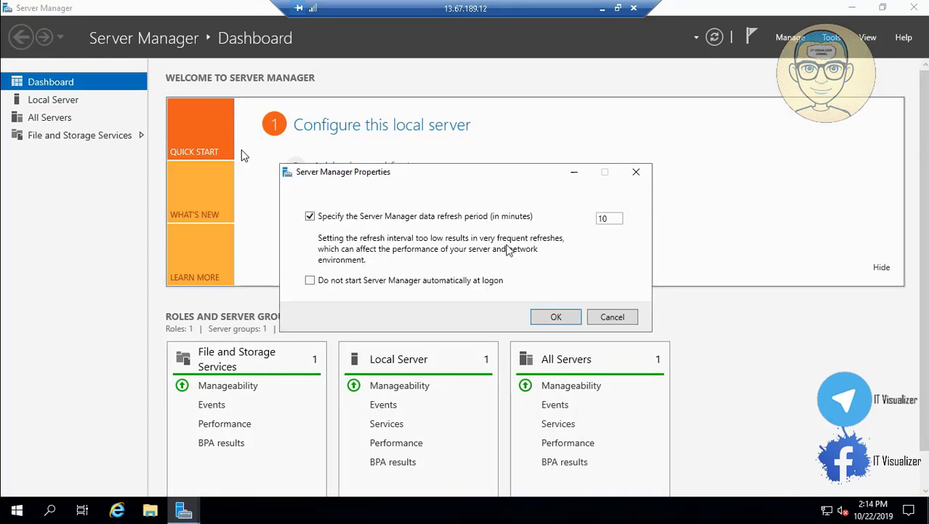
left_click(384, 284)
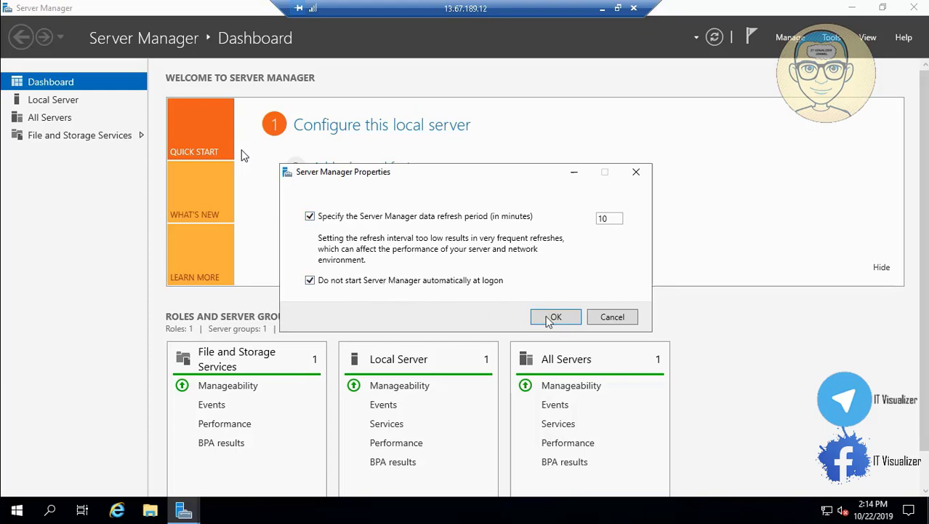
left_click(563, 318)
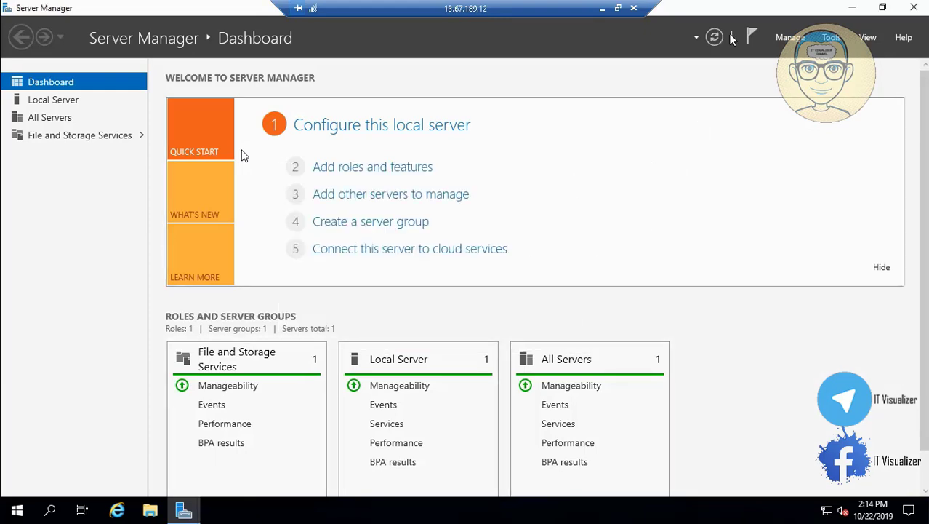
left_click(787, 38)
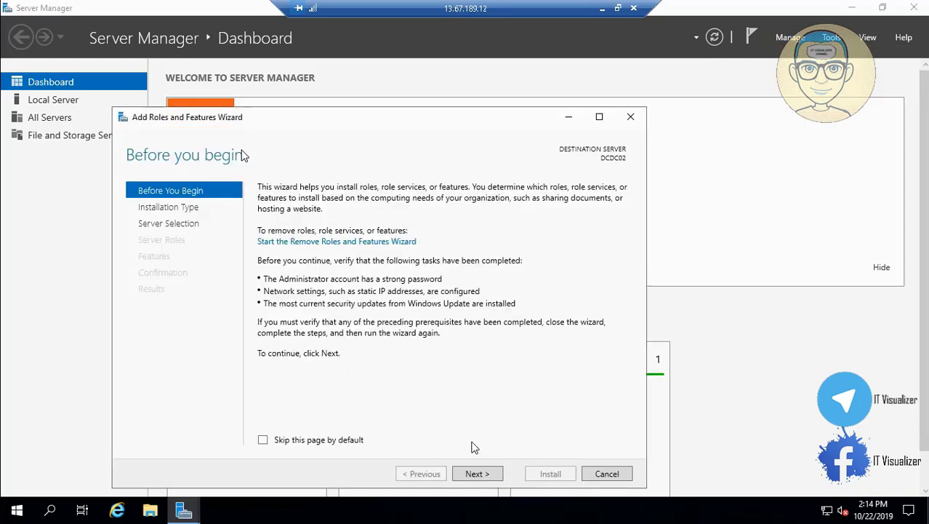
In the role-based wizard, select Active Directory Domain Services with its required features
left_click(477, 474)
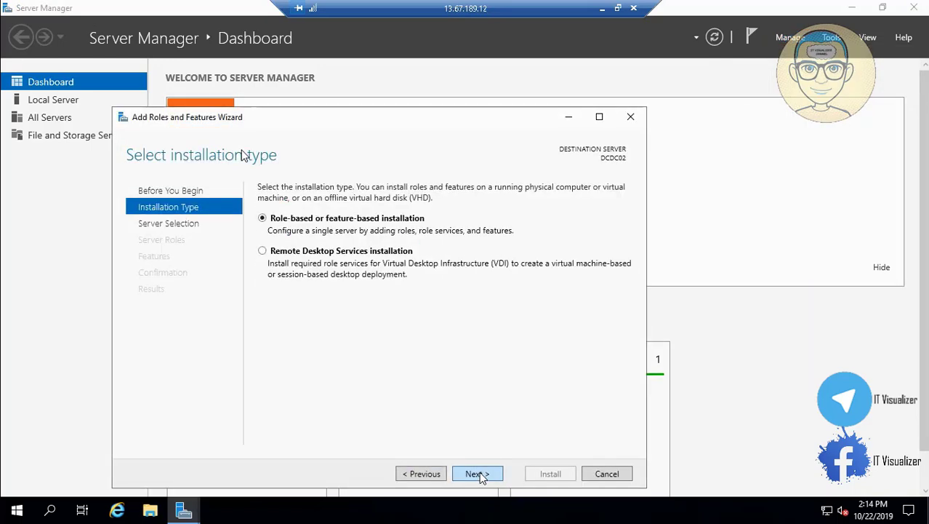
left_click(477, 474)
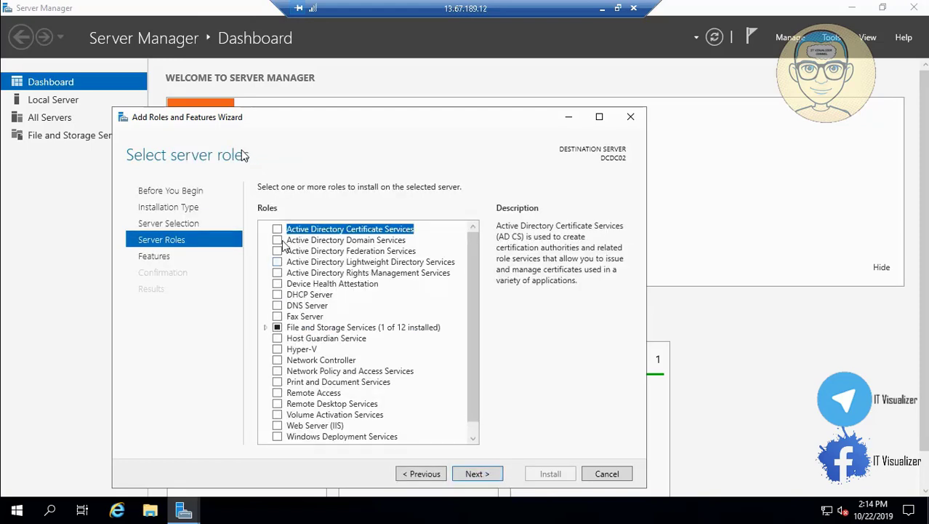
left_click(277, 240)
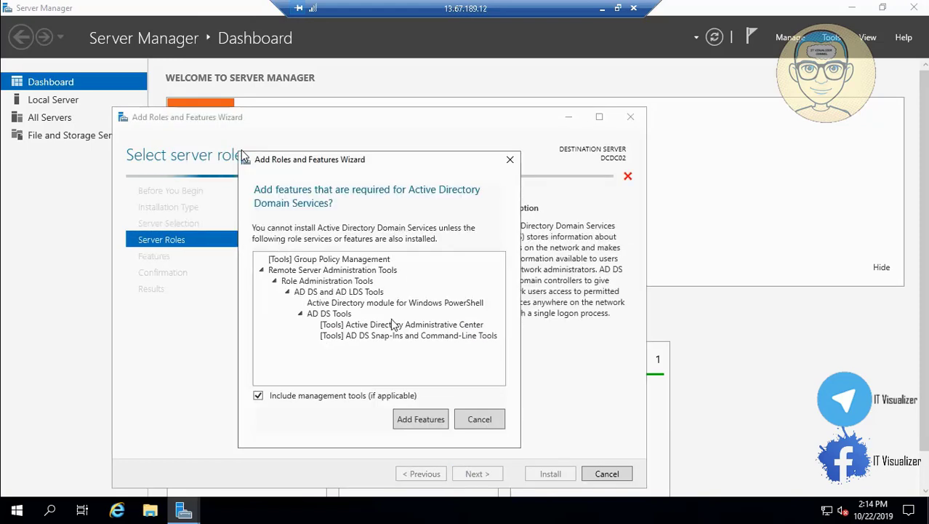
left_click(429, 429)
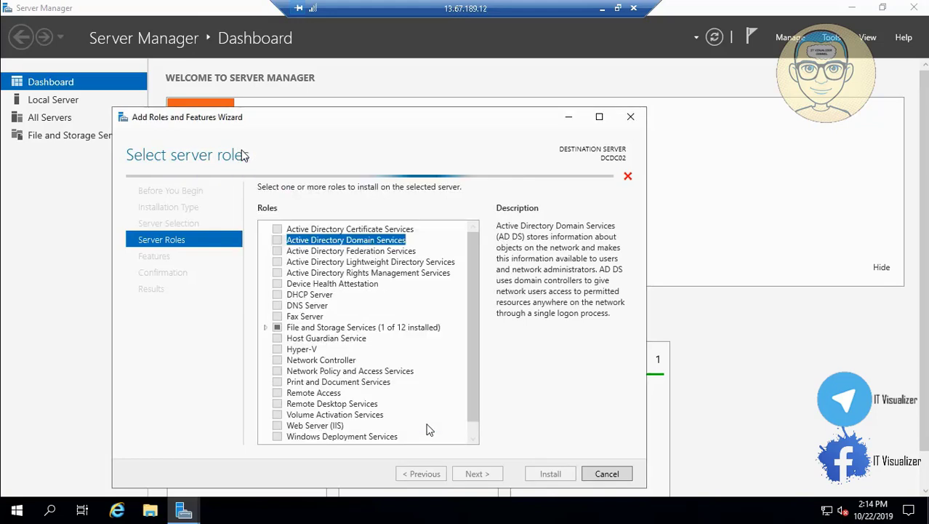
left_click(477, 435)
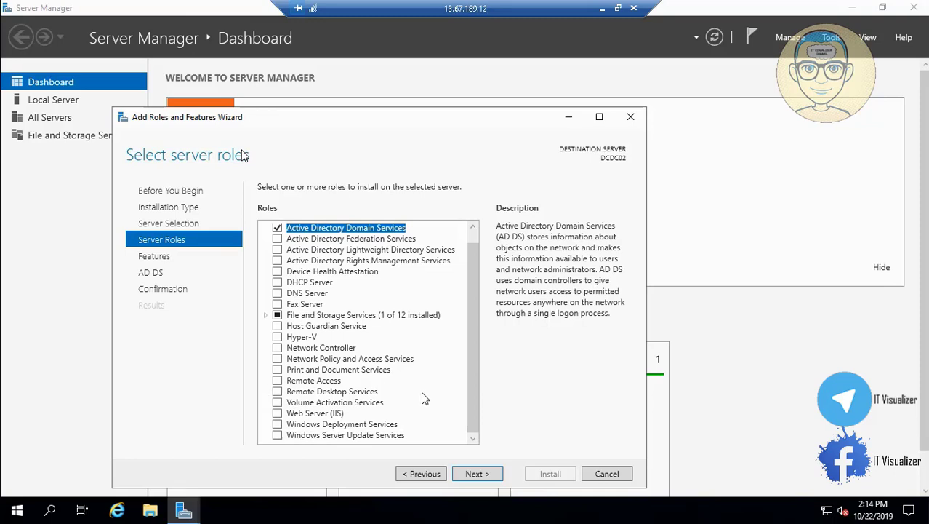
Add the WINS Server feature with its management tools and start the installation
left_click(477, 469)
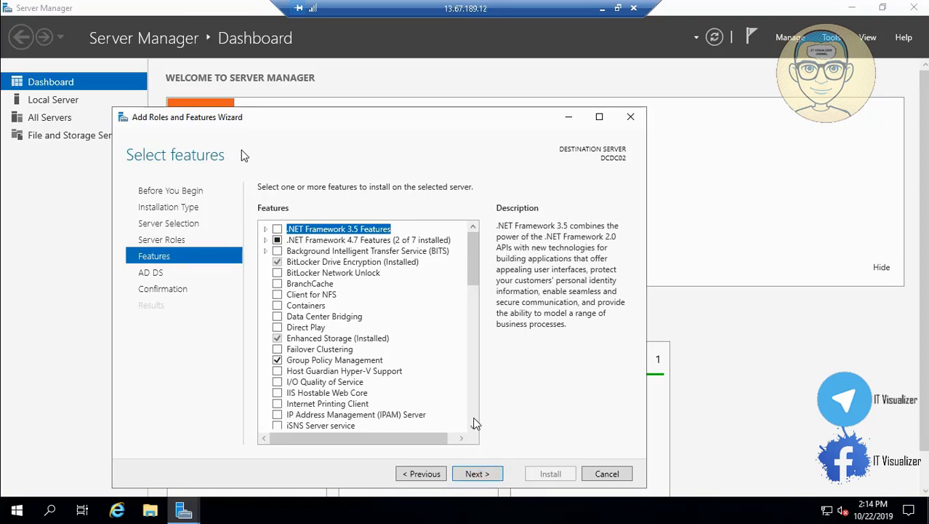
scroll(349, 400, "down", 12)
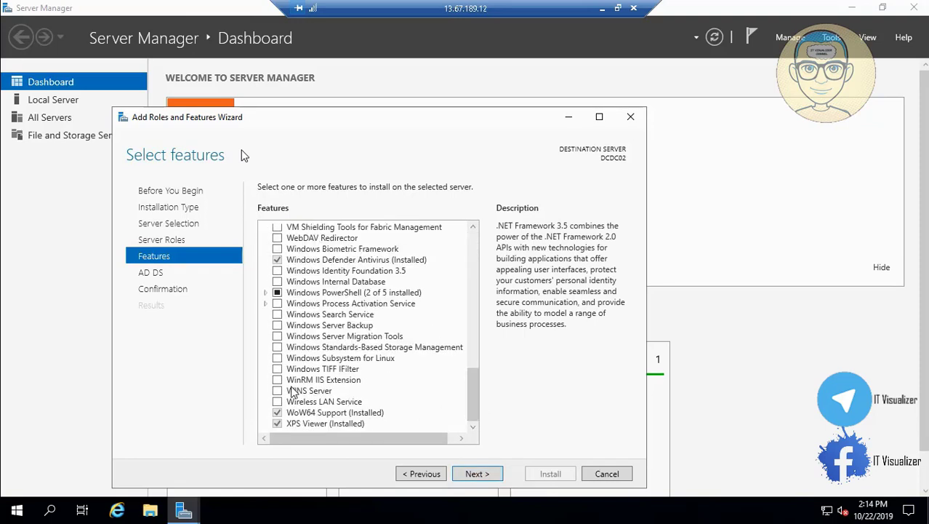
left_click(281, 391)
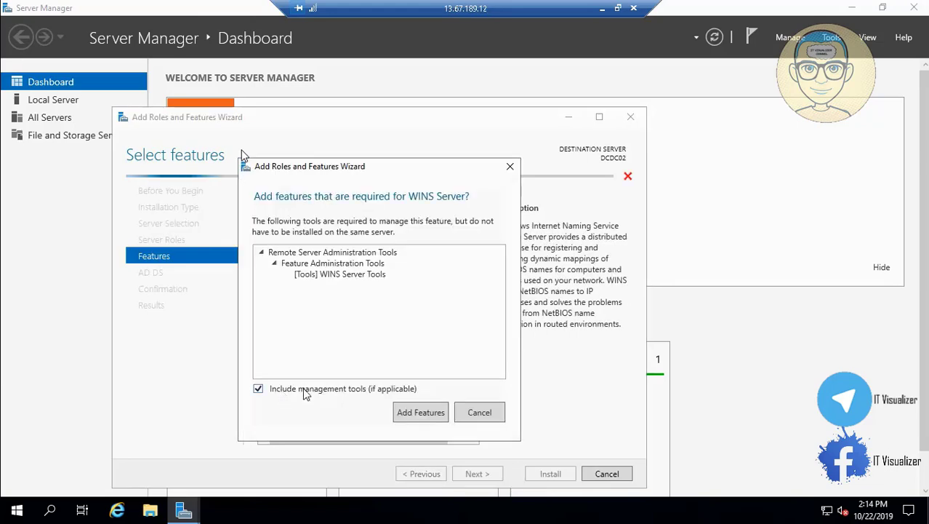
left_click(425, 412)
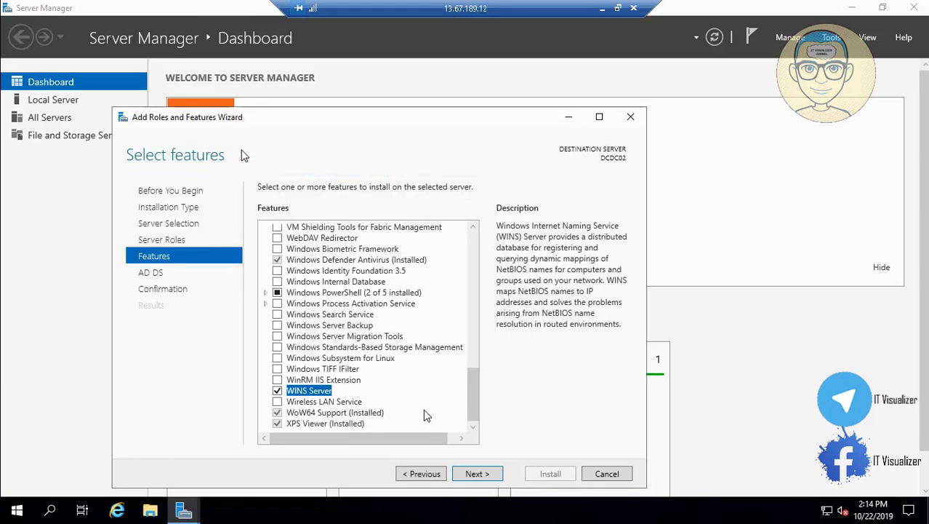
left_click(479, 470)
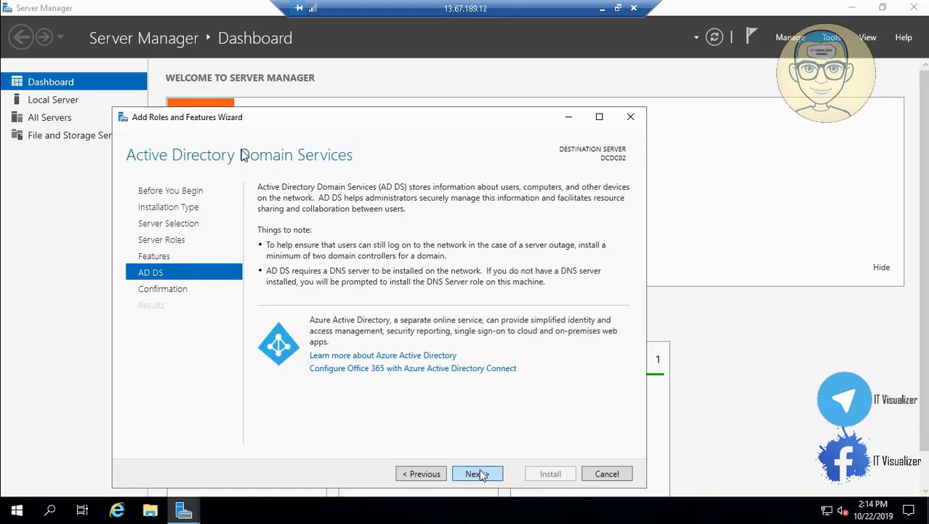
left_click(479, 470)
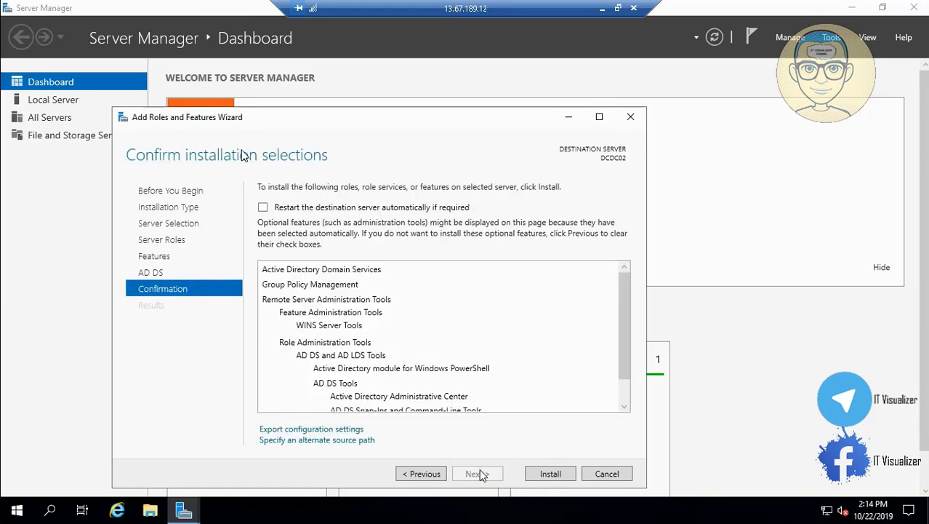
left_click(562, 472)
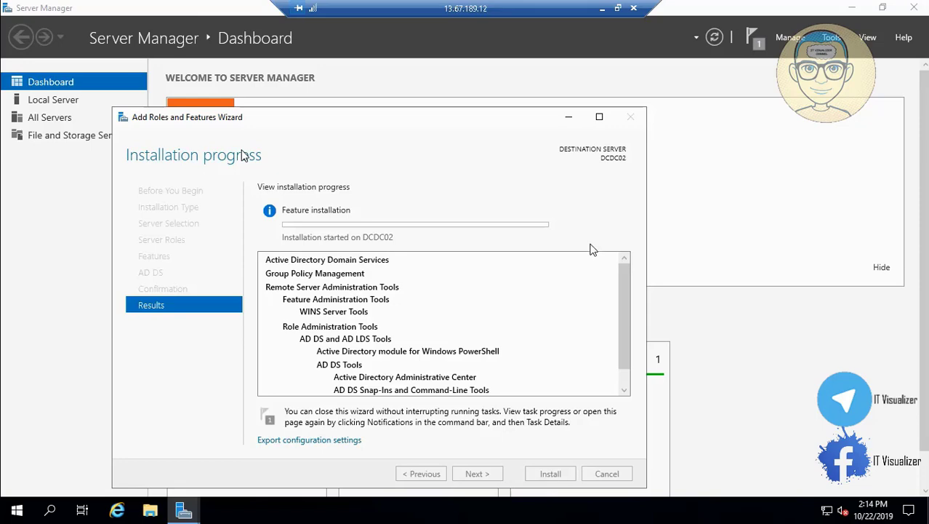
Step out to the Azure portal and return to the remote server session
left_click(603, 8)
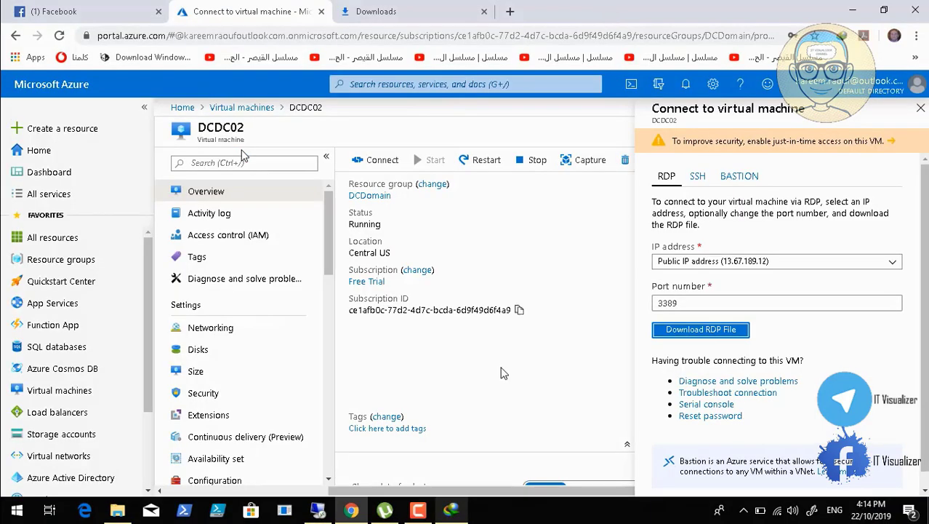
left_click(418, 510)
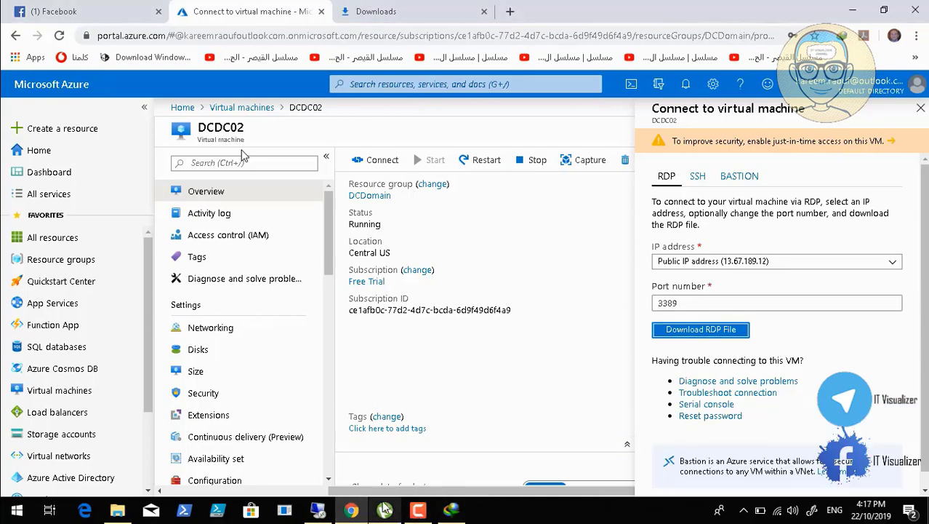
left_click(317, 511)
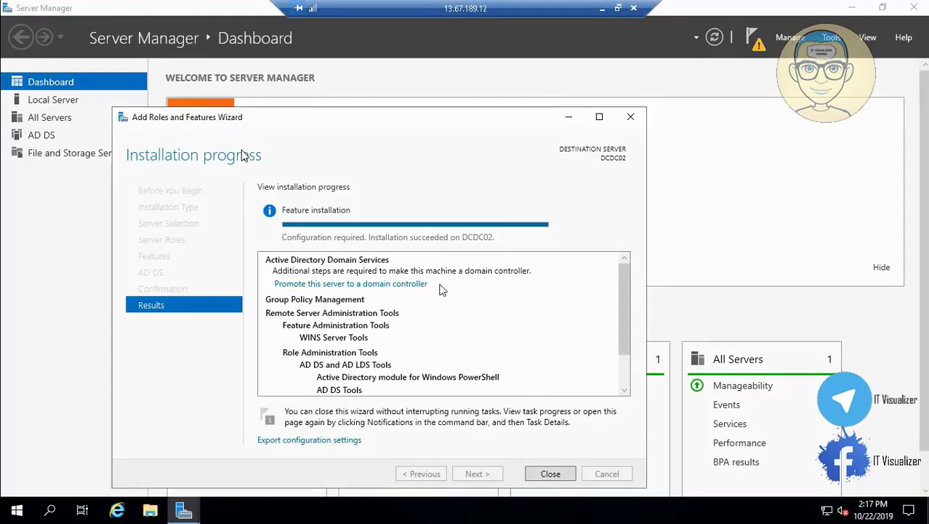
Start promoting the server to a domain controller and enter the domain name DCDM
left_click(393, 284)
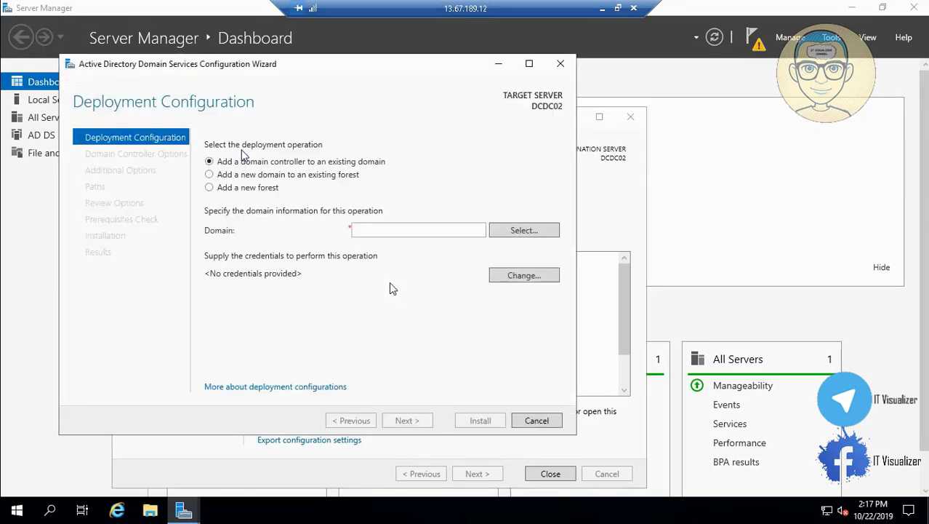
left_click(410, 229)
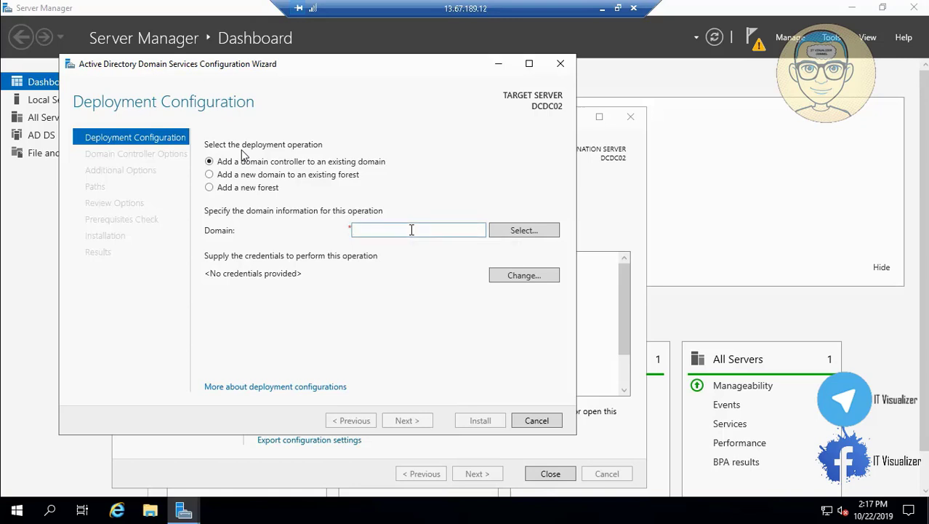
type("DCDM.LOCAL")
key("Tab")
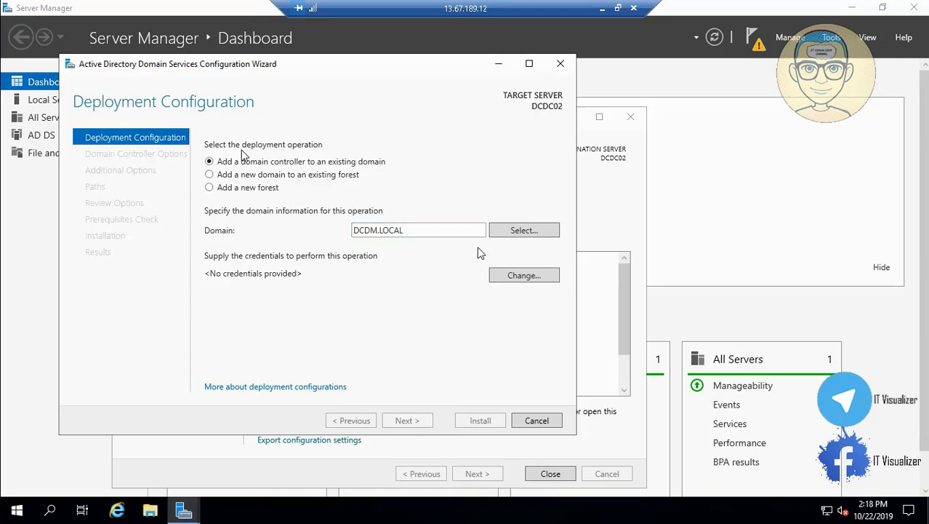
Supply the domain admin account credentials and select DCDM.LOCAL as the target domain
left_click(514, 232)
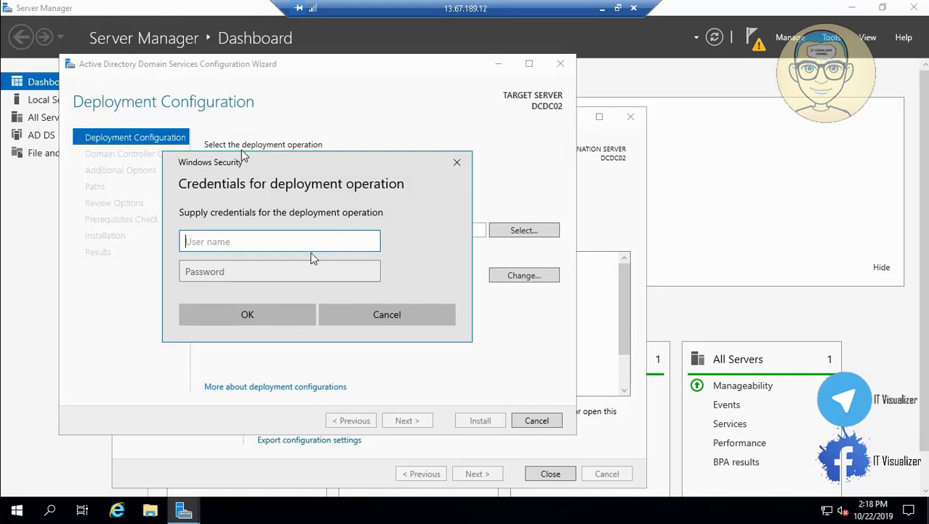
type("dcdm\\kraouf1")
key("Tab")
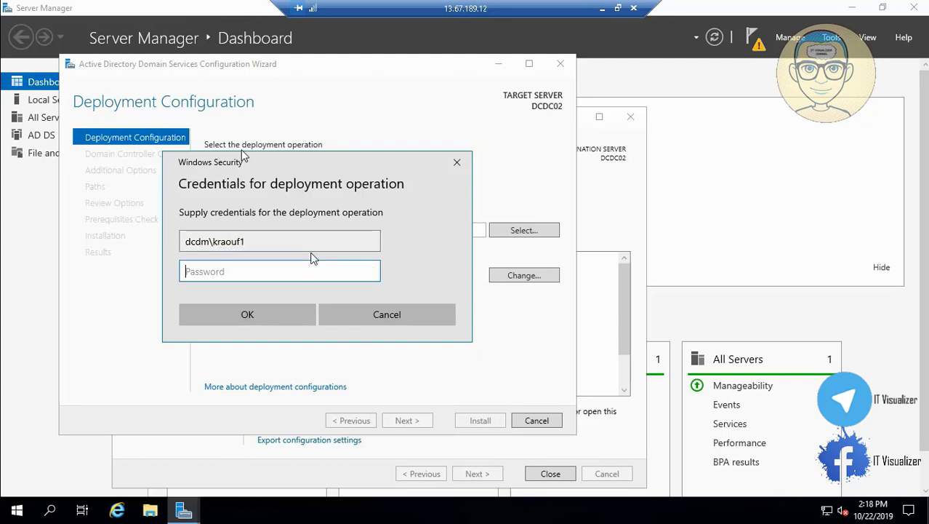
type("**********")
key("Return")
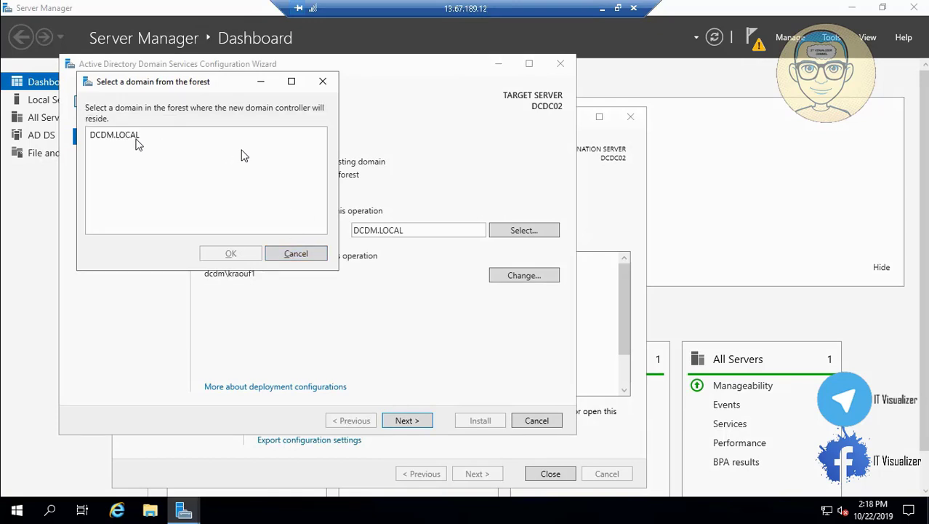
left_click(129, 139)
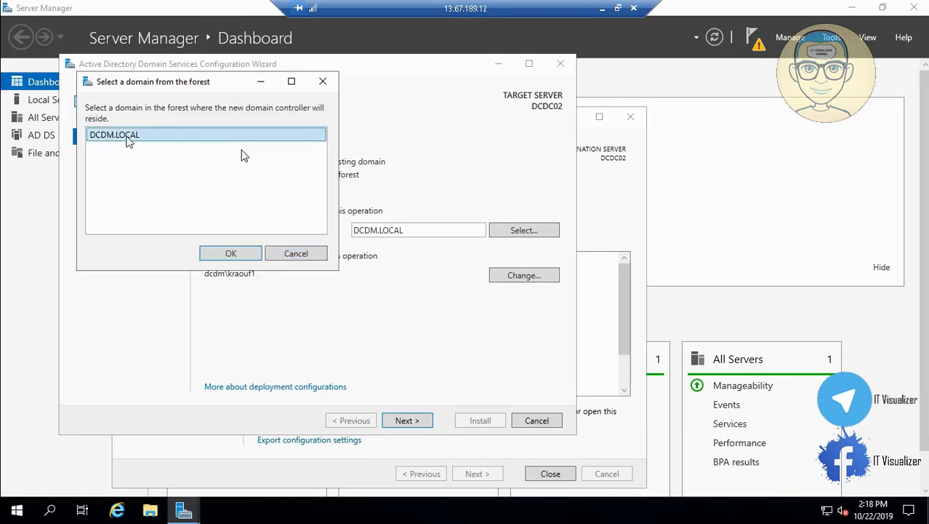
left_click(231, 251)
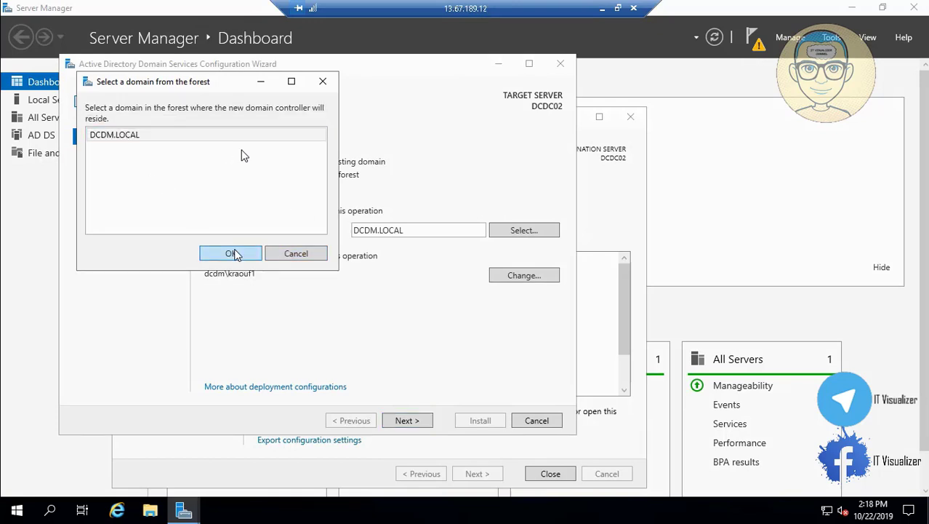
Enter and confirm the DSRM password in the domain controller options
left_click(416, 423)
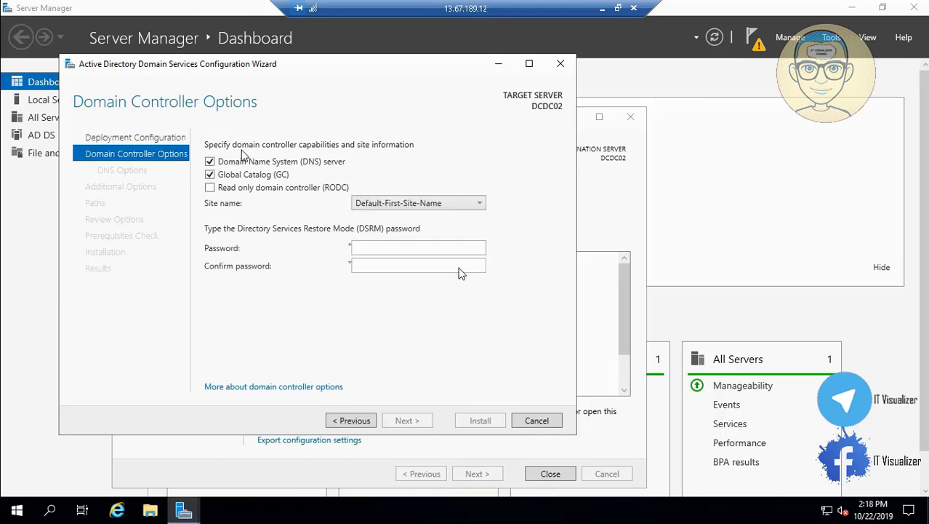
left_click(432, 251)
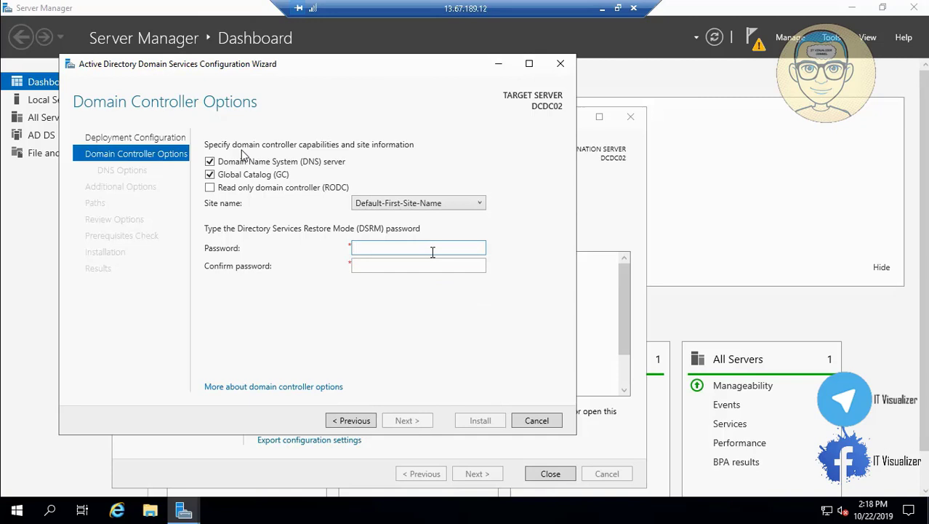
key("Tab")
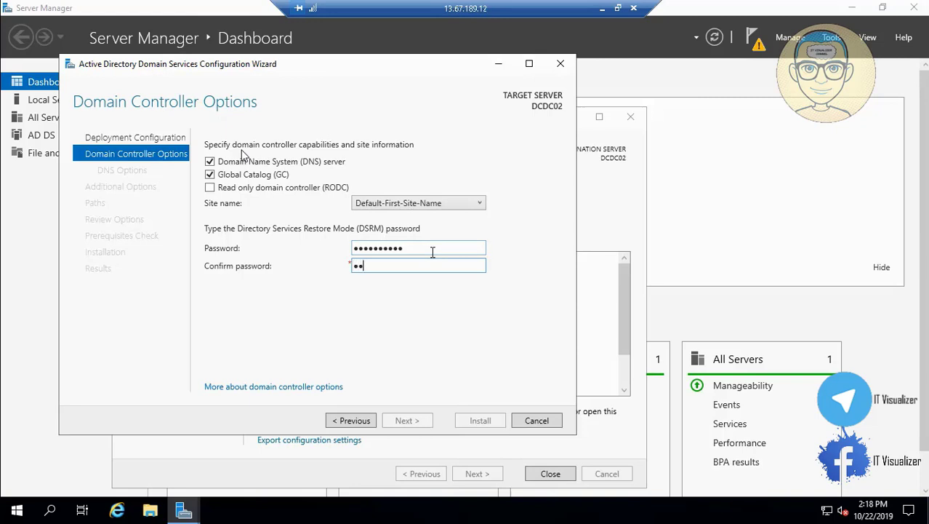
left_click(407, 421)
Accept default DNS, replication and folder settings, pass prerequisites, install, and return to the Azure portal
left_click(414, 423)
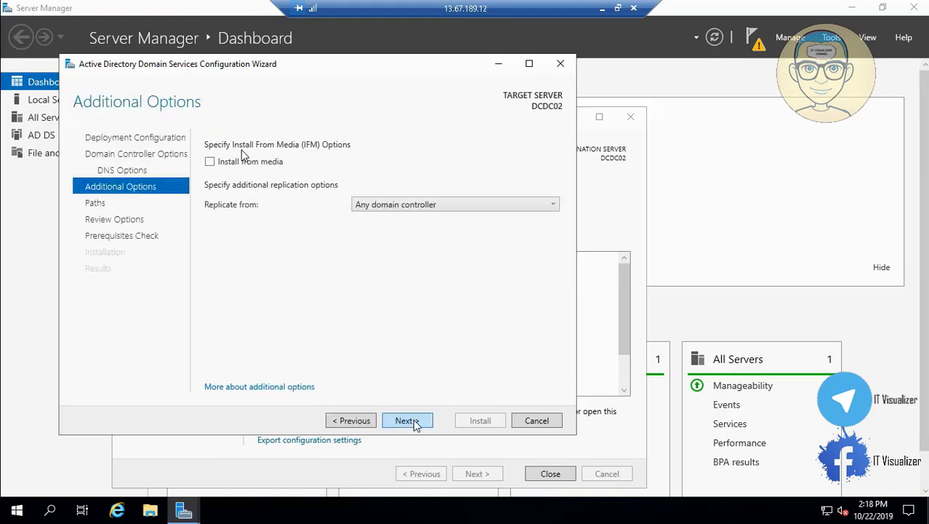
left_click(414, 423)
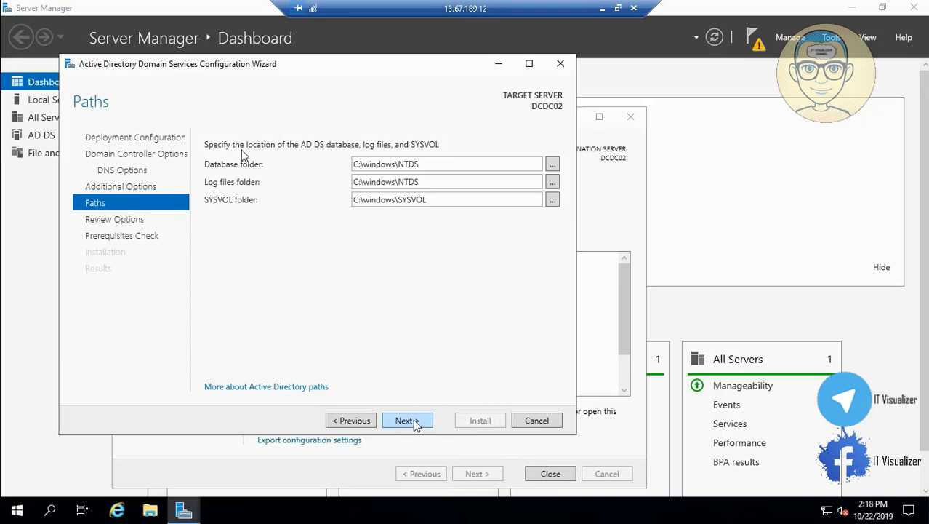
left_click(413, 423)
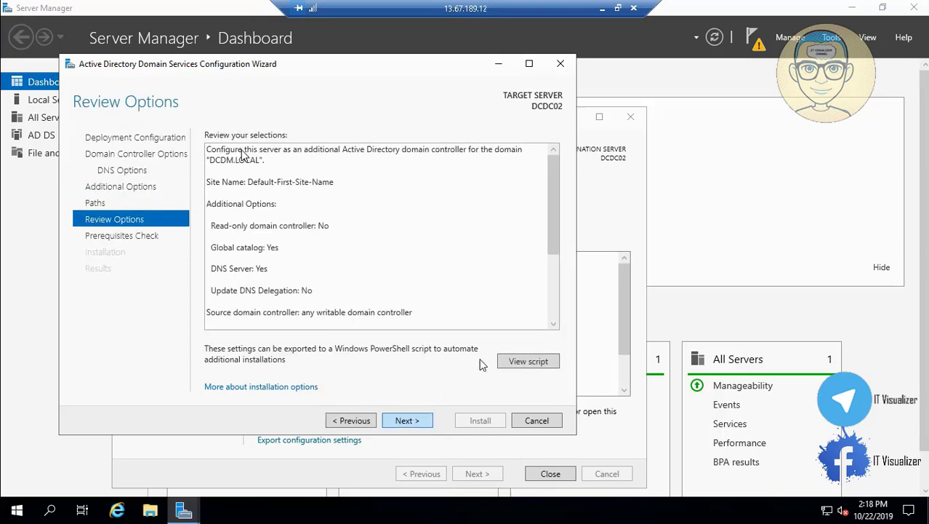
left_click(407, 422)
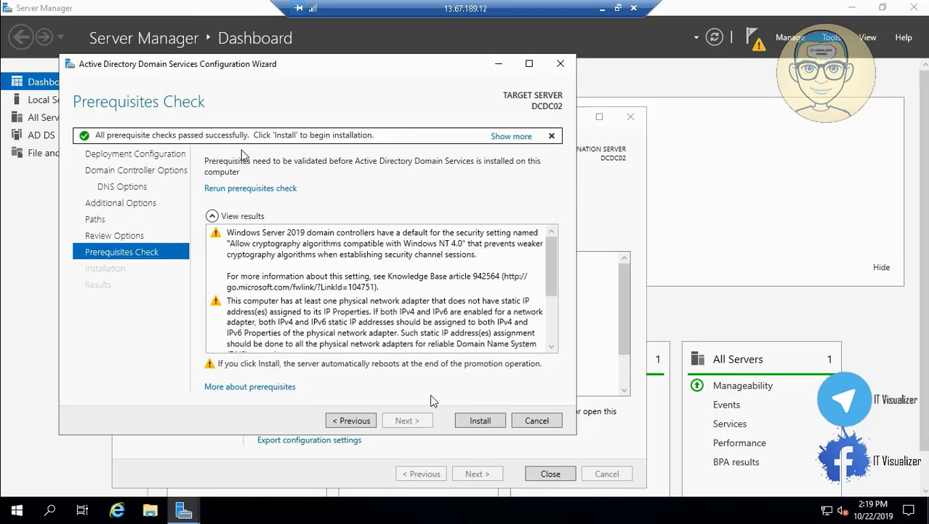
left_click_drag(551, 347, 551, 349)
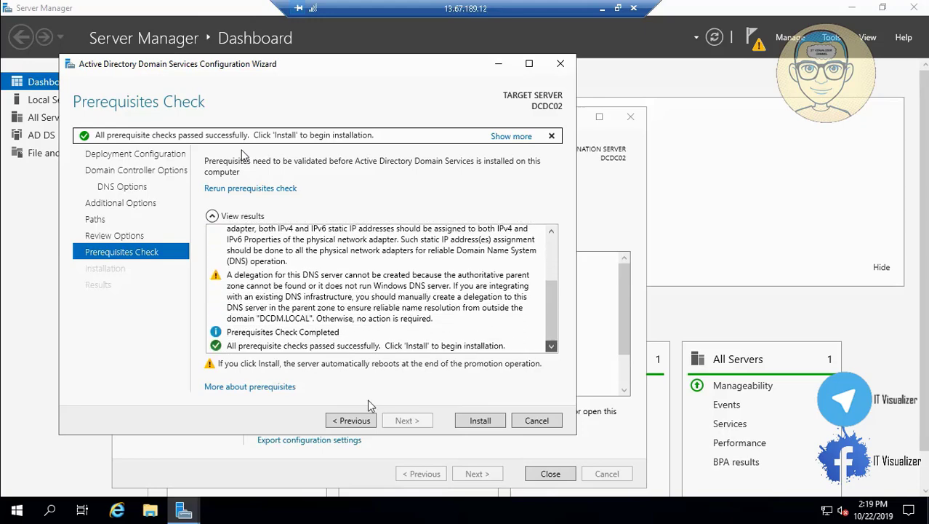
left_click(480, 420)
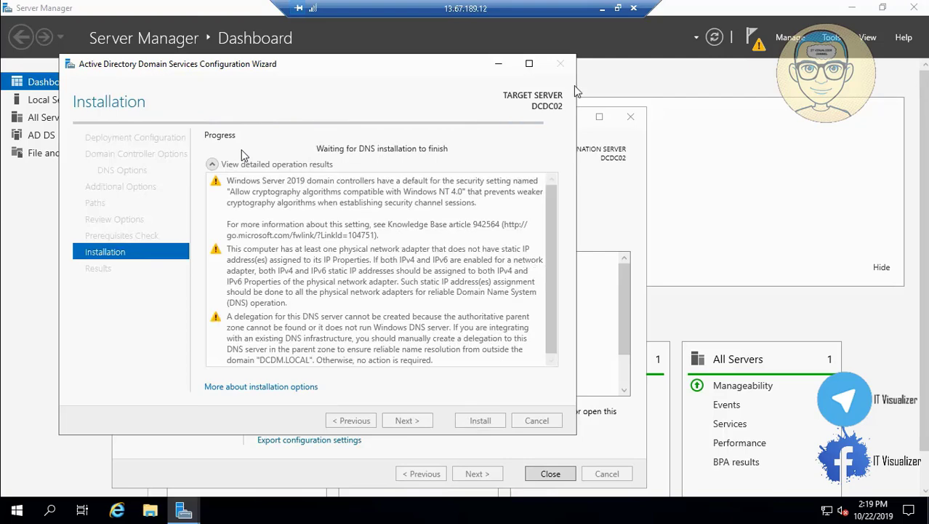
left_click(602, 8)
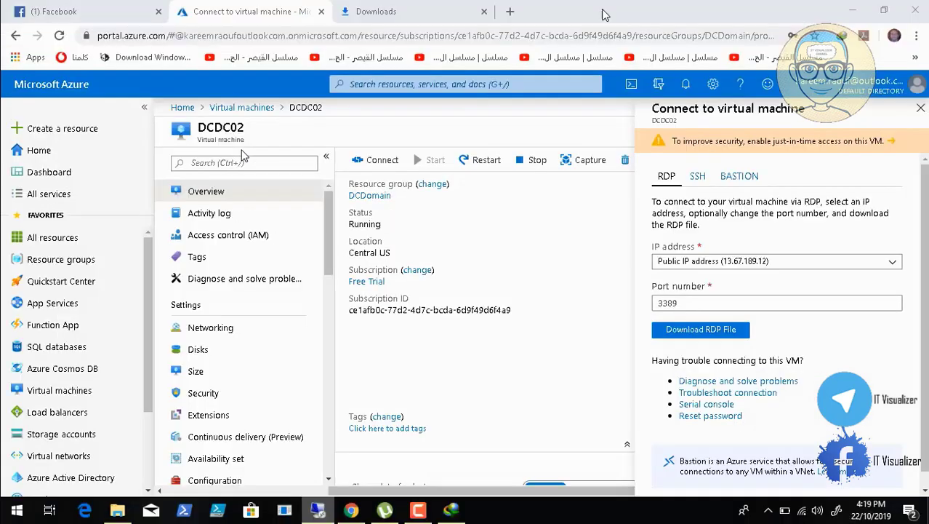
Launch the downloaded DCDC02 connection file from the browser's downloads page
left_click(418, 509)
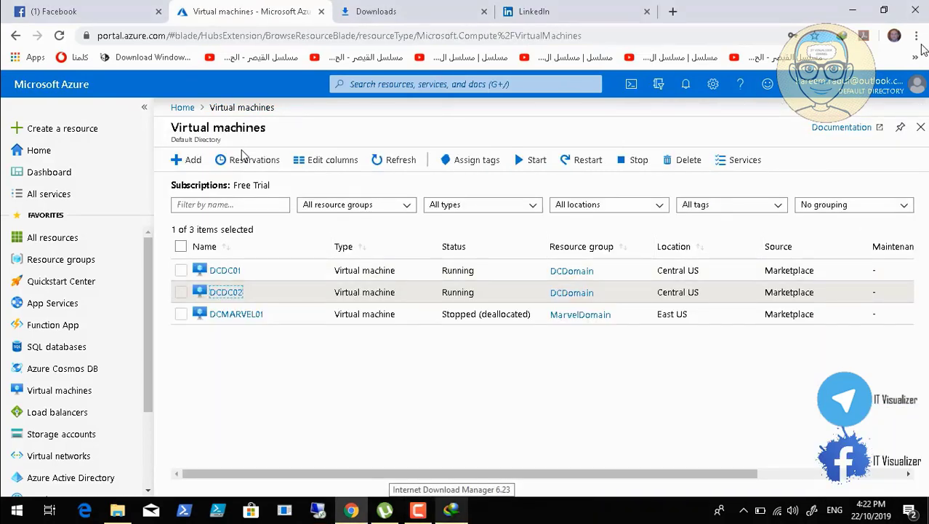
left_click(917, 35)
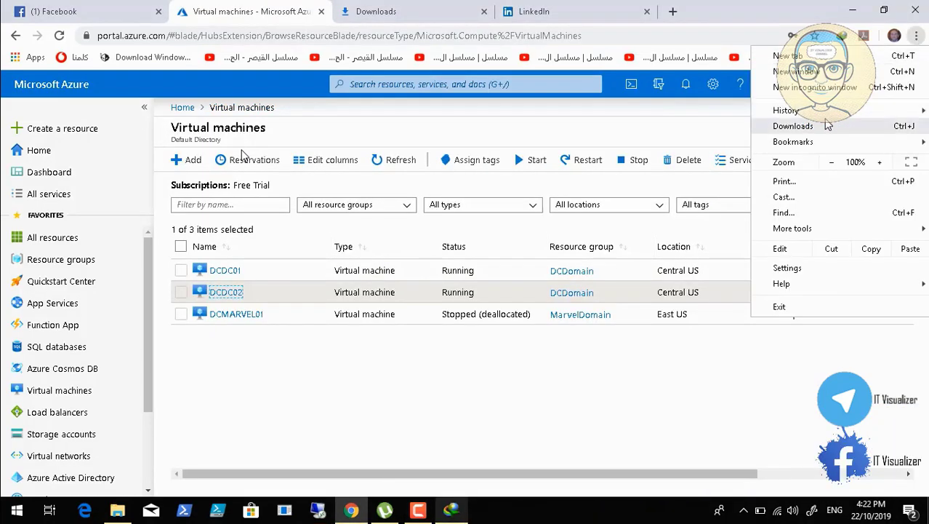
left_click(825, 126)
left_click(342, 170)
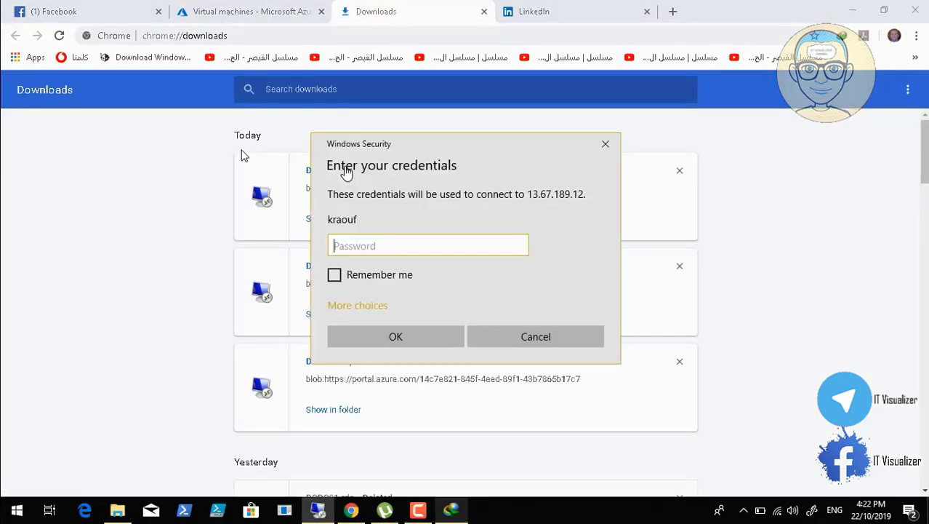
Sign in with the domain account's credentials and permanently accept DCDC02's certificate to connect
left_click(356, 307)
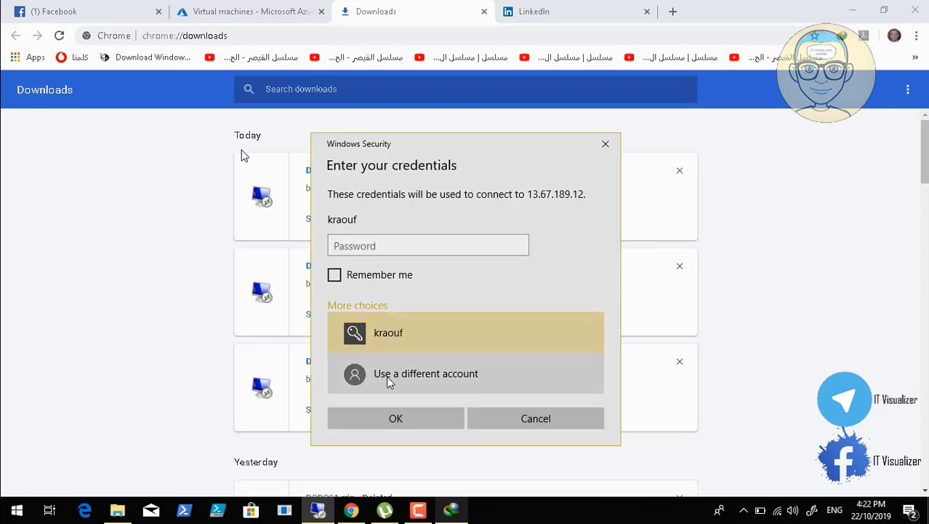
left_click(386, 375)
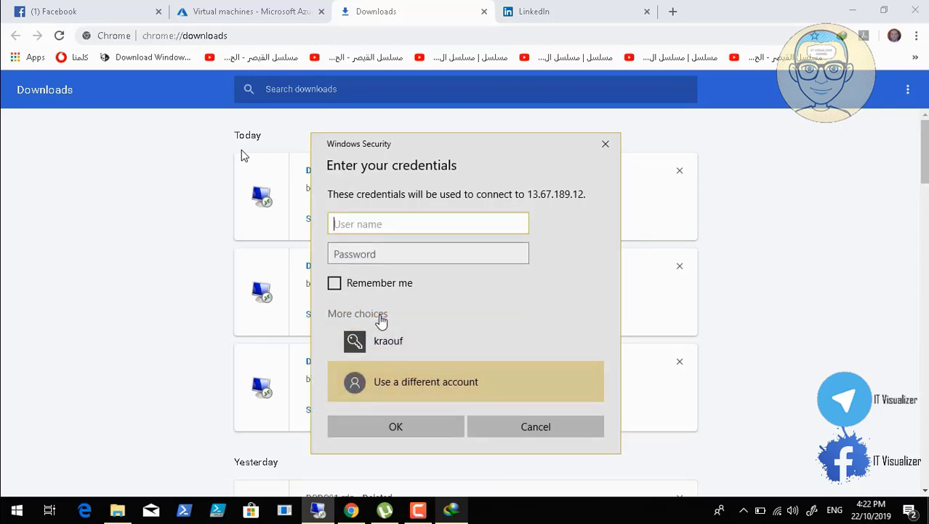
type("dcdm\\kraouf1")
key("Tab")
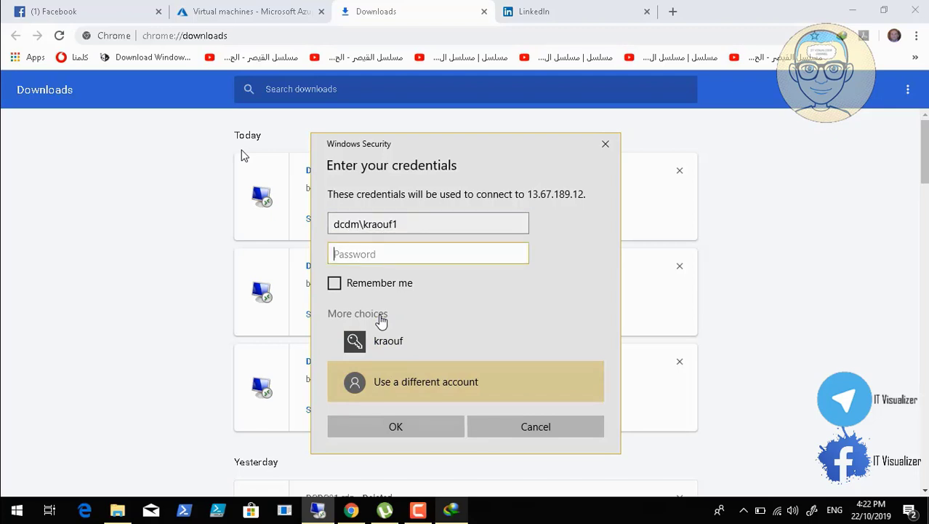
type("**********")
key("Return")
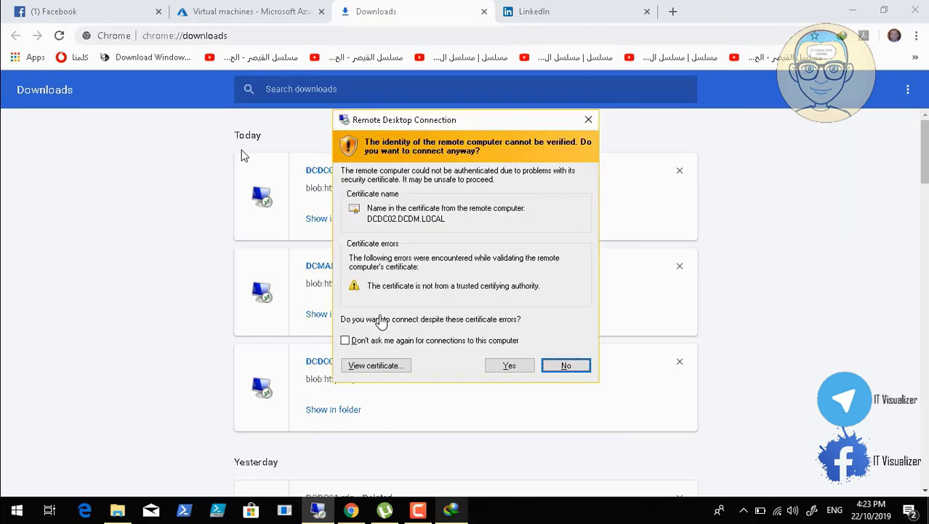
left_click(346, 339)
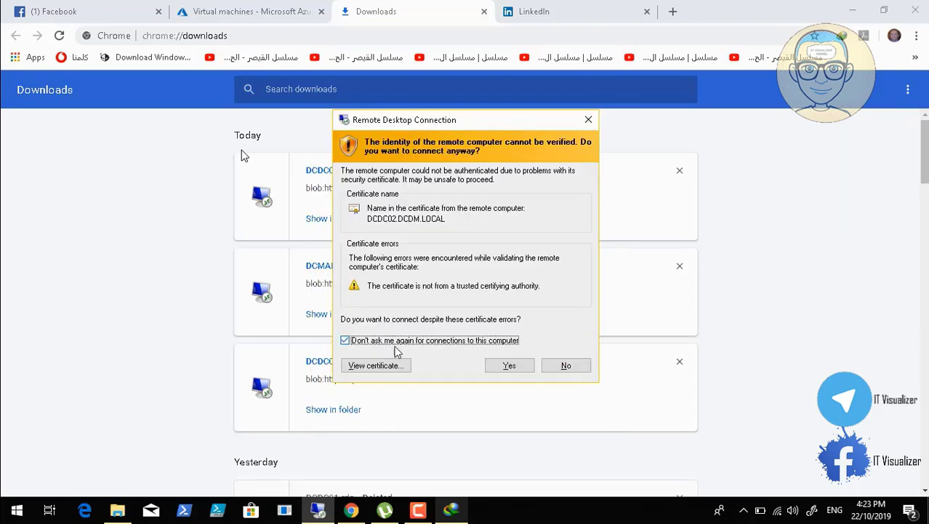
left_click(509, 365)
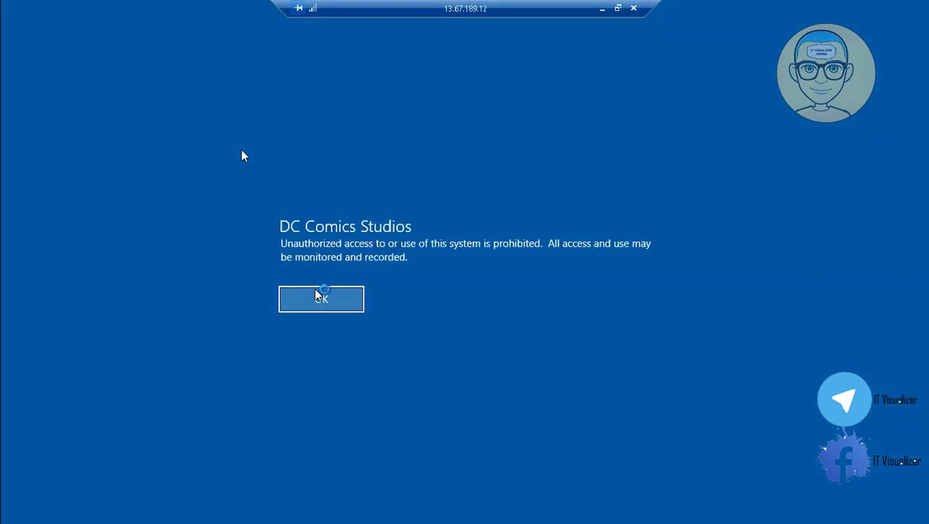
Acknowledge the legal notice, approve the four Registry Editor prompts and dismiss the idlelogoff.exe error
left_click(317, 297)
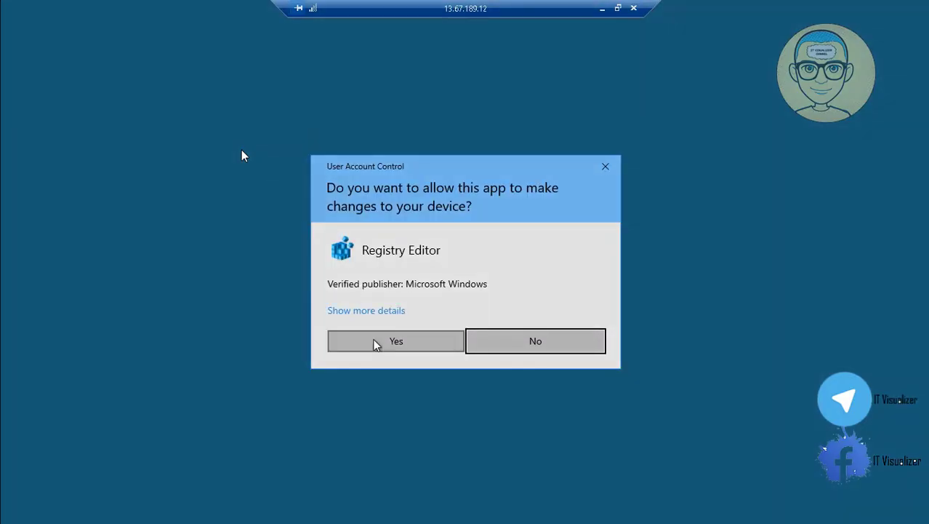
left_click(376, 343)
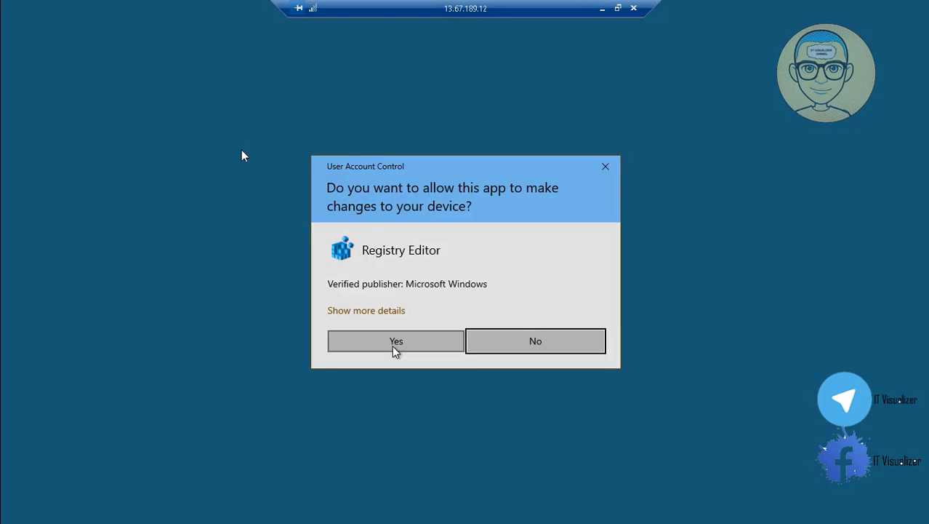
left_click(392, 348)
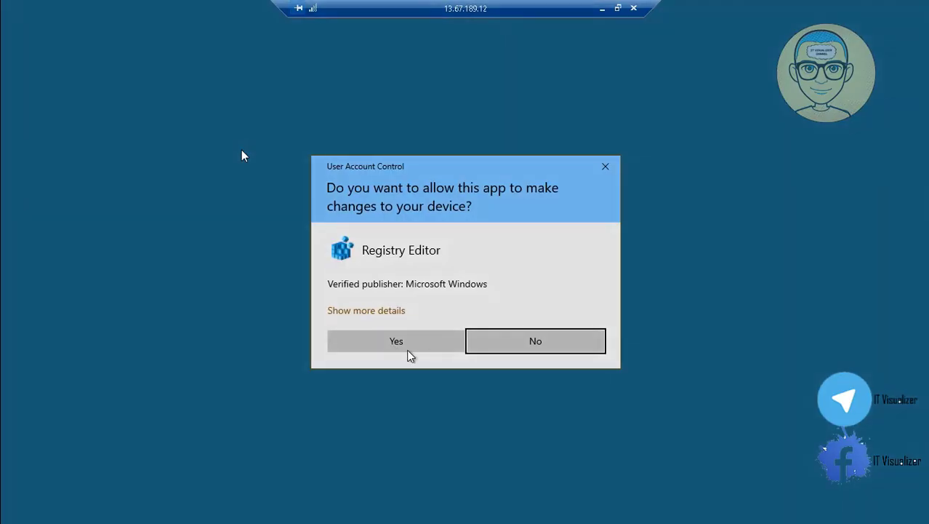
left_click(410, 355)
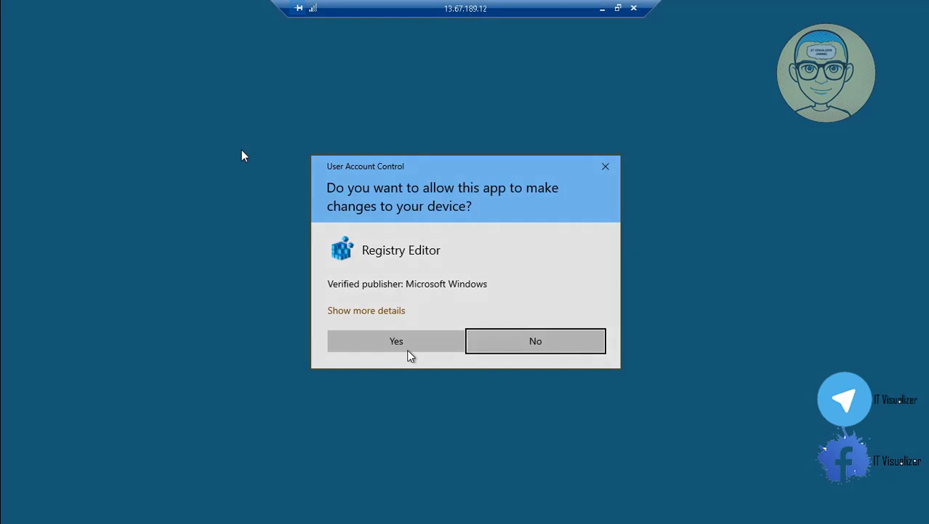
left_click(390, 347)
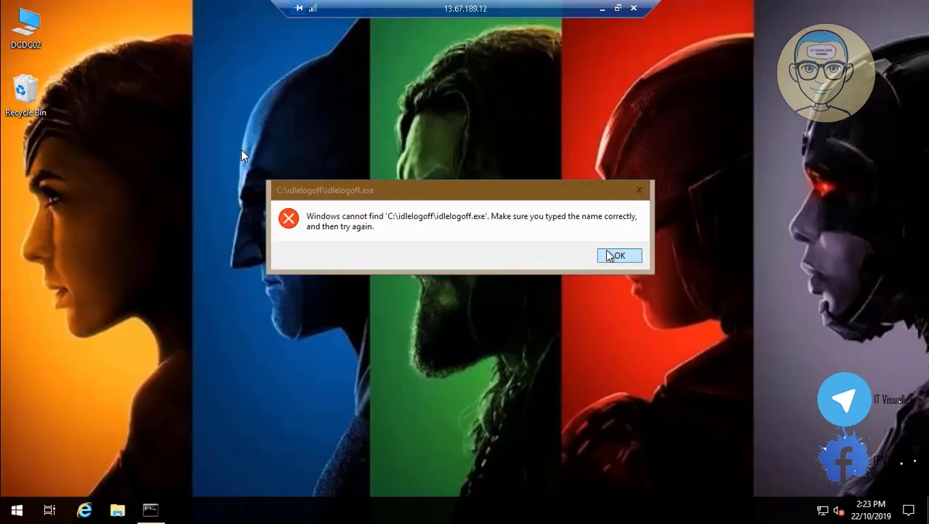
left_click(618, 255)
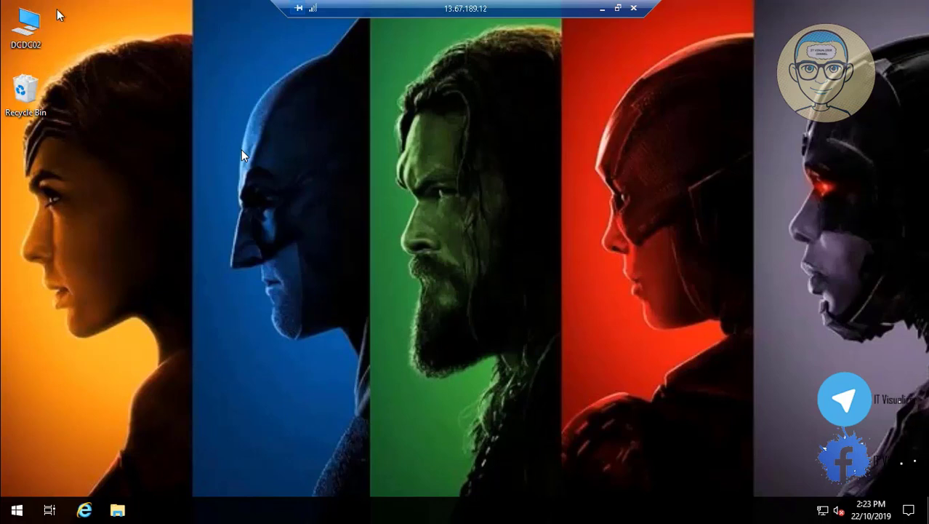
left_click(33, 29)
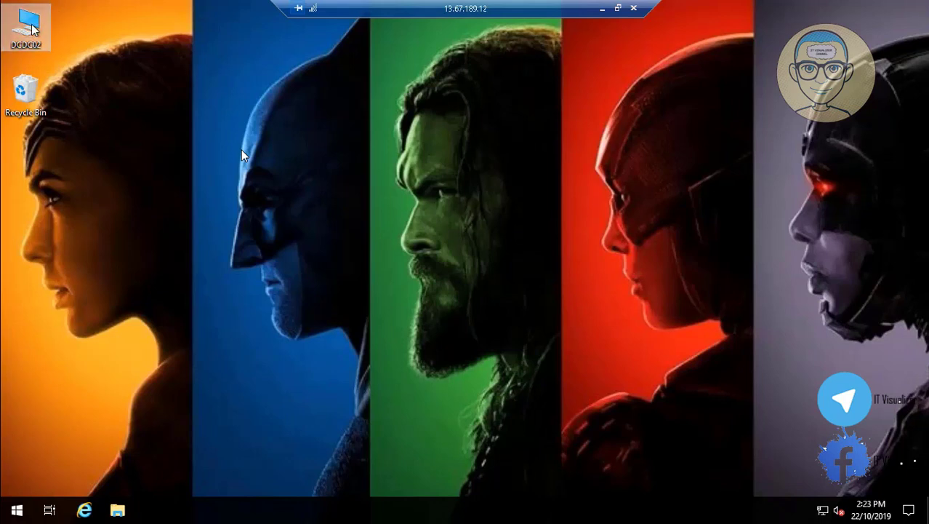
Open \\dcdc01\c$ from the Run box and copy the idlelogoff folder
double_click(32, 29)
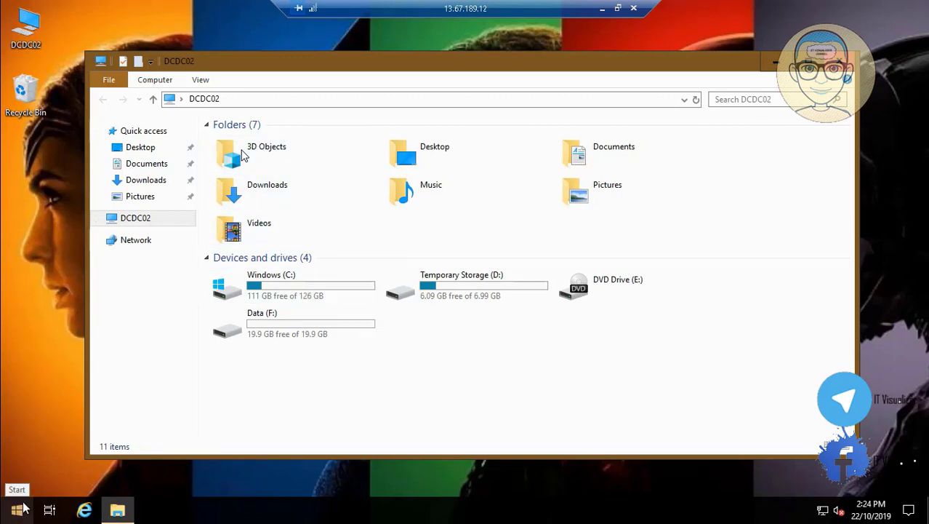
right_click(20, 510)
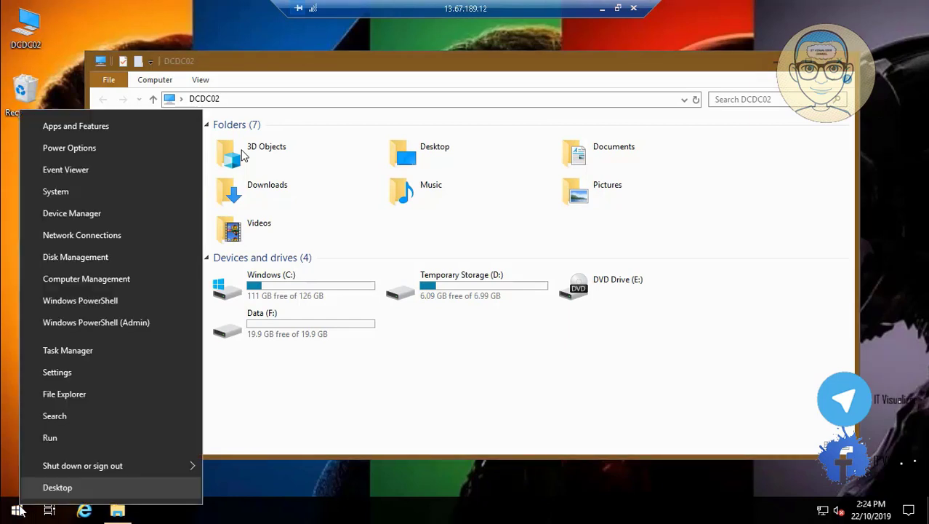
left_click(81, 440)
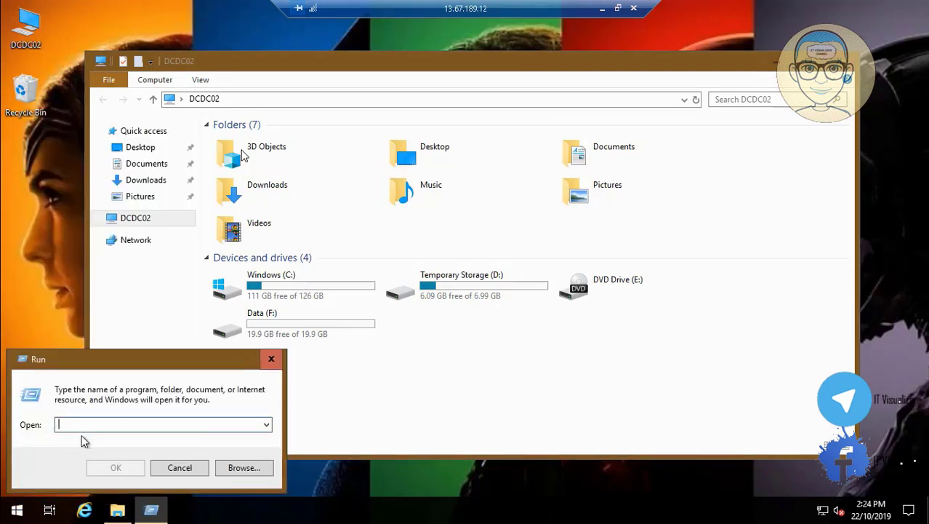
type("\\\\dc")
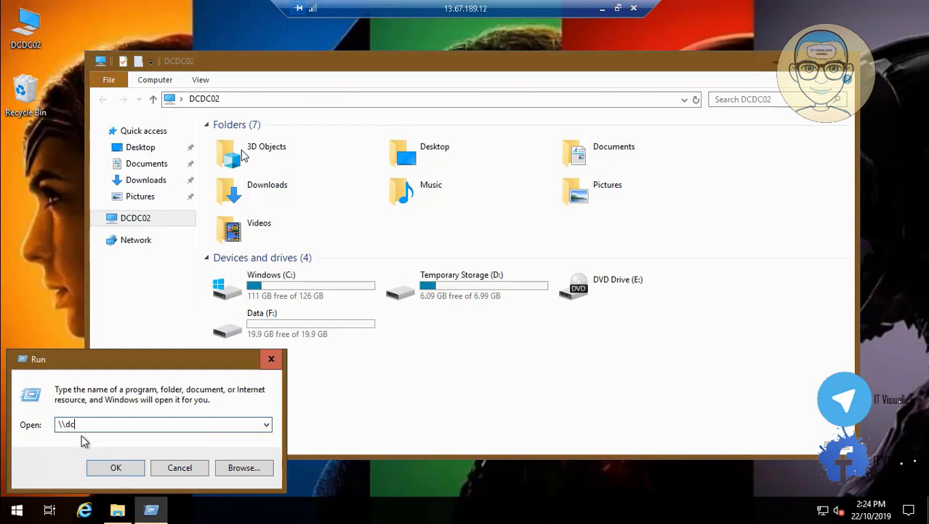
type("dc01\\c$")
key("Return")
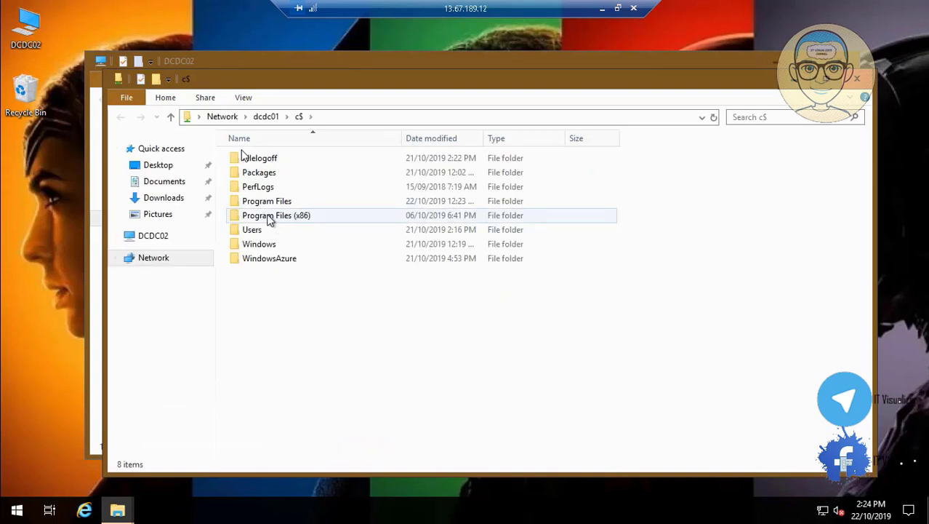
left_click(271, 161)
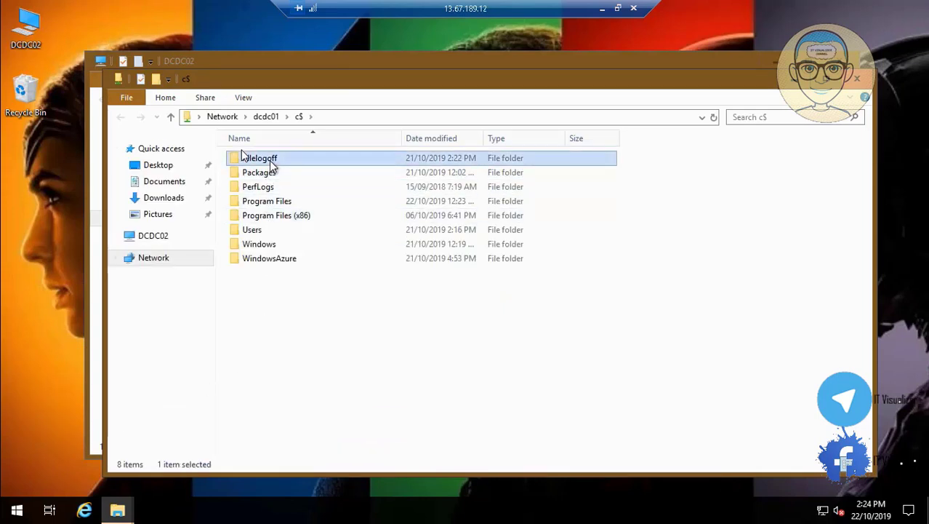
right_click(269, 161)
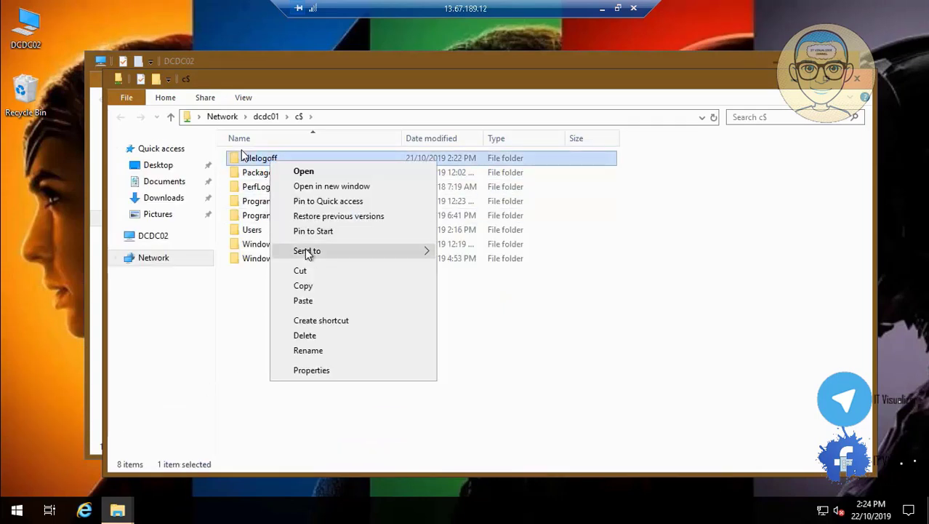
left_click(347, 285)
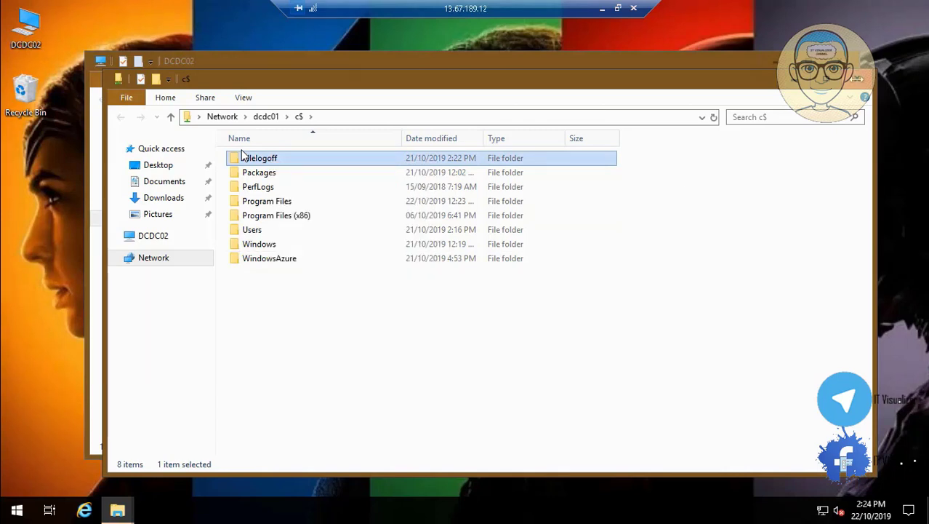
Paste the idlelogoff folder into DCDC02's Windows (C:) drive and close Explorer
key("alt+F4")
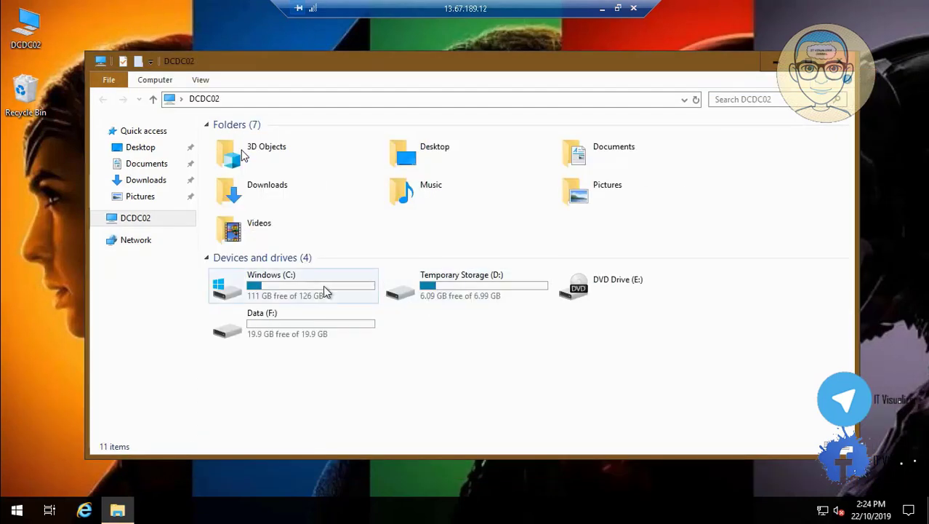
double_click(323, 287)
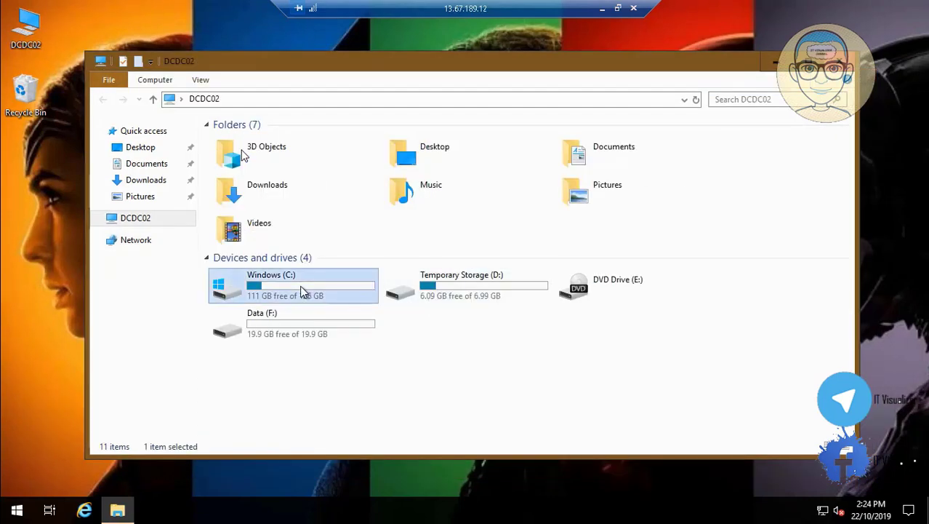
right_click(315, 364)
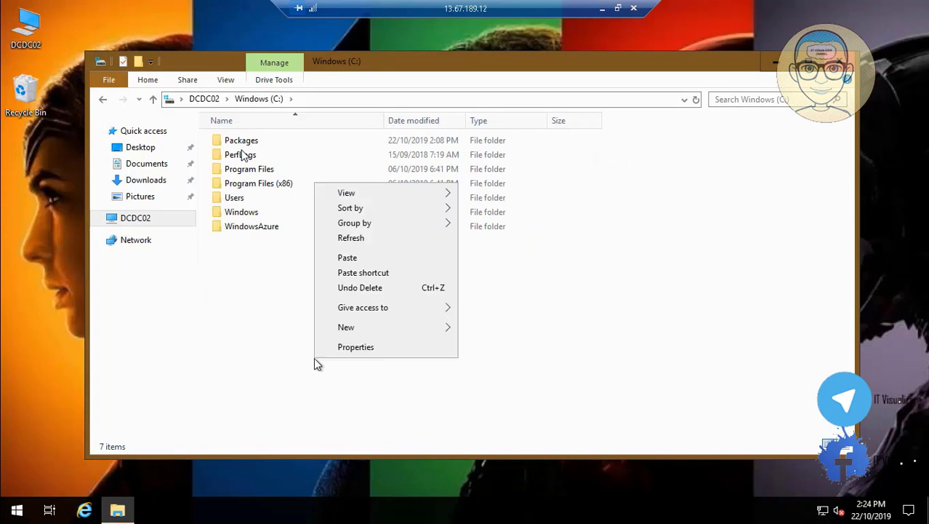
left_click(376, 258)
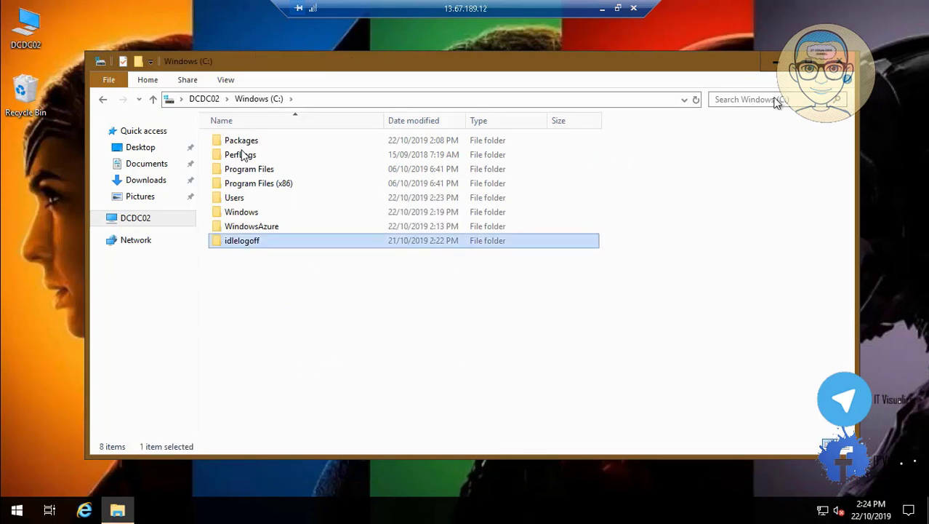
left_click(841, 61)
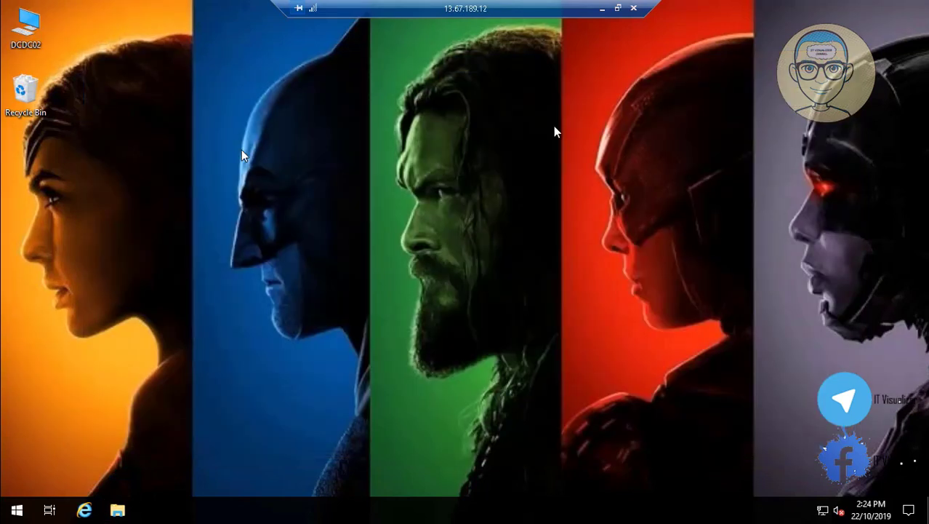
Launch the Microsoft Management Console with 'mmc' and bring up Add or Remove Snap-ins
right_click(17, 509)
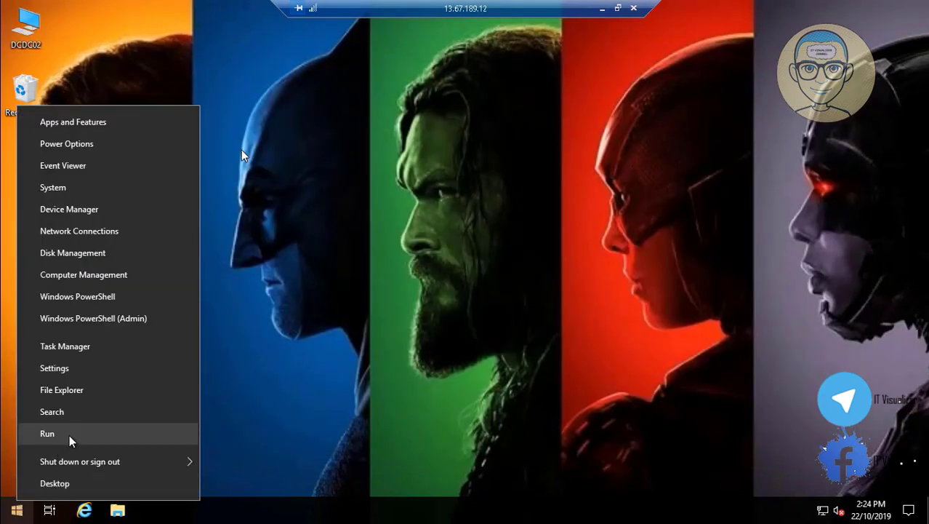
left_click(69, 434)
key("BackSpace")
type("mmc")
key("Return")
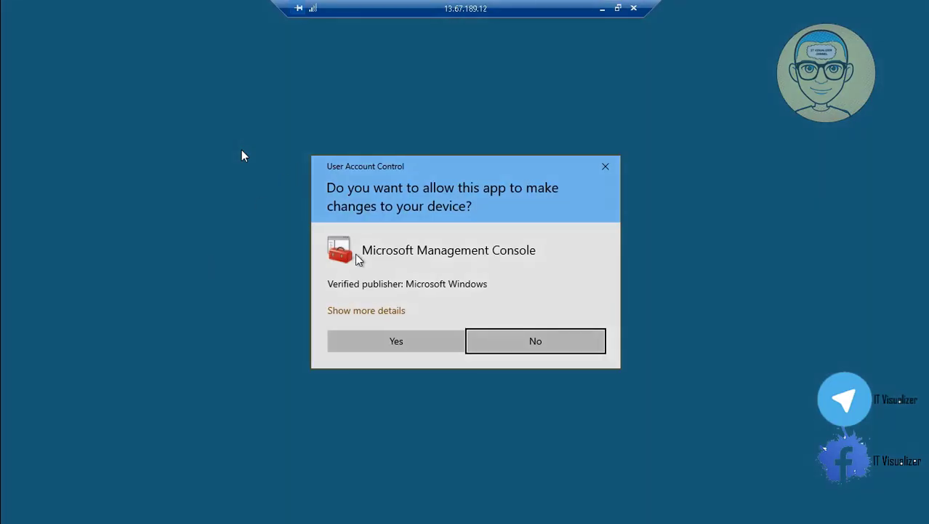
left_click(396, 341)
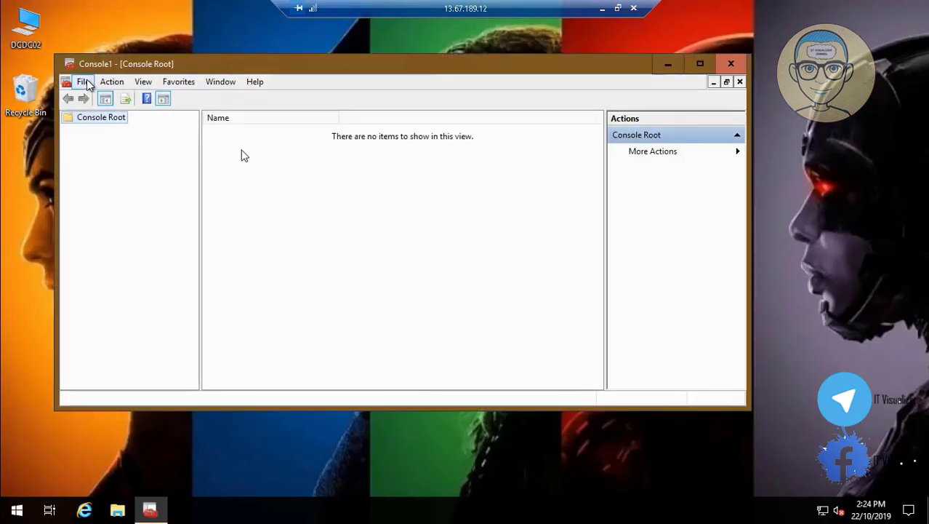
left_click(84, 82)
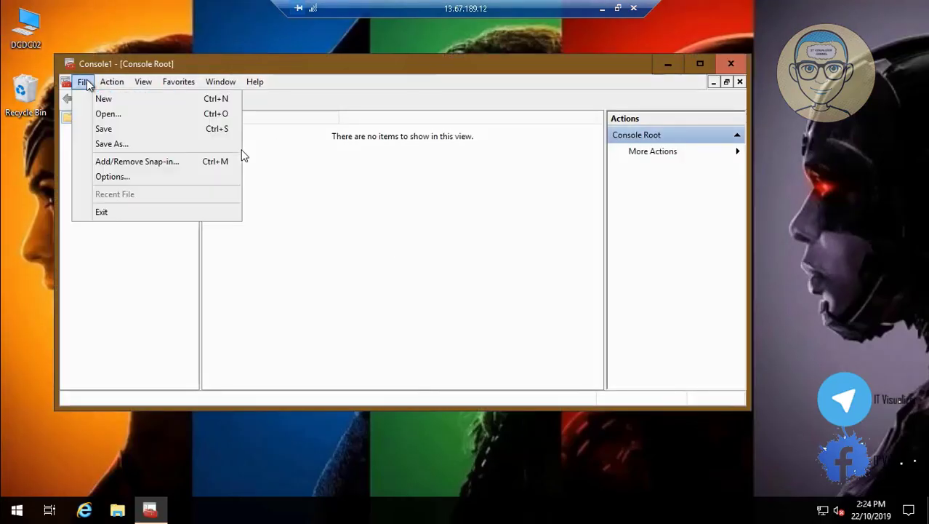
left_click(137, 162)
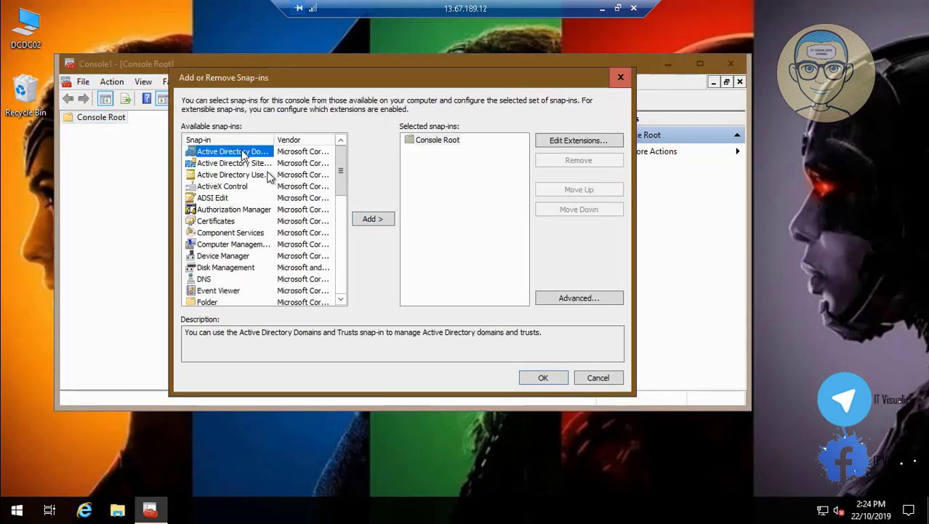
Add Active Directory Users and Computers and Computer Management for the local computer
left_click(266, 175)
left_click(372, 220)
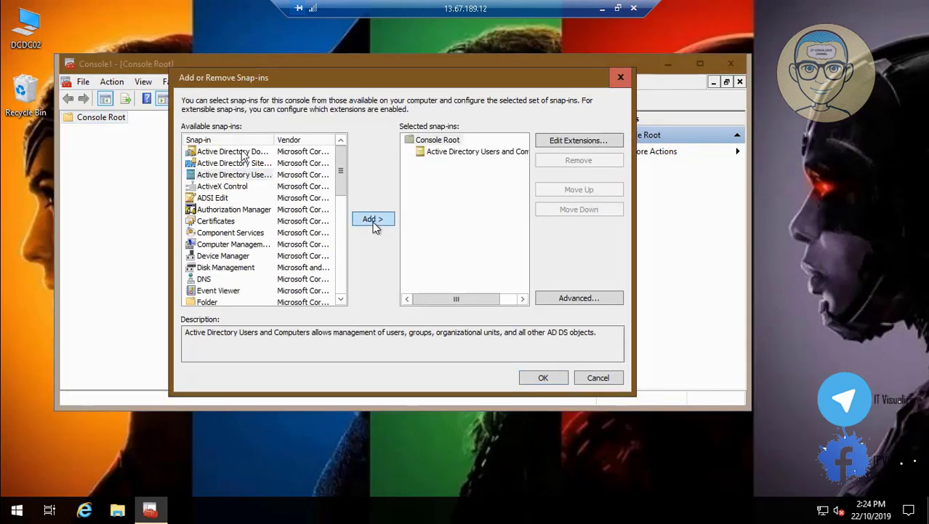
left_click(249, 245)
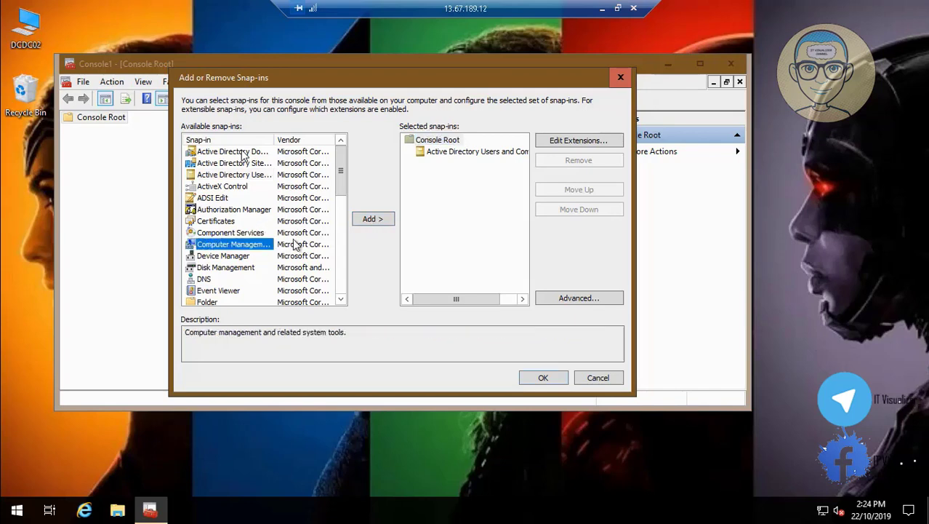
left_click(373, 220)
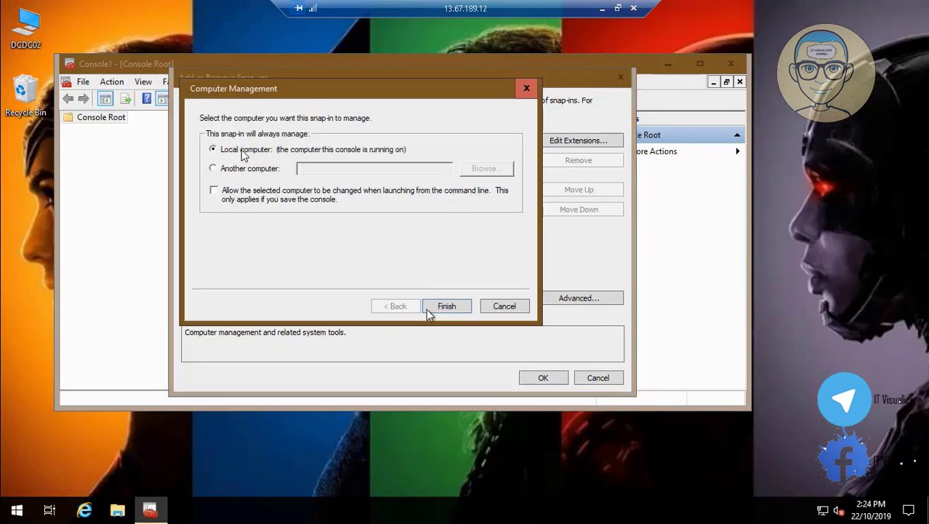
left_click(455, 303)
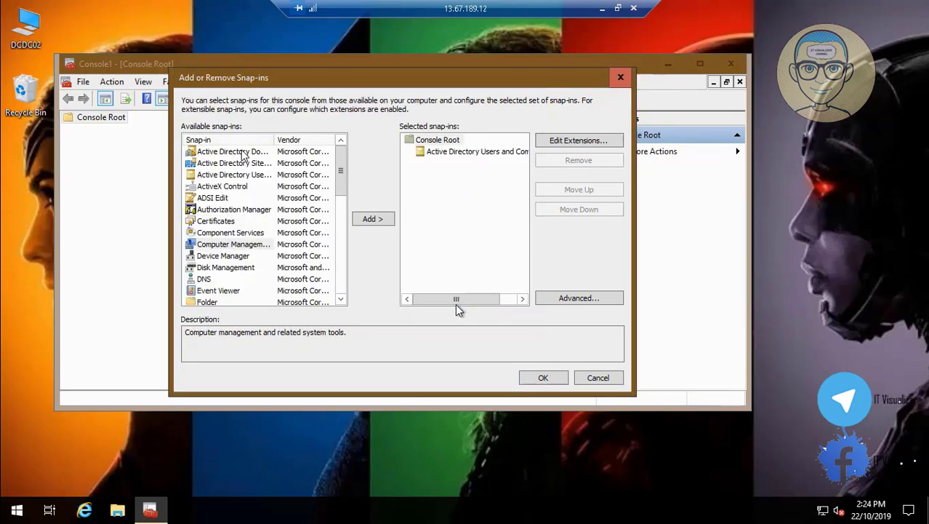
left_click(341, 299)
left_click(341, 299)
left_click(341, 299)
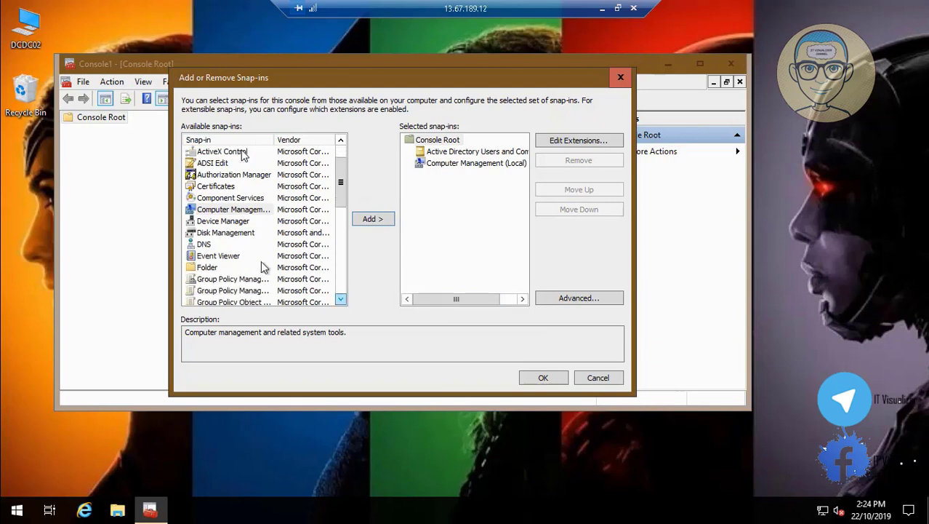
Add the DNS and Group Policy Management snap-ins
left_click(207, 245)
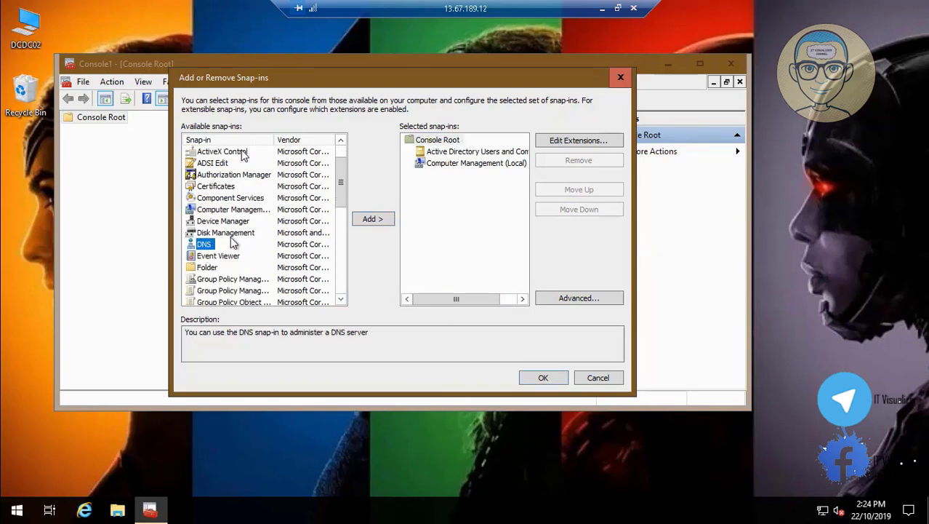
left_click(374, 219)
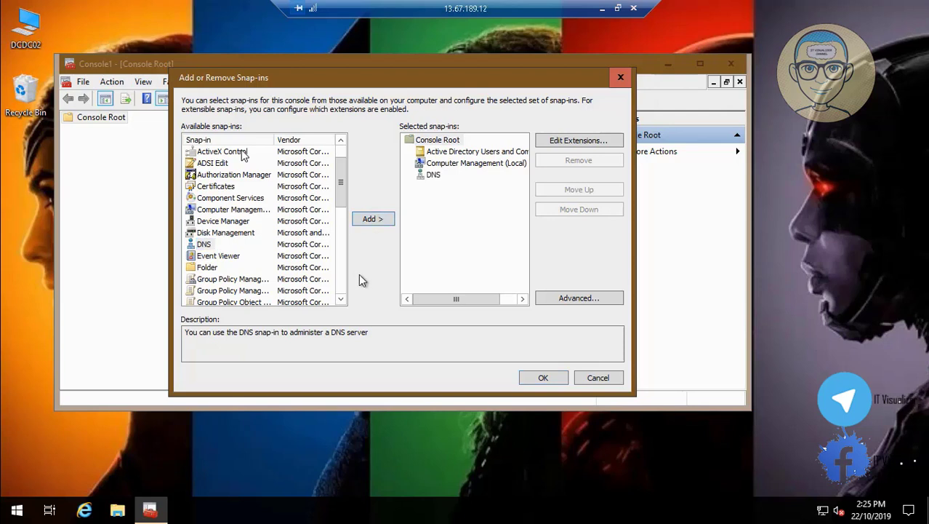
left_click(341, 298)
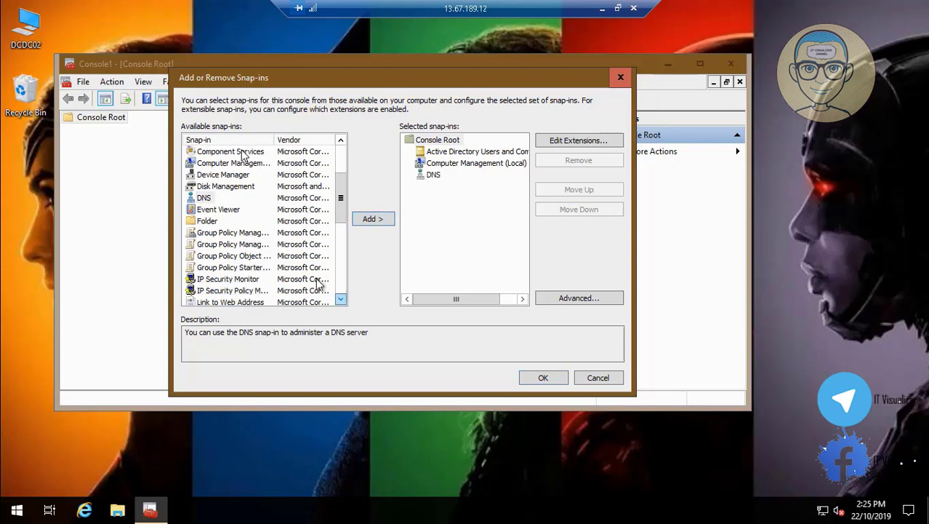
left_click(254, 233)
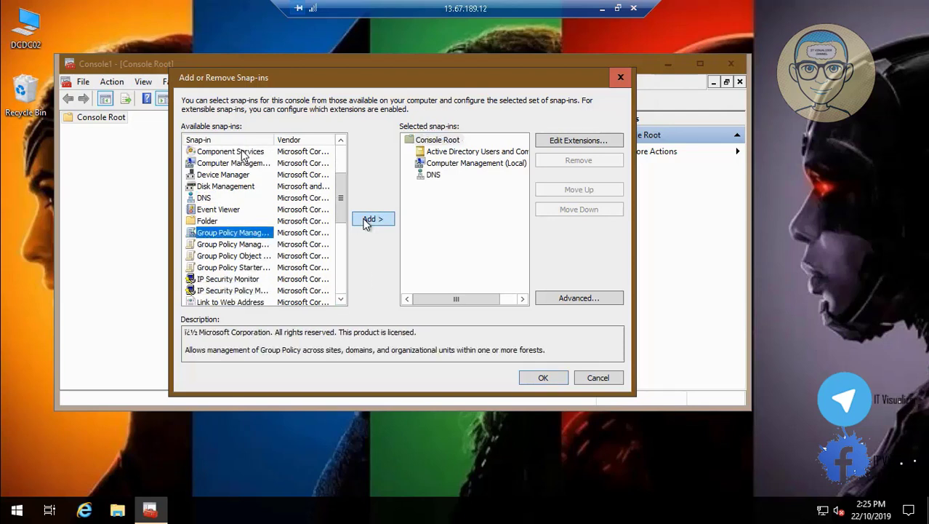
left_click(368, 220)
left_click_drag(341, 300, 341, 300)
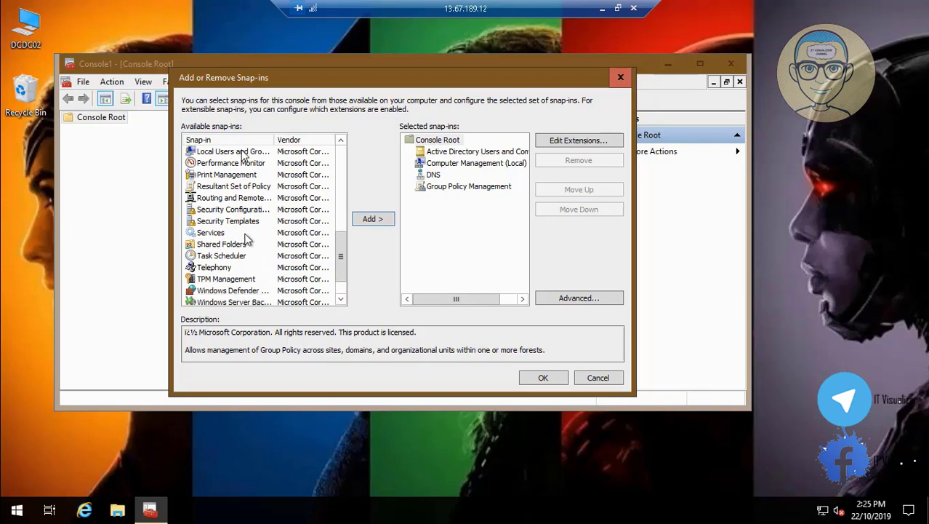
Add Services for the local computer and WINS, then apply the snap-ins to the console
left_click(219, 232)
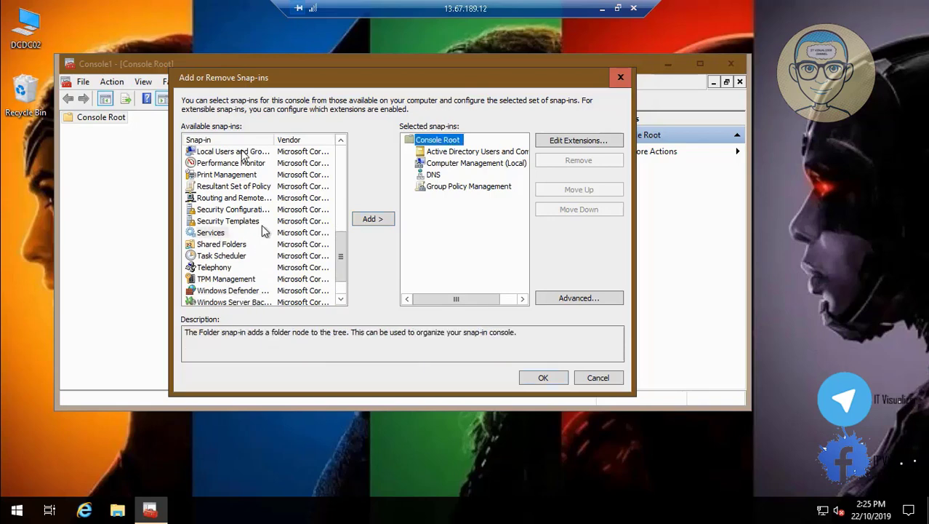
left_click(382, 224)
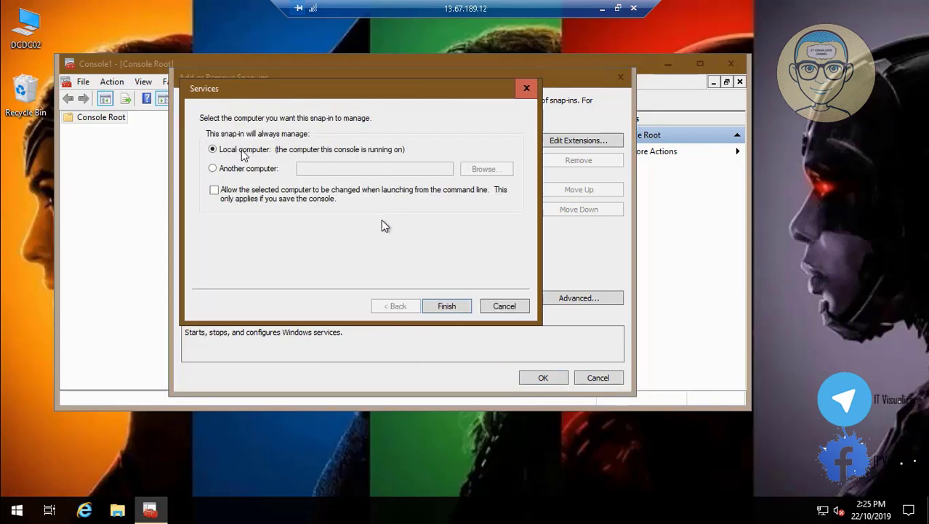
left_click(441, 306)
left_click(341, 299)
left_click(341, 299)
left_click(341, 299)
left_click(208, 279)
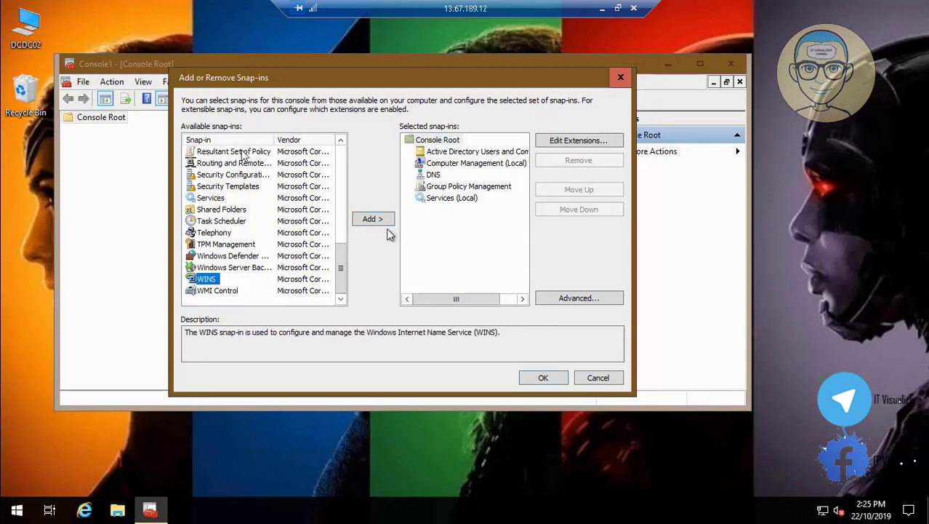
left_click(373, 219)
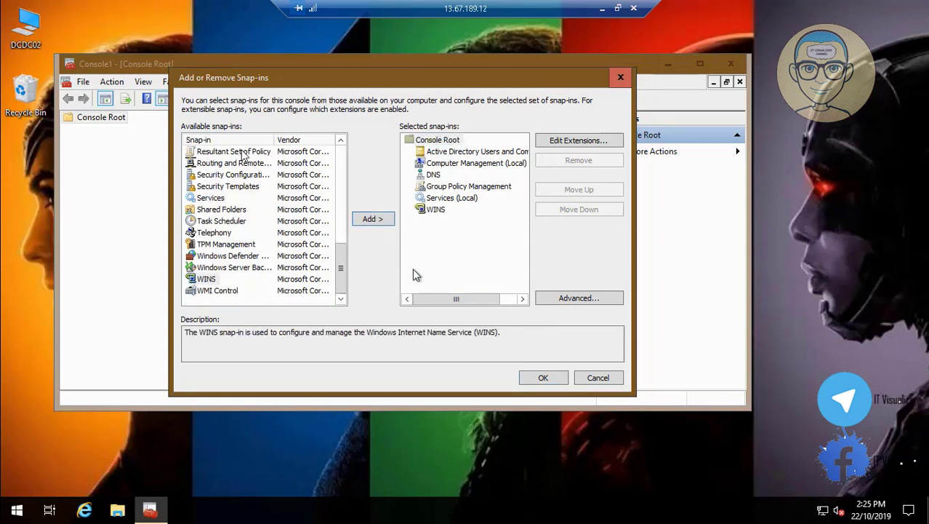
left_click(544, 377)
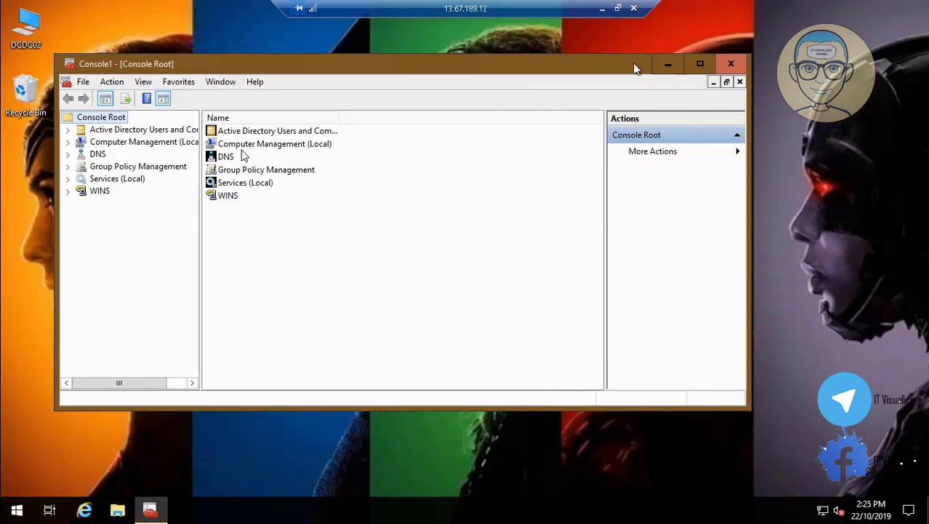
Maximize the console and add DCDC01 as a new WINS replication partner of DCDC02
left_click(699, 64)
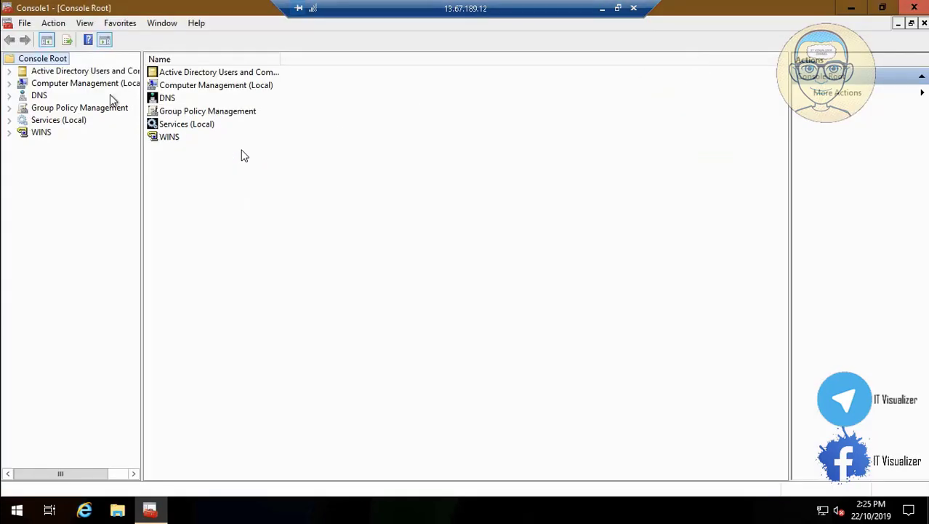
left_click(9, 132)
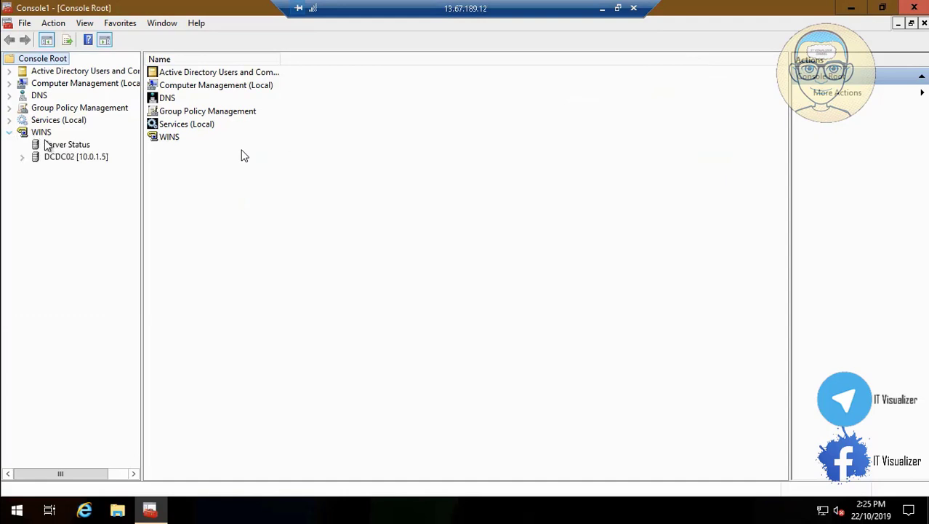
left_click(57, 145)
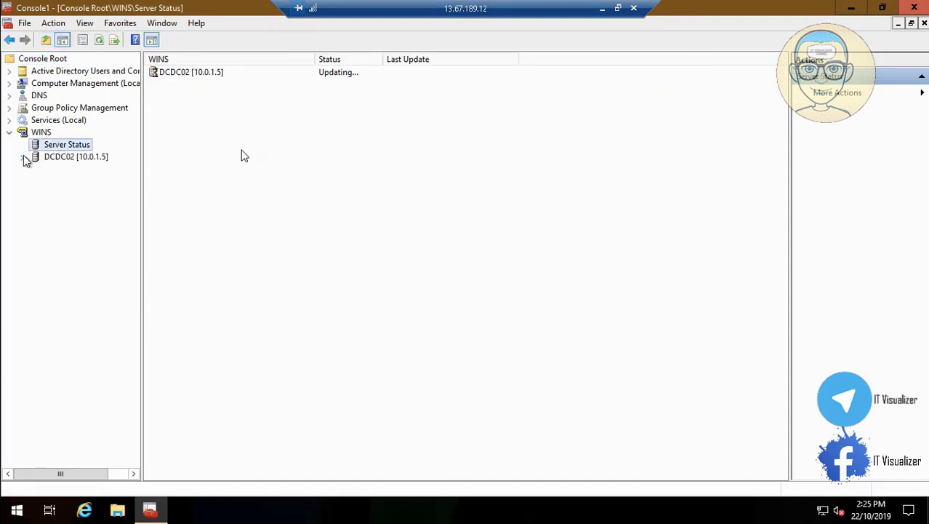
left_click(22, 157)
left_click(75, 159)
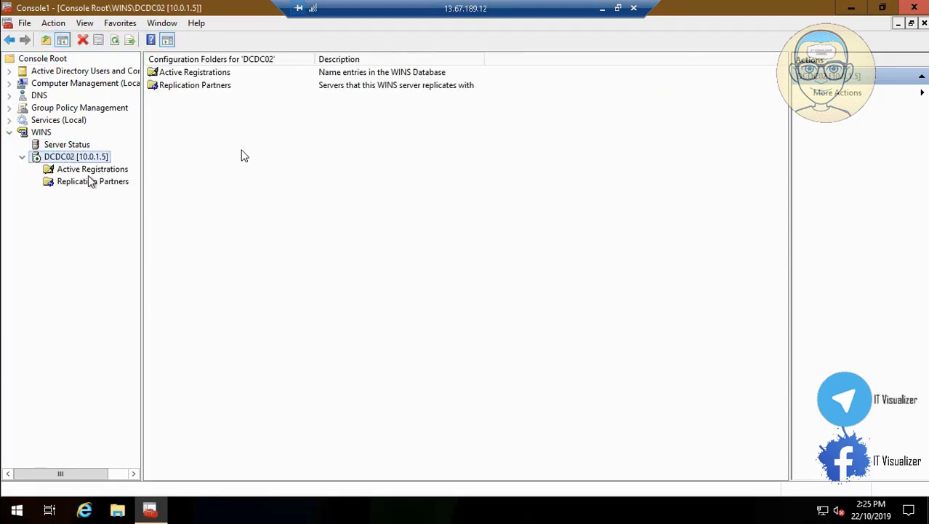
left_click(95, 185)
right_click(95, 185)
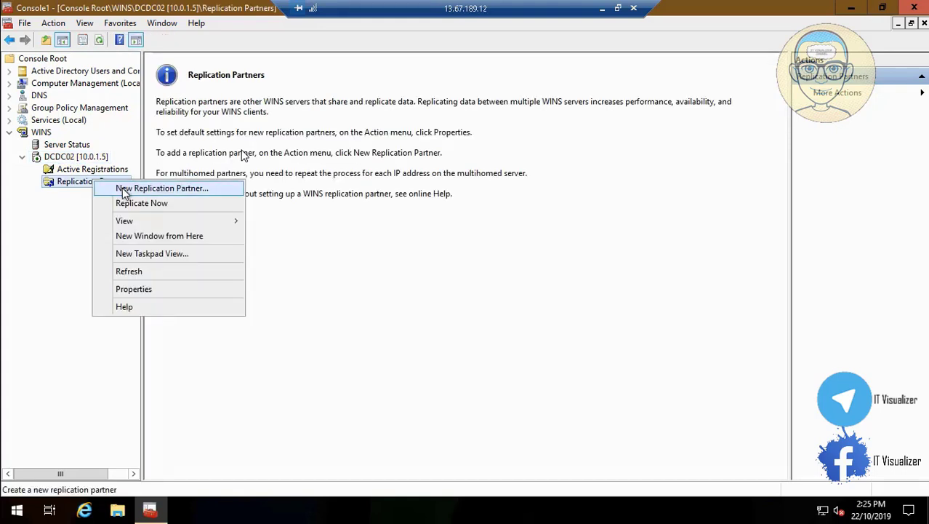
left_click(161, 188)
type("DCDC")
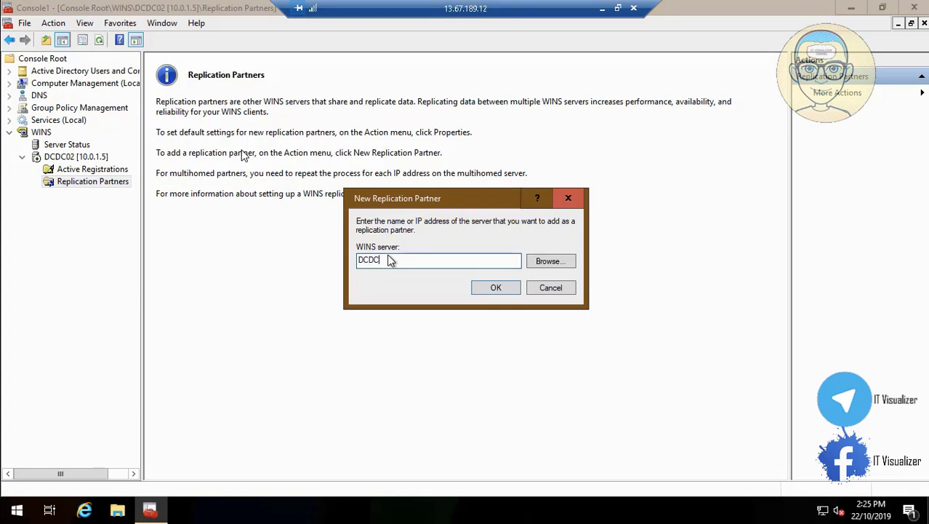
type("01")
left_click(503, 289)
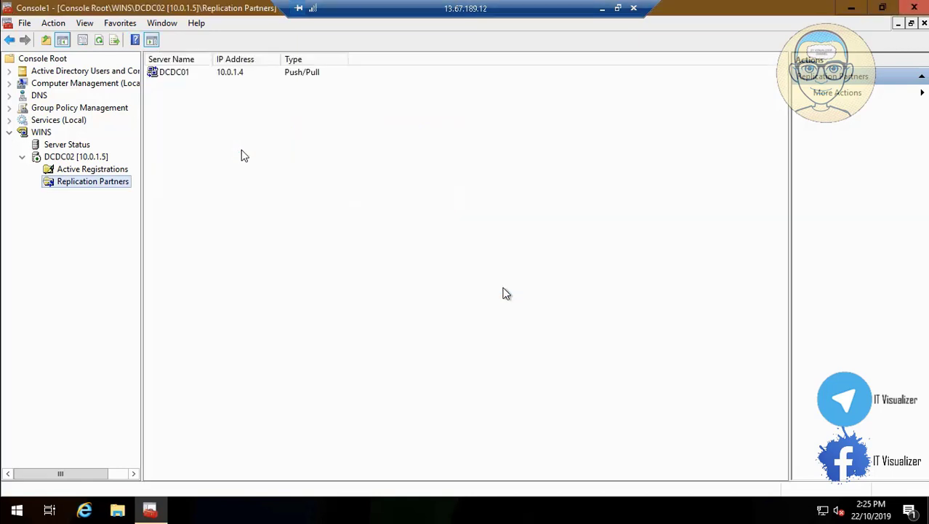
Run Replicate Now on the replication partners and acknowledge the queued notice
right_click(102, 181)
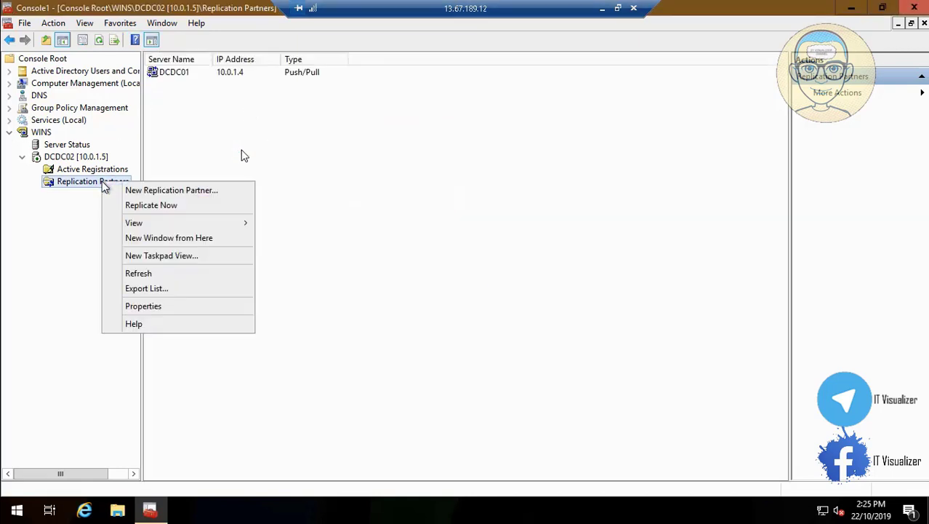
left_click(153, 206)
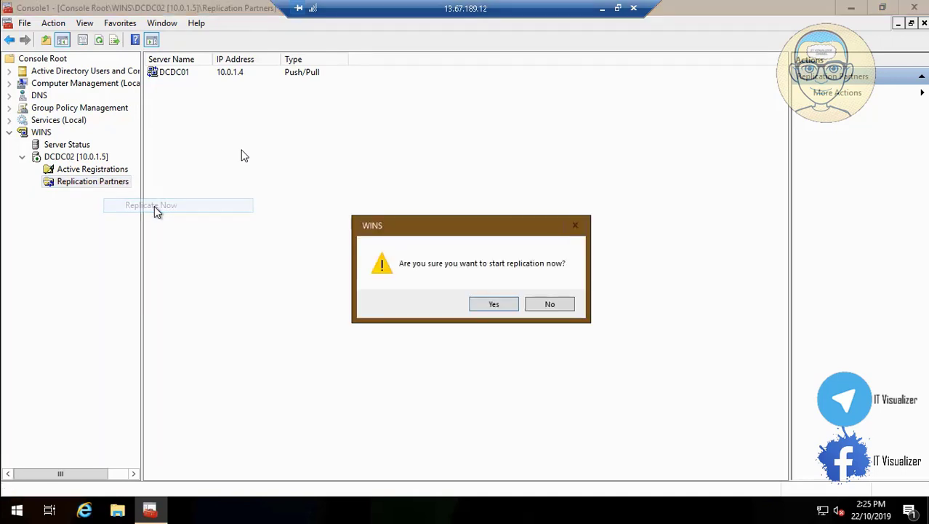
left_click(493, 305)
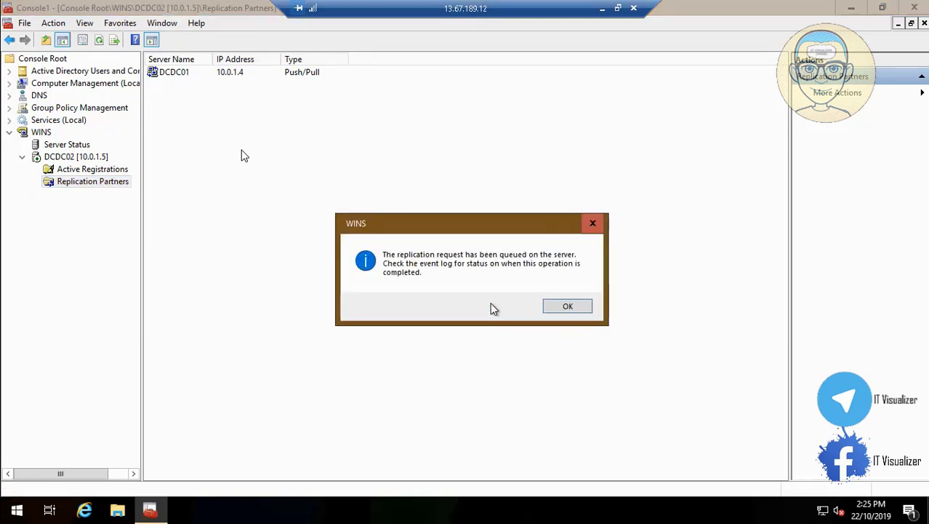
left_click(574, 307)
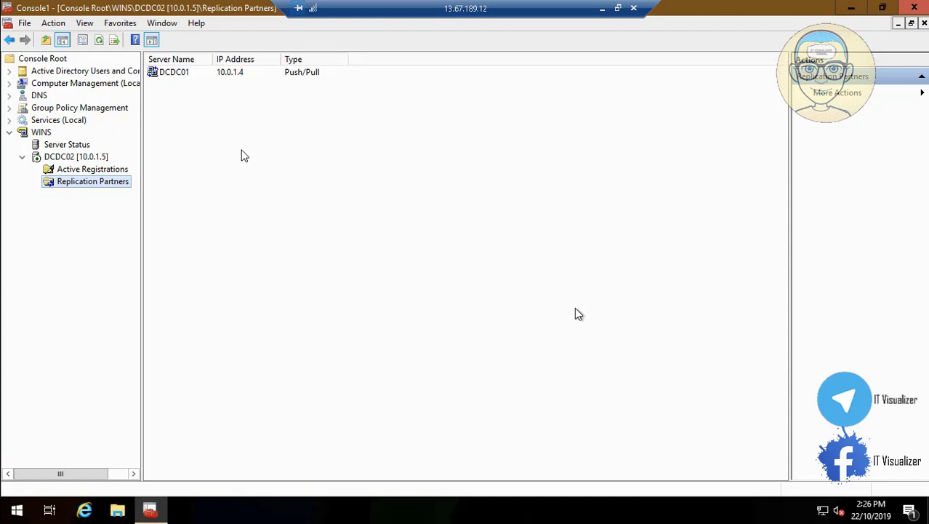
Save the console to the Desktop as DCDCConsole2.msc and close it
left_click(25, 23)
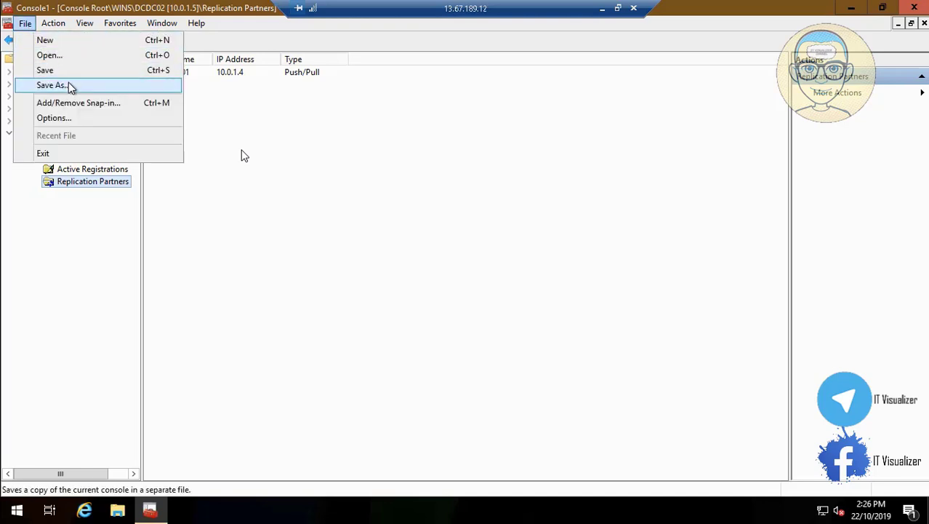
left_click(68, 85)
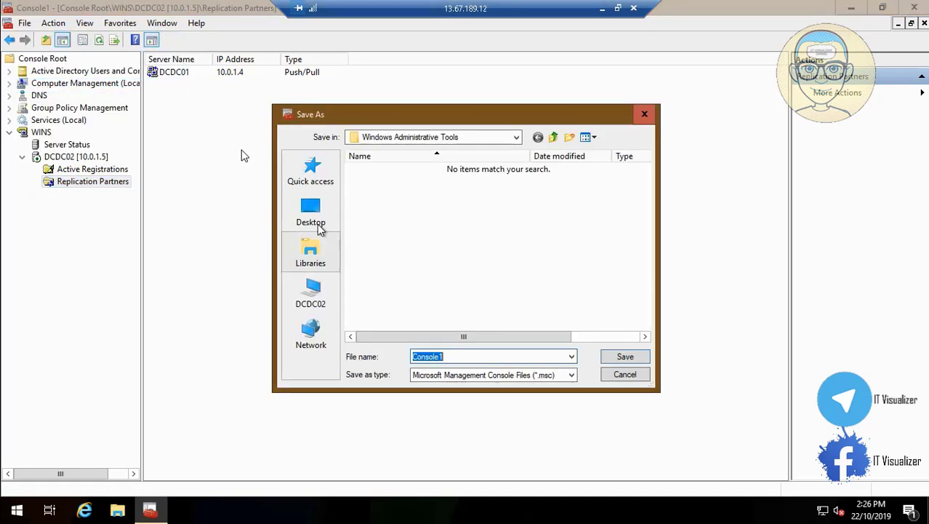
left_click(311, 218)
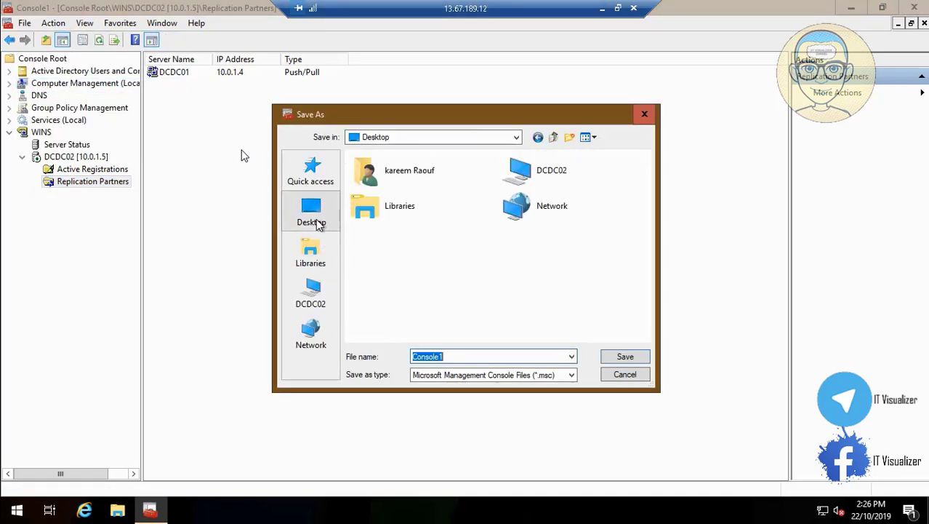
left_click(414, 357)
type("DCDC")
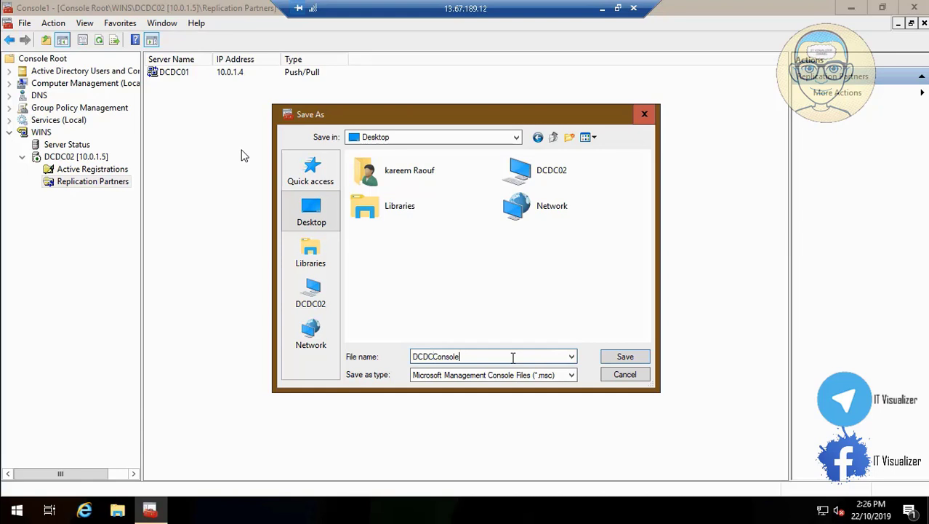
left_click(619, 357)
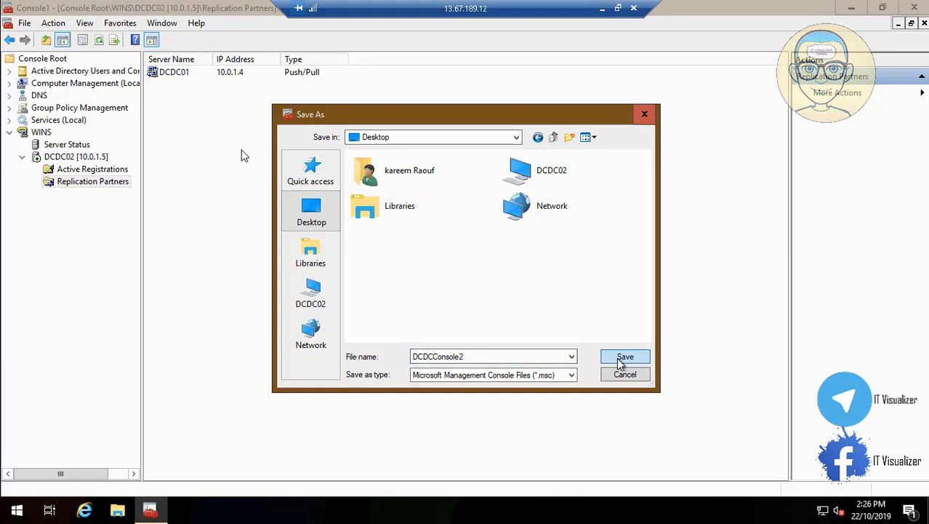
left_click(917, 7)
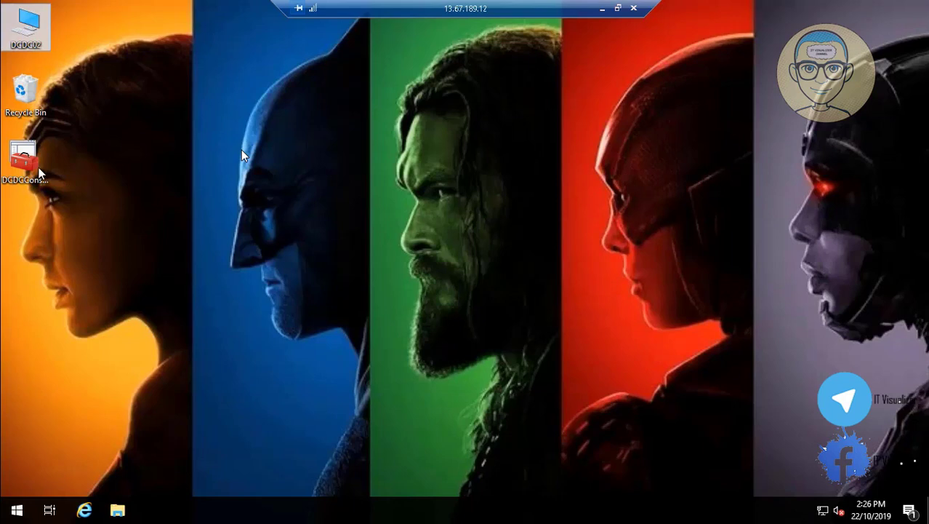
Open the \\dcdc01\c$ share from the Run box
left_click(17, 509)
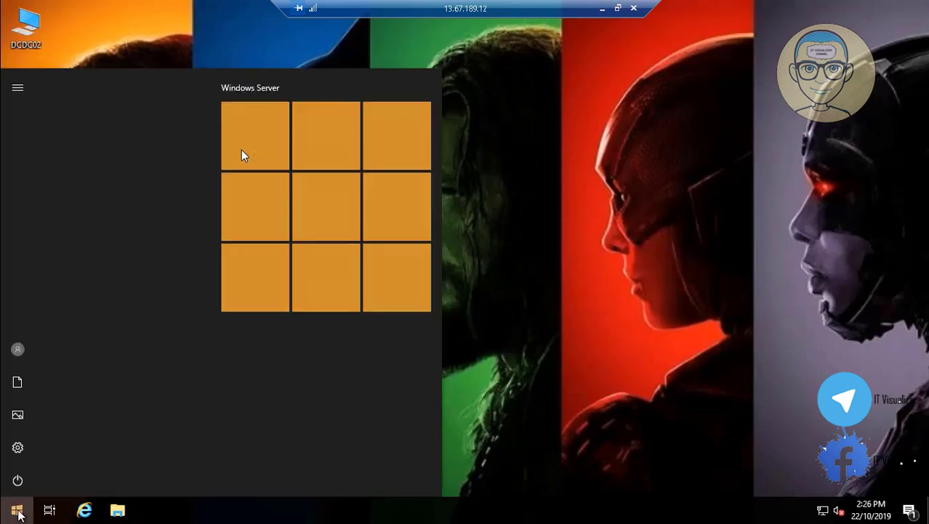
left_click(649, 273)
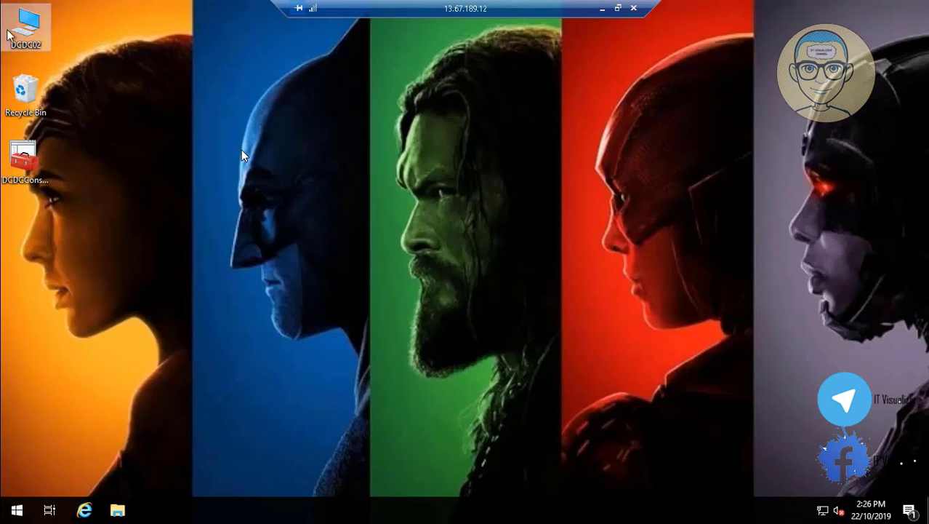
right_click(17, 509)
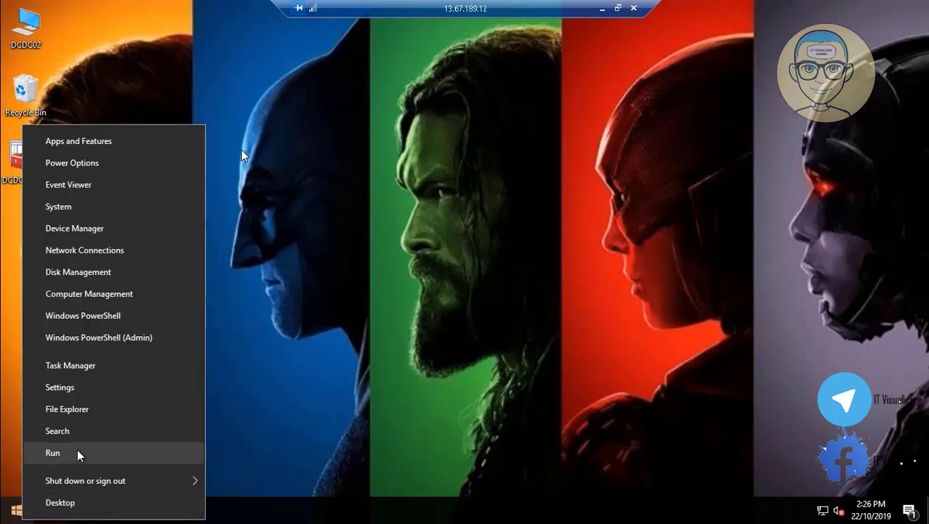
left_click(77, 452)
type("\\\\")
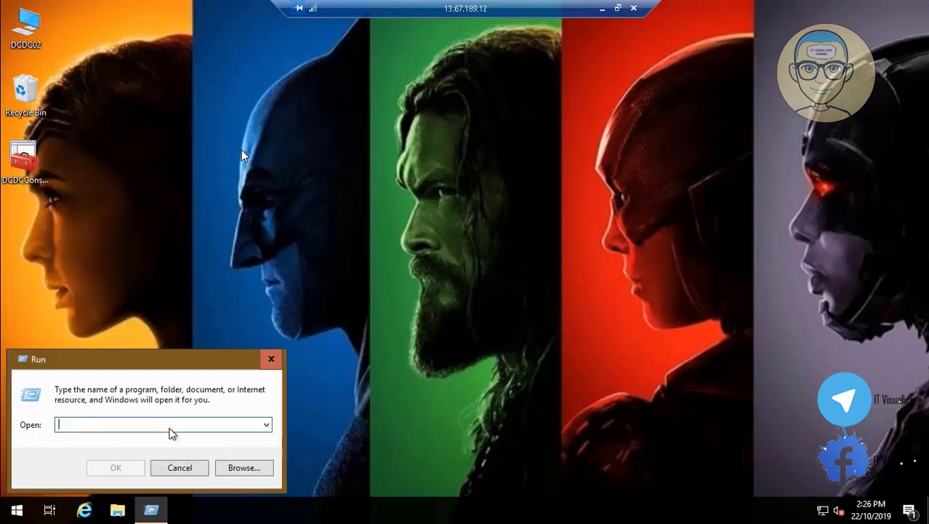
type("dcdc01\\")
key("Down")
key("Return")
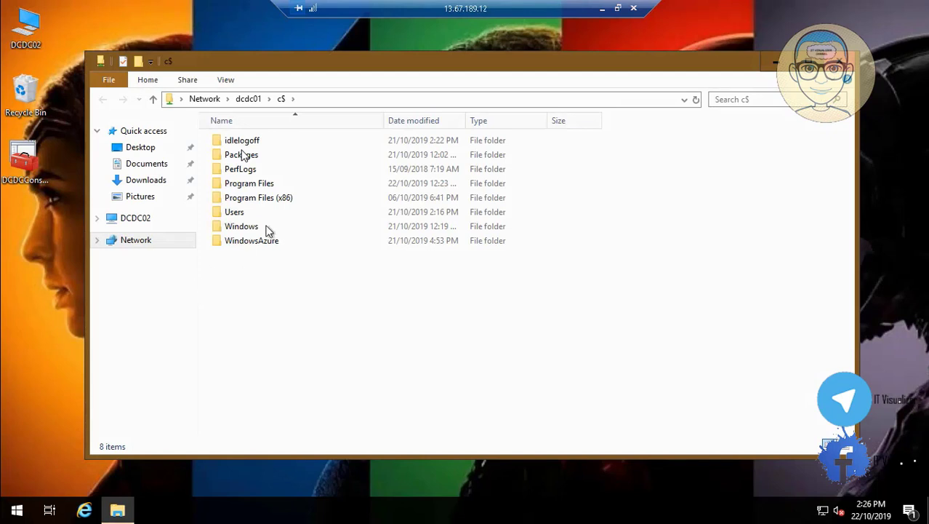
Browse to Users, the second user profile, and its Desktop folder
double_click(252, 213)
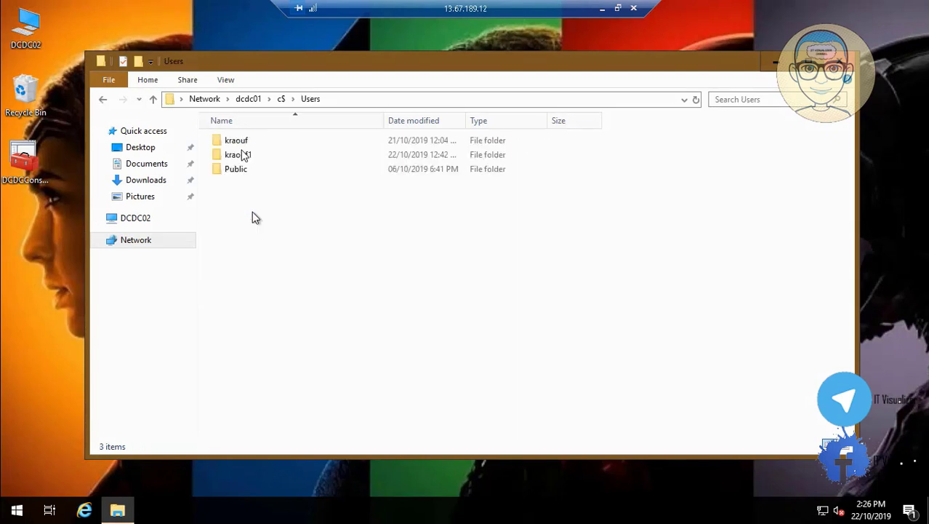
left_click(243, 155)
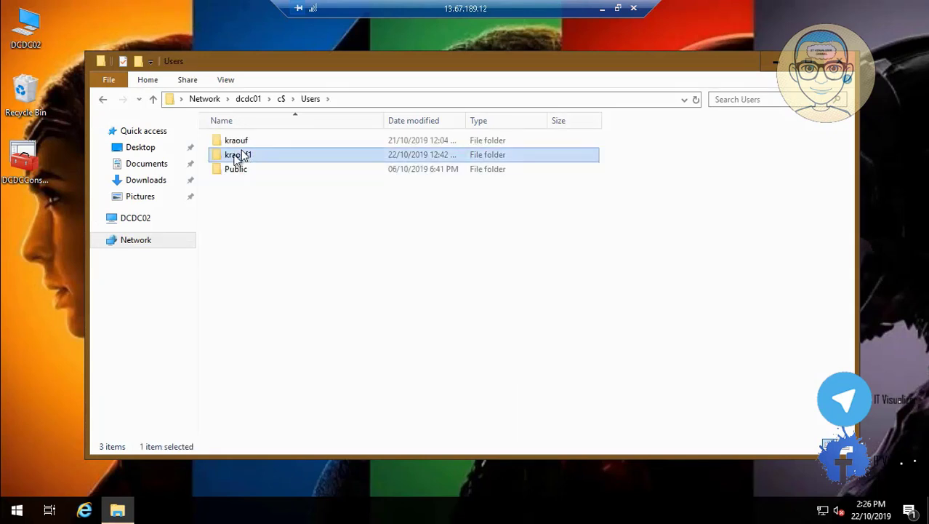
double_click(243, 157)
left_click(242, 156)
left_click(243, 172)
double_click(242, 171)
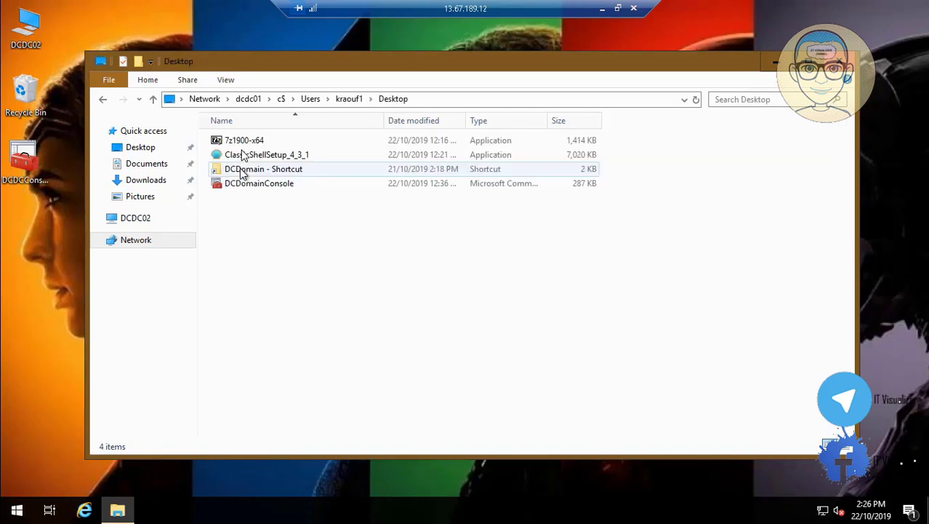
Copy 7z1900-x64, ClassicShellSetup_4_3_1 and DCDomain - Shortcut, then minimize Explorer
left_click(271, 158)
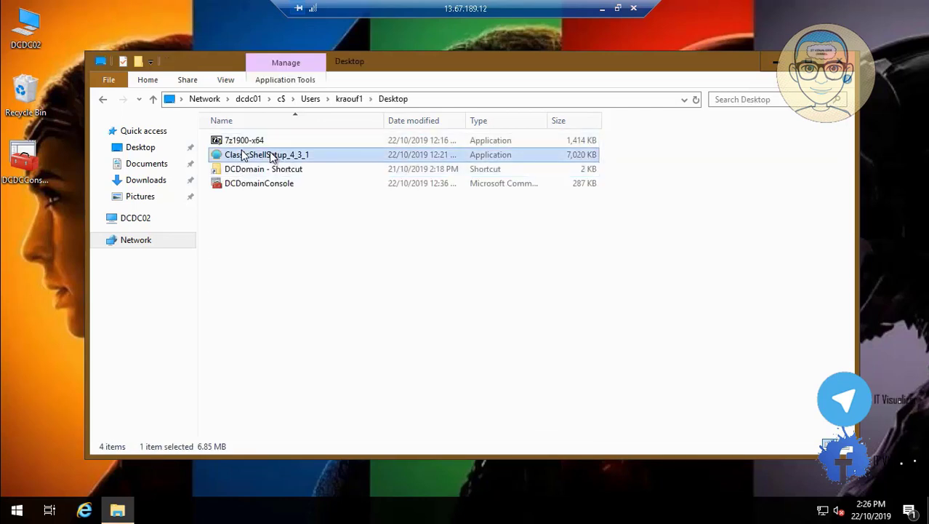
left_click(265, 145, "ctrl")
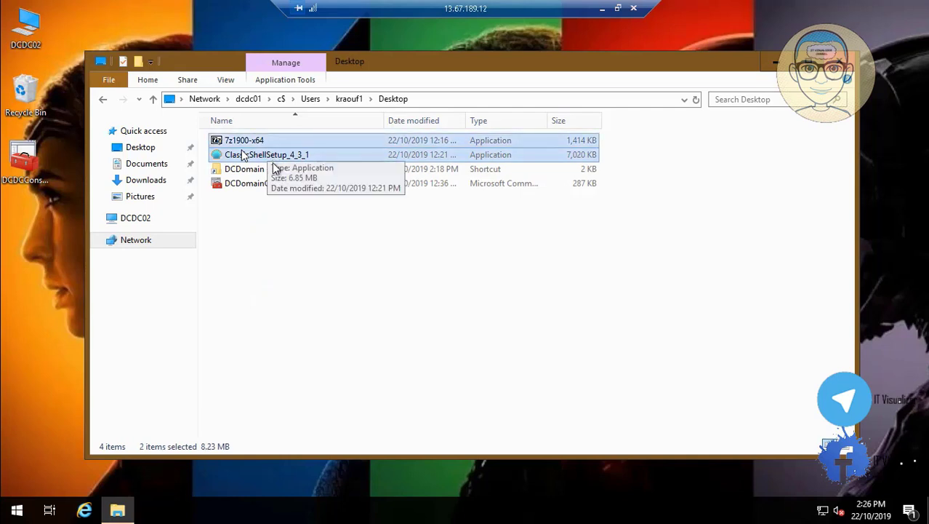
left_click(275, 169, "ctrl")
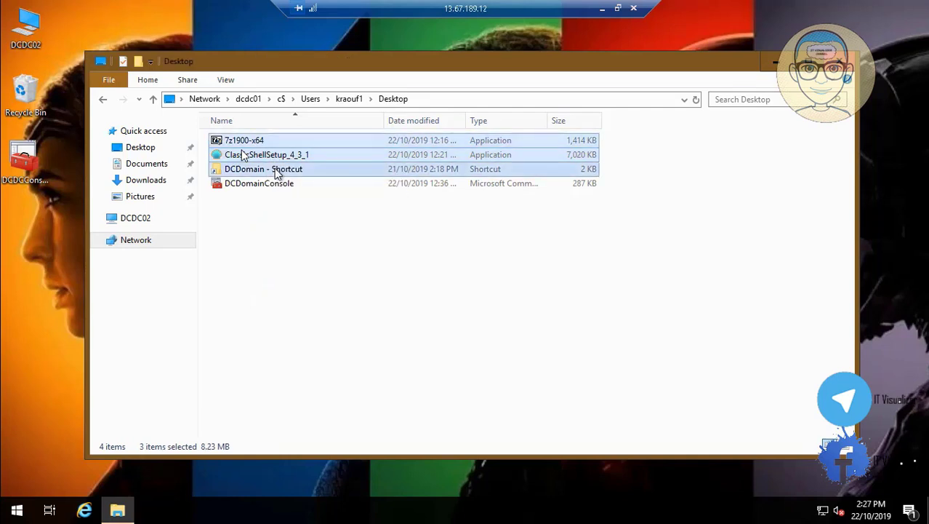
right_click(274, 168)
left_click(324, 292)
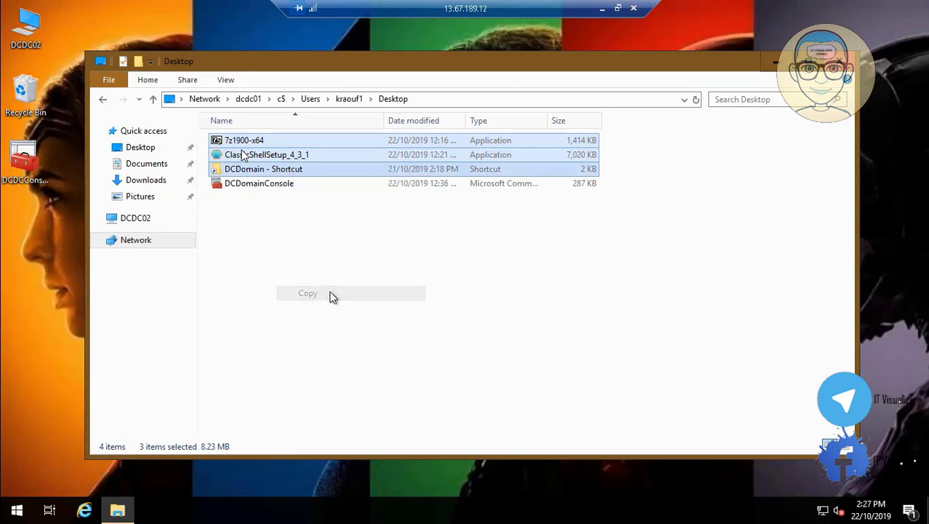
left_click(776, 61)
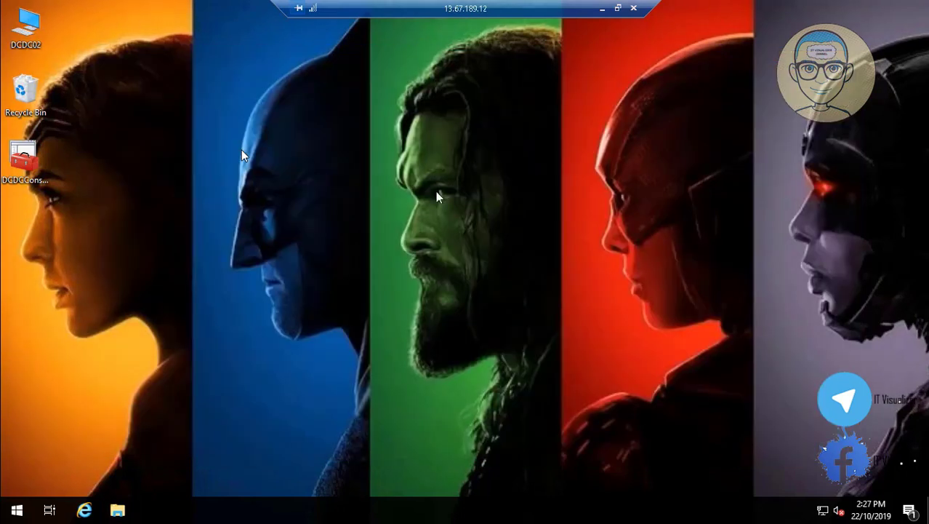
Paste the three copied files onto DCDC02's desktop
right_click(201, 258)
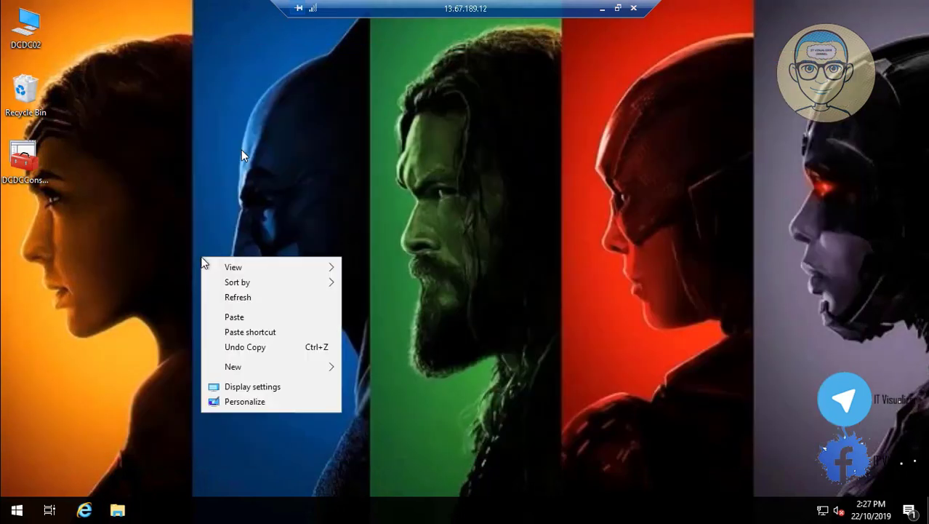
left_click(234, 317)
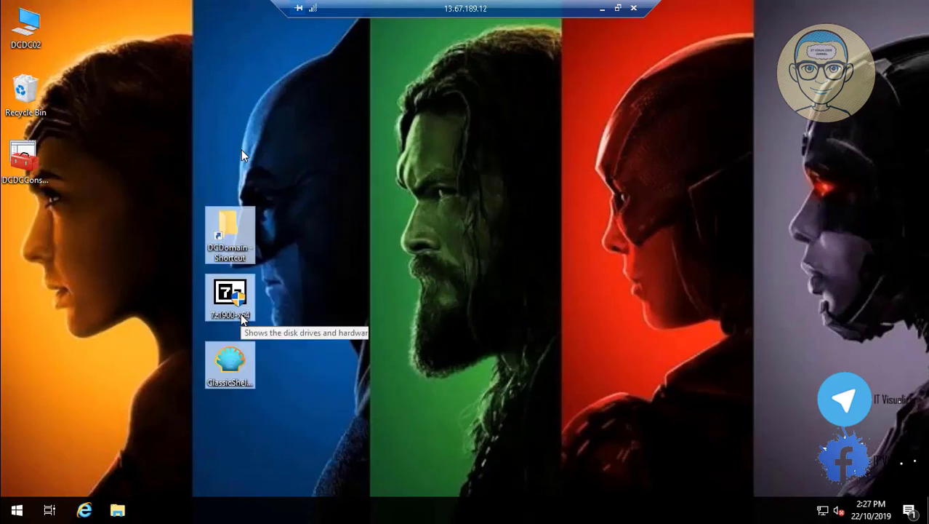
left_click(394, 281)
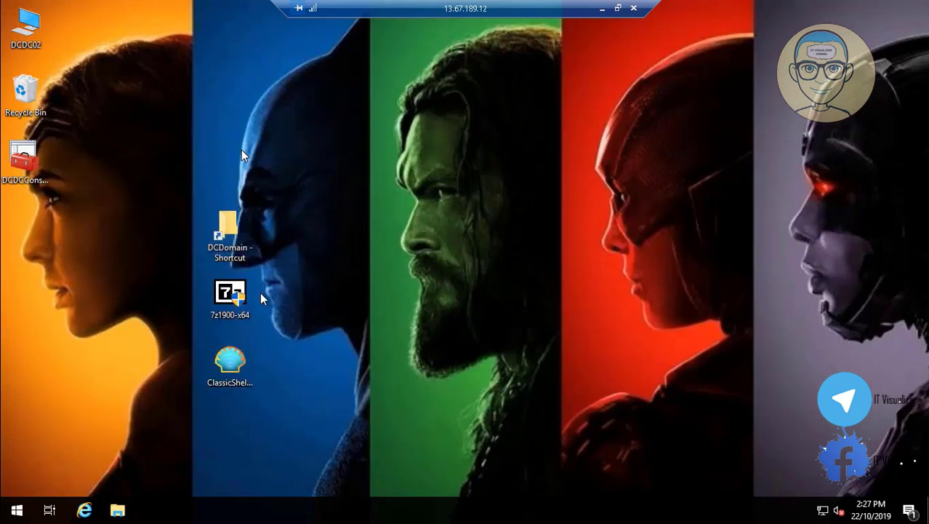
Install 7-Zip 19.00 (x64) to the default C:\Program Files\7-Zip folder, then launch the Classic Shell installer
double_click(237, 293)
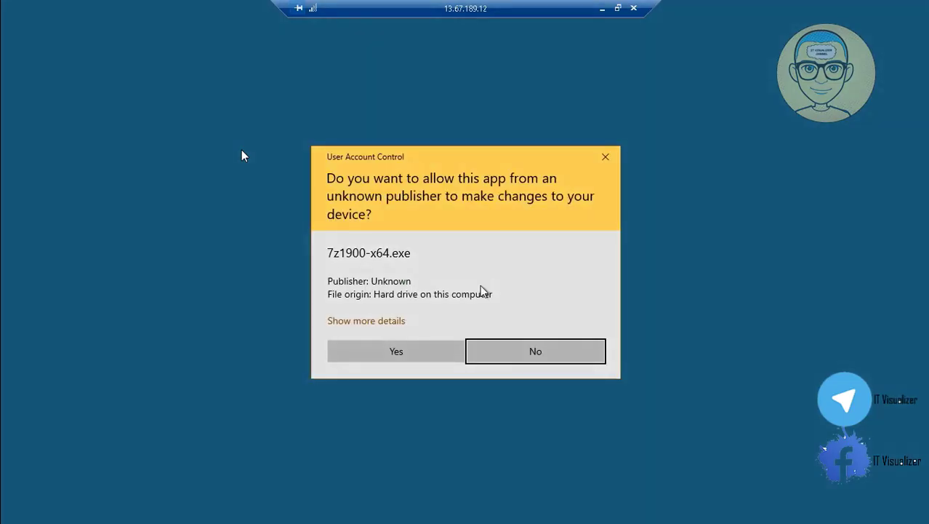
left_click(391, 355)
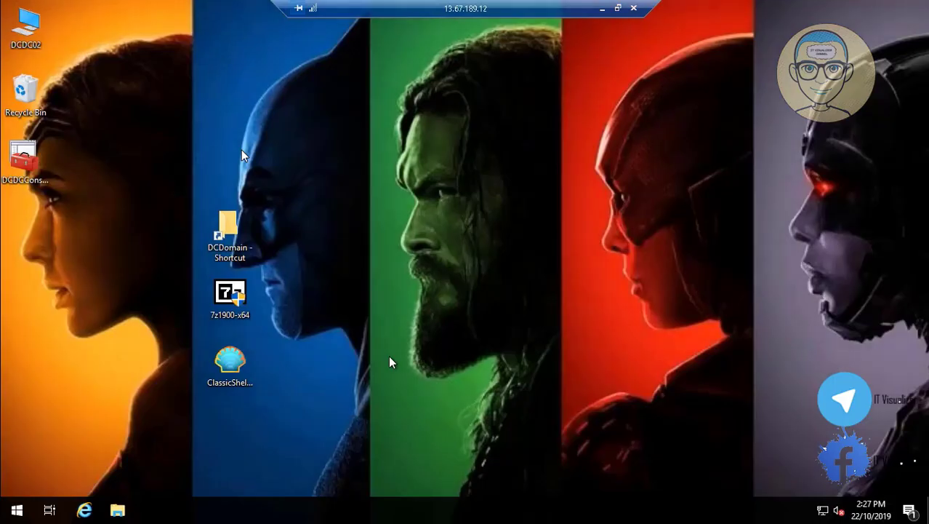
left_click(451, 296)
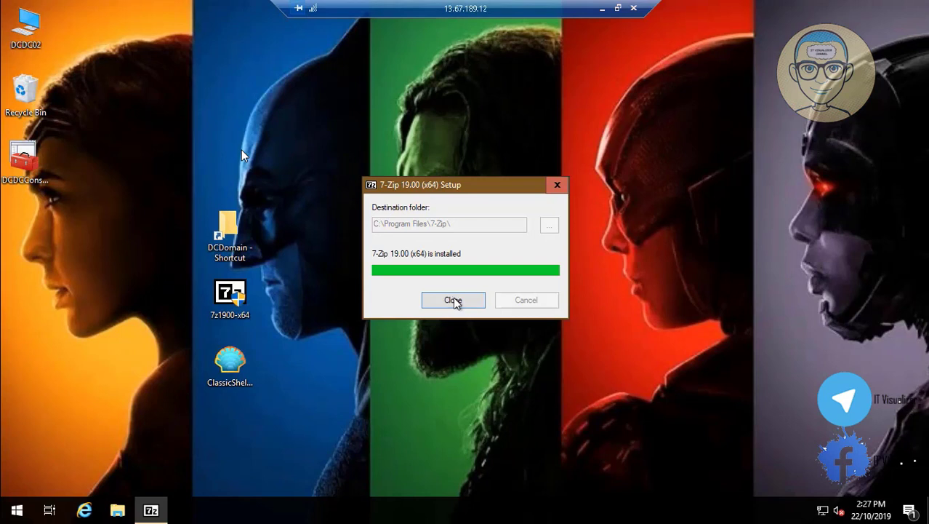
left_click(464, 299)
double_click(224, 362)
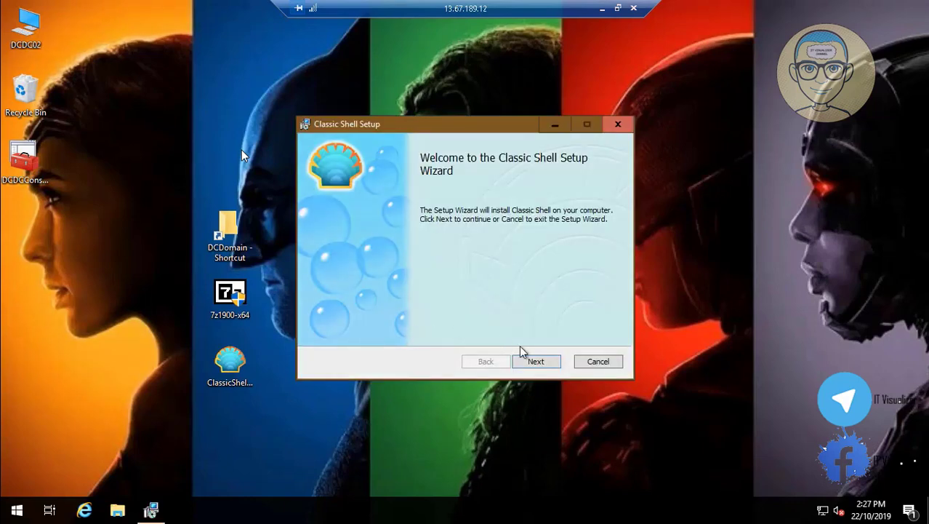
Accept the license and install Classic Shell with all four components to C:\Program Files\Classic Shell
left_click(536, 361)
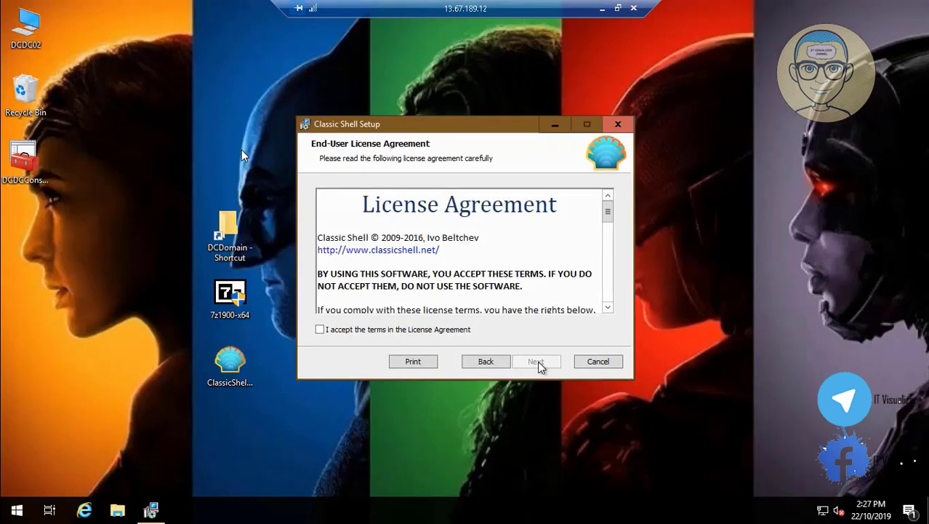
left_click(412, 332)
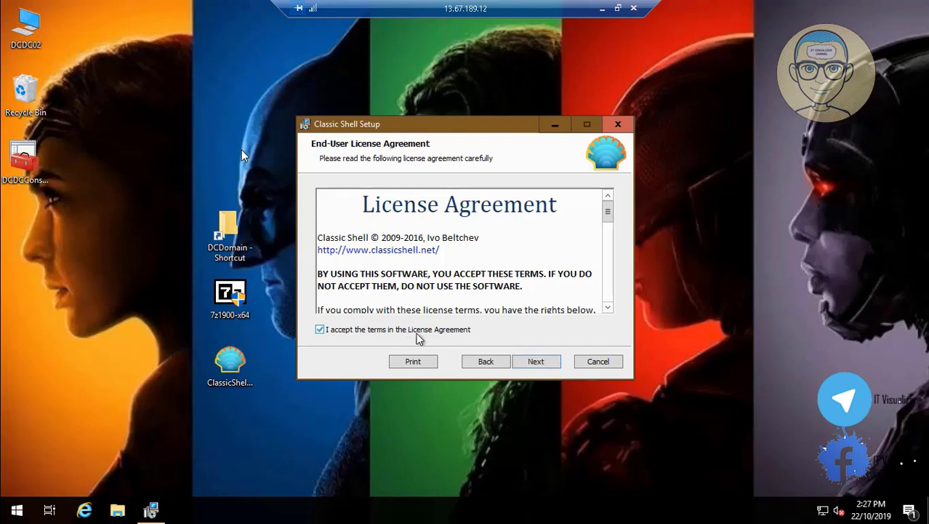
left_click(548, 368)
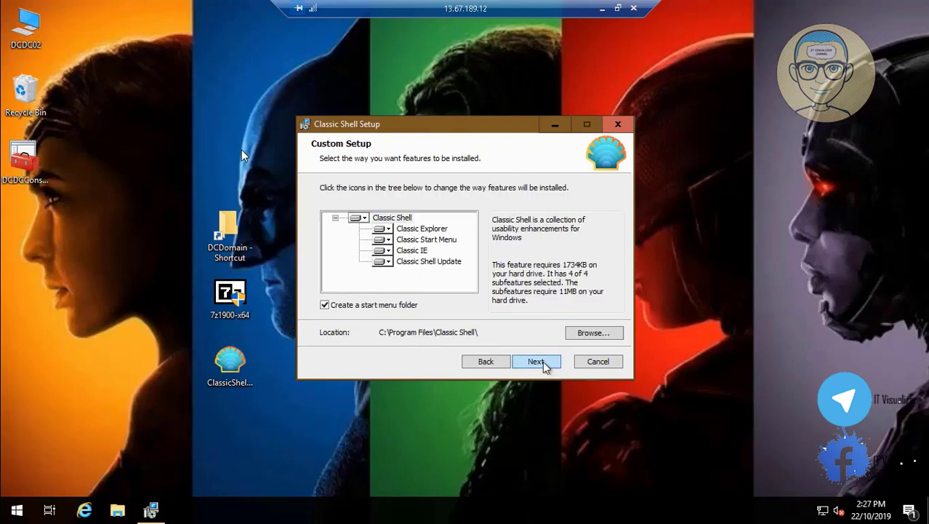
left_click(543, 362)
left_click(543, 362)
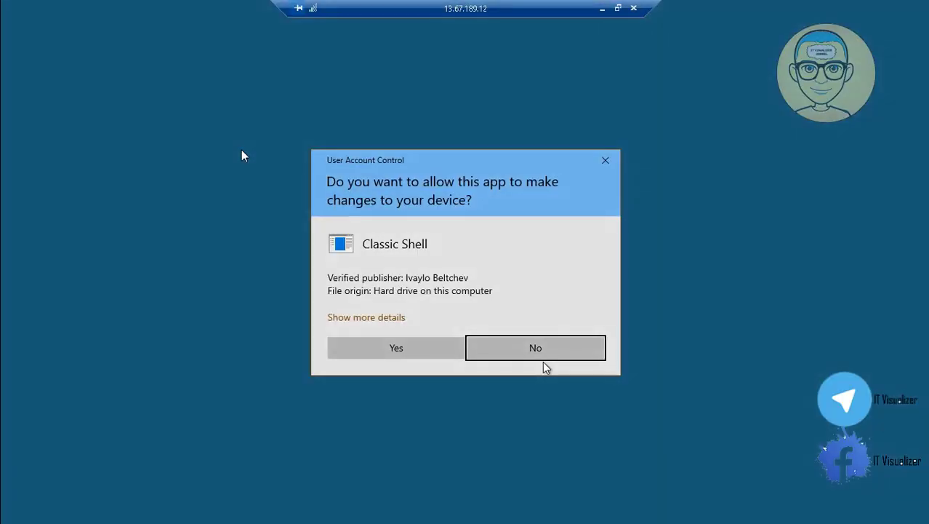
left_click(394, 347)
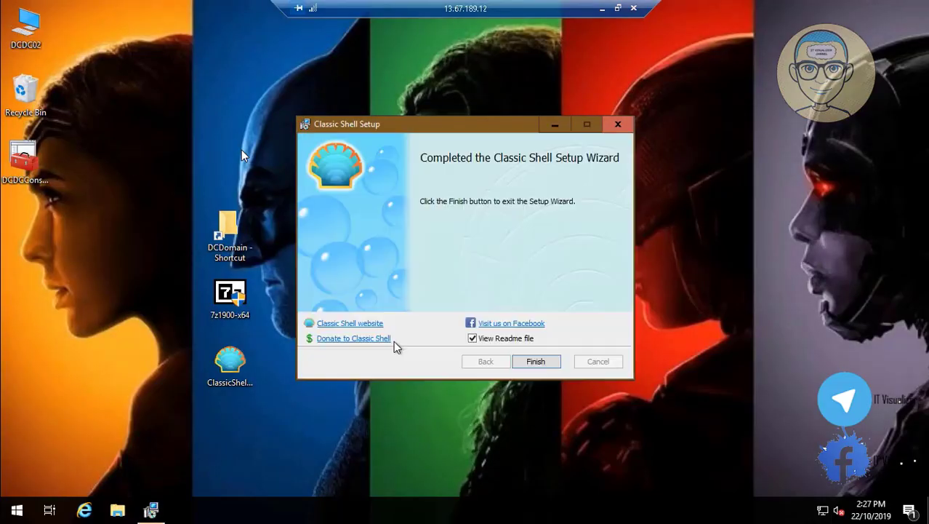
left_click(540, 366)
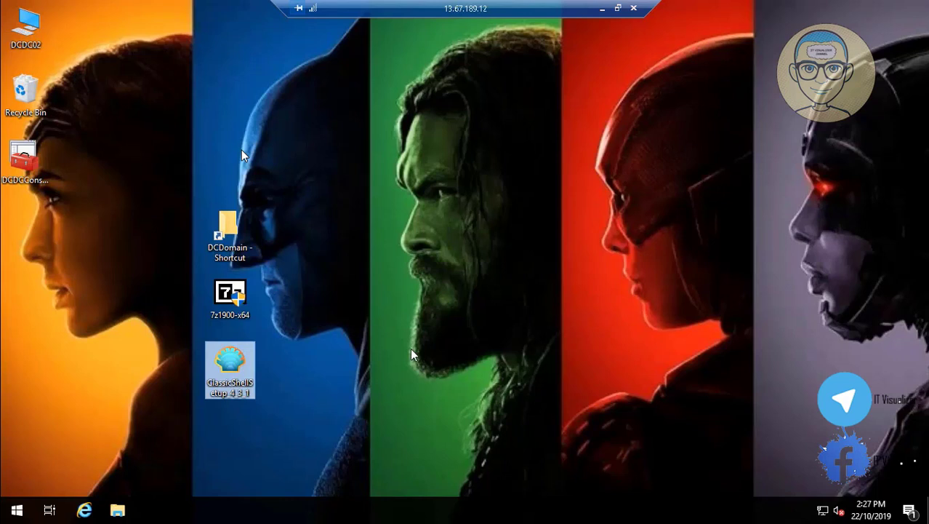
Line up the ClassicShell, 7-Zip and DCDomain shortcut icons in the desktop's left column
left_click_drag(239, 362, 42, 234)
left_click_drag(235, 304, 29, 300)
left_click_drag(229, 221, 22, 356)
Go through Control Panel to Network and Sharing Center and show the Ethernet status
left_click(17, 510)
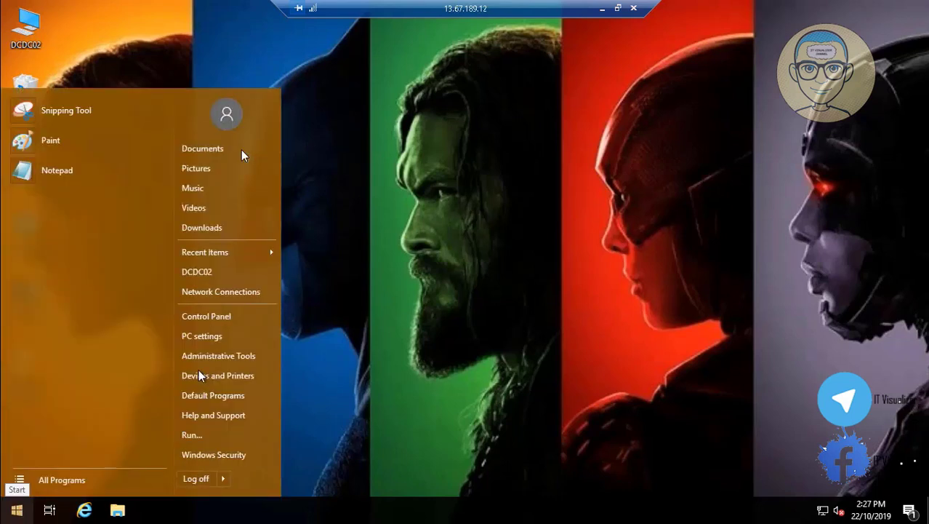
left_click(233, 315)
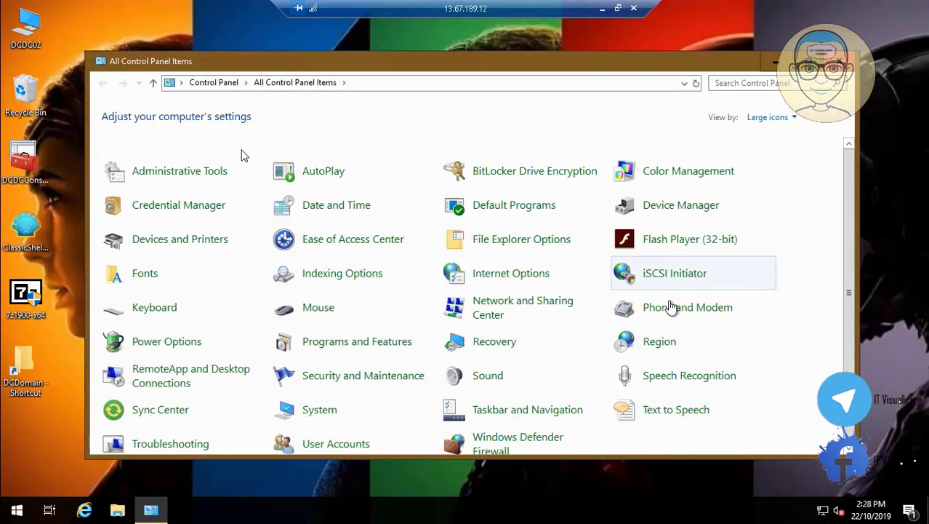
left_click(565, 310)
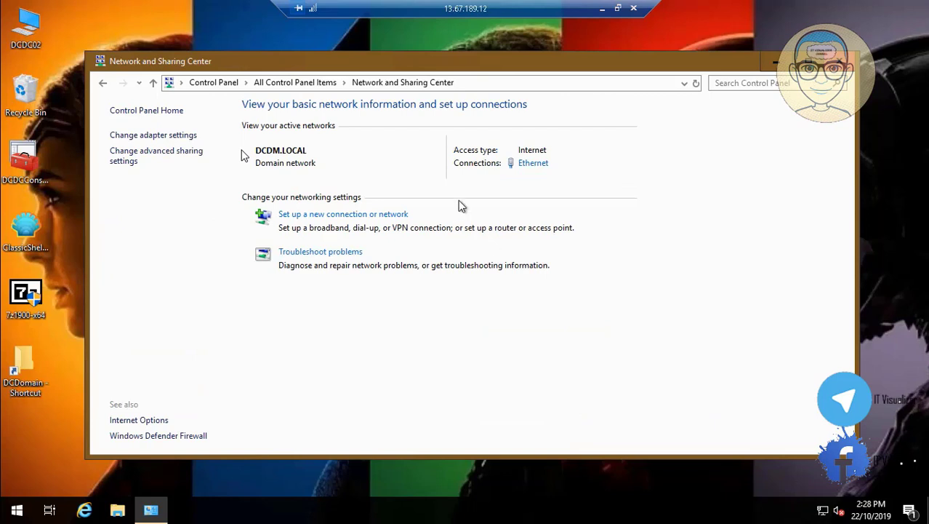
left_click(533, 163)
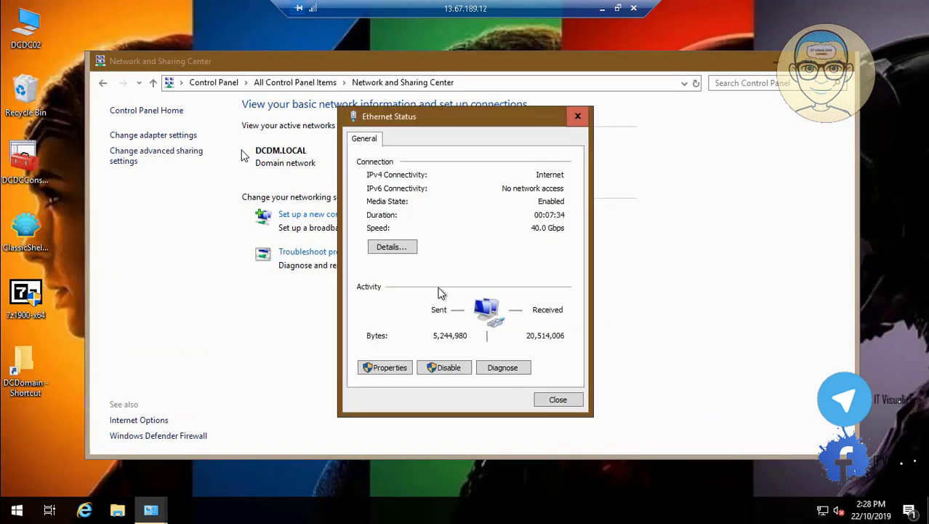
In the Ethernet adapter's advanced IPv4 WINS settings, enable NetBIOS over TCP/IP
left_click(390, 367)
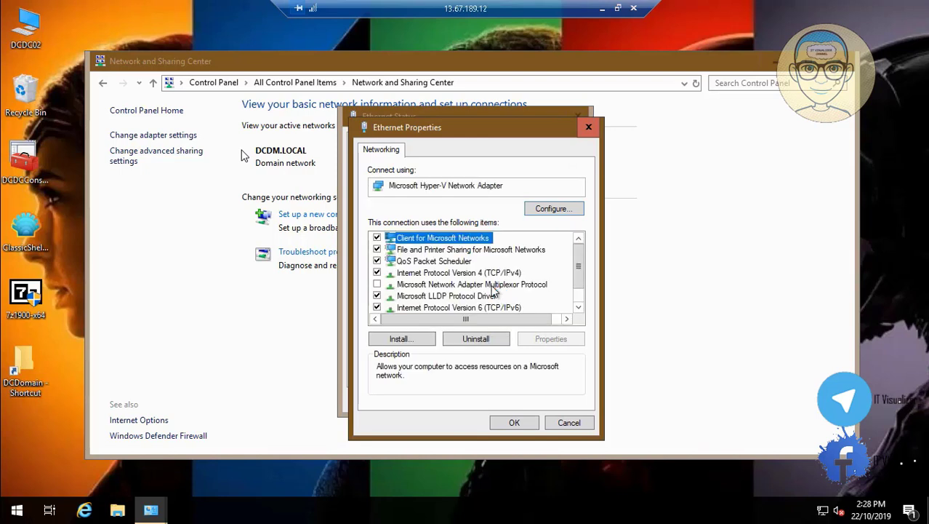
left_click(485, 274)
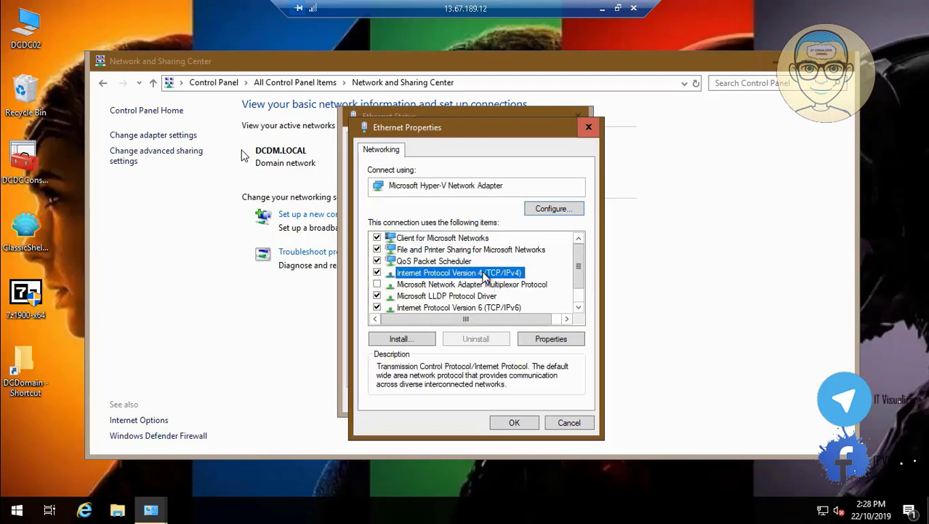
left_click(562, 346)
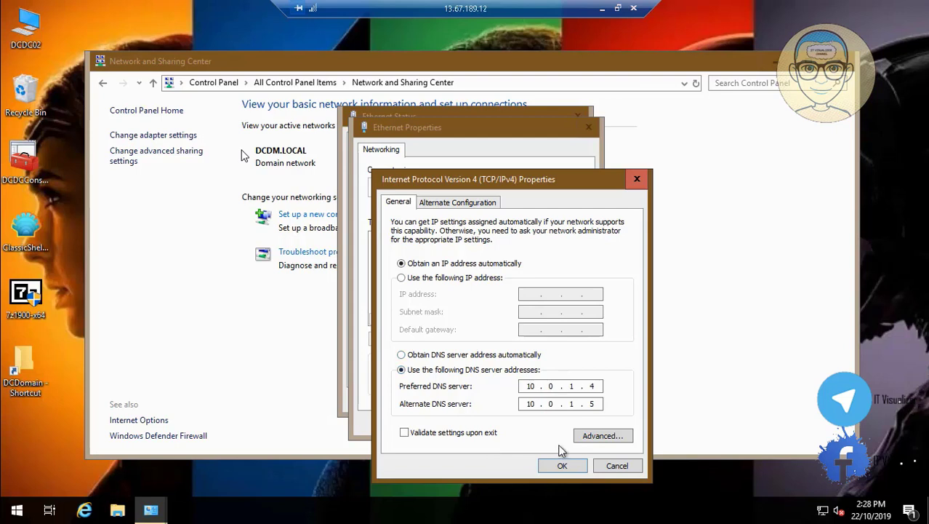
left_click(600, 435)
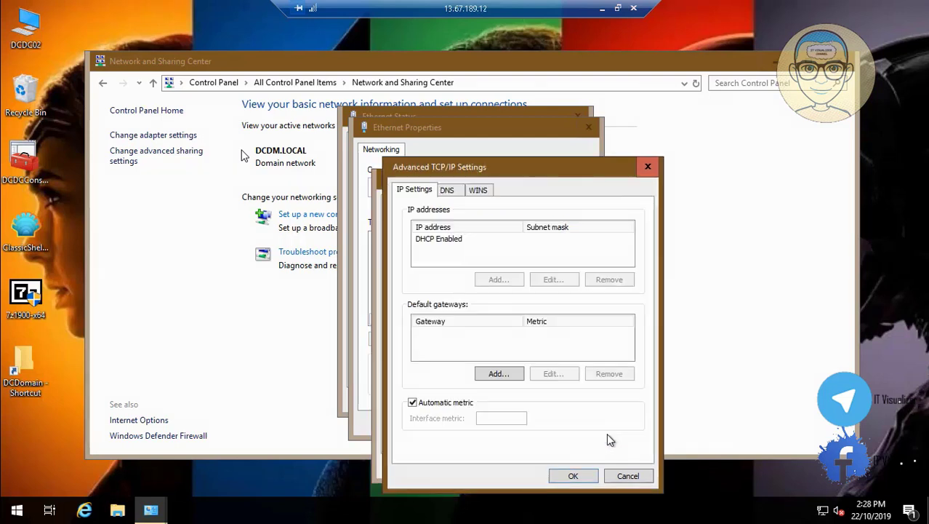
left_click(451, 190)
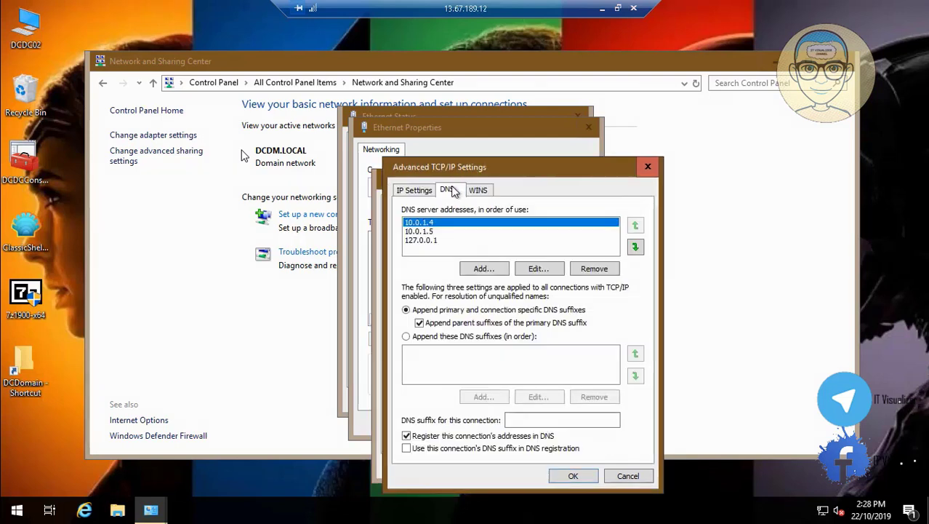
left_click(483, 190)
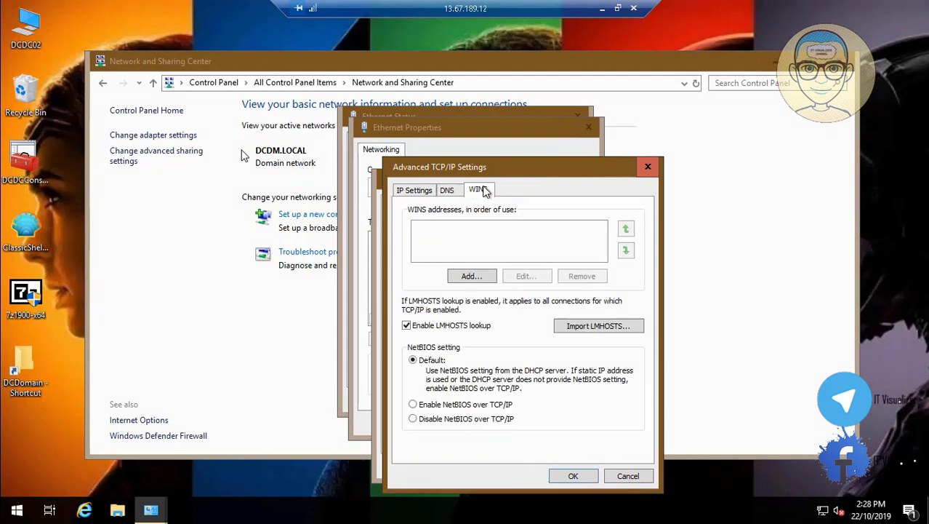
left_click(413, 405)
Add WINS server addresses 10.0.1.4 and 10.0.1.5
left_click(469, 277)
type("10 ")
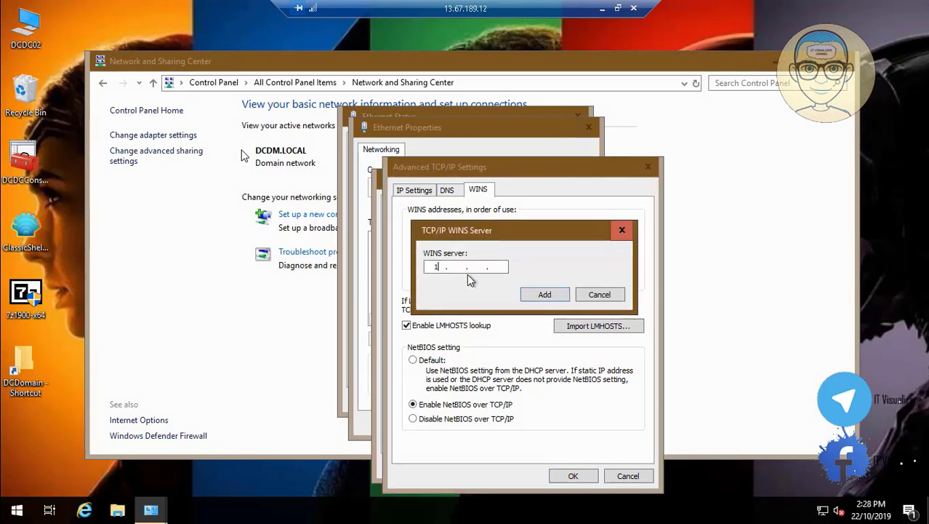
type(". 0")
left_click(485, 267)
type("1 .")
left_click(539, 295)
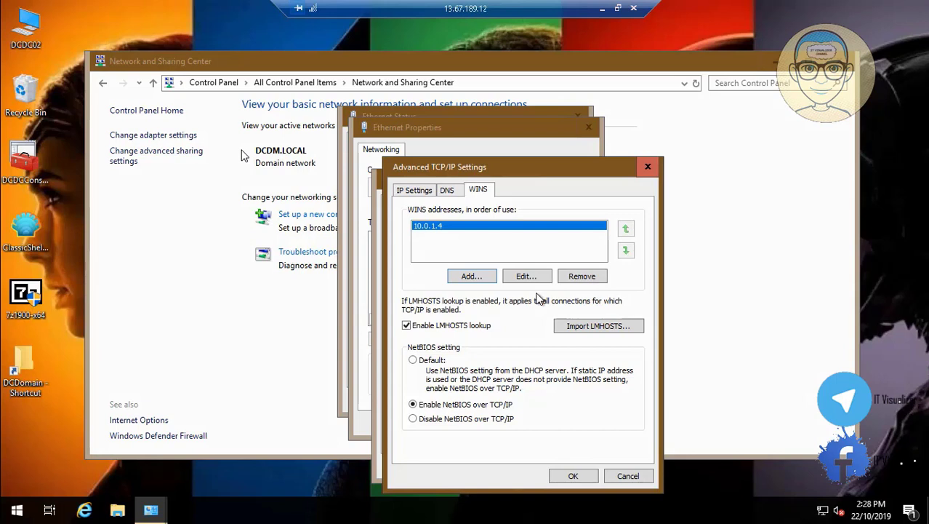
left_click(471, 274)
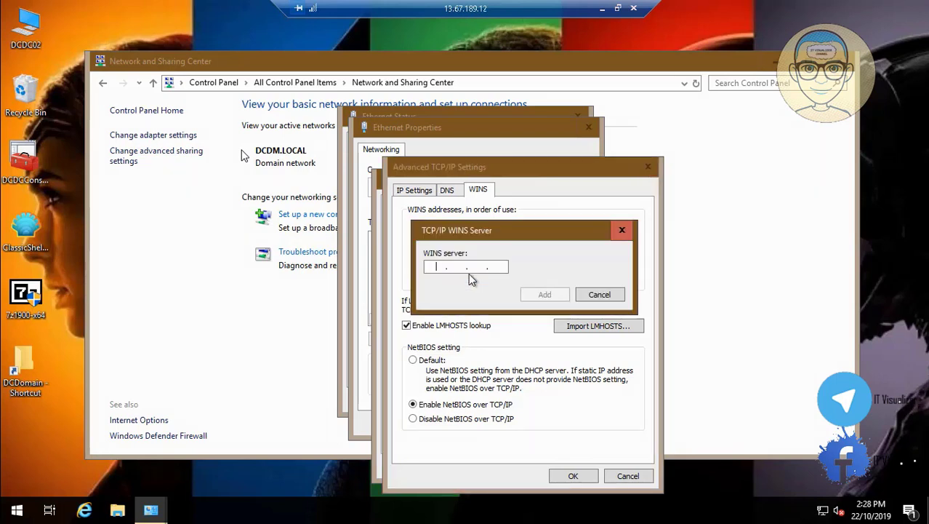
type("10 ")
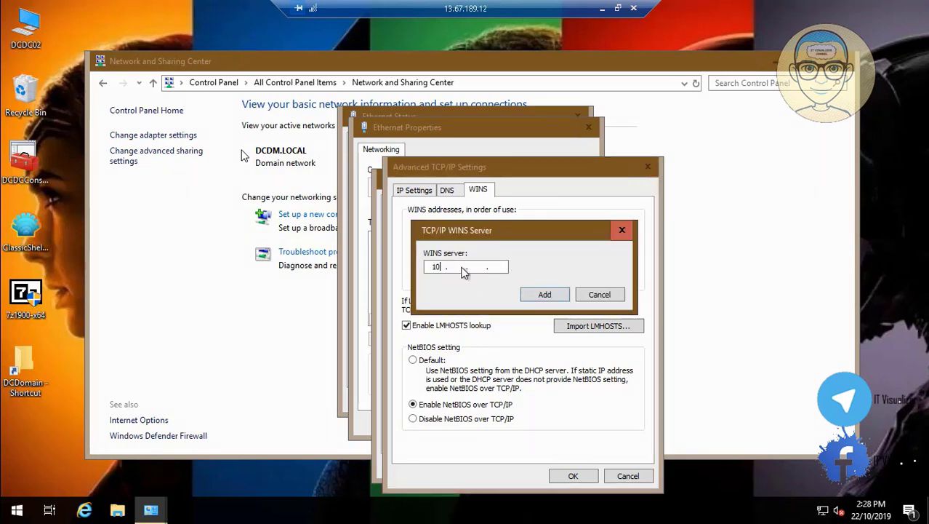
type(". 0 . 1 .")
left_click(547, 294)
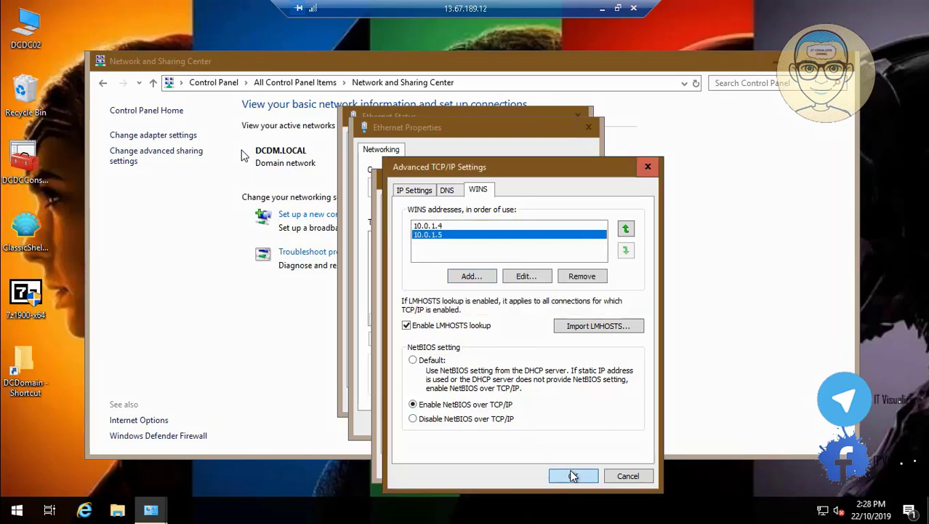
Confirm the TCP/IP, IPv4 and Ethernet dialogs and close the Ethernet status window
left_click(572, 475)
left_click(561, 465)
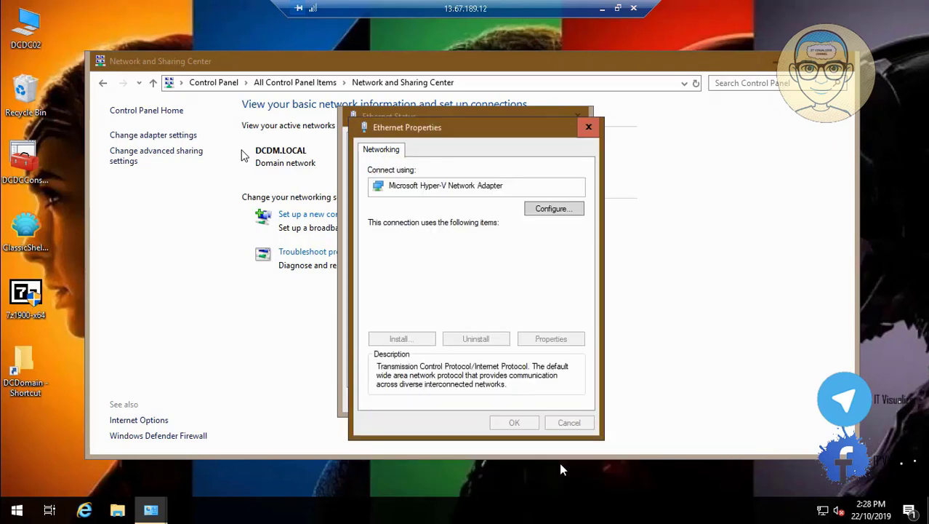
left_click(516, 425)
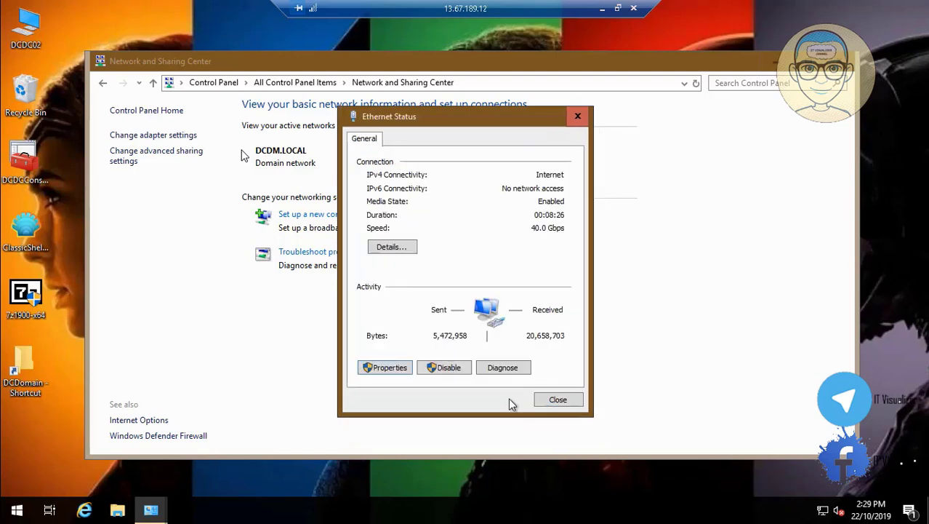
left_click(551, 399)
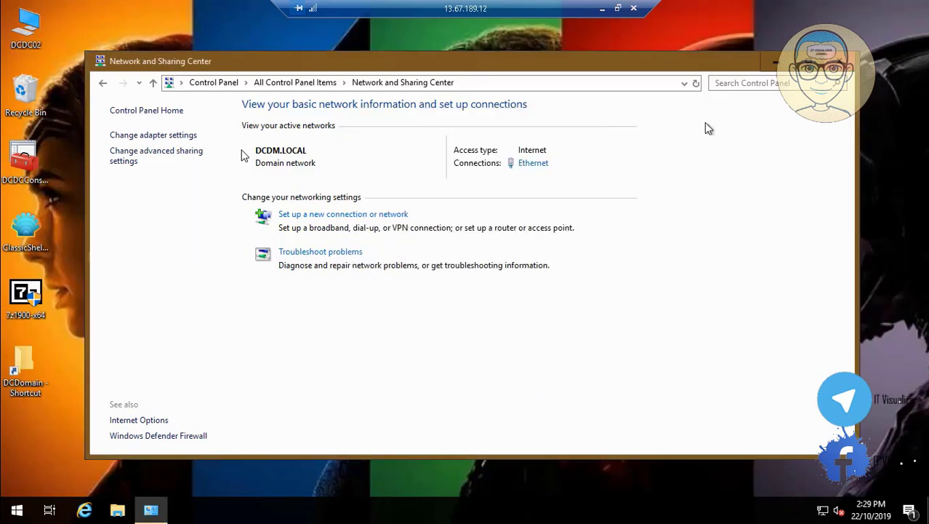
Close Network and Sharing Center and check the Data (F:) drive in This PC on DCDC02
key("alt+F4")
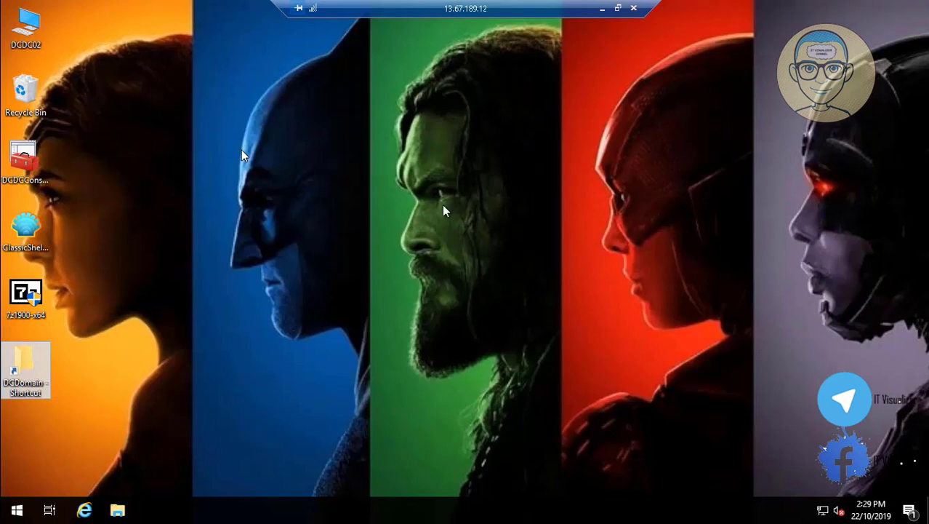
double_click(26, 28)
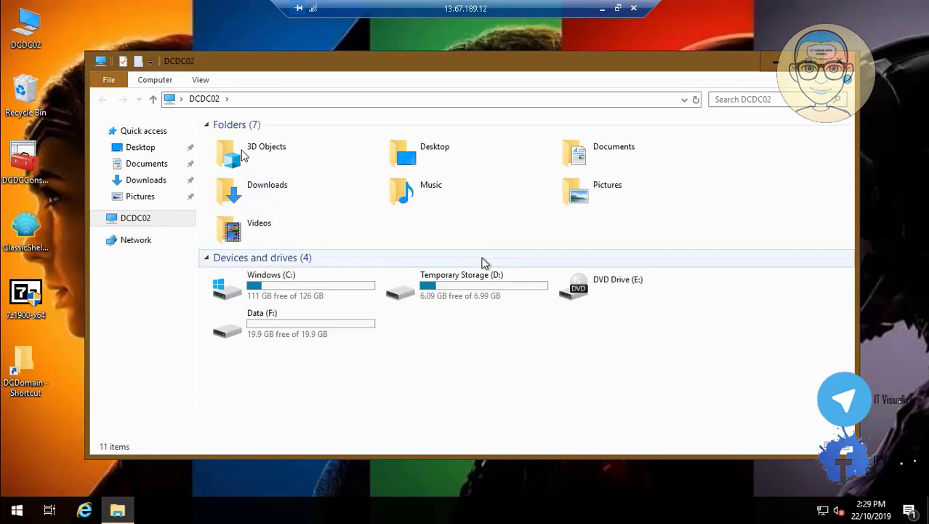
left_click(336, 326)
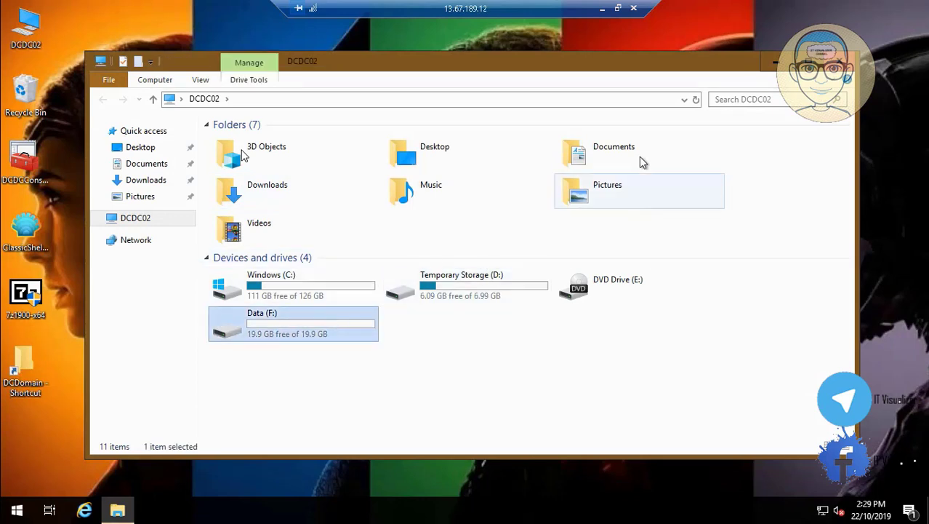
key("alt+F4")
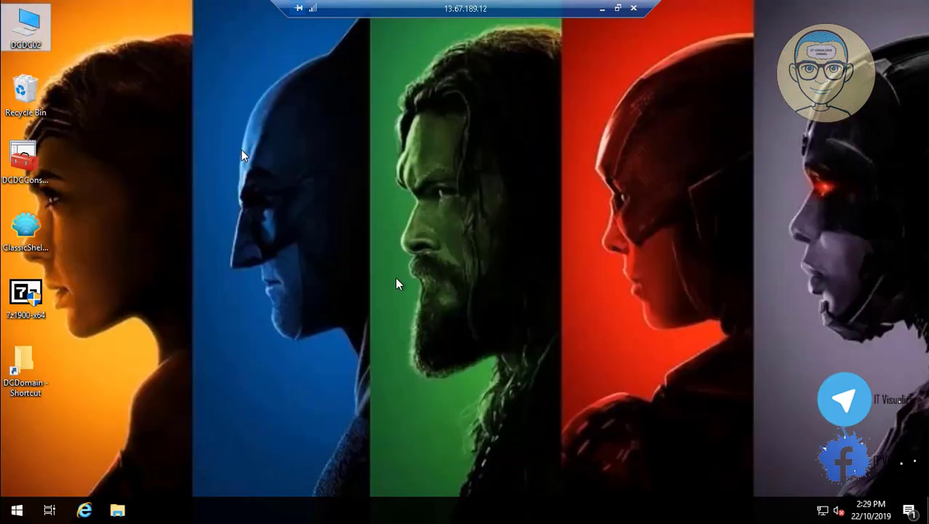
Disconnect from the DCDC02 remote session without logging off
left_click(16, 510)
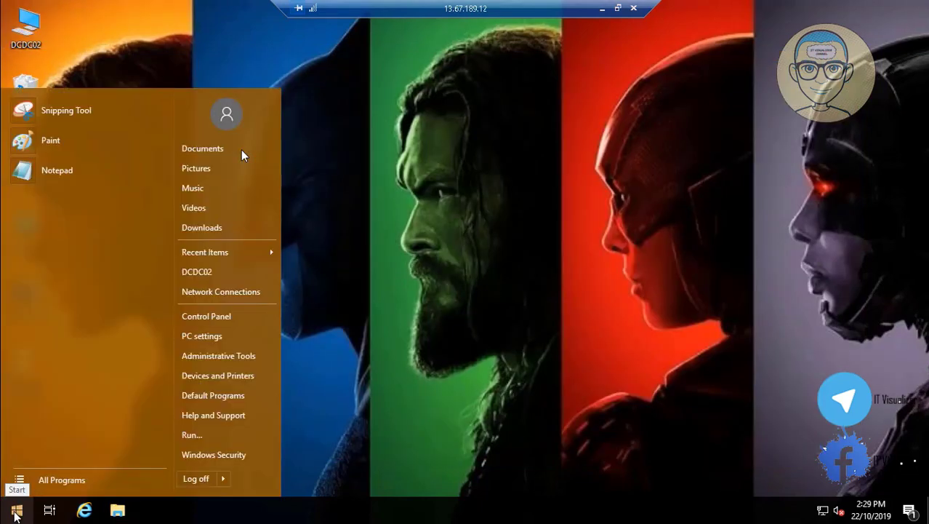
mouse_move(222, 477)
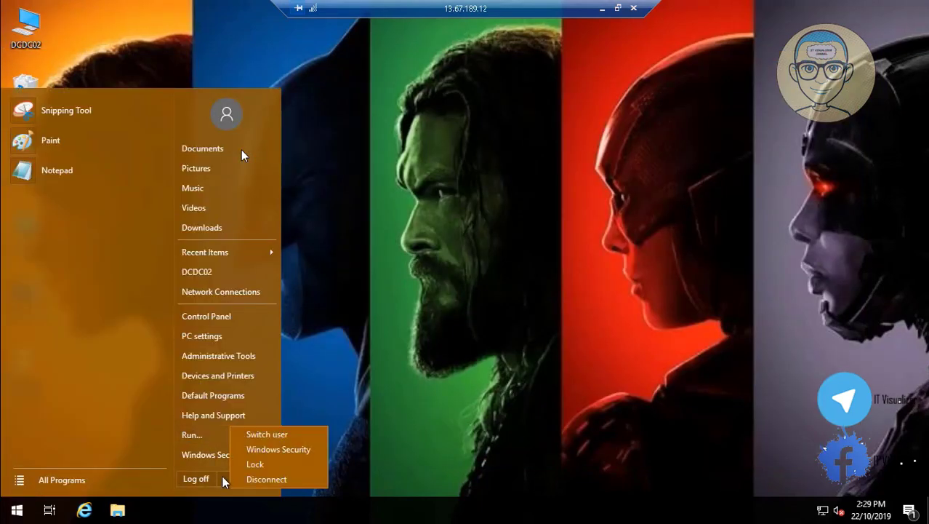
left_click(427, 336)
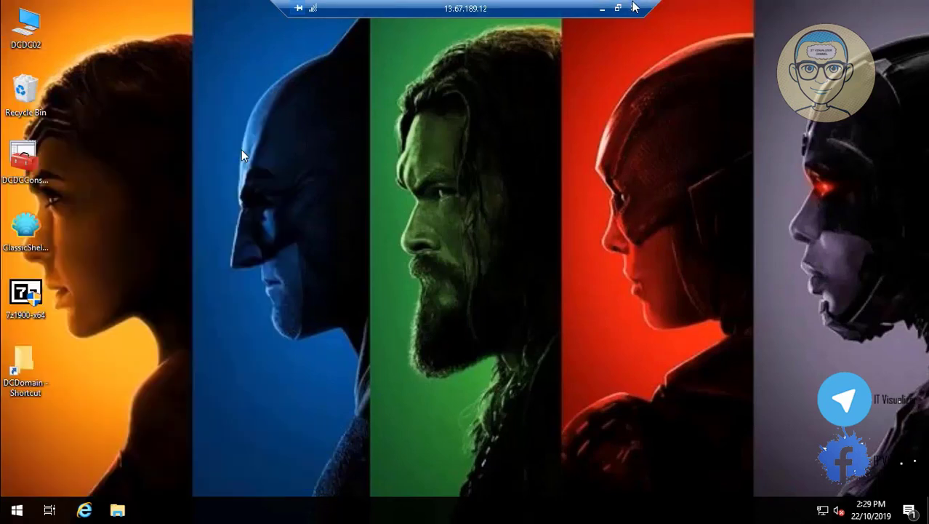
left_click(634, 9)
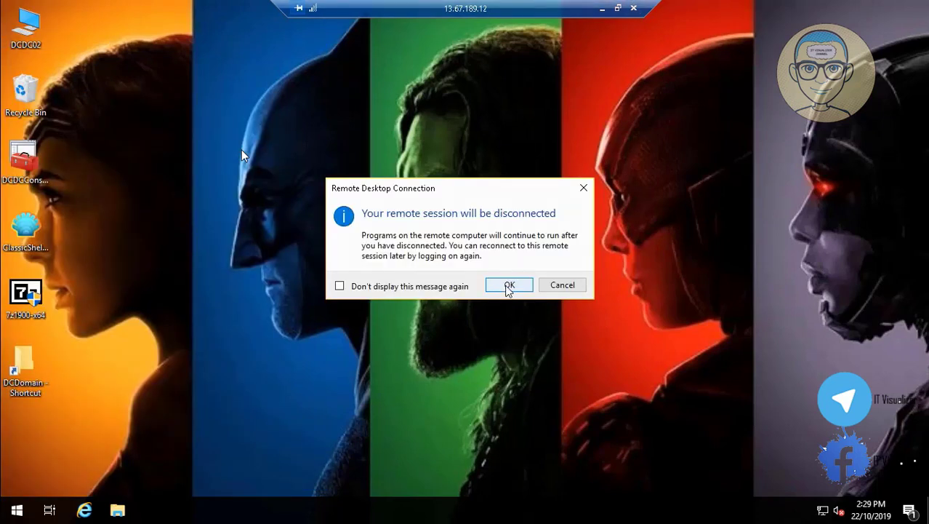
left_click(504, 284)
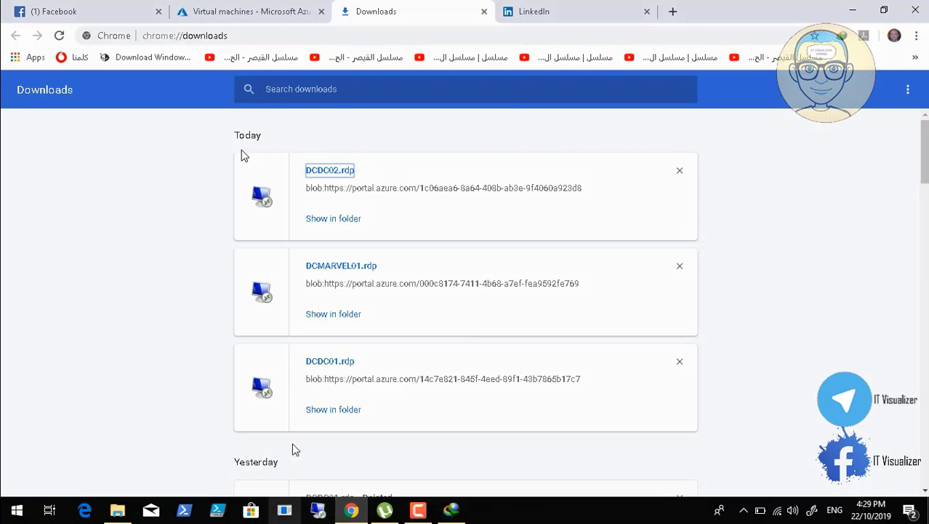
Open DCDC02 from the Azure virtual machines list and restart it, confirming with Yes
left_click(263, 10)
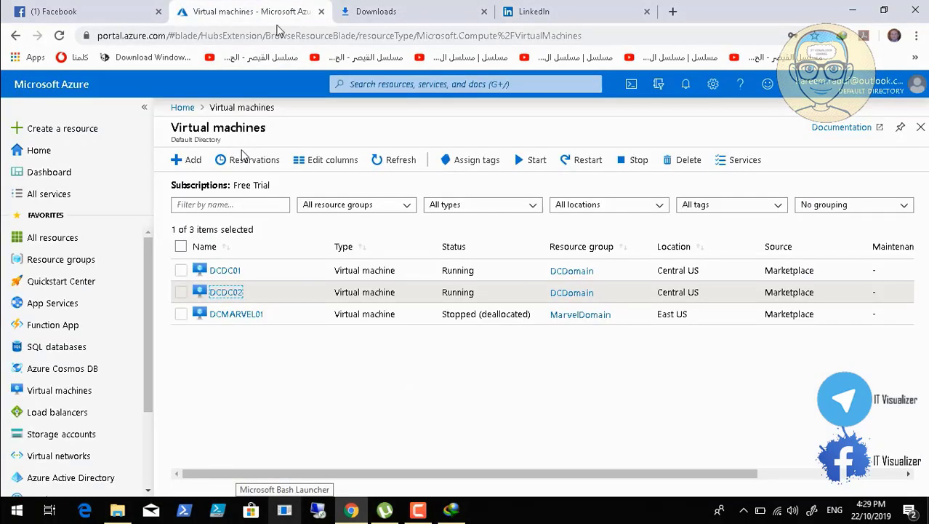
left_click(181, 293)
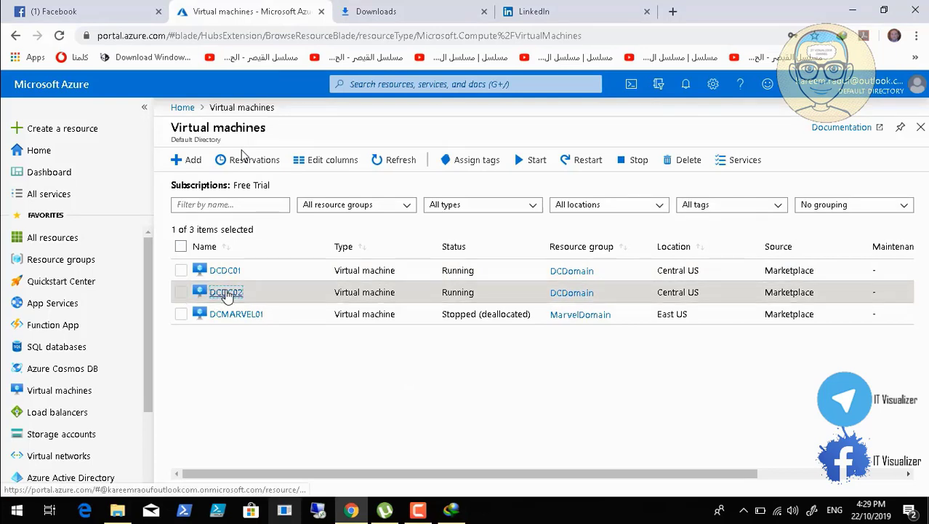
left_click(224, 292)
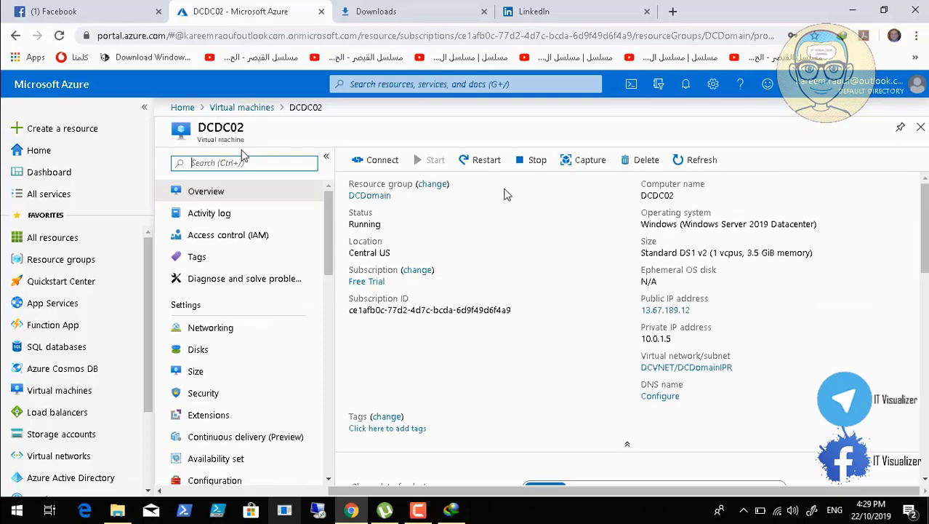
left_click(483, 167)
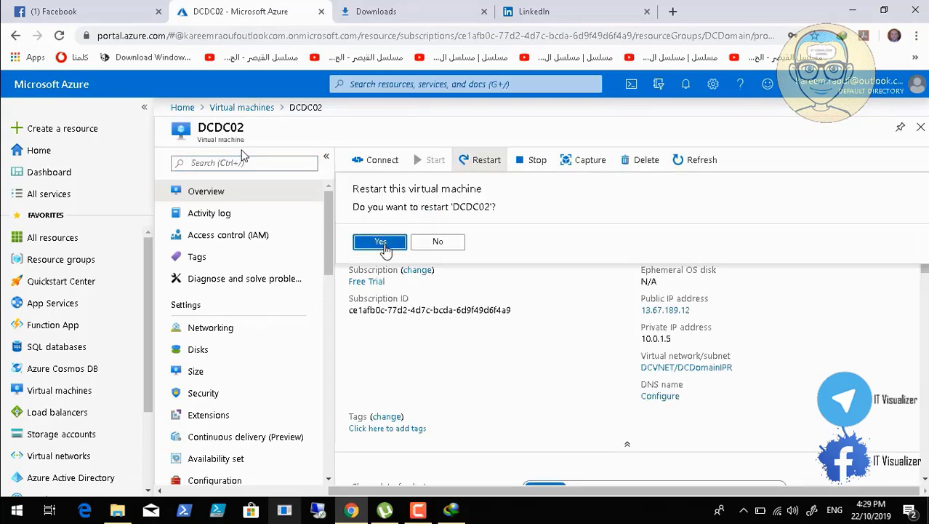
left_click(382, 244)
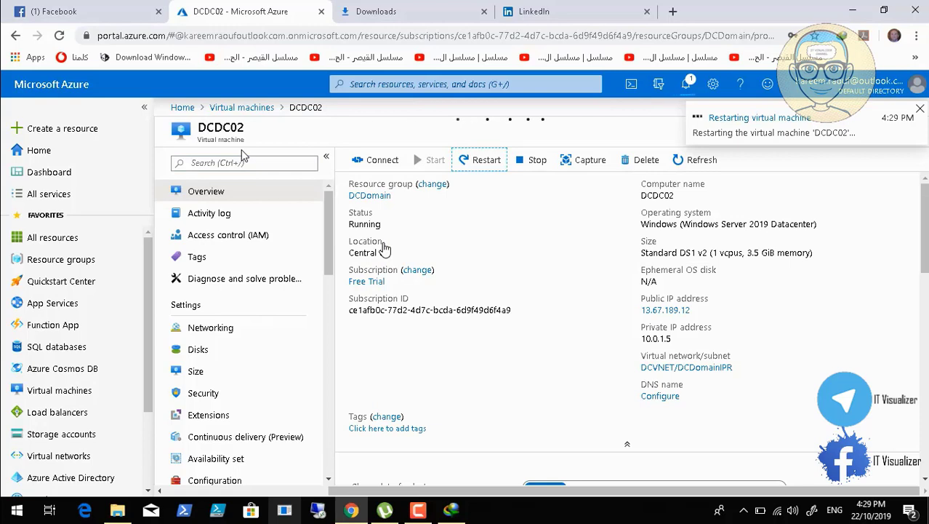
left_click(419, 509)
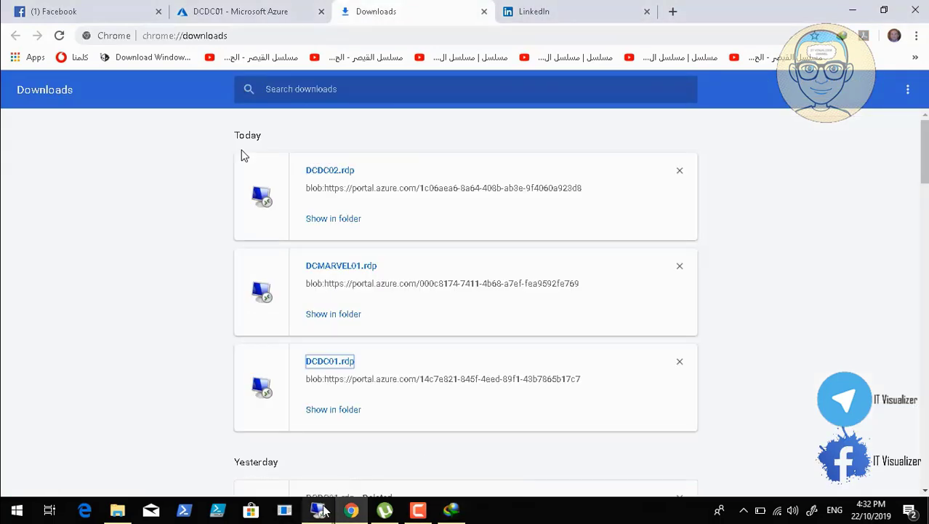
Bring the DCDC01 remote session at 13.89.49.174 to the front and open its Start menu
left_click(326, 509)
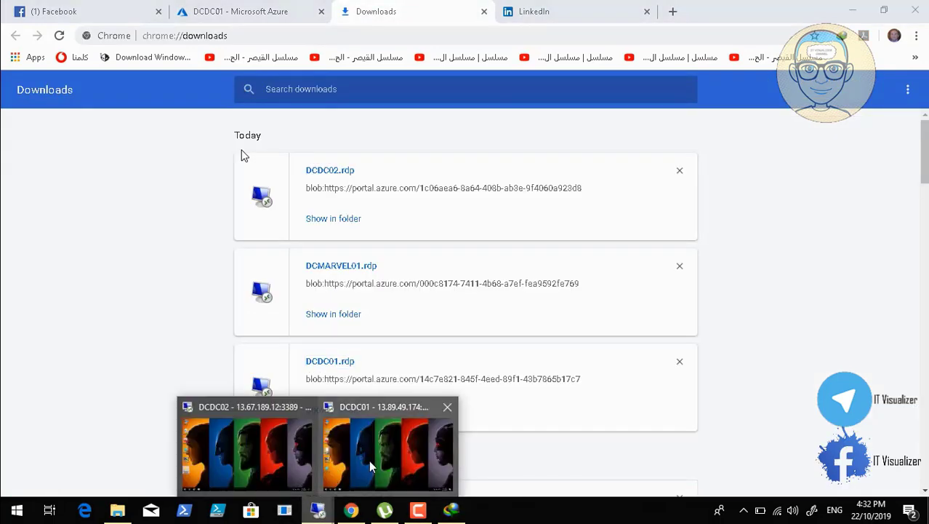
left_click(369, 460)
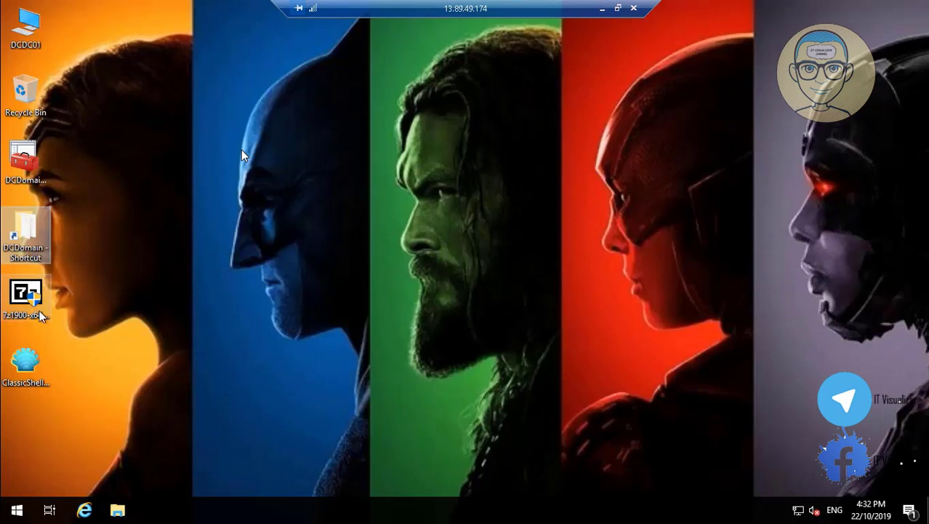
left_click(11, 515)
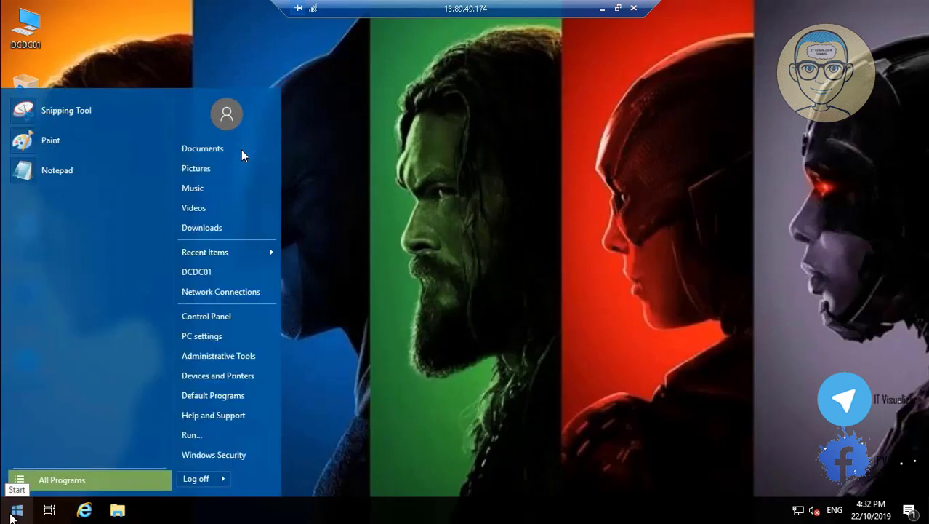
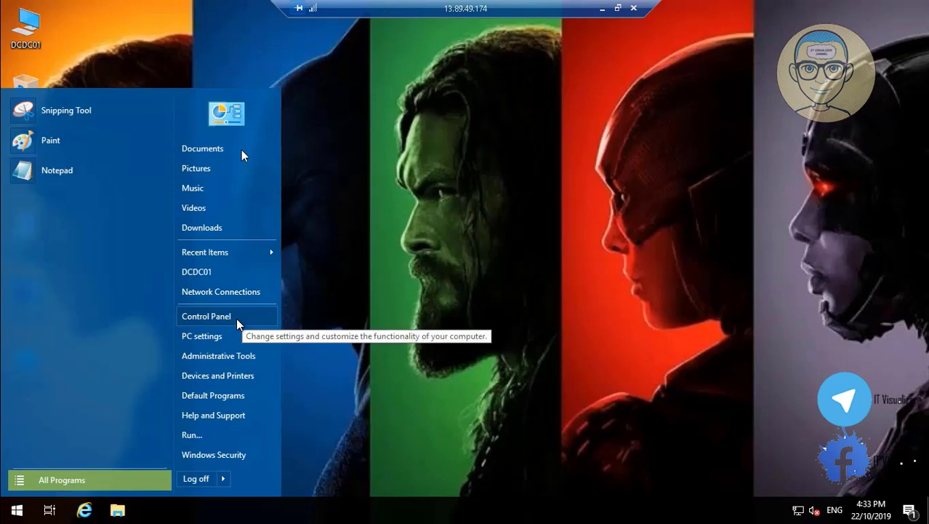
Bring up the WINS settings for the Ethernet connection's IPv4 protocol via Network and Sharing Center
left_click(207, 316)
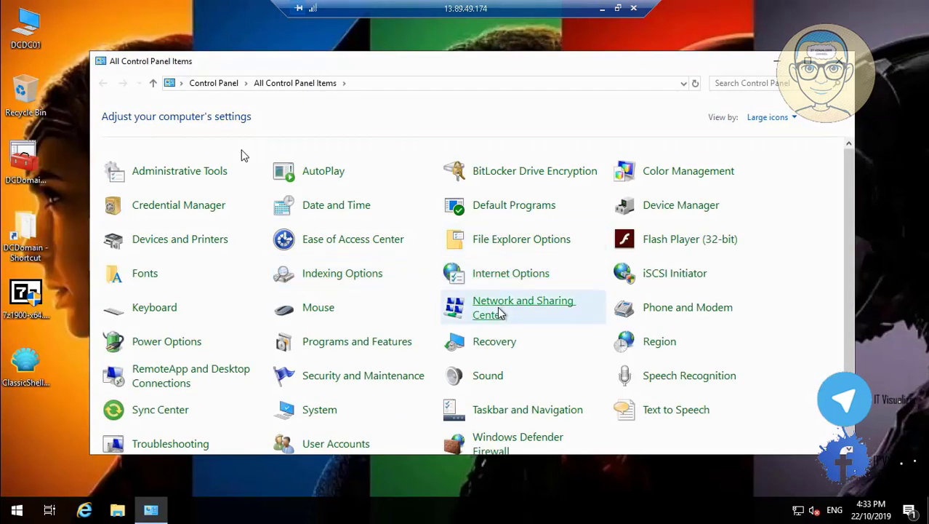
left_click(499, 313)
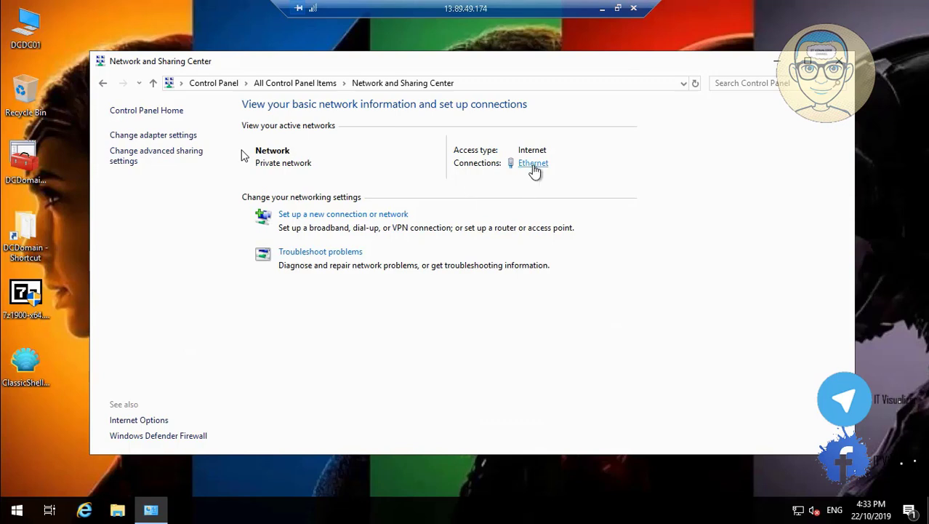
left_click(533, 165)
left_click(388, 367)
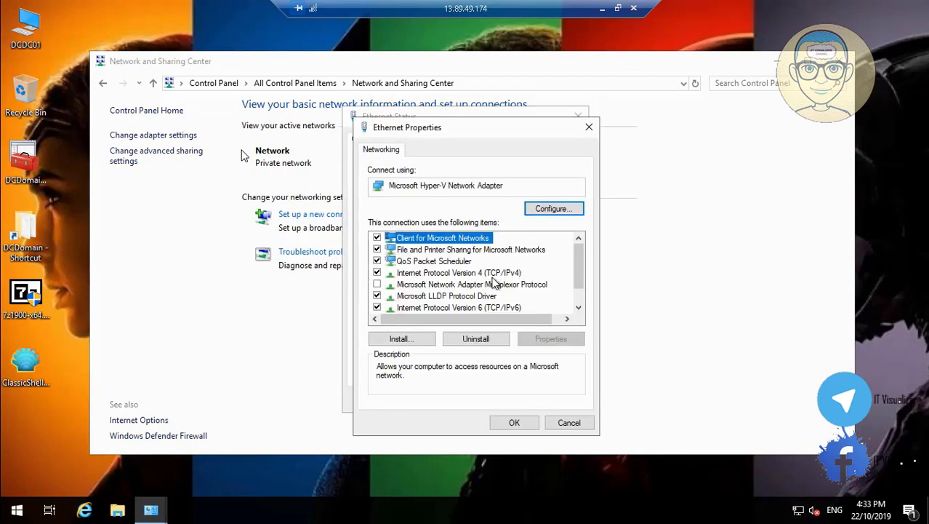
left_click(494, 274)
left_click(551, 339)
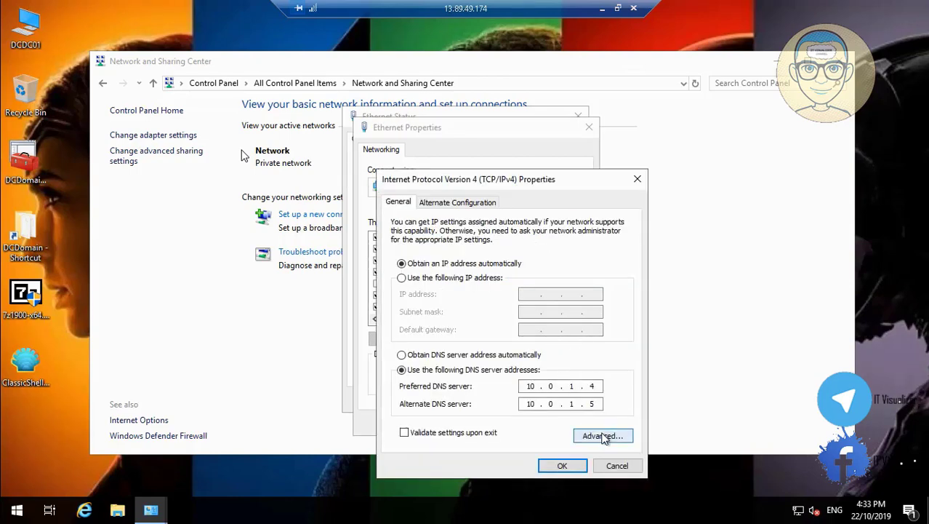
left_click(603, 436)
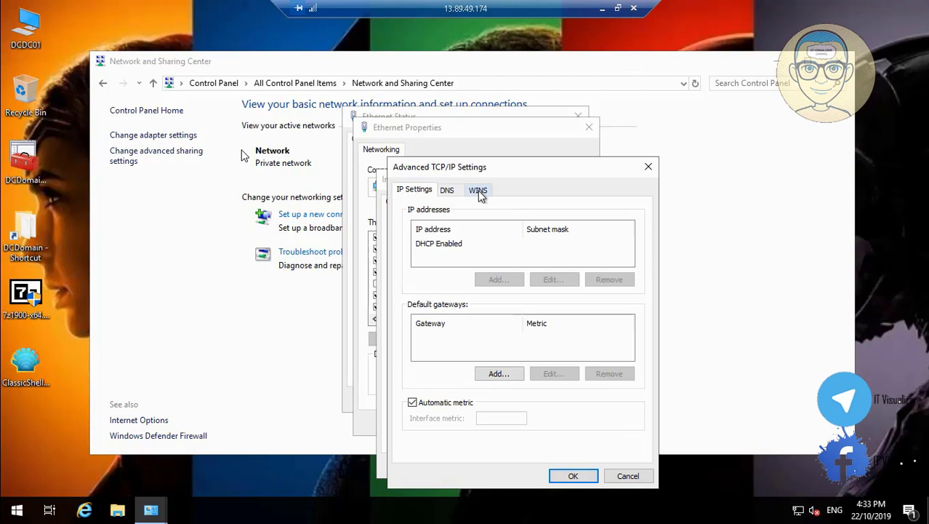
left_click(478, 190)
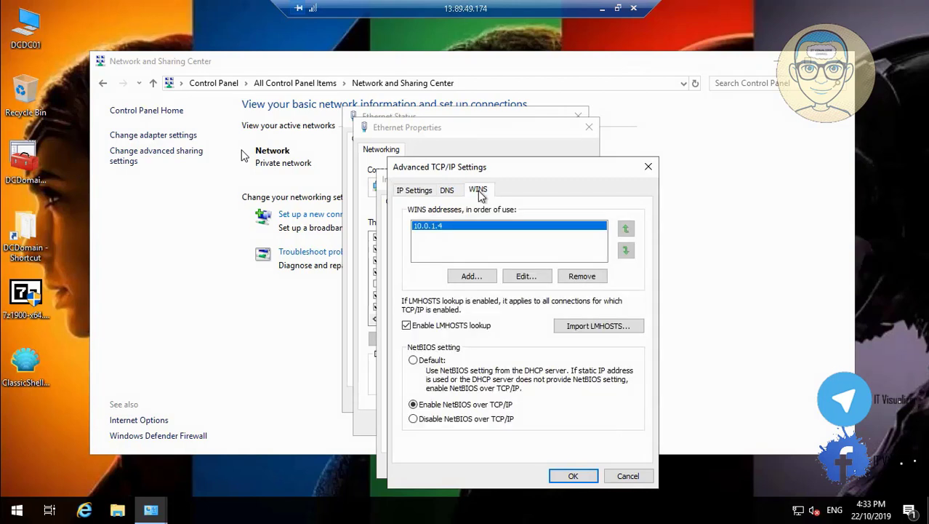
Add 10.0.1.5 as a WINS server, confirm all the settings and close the network windows
left_click(472, 277)
type("10 . 0 . 1 . 5")
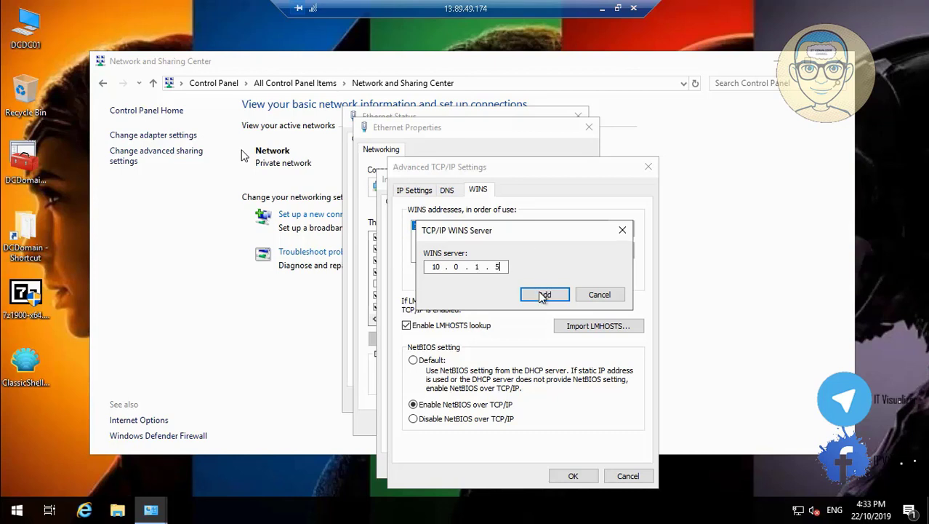
left_click(544, 294)
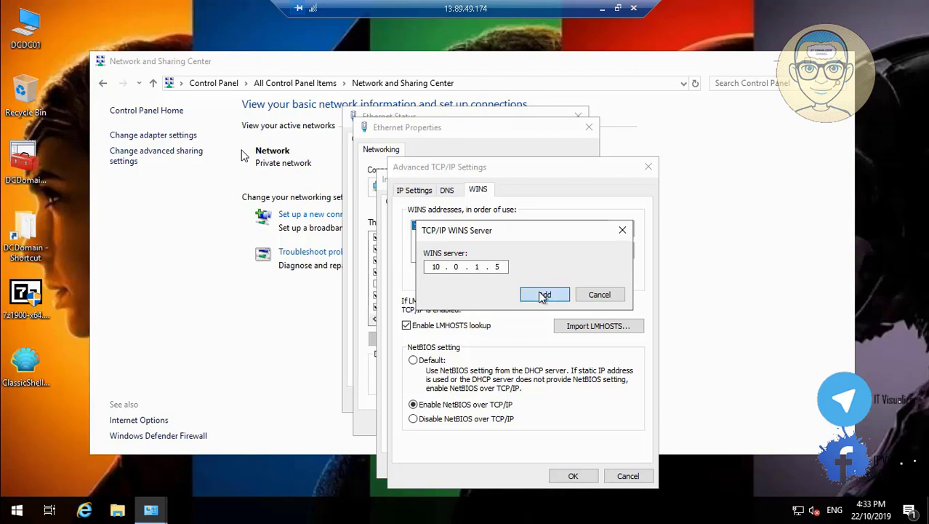
left_click(582, 474)
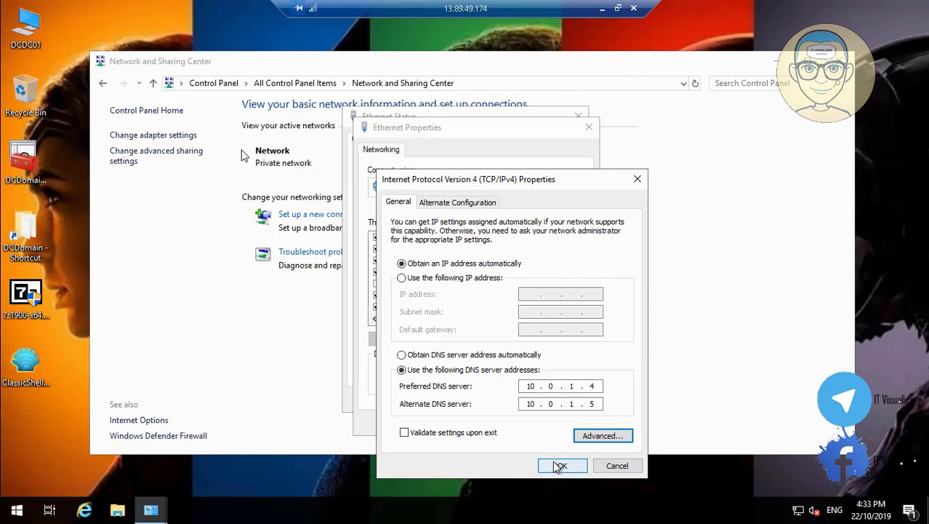
left_click(554, 460)
left_click(514, 423)
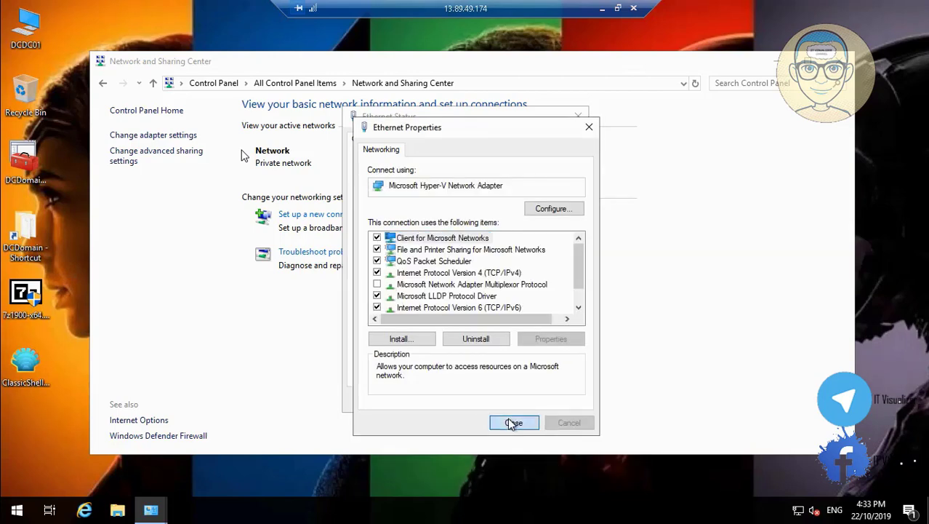
left_click(559, 399)
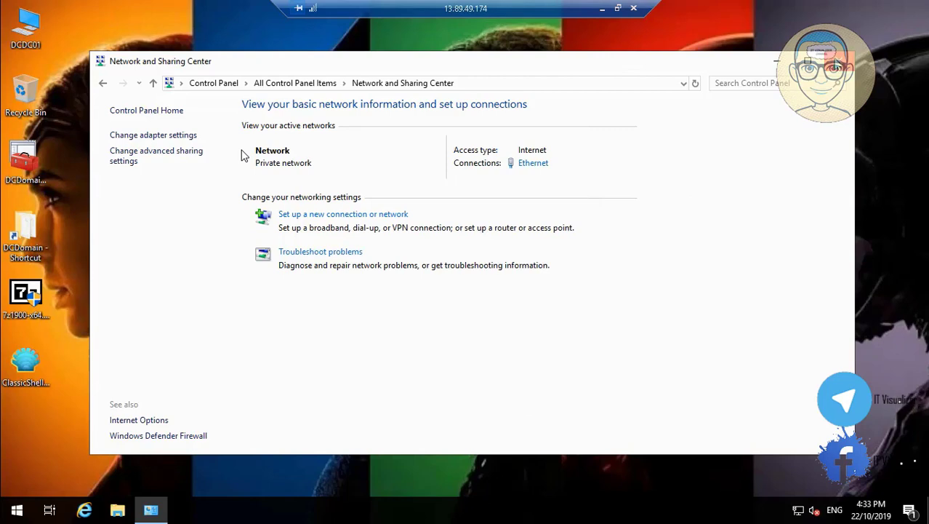
left_click(839, 61)
Switch to the DCDC02 session and try the broken DCDomain desktop shortcut, keeping it
left_click(602, 11)
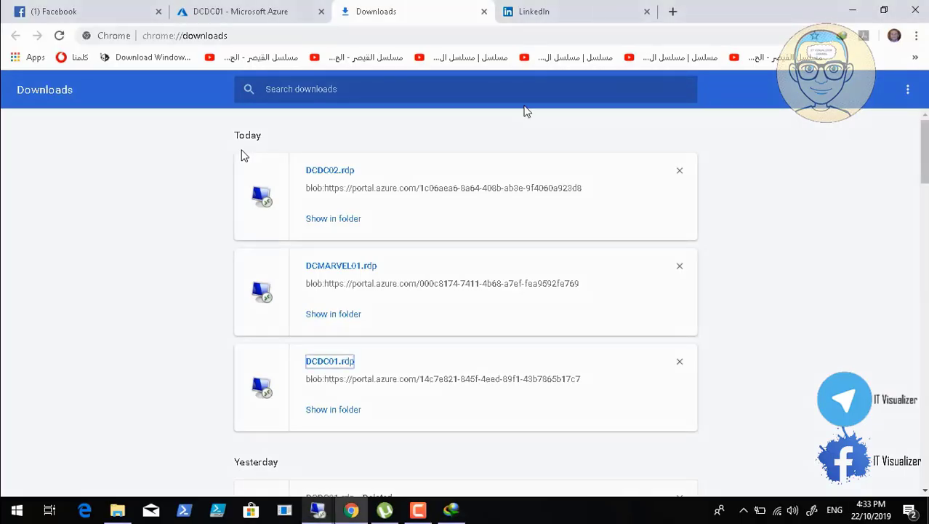
left_click(321, 513)
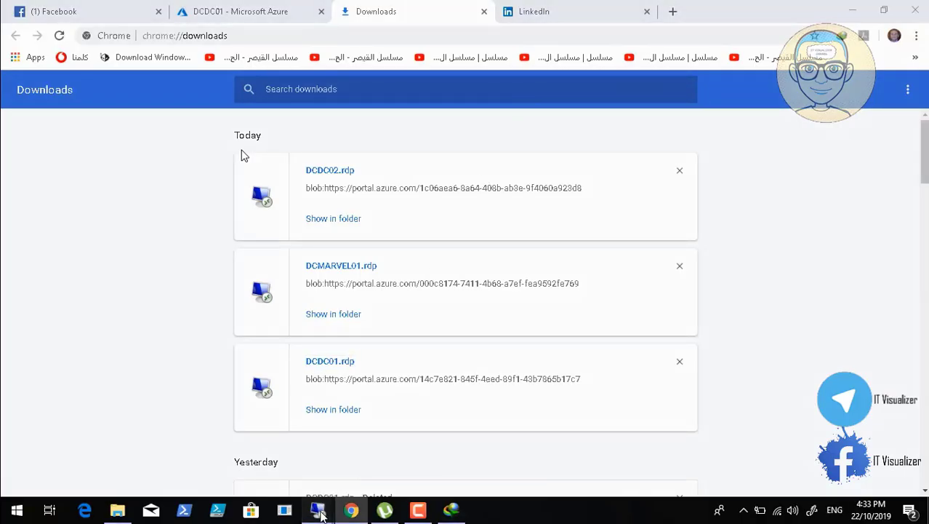
left_click(267, 448)
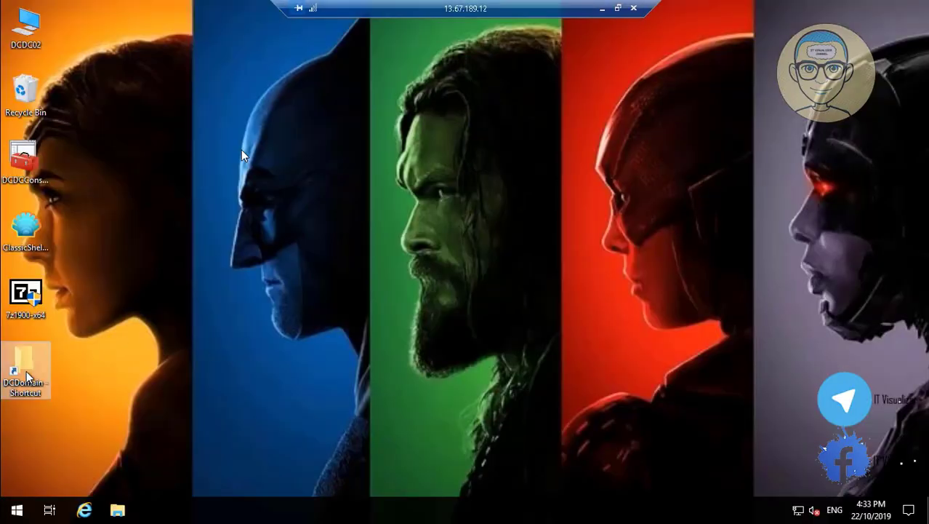
double_click(25, 373)
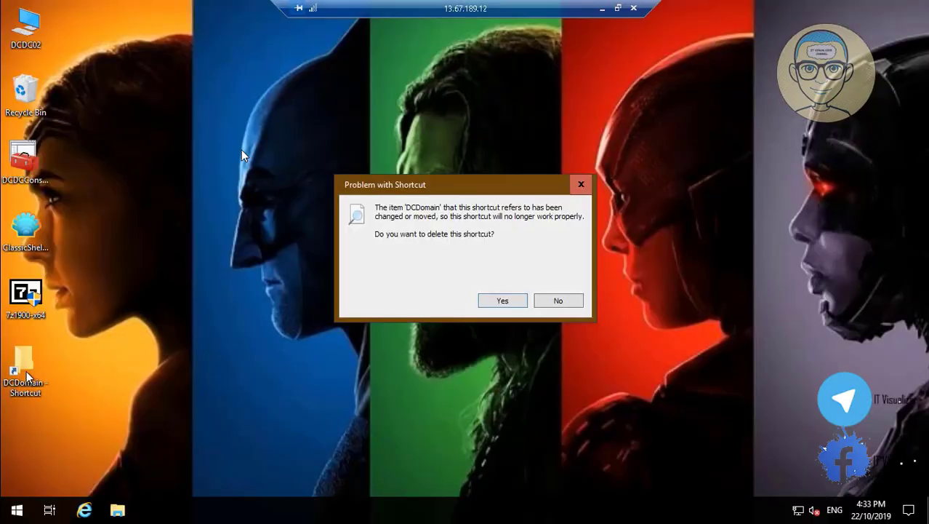
left_click(558, 300)
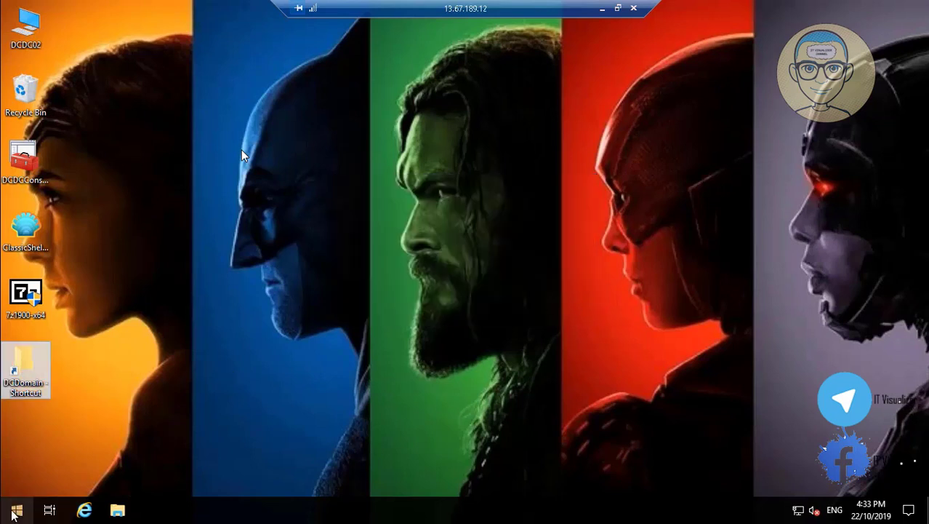
Browse \\dcdc01\c$ through Users, the user's profile and Desktop into the DCDomain folder
right_click(30, 497)
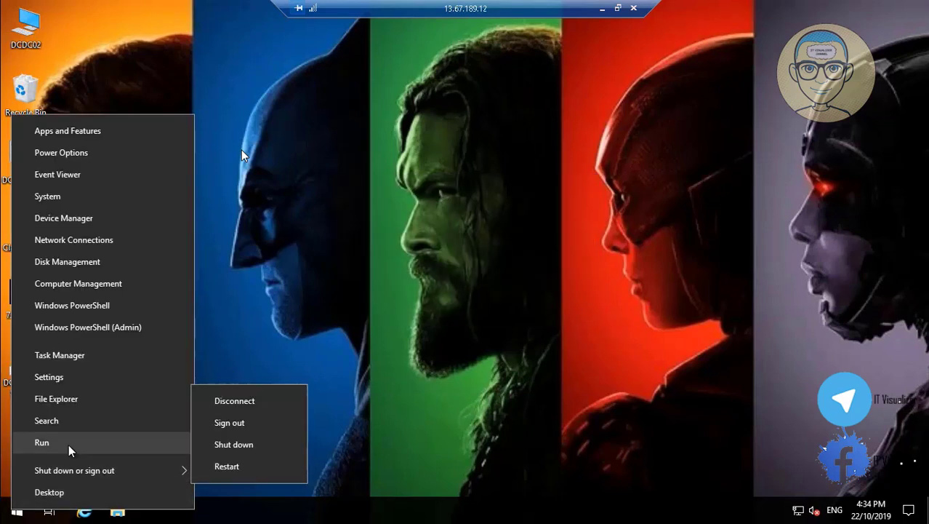
left_click(68, 443)
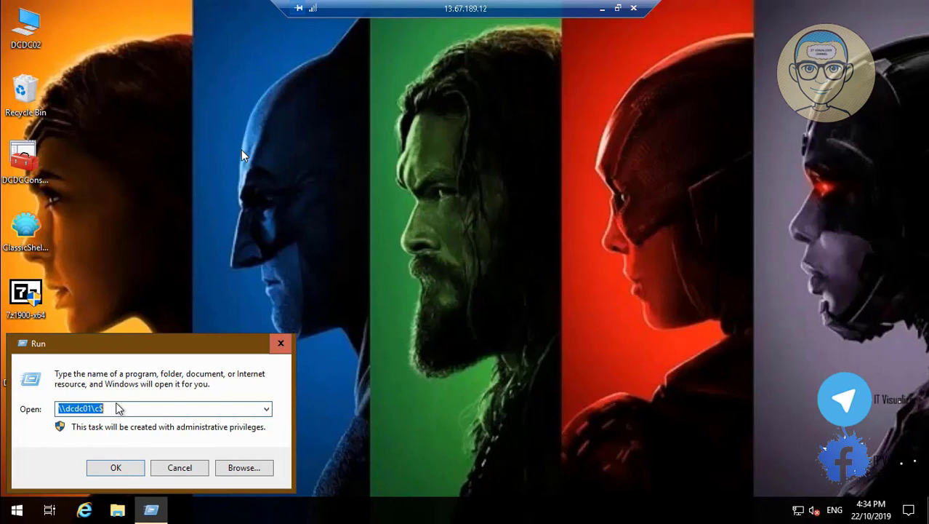
left_click(119, 469)
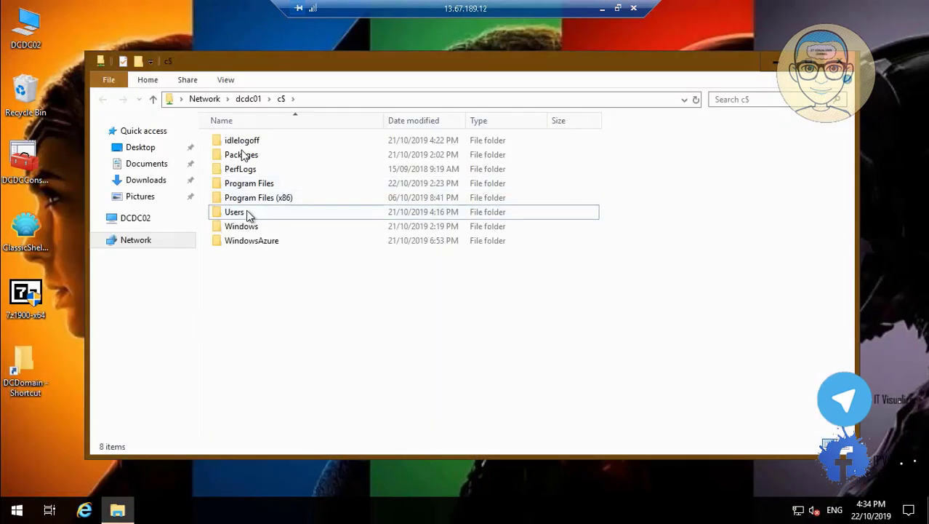
double_click(247, 212)
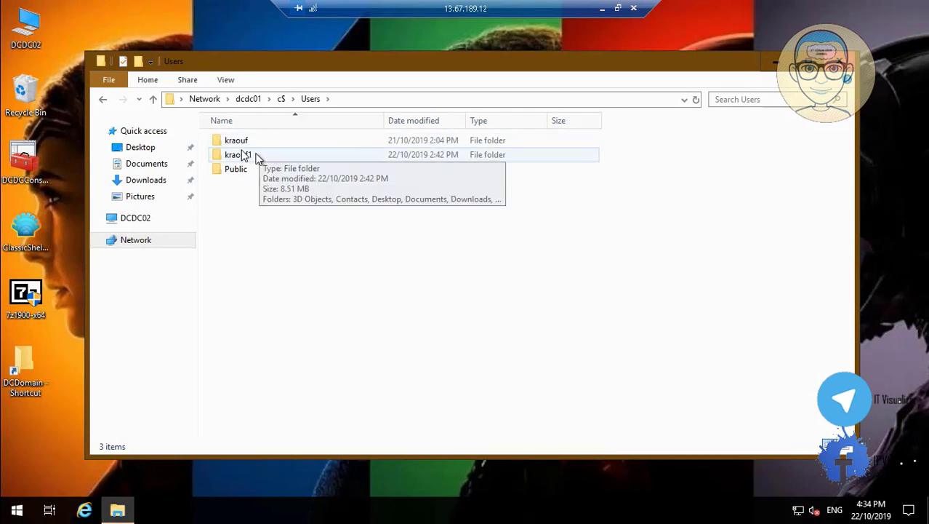
double_click(245, 144)
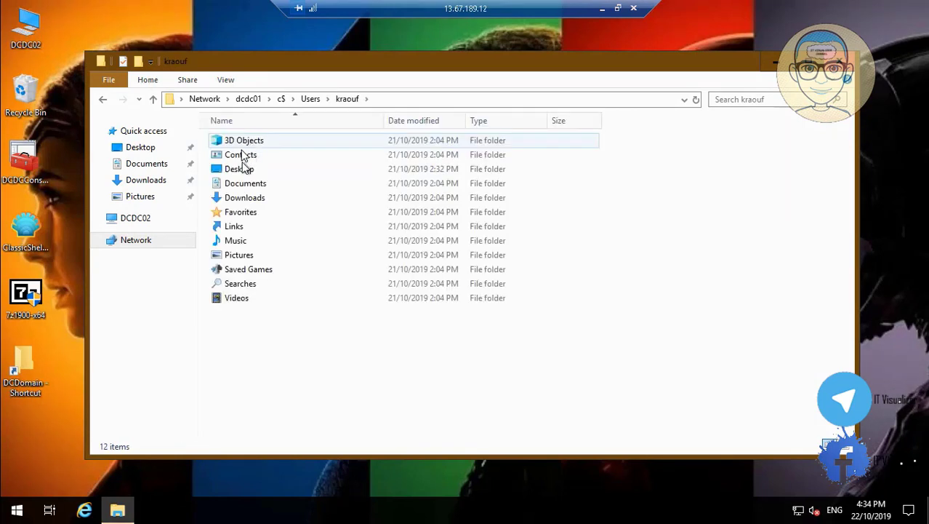
double_click(244, 174)
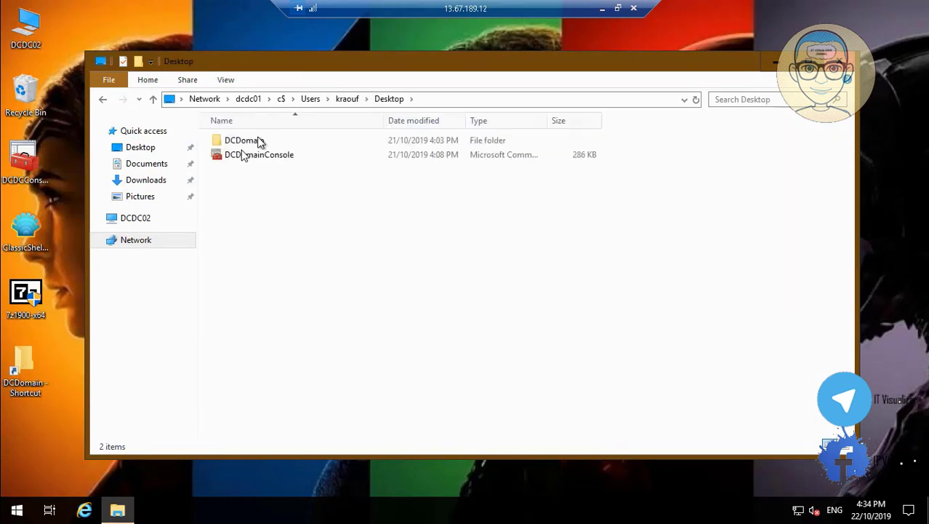
left_click(258, 142)
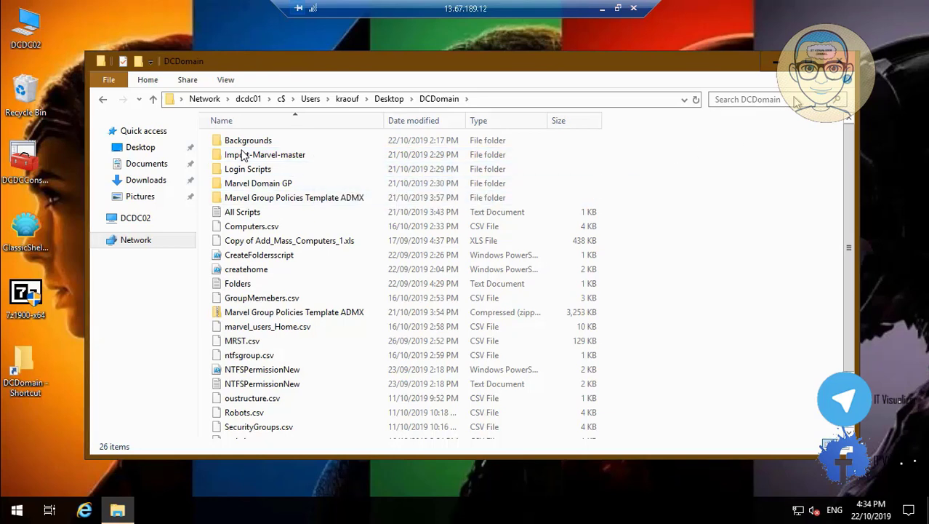
Close DCDomain, minimize the remote session and browse local D:\AD Tools Collection
left_click(772, 61)
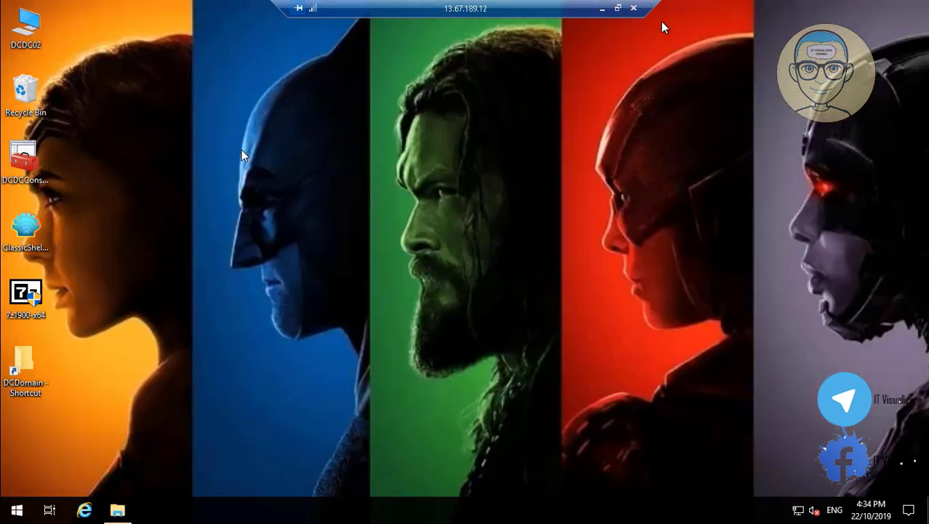
left_click(601, 10)
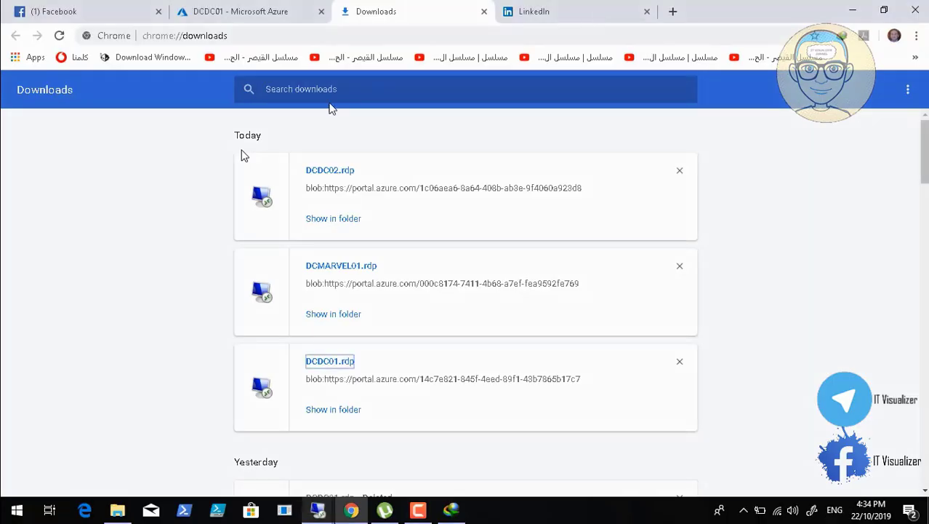
left_click(852, 11)
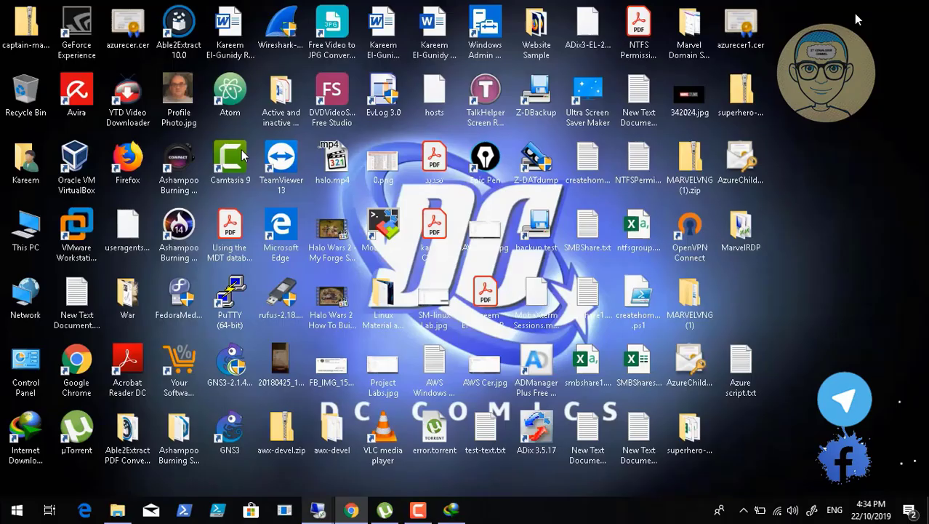
double_click(24, 229)
left_click(528, 230)
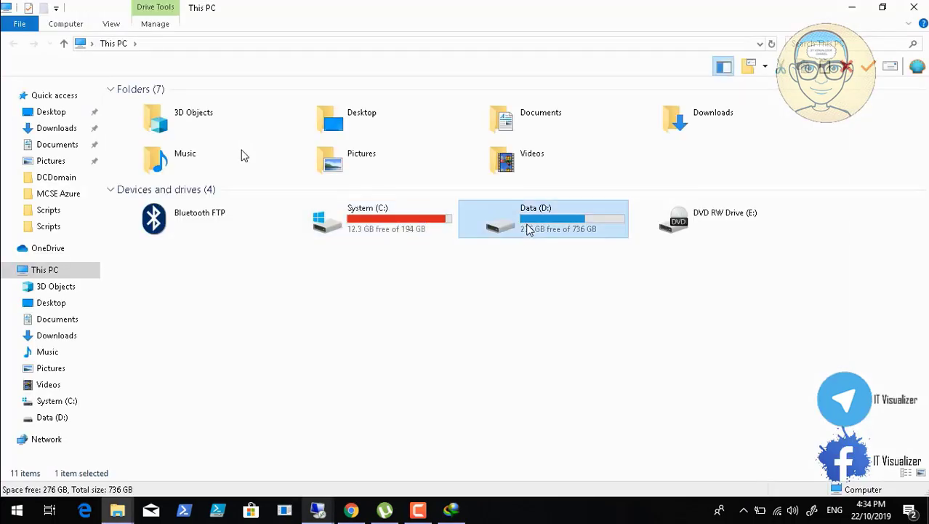
double_click(529, 230)
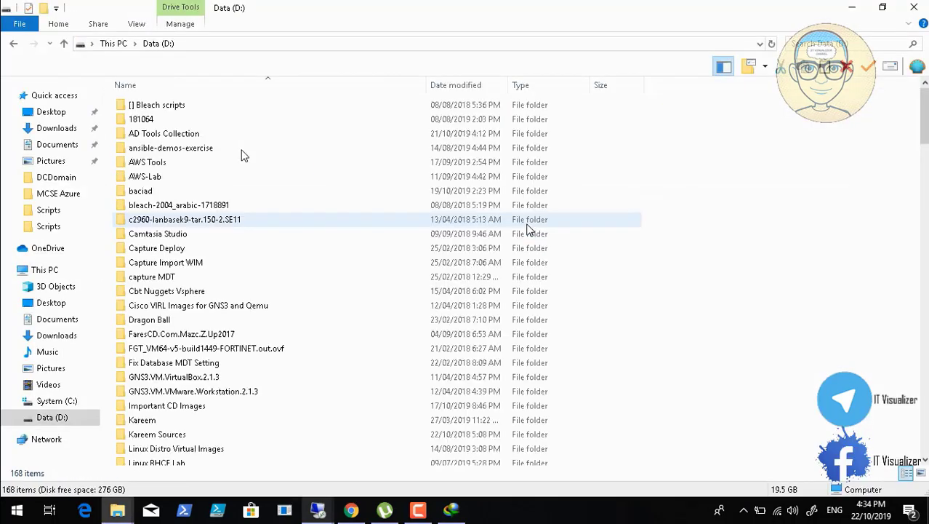
double_click(188, 138)
double_click(169, 178)
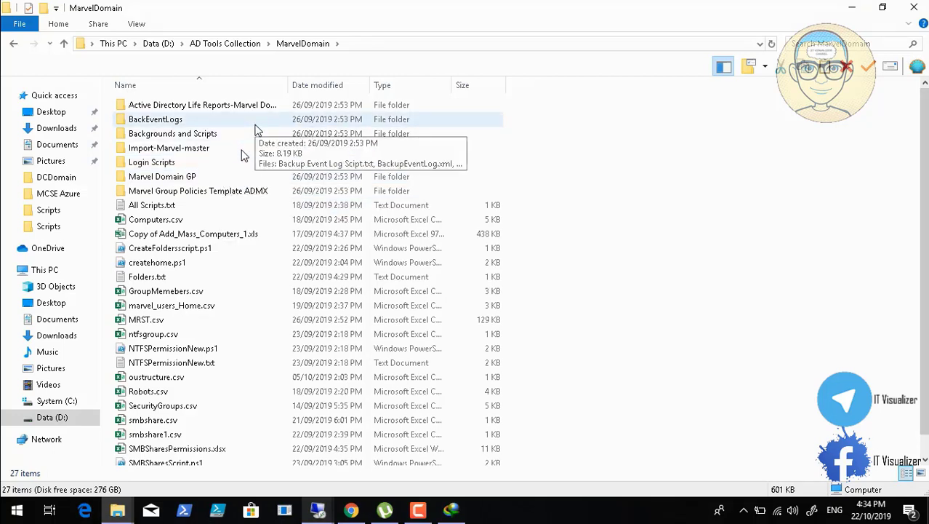
Go to AD Tools 17-05-2019\Active Directory Policies and scripts and check Department Shares' subfolders
left_click(230, 47)
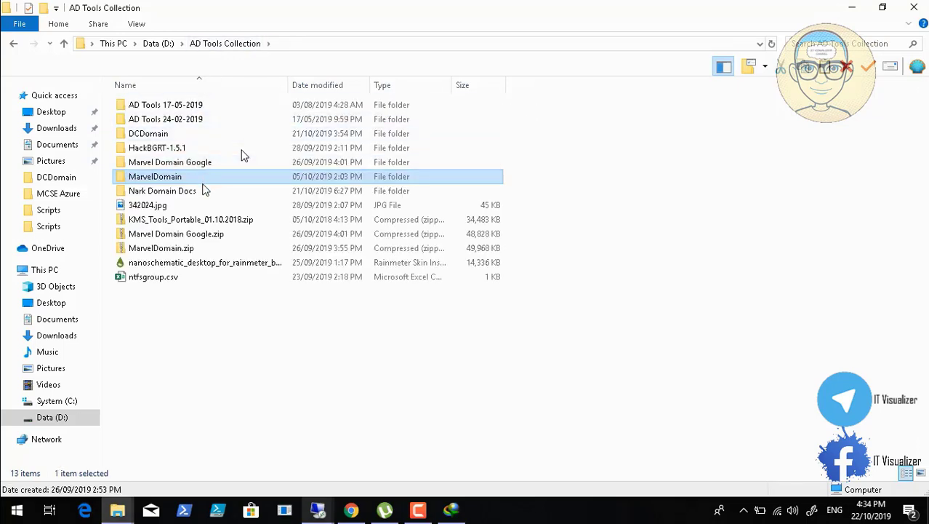
double_click(213, 110)
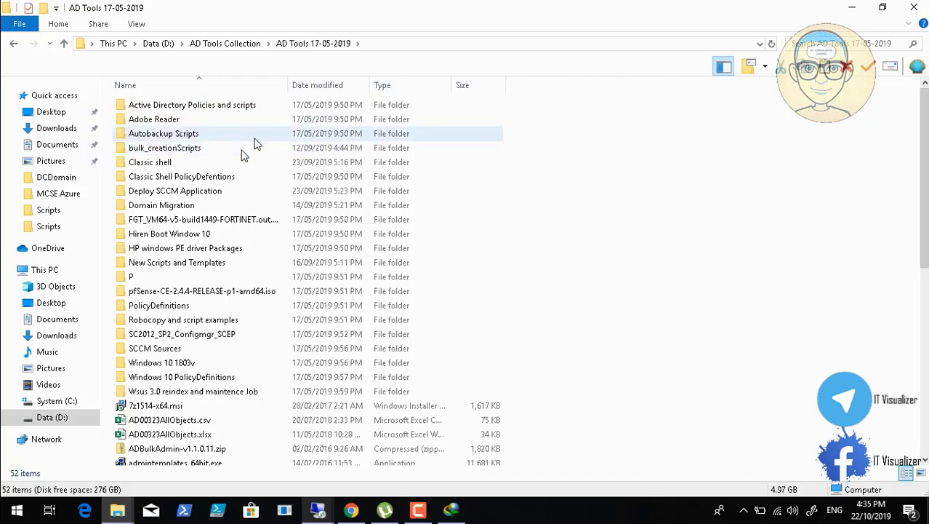
double_click(226, 107)
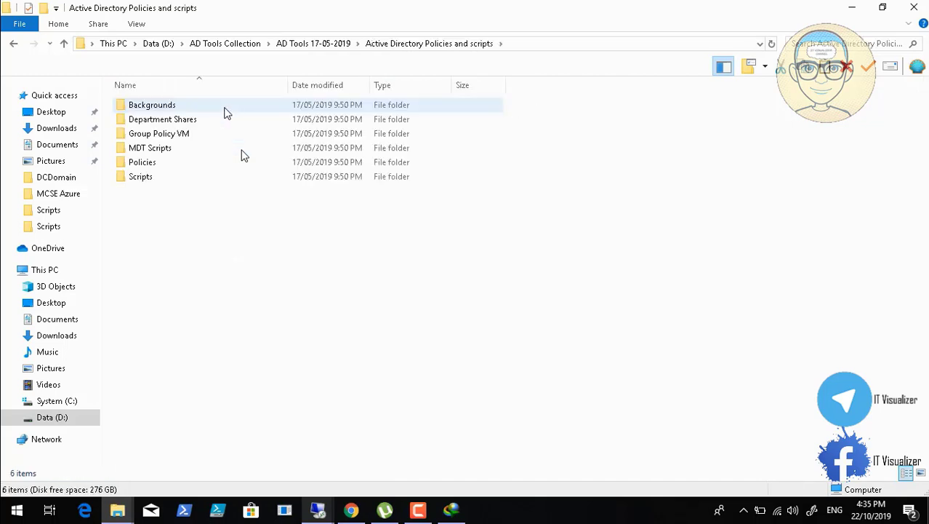
double_click(189, 123)
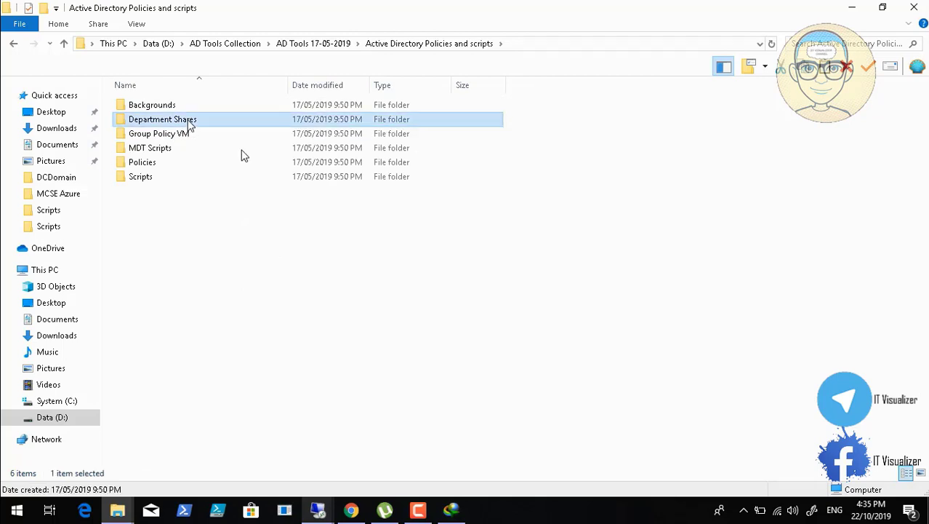
left_click(440, 45)
Copy the Department Shares folder and switch to the DCDC02 remote session
right_click(168, 122)
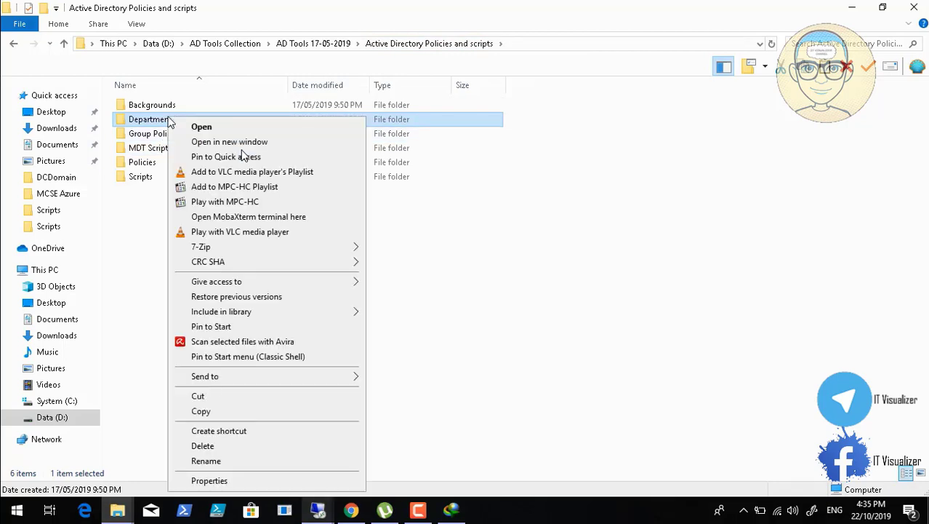
left_click(233, 412)
left_click(318, 512)
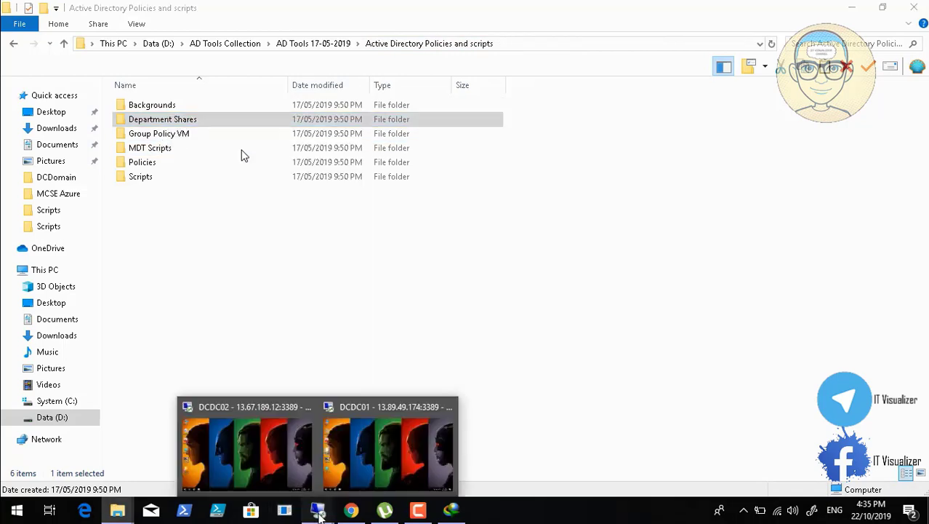
left_click(275, 474)
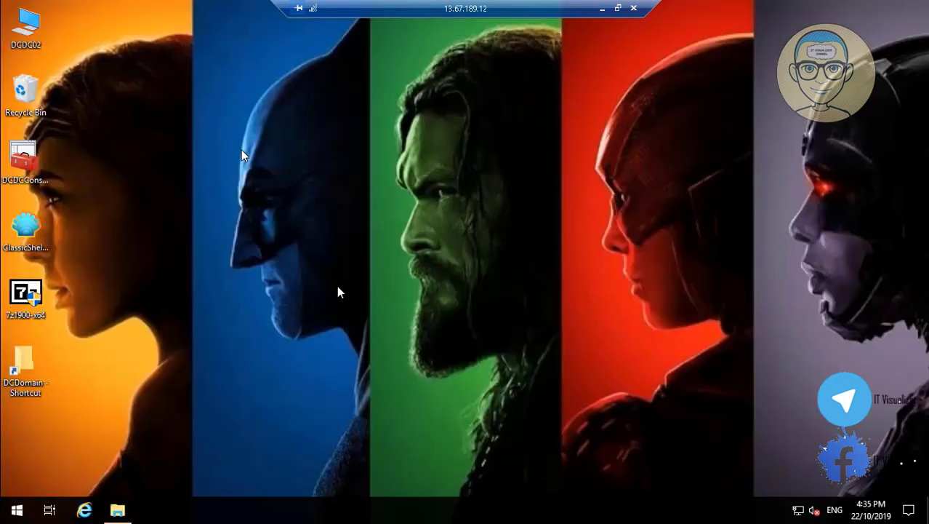
Paste the copied Department Shares folder onto DCDC02's Data (F:) drive
left_click(117, 510)
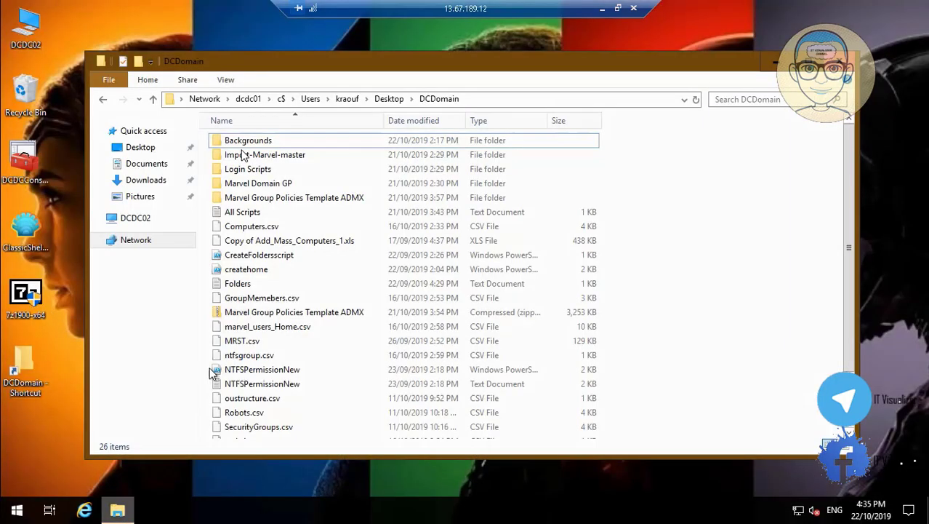
left_click(150, 222)
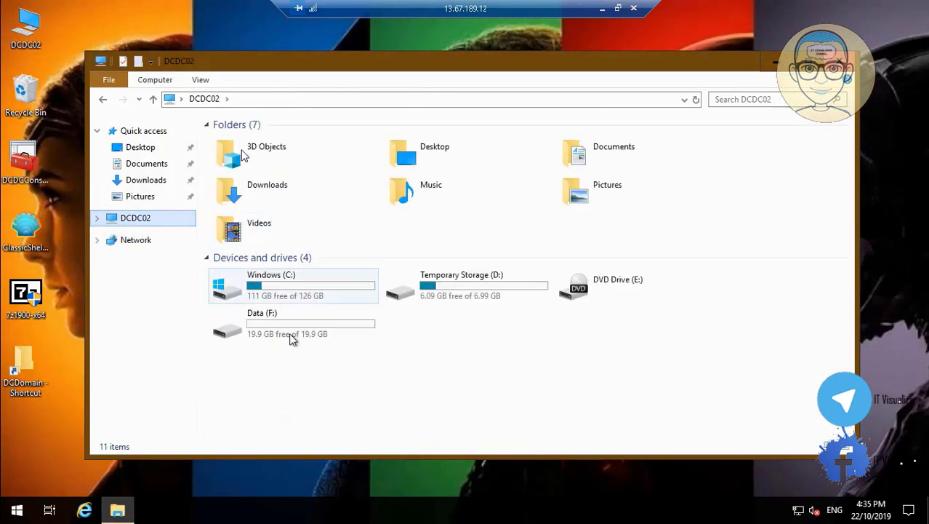
double_click(291, 339)
right_click(291, 258)
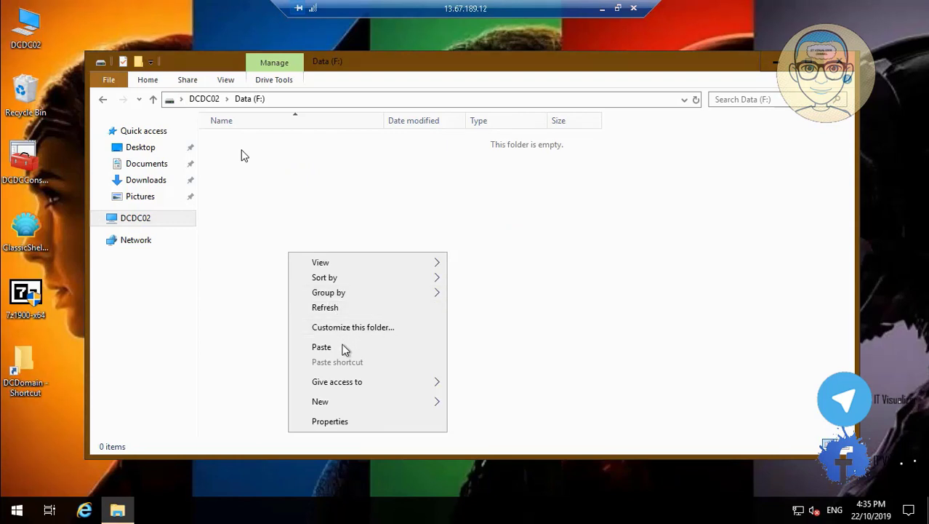
left_click(345, 349)
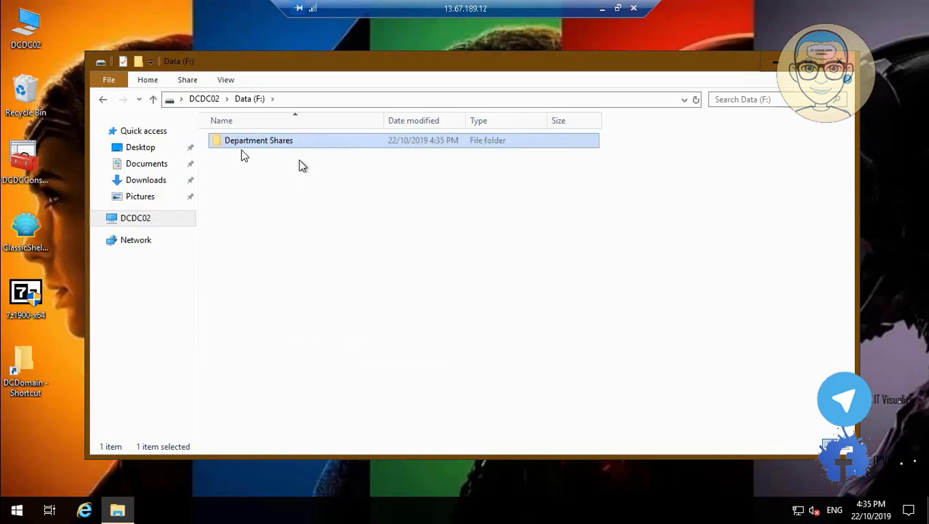
Permanently delete all 13 department subfolders inside F:\Department Shares
double_click(284, 146)
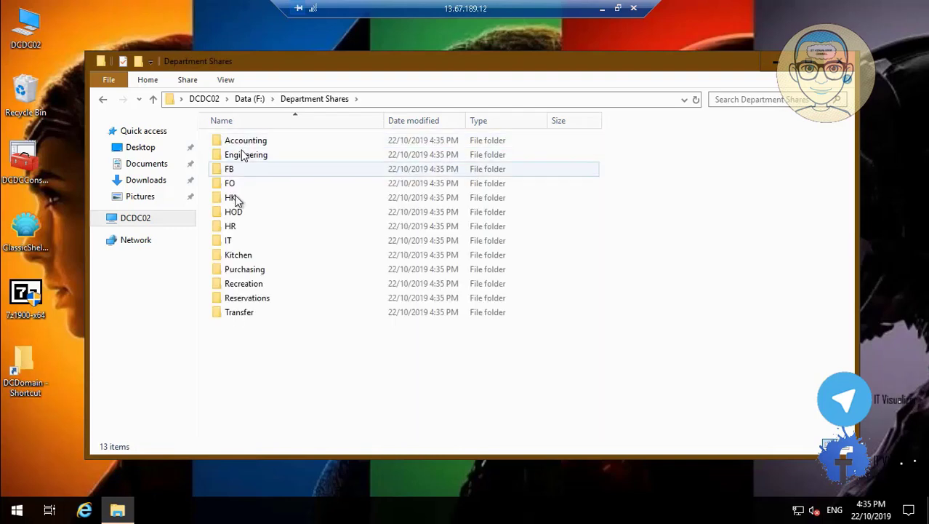
left_click(249, 313)
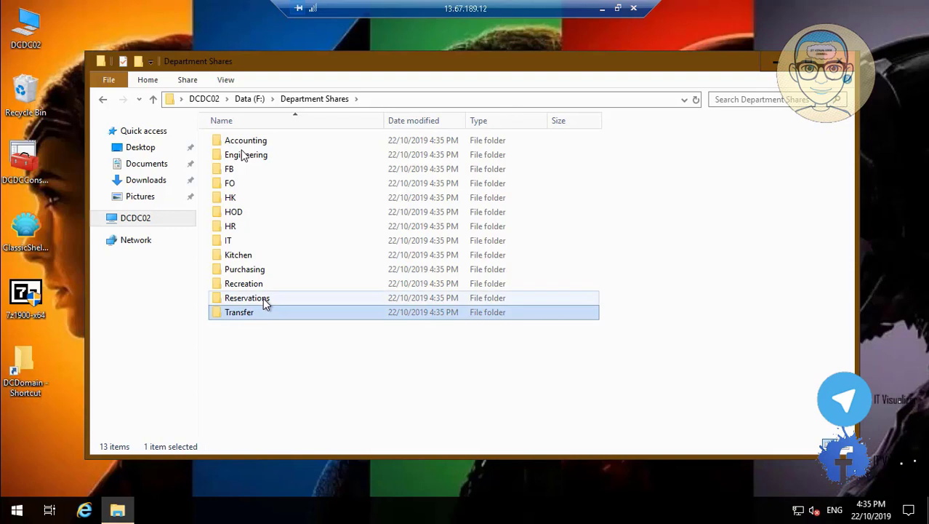
left_click(260, 300)
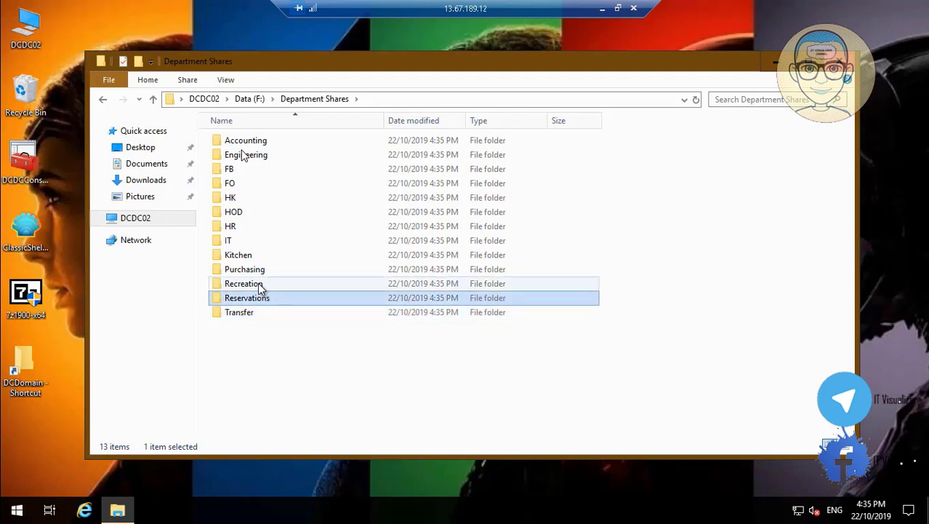
left_click(260, 285, "ctrl")
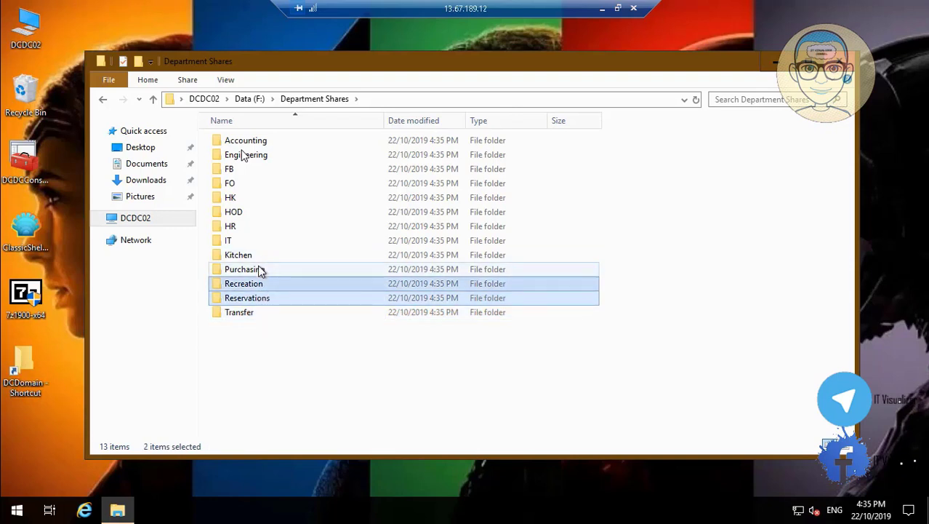
left_click(248, 256, "ctrl+shift")
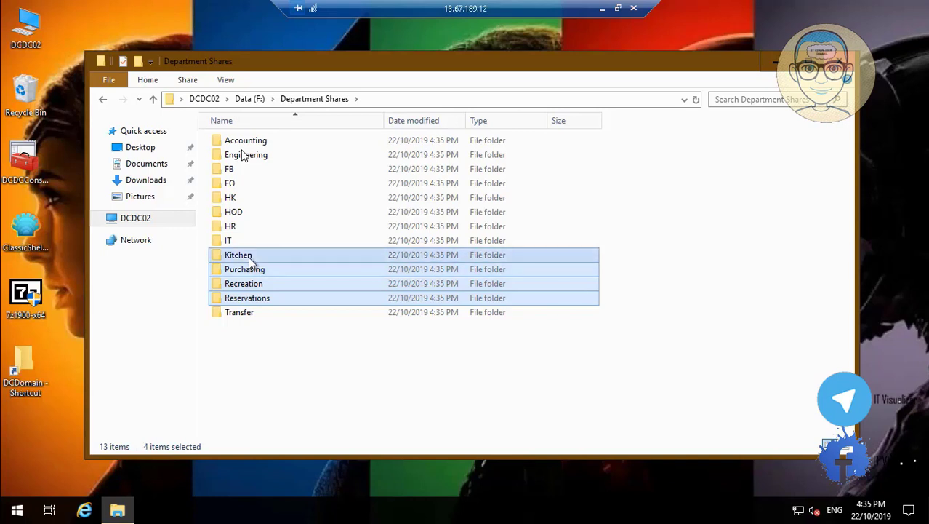
left_click(256, 145)
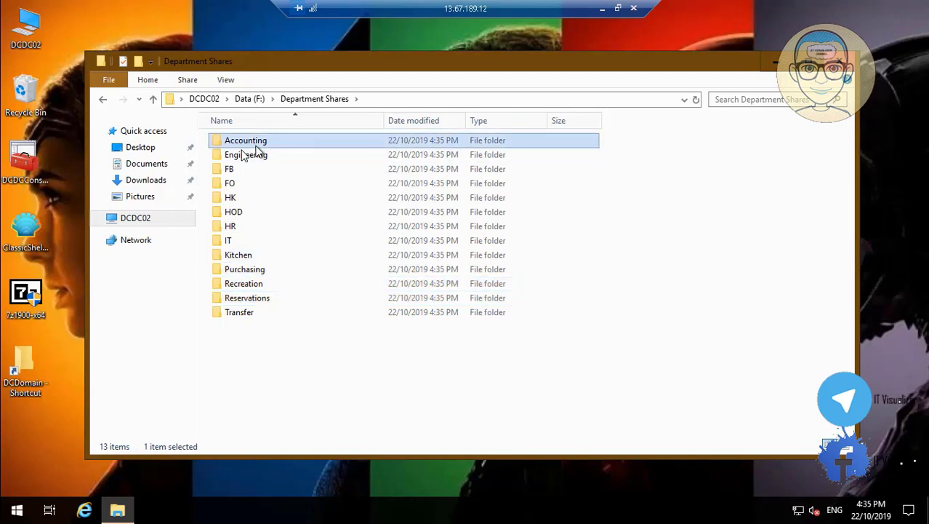
key("ctrl+a")
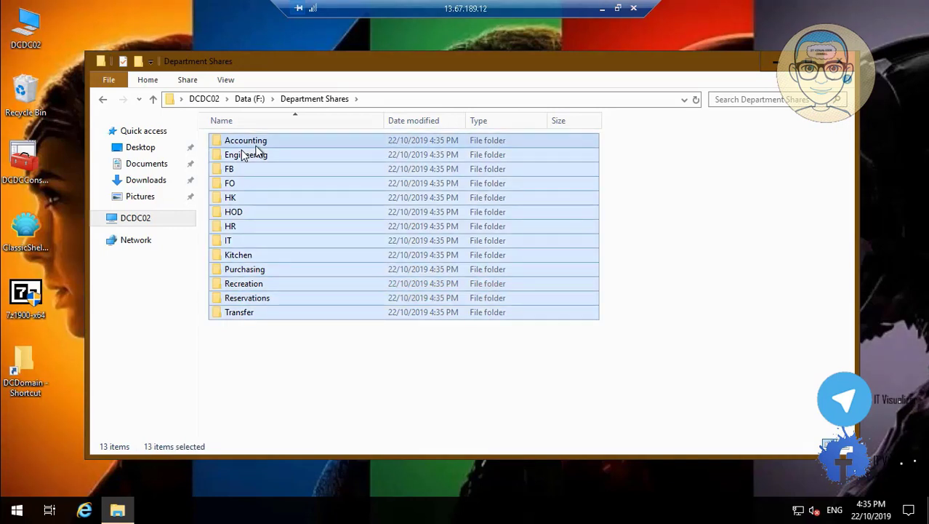
key("shift+Delete")
left_click(533, 268)
left_click(371, 101)
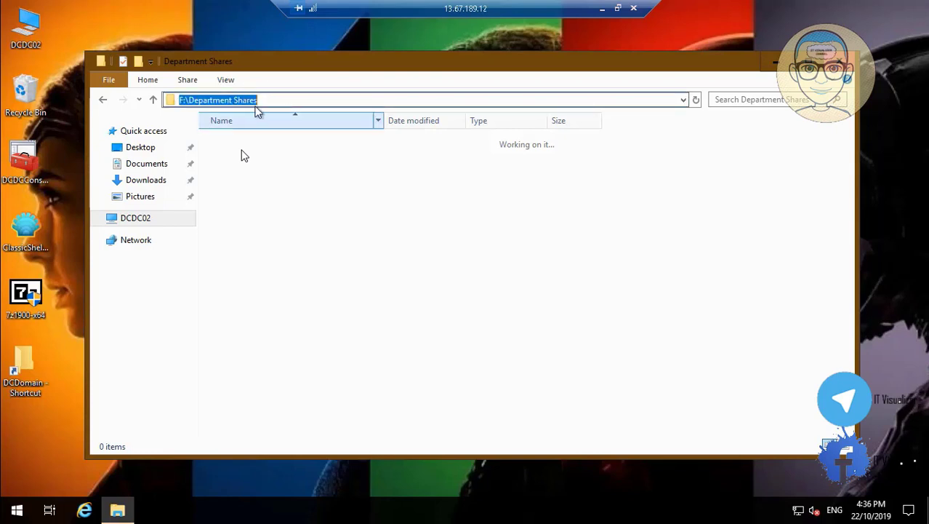
Create a new folder named 'users' at the root of Data (F:) beside Department Shares
left_click(154, 100)
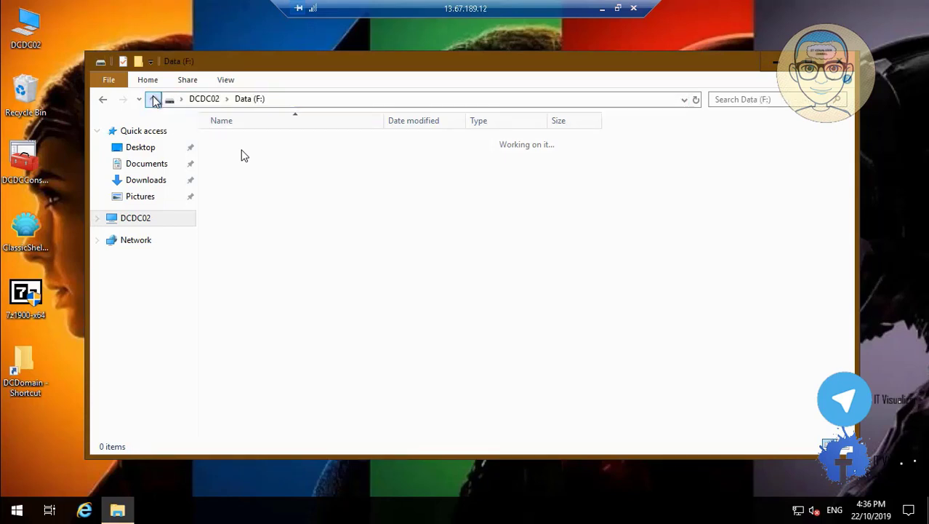
right_click(266, 208)
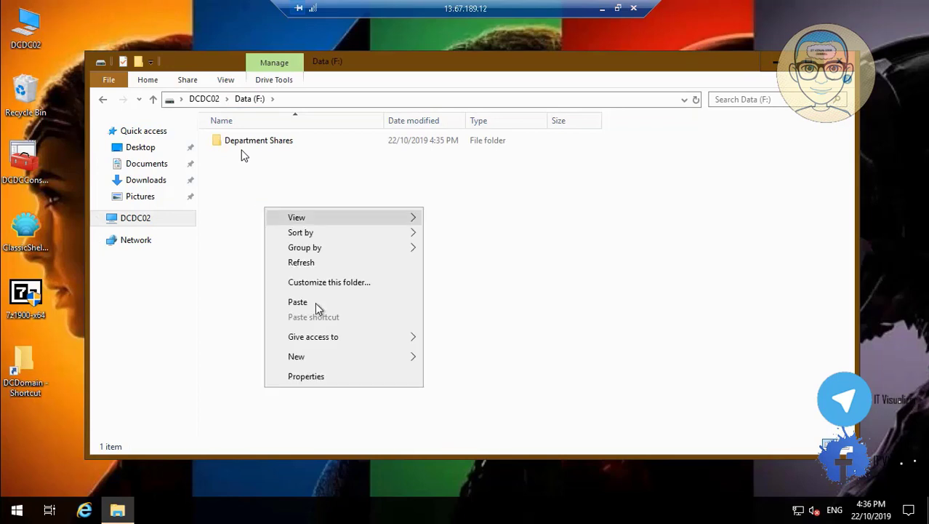
mouse_move(414, 356)
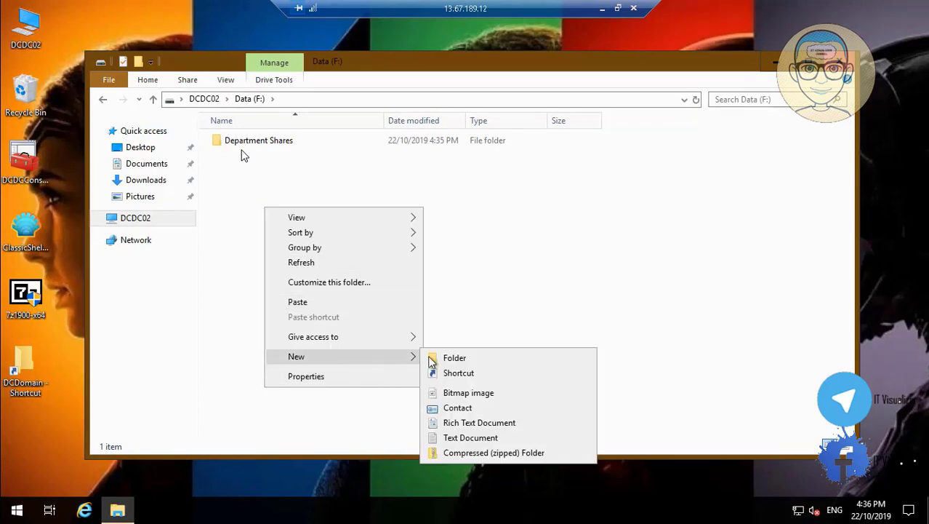
left_click(453, 359)
type("use")
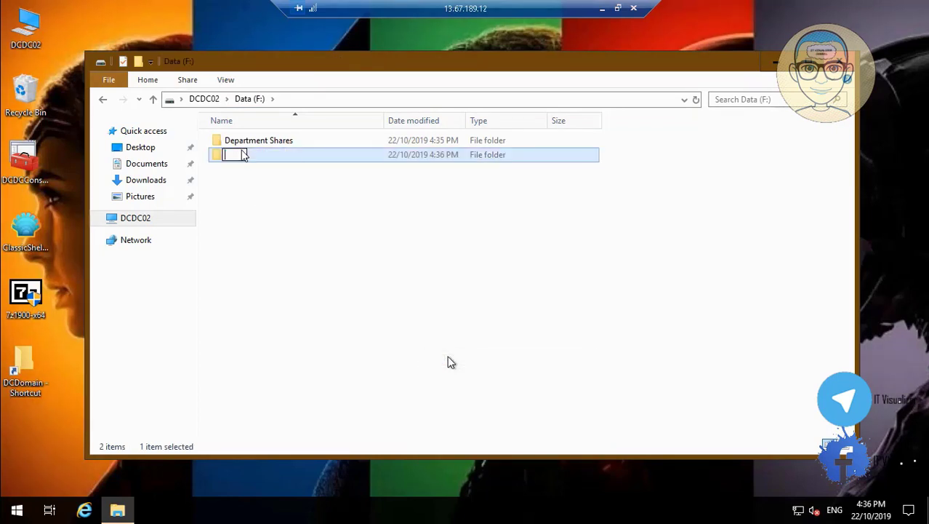
type("r")
type("s")
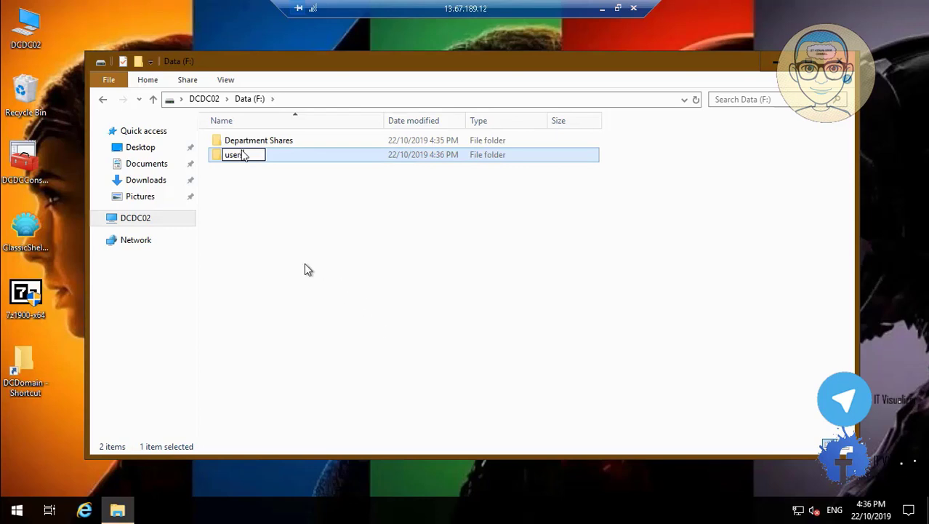
left_click(304, 270)
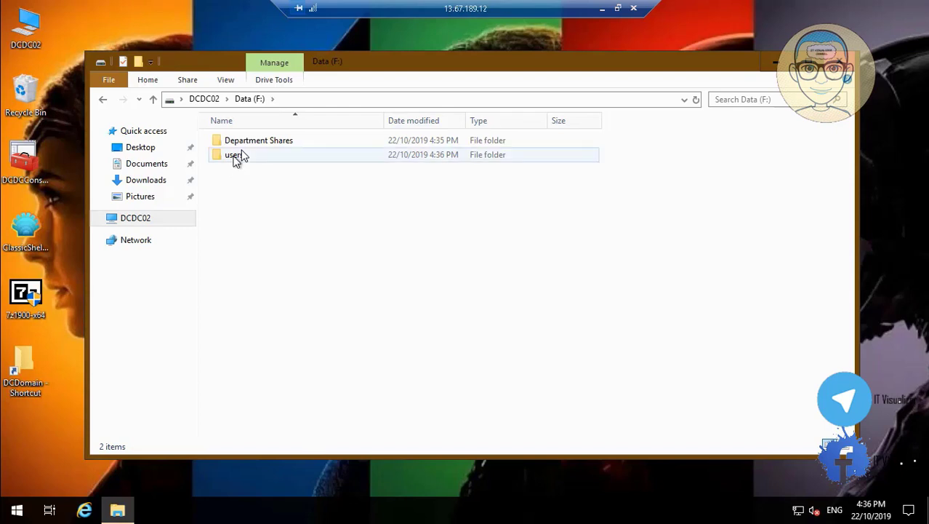
Enable Advanced Sharing on the users folder with the hidden share name users$
left_click(234, 156)
right_click(233, 156)
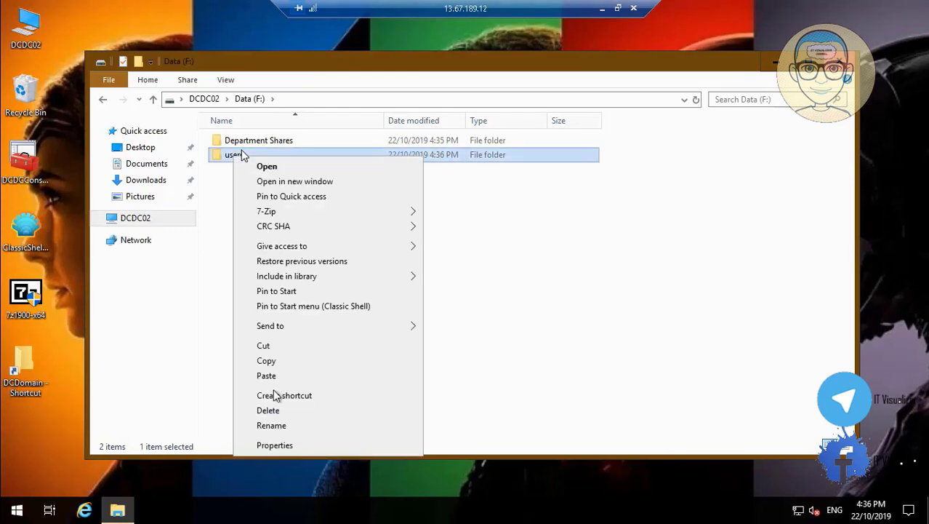
left_click(300, 446)
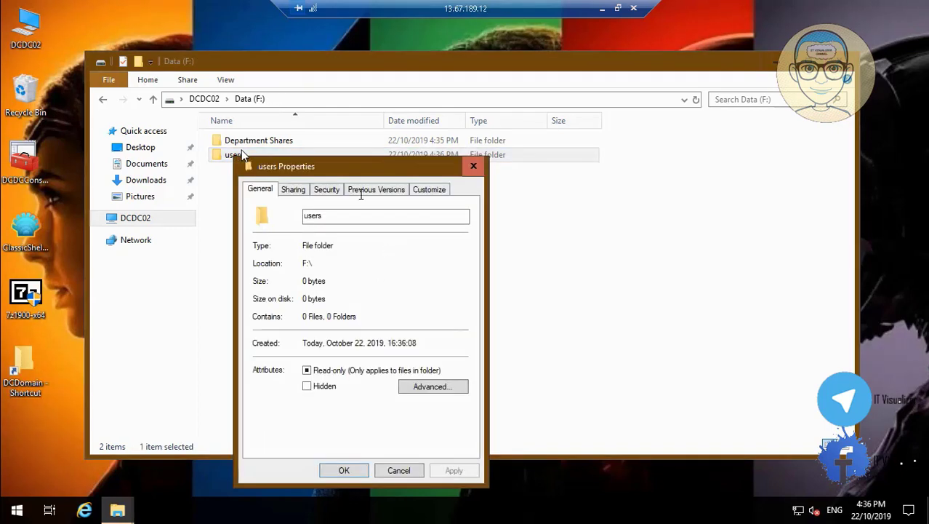
left_click(294, 189)
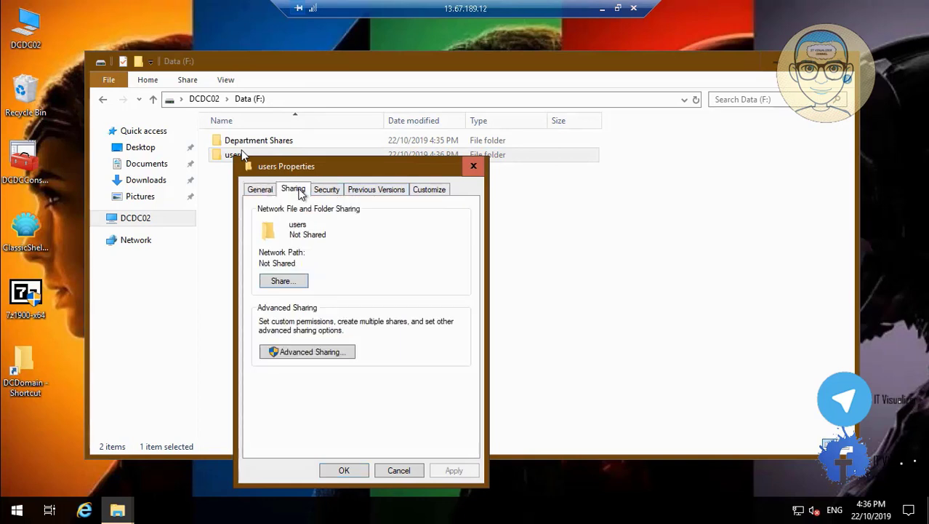
left_click(320, 353)
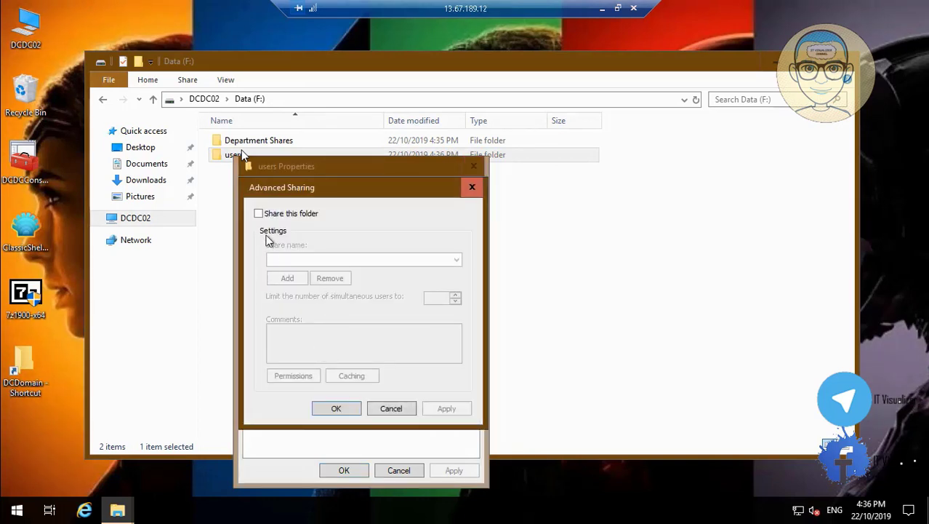
left_click(258, 214)
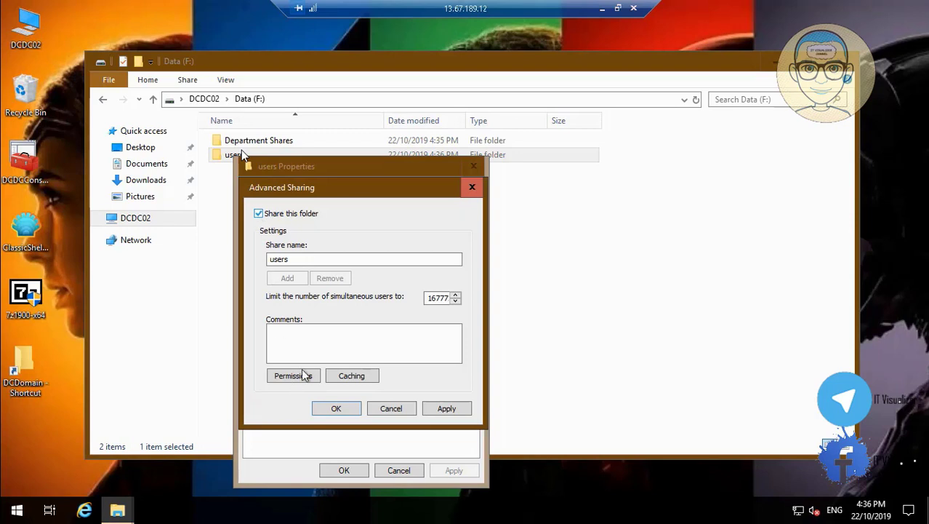
left_click(307, 258)
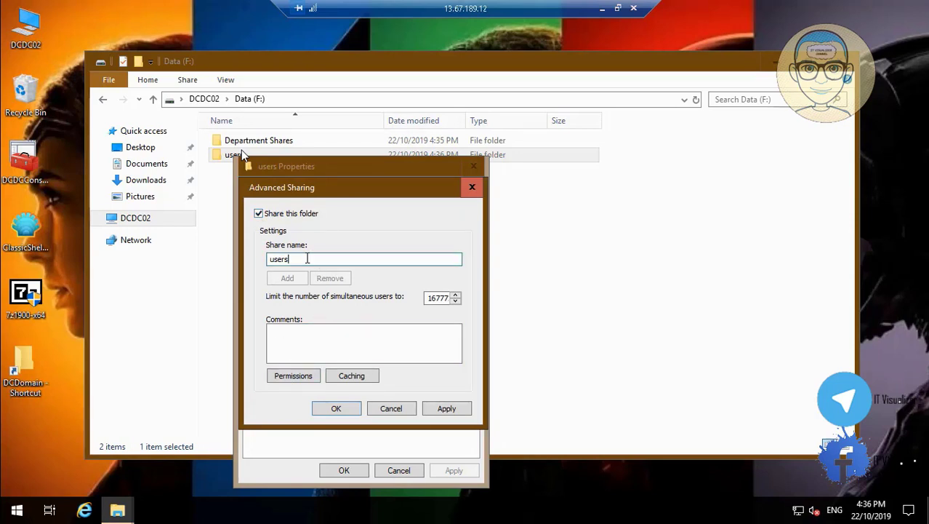
type("$")
left_click(16, 512)
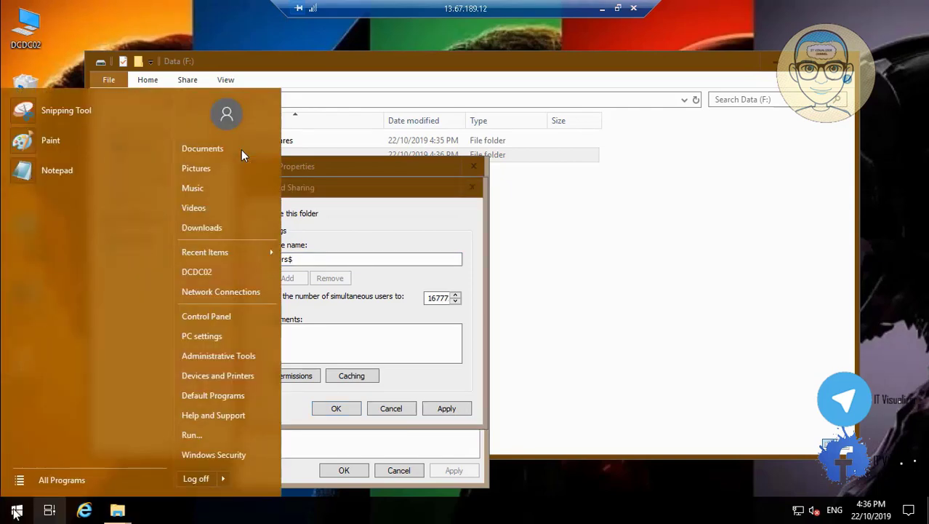
left_click(15, 513)
right_click(16, 513)
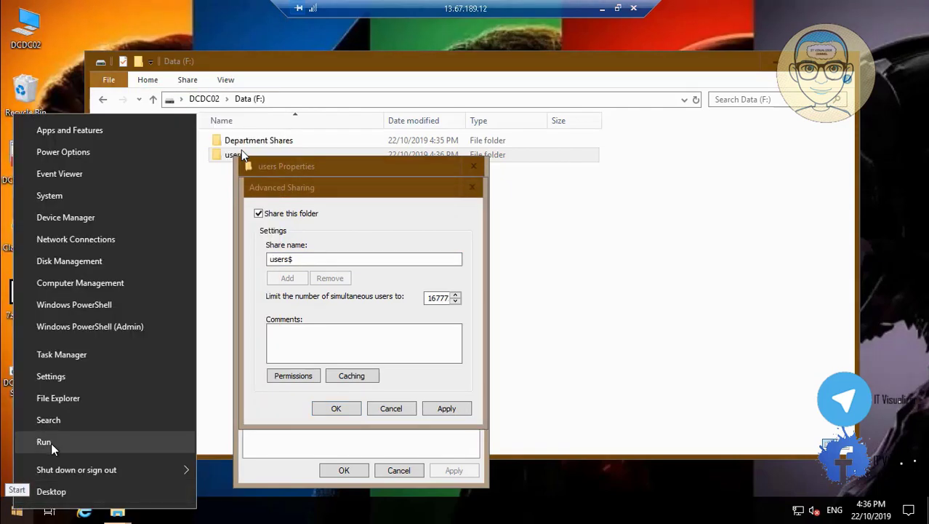
left_click(51, 442)
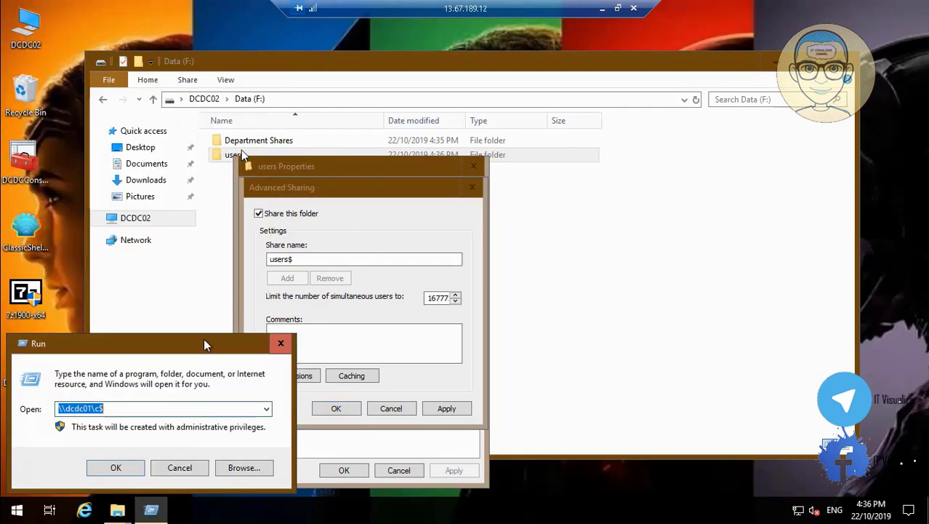
left_click(115, 468)
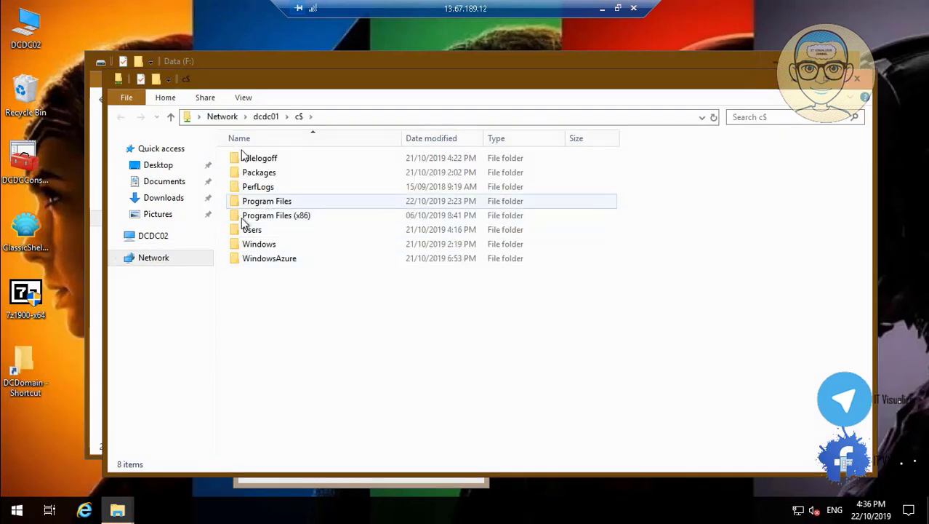
double_click(252, 231)
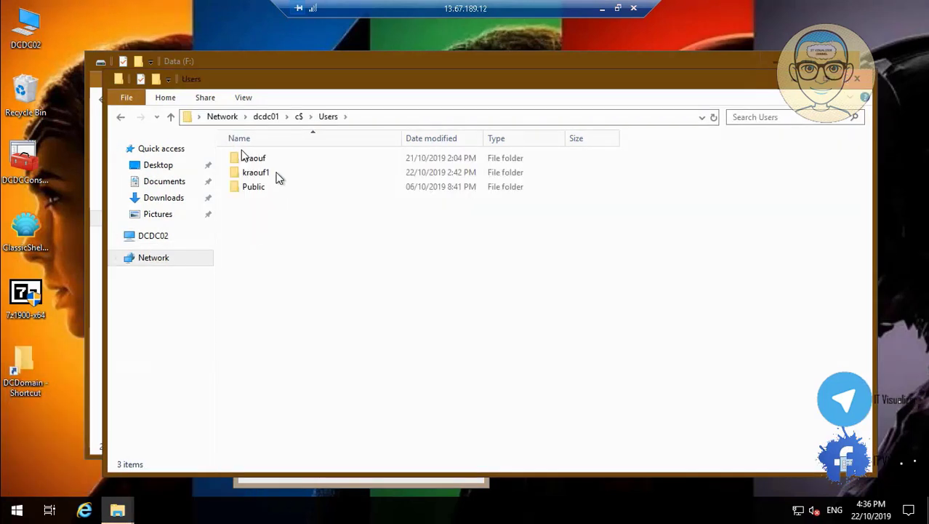
double_click(265, 159)
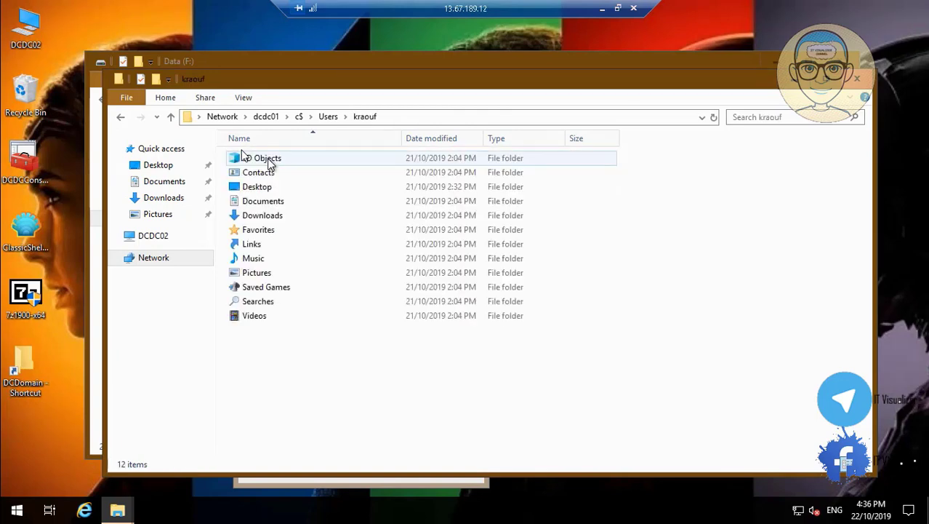
double_click(258, 187)
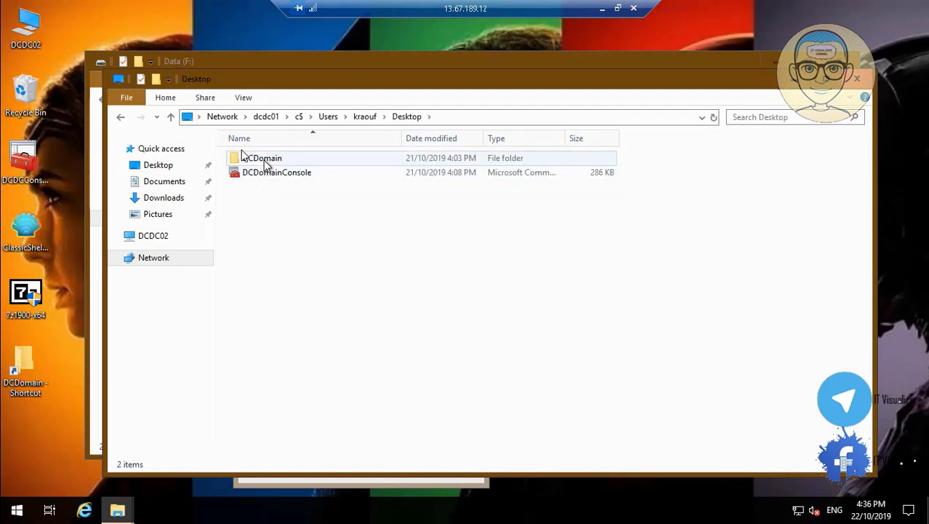
double_click(266, 159)
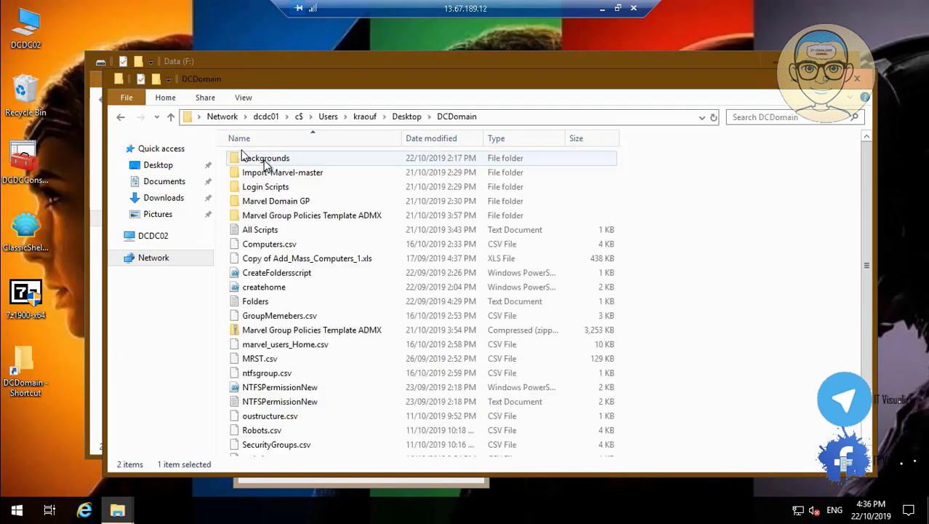
right_click(274, 287)
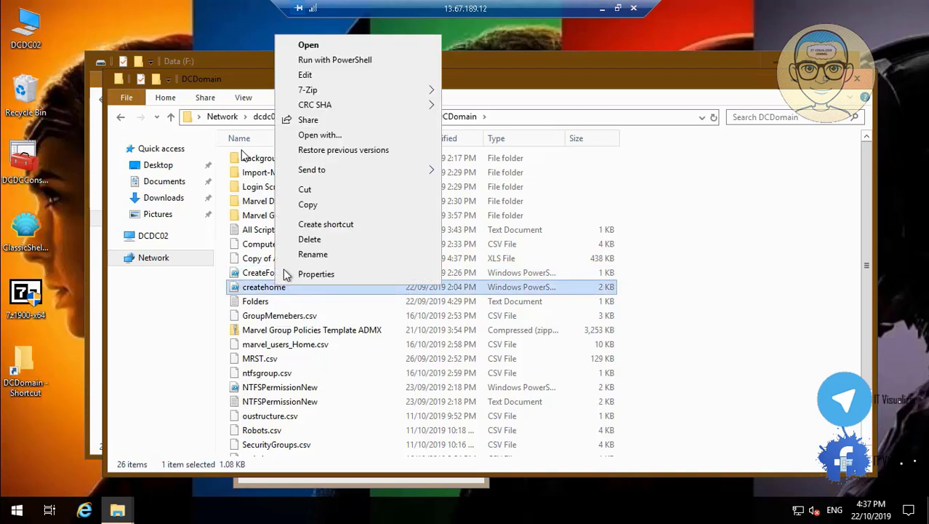
left_click(328, 74)
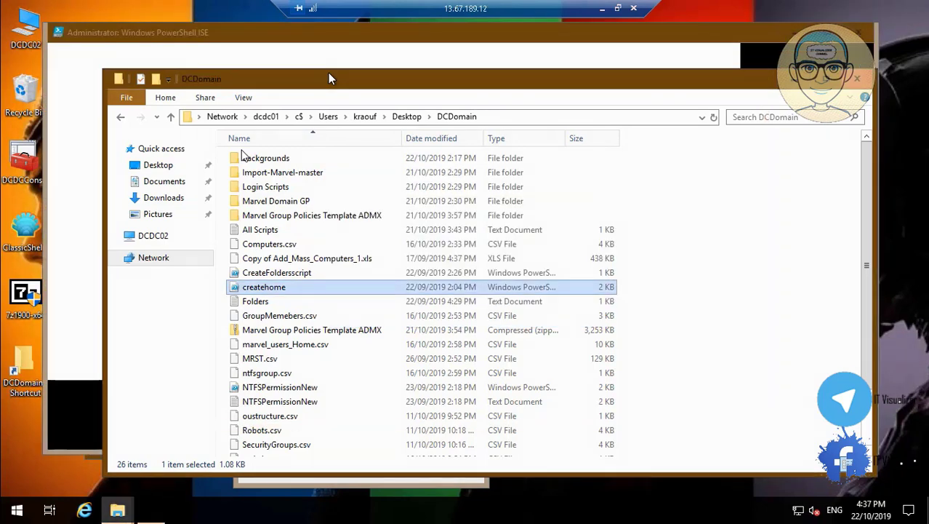
key("F5")
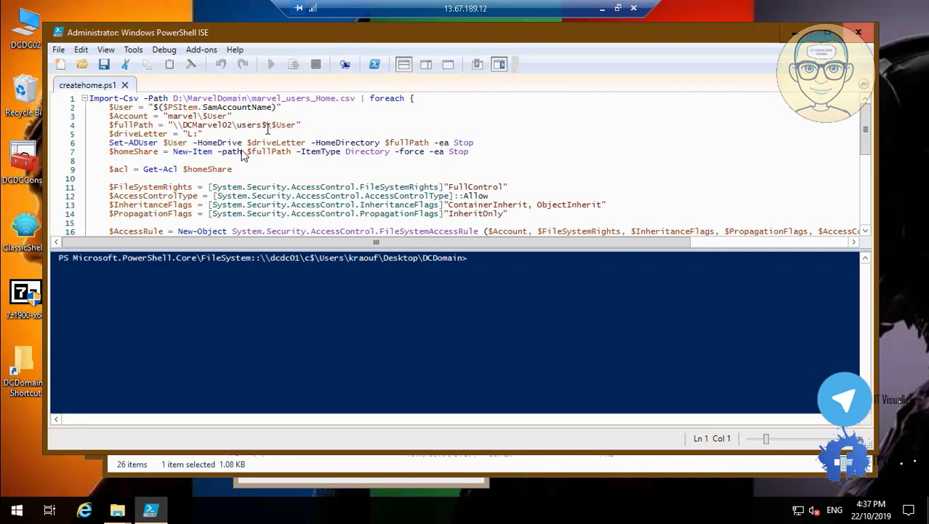
left_click(857, 36)
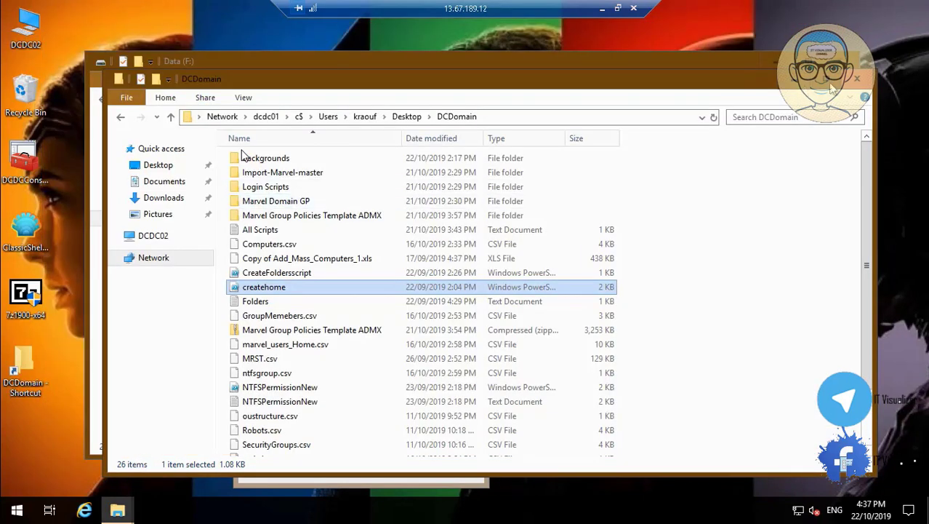
key("alt+F4")
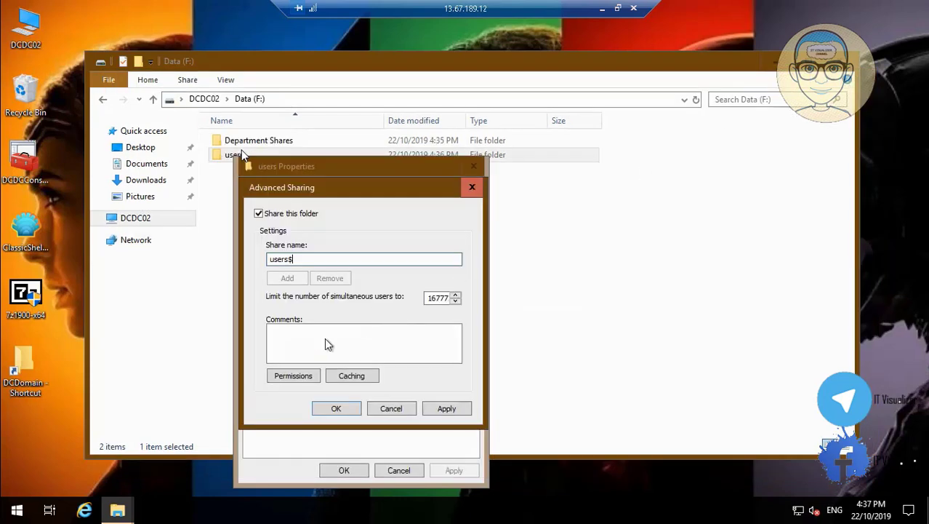
Replace Everyone with Domain Users at Full Control in the users$ share permissions
left_click(291, 375)
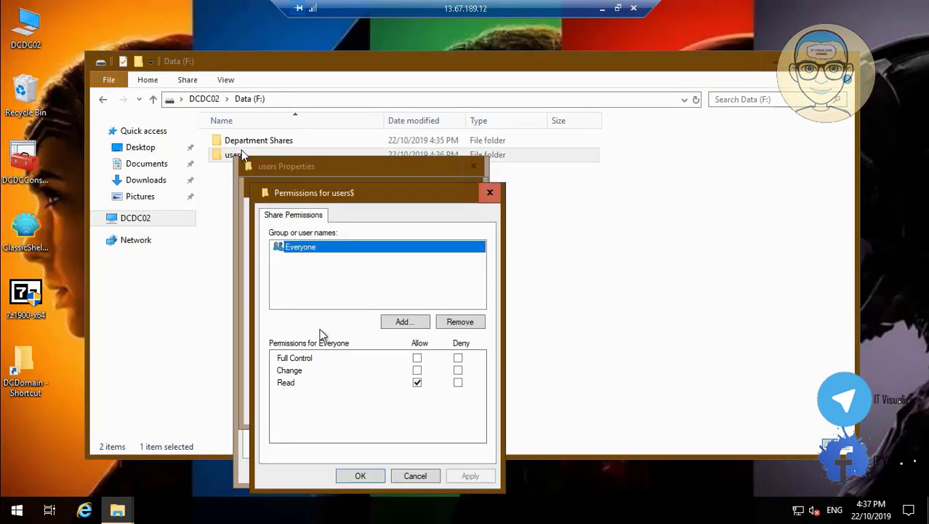
left_click(460, 321)
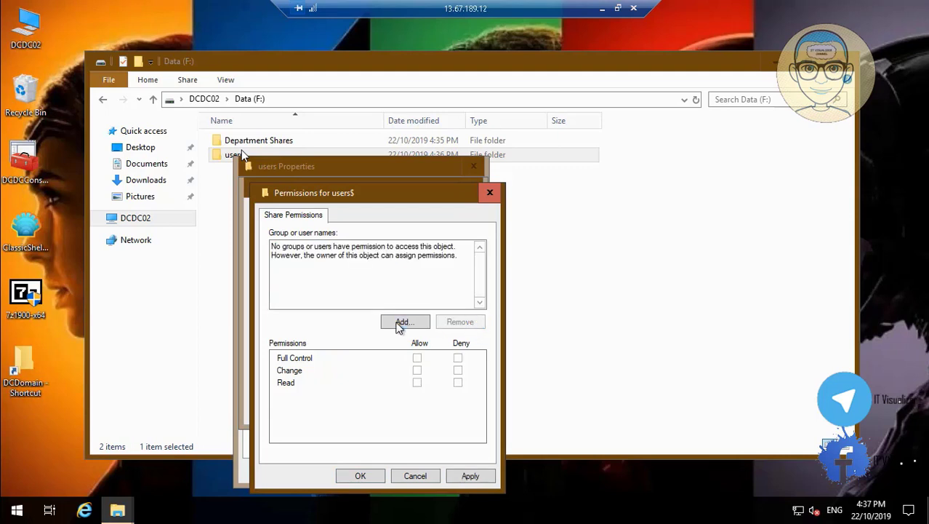
left_click(400, 324)
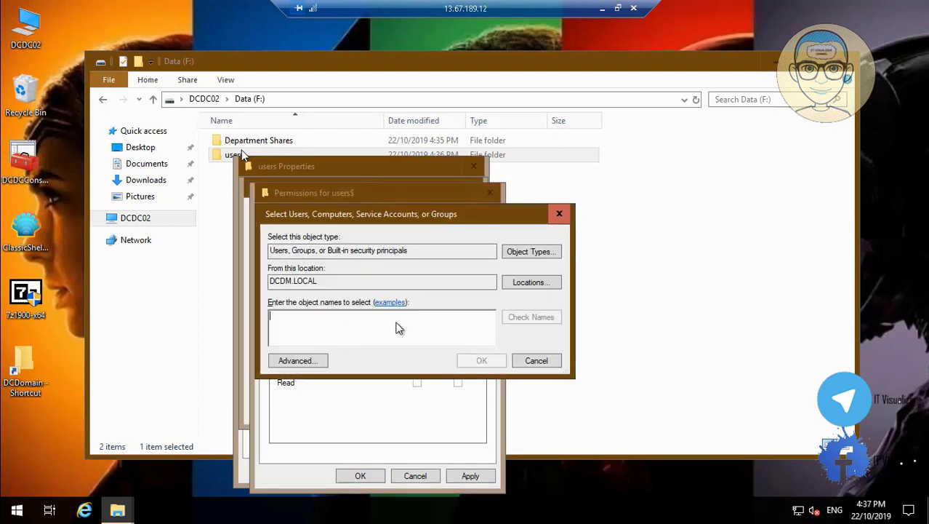
type("domain")
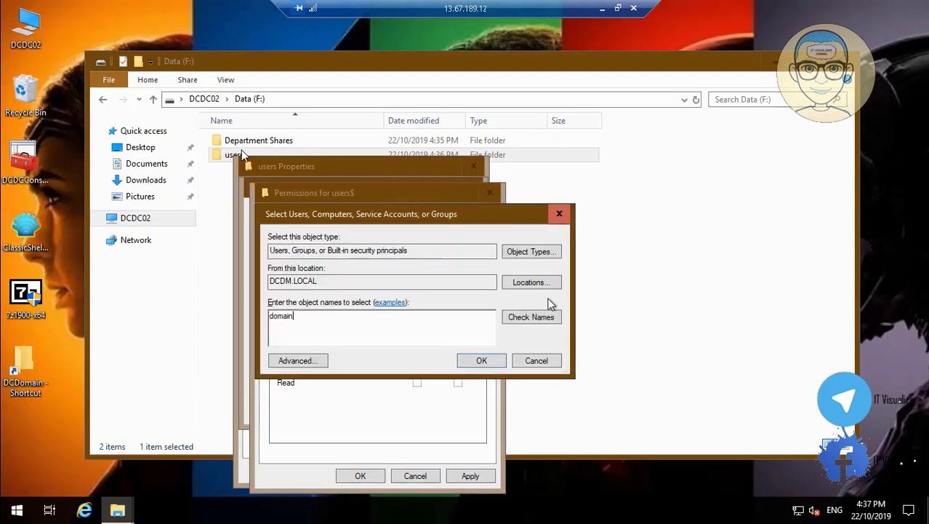
left_click(544, 318)
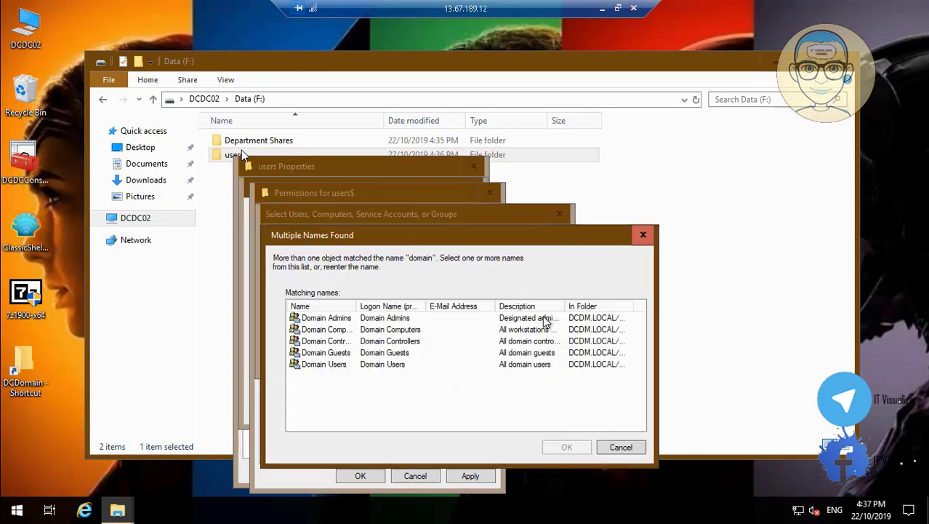
left_click(333, 365)
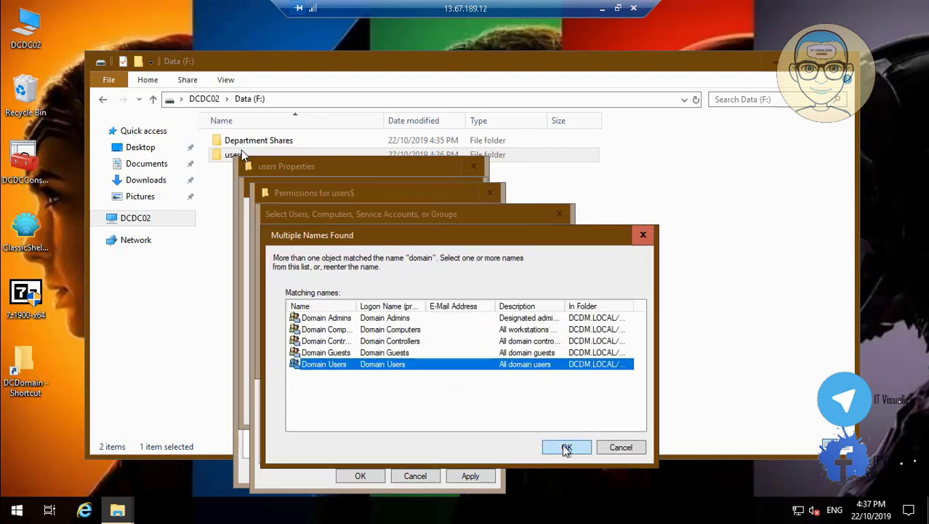
left_click(566, 447)
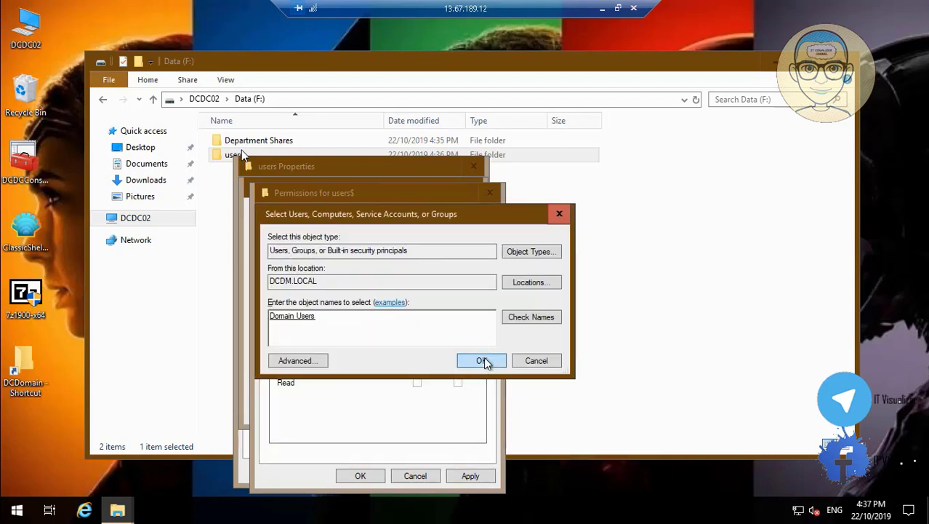
left_click(482, 359)
left_click(418, 358)
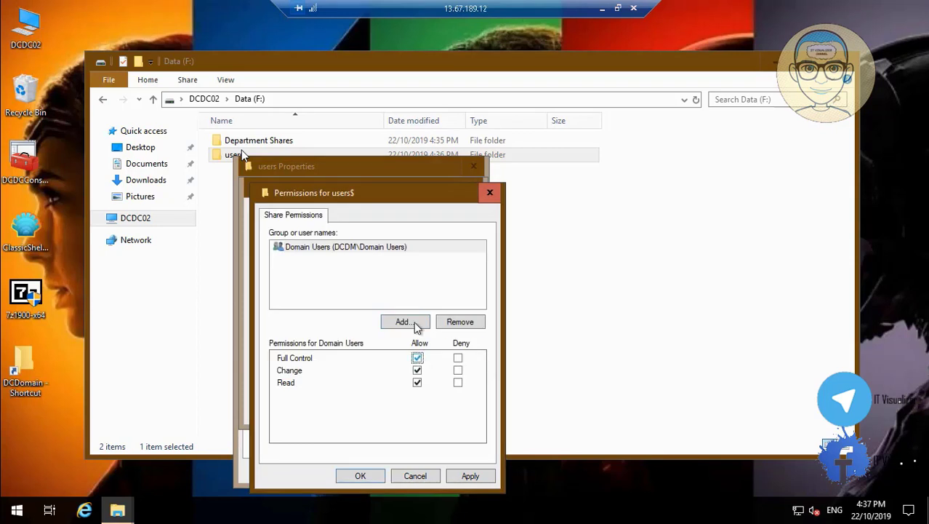
Add DC_All Users to the users$ share permissions with Full Control
left_click(413, 323)
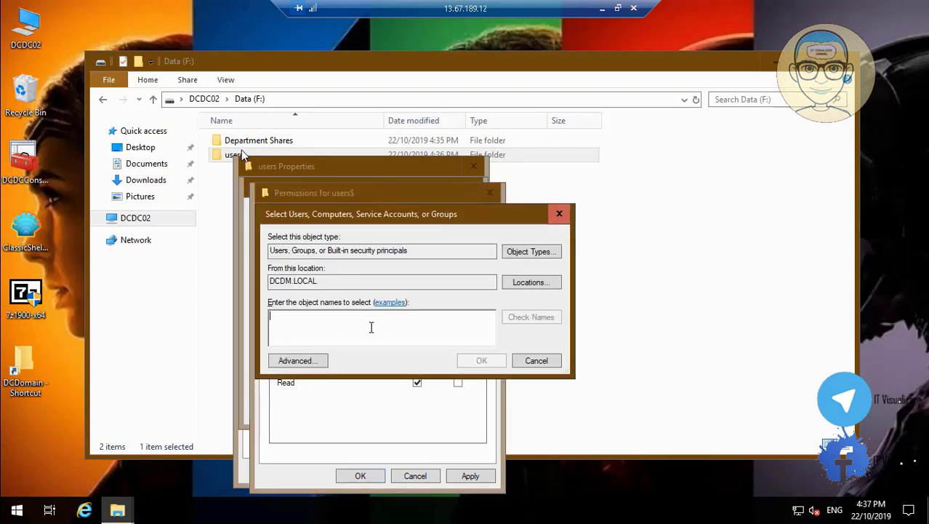
type("d")
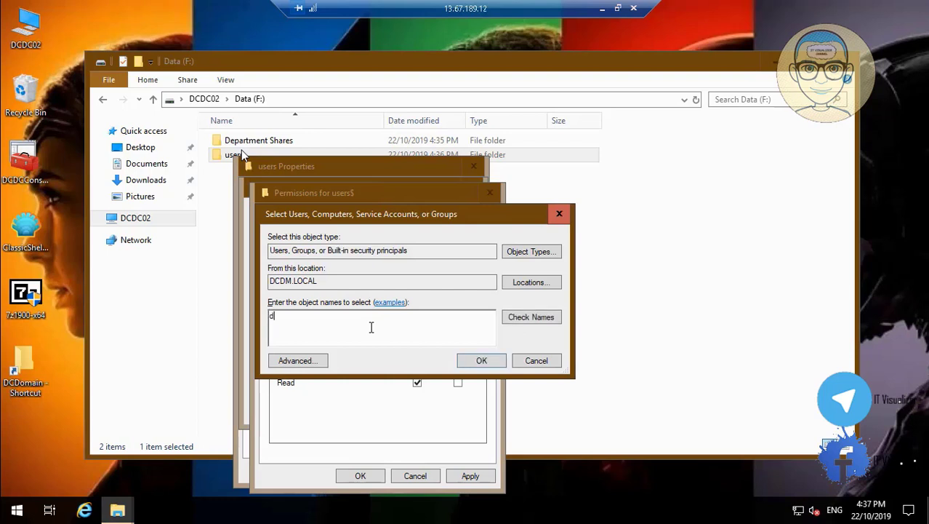
type("c_a")
left_click(538, 318)
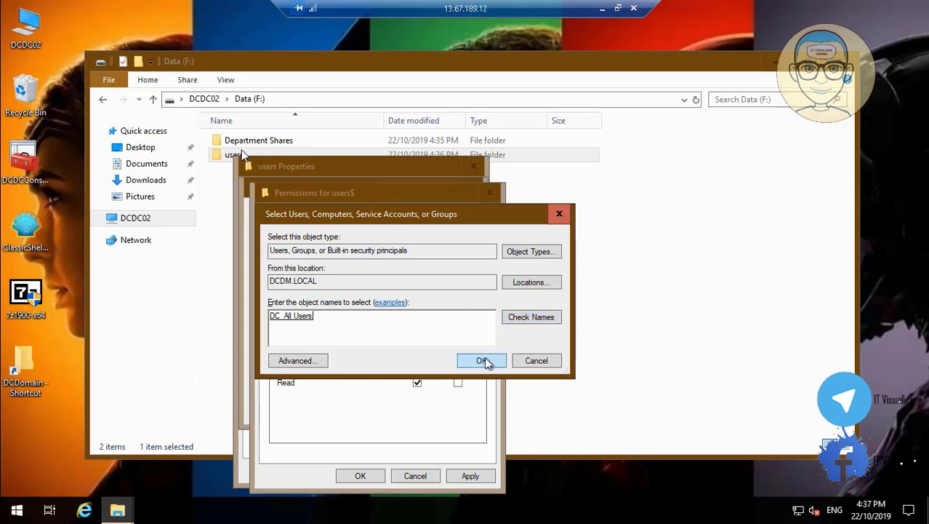
left_click(481, 361)
left_click(417, 360)
Add DC_IT with Full Control, then apply and confirm the share and Advanced Sharing dialogs
left_click(407, 320)
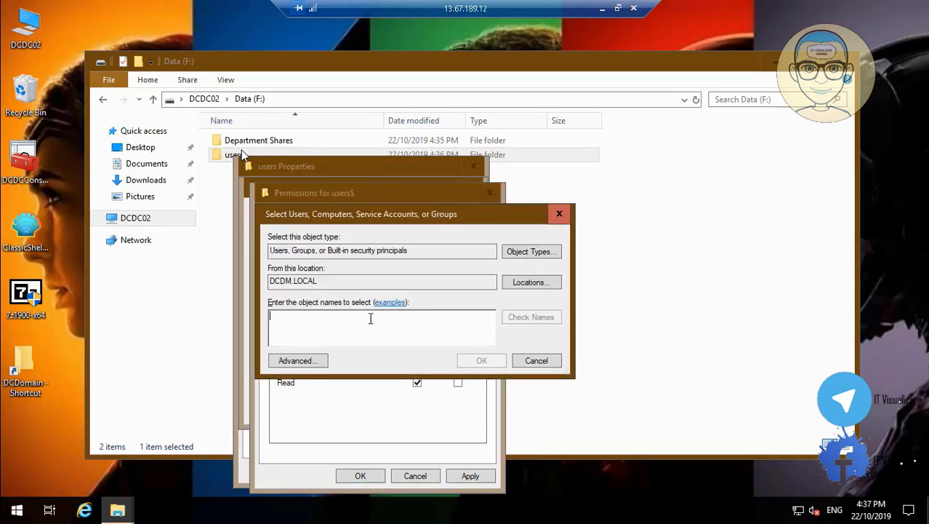
type("DC_IT")
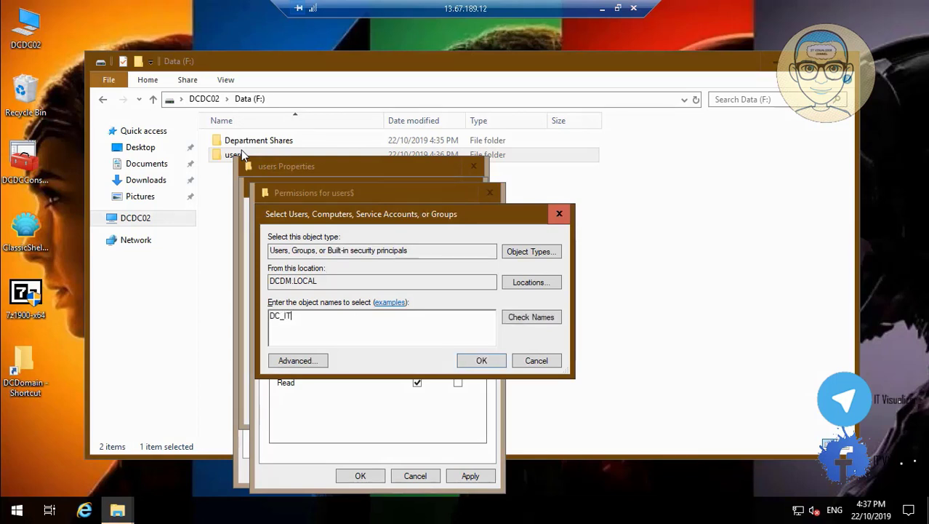
left_click(520, 320)
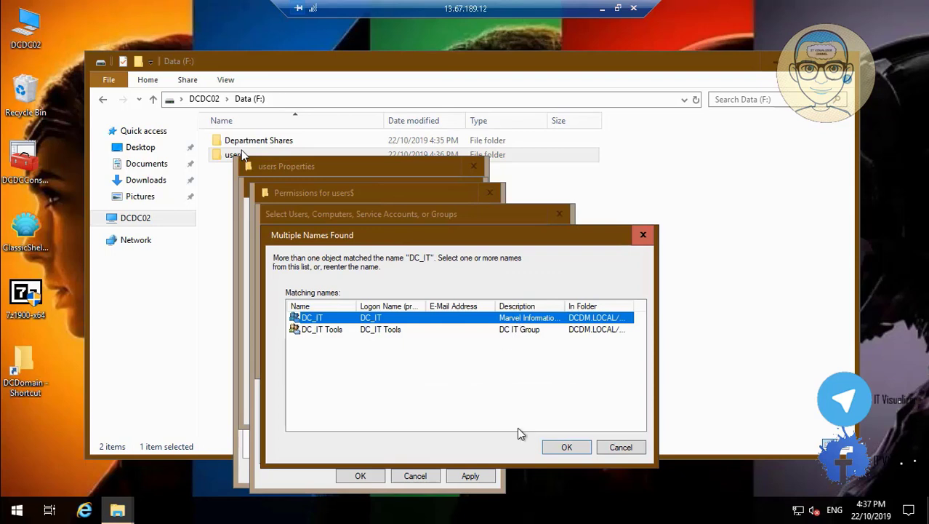
left_click(560, 448)
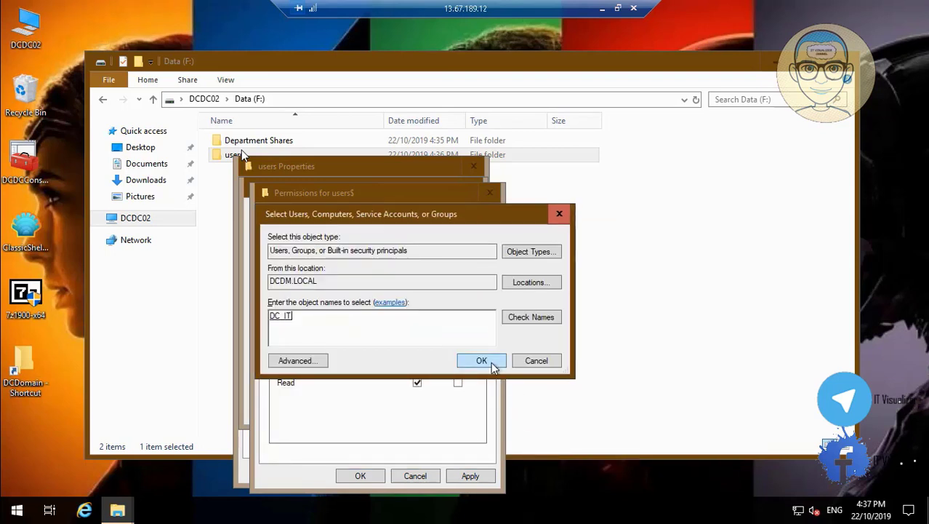
left_click(482, 360)
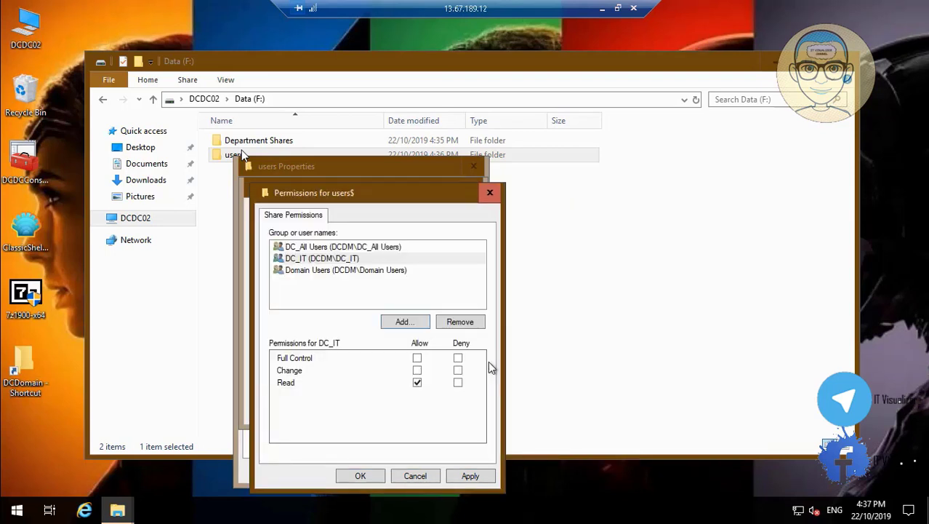
left_click(417, 360)
left_click(469, 474)
left_click(372, 477)
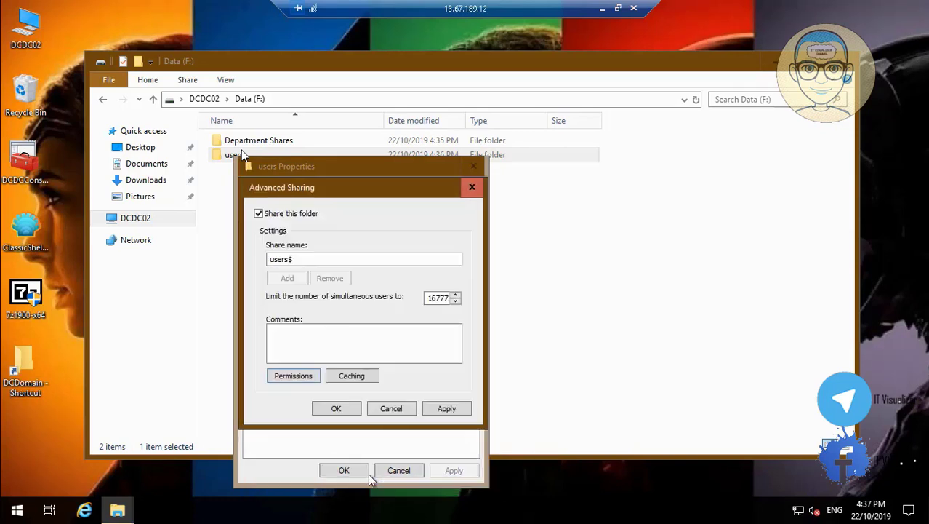
left_click(446, 408)
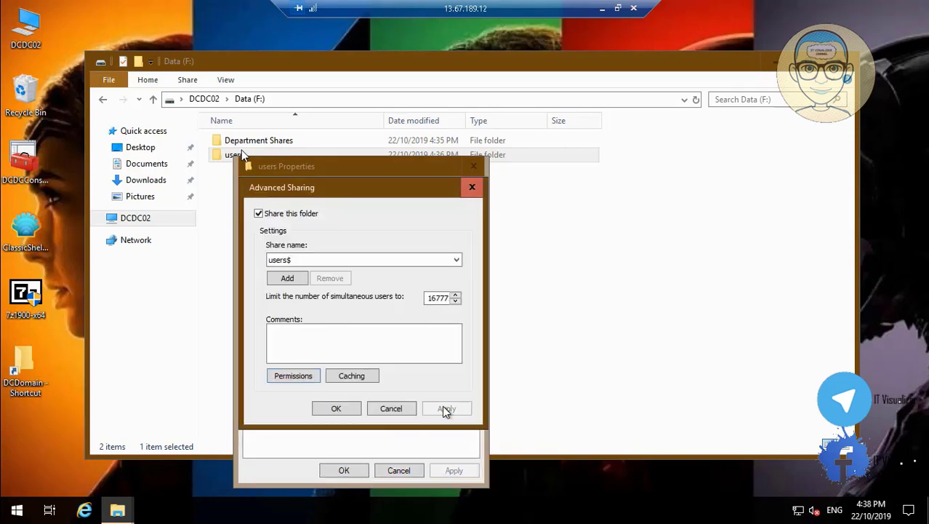
left_click(336, 409)
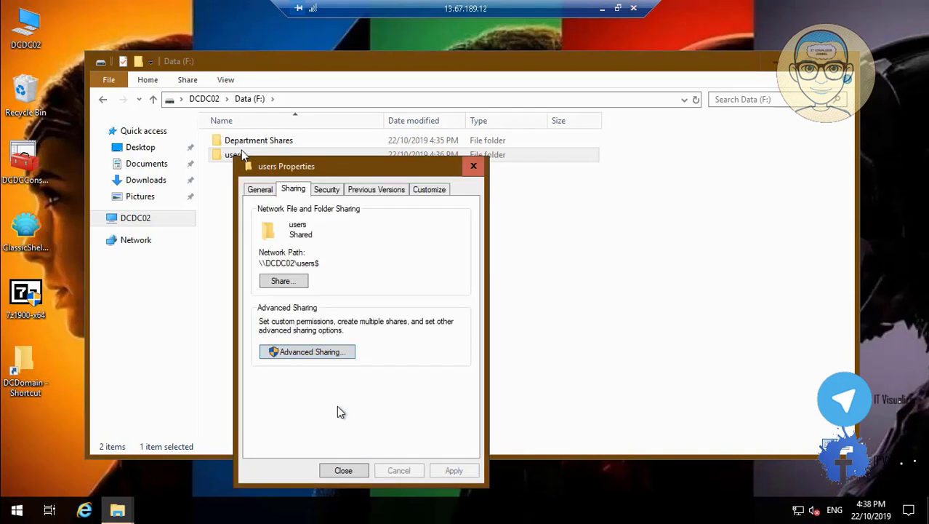
Give Domain Users Full control in the users folder's NTFS security permissions
left_click(329, 190)
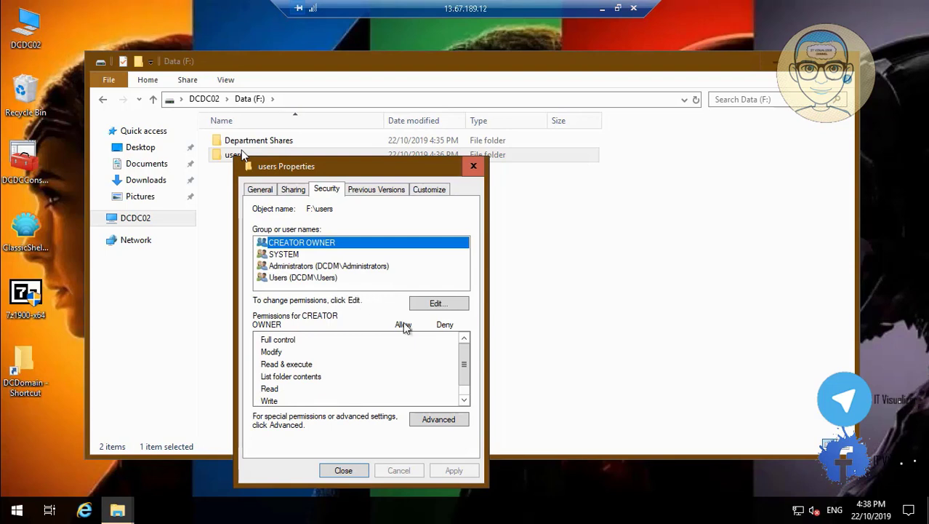
left_click(437, 301)
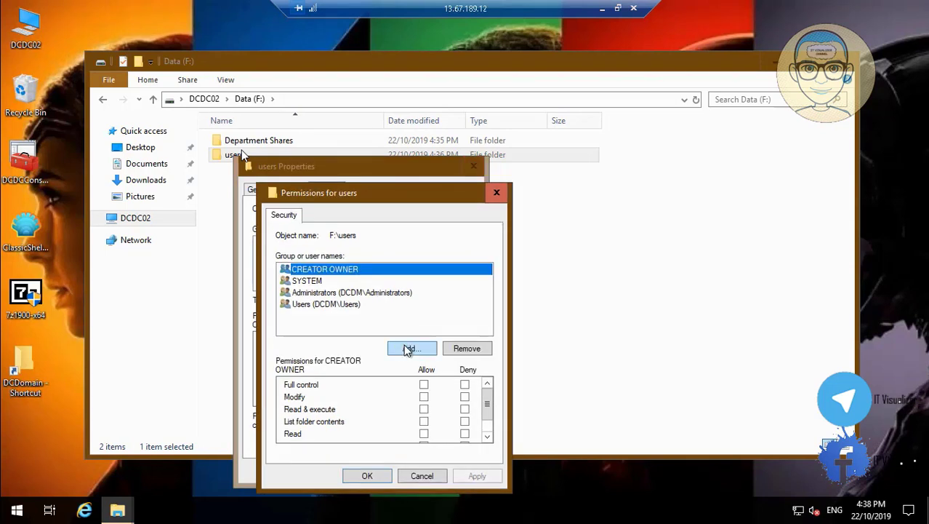
left_click(404, 346)
type("Do")
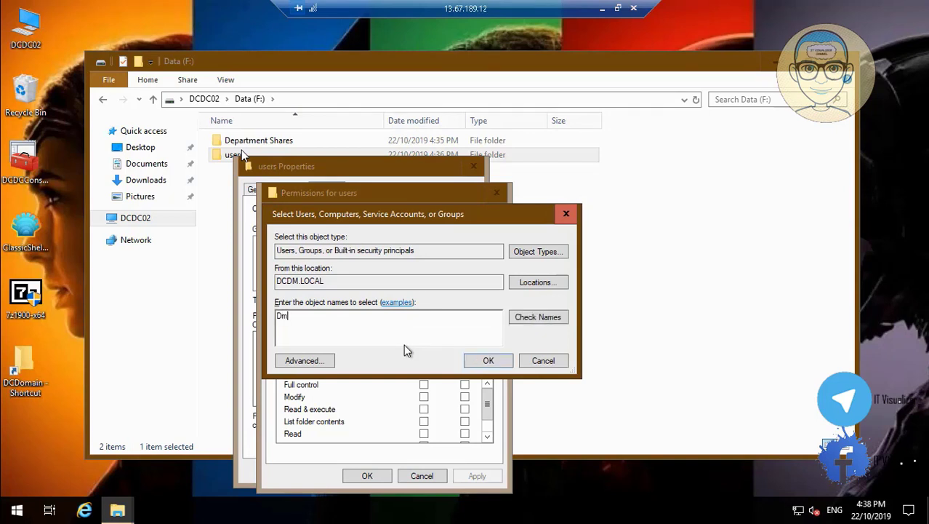
key("BackSpace")
type("omain")
left_click(539, 318)
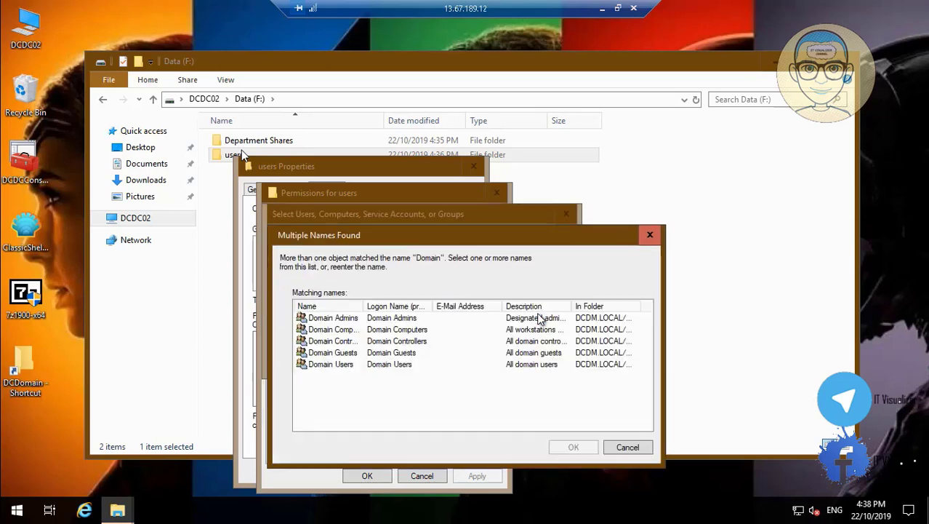
left_click(336, 364)
left_click(572, 446)
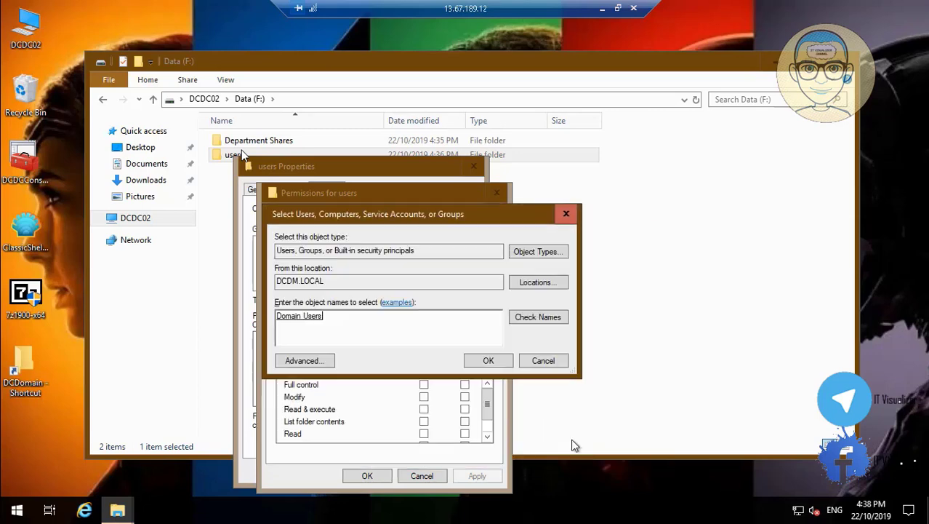
left_click(488, 360)
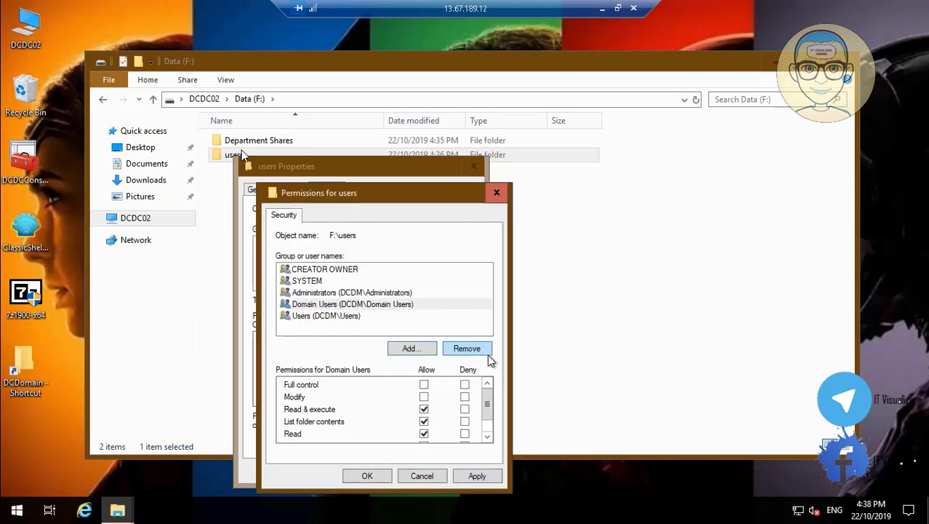
left_click(424, 386)
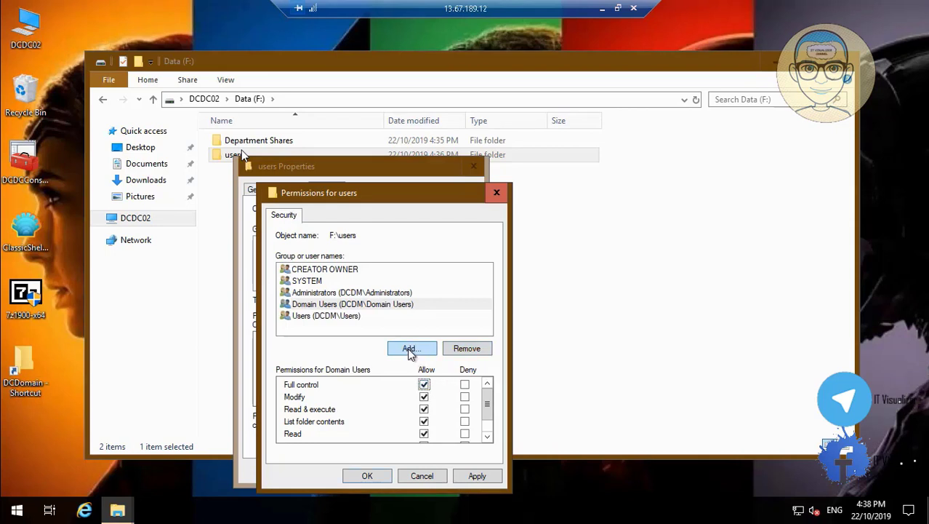
Add DC_All Users to the folder's security permissions with Full control
left_click(410, 349)
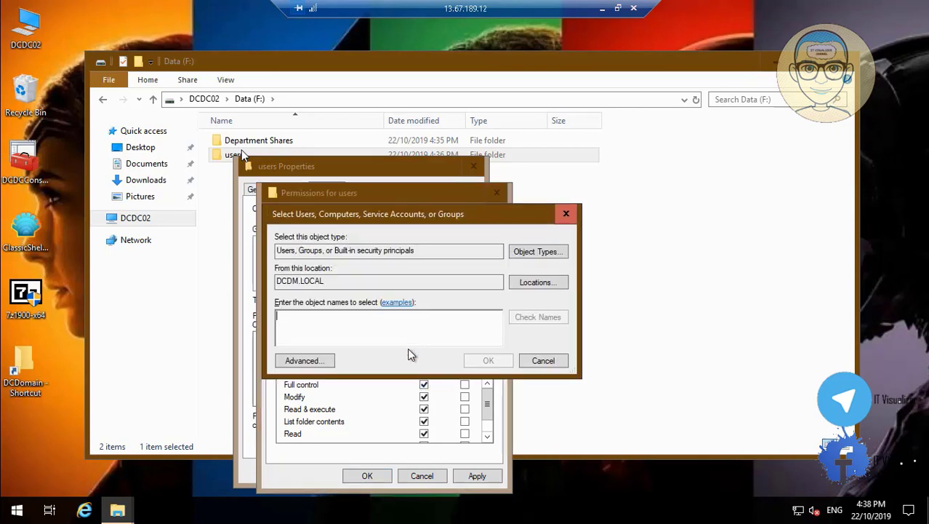
type("DC_AL")
type("I")
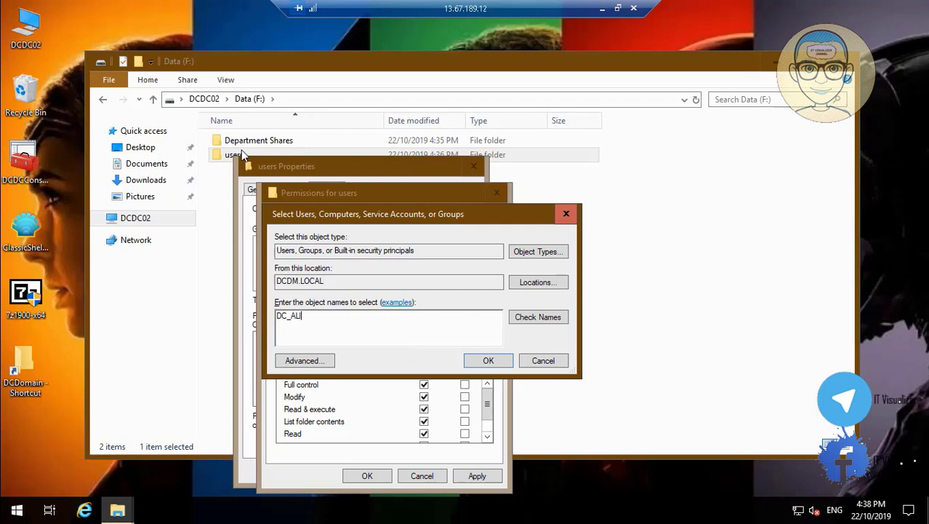
type("l")
left_click(544, 318)
left_click(489, 360)
left_click(425, 385)
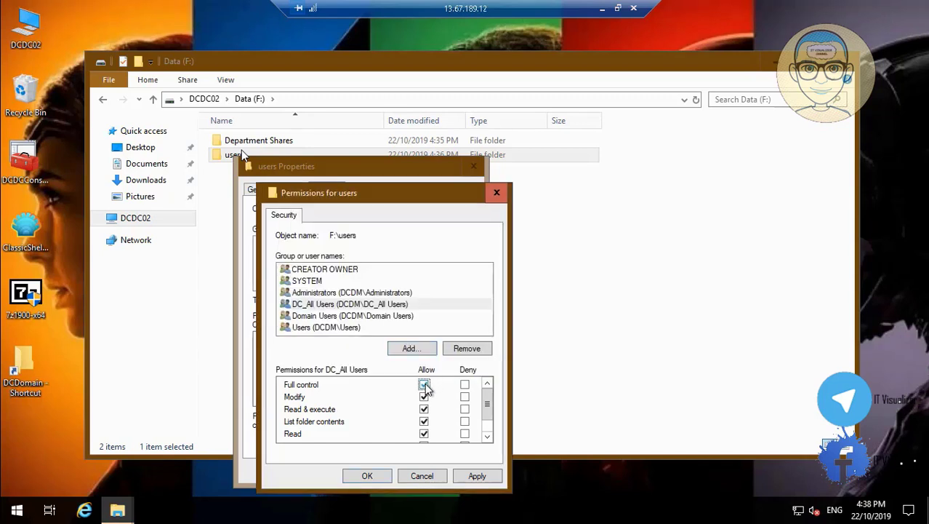
Add DC_IT with Full control, apply, and close the users folder properties
left_click(411, 348)
type("DC_IT")
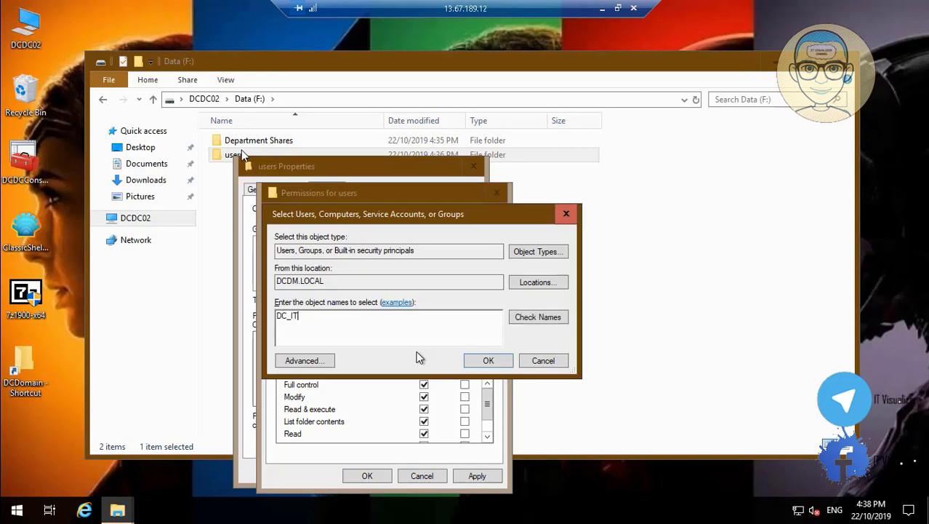
left_click(557, 317)
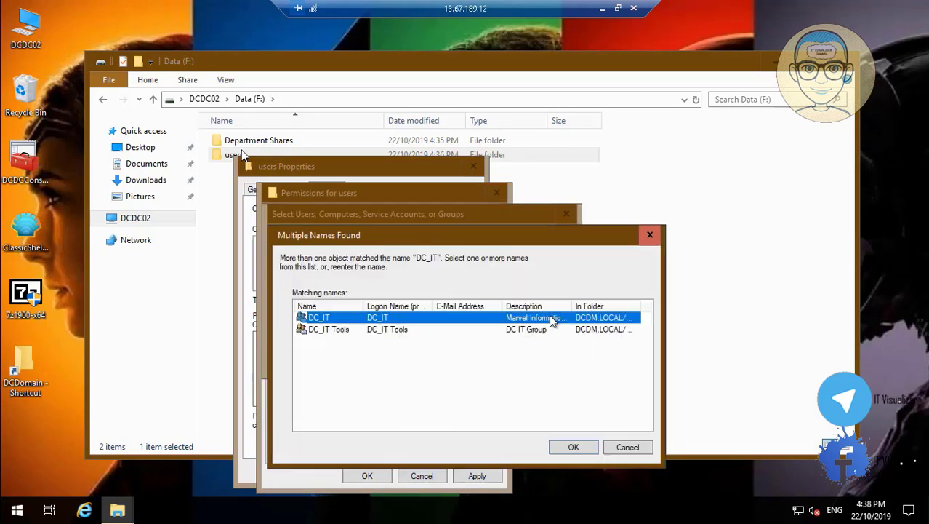
left_click(565, 447)
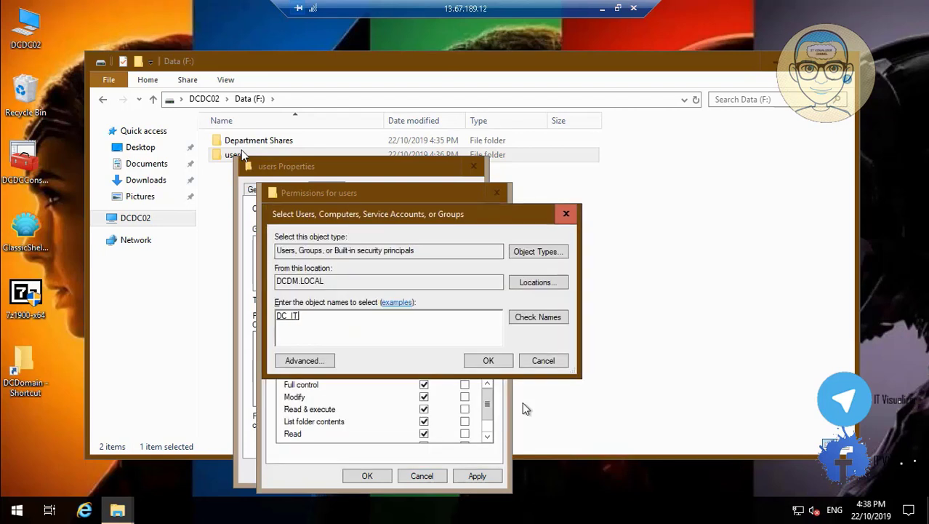
left_click(489, 361)
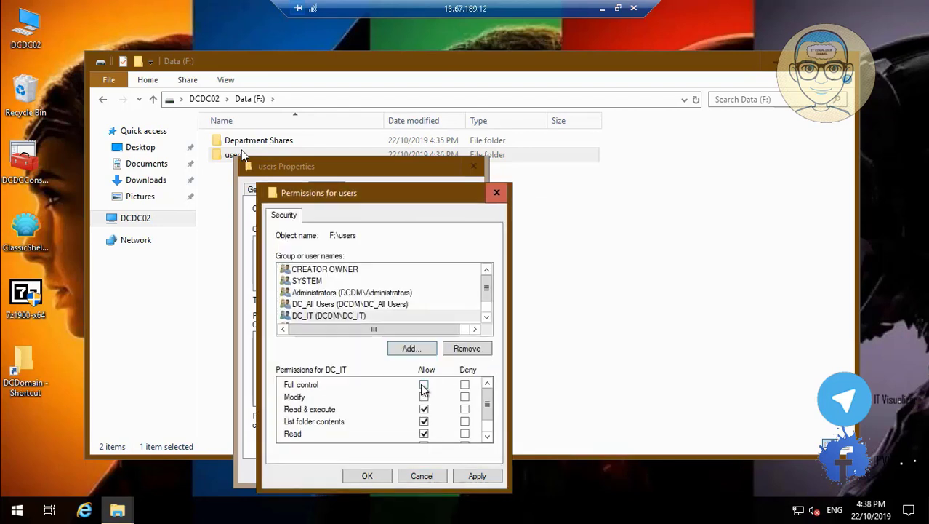
left_click(424, 386)
left_click(476, 476)
left_click(371, 476)
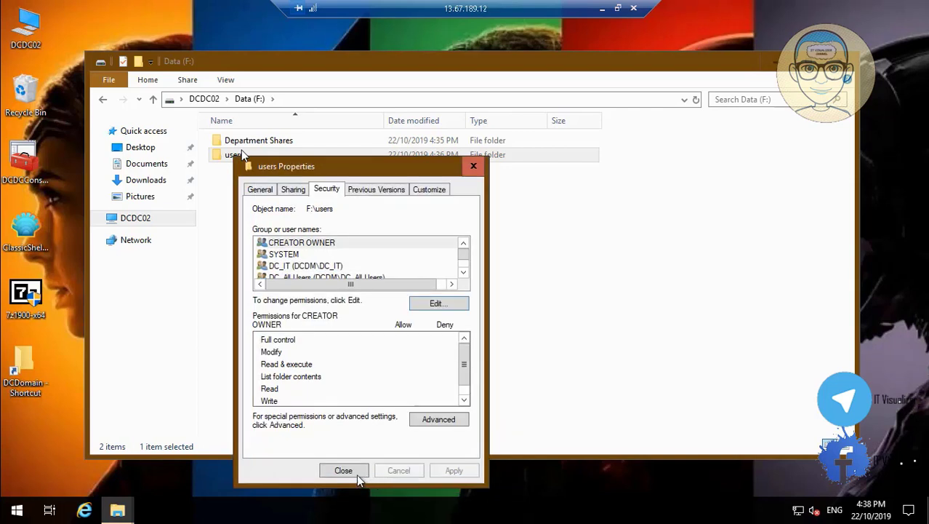
left_click(353, 475)
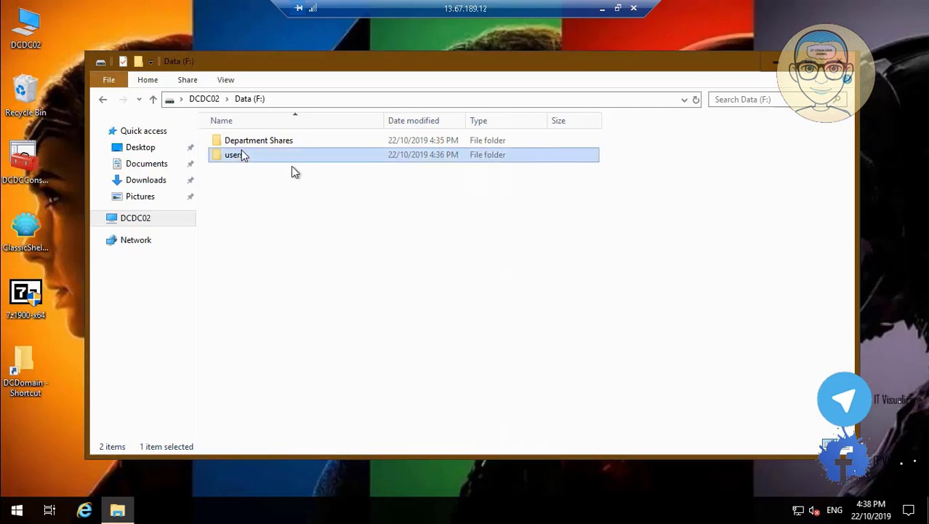
Reopen DCDC01's DCDomain desktop folder via \\dcdc01\c$ and bring up CreateFoldersscript's context menu
left_click(276, 146)
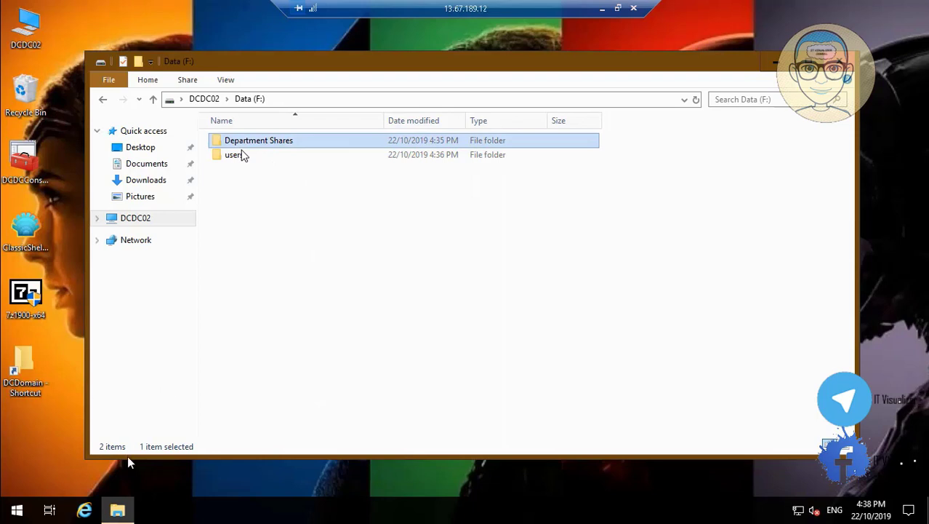
right_click(17, 509)
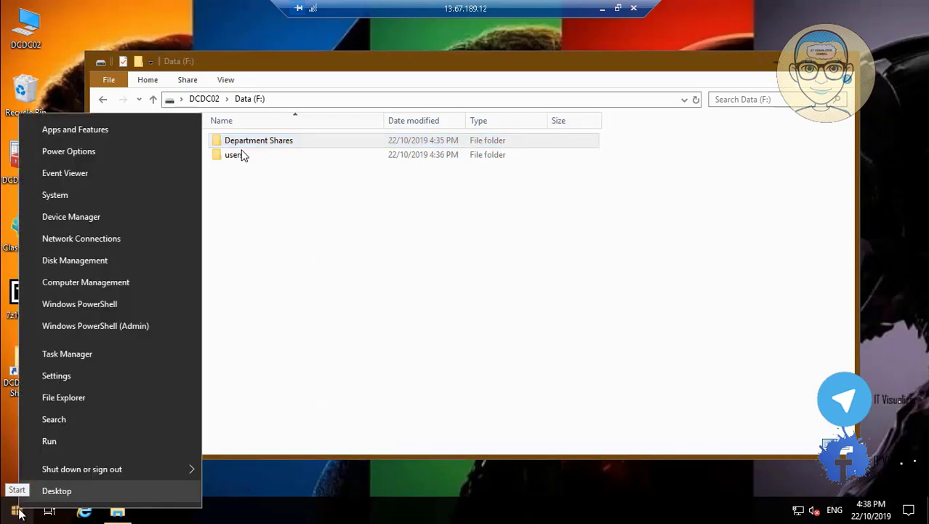
left_click(49, 441)
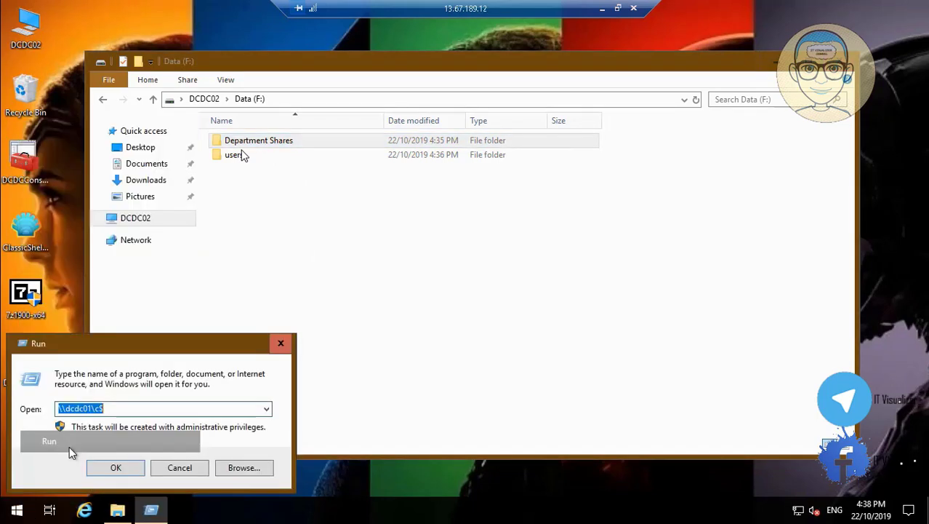
left_click(133, 469)
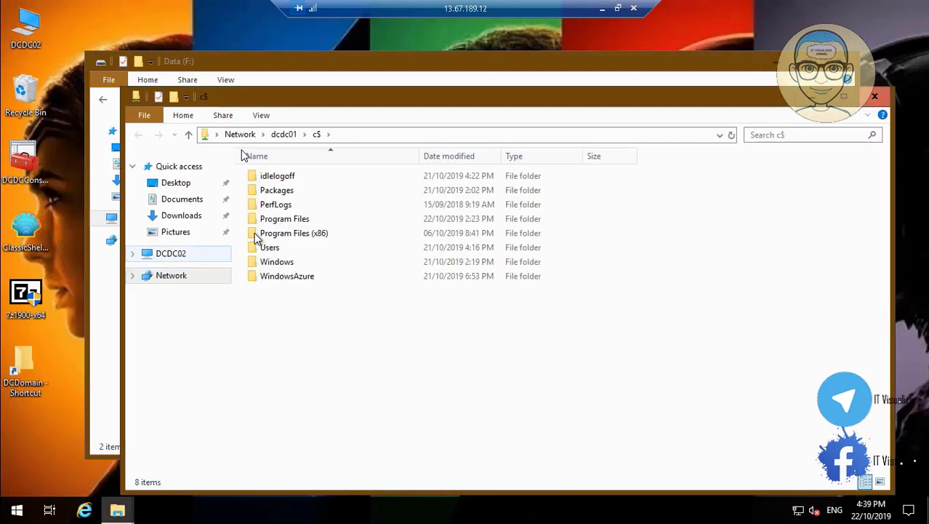
double_click(270, 247)
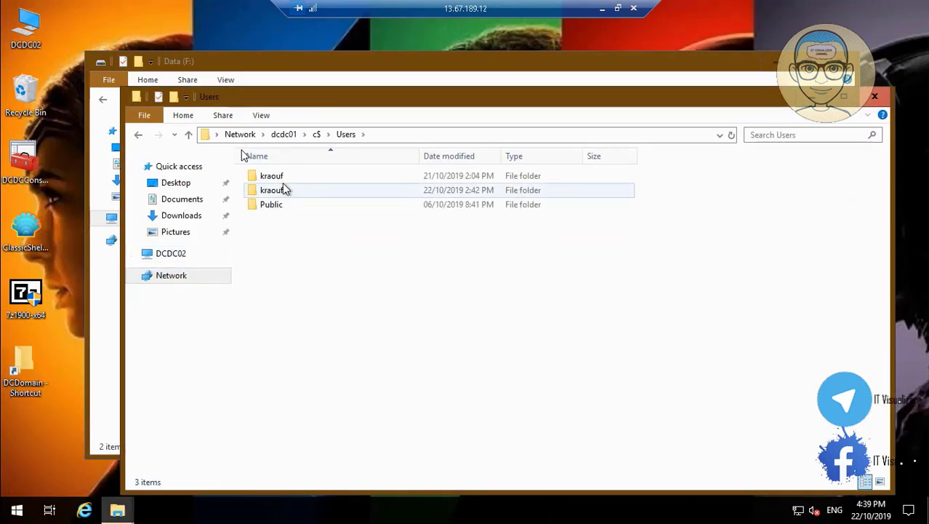
double_click(283, 181)
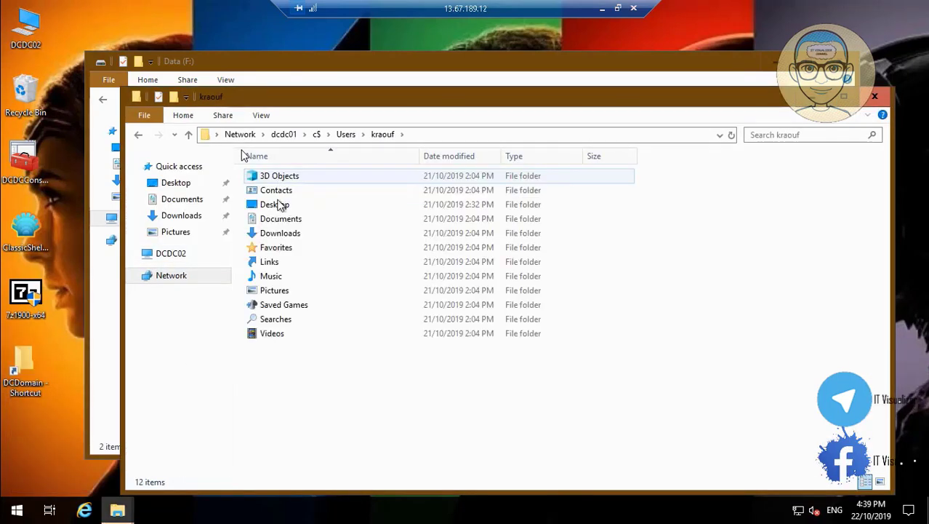
double_click(288, 206)
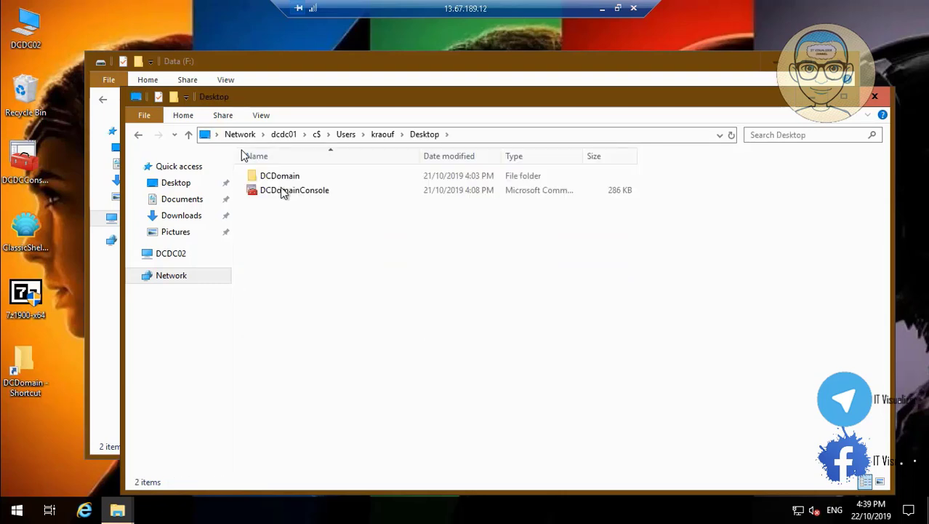
double_click(284, 176)
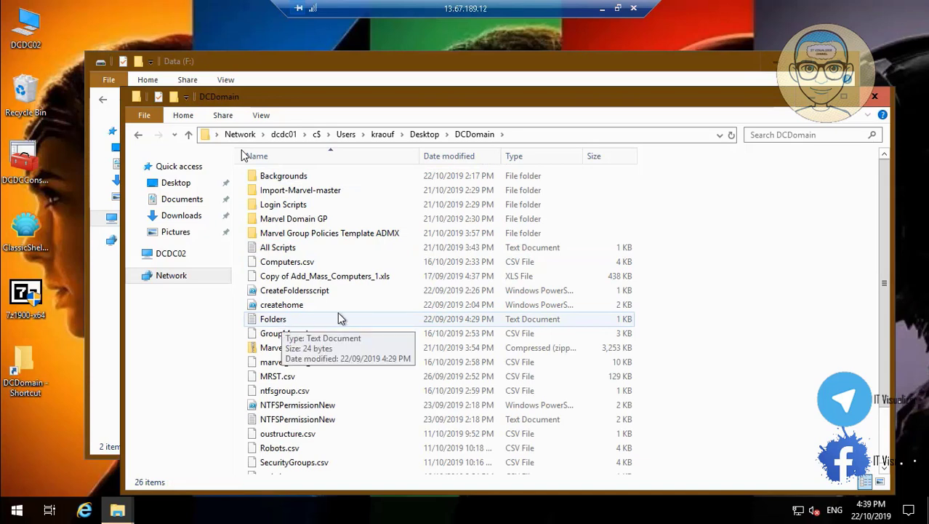
right_click(320, 290)
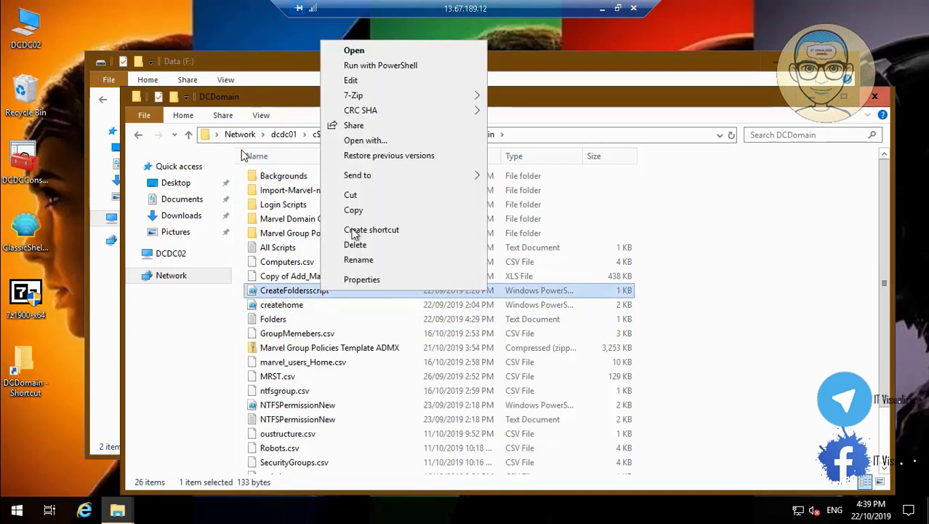
Open the CreateFoldersscript script for editing in PowerShell ISE
left_click(387, 80)
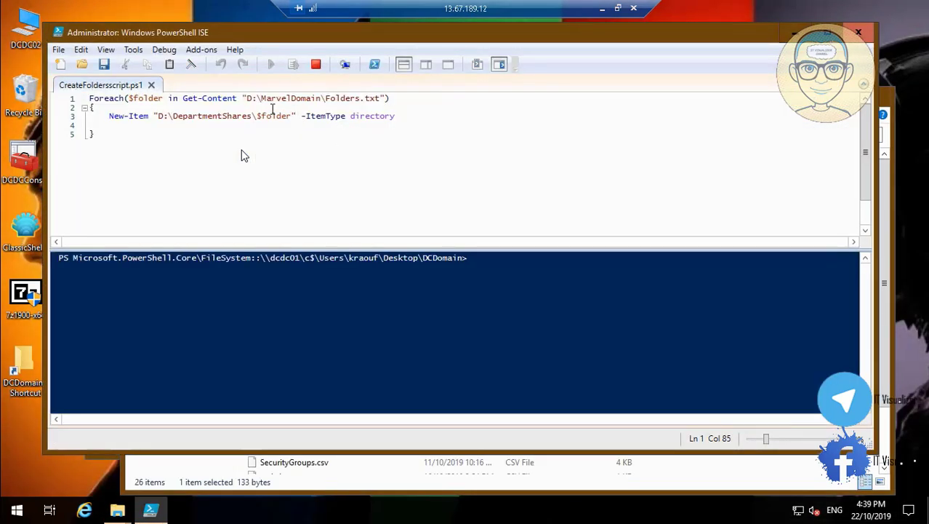
left_click(11, 498)
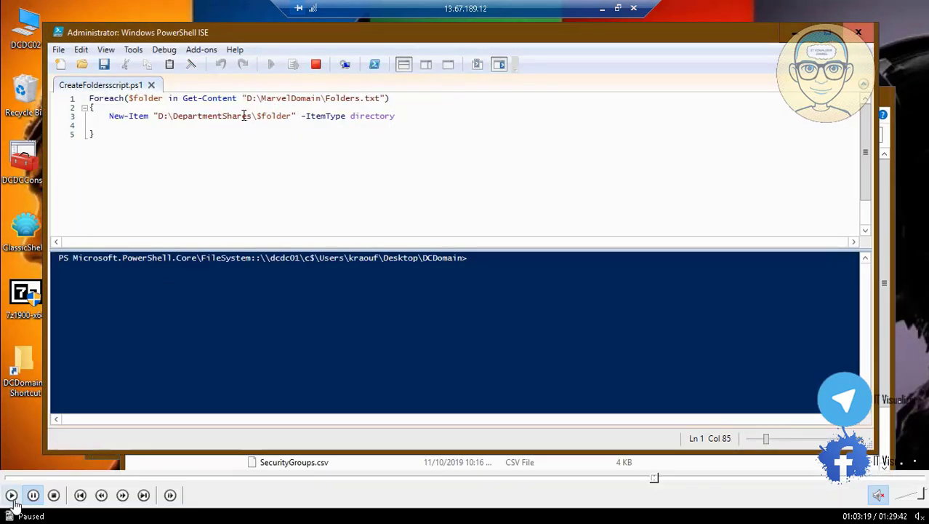
left_click(12, 497)
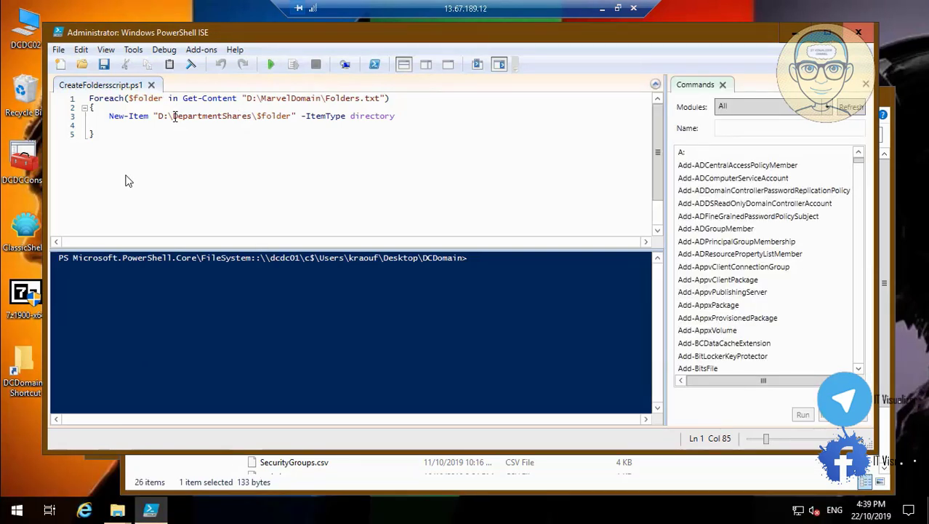
Copy the folder name DepartmentShares from line 3, then close PowerShell ISE
left_click_drag(174, 116, 248, 119)
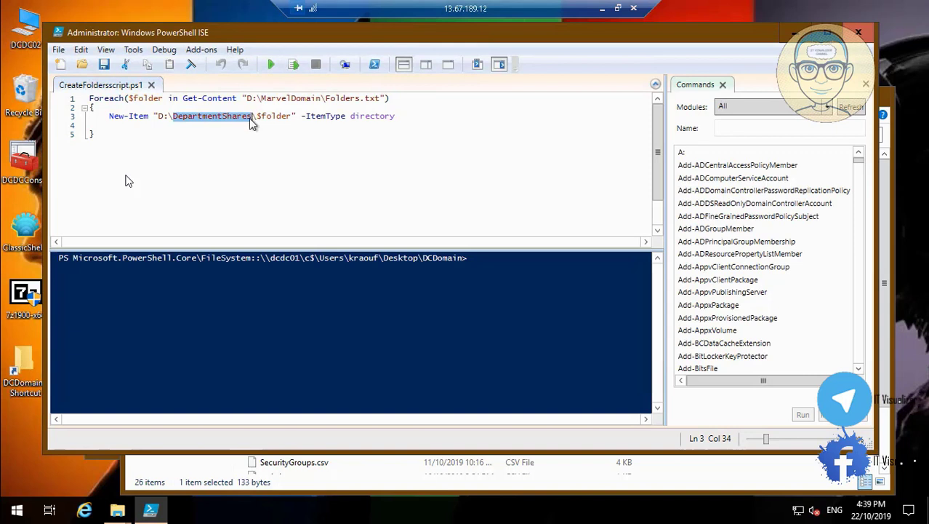
right_click(249, 118)
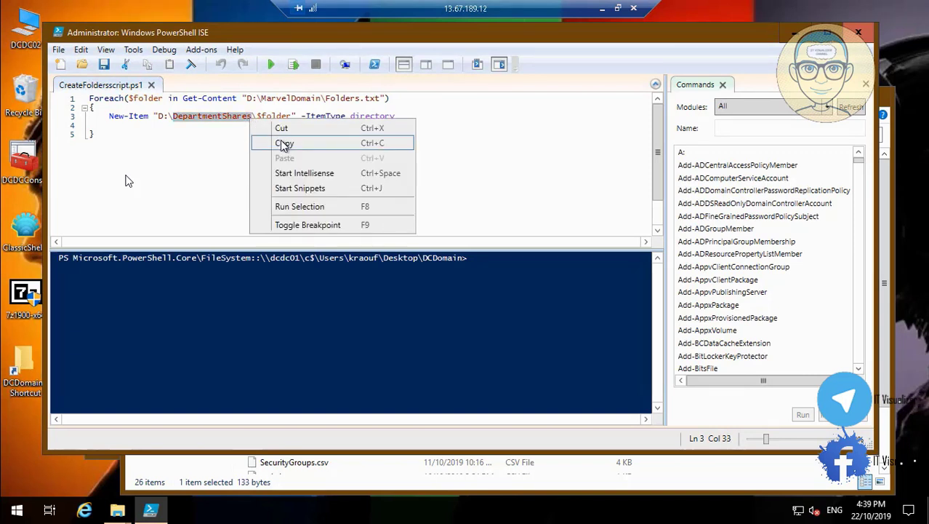
left_click(284, 145)
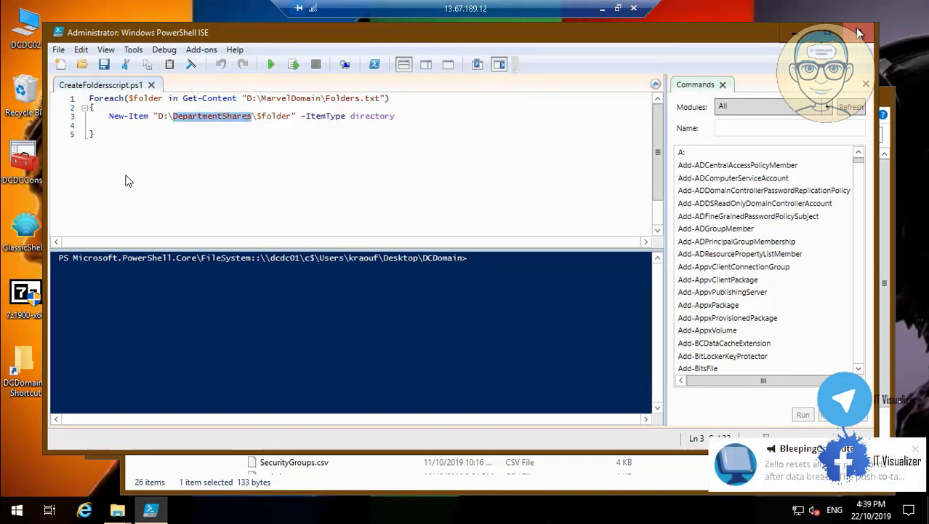
left_click(860, 33)
Close the DCDomain window and rename the Department Shares folder on F: to DepartmentShares
left_click(875, 99)
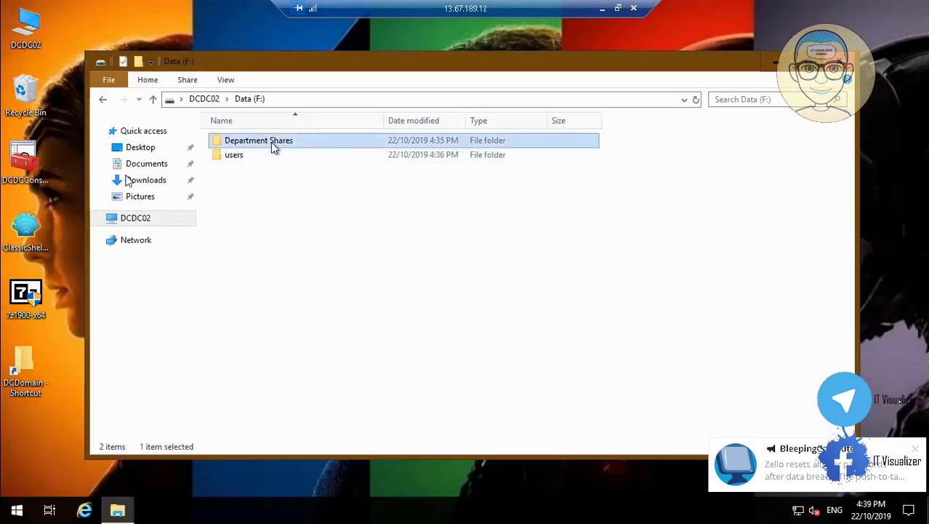
right_click(273, 146)
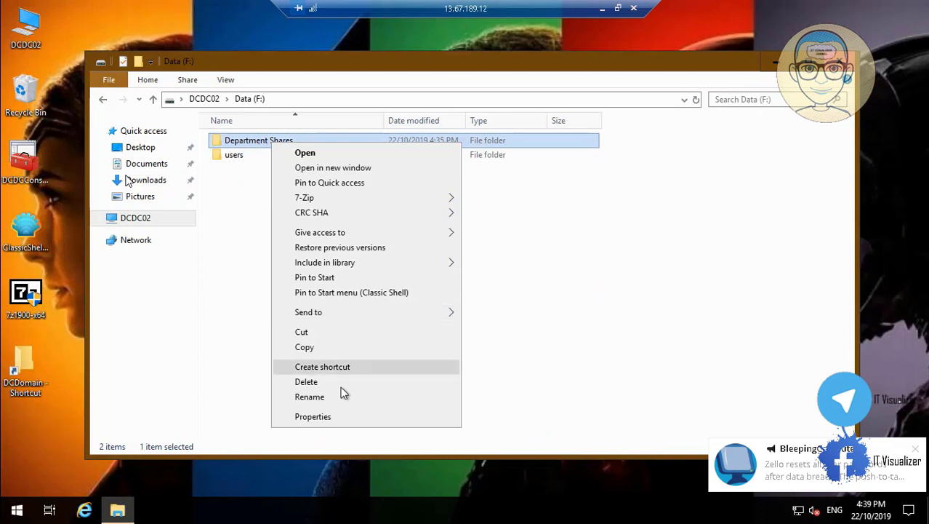
left_click(310, 396)
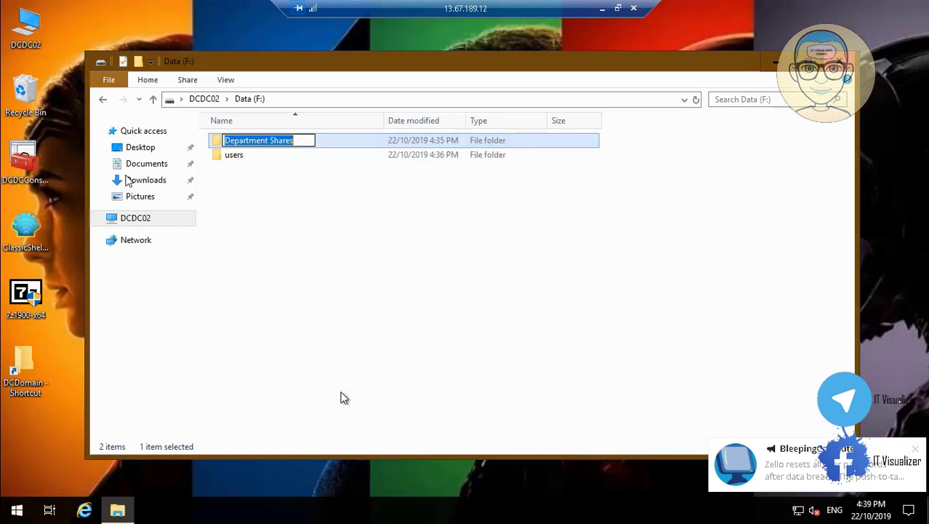
key("BackSpace")
type("DepartmentShares")
key("Return")
Start deleting the old DCDomain shortcut from the desktop
left_click(304, 320)
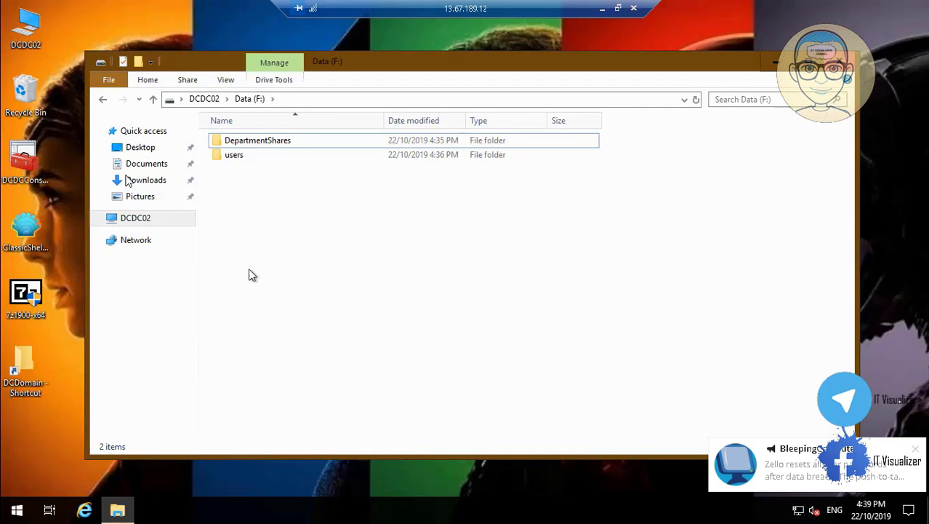
left_click(117, 509)
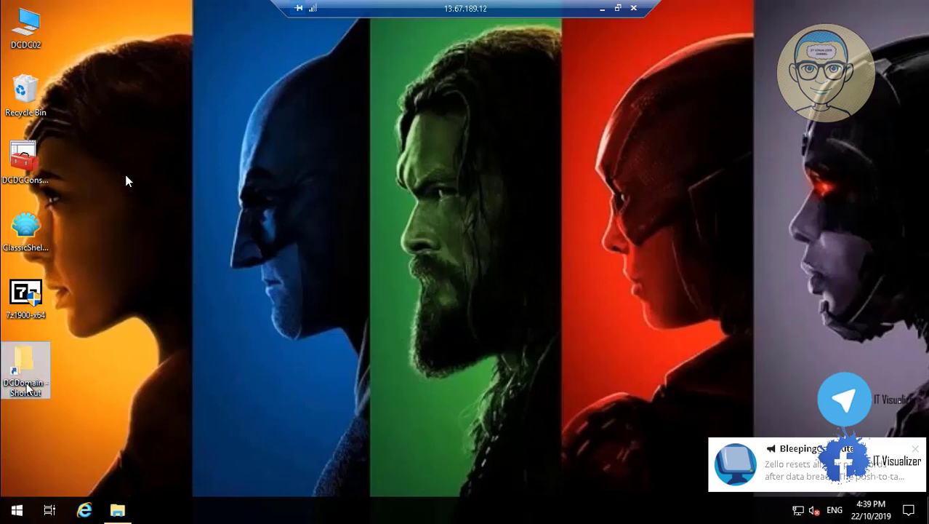
key("shift+Delete")
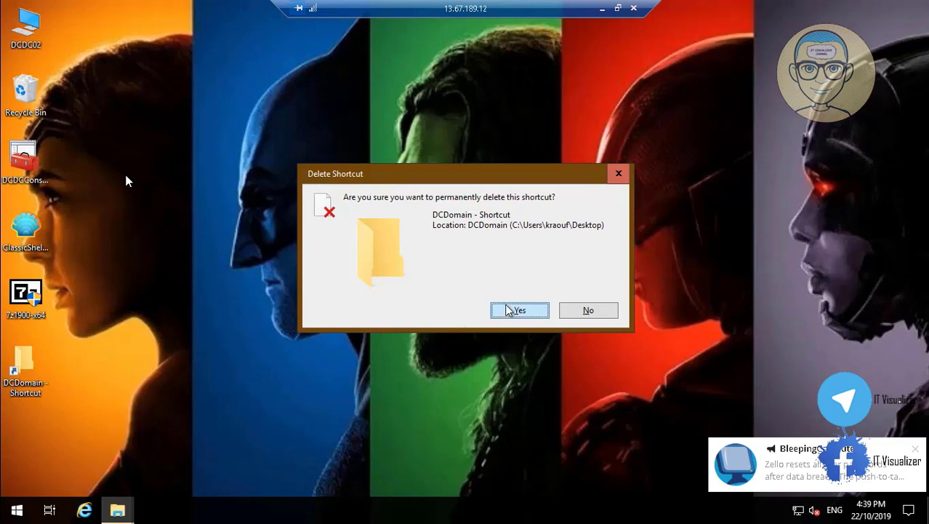
Confirm the shortcut deletion and browse \\dcdc01\c$ to the user's Desktop folder under Users
left_click(508, 311)
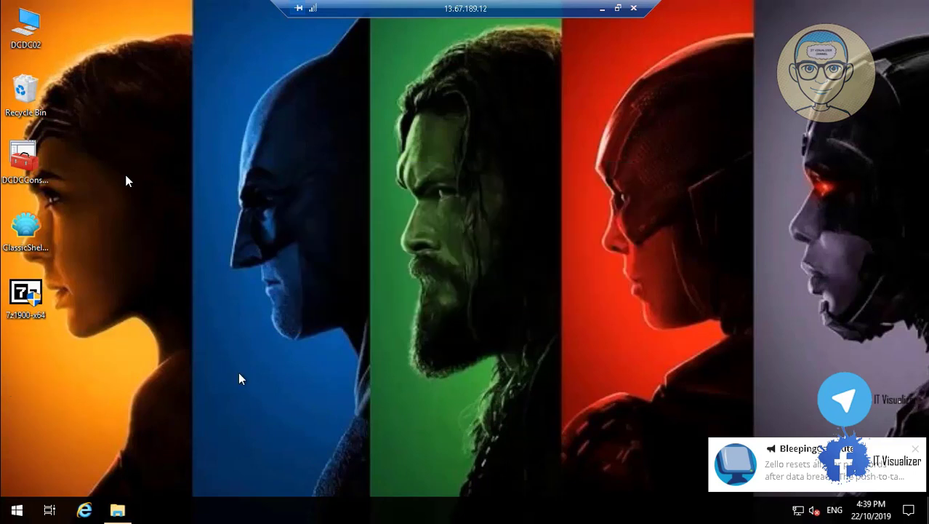
right_click(13, 512)
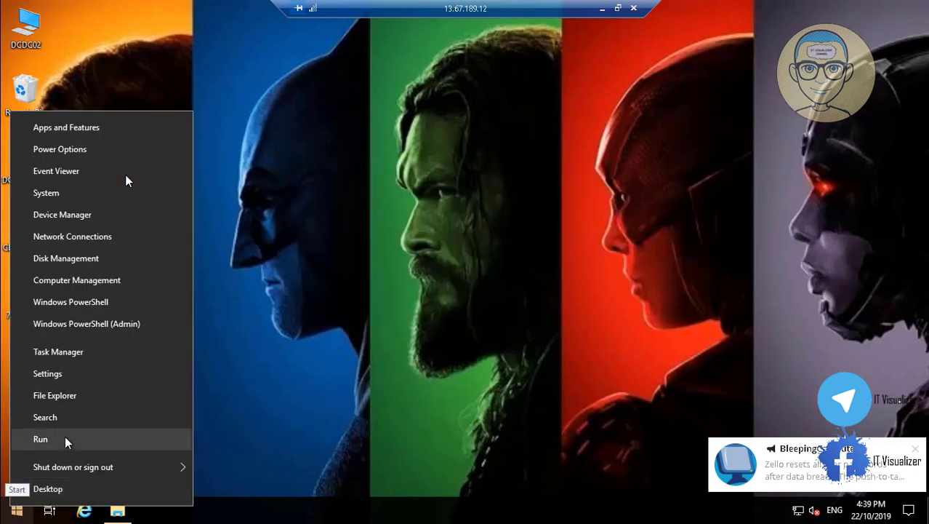
left_click(64, 440)
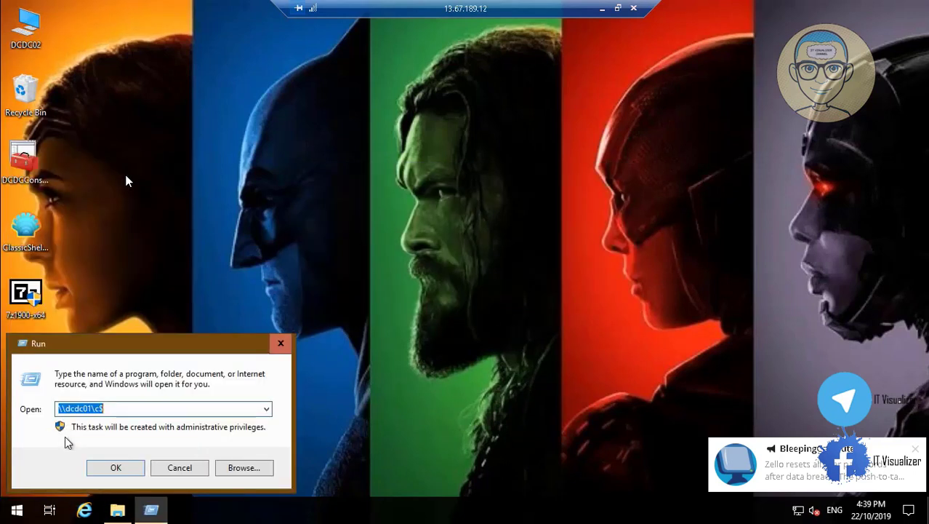
left_click(116, 468)
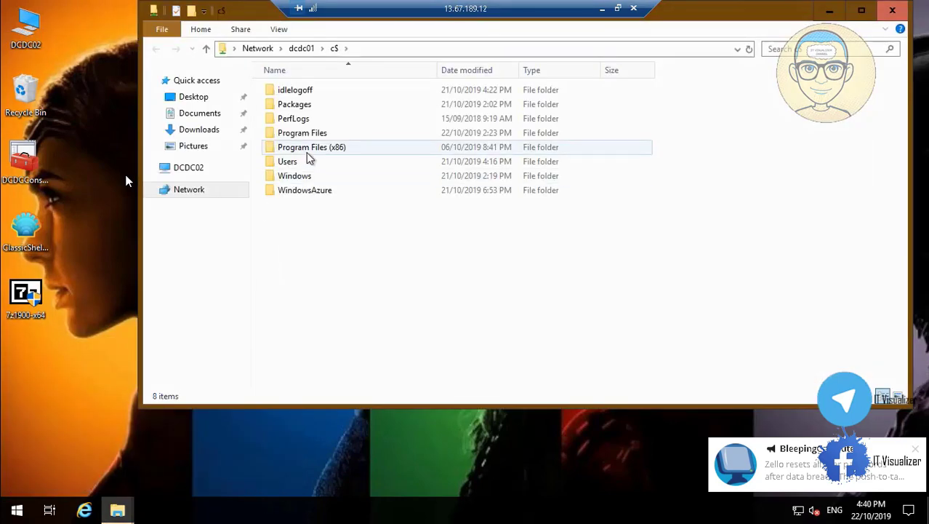
double_click(307, 161)
left_click(296, 95)
double_click(297, 94)
left_click(302, 121)
double_click(302, 120)
Copy the DCDomain folder and paste it as a shortcut on the DCDC02 desktop
right_click(299, 91)
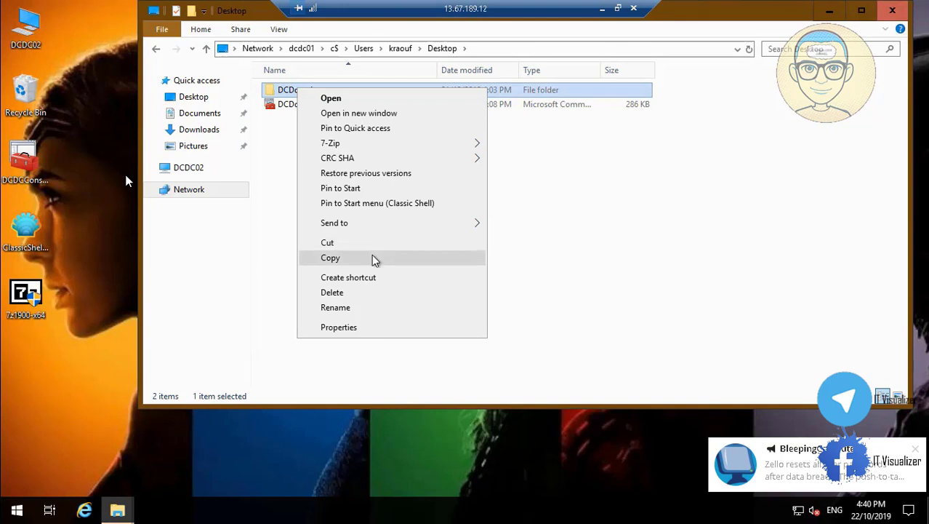
left_click(375, 259)
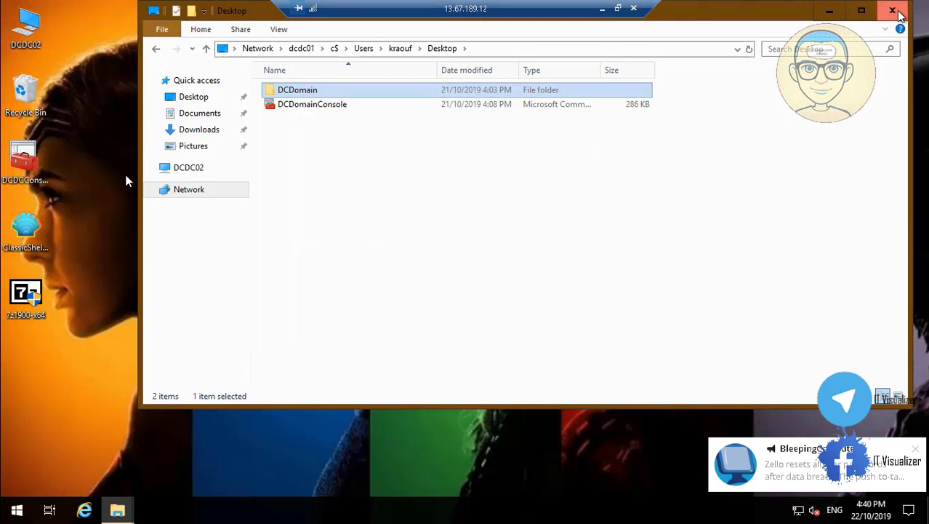
left_click(895, 11)
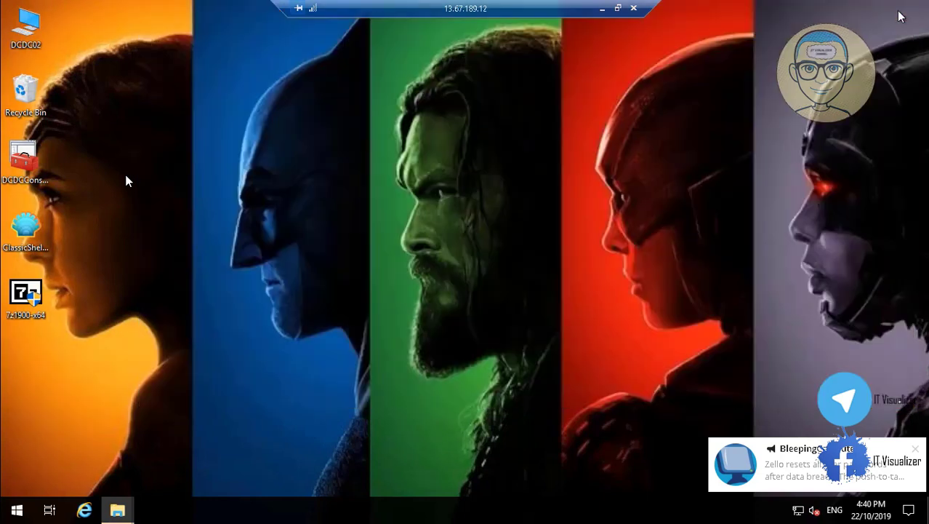
right_click(85, 367)
left_click(138, 285)
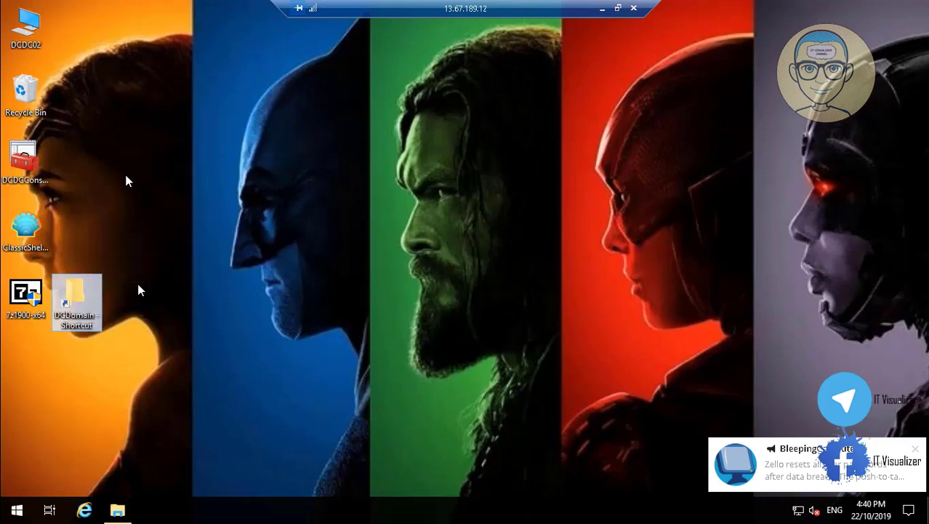
Open DCDomain through the new shortcut and check that Folders.txt lists HOD, IT, HR and GlobalShare
double_click(89, 300)
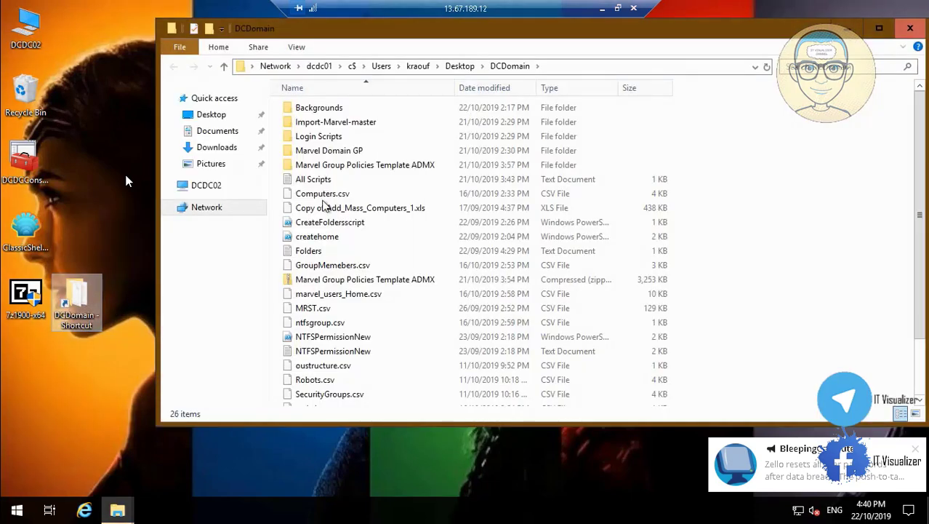
left_click(365, 151)
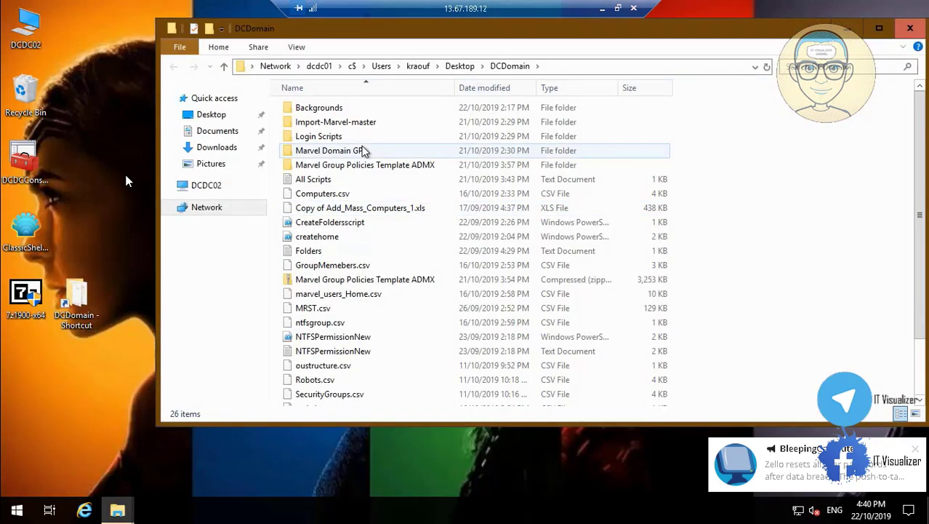
left_click(344, 228)
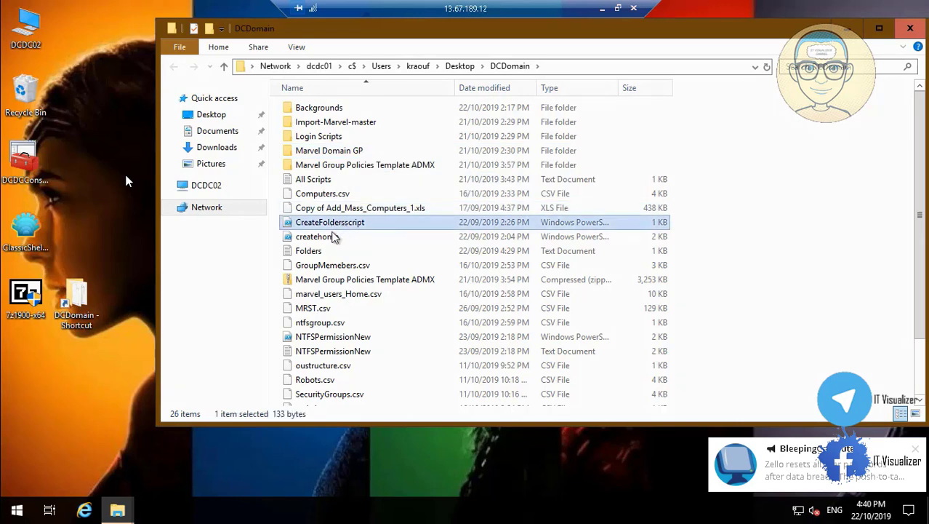
left_click(316, 251)
double_click(316, 251)
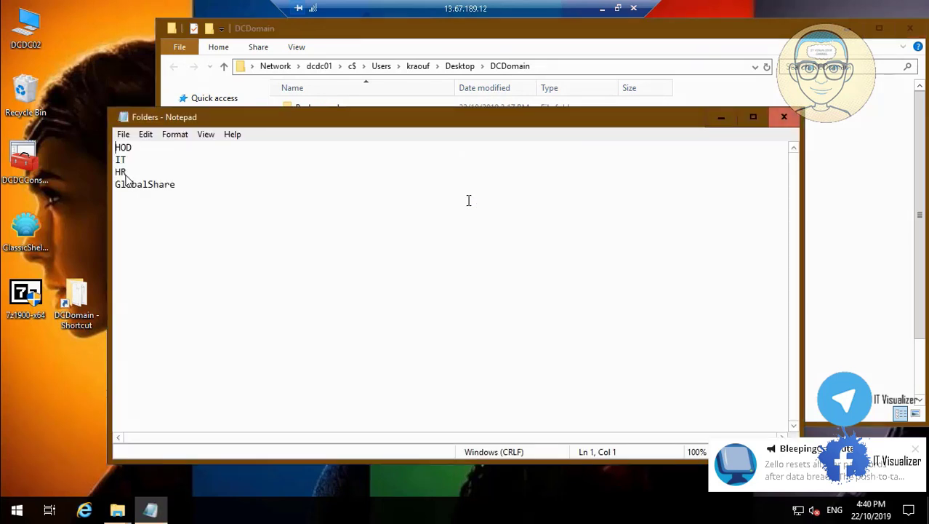
left_click(785, 118)
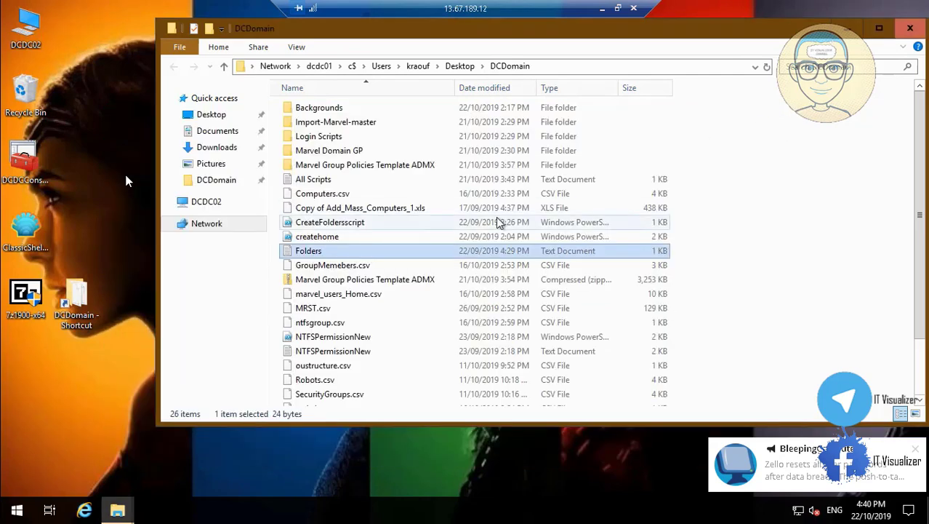
Open CreateFoldersscript for editing in PowerShell ISE
left_click(344, 227)
right_click(345, 231)
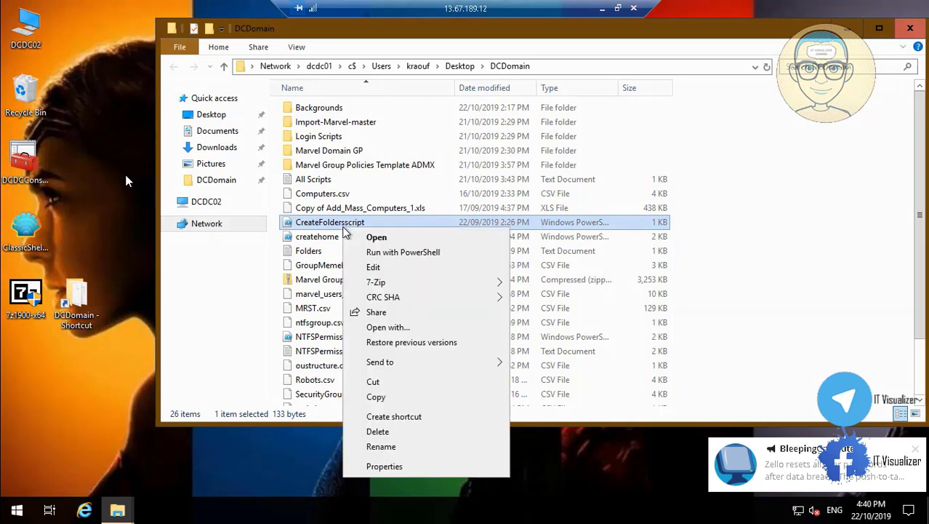
left_click(385, 268)
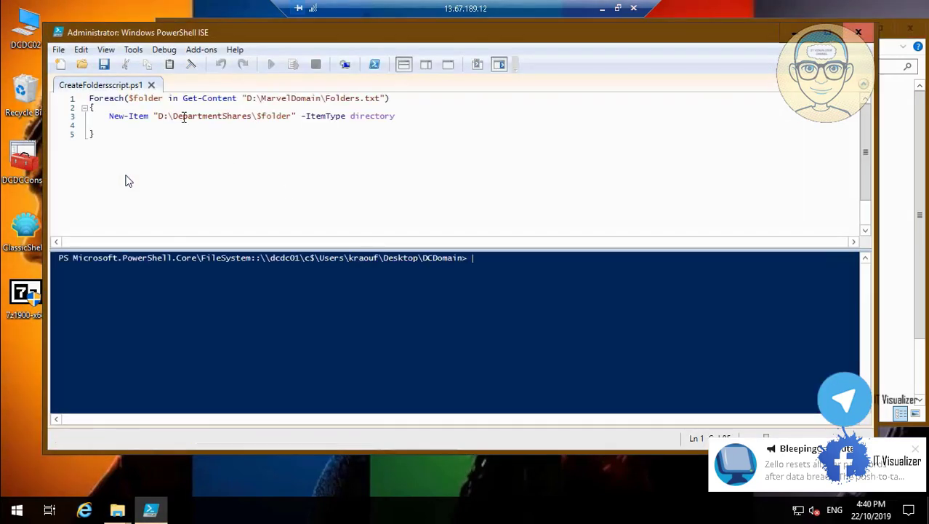
Change the drive letter on line 3 from D to F and save the script
left_click(162, 115)
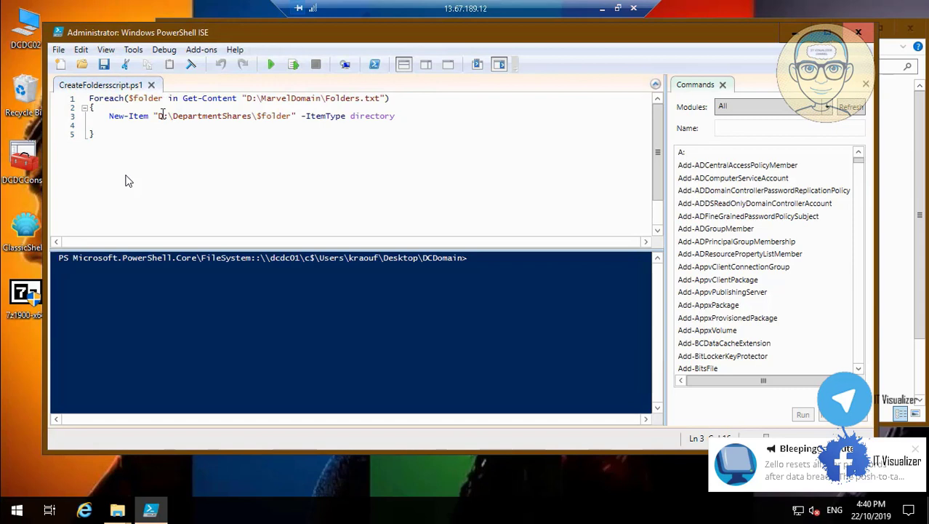
key("BackSpace")
type("F")
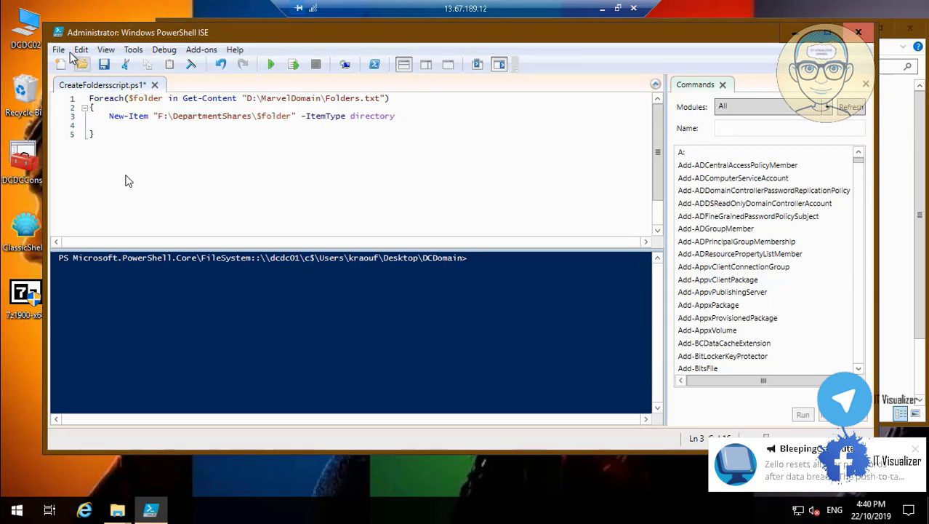
left_click(60, 50)
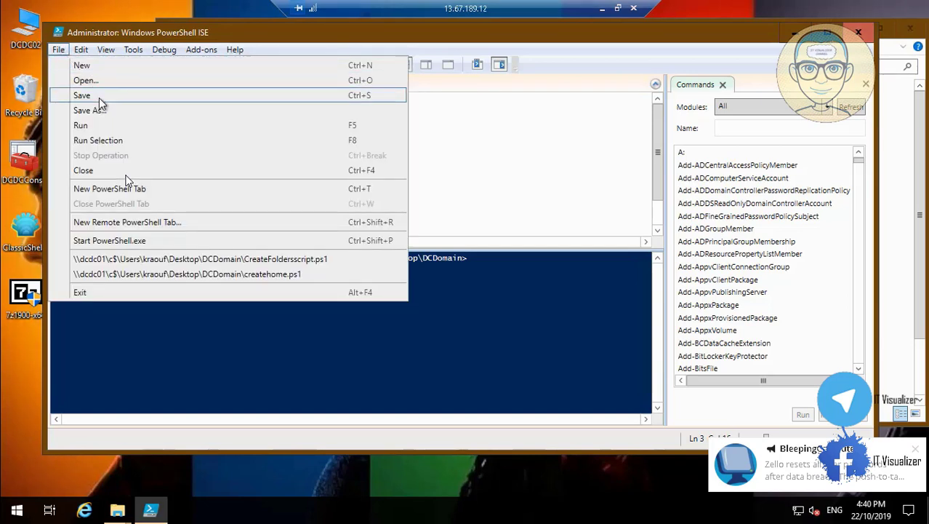
left_click(99, 94)
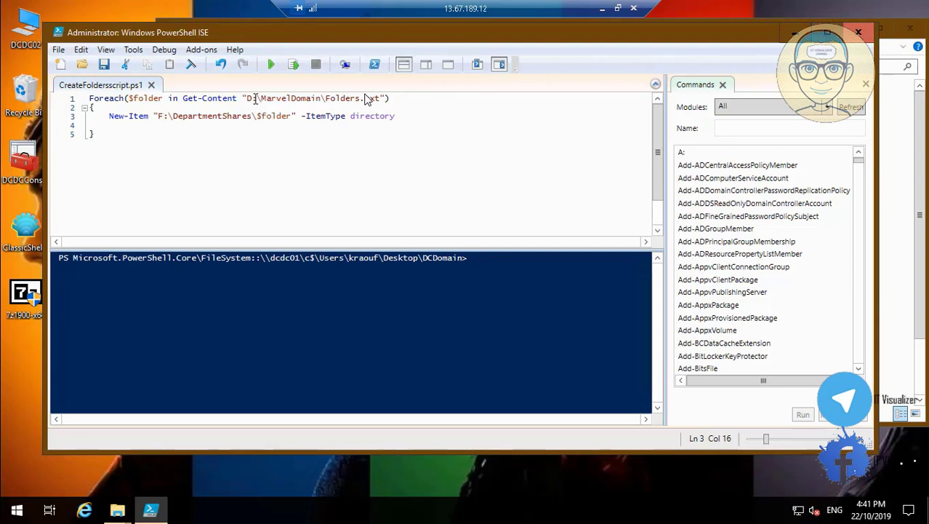
Change line 1's Folders.txt path from D: to F:, save, and close the editor
key("BackSpace")
type("F")
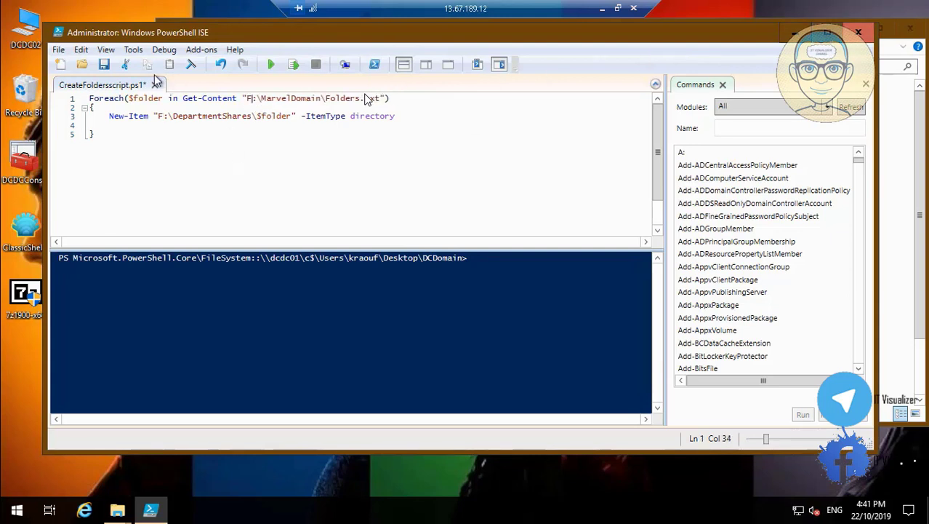
left_click(104, 64)
left_click(859, 32)
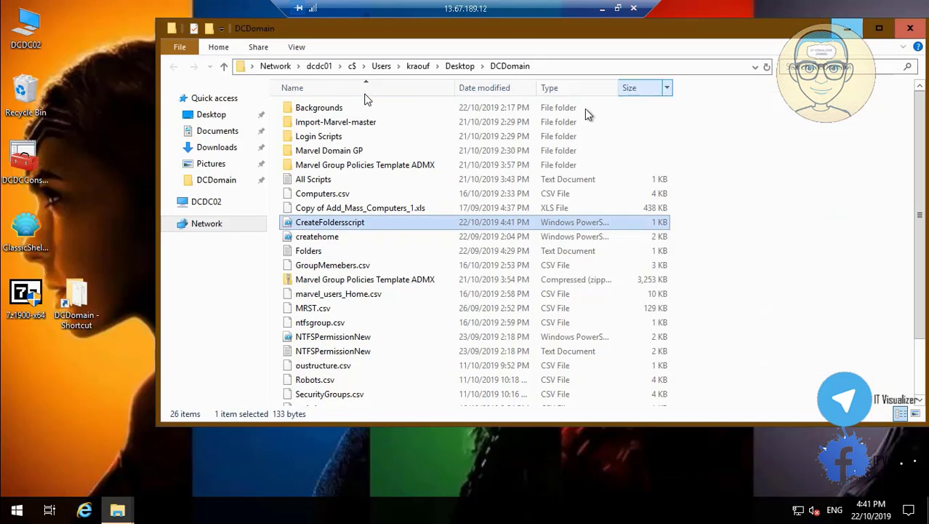
Copy all 21 DCDomain files, All Scripts through SMBSharesScript, then switch to DCDC02's drives
left_click(348, 181)
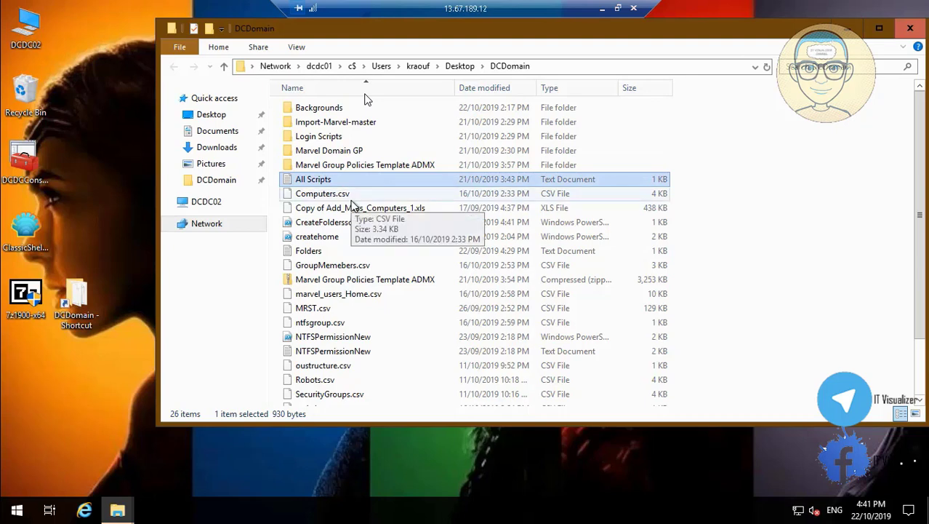
left_click(351, 200, "ctrl")
key("ctrl+shift+Down")
key("ctrl+shift+Down")
key("ctrl+shift+Down")
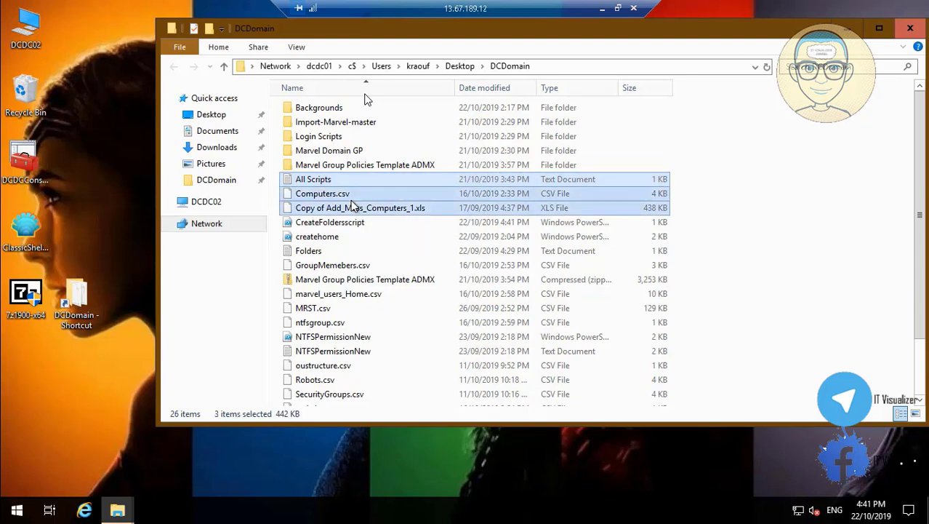
left_click(318, 181)
scroll(919, 389, "down", 2)
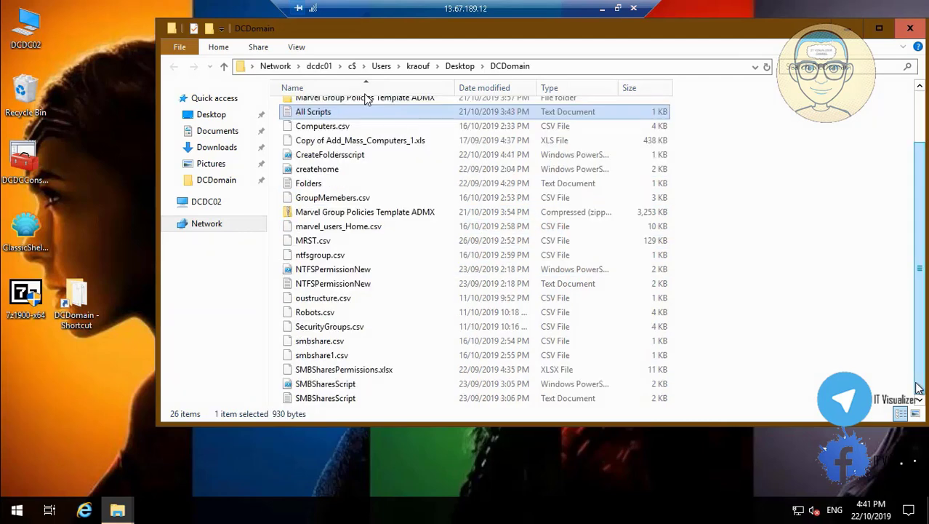
left_click(326, 398, "shift")
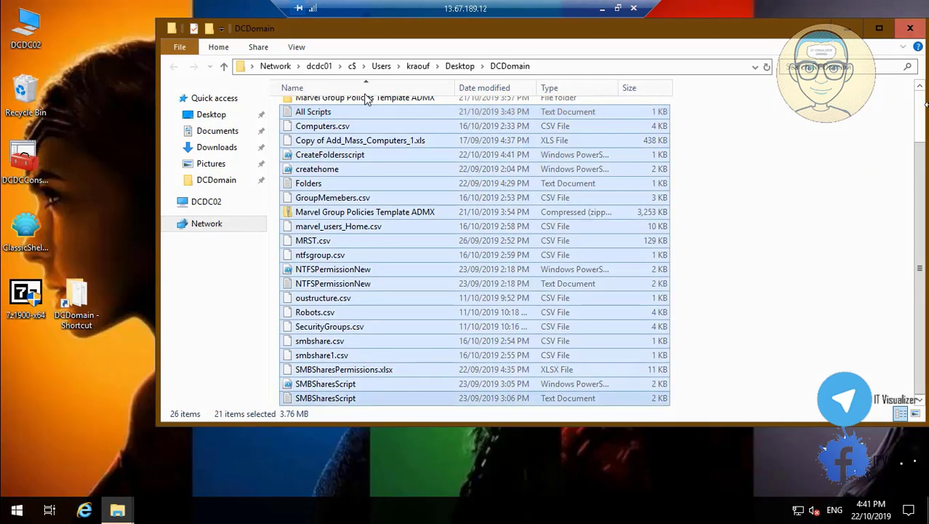
scroll(655, 153, "up", 2)
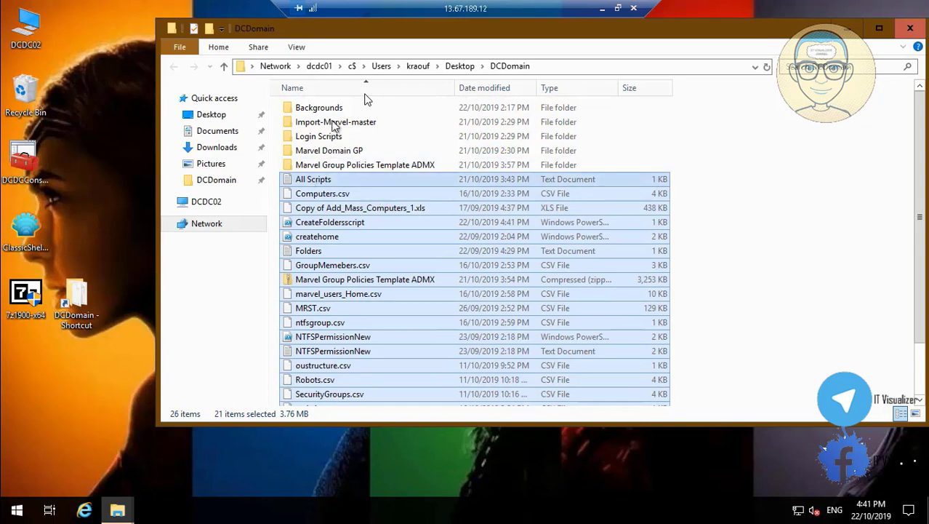
right_click(313, 181)
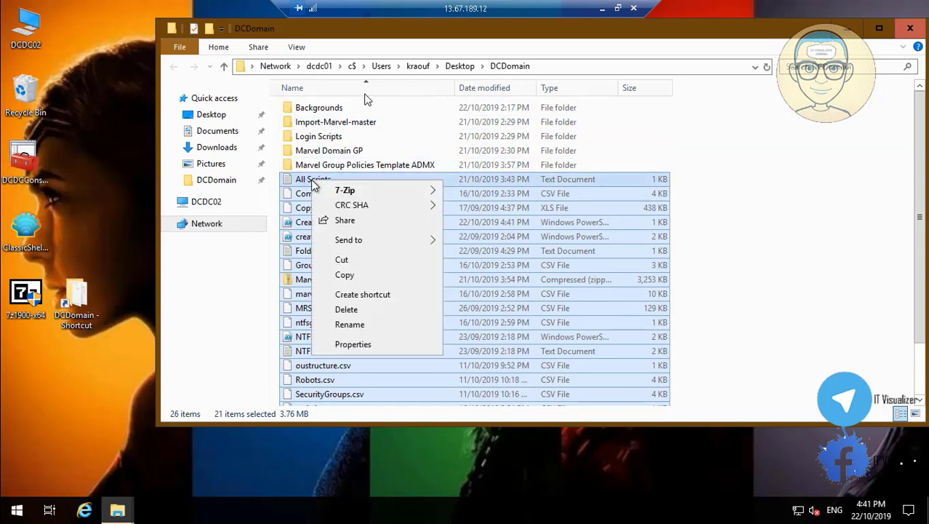
left_click(356, 275)
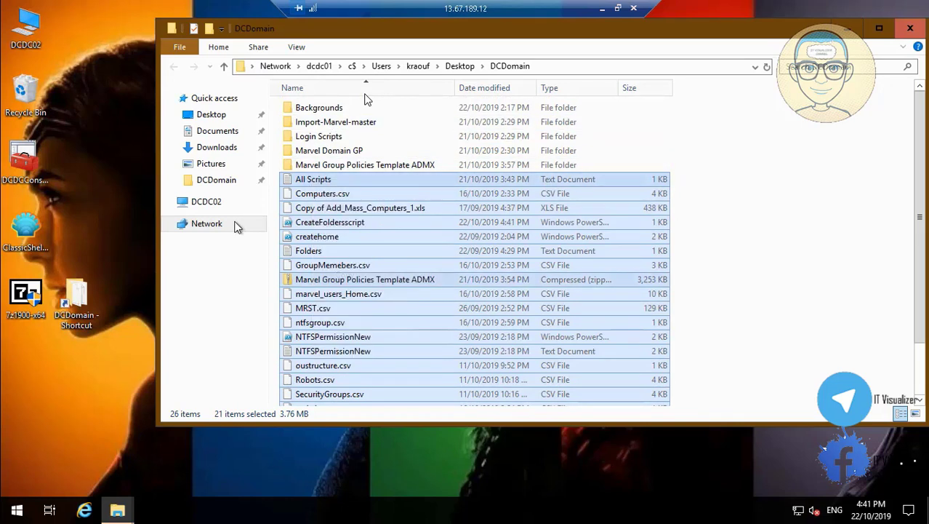
left_click(222, 202)
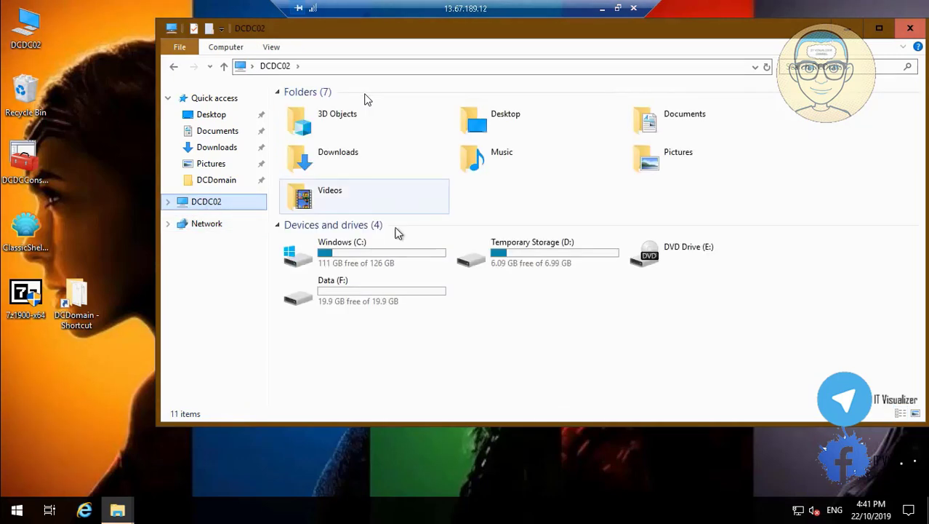
Create a new folder named Scripts on the Data (F:) drive
left_click(384, 298)
double_click(384, 299)
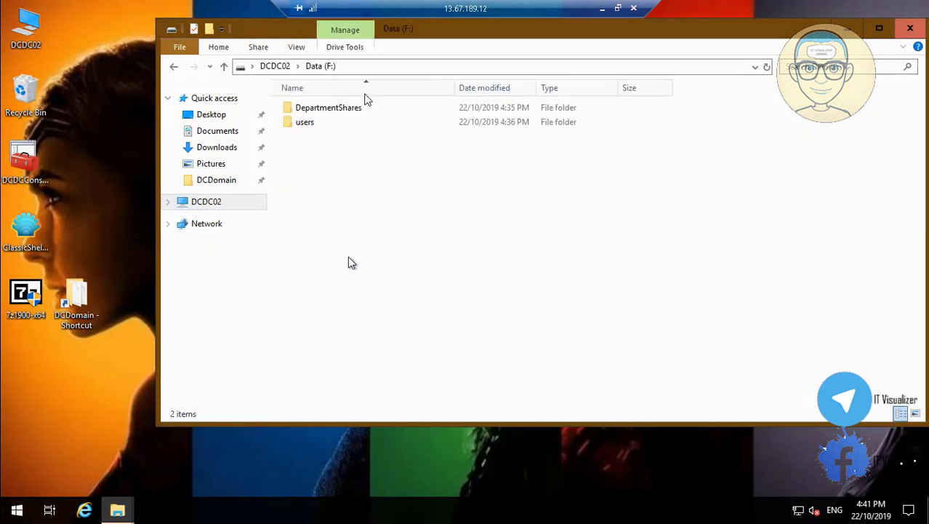
right_click(310, 208)
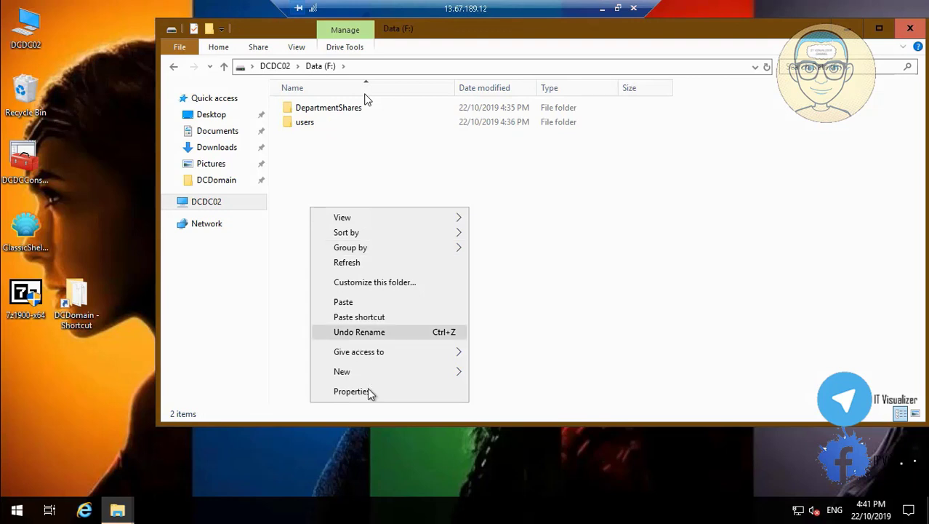
mouse_move(388, 371)
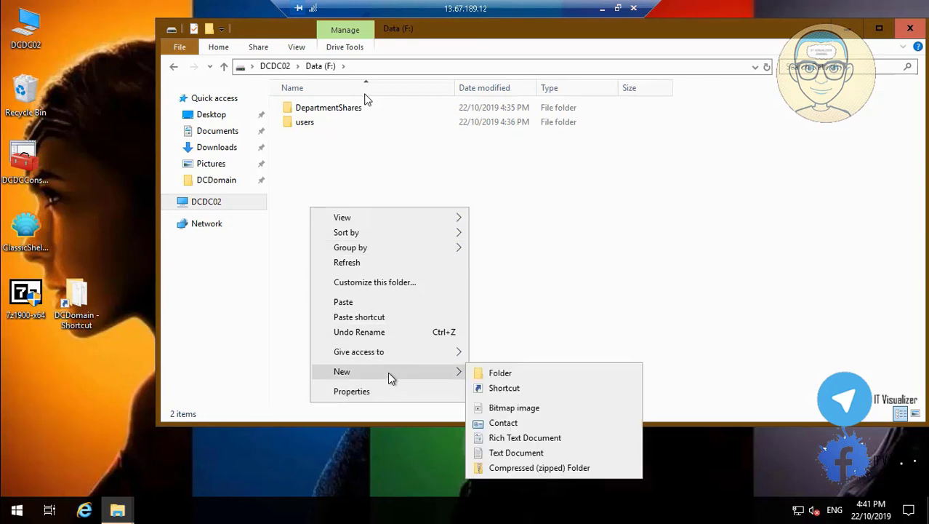
left_click(500, 374)
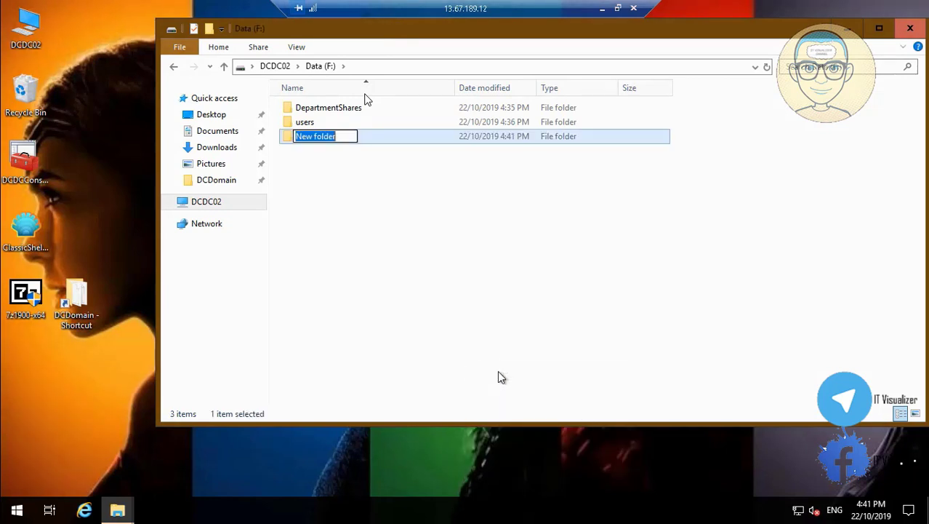
key("BackSpace")
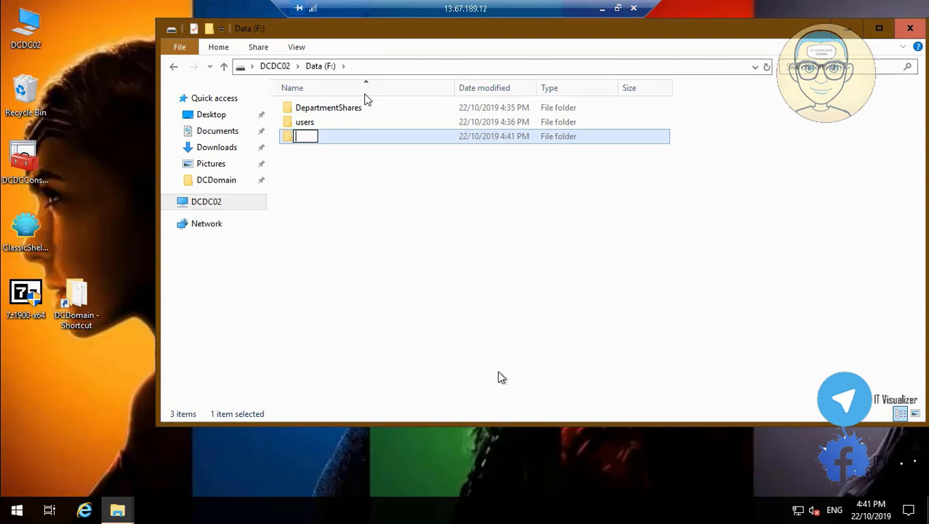
type("Scripts")
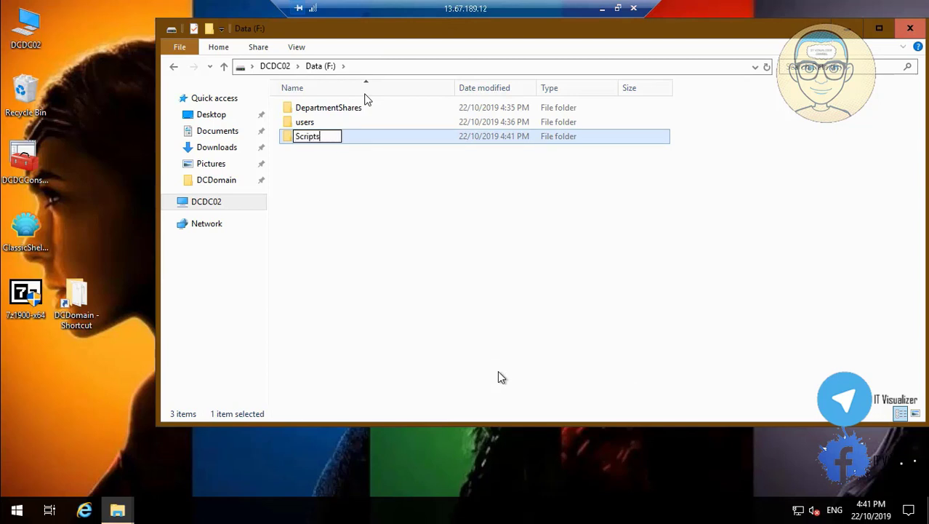
left_click(412, 330)
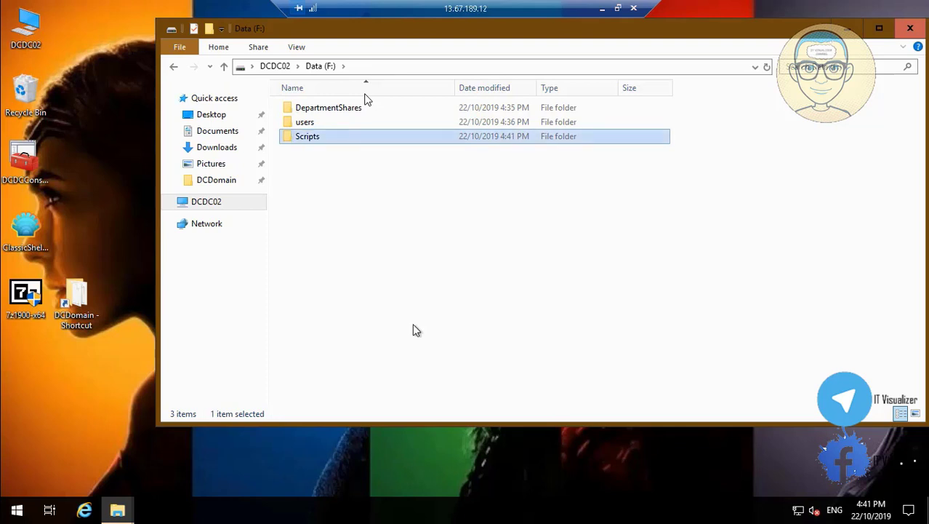
Paste the 21 copied files into F:\Scripts
double_click(315, 142)
right_click(313, 145)
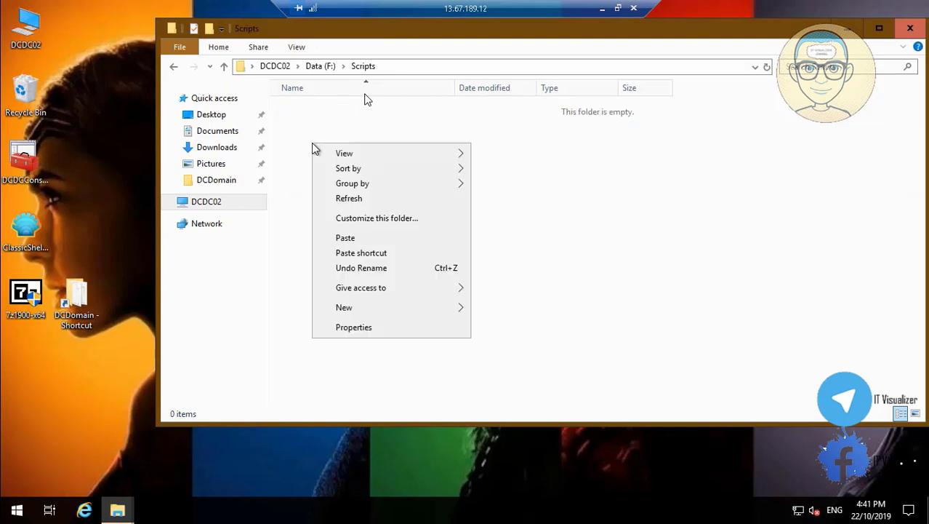
left_click(371, 240)
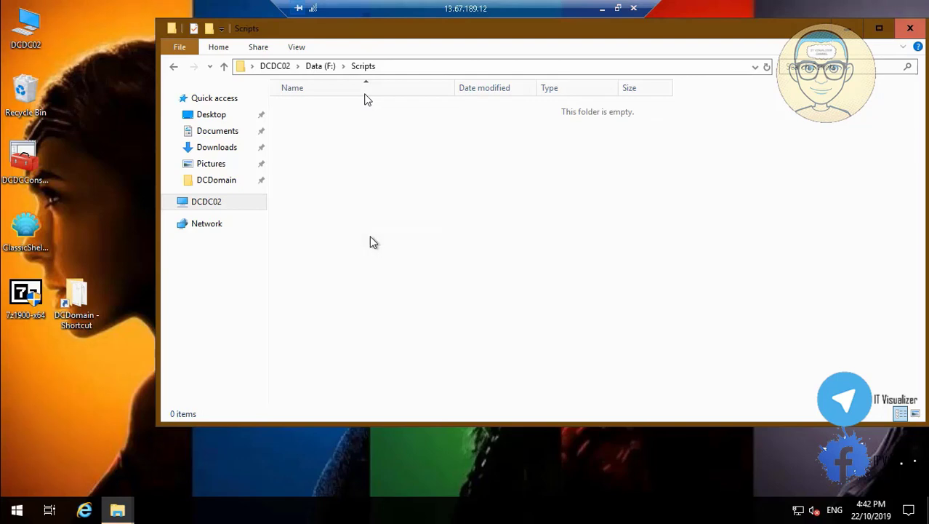
left_click(747, 167)
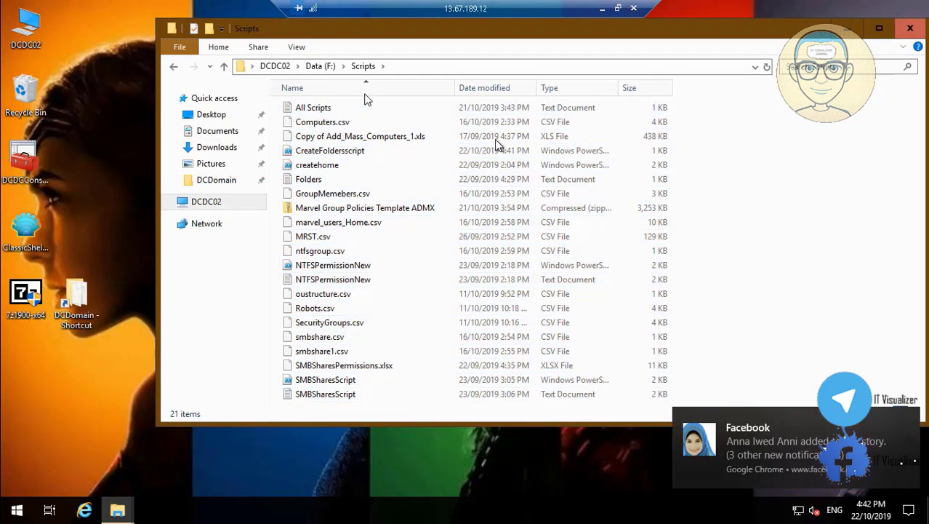
left_click(908, 421)
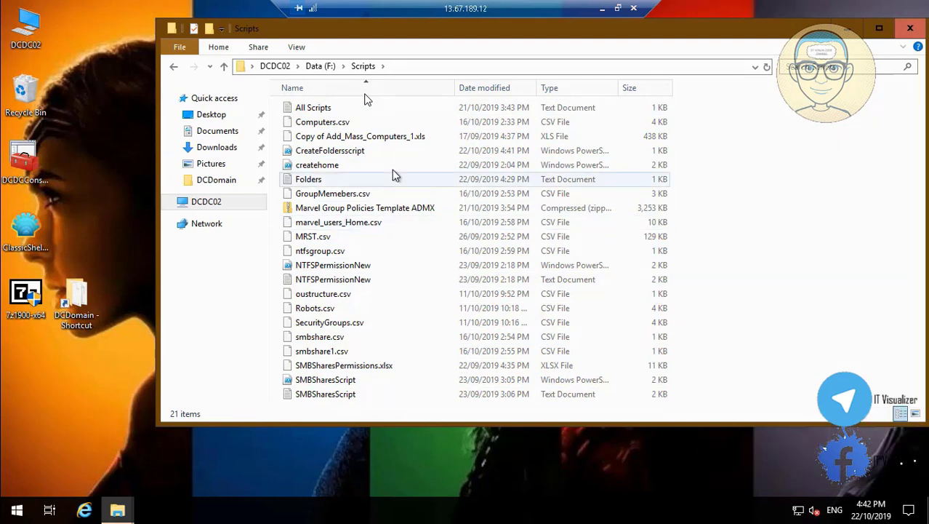
Open CreateFoldersscript from F:\Scripts for editing in PowerShell ISE
left_click(350, 155)
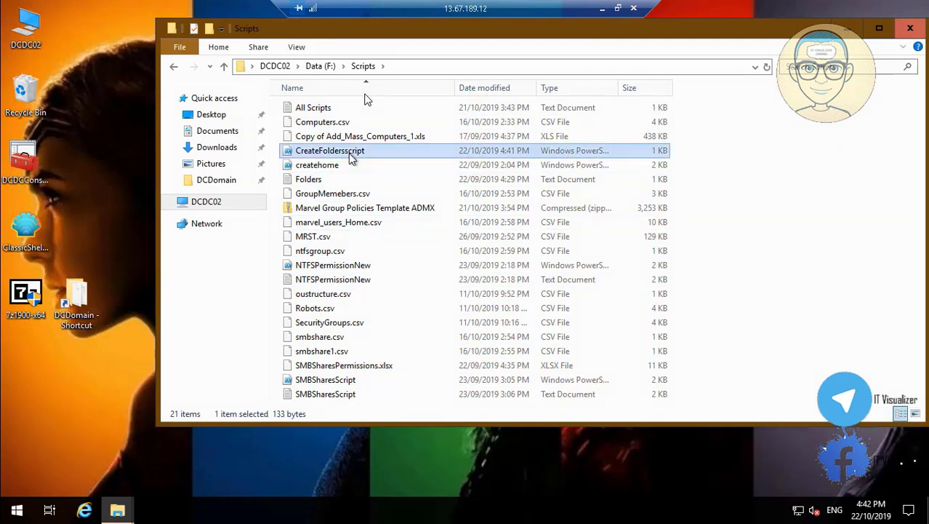
right_click(351, 160)
left_click(399, 195)
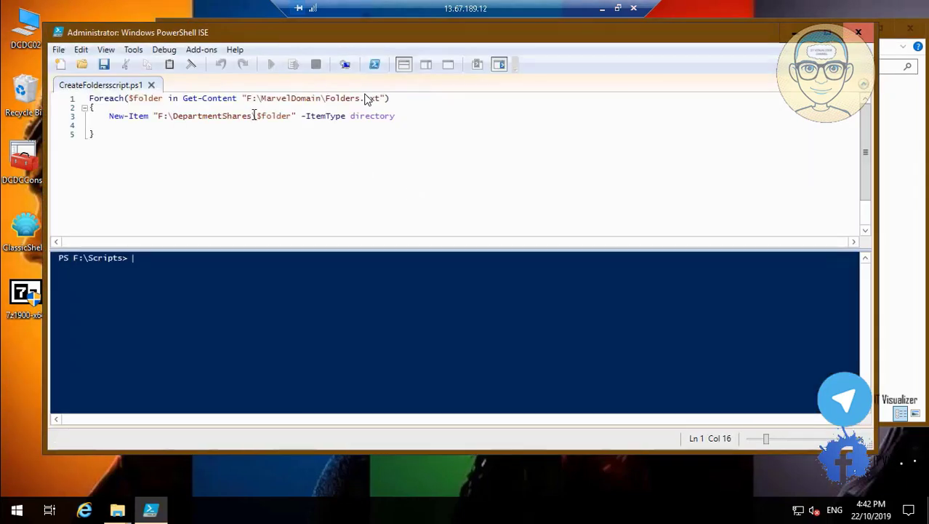
Replace MarvelDomain with Scripts in line 1 so the path reads F:\Scripts\Folders.txt, then save
left_click(321, 98)
key("BackSpace")
key("BackSpace")
key("BackSpace")
key("BackSpace")
key("BackSpace")
key("BackSpace")
key("BackSpace")
key("BackSpace")
key("BackSpace")
key("BackSpace")
key("BackSpace")
key("BackSpace")
type("Scripts")
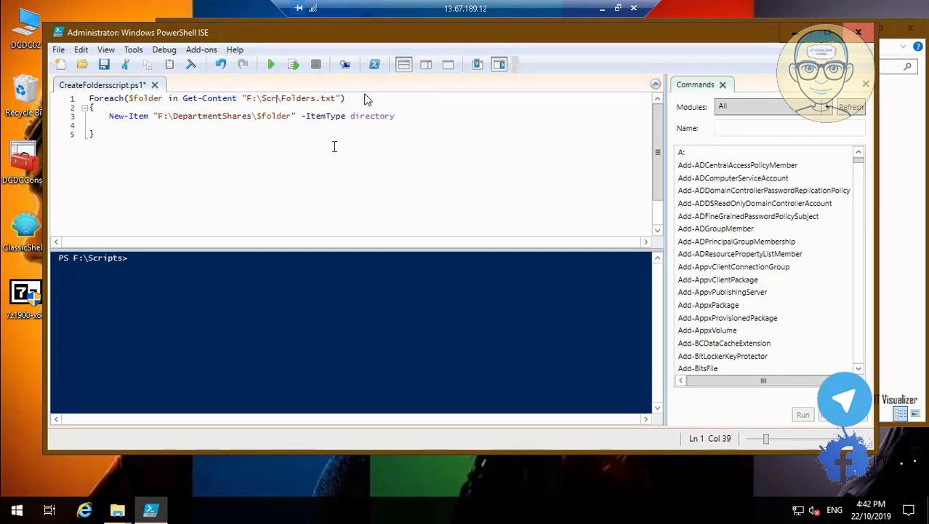
left_click(106, 65)
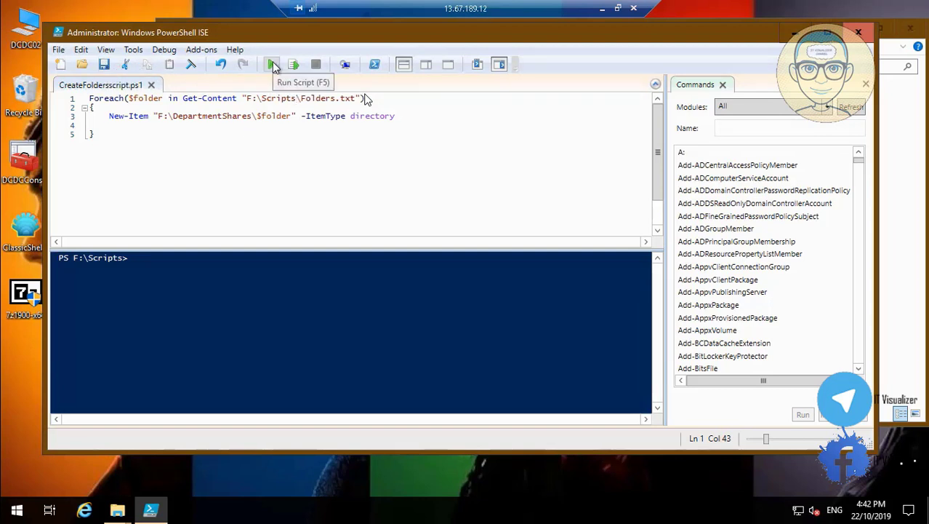
Run the script to create the department folders and close PowerShell ISE
left_click(272, 65)
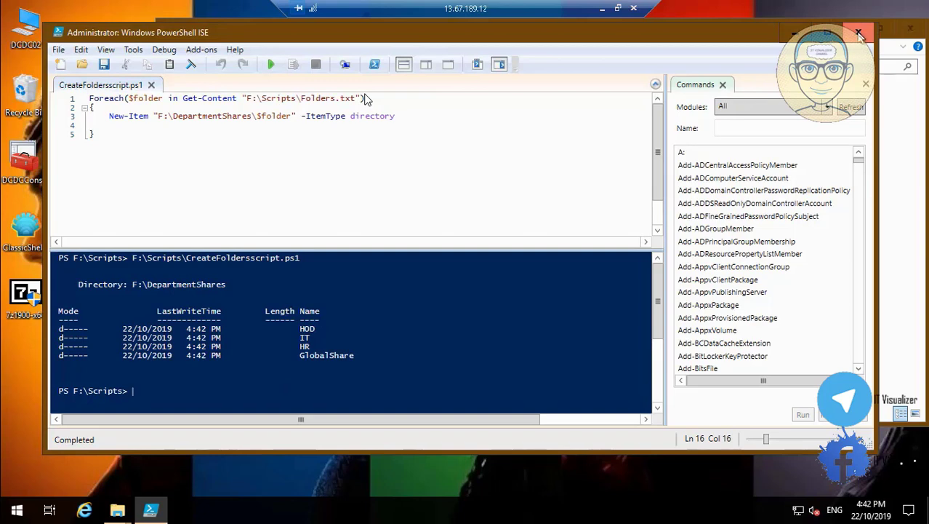
left_click(859, 32)
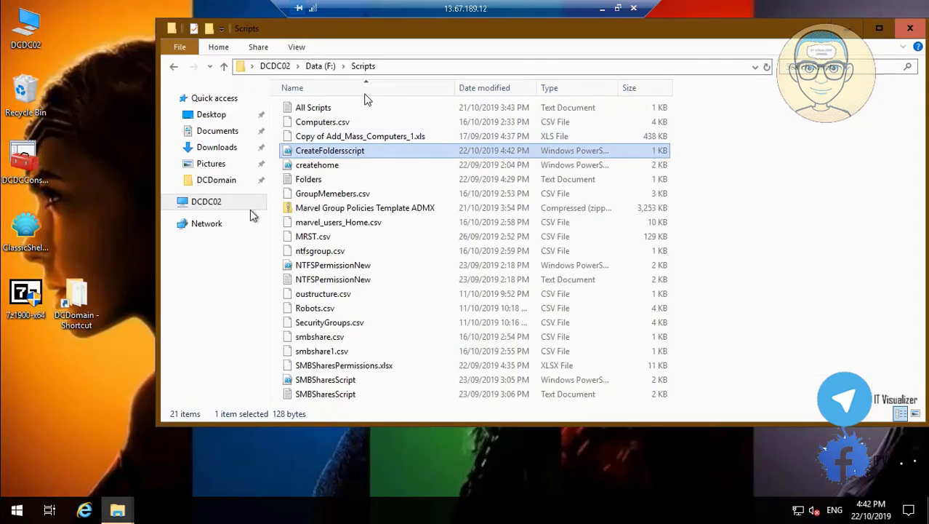
left_click(216, 207)
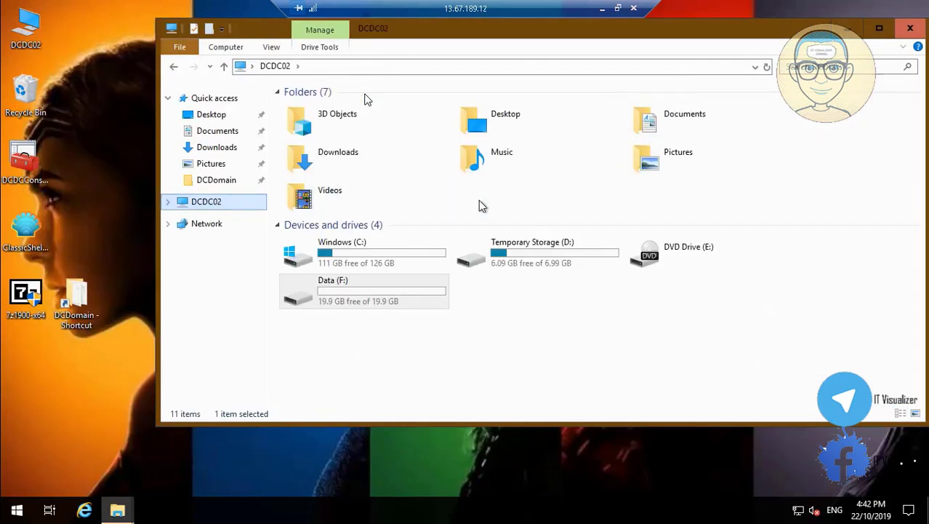
Check HOD, IT, HR and GlobalShare in F:\DepartmentShares, then open F:\Scripts
double_click(392, 295)
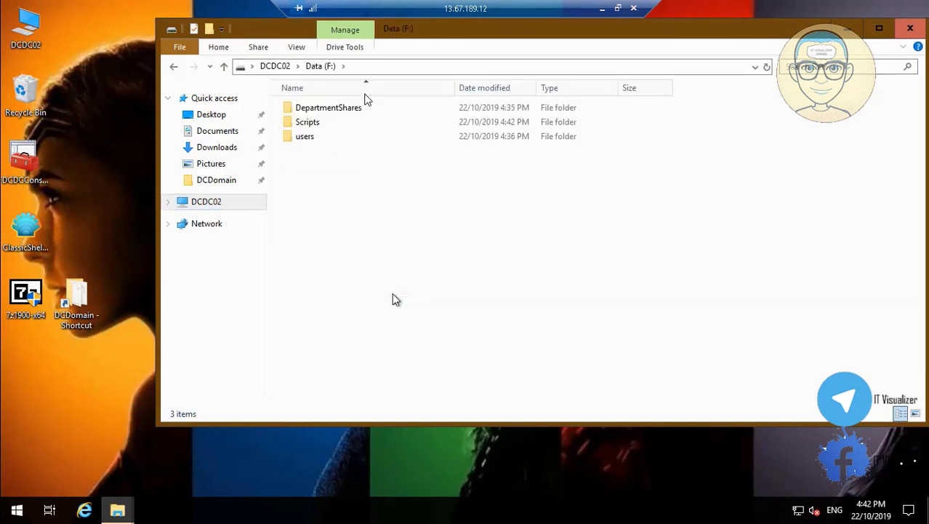
double_click(335, 107)
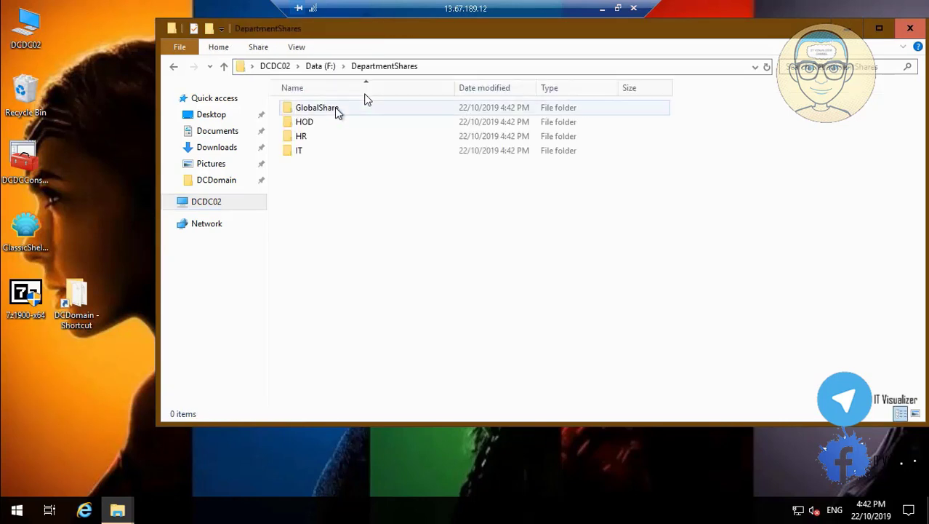
left_click(324, 66)
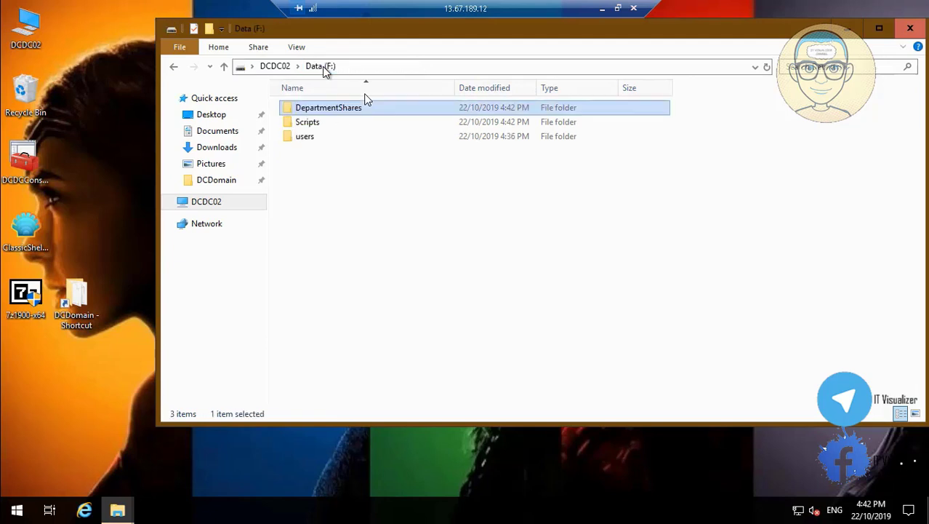
double_click(313, 125)
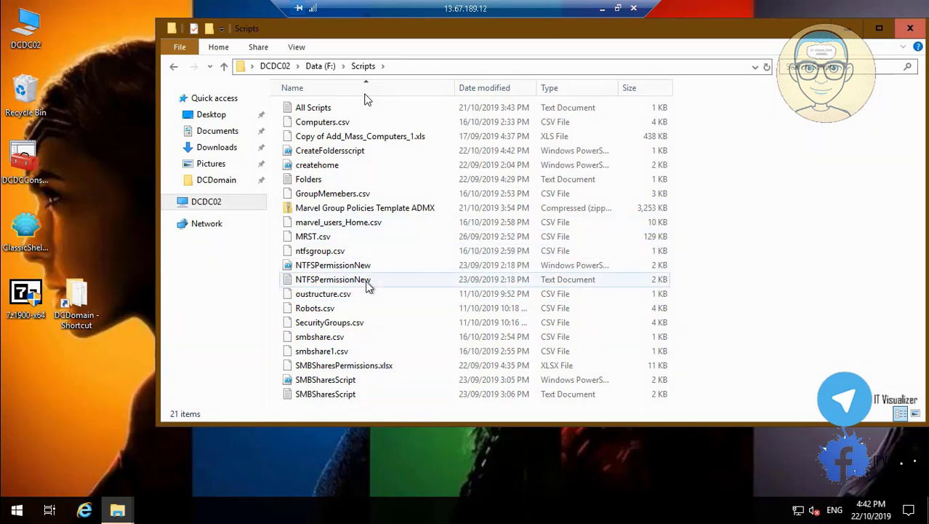
Open SMBSharesScript for editing in PowerShell ISE
left_click(347, 382)
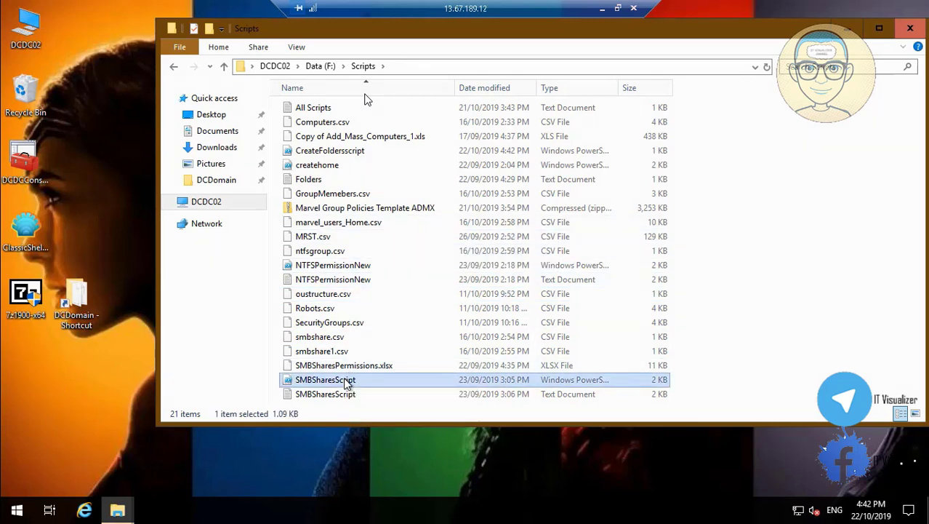
right_click(347, 384)
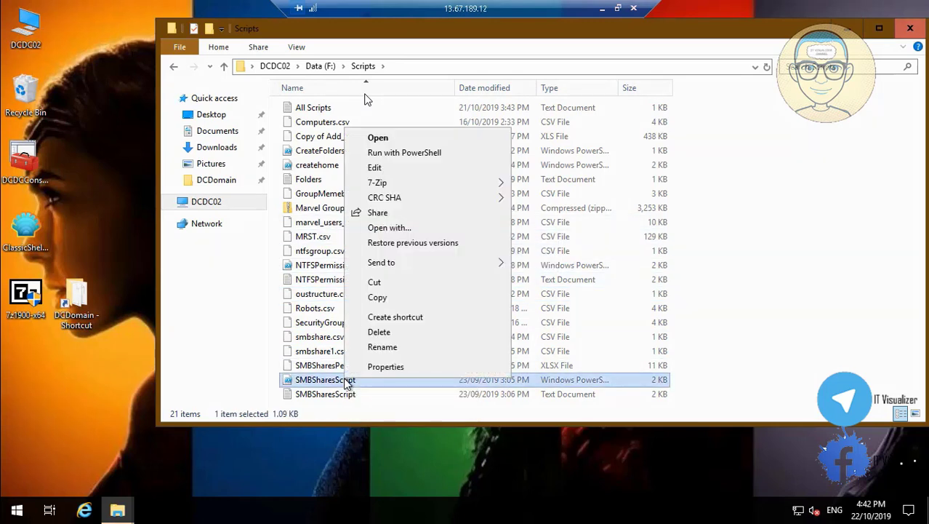
left_click(420, 170)
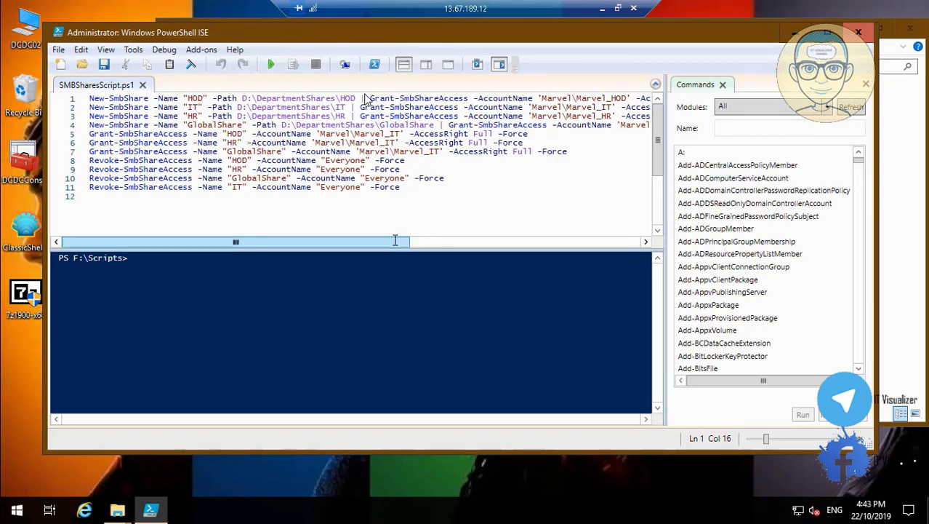
Change the -Path drive from D: to F: in the four New-SmbShare lines
double_click(247, 98)
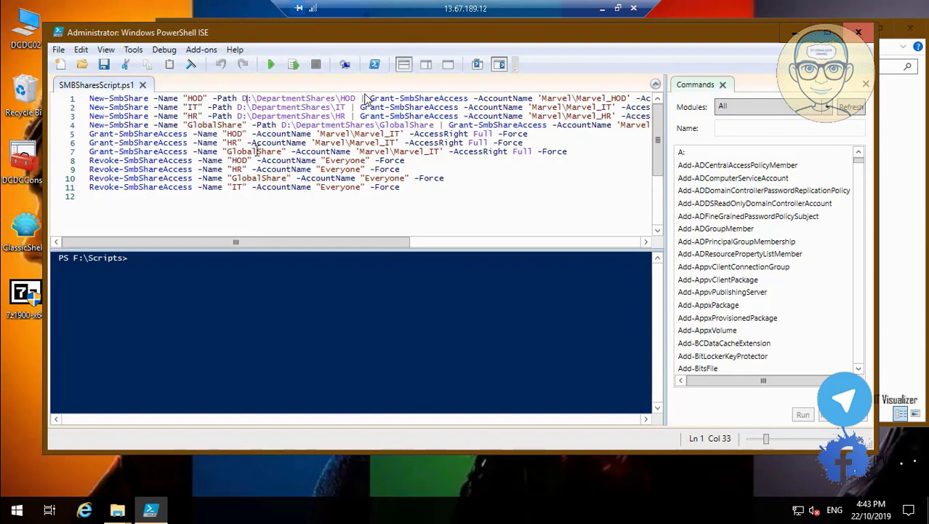
type("F")
type("F")
key("Down")
type("F")
left_click(283, 125)
key("BackSpace")
type("F")
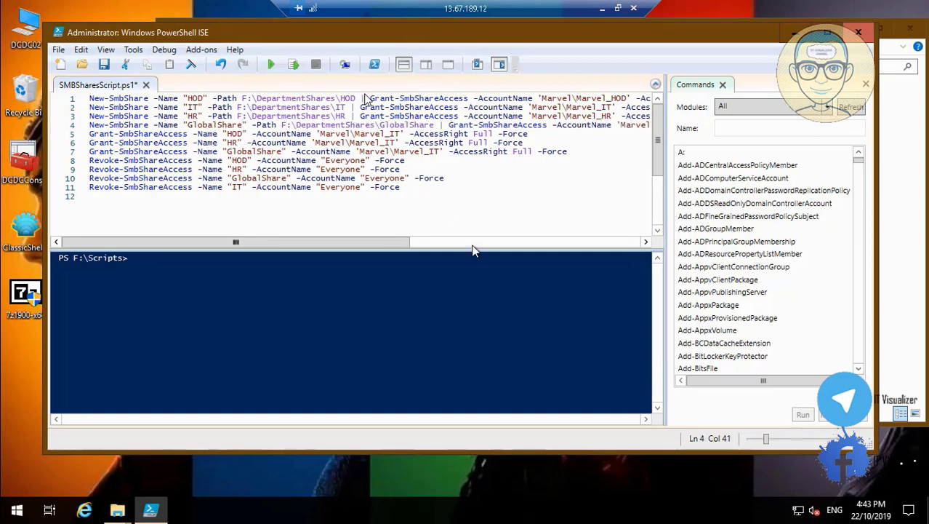
left_click(479, 243)
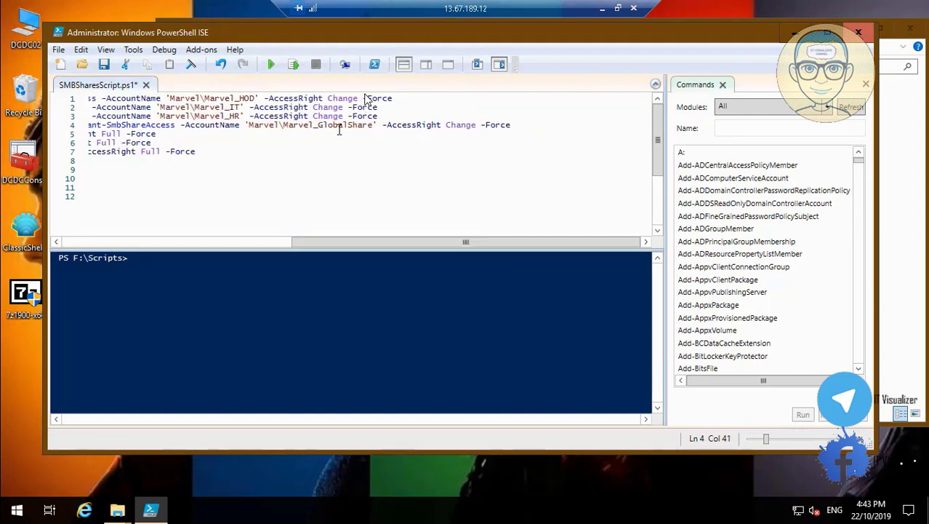
Change line 1's share account from the Marvel group to DCDM\DC_HOD
left_click(201, 98)
key("BackSpace")
key("BackSpace")
key("BackSpace")
key("BackSpace")
key("BackSpace")
key("BackSpace")
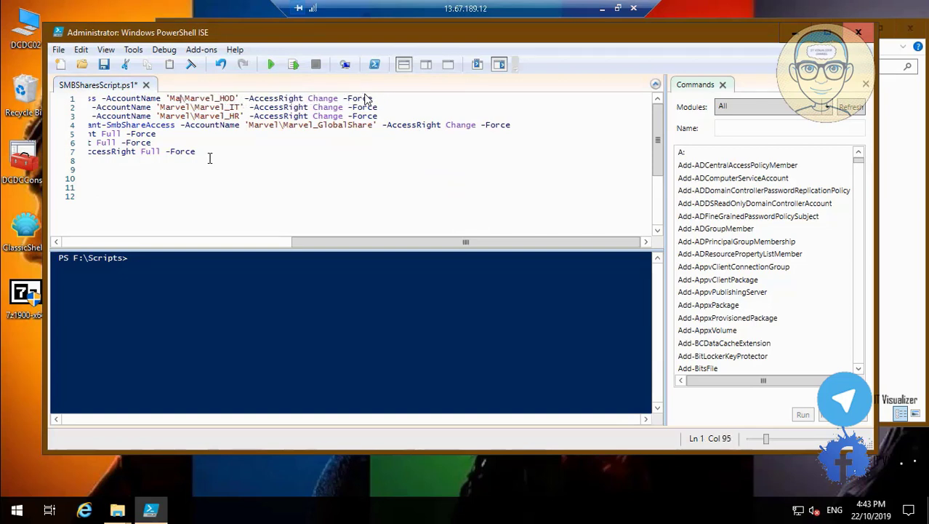
type("DCDCM")
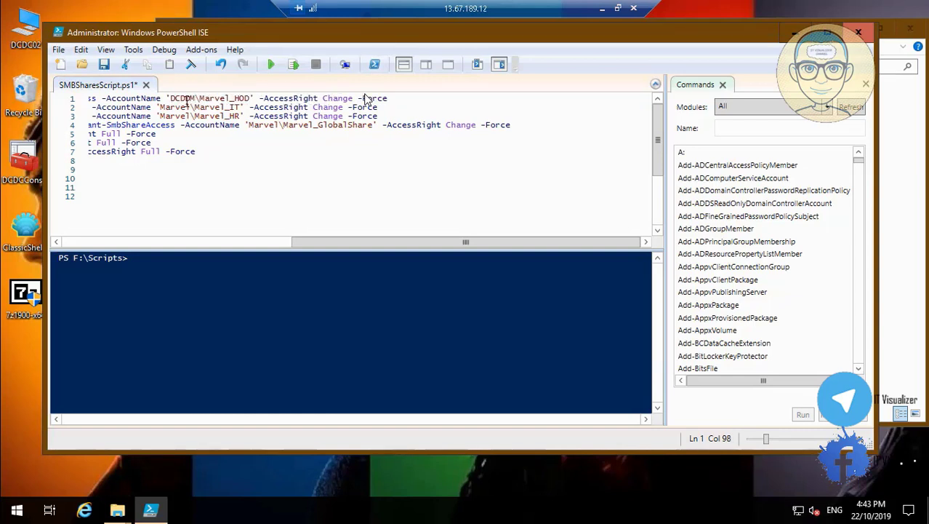
key("BackSpace")
key("BackSpace")
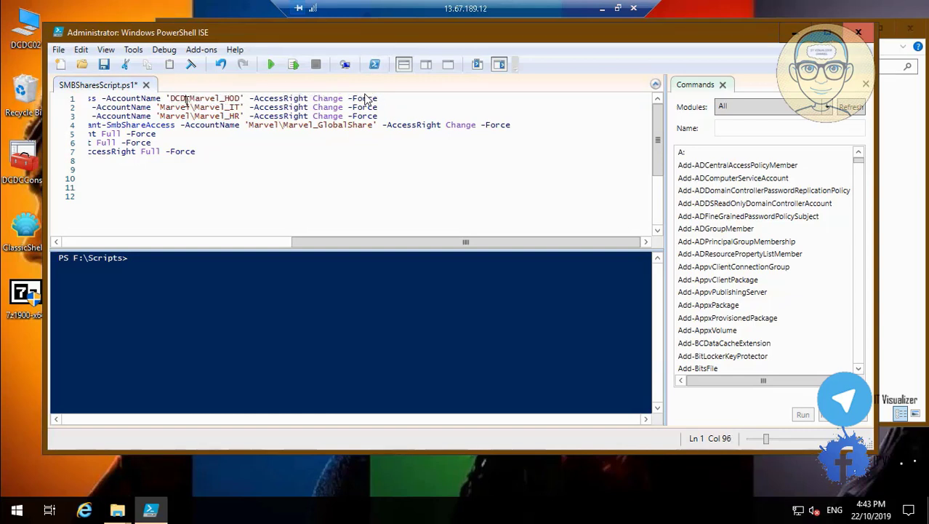
type("M")
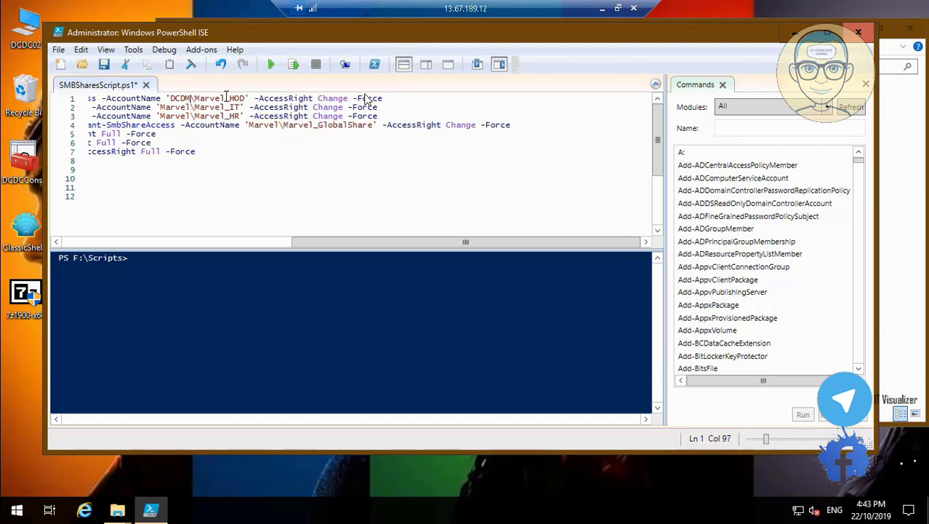
left_click(225, 98)
key("BackSpace")
key("BackSpace")
key("BackSpace")
key("BackSpace")
key("BackSpace")
key("BackSpace")
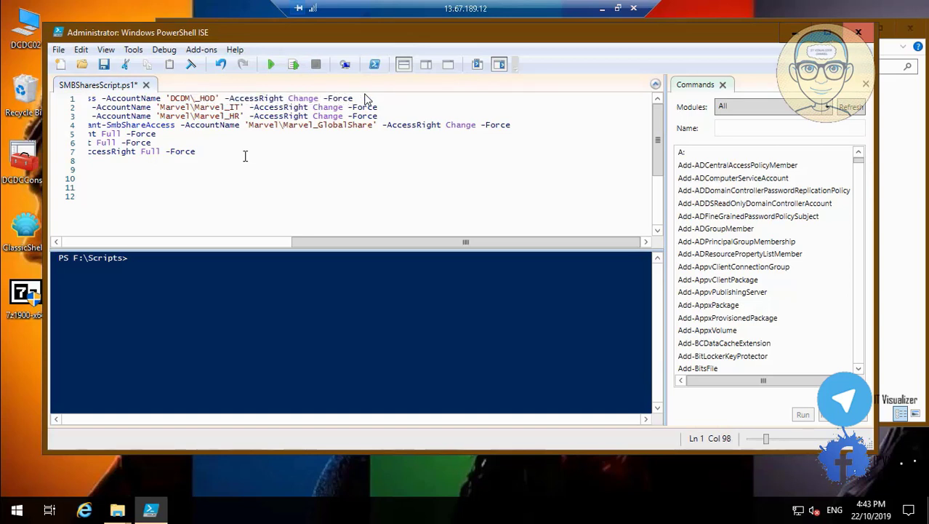
type("D")
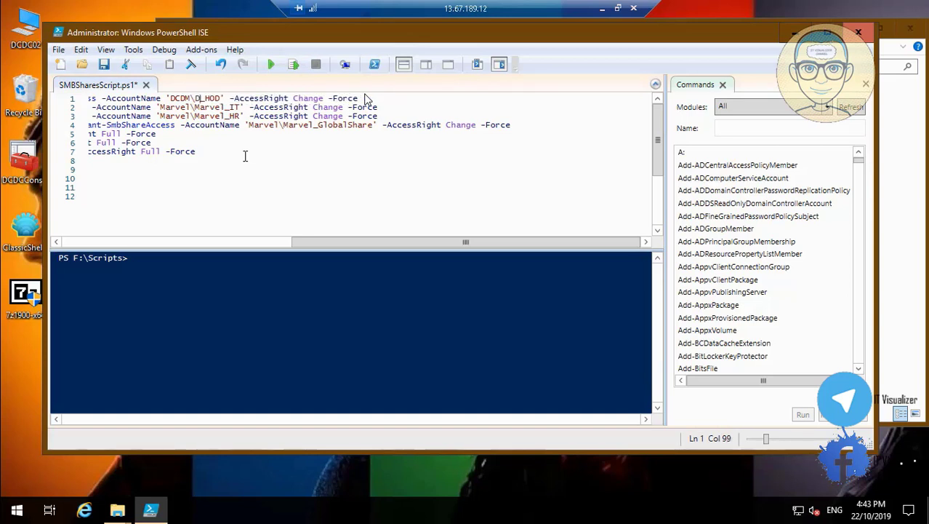
type("C")
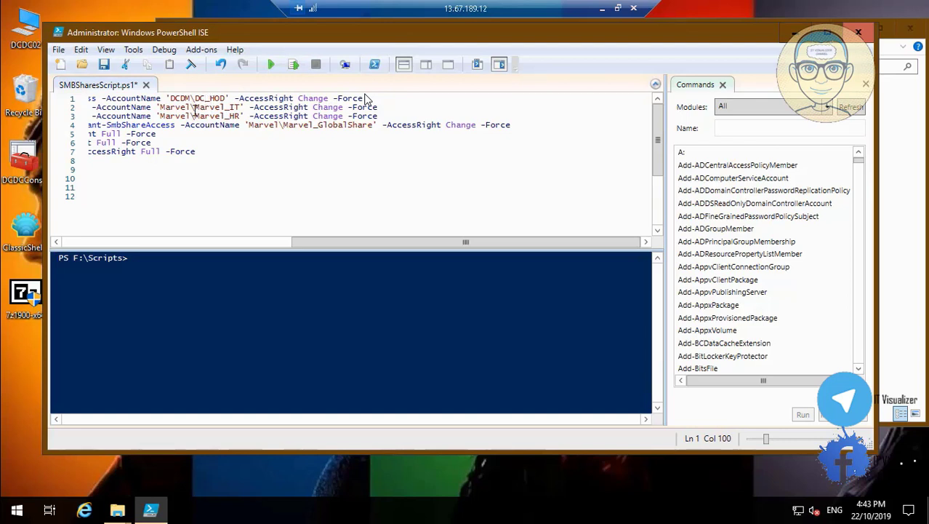
Change line 2's share account to DCDM\DC_IT
left_click(191, 107)
key("BackSpace")
key("BackSpace")
key("BackSpace")
key("BackSpace")
key("BackSpace")
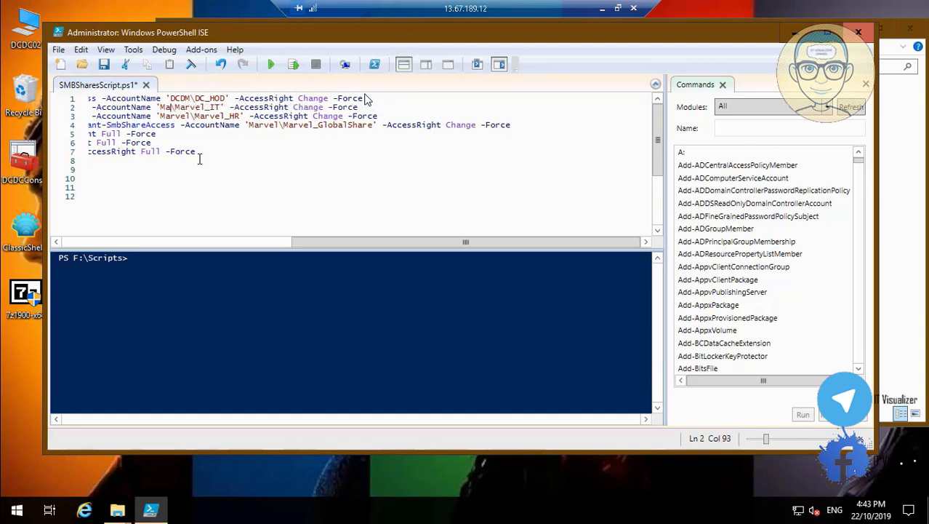
key("BackSpace")
type("DCDM\\")
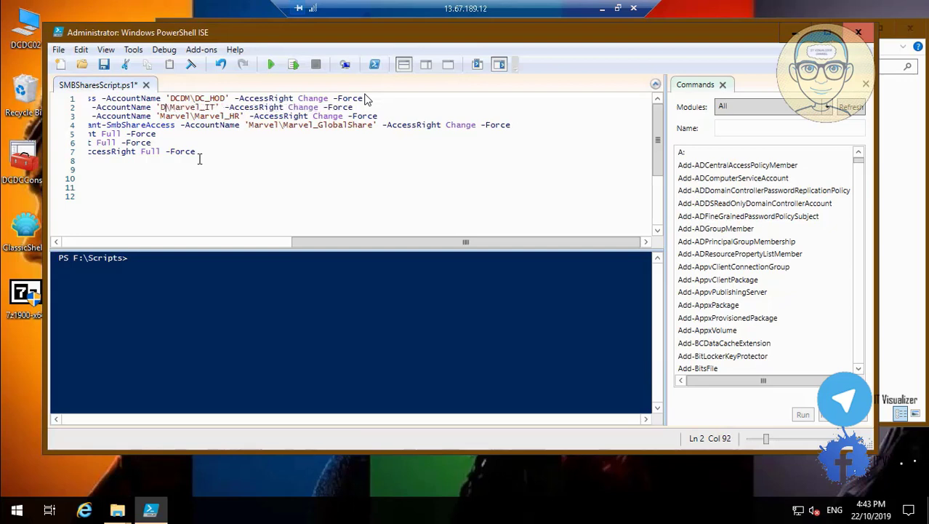
left_click(215, 107)
key("BackSpace")
key("BackSpace")
key("BackSpace")
key("BackSpace")
key("BackSpace")
key("BackSpace")
type("DC")
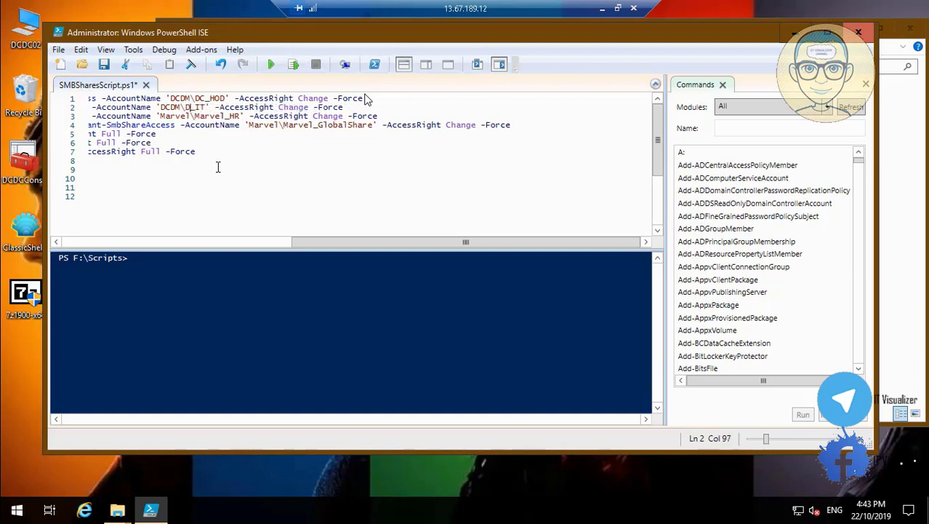
Change line 3's share account to DCDM\DC_HR
key("Left")
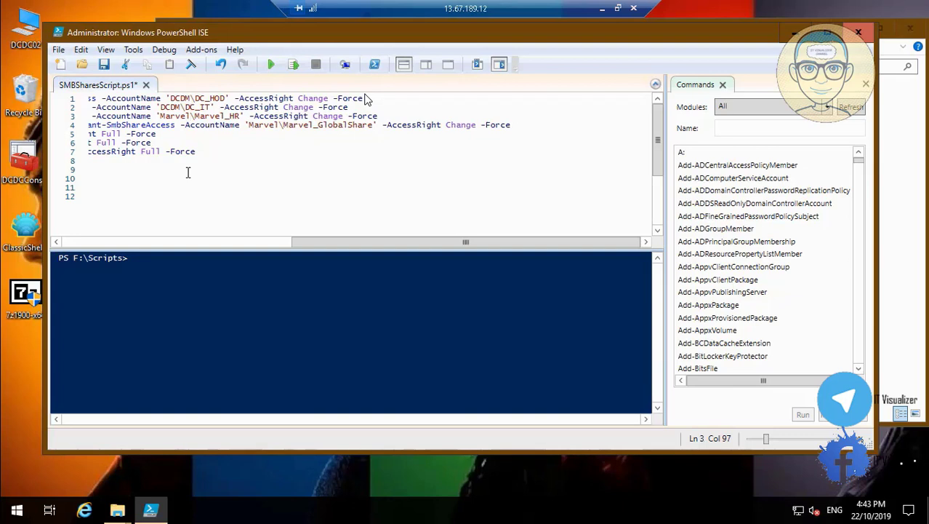
key("BackSpace")
key("BackSpace")
key("BackSpace")
key("BackSpace")
key("BackSpace")
key("BackSpace")
key("BackSpace")
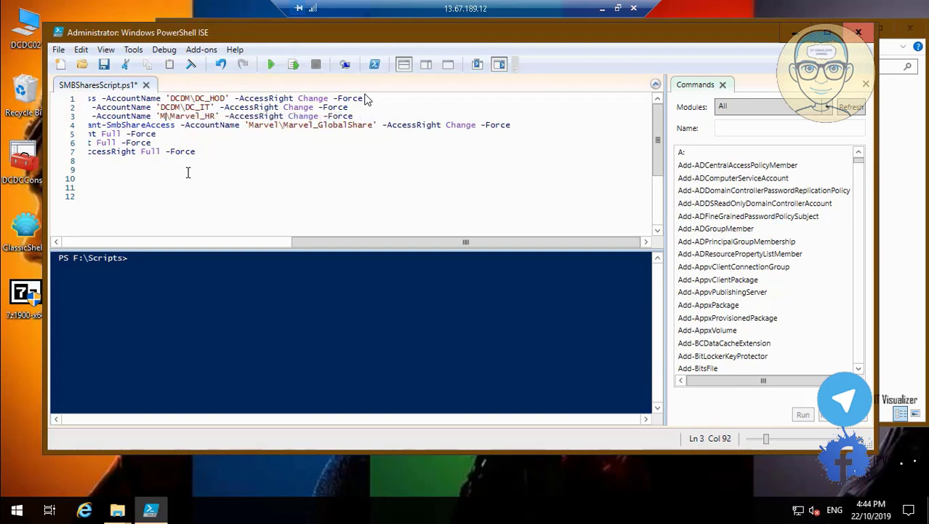
type("DCDM")
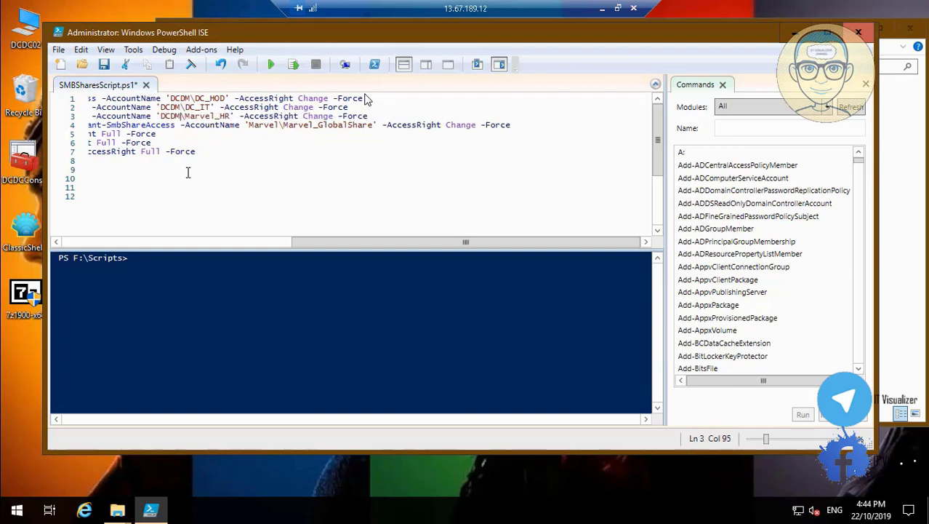
left_click(215, 116)
key("BackSpace")
key("BackSpace")
key("BackSpace")
key("BackSpace")
key("BackSpace")
key("BackSpace")
type("DC")
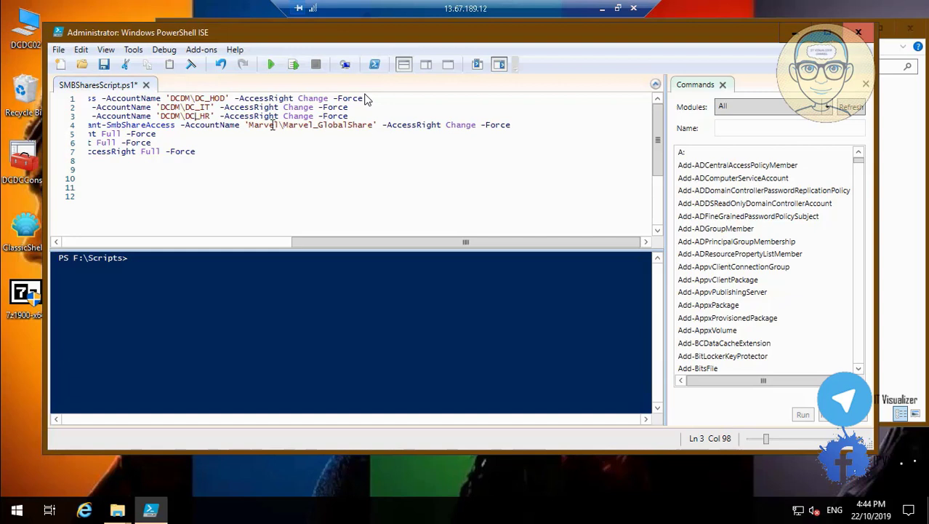
Change line 4's share account to DCDM\DC_GlobalShare
left_click(280, 124)
key("BackSpace")
key("BackSpace")
key("BackSpace")
key("BackSpace")
key("BackSpace")
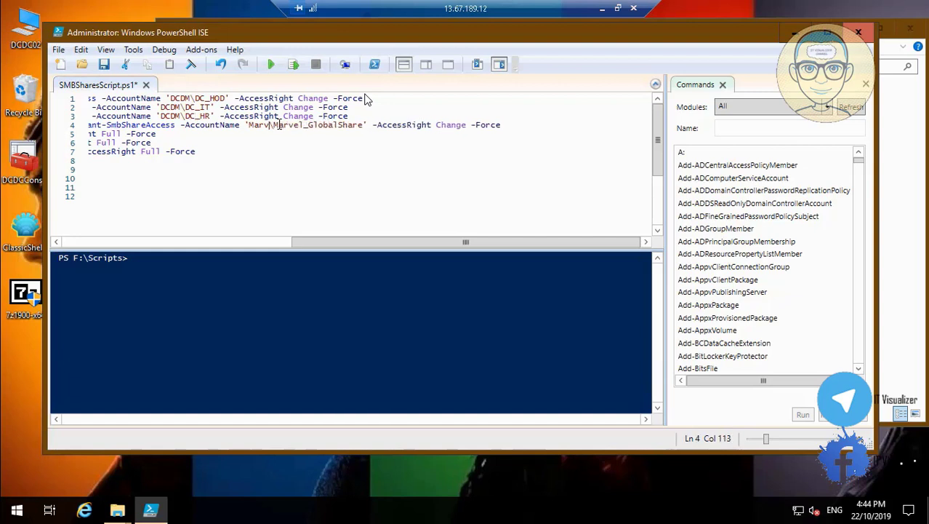
key("BackSpace")
type("DCD")
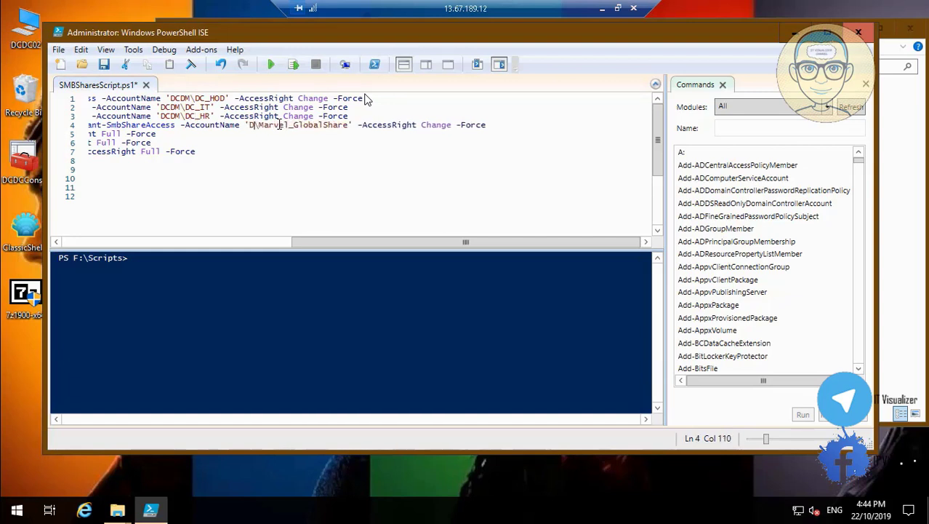
type("M")
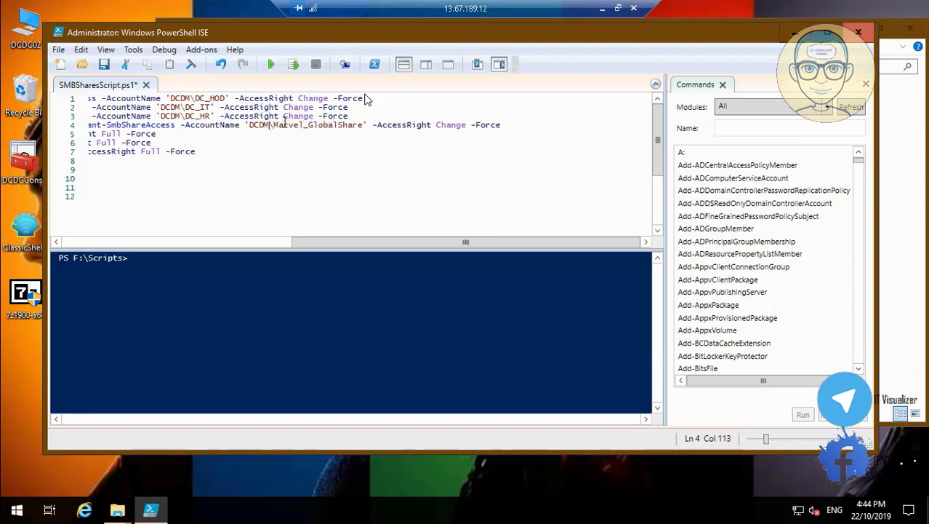
key("BackSpace")
key("BackSpace")
key("BackSpace")
key("BackSpace")
key("BackSpace")
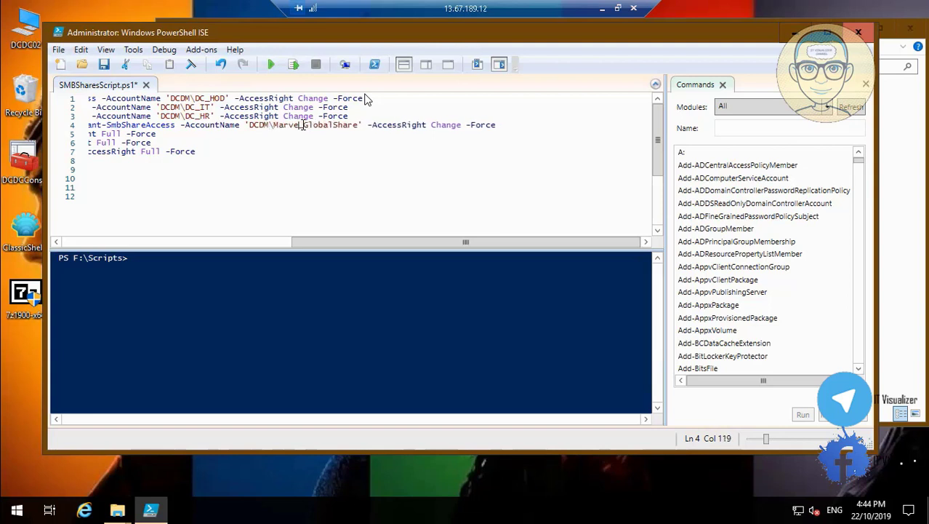
key("BackSpace")
type("DC_")
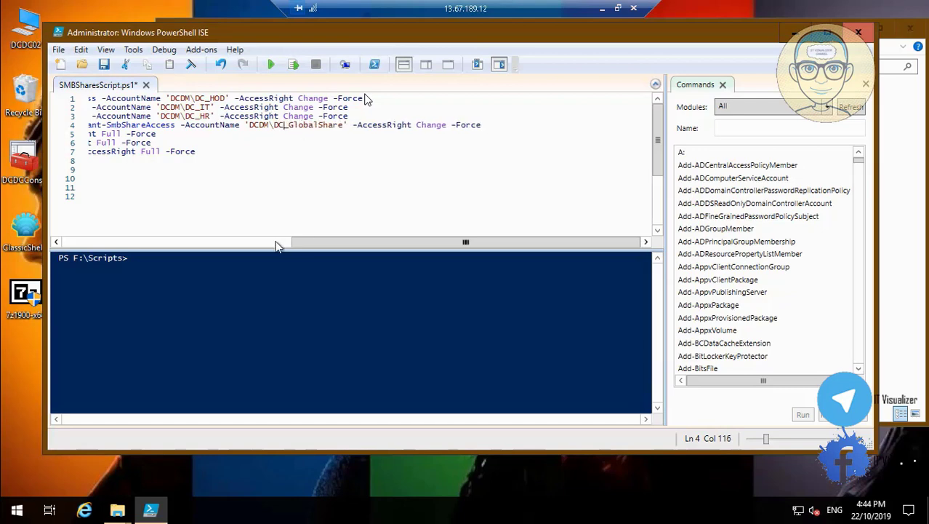
left_click(274, 242)
left_click(352, 134)
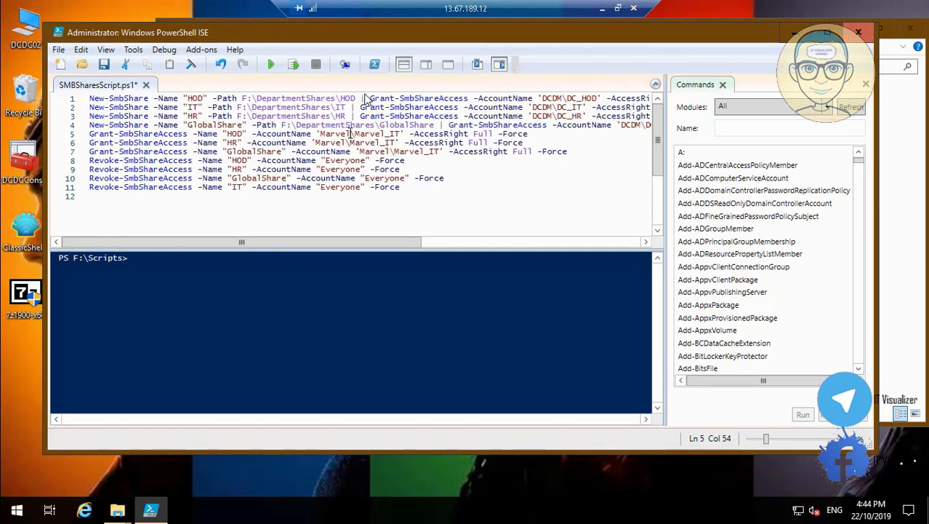
Replace Marvel\Marvel_IT with DCDM\DC_IT on line 5
key("BackSpace")
key("BackSpace")
key("BackSpace")
key("BackSpace")
key("BackSpace")
key("BackSpace")
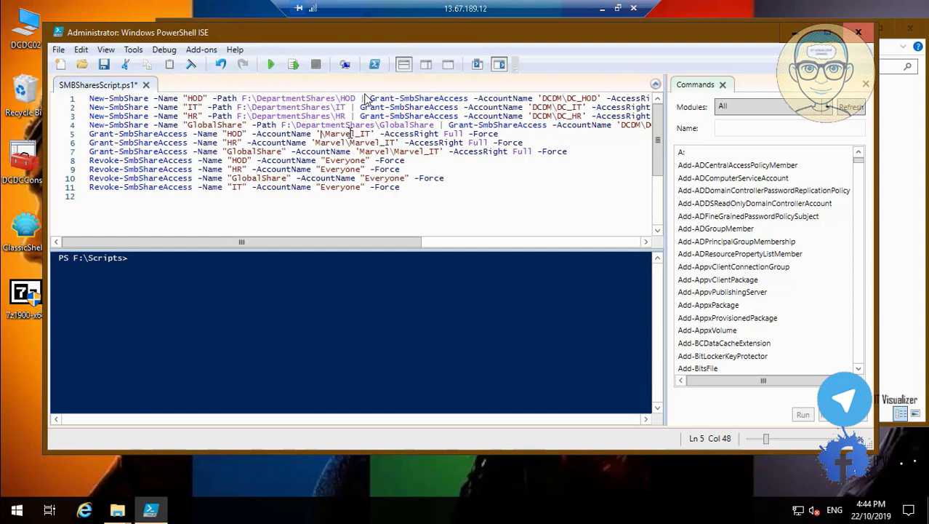
type("DC")
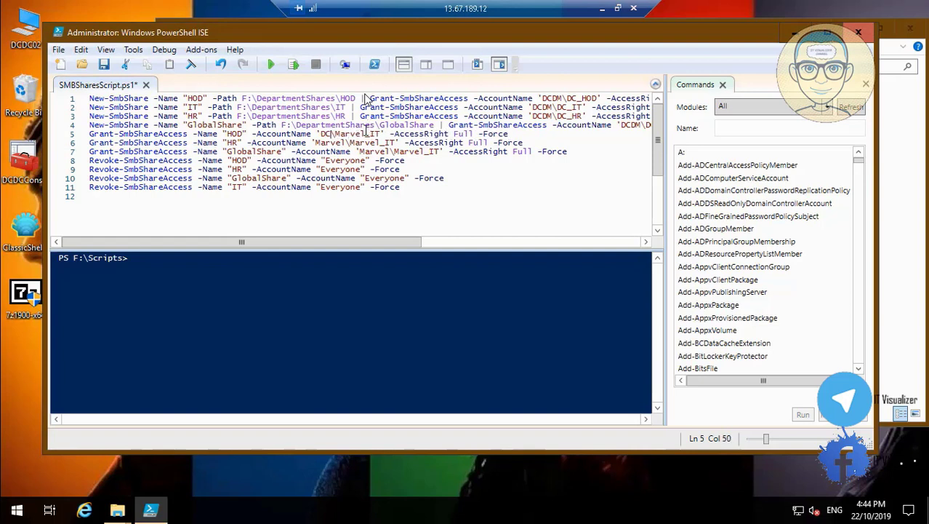
type("DM")
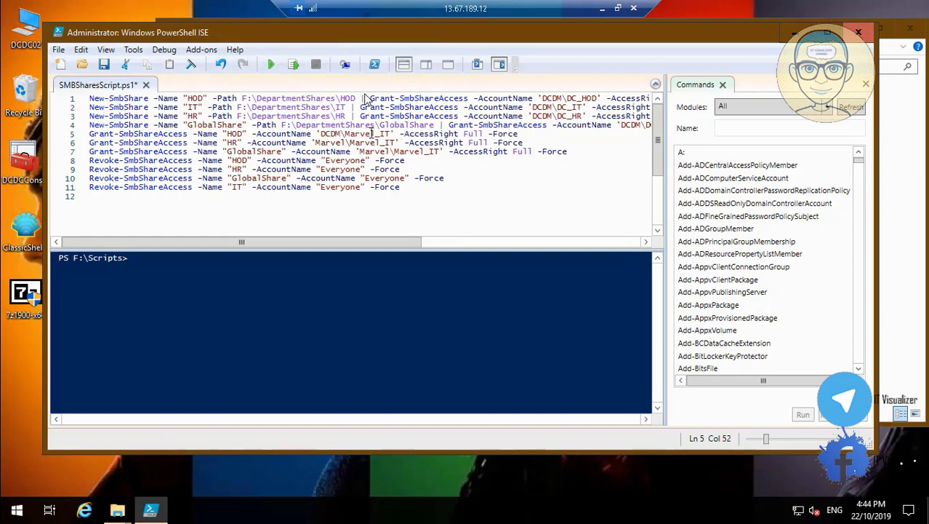
key("BackSpace")
key("BackSpace")
key("BackSpace")
key("BackSpace")
key("BackSpace")
key("BackSpace")
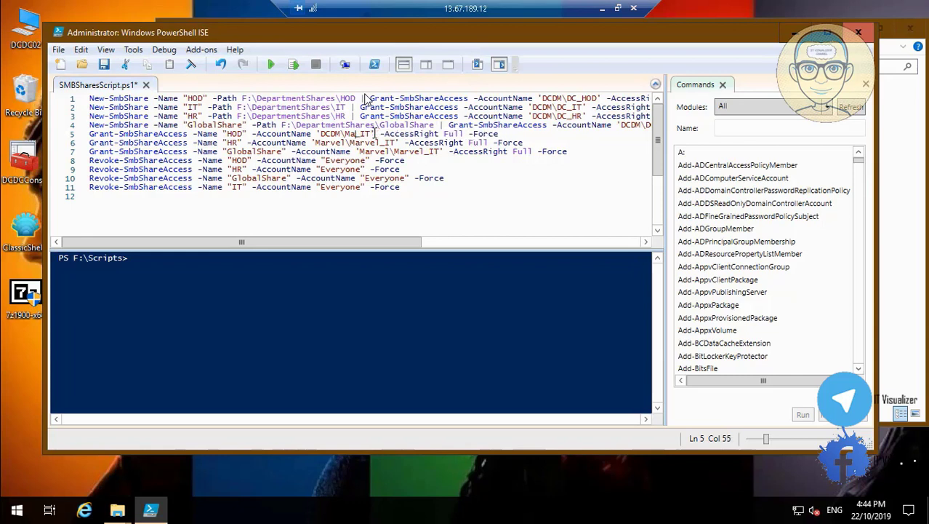
type("DC")
Rewrite line 6's account as 'DCDM\DC_IT', fixing the quote and backslash typos
key("BackSpace")
key("BackSpace")
key("BackSpace")
key("BackSpace")
key("BackSpace")
key("BackSpace")
key("BackSpace")
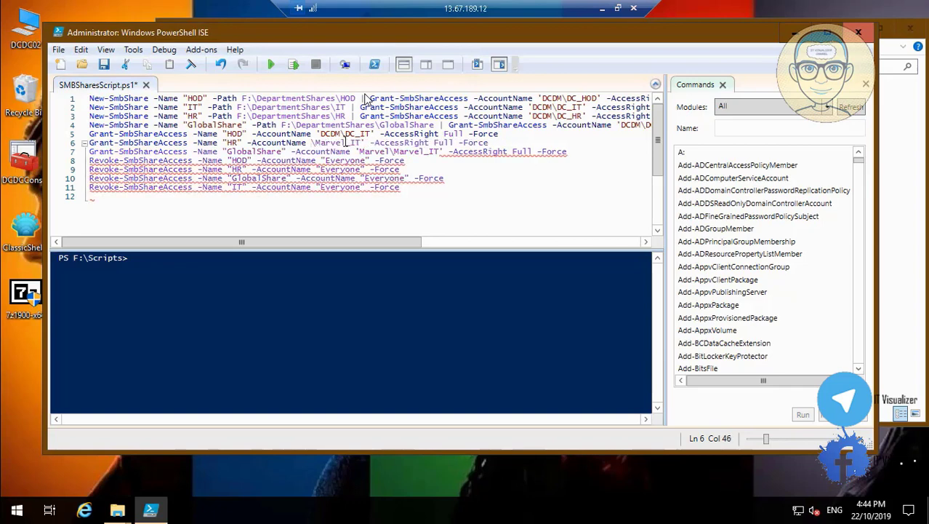
type("'")
key("BackSpace")
type("\"")
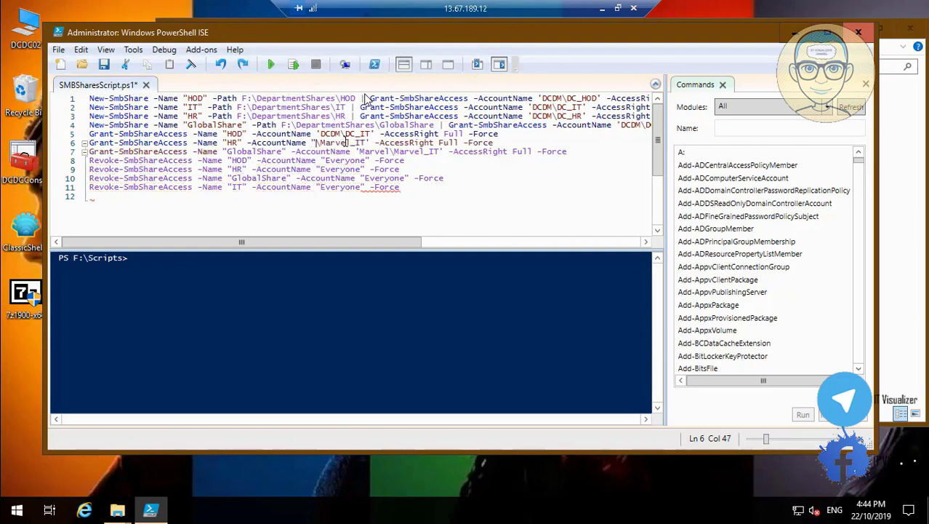
key("BackSpace")
type("'\\")
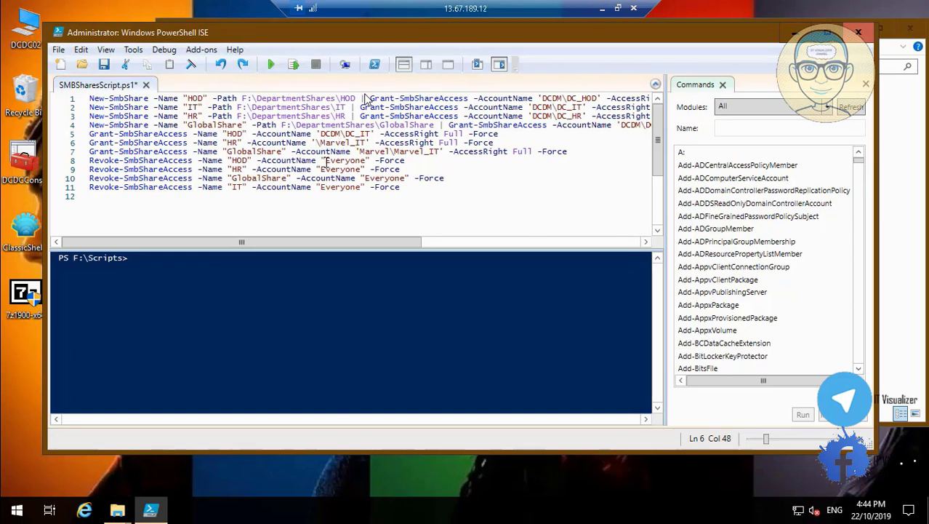
key("BackSpace")
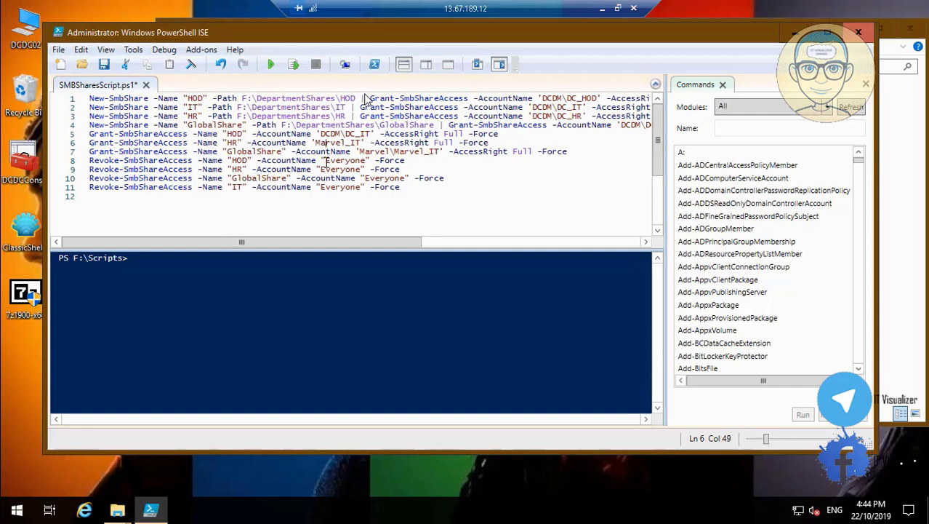
key("Left")
key("Left")
key("Left")
type("\\")
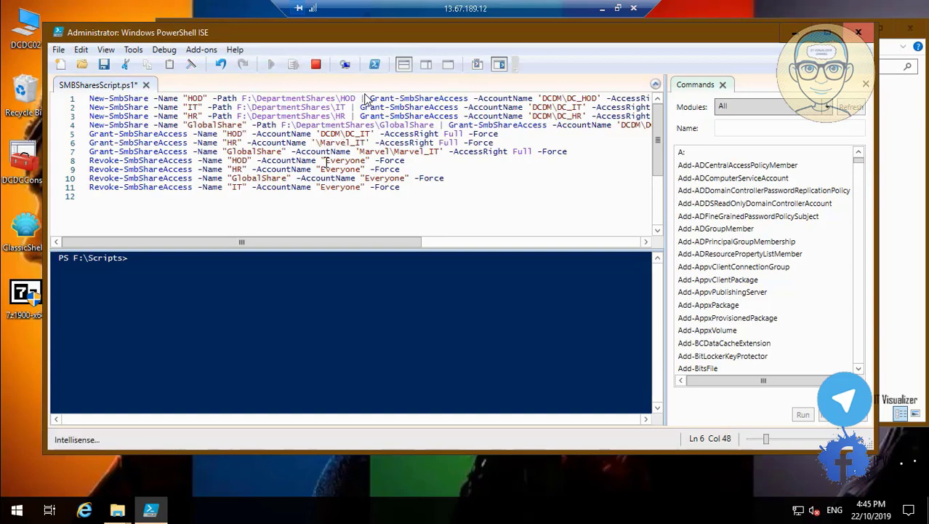
key("BackSpace")
type("DCDM")
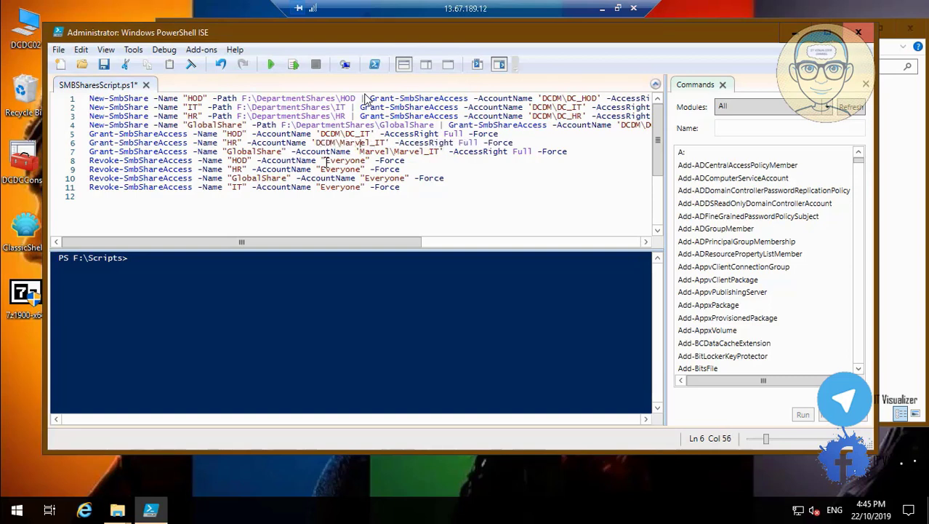
key("BackSpace")
key("BackSpace")
key("BackSpace")
key("BackSpace")
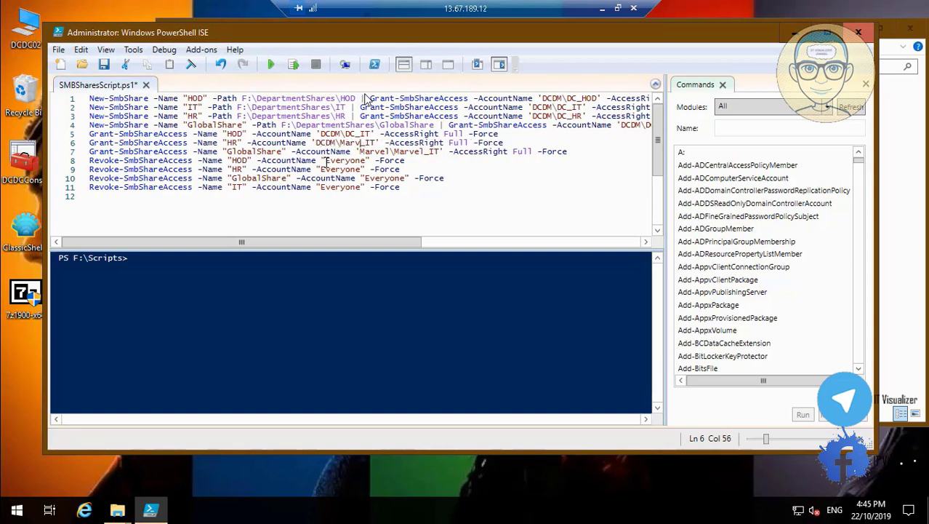
key("BackSpace")
key("BackSpace")
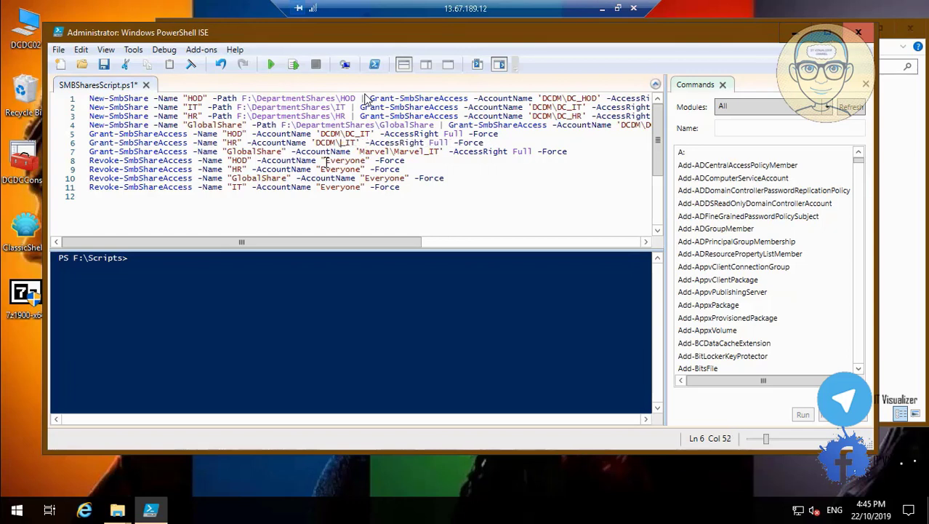
type("DC")
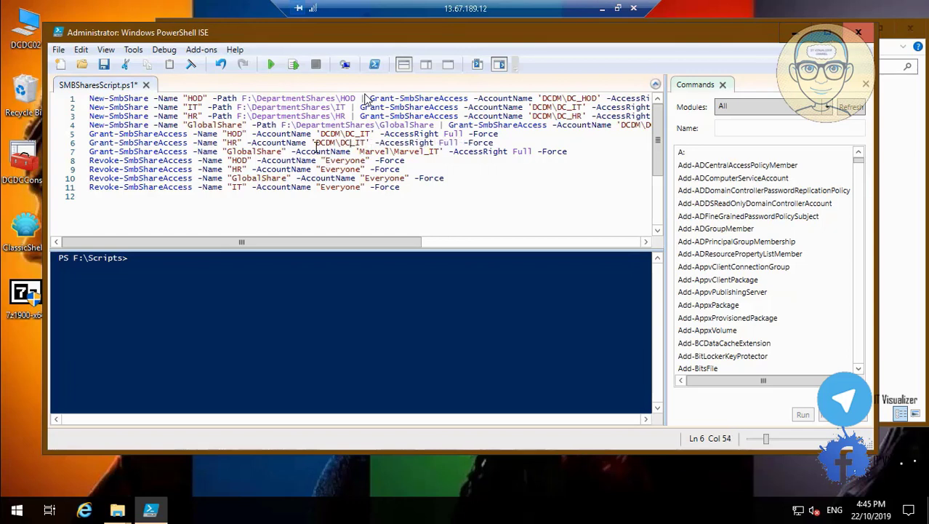
Copy DCDM\DC_IT from line 6 and paste it as line 7's account name
left_click_drag(315, 142, 364, 143)
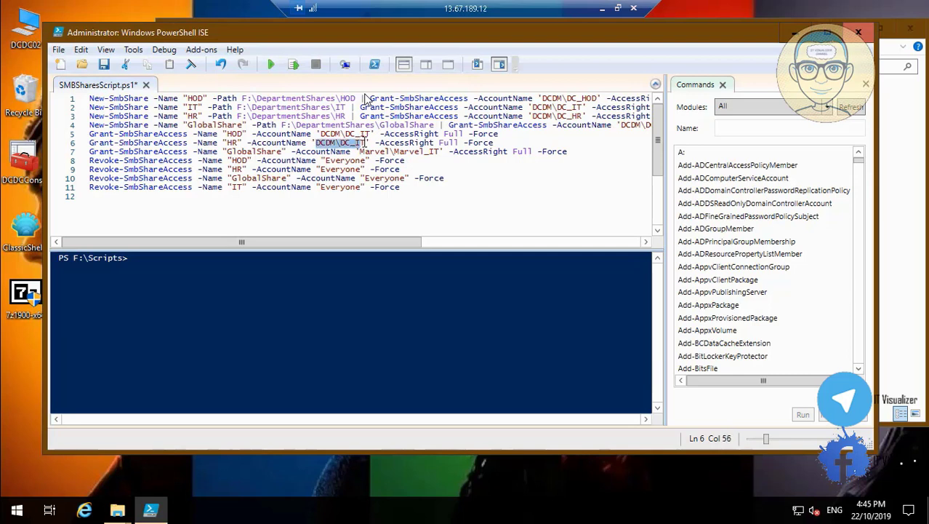
right_click(360, 144)
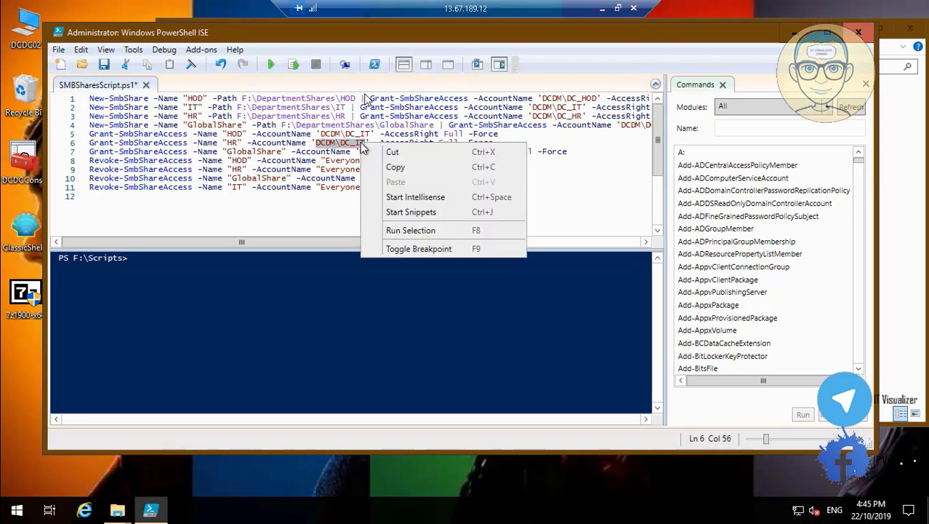
left_click(396, 167)
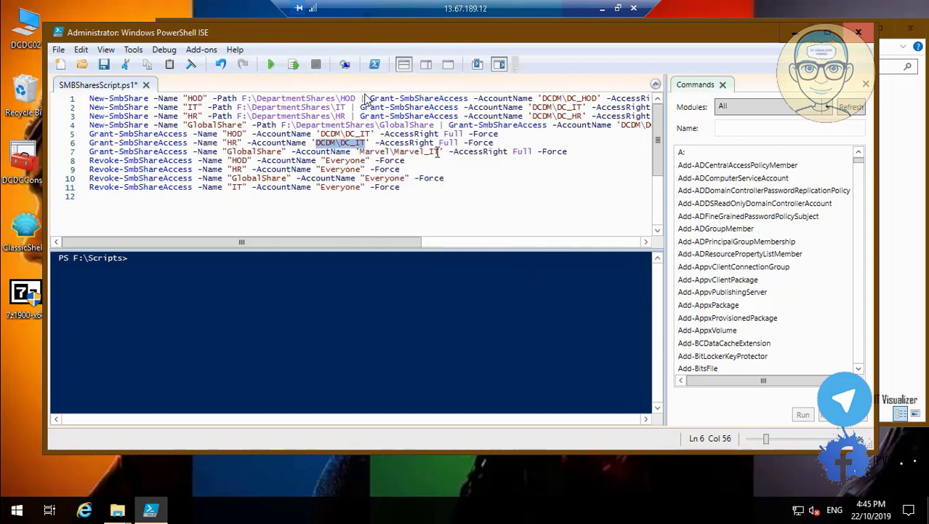
left_click(440, 151)
key("BackSpace")
key("BackSpace")
key("BackSpace")
key("BackSpace")
key("BackSpace")
key("BackSpace")
key("BackSpace")
key("BackSpace")
key("BackSpace")
key("BackSpace")
key("BackSpace")
key("BackSpace")
key("BackSpace")
key("BackSpace")
key("BackSpace")
key("BackSpace")
key("ctrl+v")
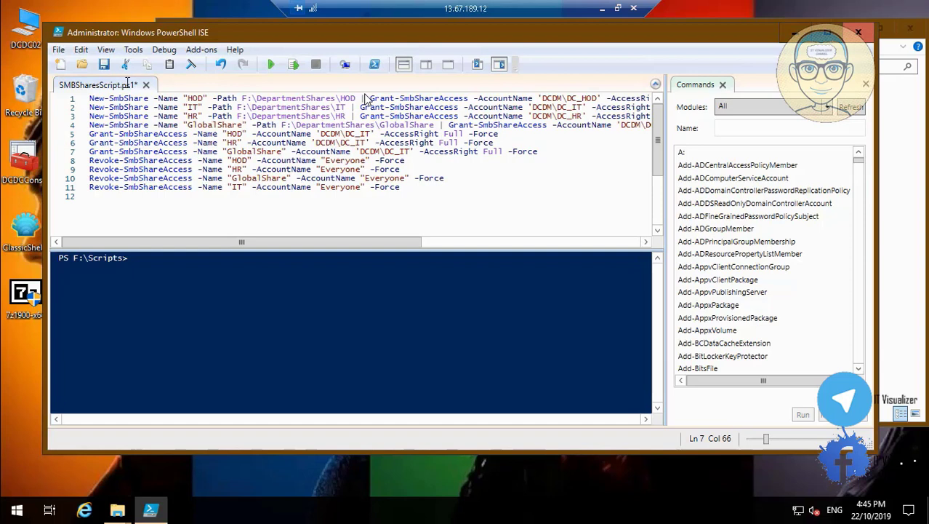
Save SMBSharesScript.ps1, review the edited lines, and run it to list the DCDM share permissions
left_click(104, 65)
left_click(644, 242)
left_click_drag(644, 242, 644, 243)
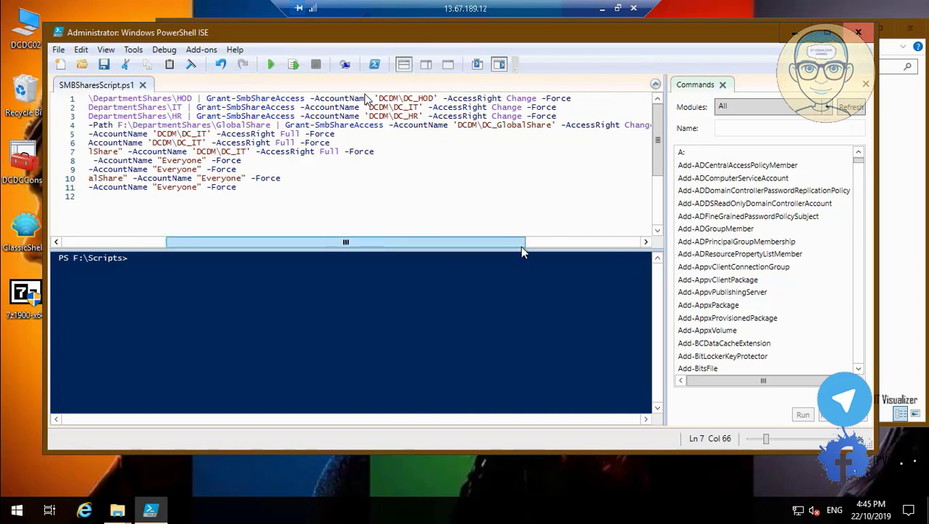
left_click(596, 241)
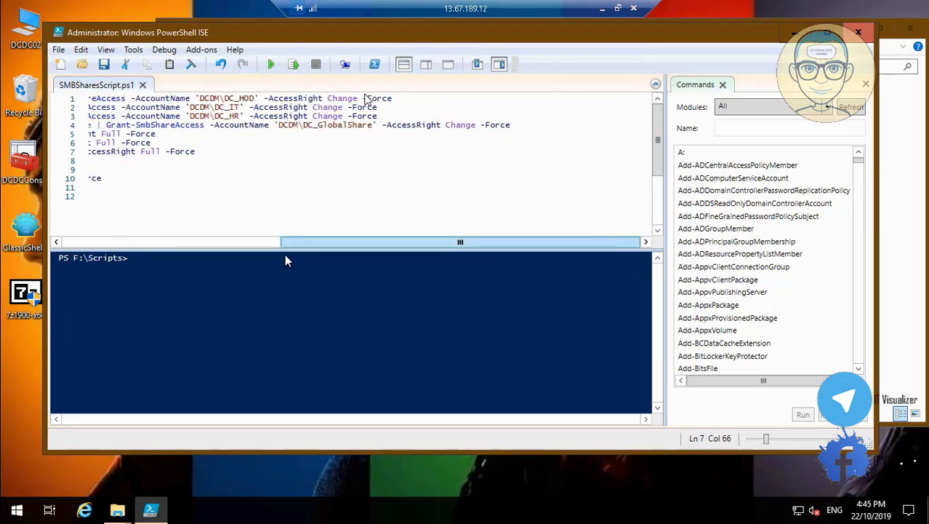
left_click(247, 244)
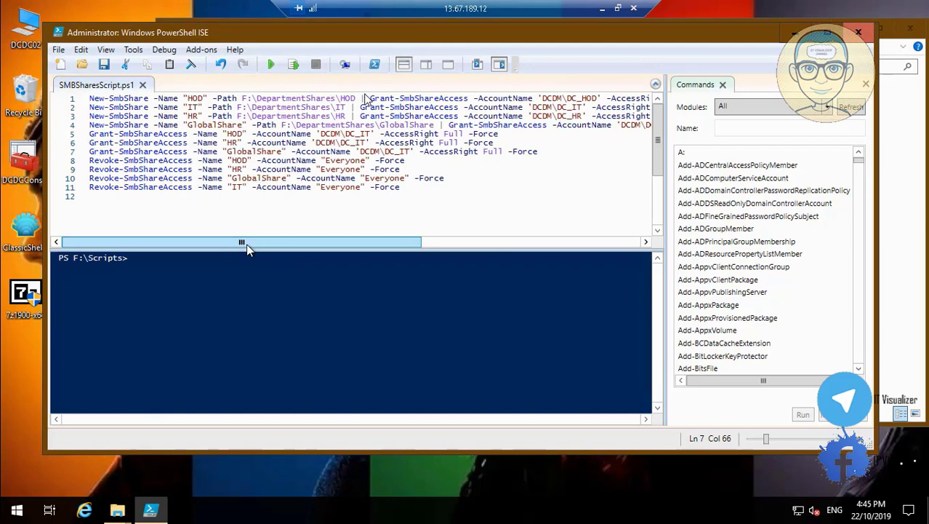
left_click(274, 65)
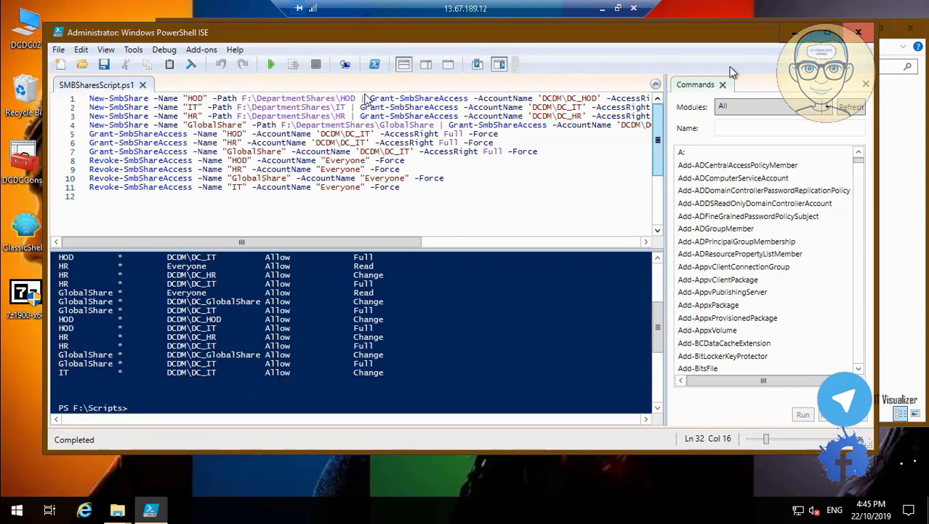
Close PowerShell ISE and browse to DCDC02's F:\DepartmentShares folder
left_click(862, 34)
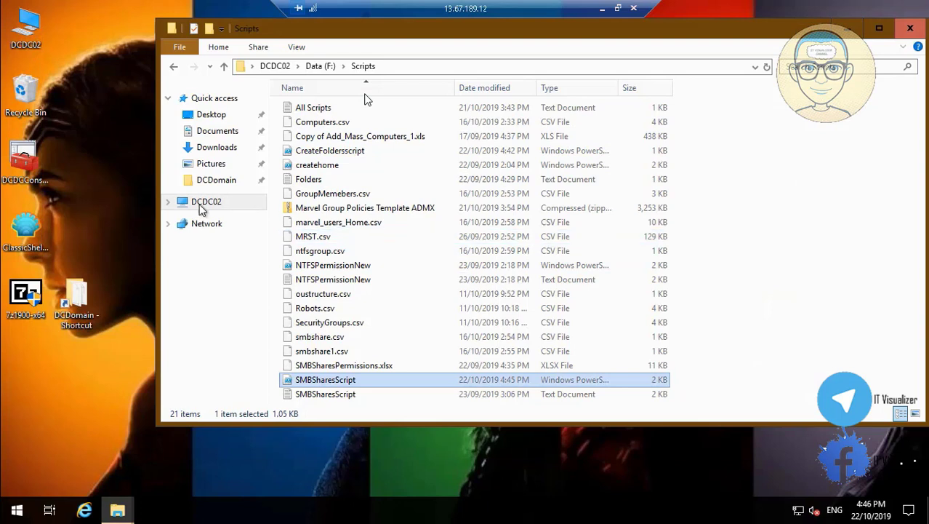
left_click(204, 207)
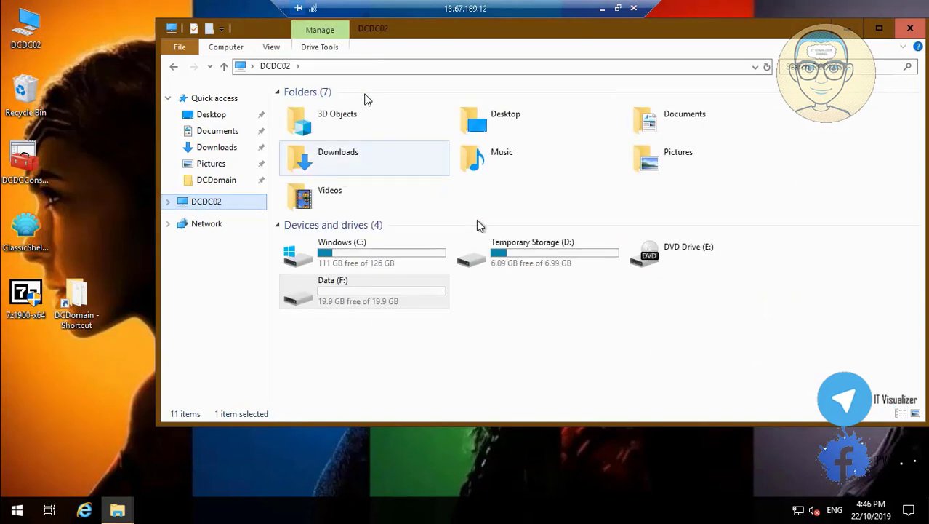
double_click(386, 290)
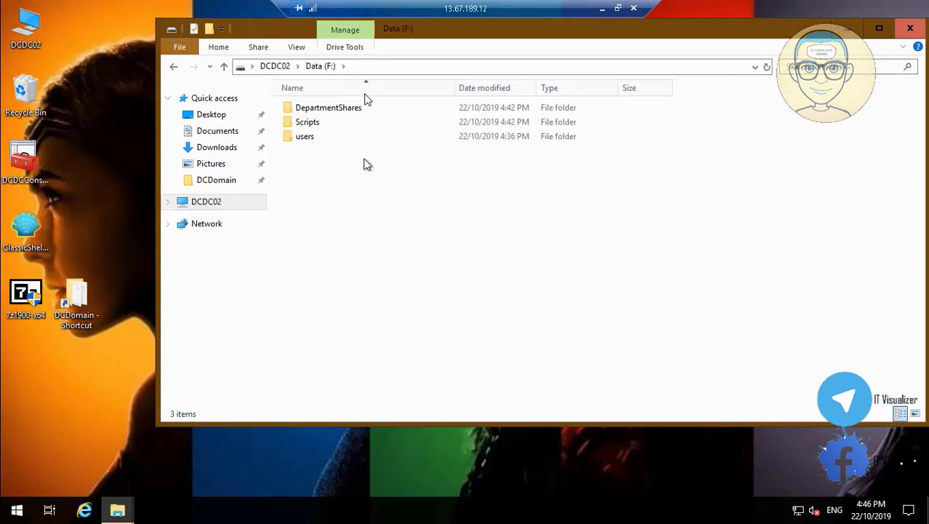
double_click(323, 109)
Review GlobalShare's share permissions (DC_IT Full Control, DC_GlobalShare Change/Read) and close without changes
left_click(316, 111)
right_click(317, 114)
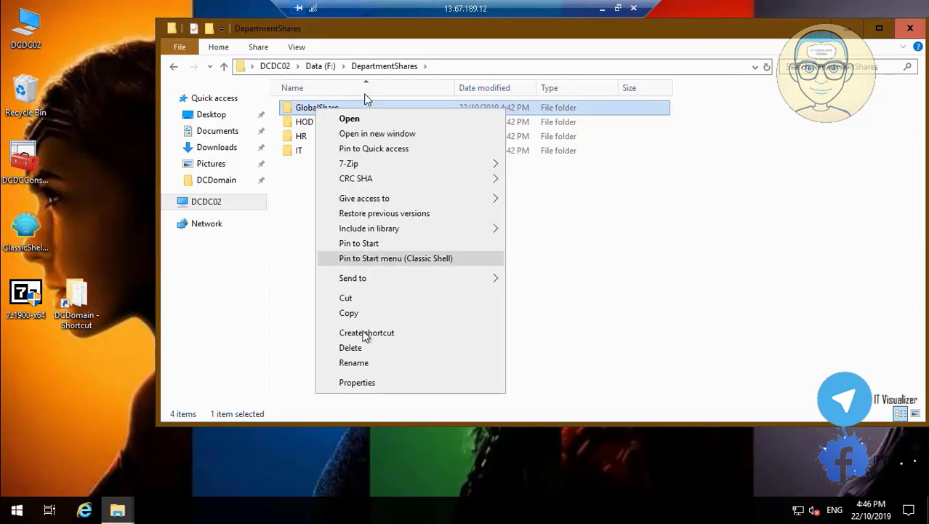
left_click(382, 384)
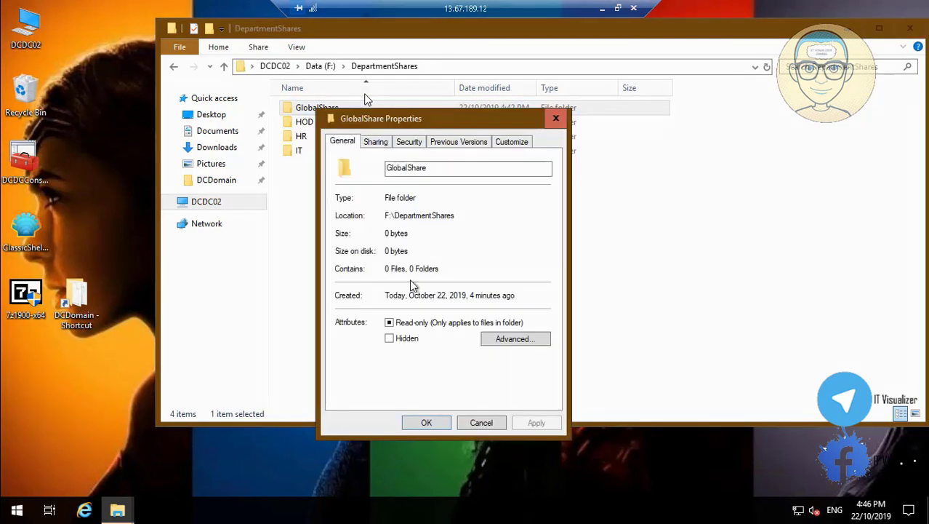
left_click(378, 142)
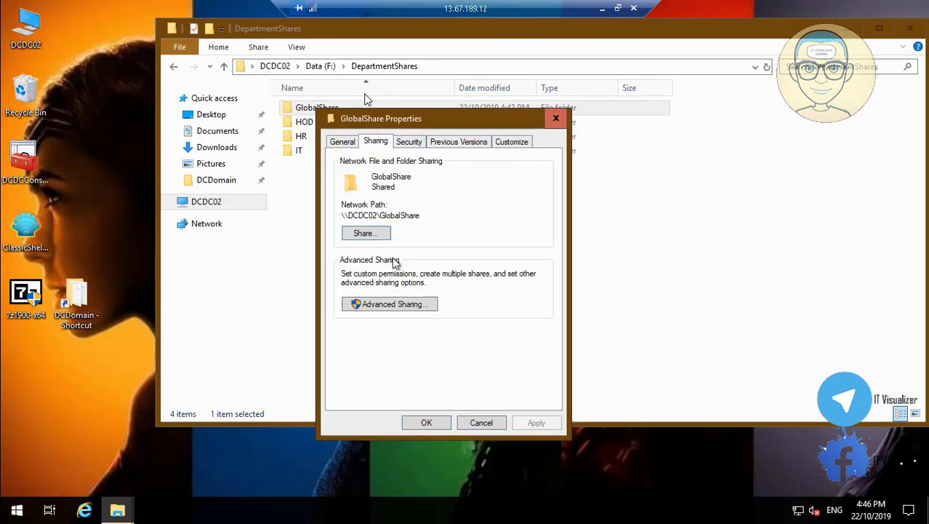
left_click(427, 310)
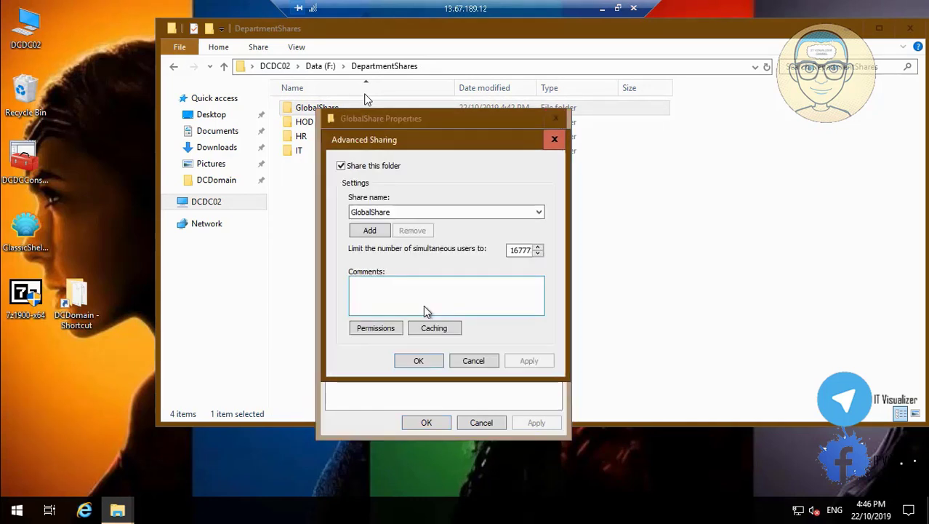
left_click(379, 328)
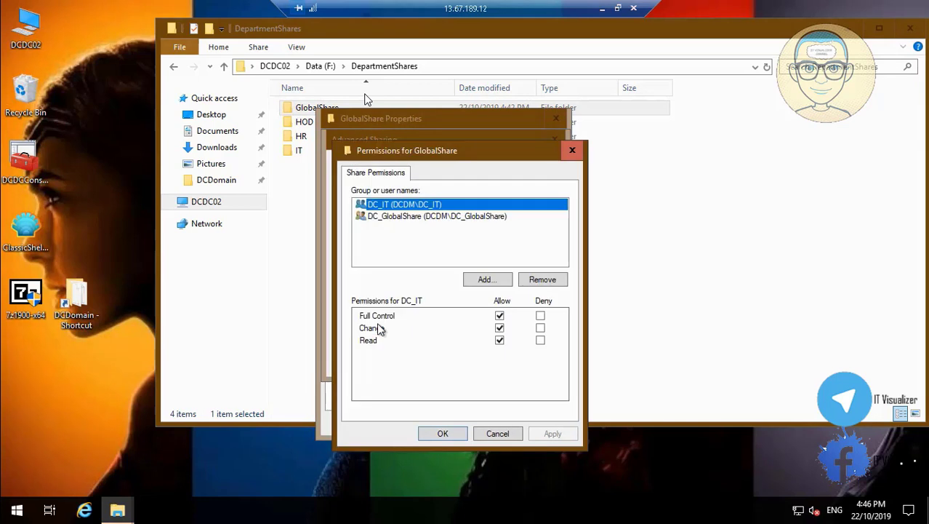
left_click(429, 218)
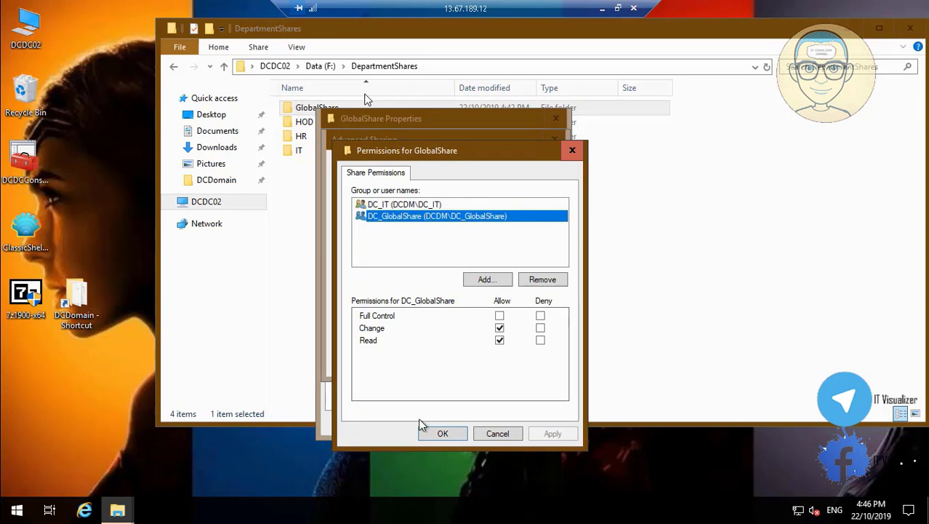
left_click(495, 436)
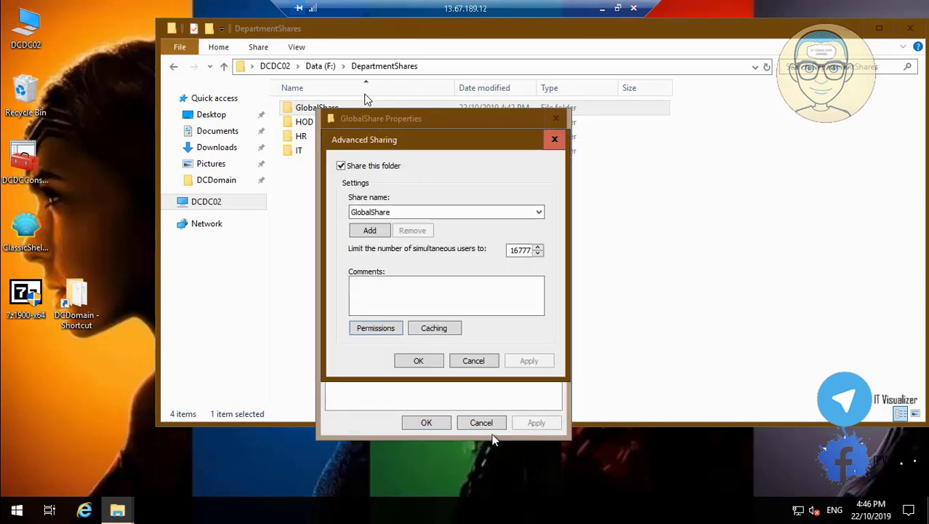
left_click(474, 361)
left_click(434, 423)
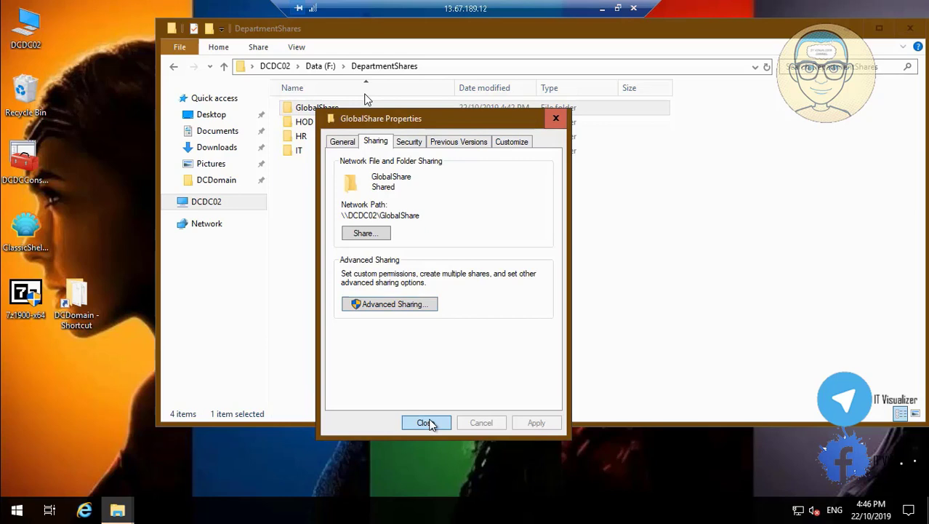
Check HOD's share permissions (DC_IT Full Control, DC_HOD Change/Read), cancel out, and return to DCDC02
left_click(305, 122)
right_click(305, 121)
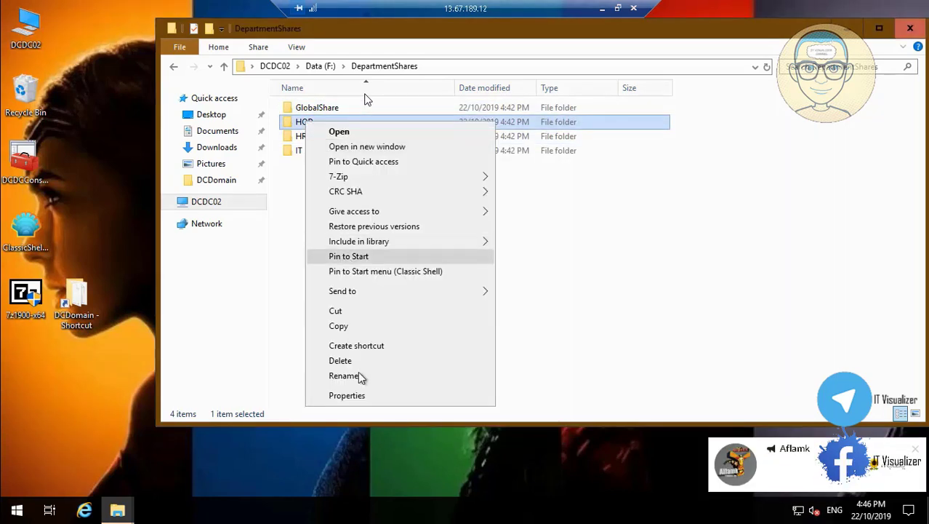
left_click(382, 397)
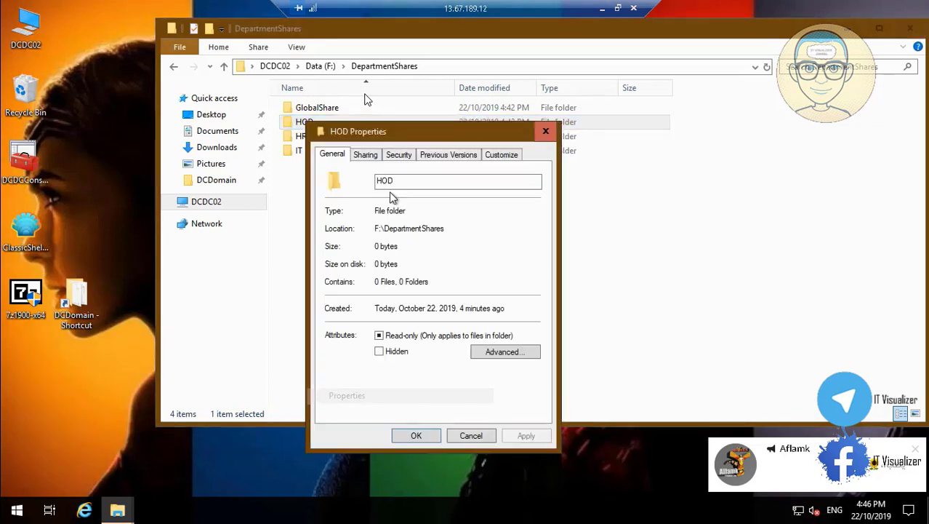
left_click(366, 155)
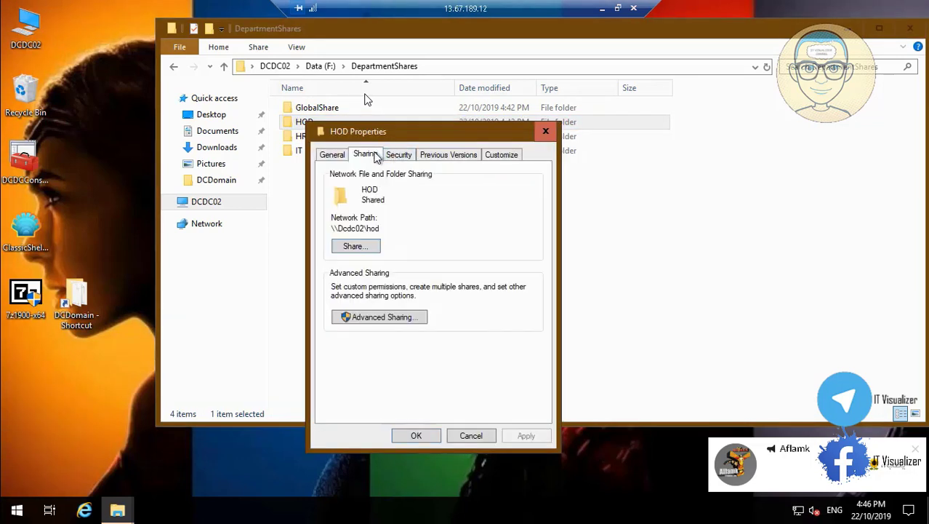
left_click(399, 325)
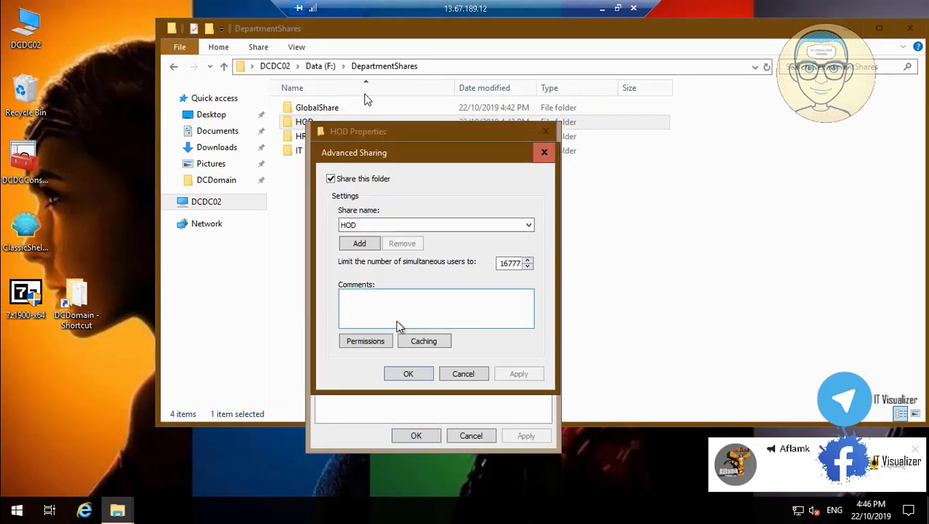
left_click(376, 342)
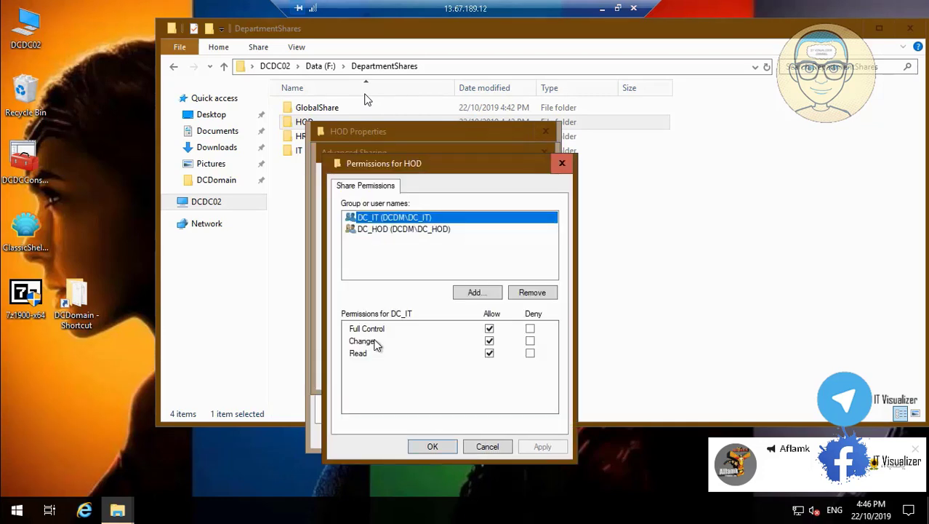
left_click(401, 228)
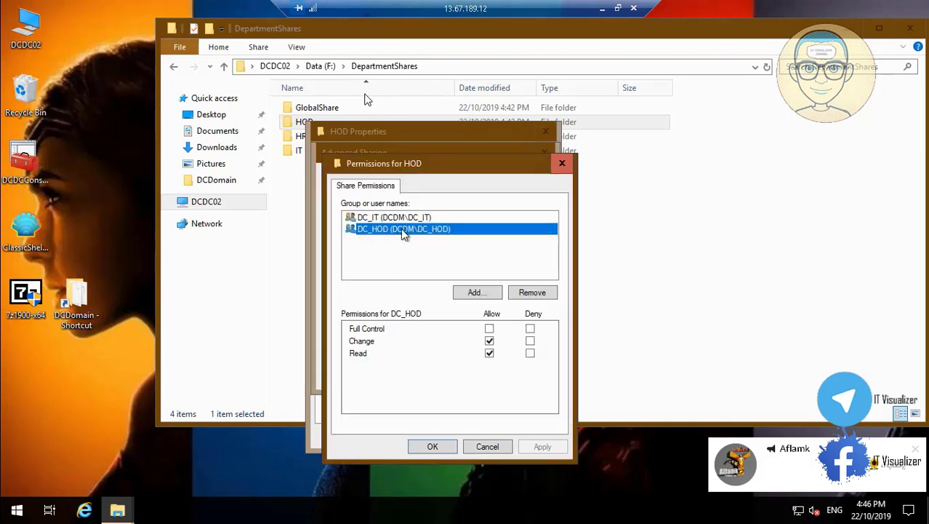
left_click(488, 450)
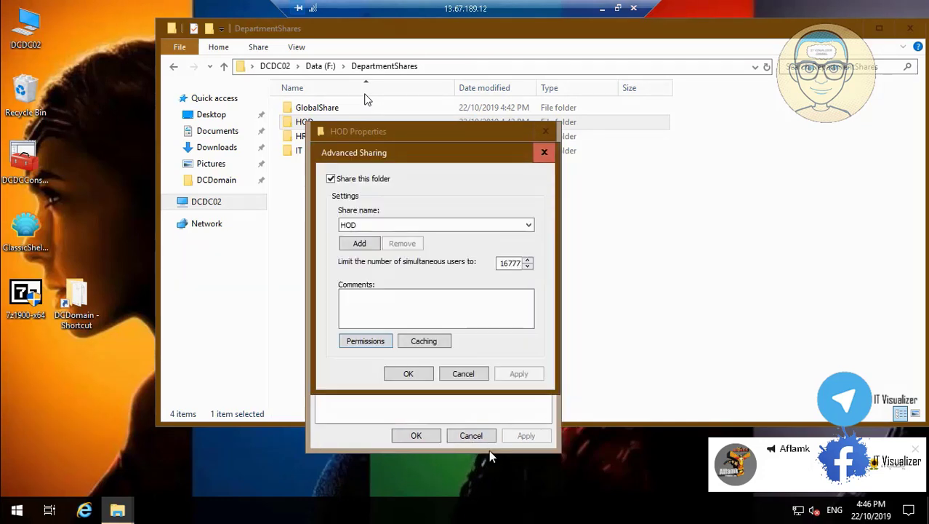
left_click(478, 374)
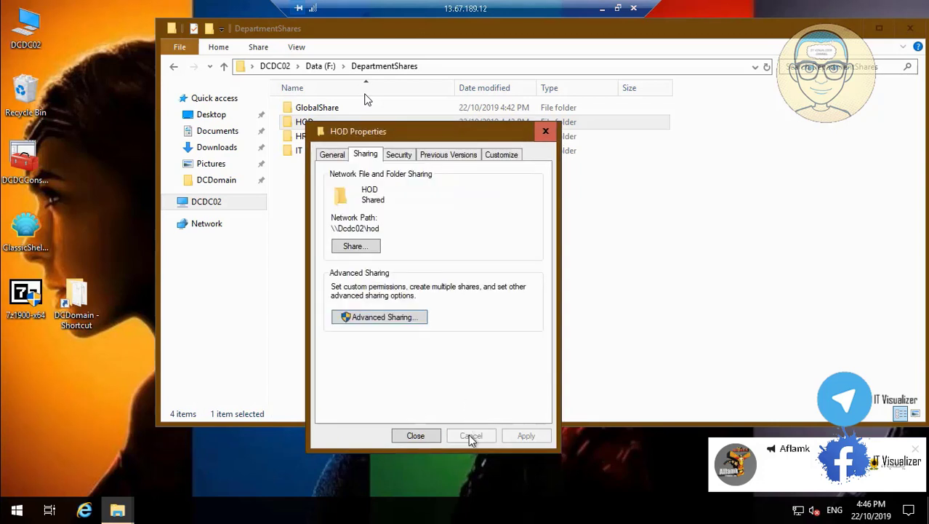
left_click(419, 434)
left_click(212, 203)
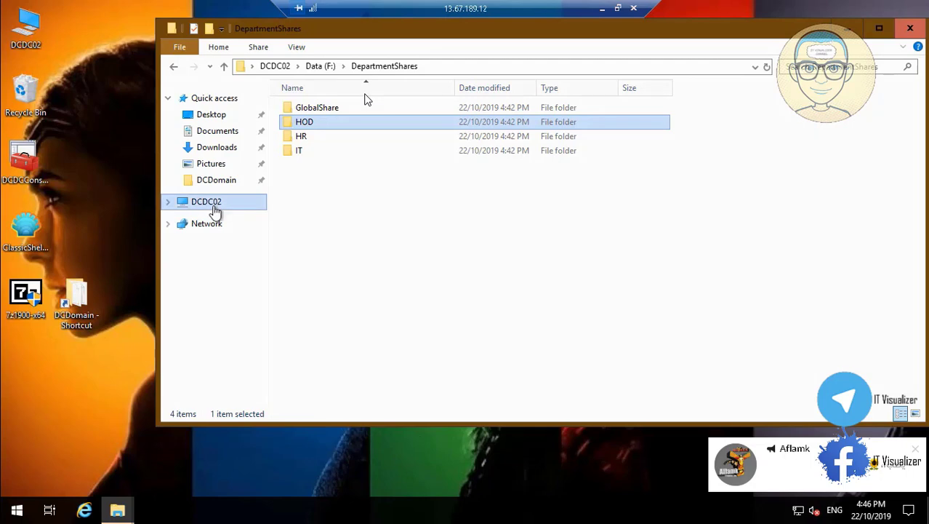
Open F:\Scripts\NTFSPermissionNew.ps1 for editing in PowerShell ISE
double_click(348, 290)
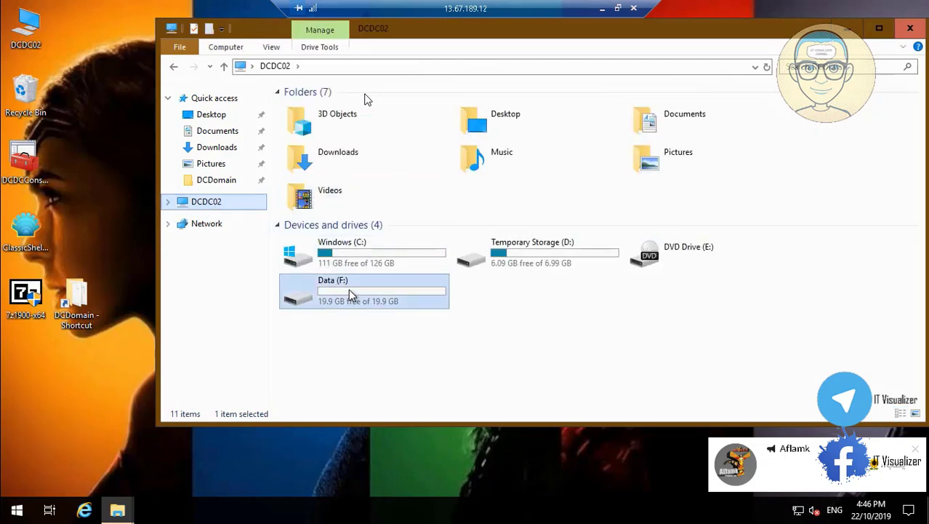
double_click(313, 124)
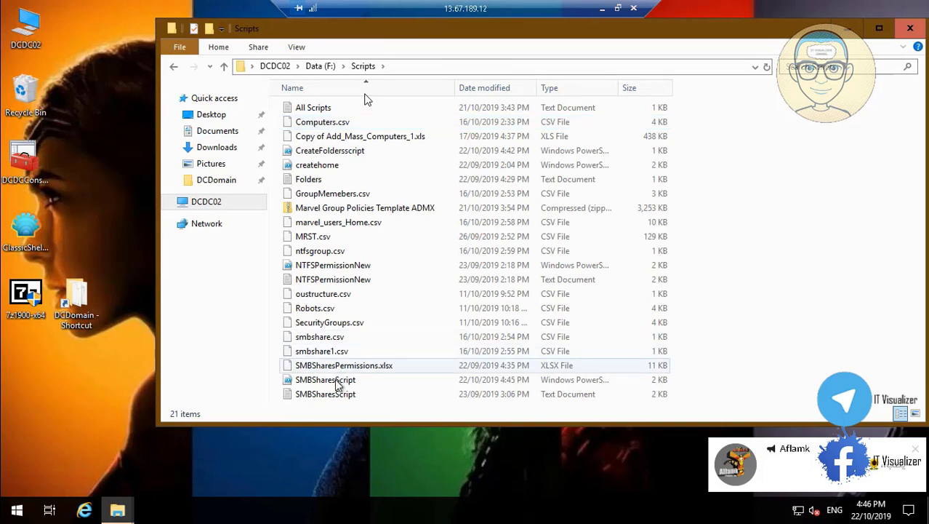
left_click(336, 379)
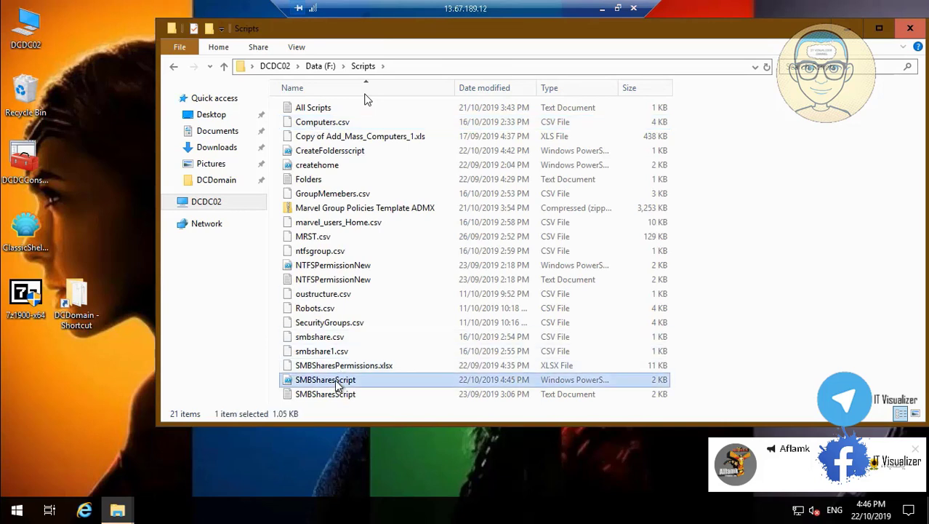
left_click(345, 269)
right_click(346, 271)
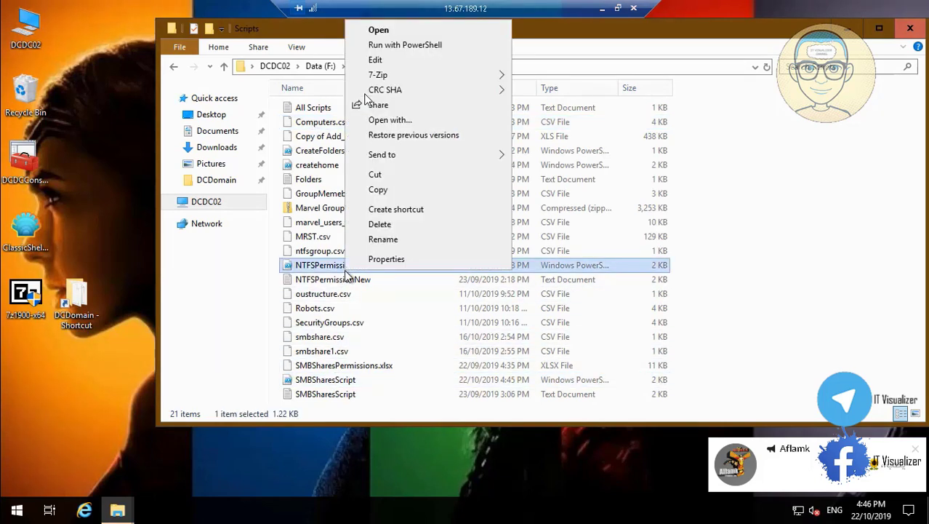
left_click(402, 61)
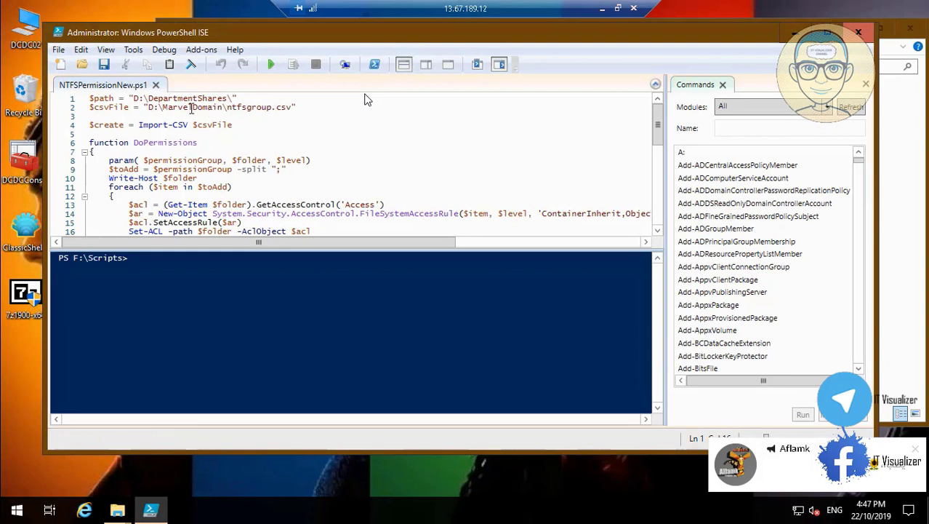
Set $path to F:\DepartmentShares\ and $csvFile to F:\Scripts\ntfsgroup.csv
left_click(140, 99)
key("BackSpace")
type("F")
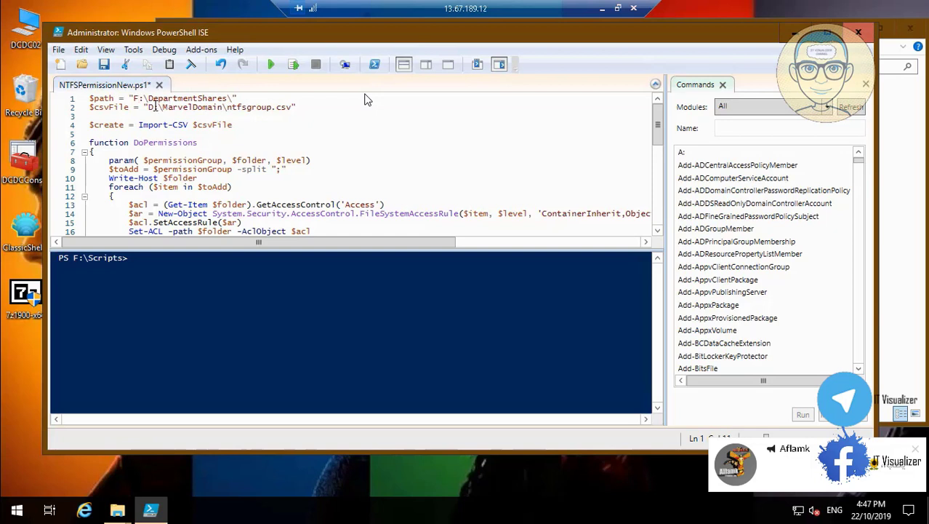
left_click(153, 107)
key("BackSpace")
type("F")
key("BackSpace")
key("BackSpace")
key("BackSpace")
key("BackSpace")
key("BackSpace")
key("BackSpace")
key("BackSpace")
key("BackSpace")
key("BackSpace")
key("BackSpace")
key("BackSpace")
key("BackSpace")
type("Scripts")
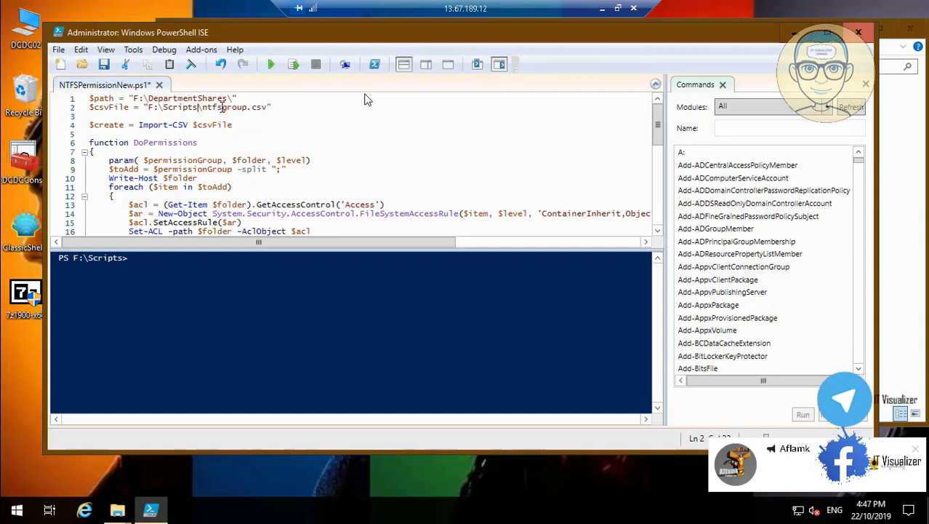
Save NTFSPermissionNew.ps1 and scroll through the script to review it
left_click(104, 64)
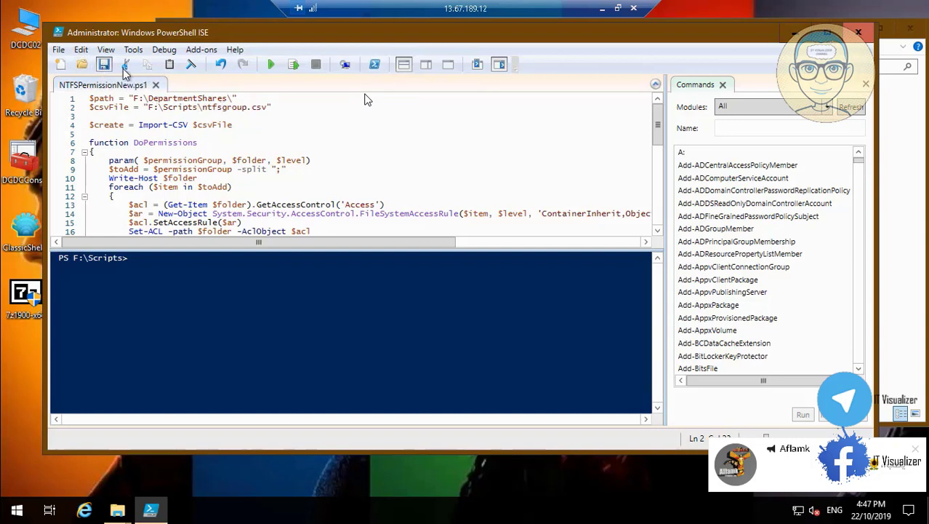
left_click(658, 233)
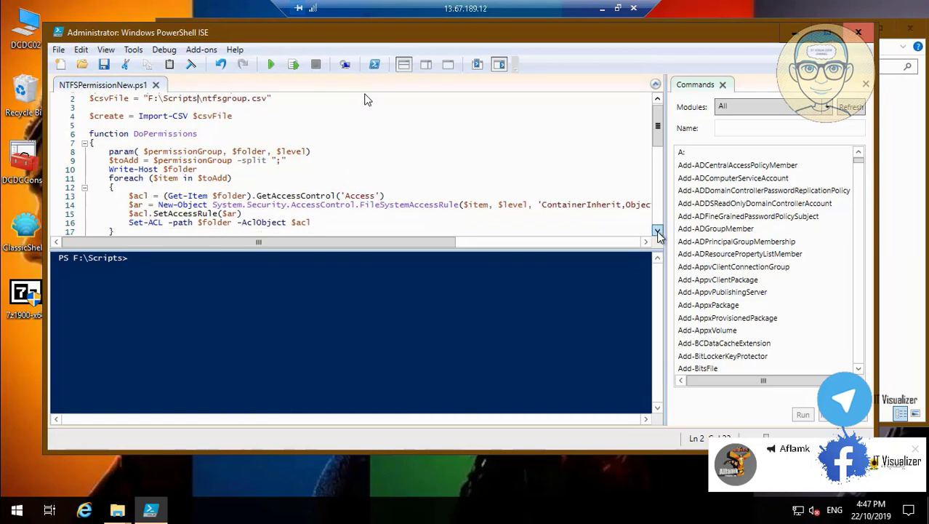
left_click(658, 233)
left_click(658, 232)
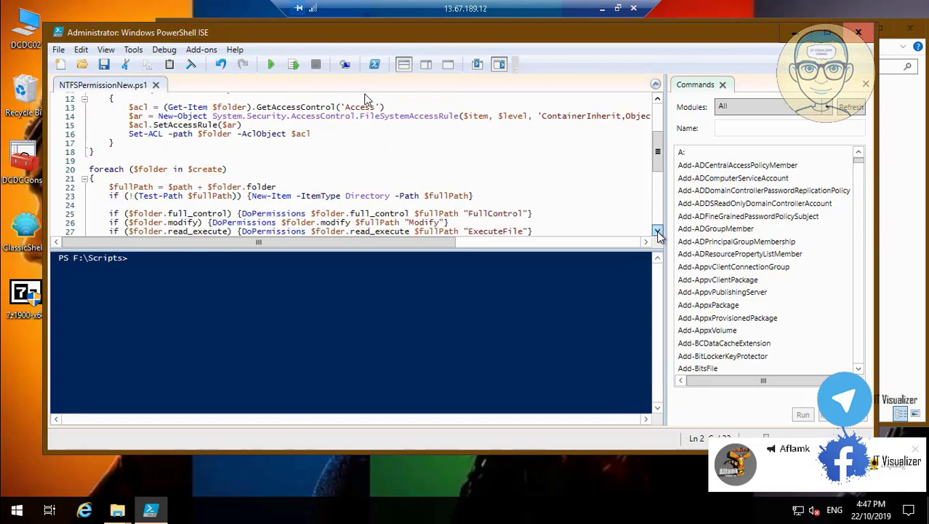
left_click(658, 233)
left_click(658, 233)
left_click(658, 232)
left_click(658, 232)
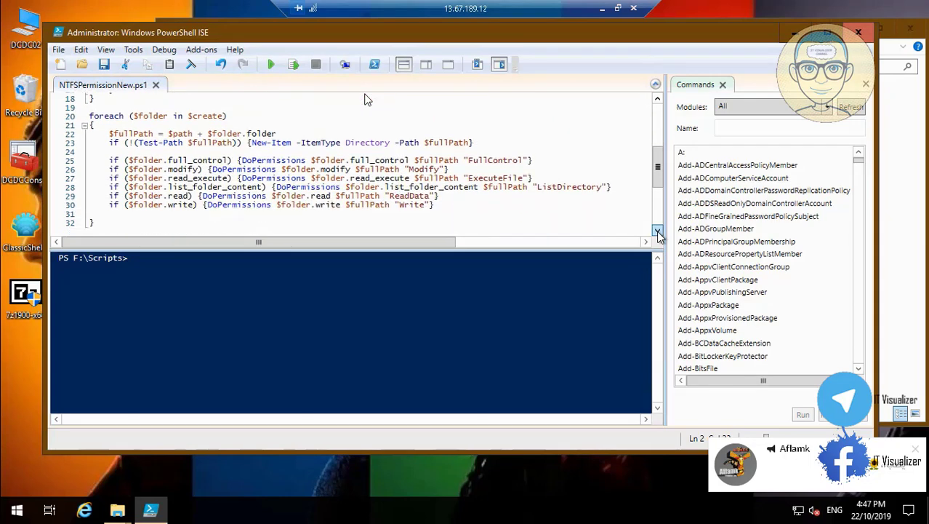
left_click(658, 233)
left_click(658, 233)
left_click(657, 231)
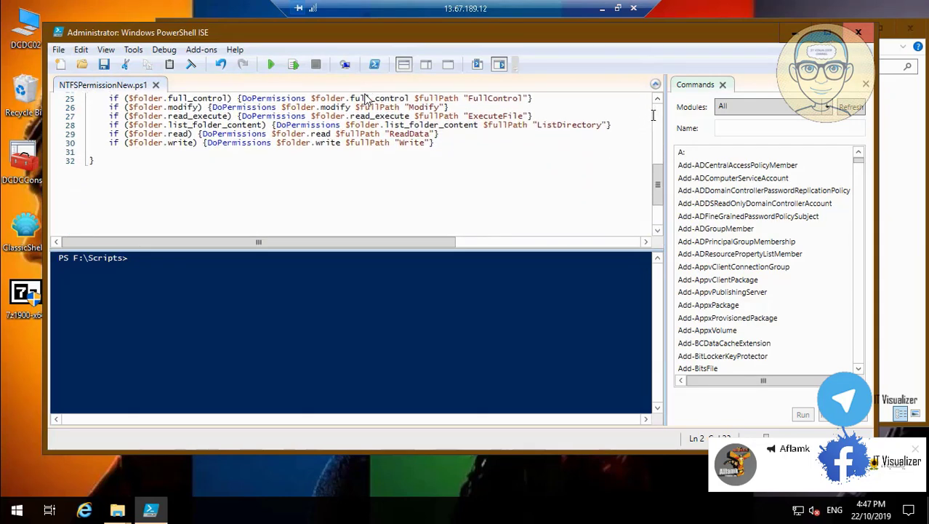
left_click(658, 120)
left_click(658, 120)
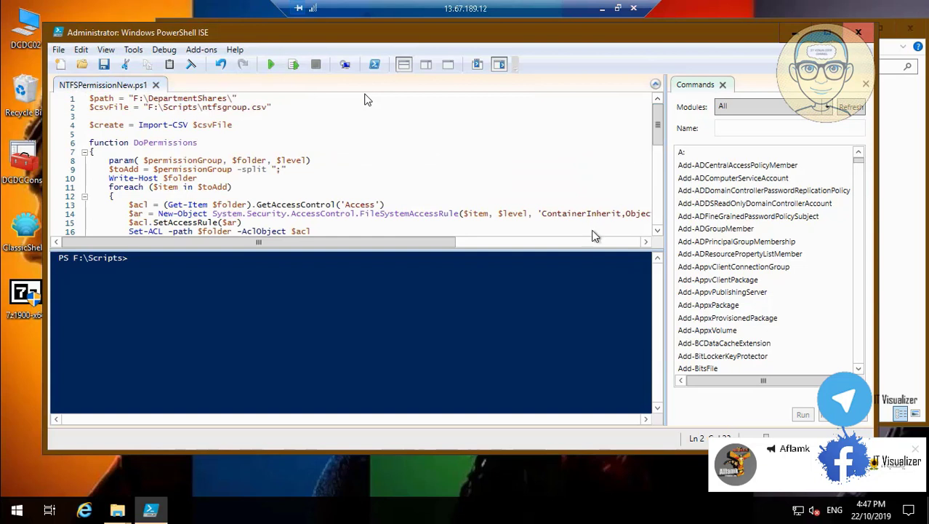
left_click(646, 241)
left_click_drag(645, 242, 646, 242)
left_click(147, 244)
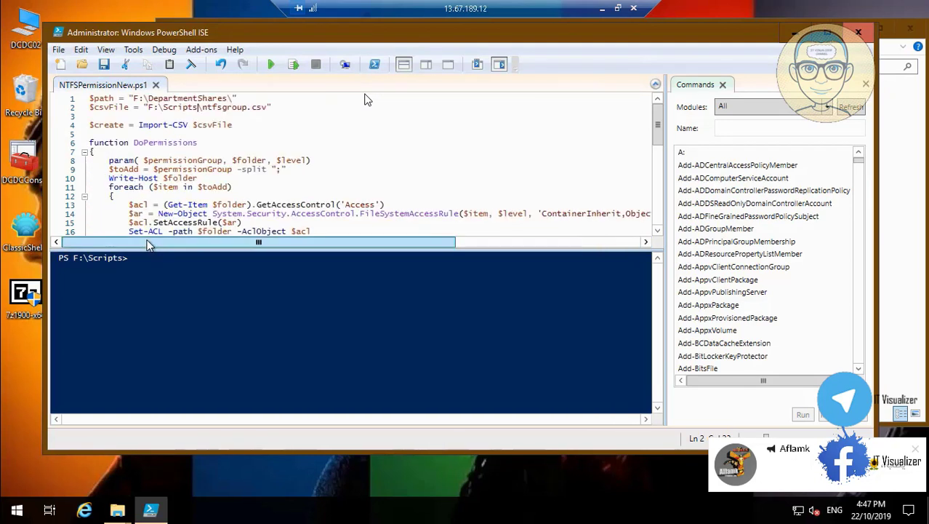
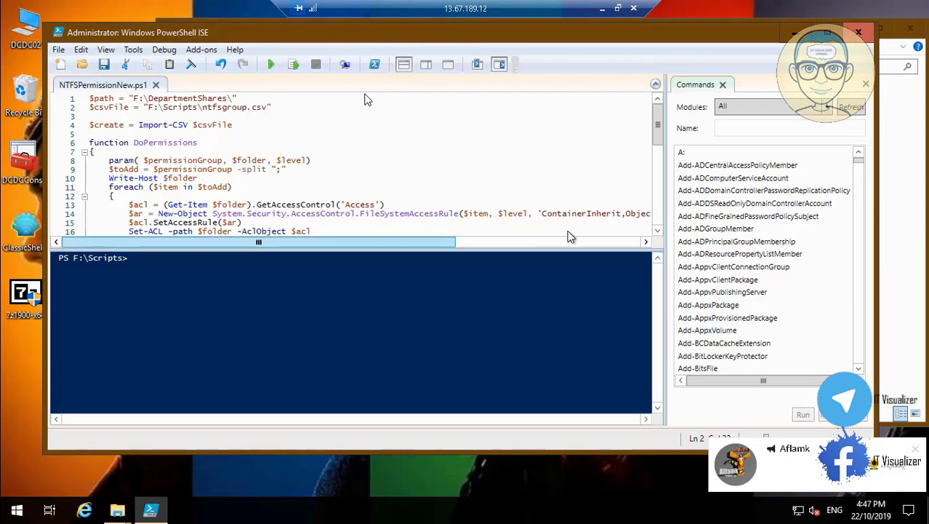
Run NTFSPermissionNew.ps1 over the GlobalShare, HOD, IT and HR folders, then close PowerShell ISE
scroll(659, 233, "down", 3)
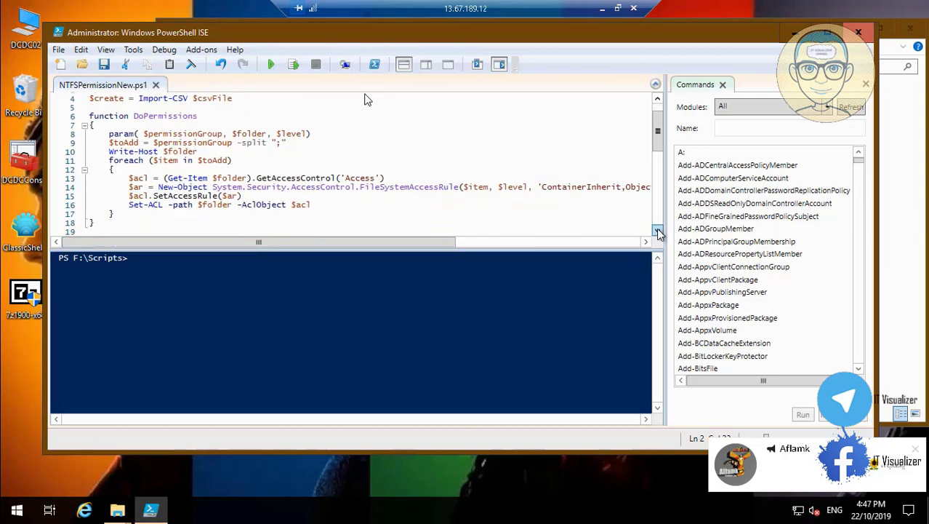
scroll(659, 233, "down", 3)
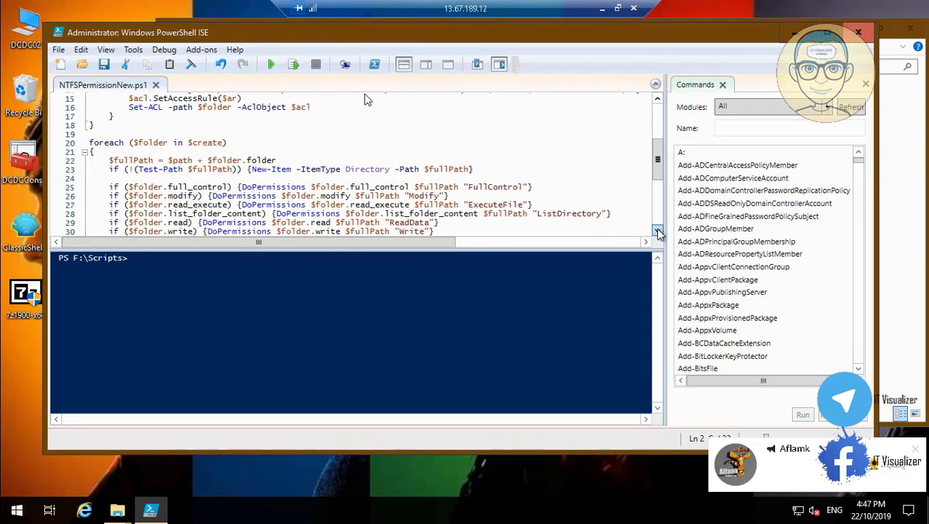
scroll(658, 232, "down", 1)
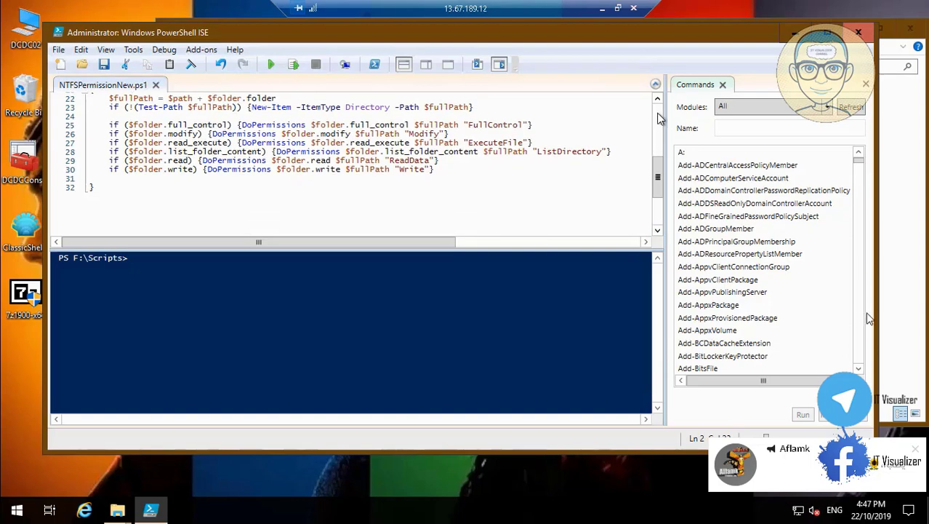
left_click(659, 120)
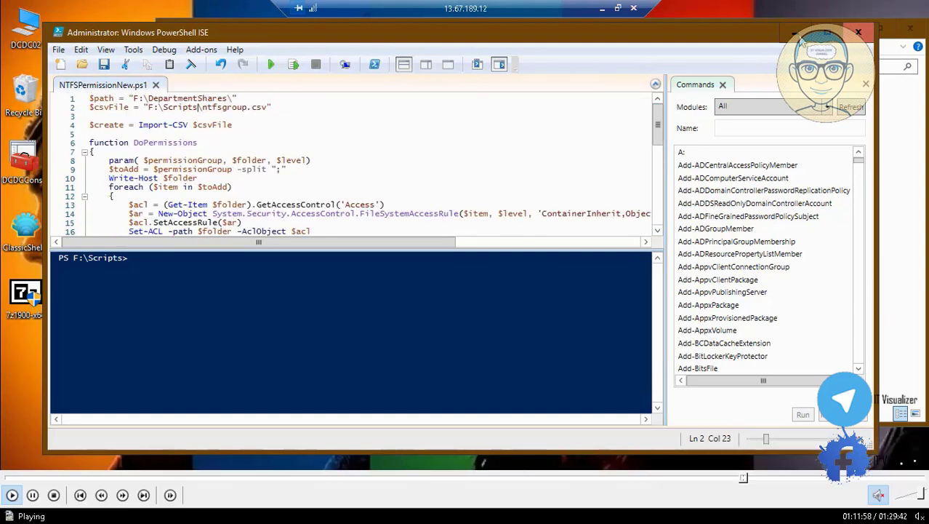
left_click(751, 480)
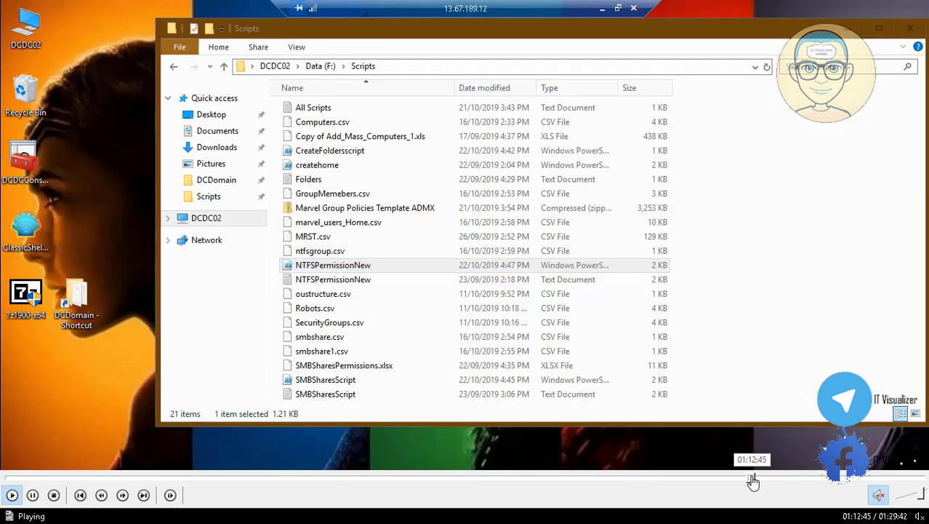
left_click(757, 480)
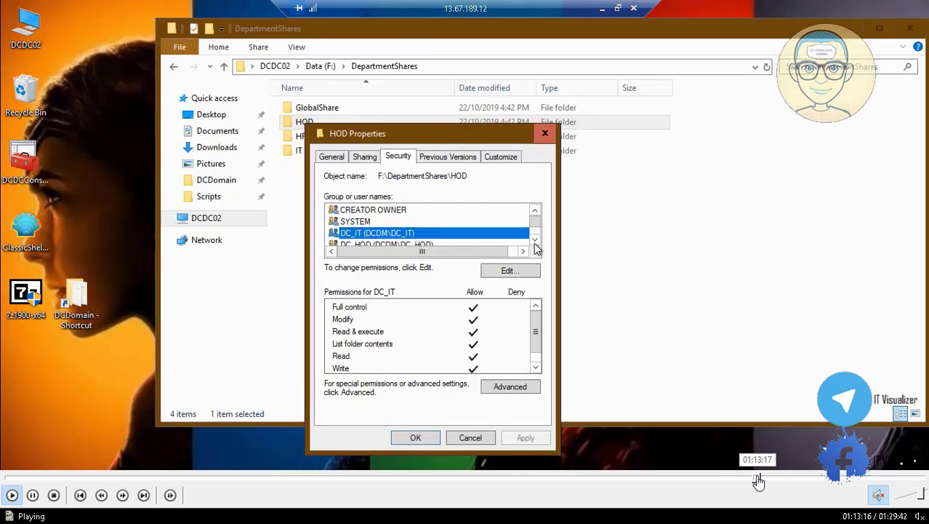
left_click(755, 480)
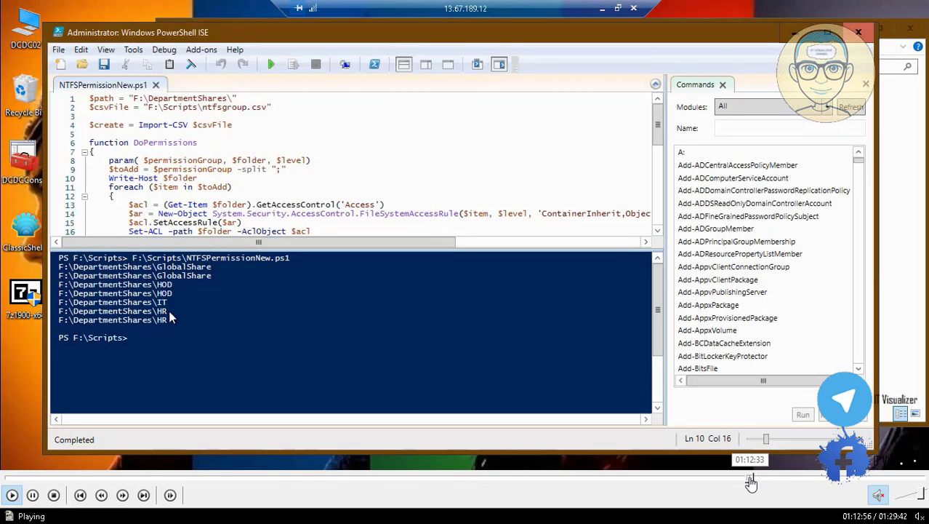
left_click(751, 480)
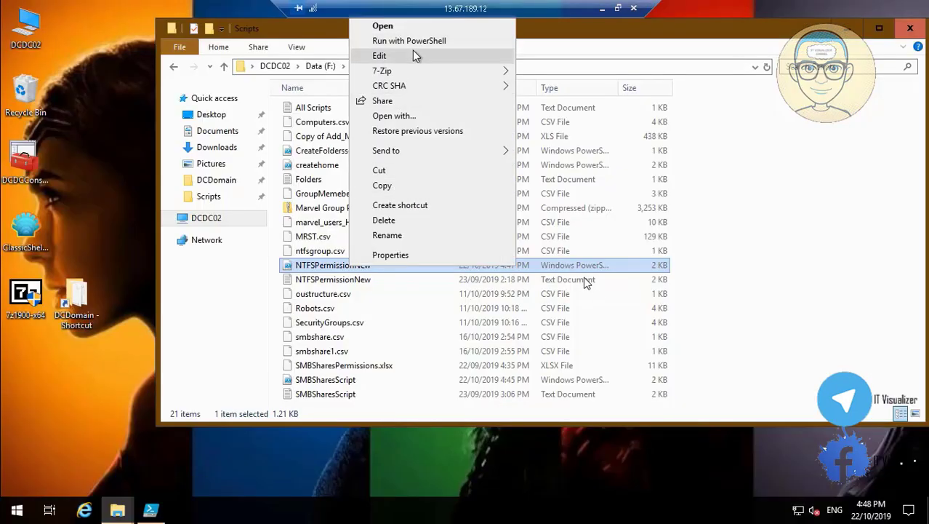
left_click(412, 55)
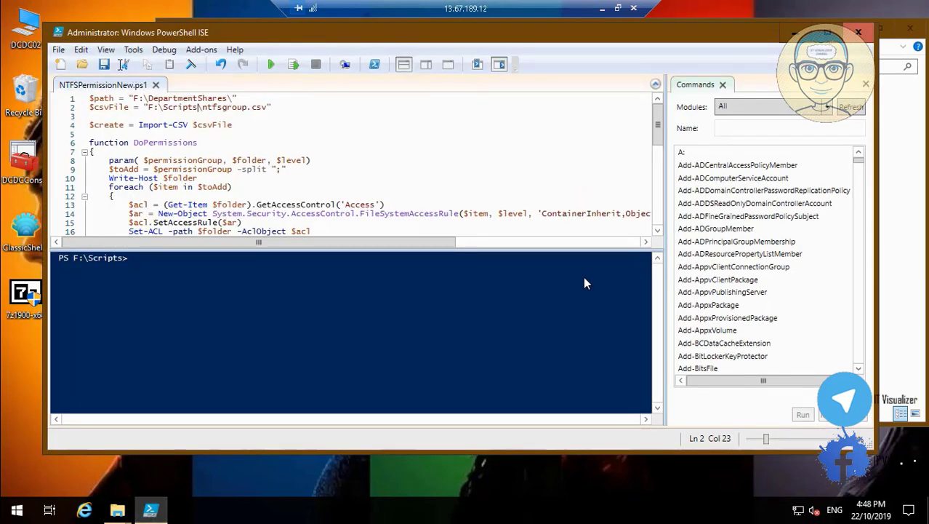
left_click(272, 64)
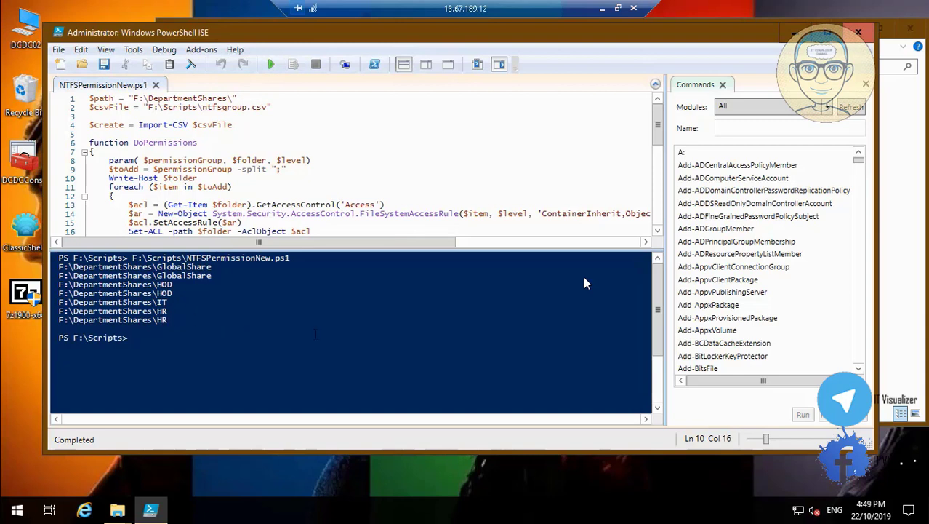
left_click(863, 30)
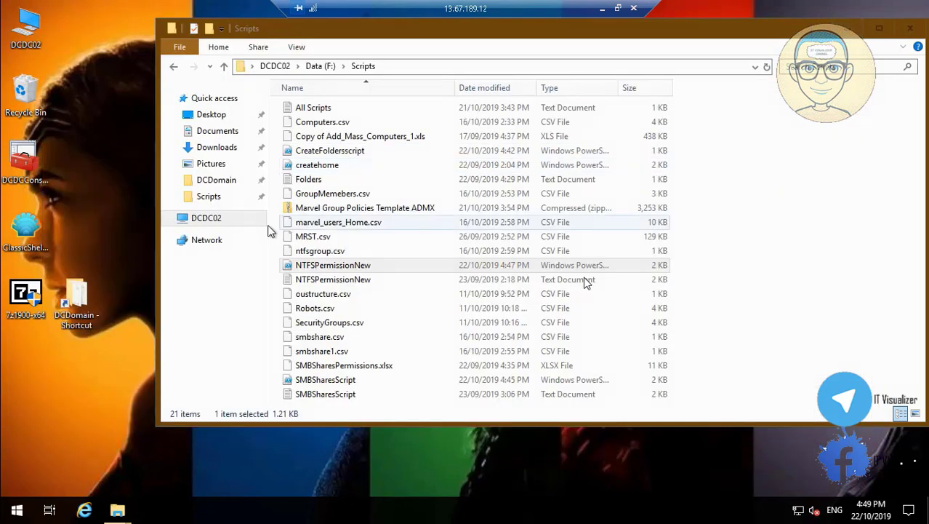
Browse to the DepartmentShares folder on the Data (F:) drive
left_click(209, 220)
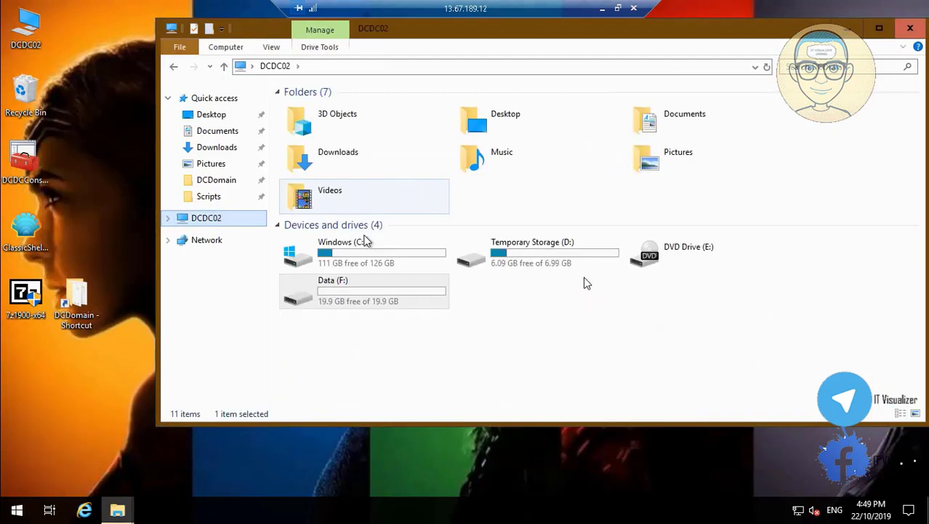
double_click(388, 303)
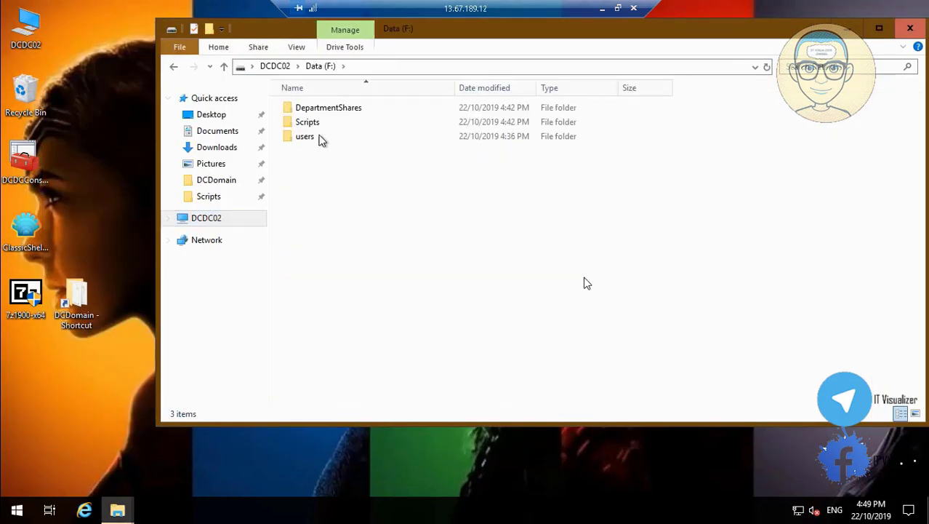
double_click(328, 107)
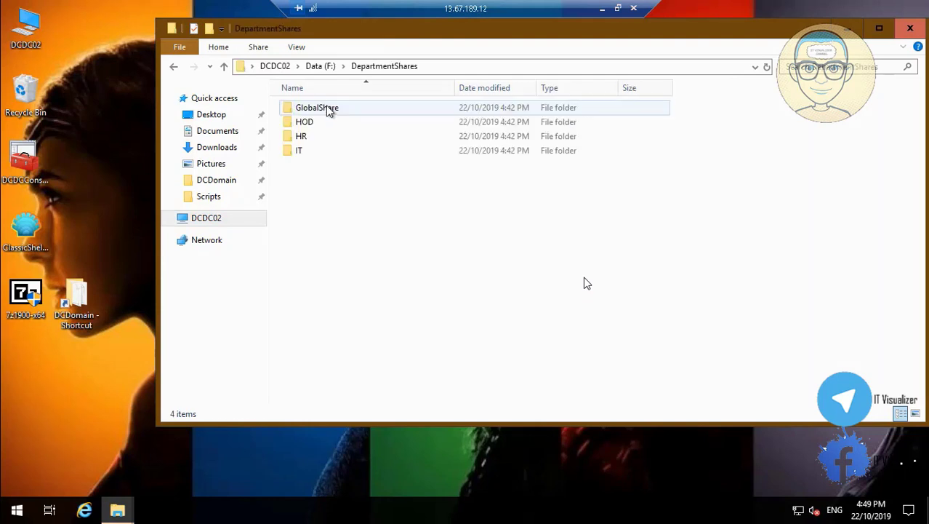
Review HOD's security tab, confirming DC_IT has Full control and DC_HOD is listed, without changes
right_click(306, 125)
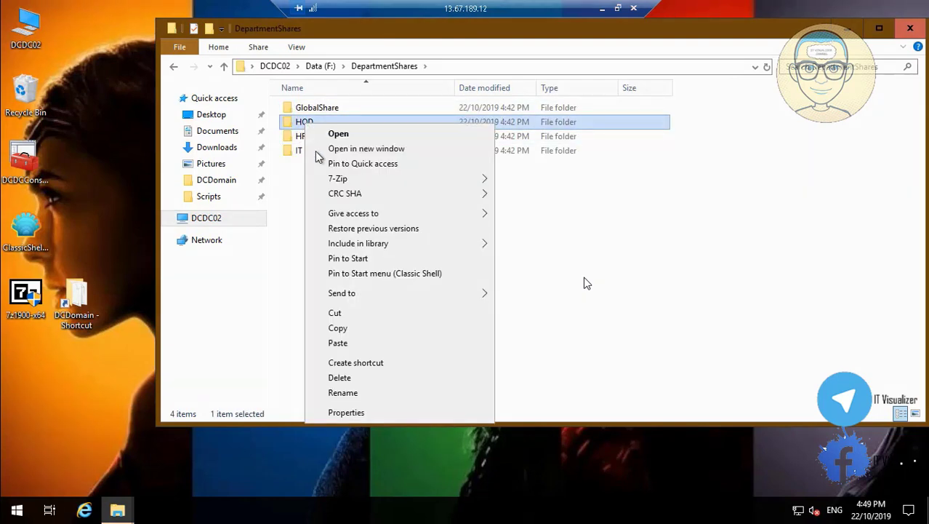
left_click(346, 412)
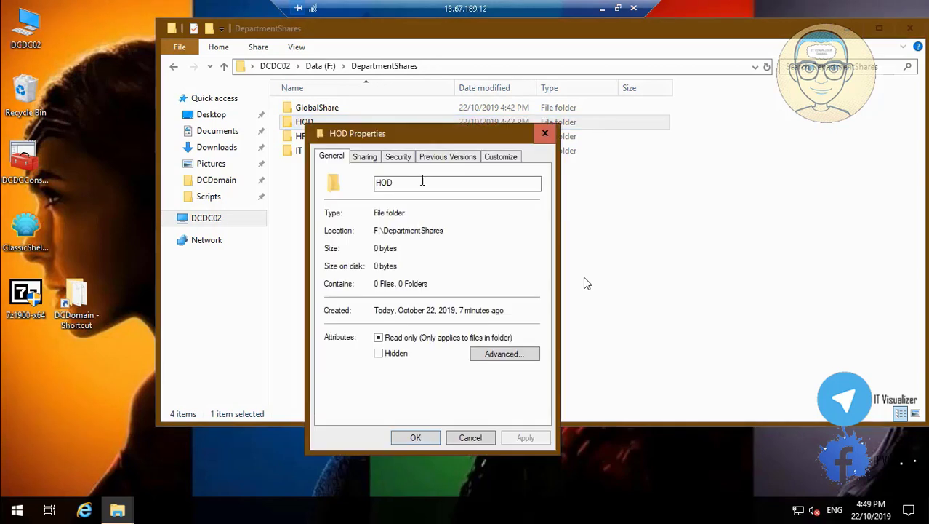
left_click(408, 159)
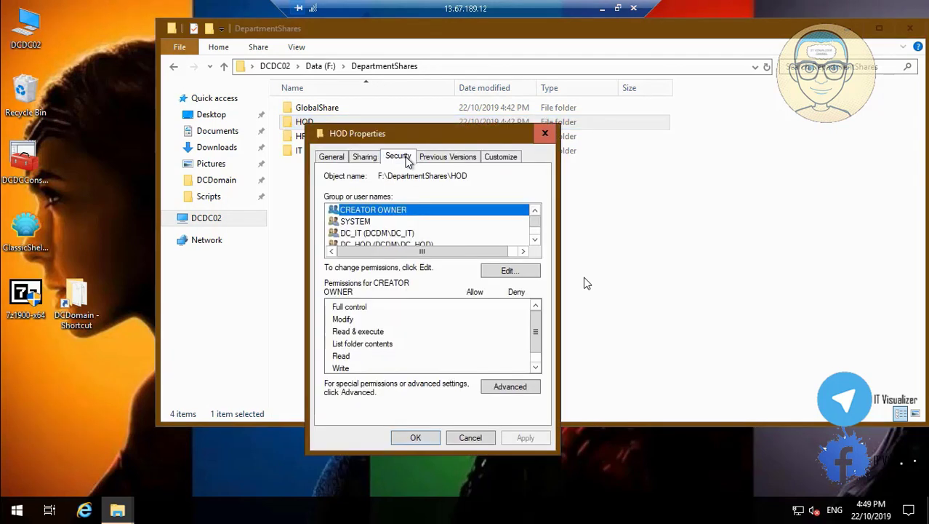
left_click(411, 233)
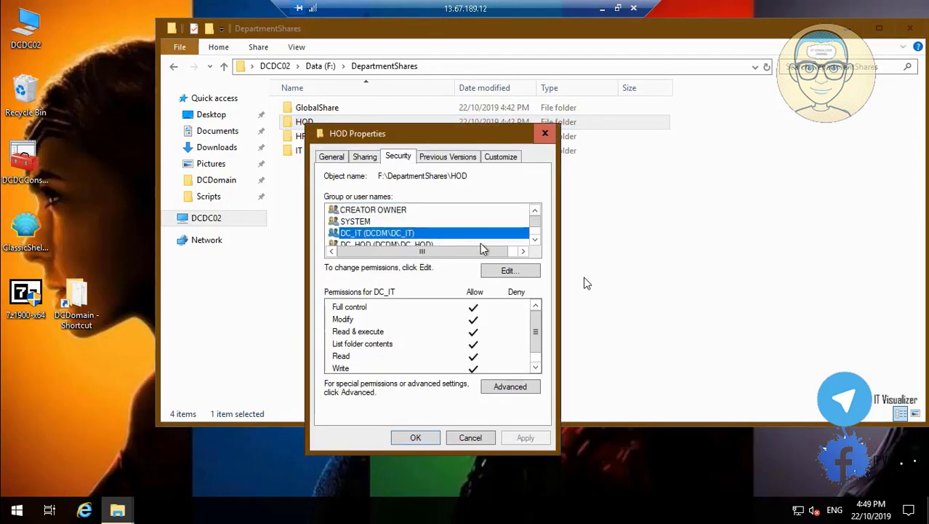
left_click(534, 240)
left_click(534, 240)
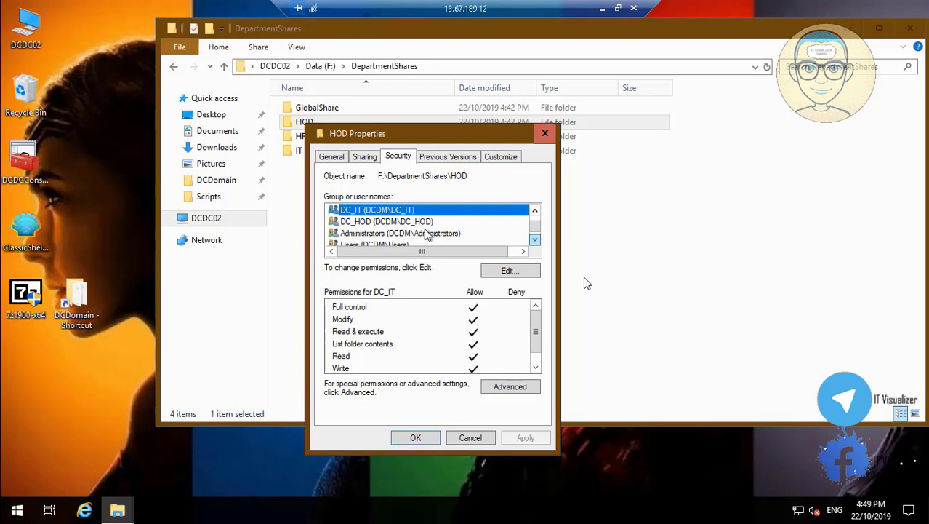
left_click(422, 222)
left_click(470, 437)
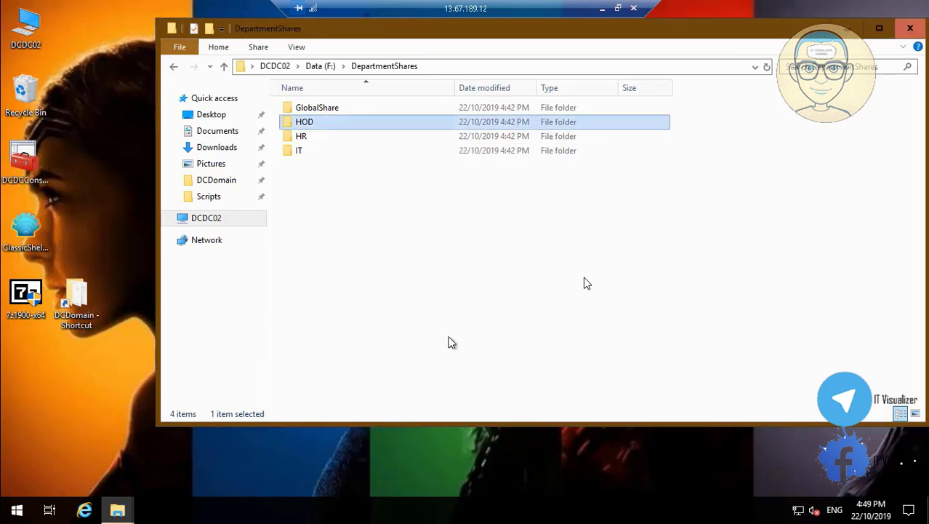
Browse to the Scripts folder on the Data (F:) drive
left_click(217, 222)
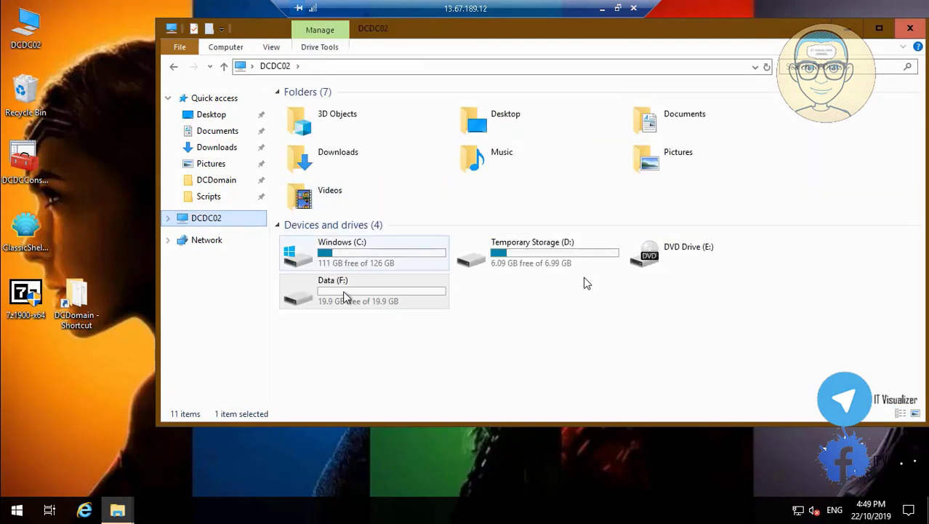
double_click(343, 297)
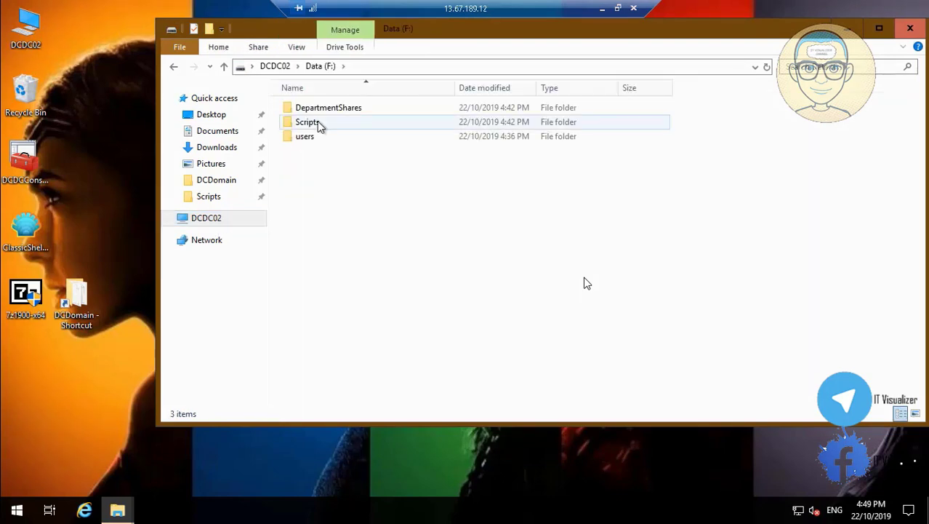
double_click(318, 124)
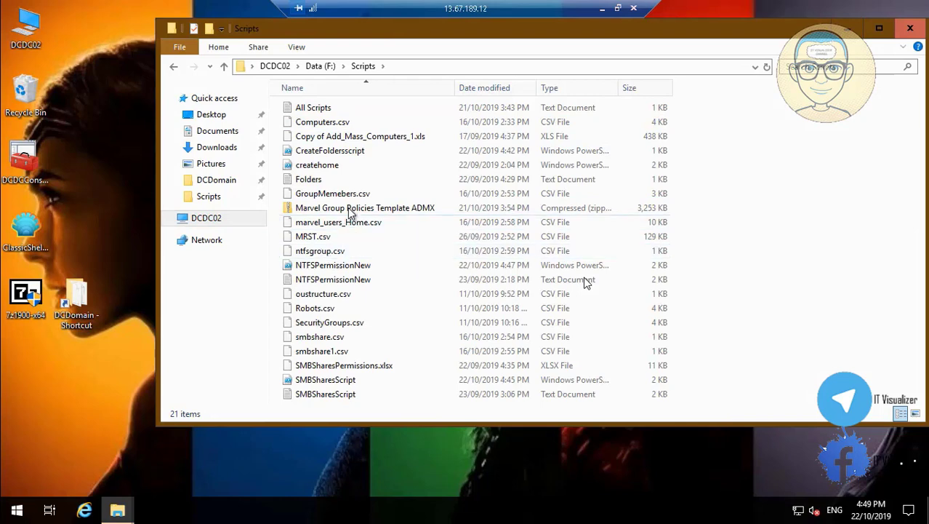
Open createhome.ps1 in PowerShell ISE at line 2, then minimize the editor
left_click(335, 167)
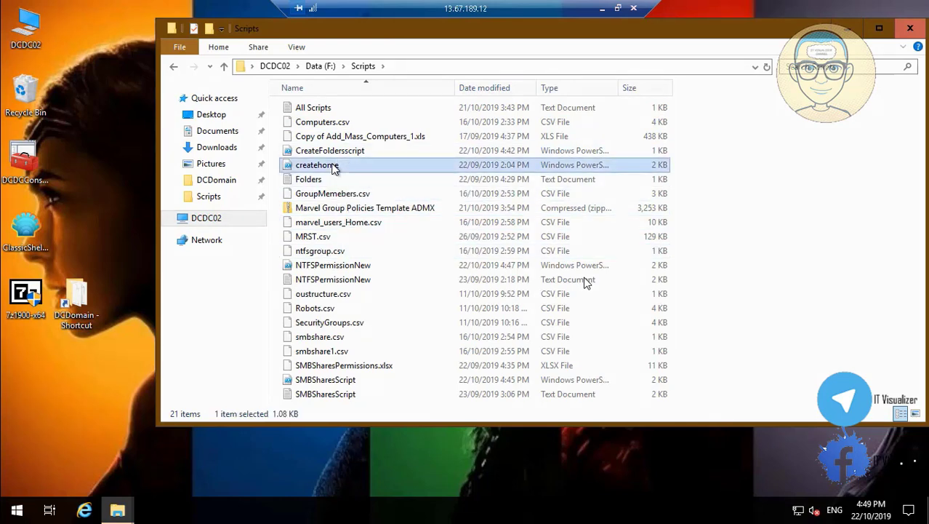
right_click(335, 167)
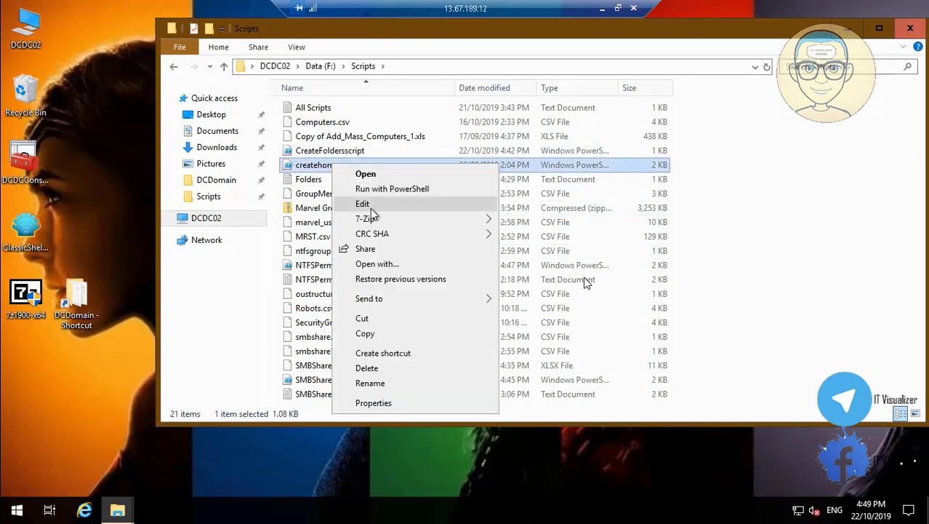
left_click(368, 205)
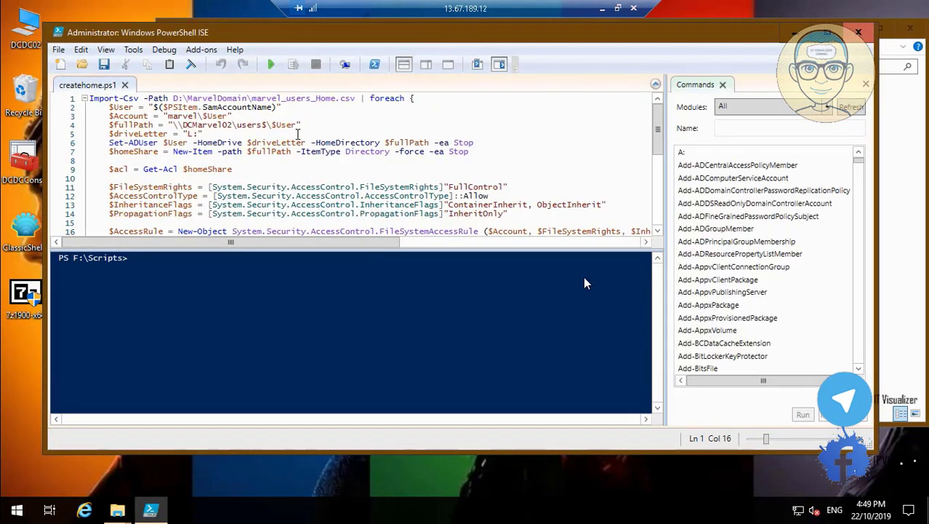
left_click(197, 109)
left_click(795, 32)
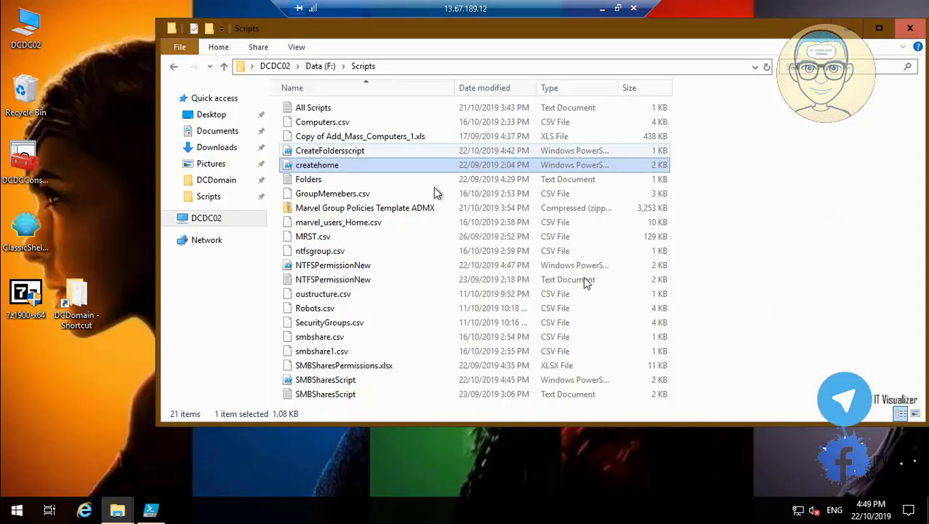
Copy marvel_users_Home.csv and bring the createhome.ps1 script back up in PowerShell ISE
left_click(361, 226)
right_click(362, 225)
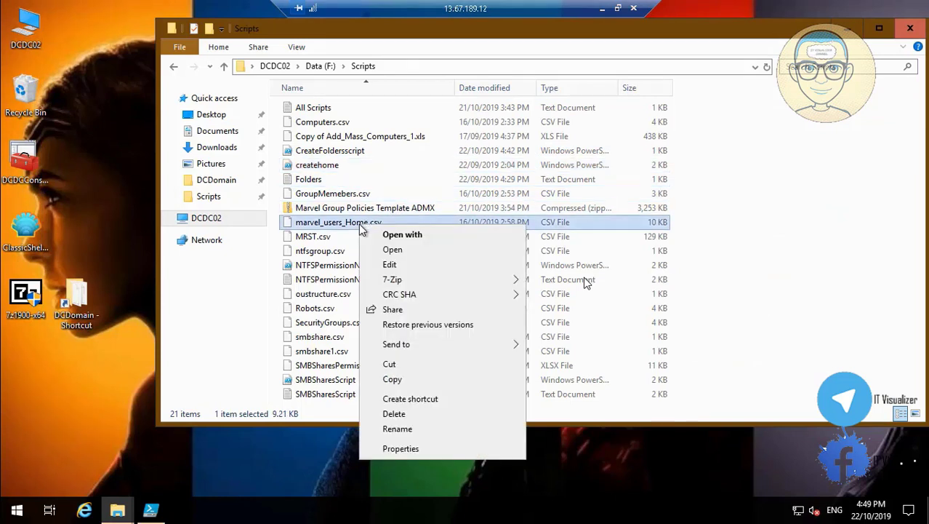
left_click(392, 378)
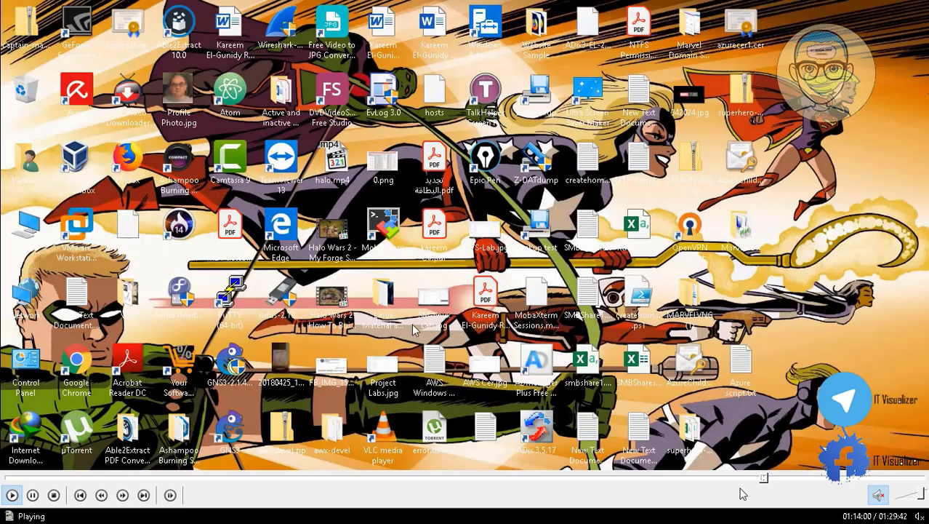
left_click(771, 478)
left_click(780, 479)
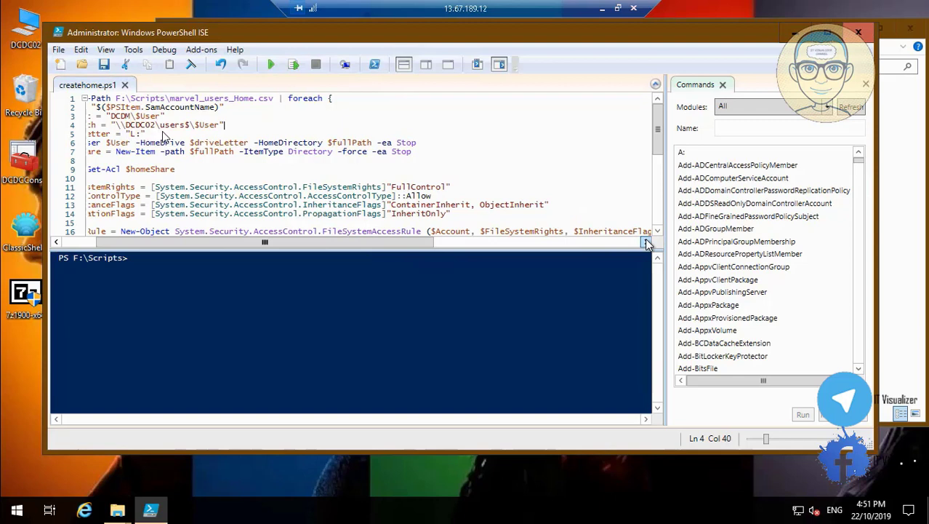
Run createhome.ps1 to create home directories under \\DCDC02\users$ for every user
left_click(647, 244)
left_click_drag(647, 243, 647, 243)
left_click(644, 243)
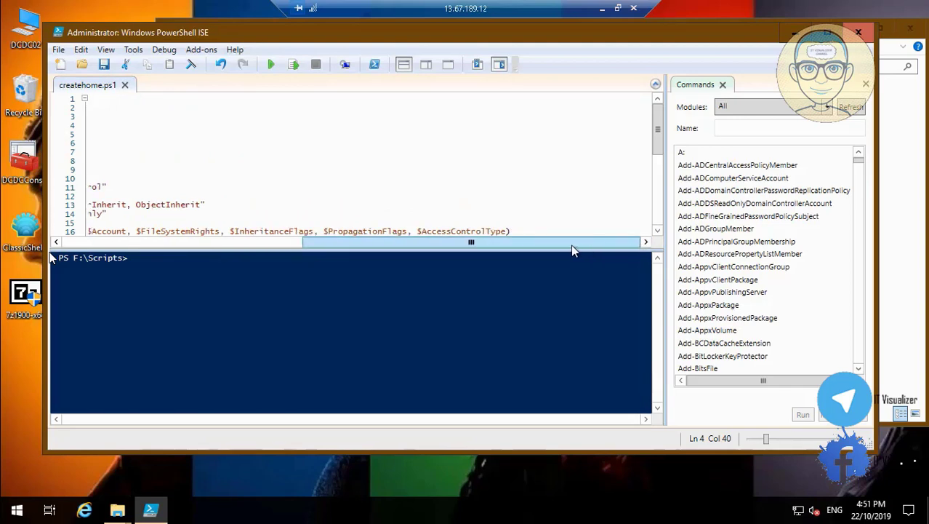
left_click_drag(471, 243, 230, 247)
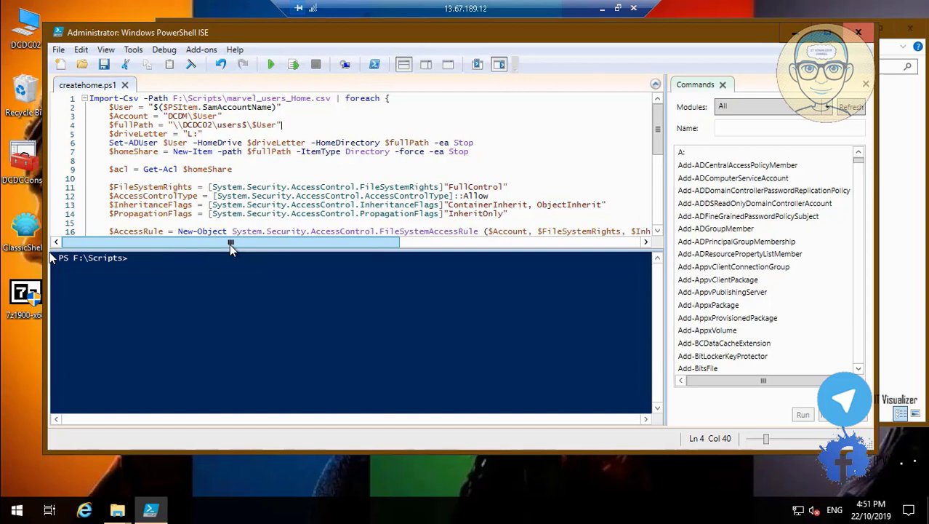
left_click(273, 65)
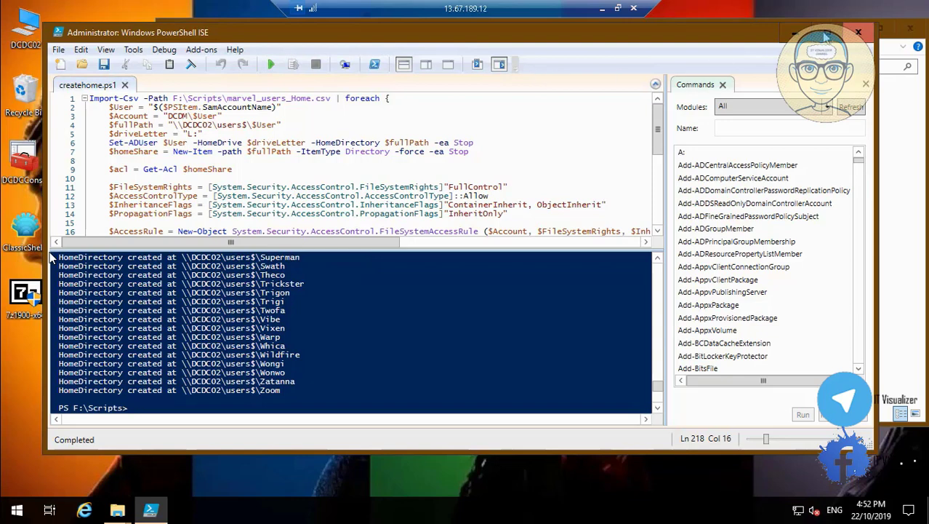
Close ISE, verify F:\users has a folder per user, then close Explorer
left_click(858, 34)
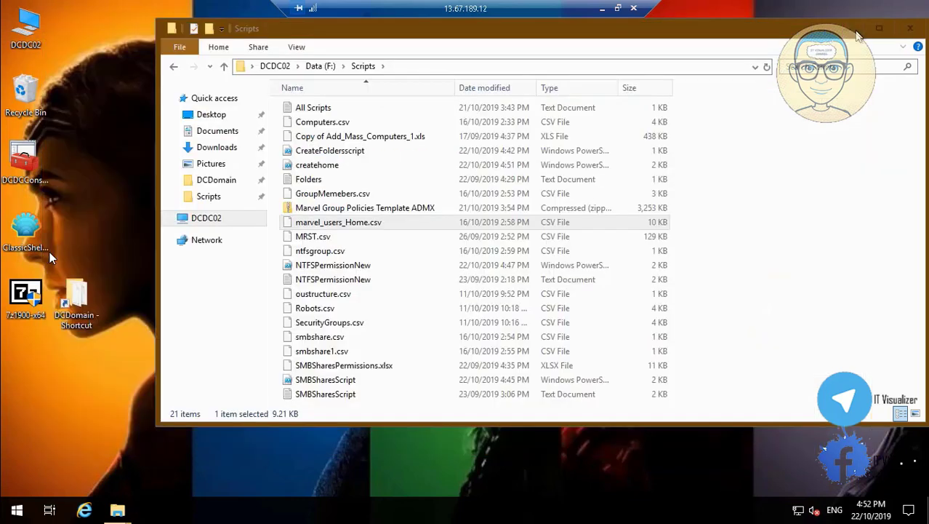
left_click(207, 219)
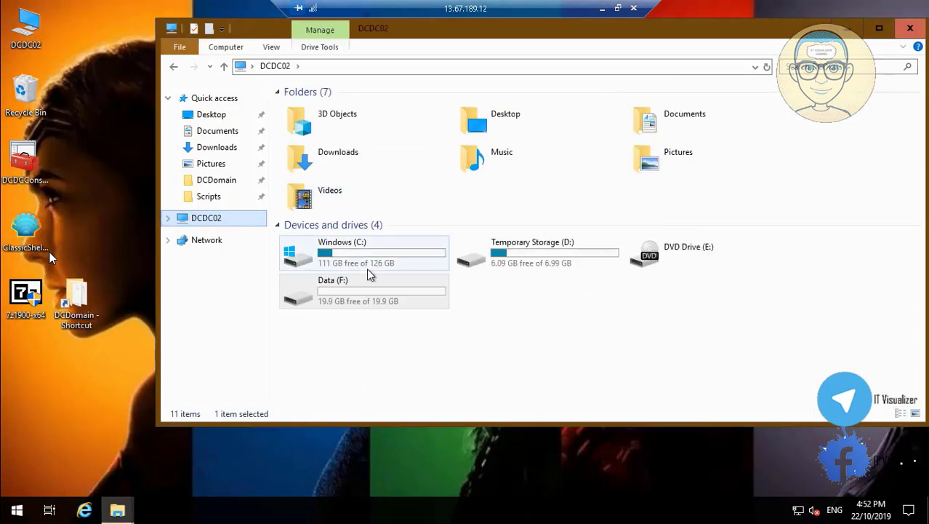
double_click(369, 295)
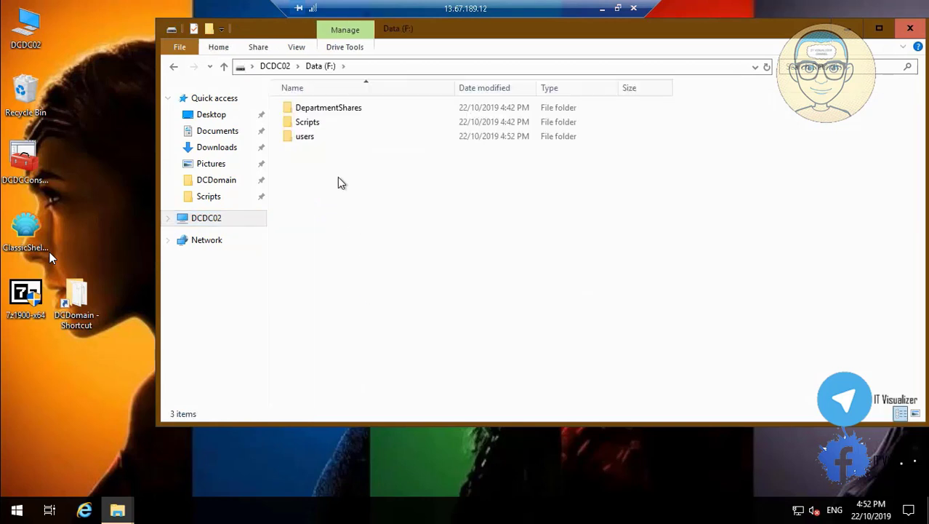
double_click(306, 139)
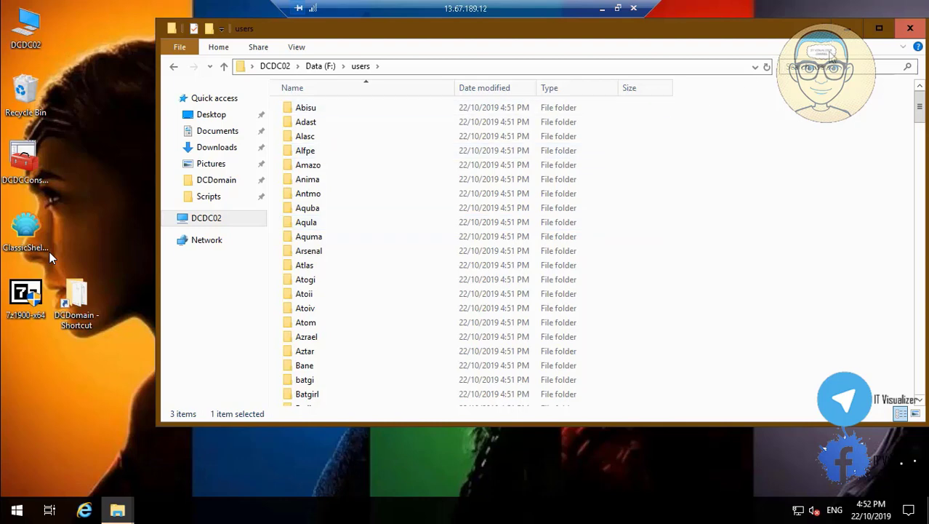
left_click(909, 28)
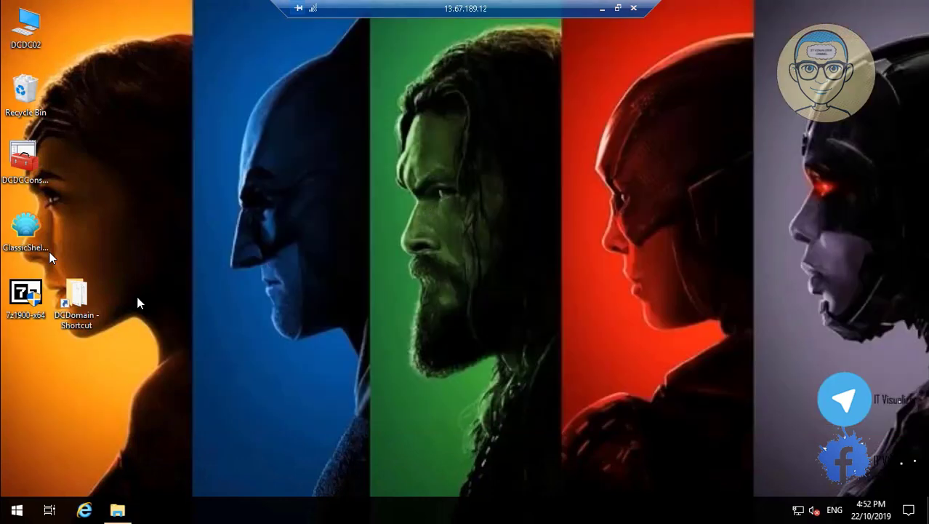
left_click_drag(86, 313, 31, 371)
Open DGDCConsole and browse to DCDM.LOCAL > DCSH > Users in Active Directory
left_click(25, 159)
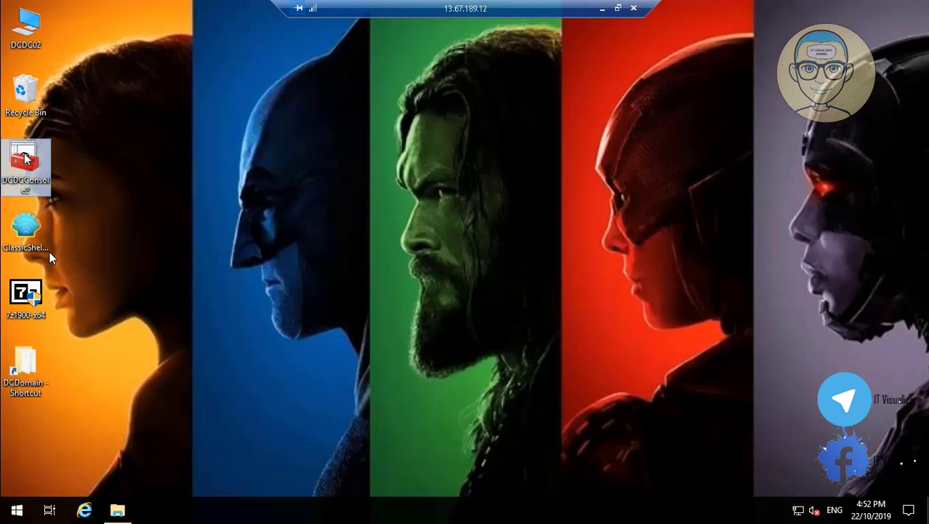
double_click(26, 159)
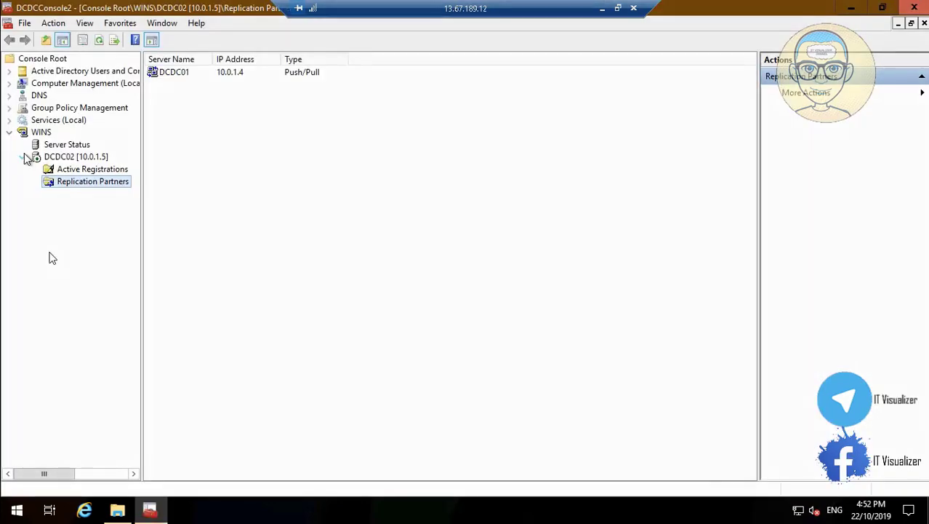
left_click(10, 74)
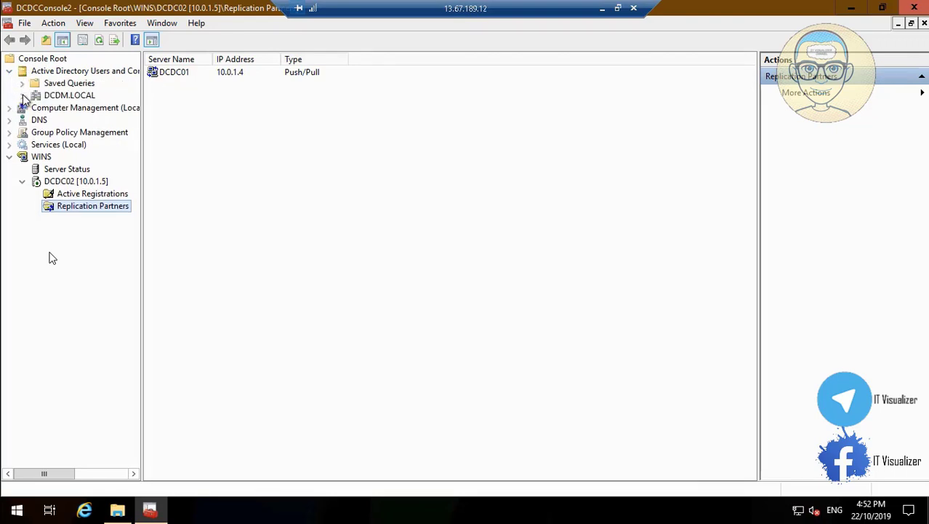
left_click(22, 95)
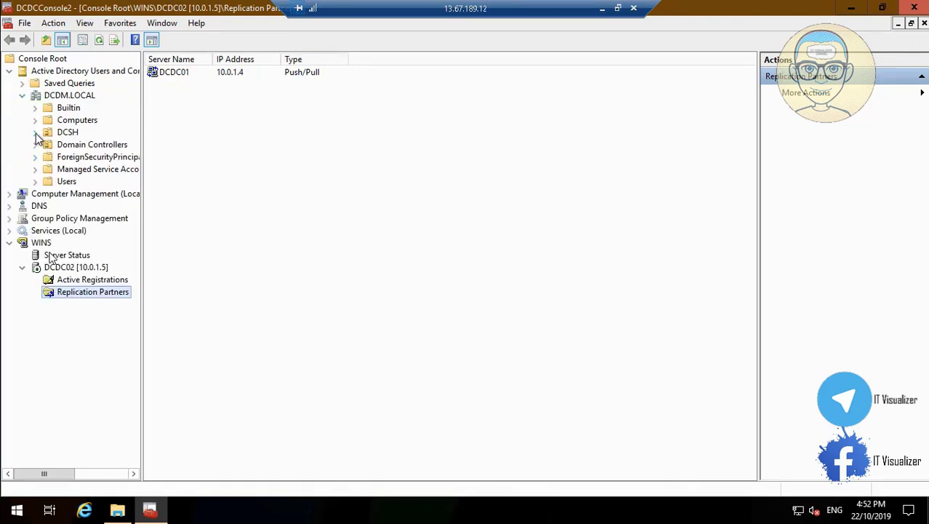
left_click(35, 132)
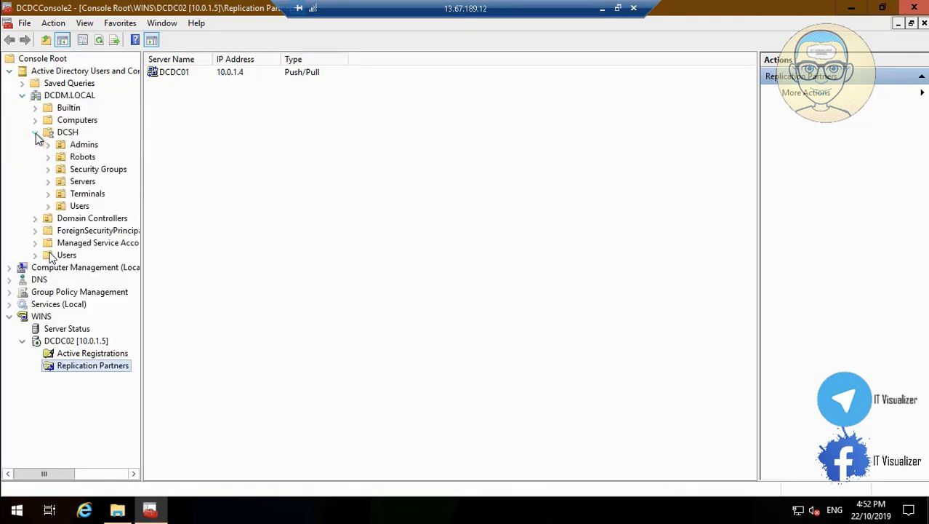
left_click(79, 207)
Check a DCSH user's Profile tab for the L: home folder on \\DCDC02\users$
left_click(186, 150)
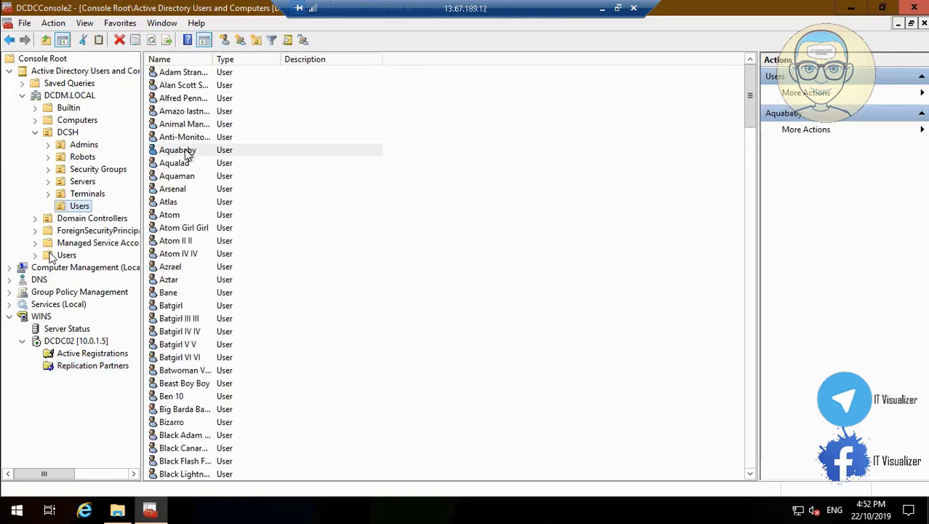
double_click(186, 150)
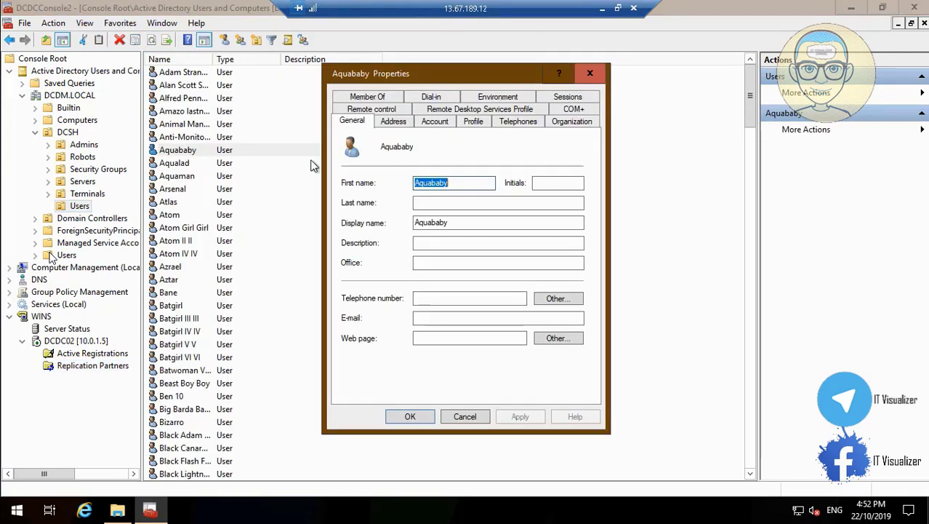
left_click(481, 123)
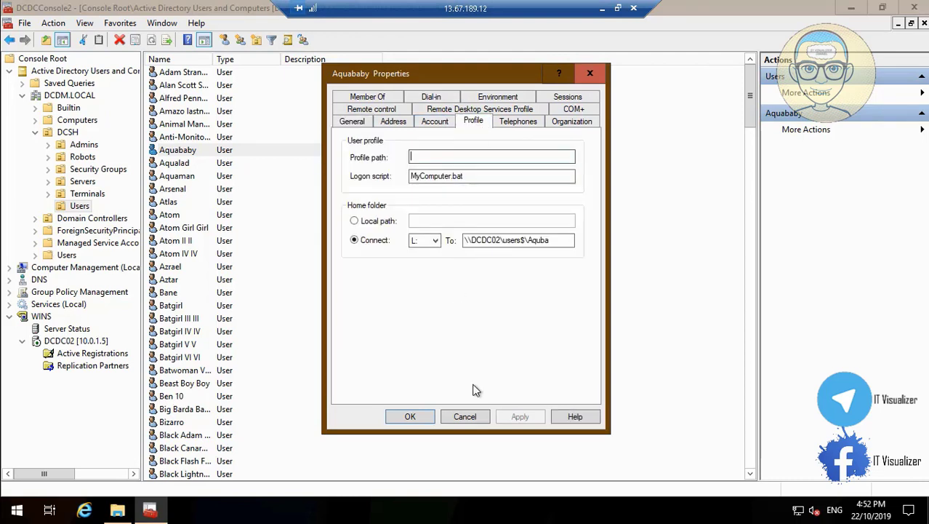
left_click(464, 418)
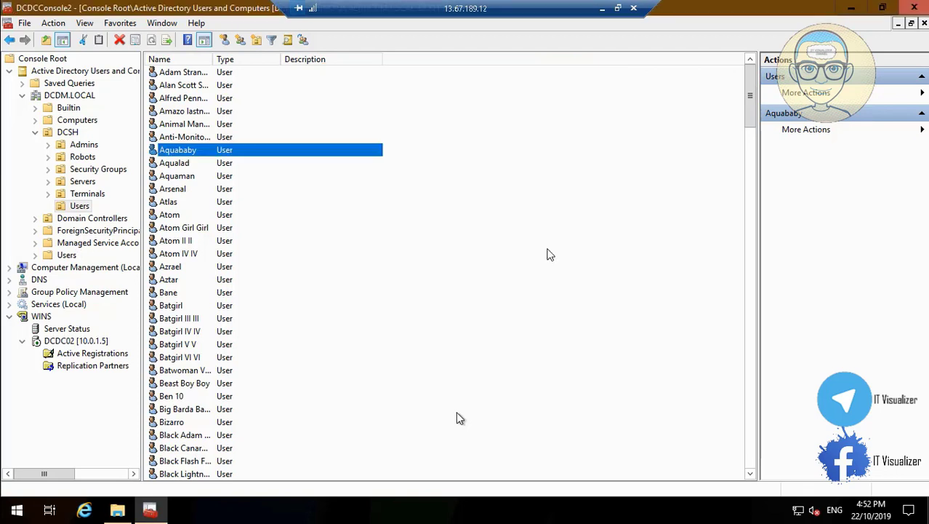
Check the home folder settings of the first two accounts in the Admins OU
left_click(95, 146)
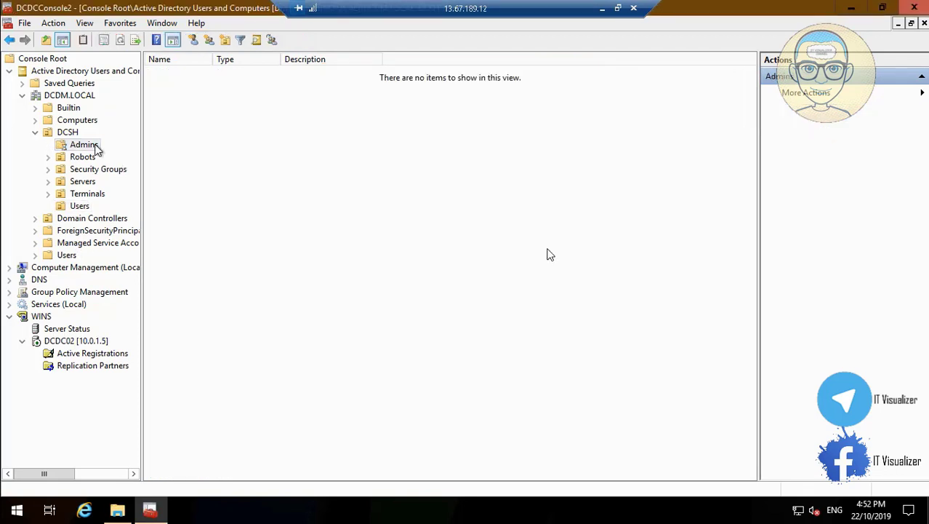
double_click(191, 86)
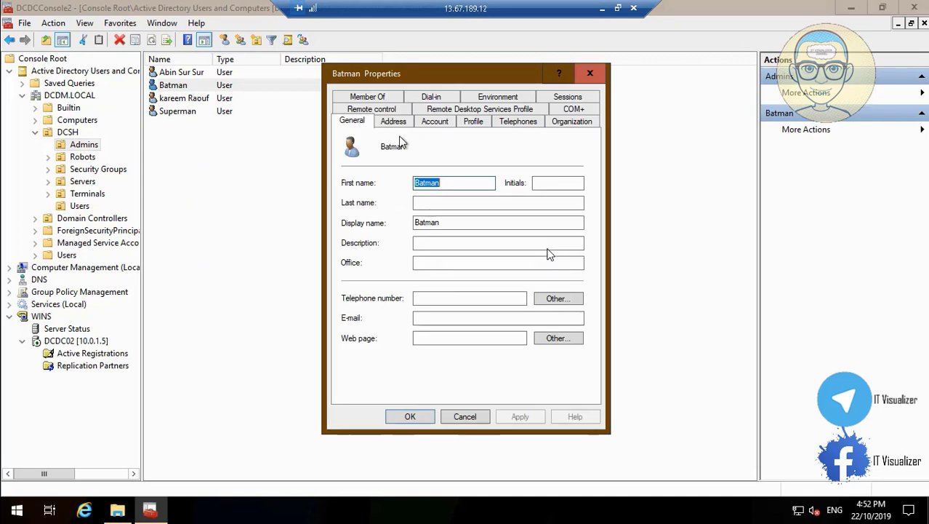
left_click(473, 123)
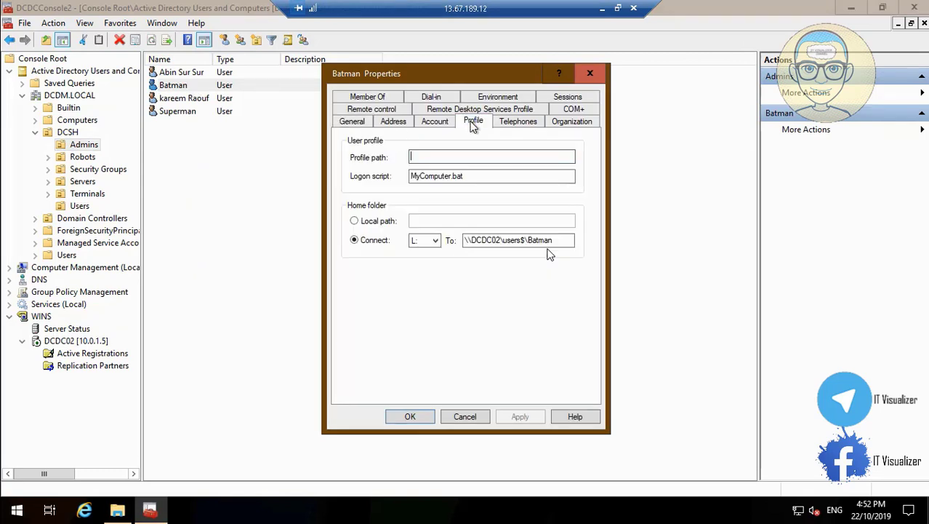
left_click(465, 416)
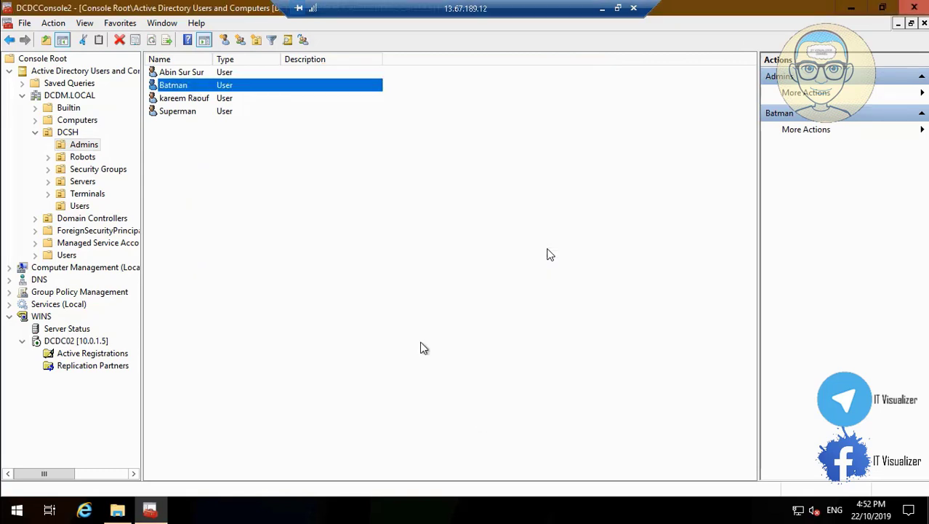
double_click(182, 73)
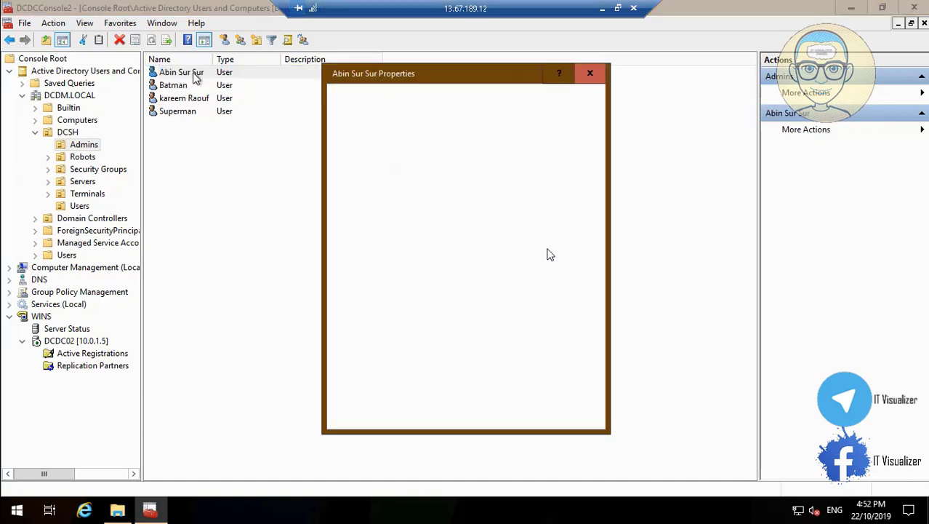
left_click(465, 416)
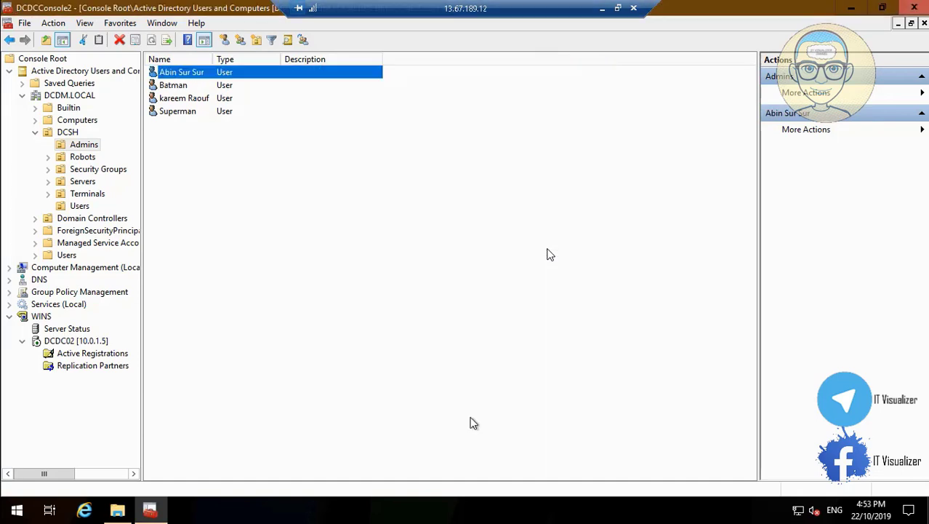
Map the third admin's home folder to drive L: on the \\DCDC02\users$ share and save
double_click(184, 98)
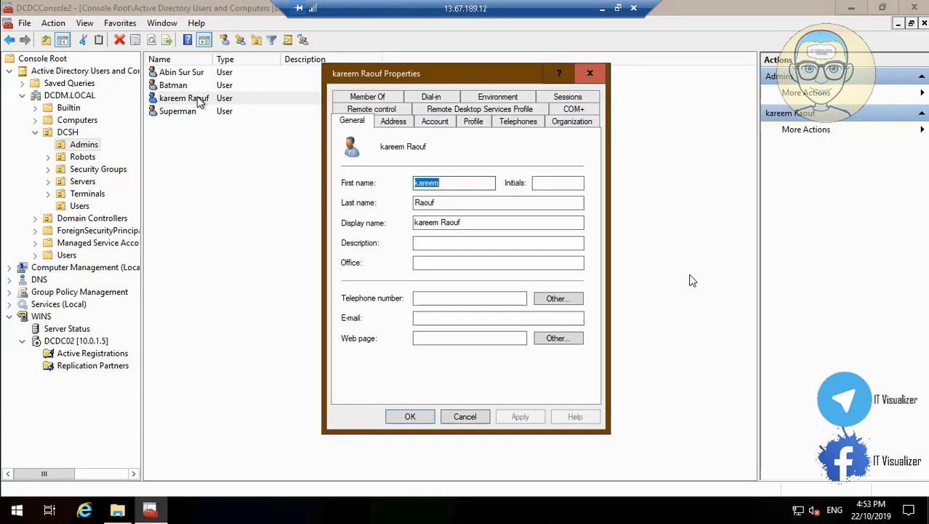
left_click(473, 122)
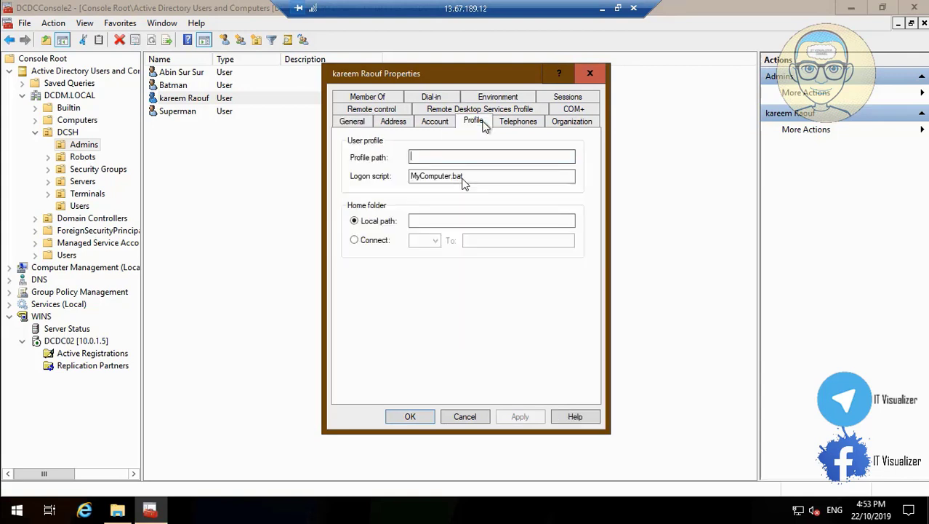
left_click(371, 243)
left_click(425, 240)
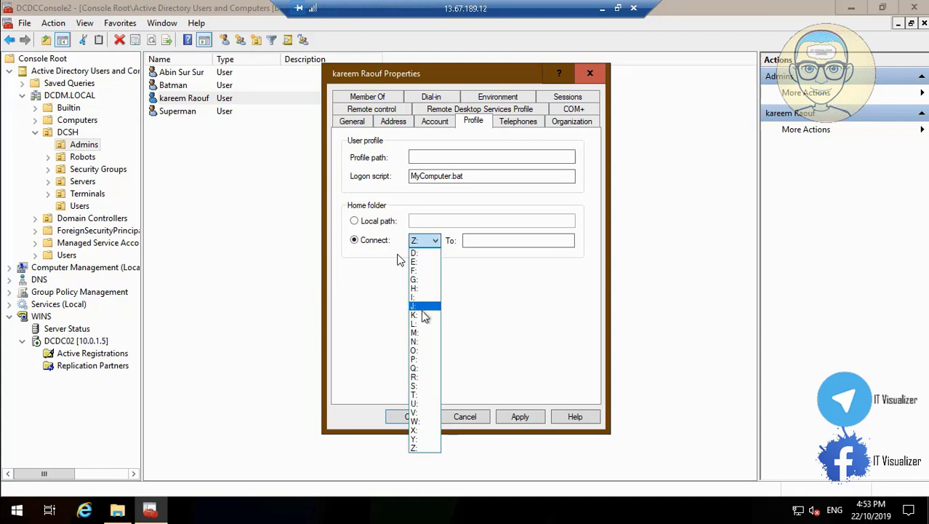
left_click(424, 324)
left_click(476, 240)
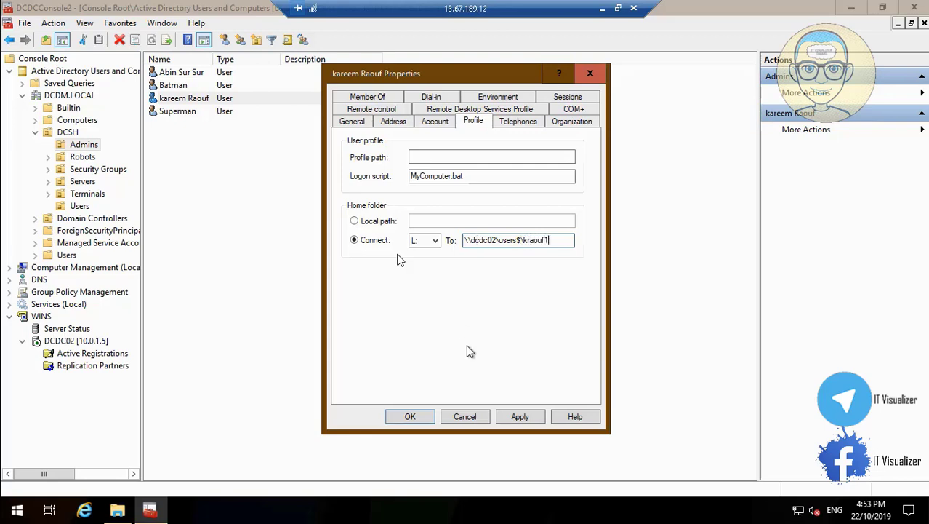
left_click(521, 416)
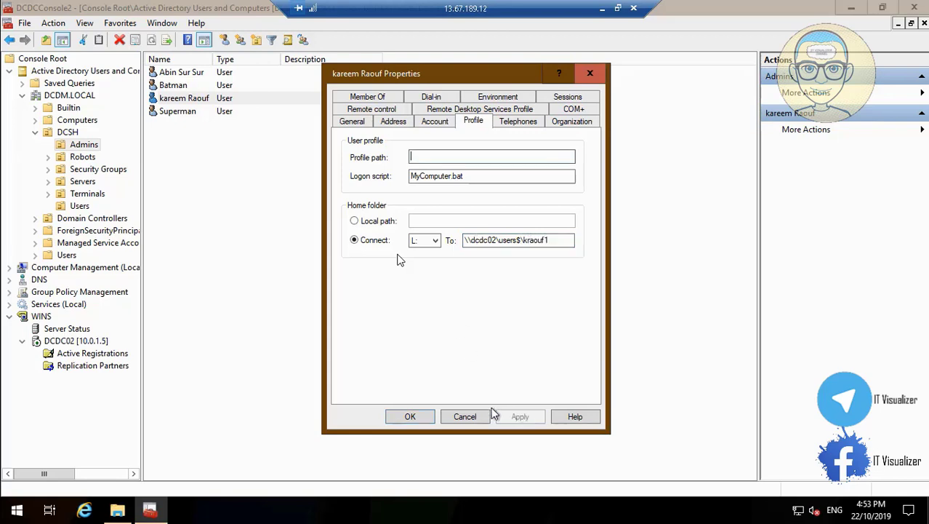
left_click(405, 417)
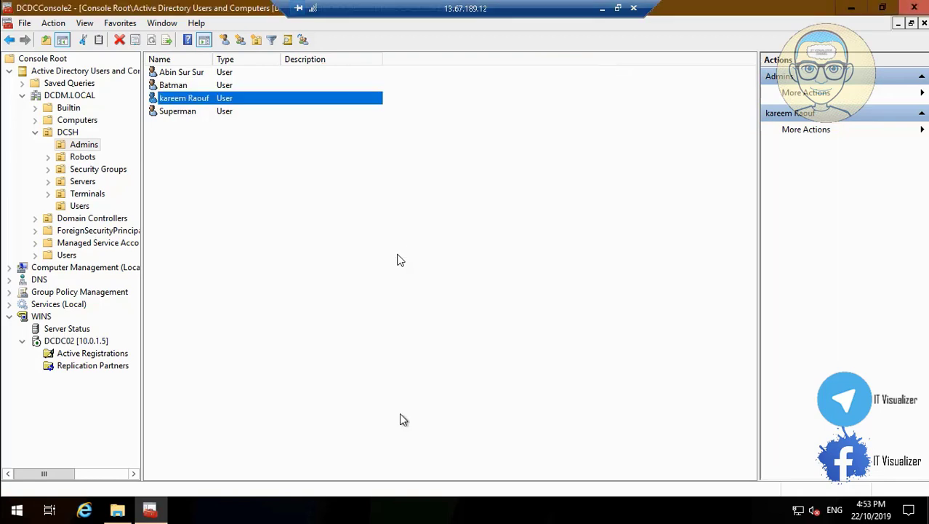
Review the fourth admin's home folder settings, then list the DCSH Security Groups
double_click(191, 116)
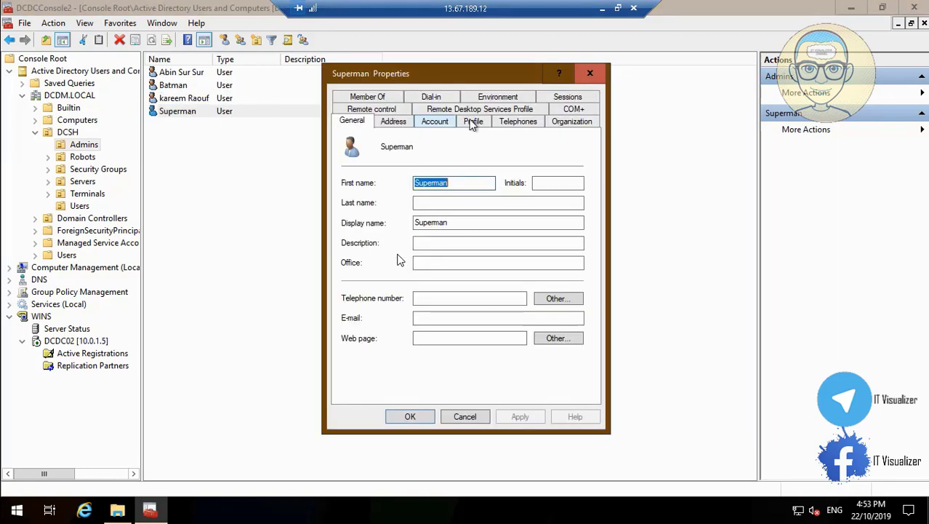
left_click(472, 122)
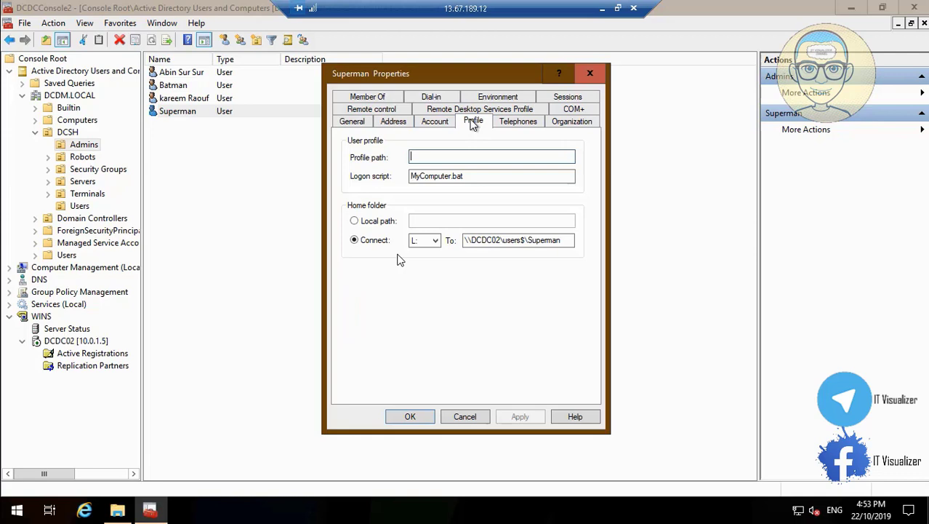
left_click(410, 417)
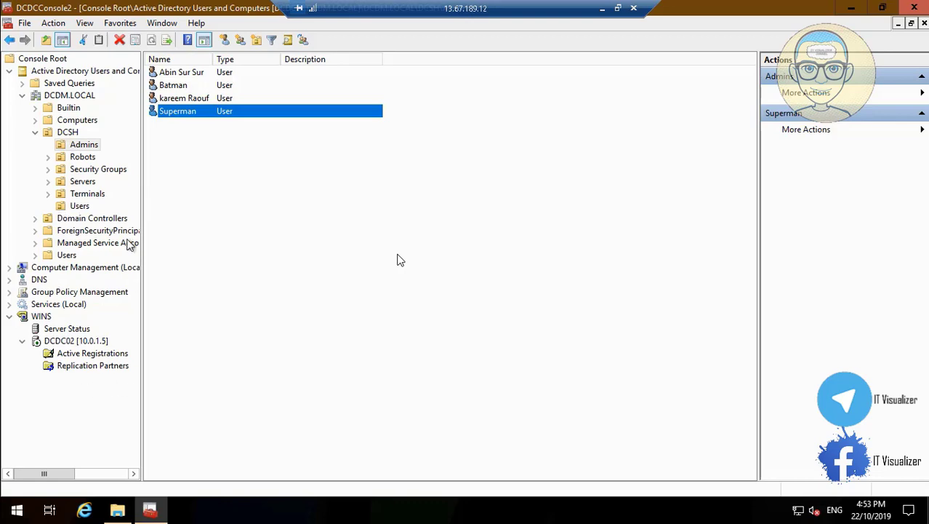
left_click(99, 169)
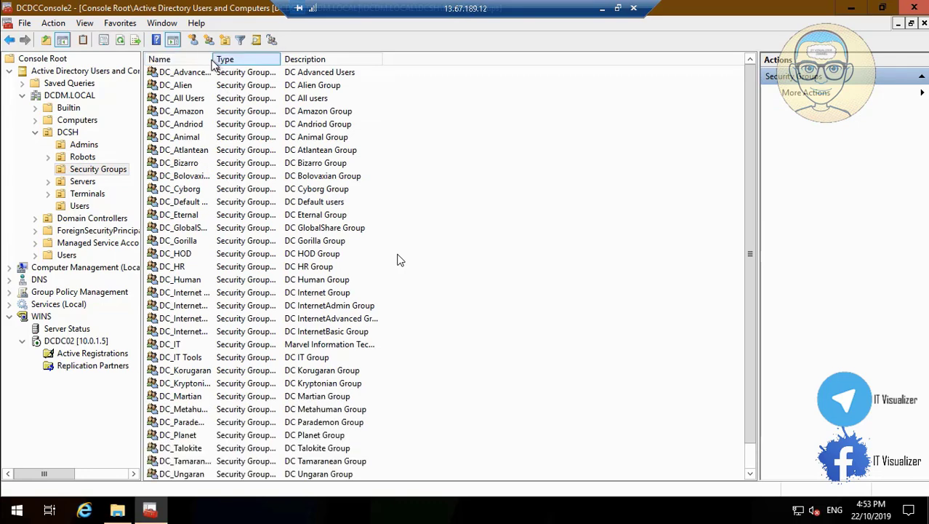
Open DC_Default Users' Members tab and list all domain users in the advanced search
left_click_drag(306, 65, 415, 65)
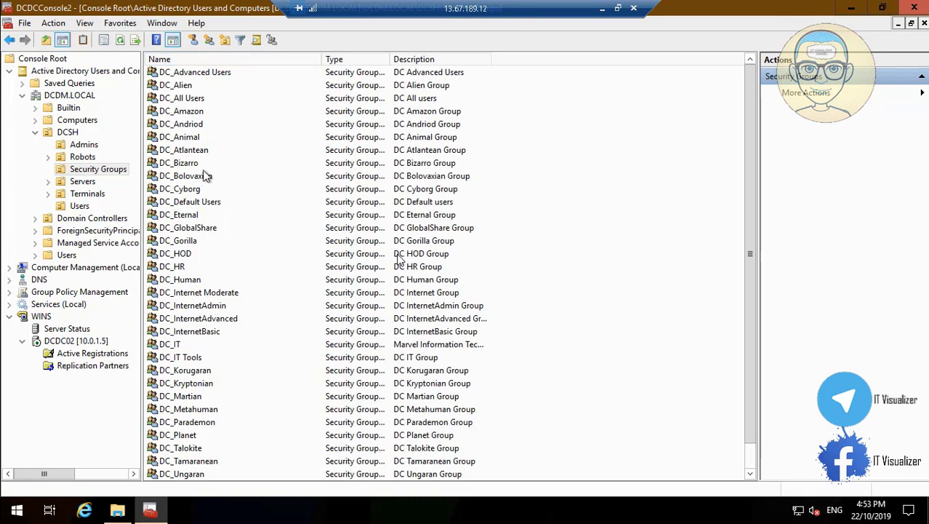
double_click(206, 206)
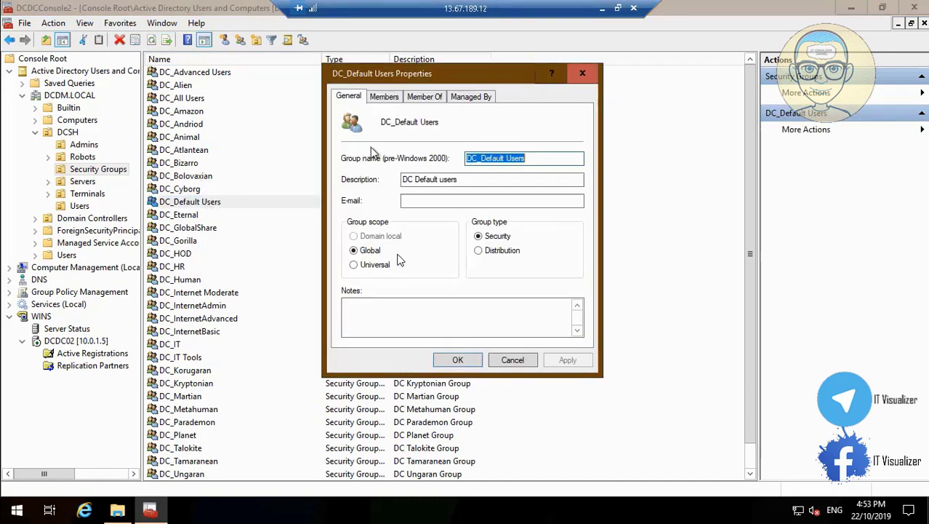
left_click(384, 97)
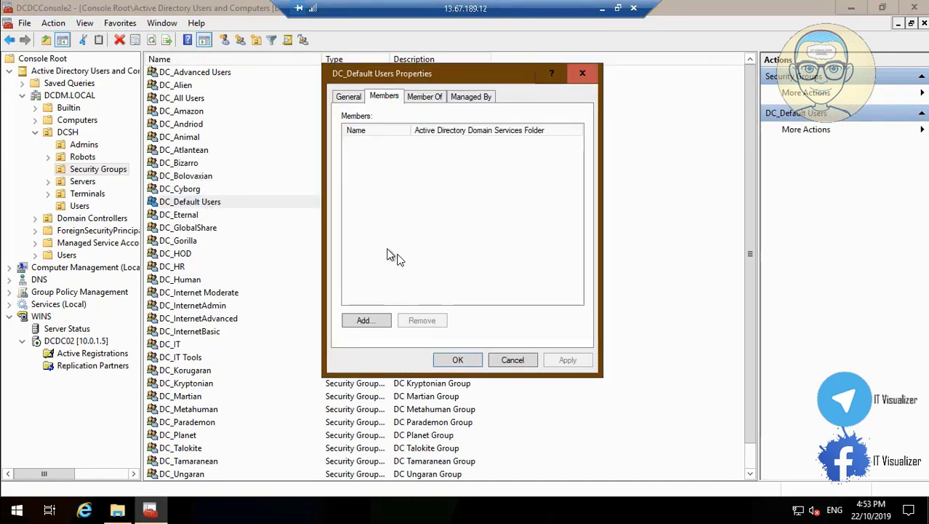
left_click(382, 323)
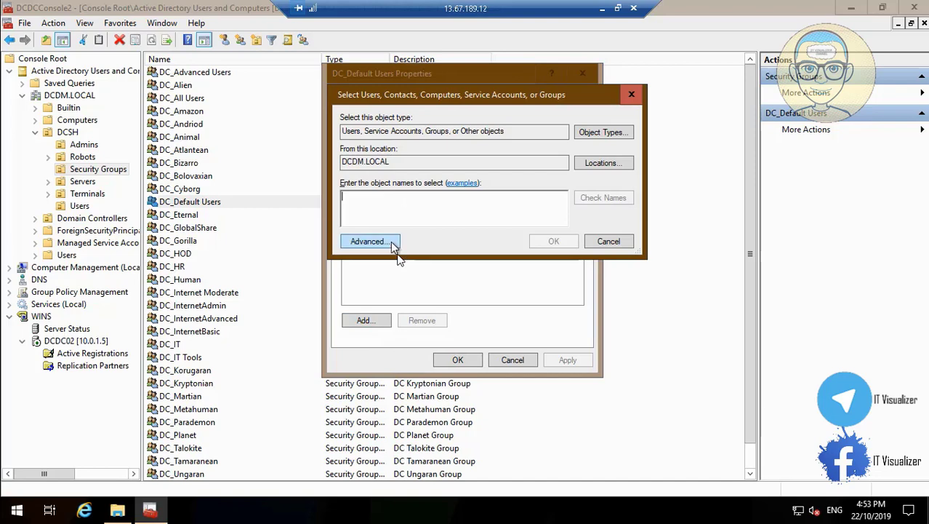
left_click(390, 241)
left_click(658, 235)
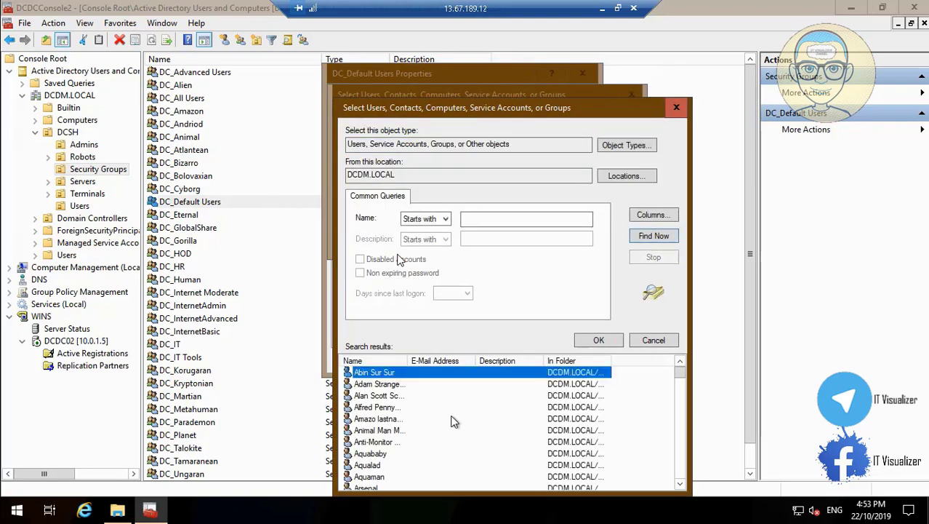
Select four DCSH users, add them as DC_Default Users members, and apply the change
left_click(396, 443)
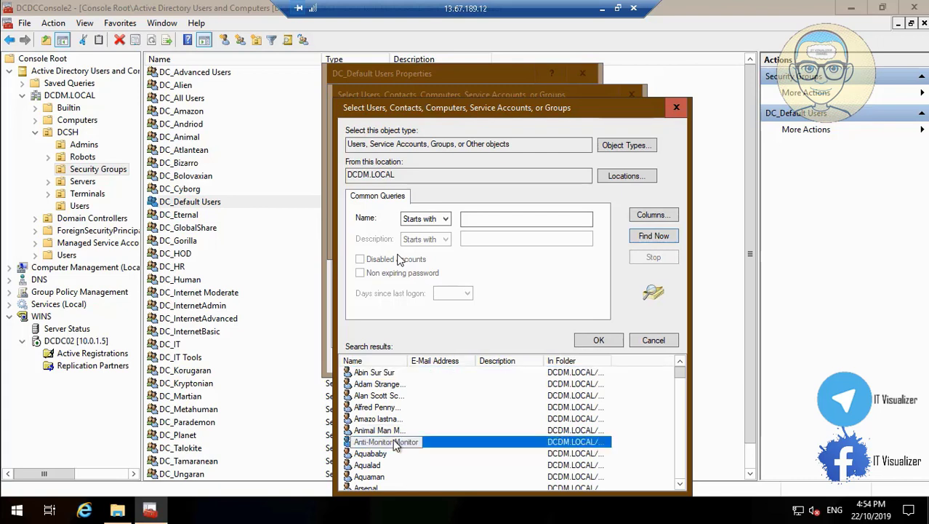
left_click(384, 455, "ctrl")
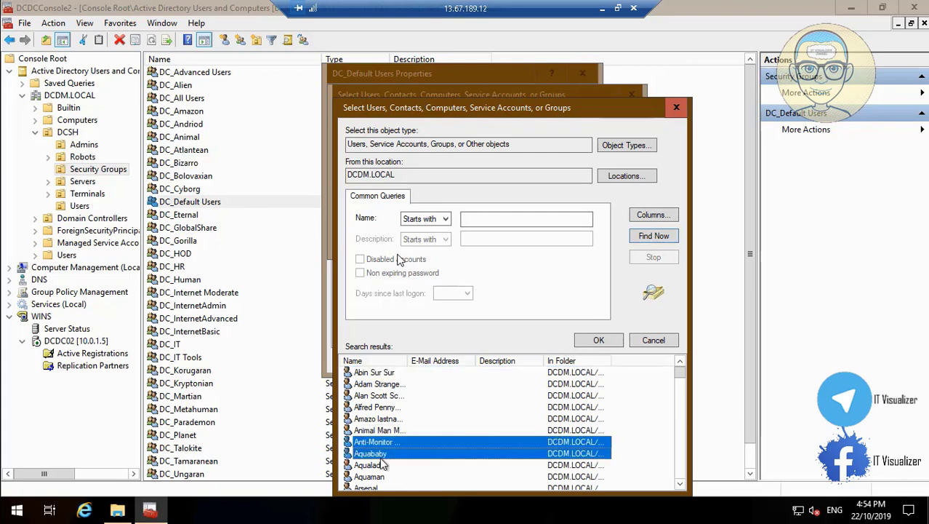
left_click(378, 466, "ctrl")
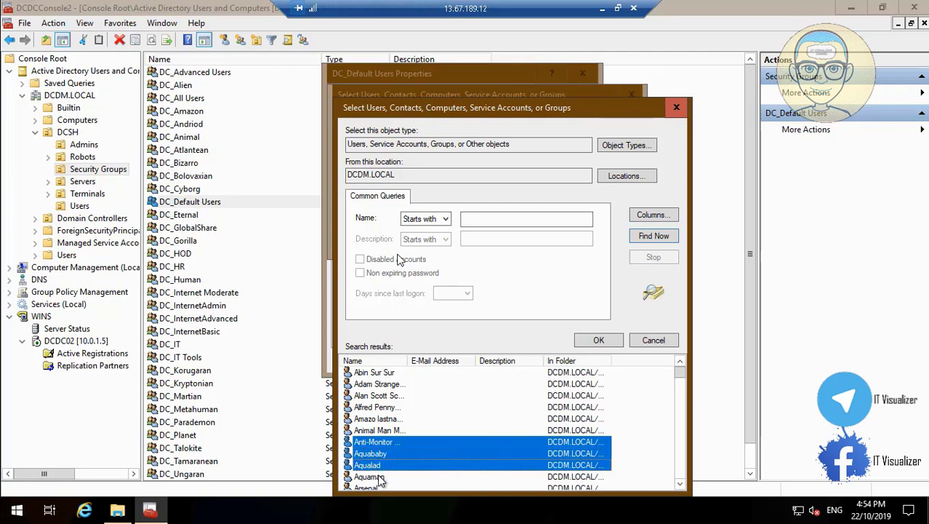
left_click(378, 477, "ctrl")
left_click(587, 341)
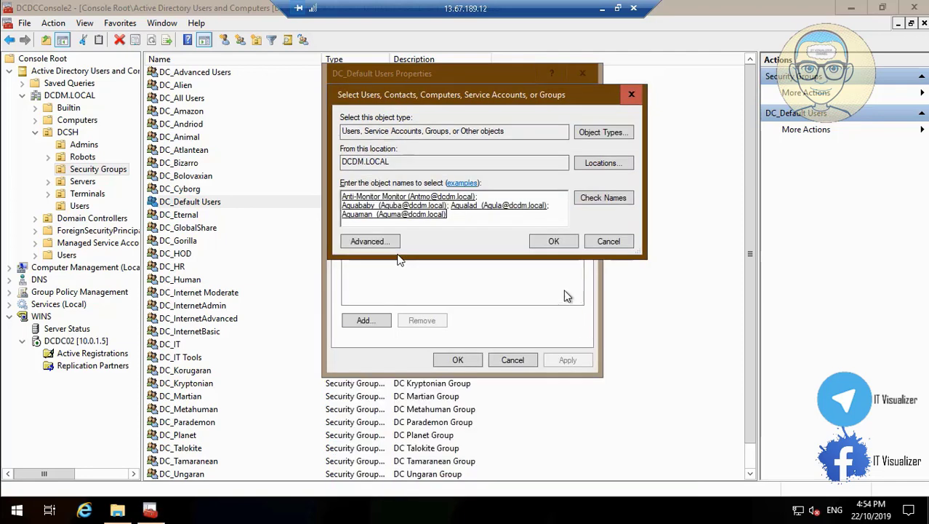
left_click(554, 242)
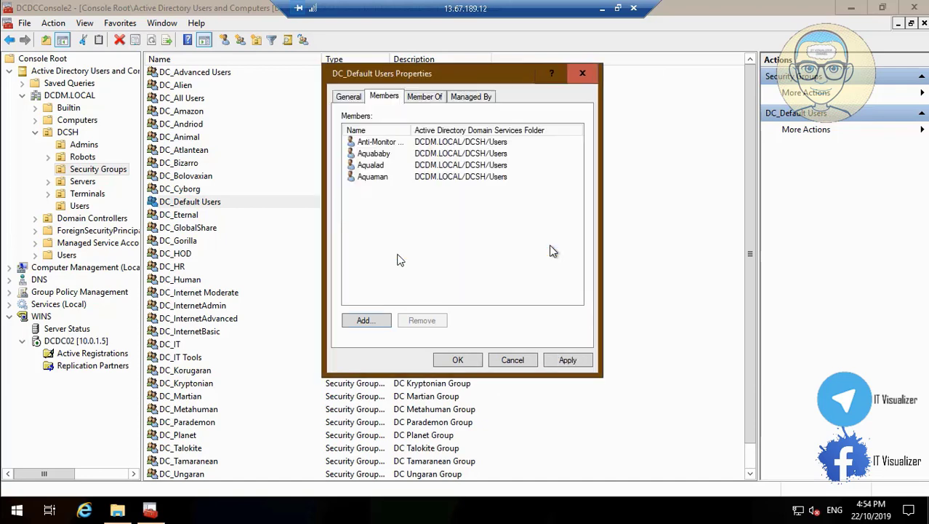
left_click(568, 360)
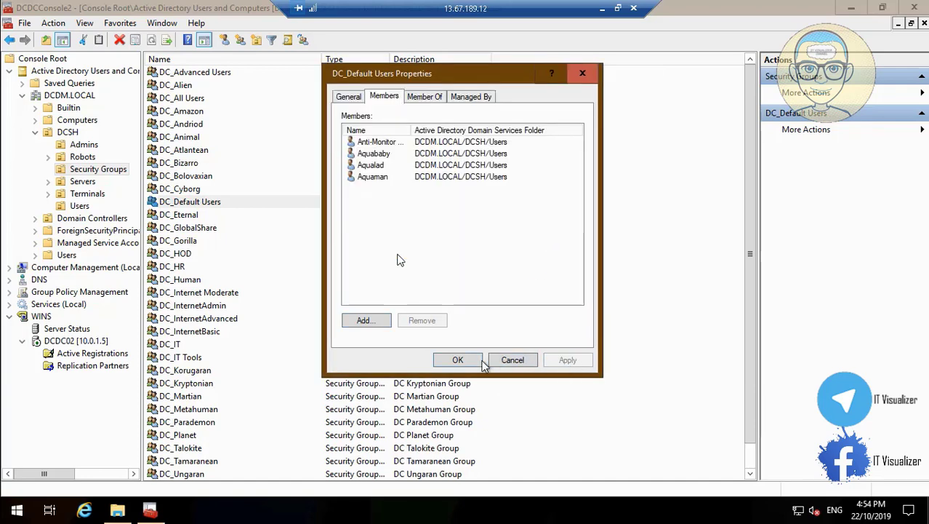
left_click(457, 360)
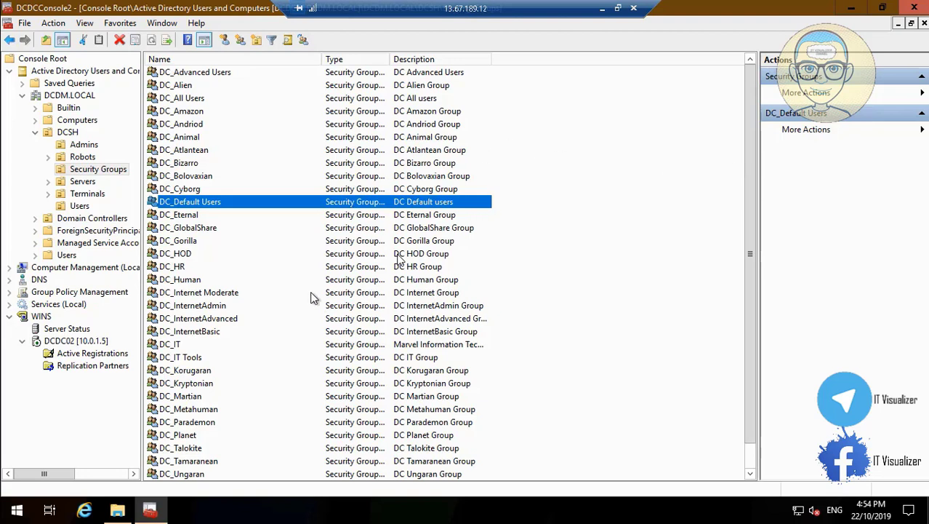
Expand Forest: DCDM.LOCAL > Domains > DCDM.LOCAL > Group Policy Objects and select Mapping Policy
scroll(751, 469, "down", 1)
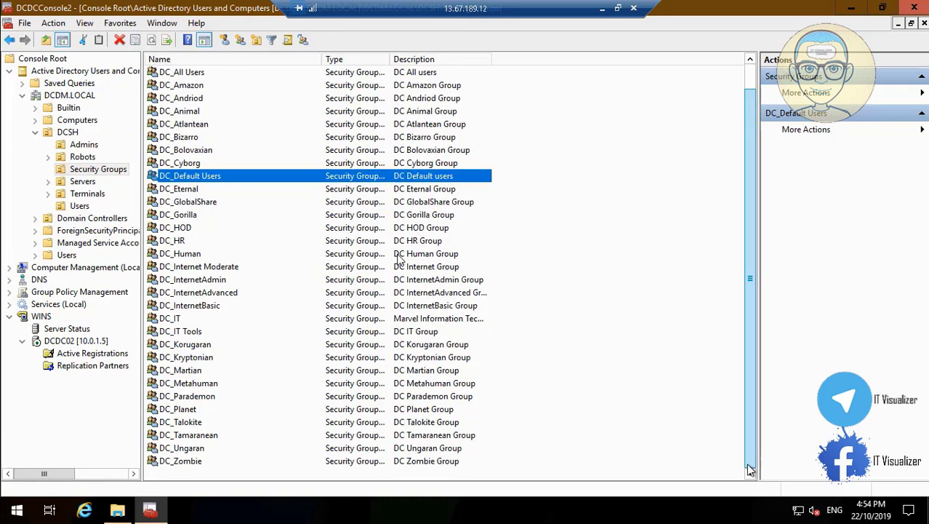
left_click(9, 292)
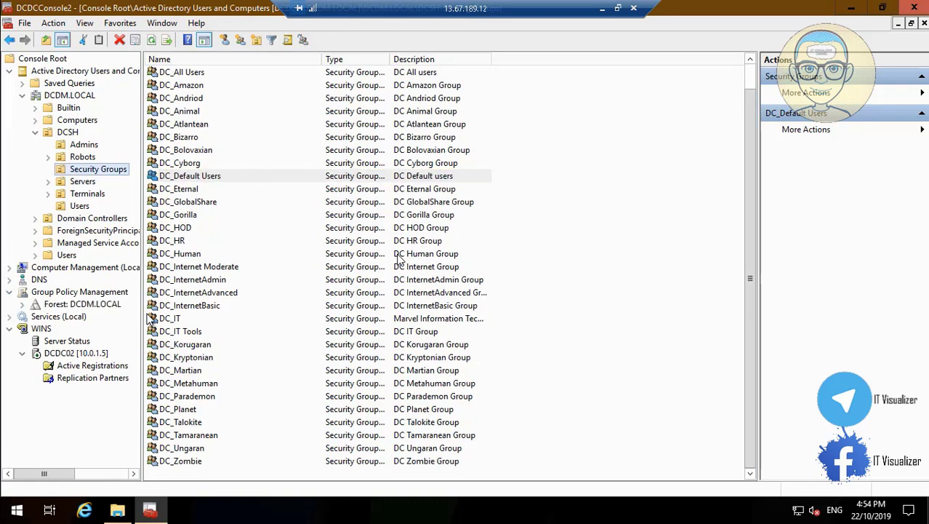
left_click_drag(139, 314, 280, 314)
left_click(24, 305)
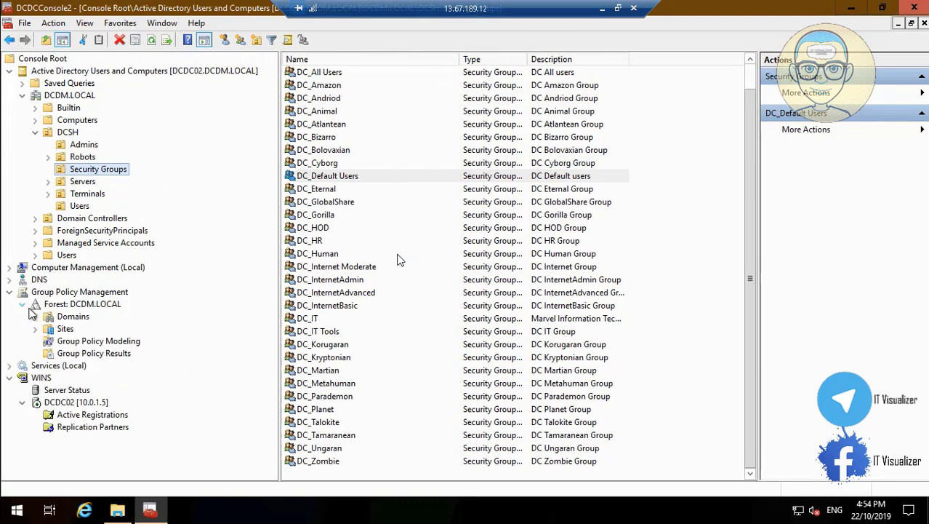
left_click(35, 318)
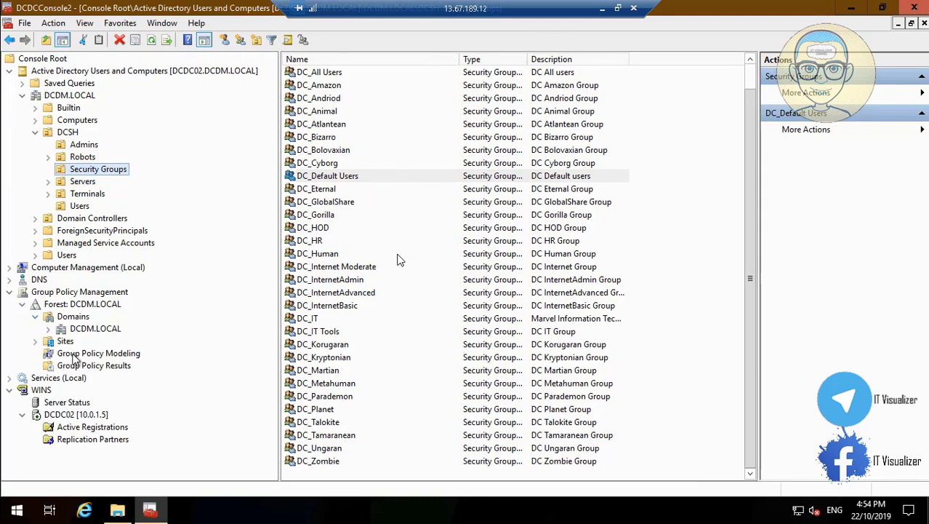
left_click(49, 329)
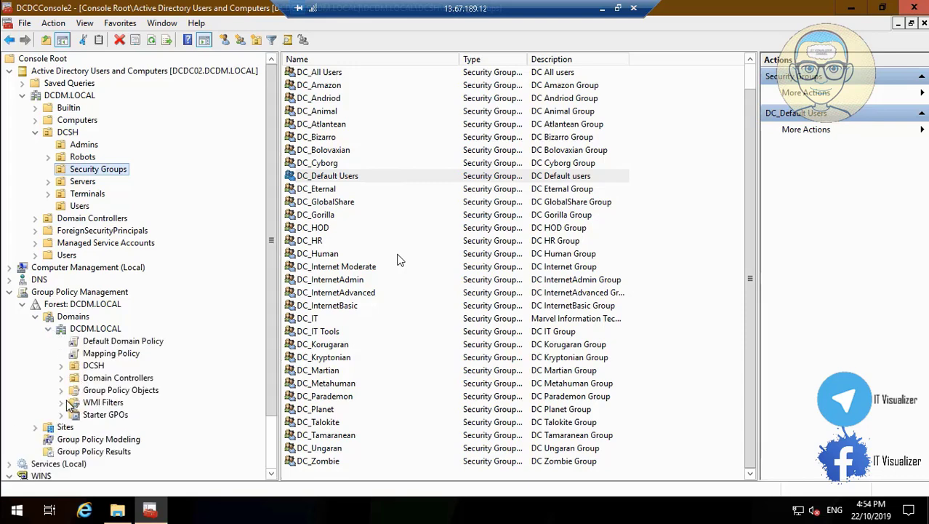
left_click(61, 389)
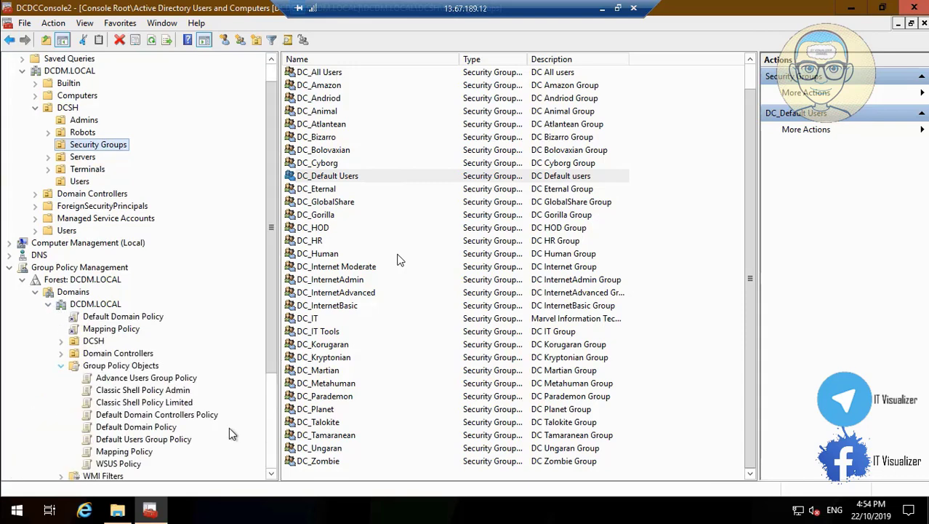
left_click(125, 451)
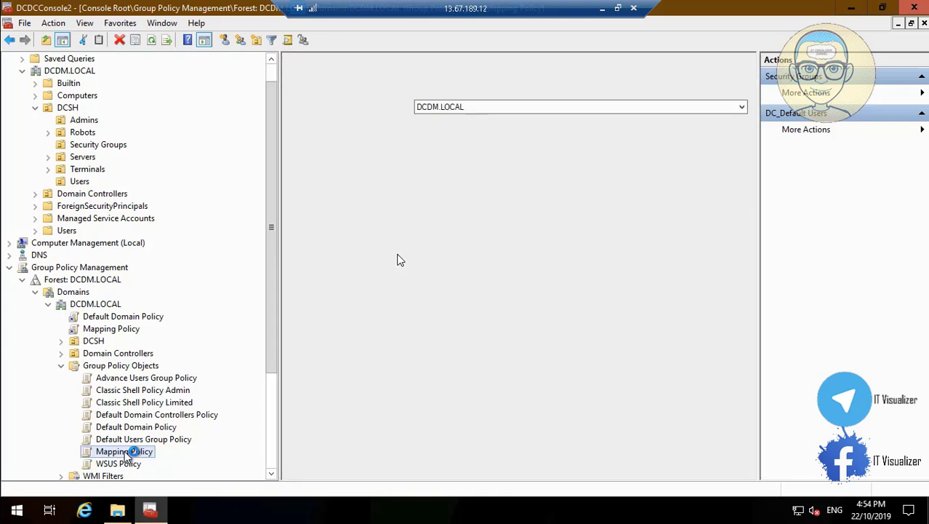
Edit the Mapping Policy and show its User Configuration > Preferences > Windows Settings > Drive Maps
right_click(125, 452)
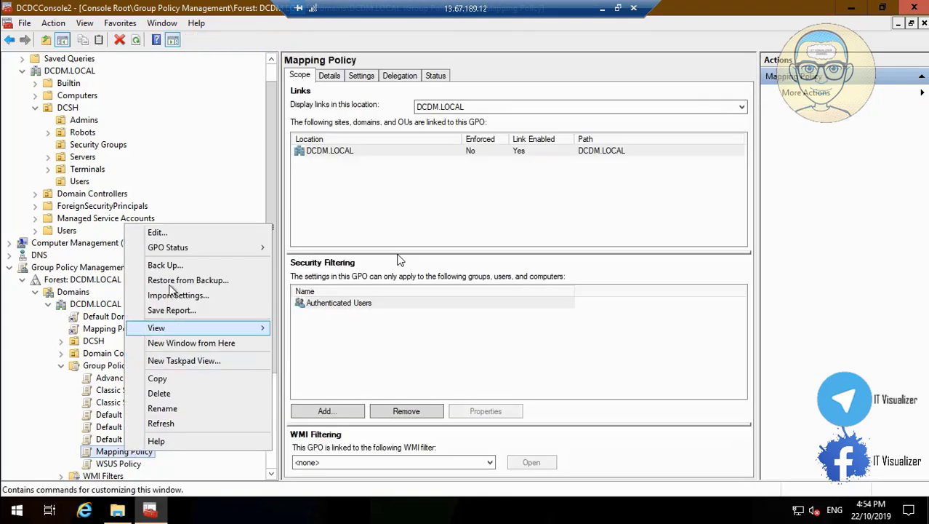
left_click(187, 232)
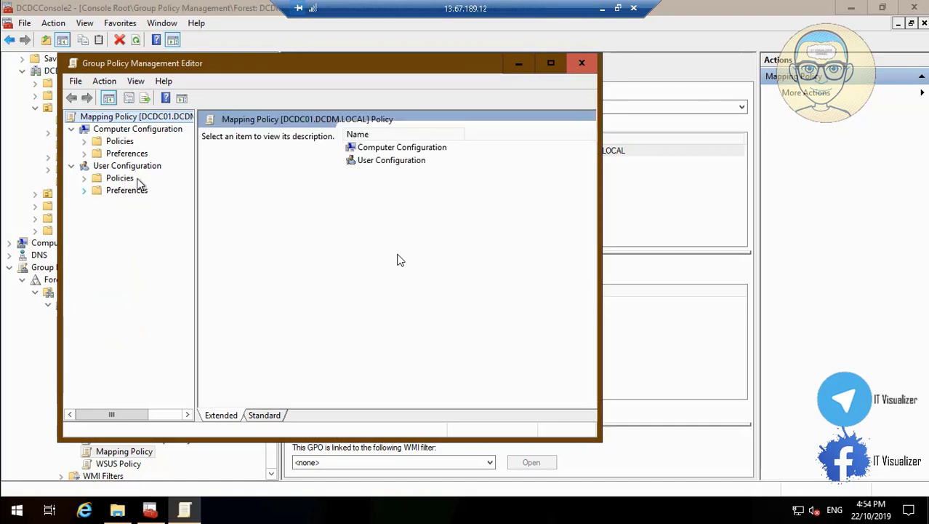
left_click(551, 64)
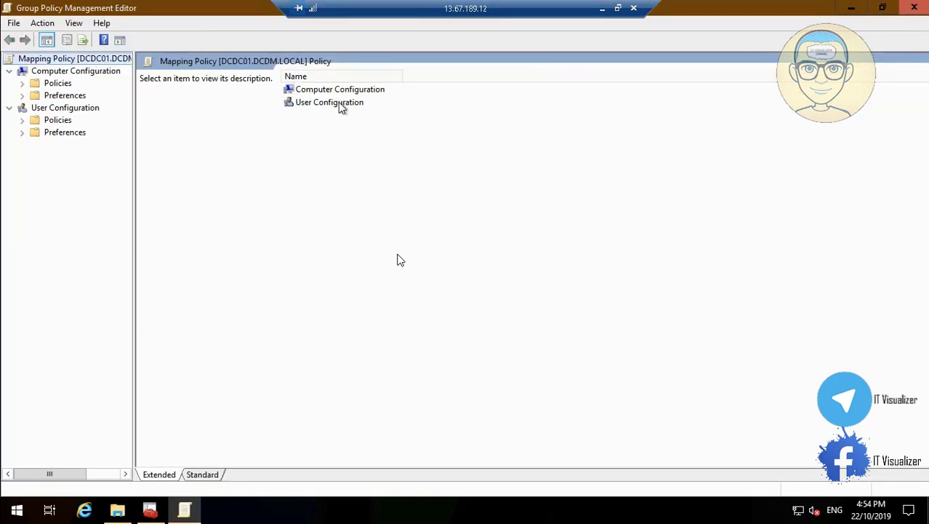
left_click(22, 132)
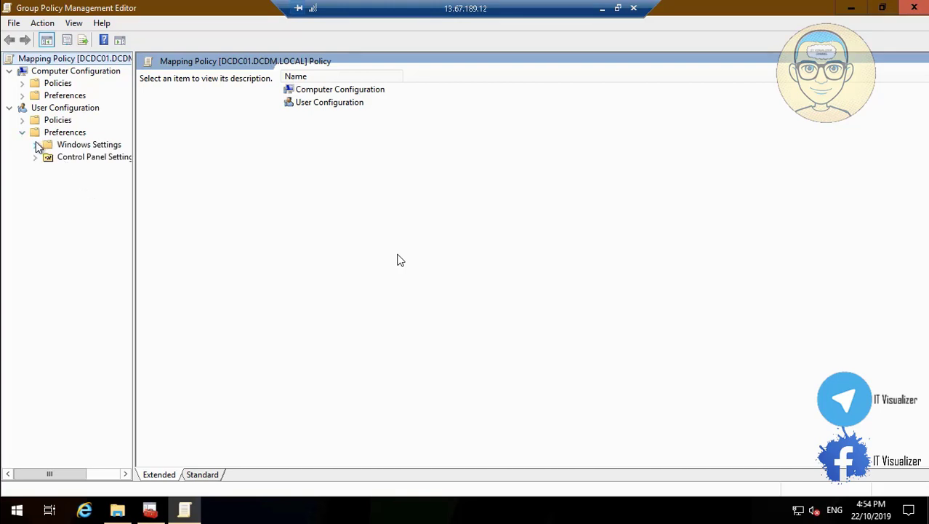
left_click(36, 145)
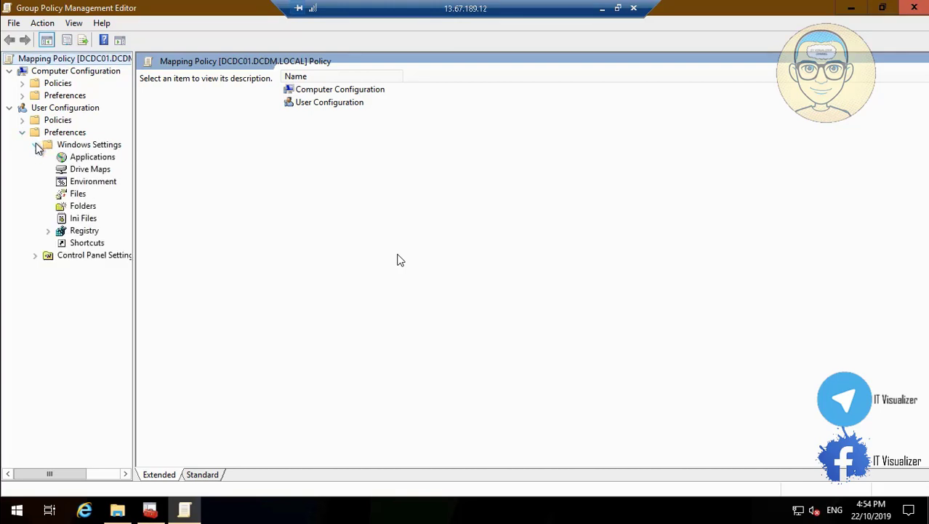
left_click(103, 173)
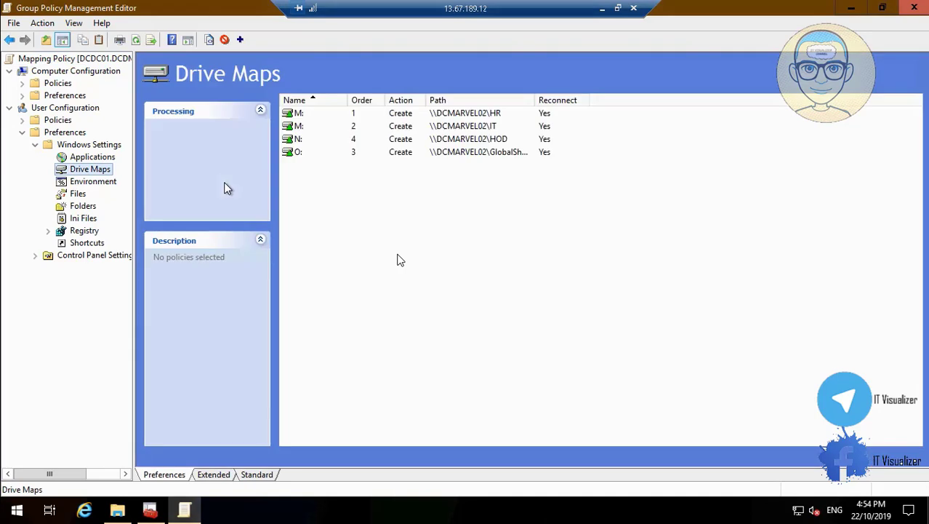
mouse_move(32, 495)
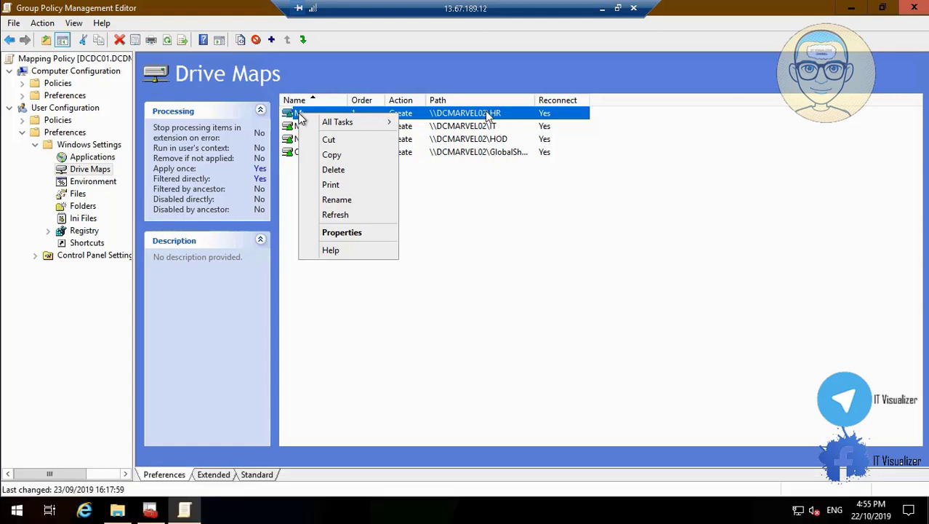
Change the HR share path's server name to DCDC02
left_click(11, 494)
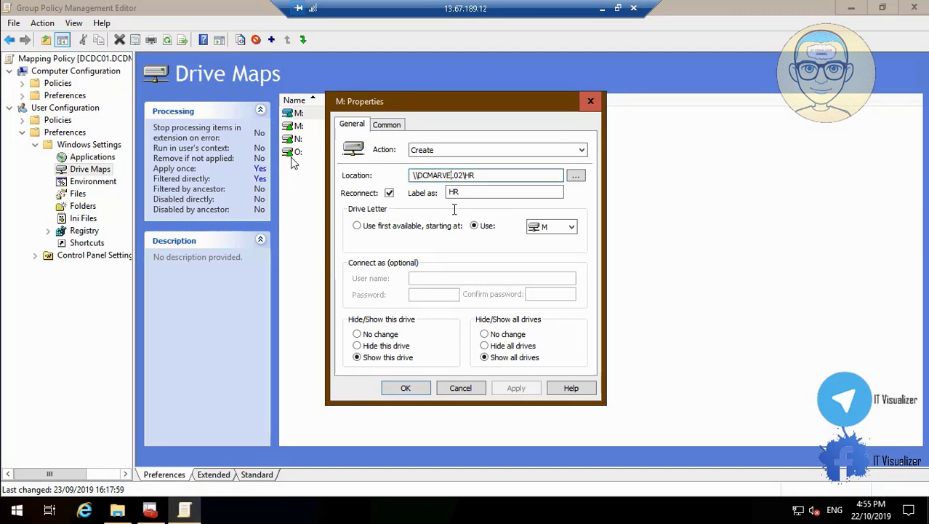
key("BackSpace")
key("BackSpace")
key("BackSpace")
key("BackSpace")
key("BackSpace")
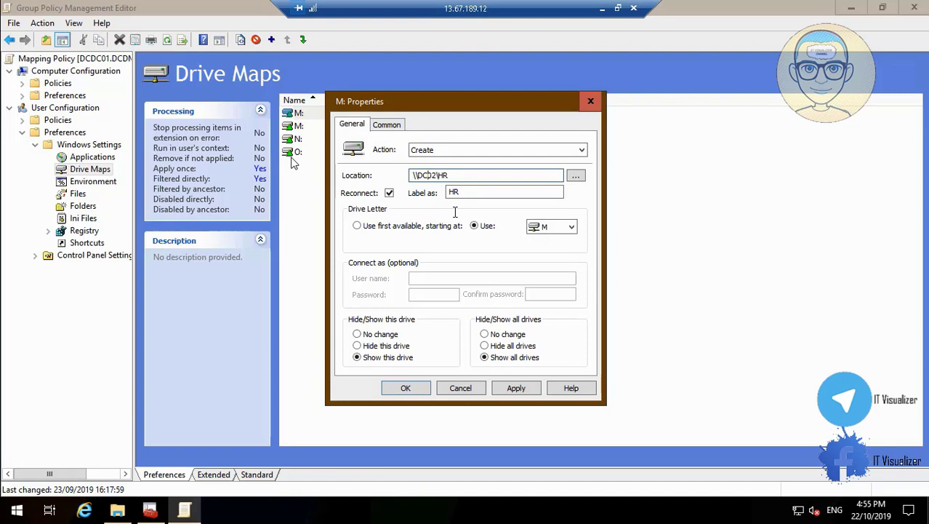
type("DC")
key("End")
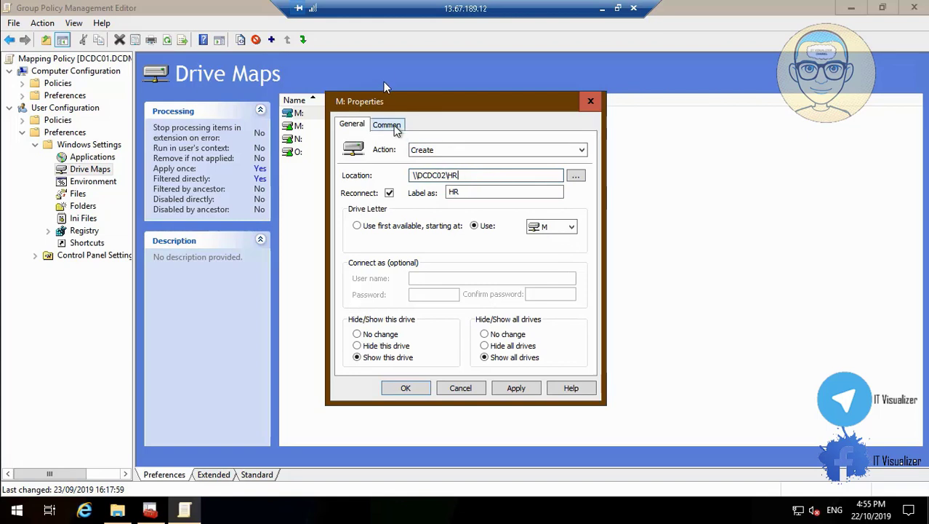
Target the HR drive mapping at the DCDM\DC_HR group and save it
left_click(395, 126)
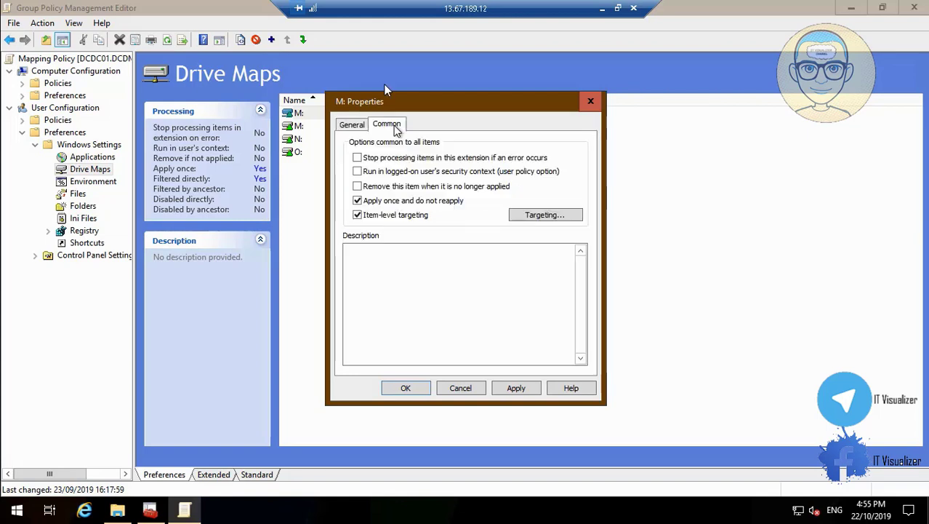
left_click(519, 216)
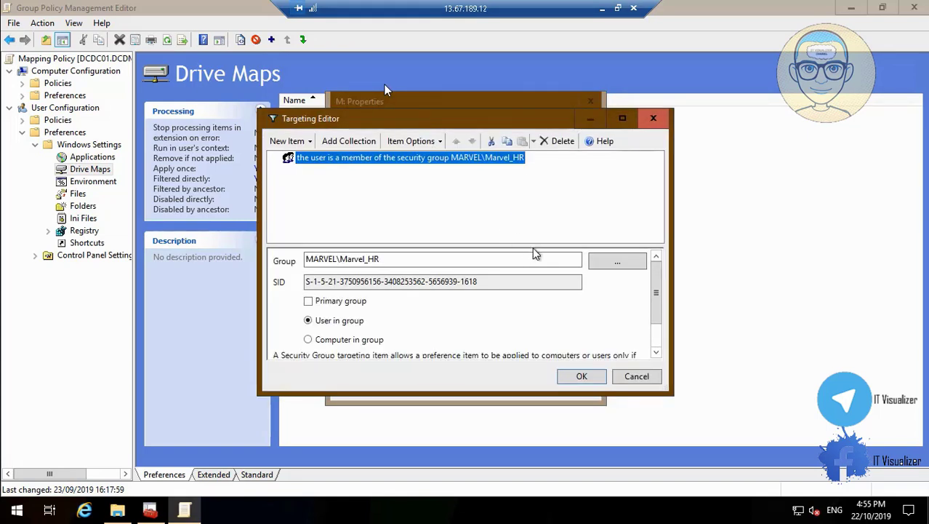
left_click(617, 261)
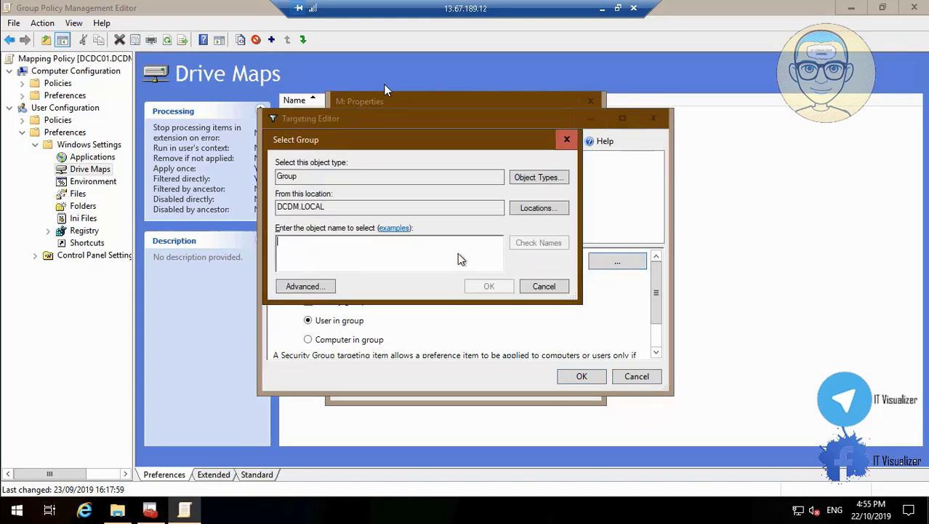
type("DC_HR")
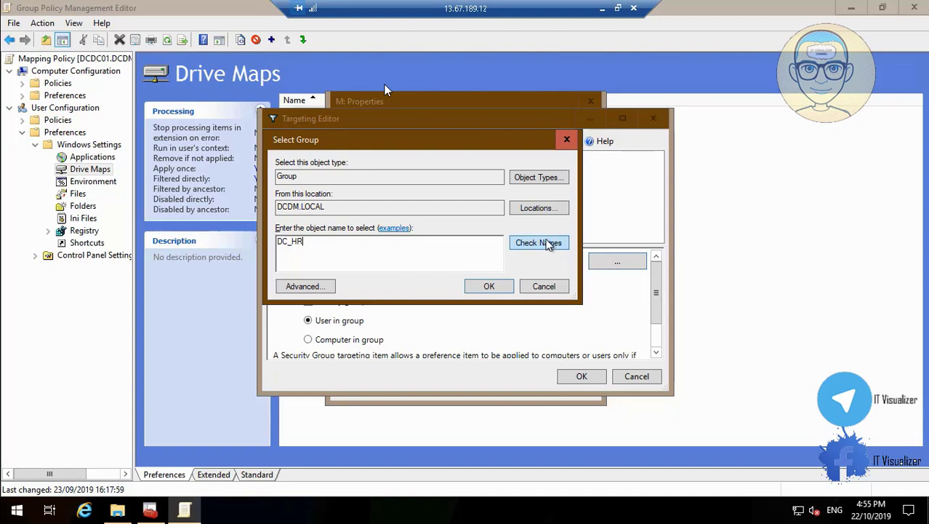
left_click(549, 244)
left_click(495, 288)
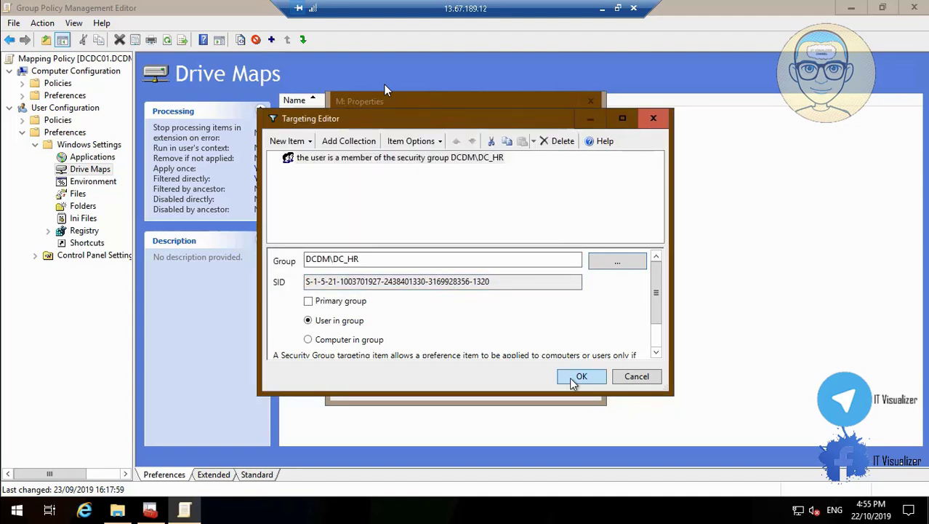
left_click(582, 376)
left_click(515, 388)
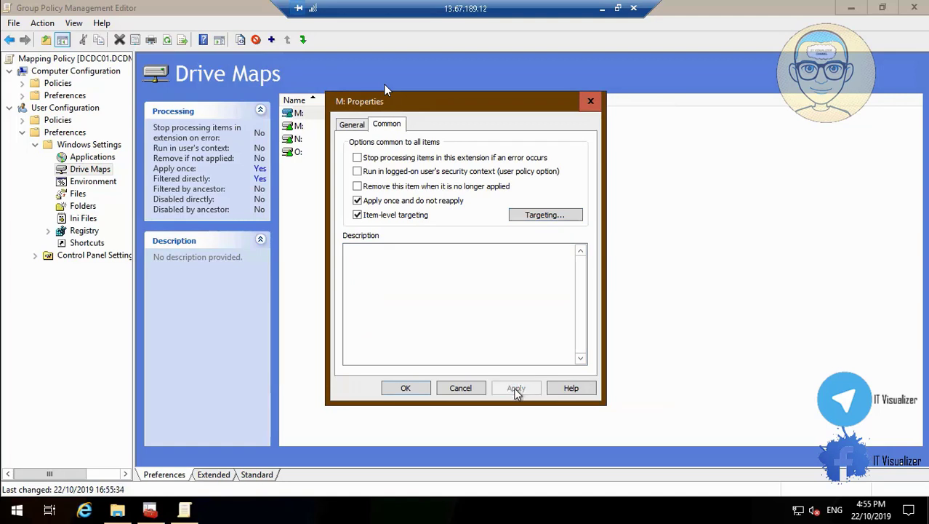
left_click(407, 388)
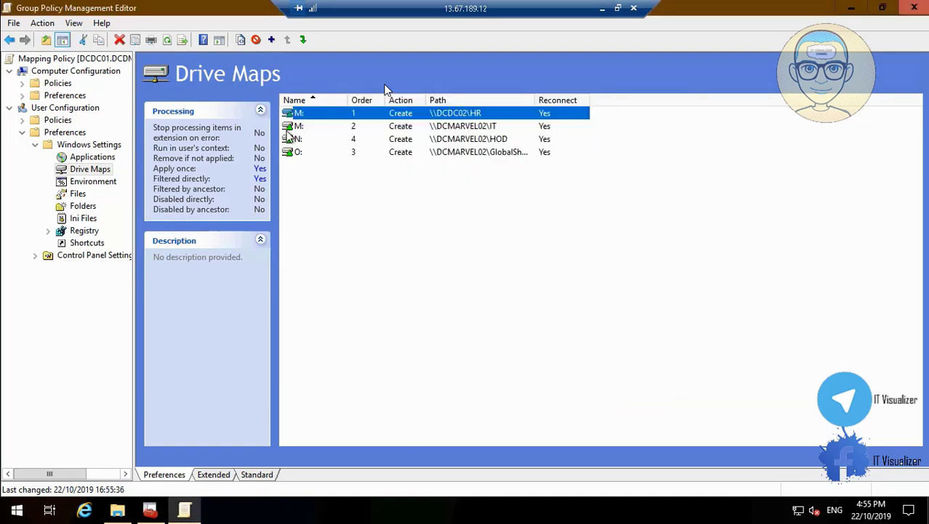
Change the IT mapping's location to \\DCDC02\IT
right_click(291, 128)
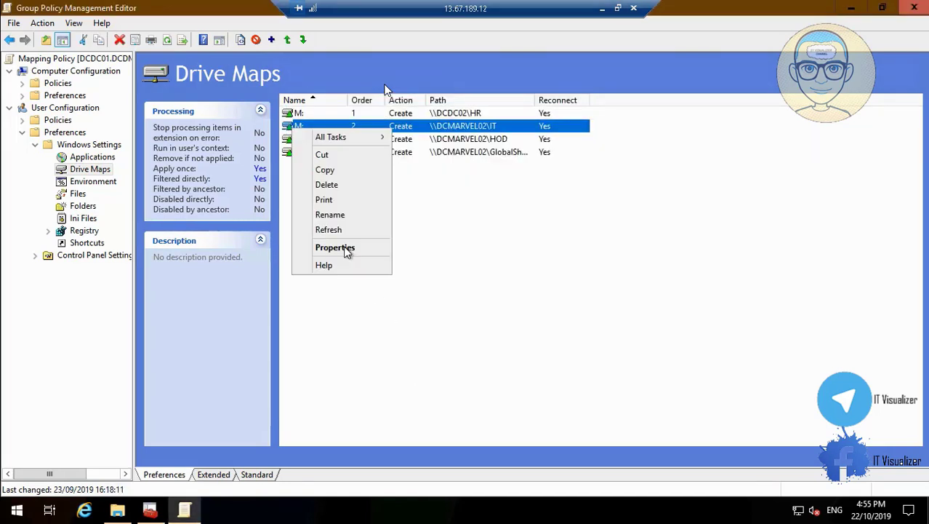
left_click(347, 250)
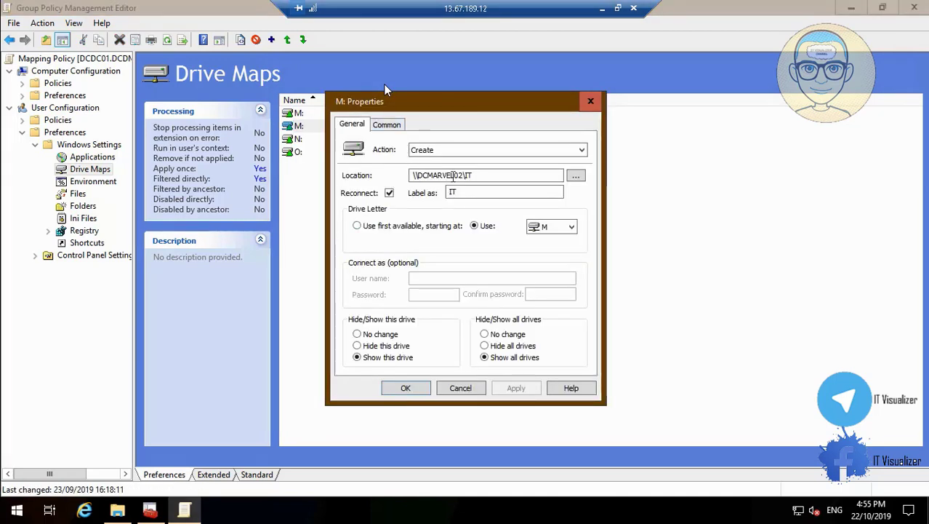
type("L")
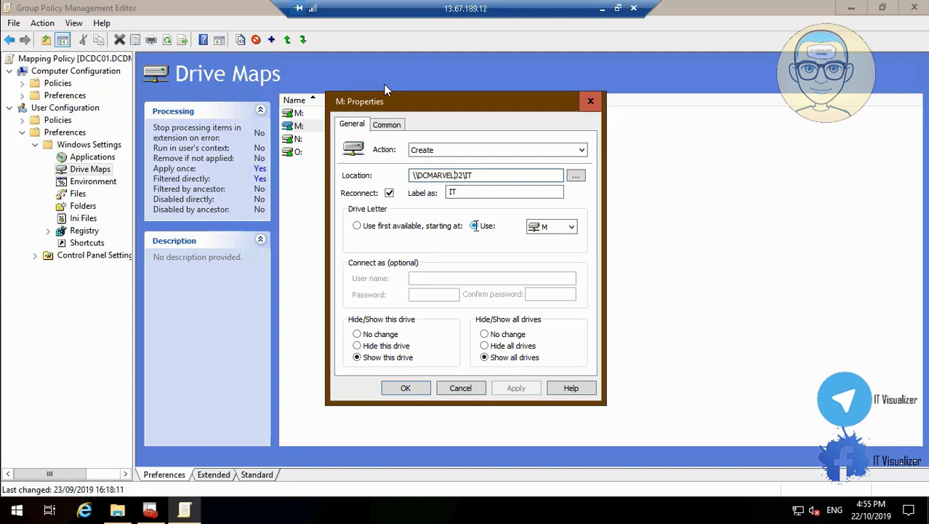
key("BackSpace")
key("BackSpace")
key("BackSpace")
key("BackSpace")
key("BackSpace")
key("BackSpace")
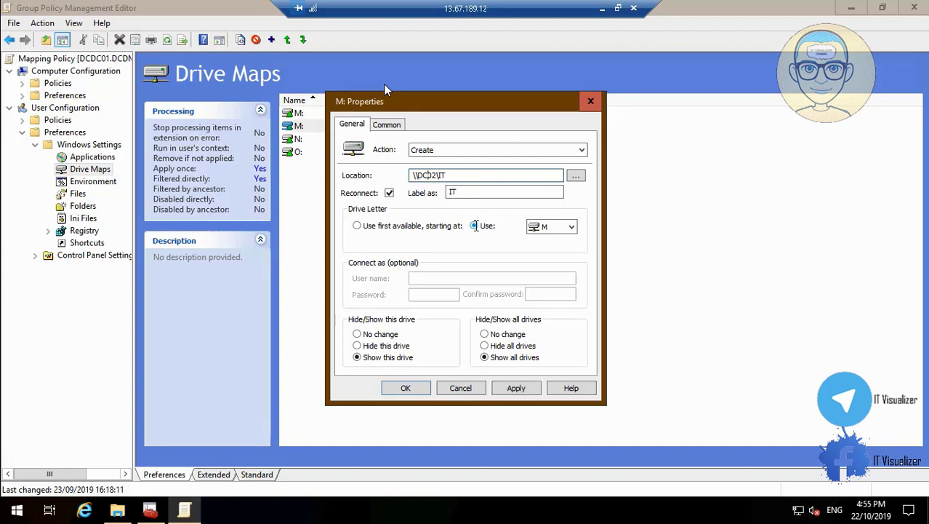
type("DC02")
left_click(463, 176)
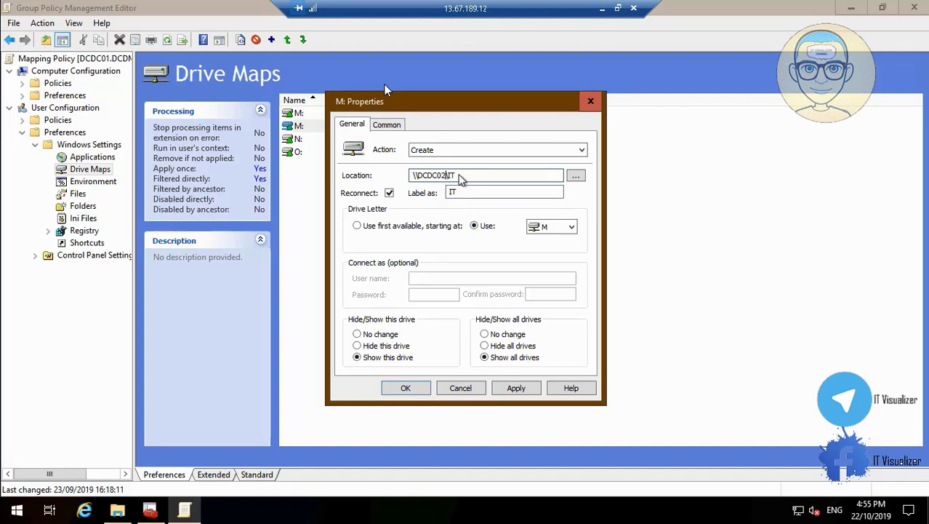
Restrict the IT mapping to the DCDM\DC_IT security group and save it
left_click(381, 128)
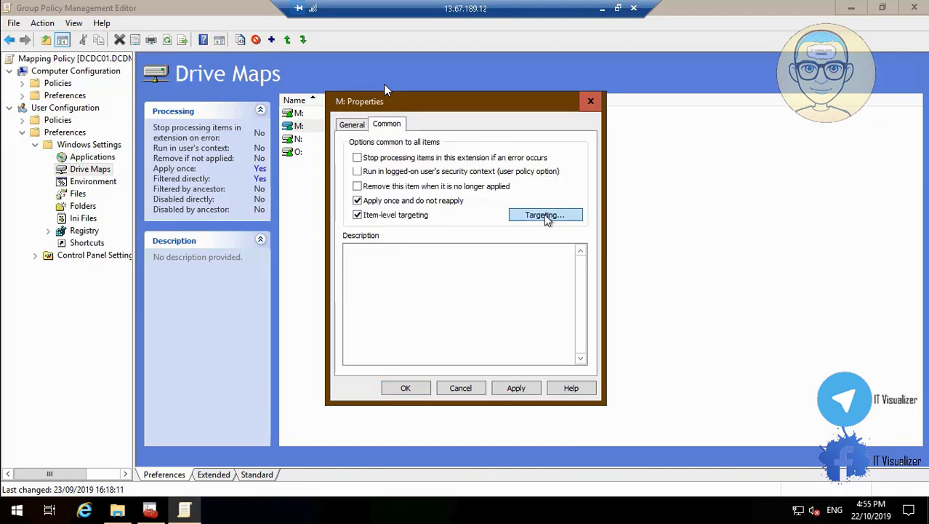
left_click(546, 216)
left_click(616, 262)
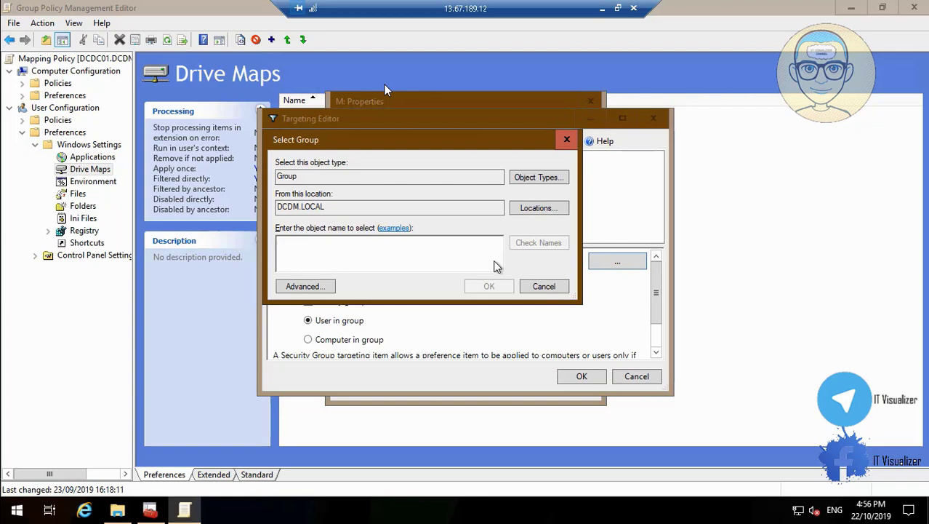
type("DC_IT")
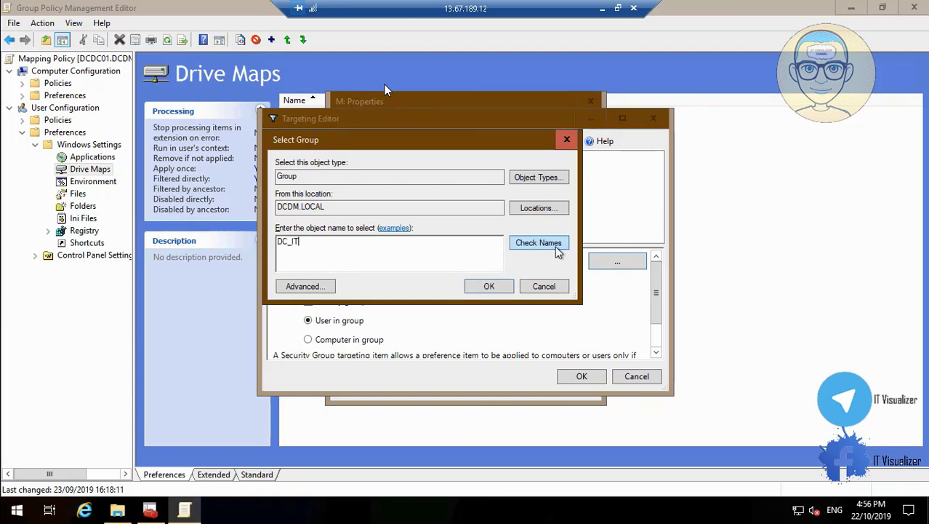
left_click(547, 245)
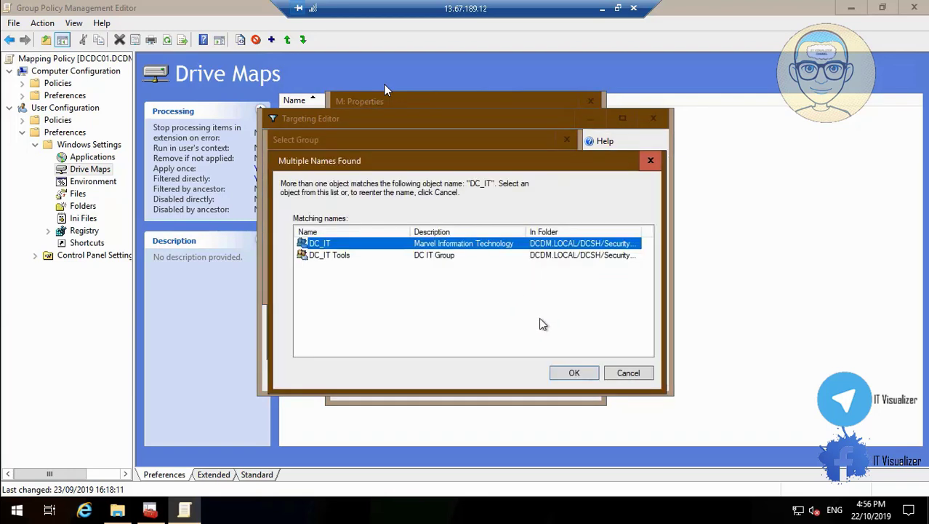
left_click(574, 373)
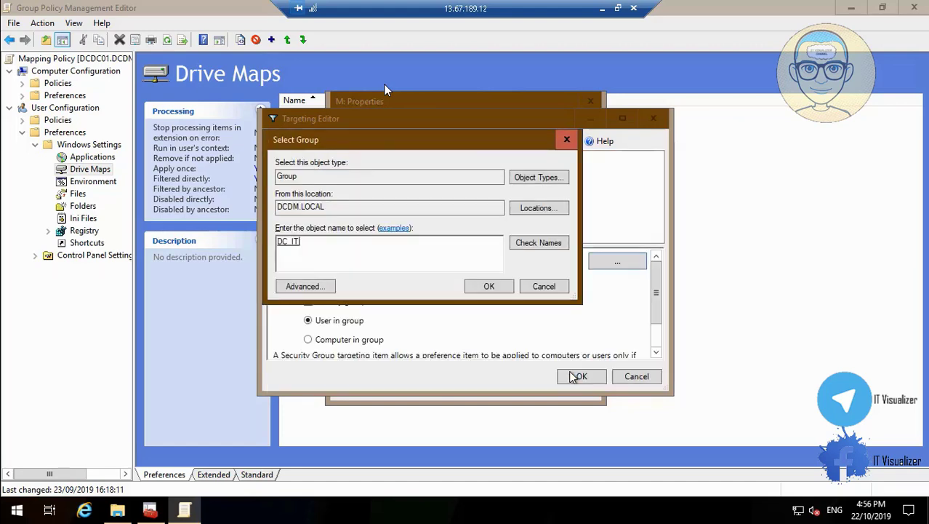
left_click(490, 287)
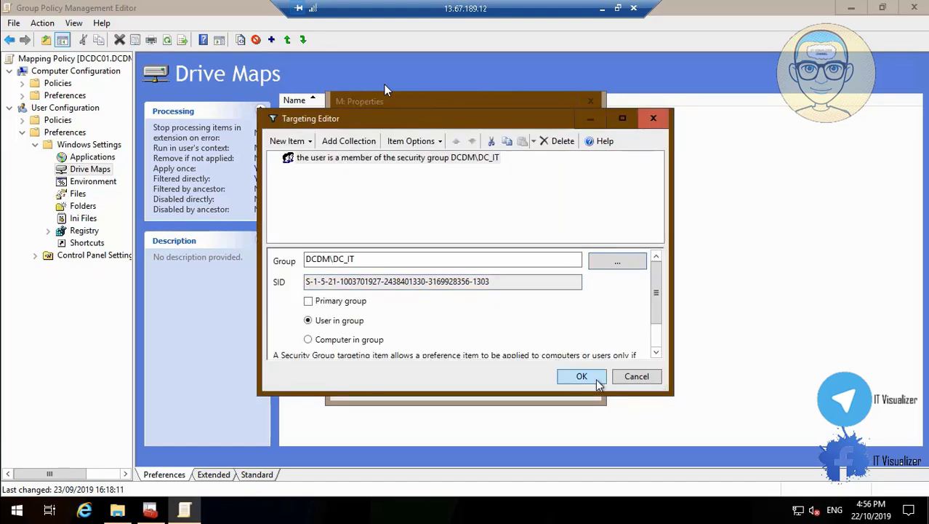
left_click(581, 377)
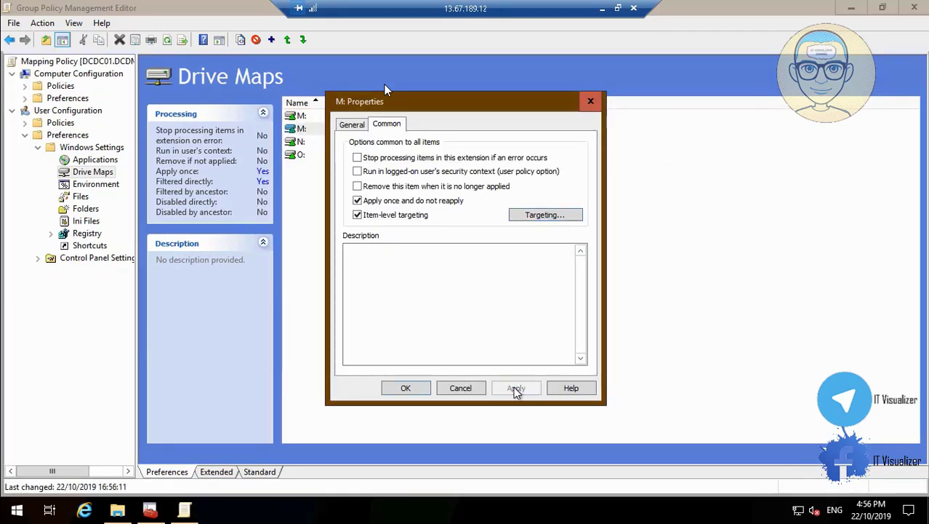
left_click(405, 389)
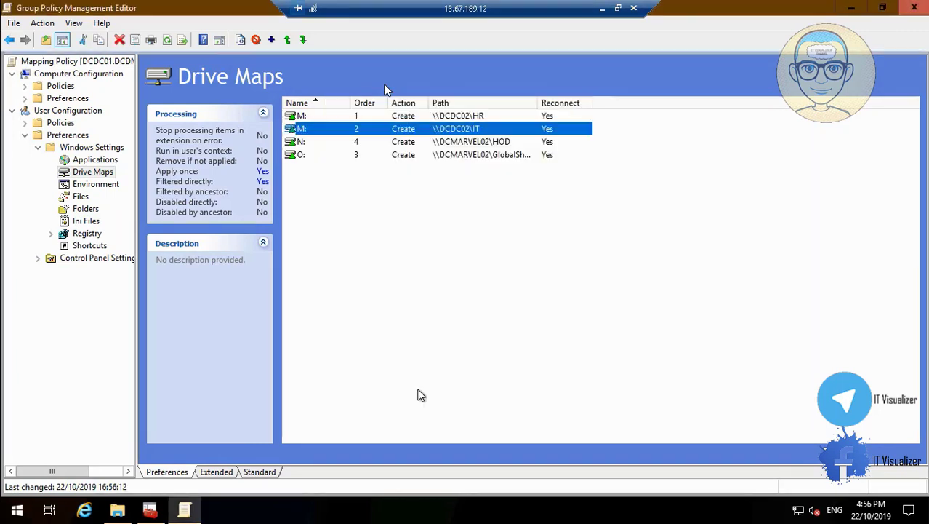
left_click(298, 142)
Change the N: HOD mapping's location to \\DCDC02\HOD
right_click(298, 143)
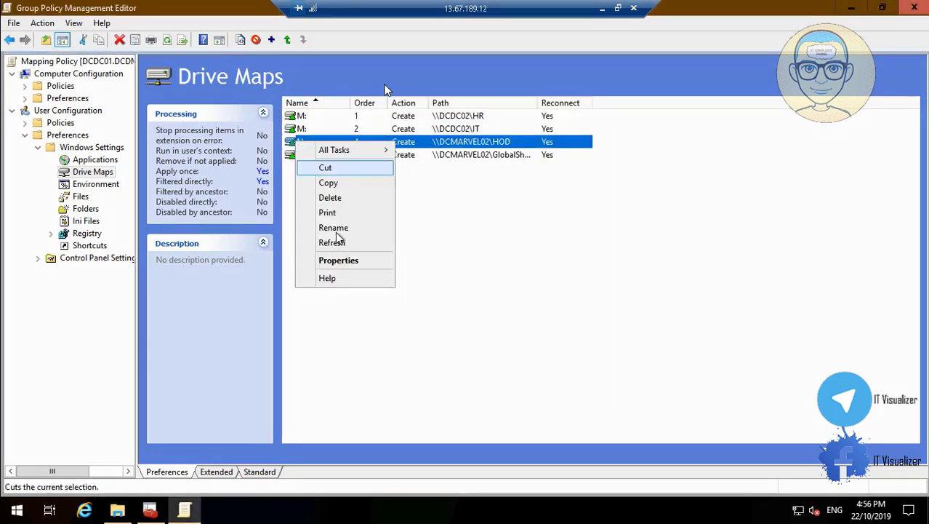
left_click(353, 259)
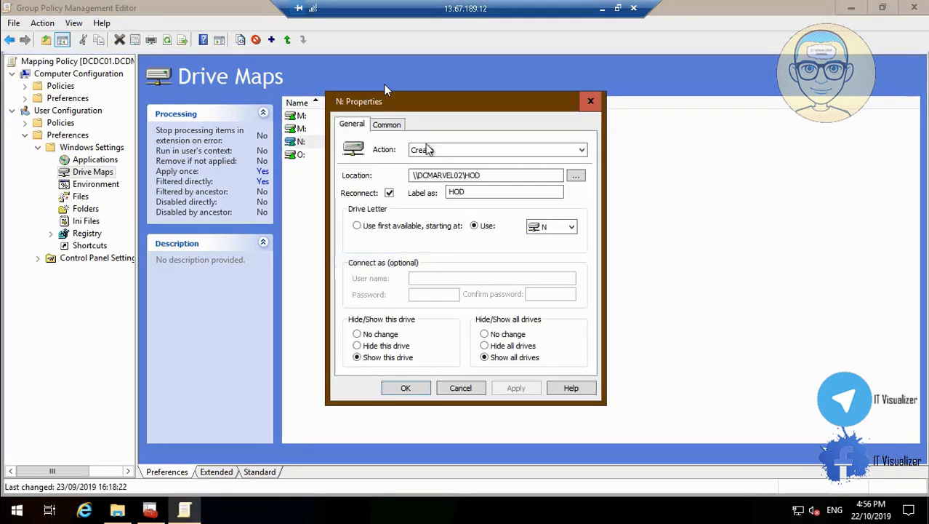
left_click(386, 125)
left_click(356, 125)
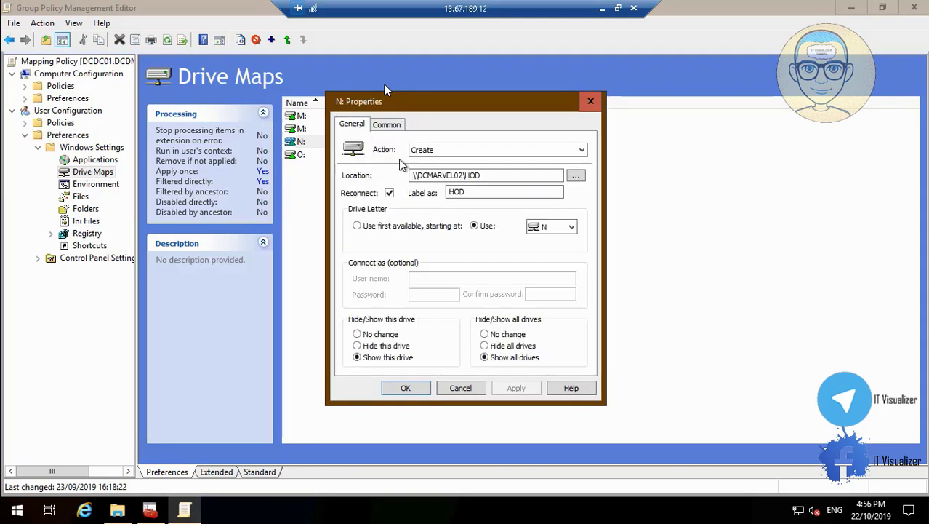
left_click(452, 175)
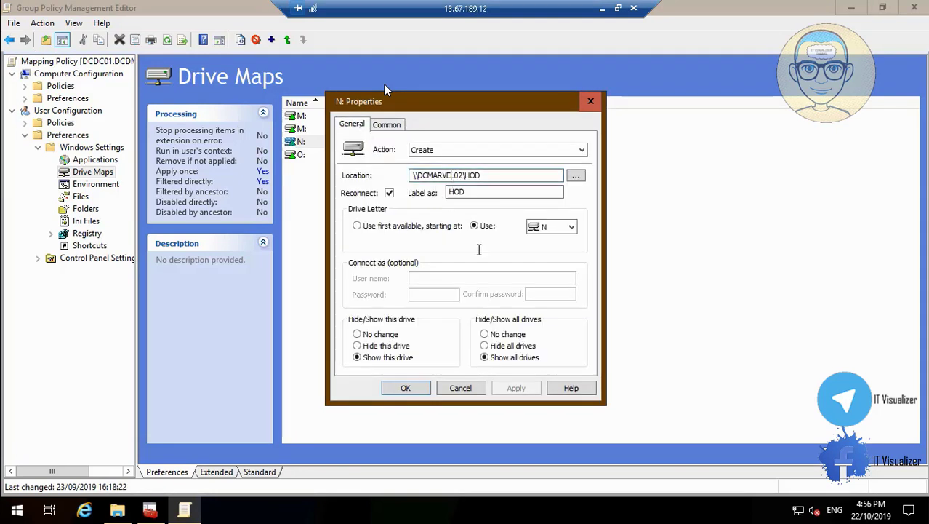
key("BackSpace")
key("BackSpace")
key("BackSpace")
key("BackSpace")
key("BackSpace")
key("BackSpace")
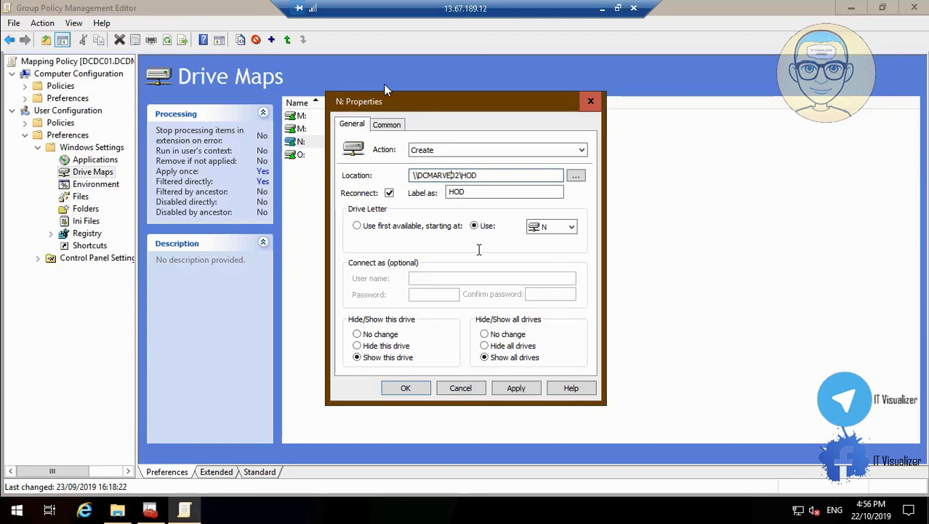
type("DC")
key("Delete")
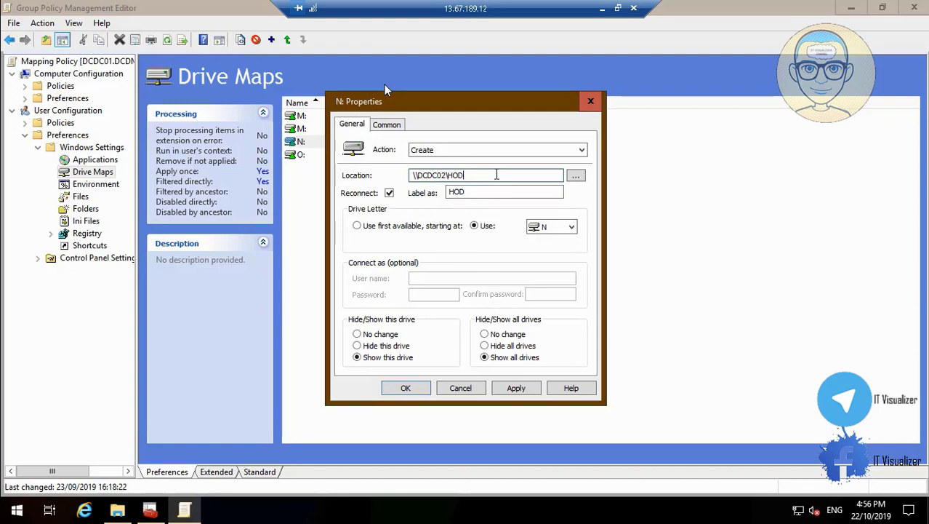
Target the HOD mapping at the DCDM\DC_HOD group and save it
left_click(387, 124)
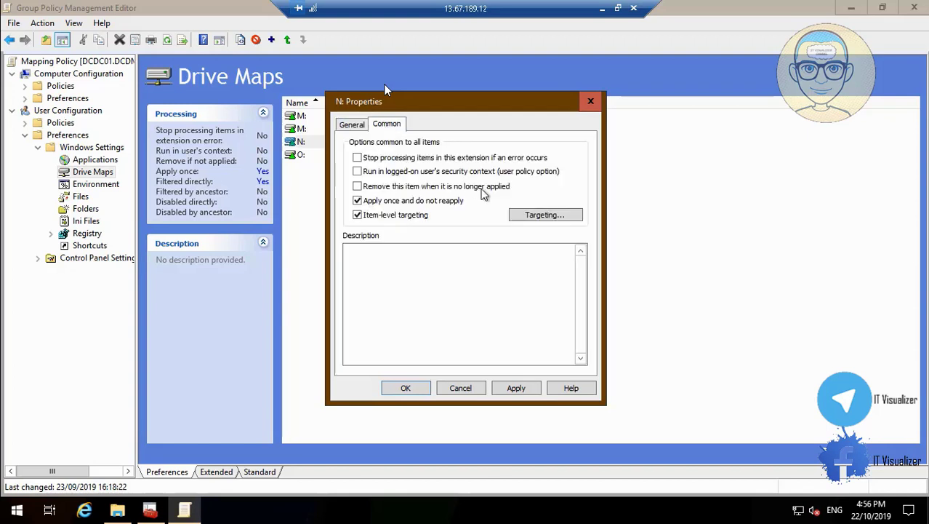
left_click(548, 218)
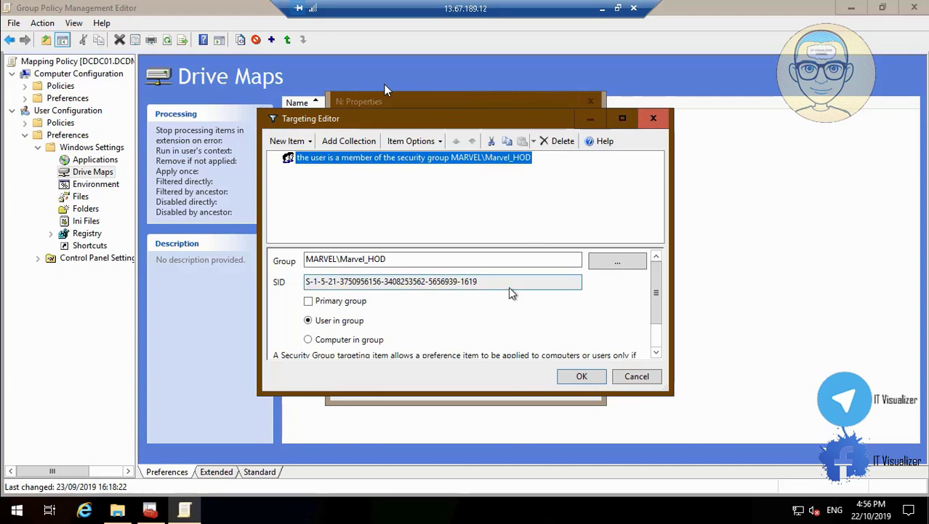
left_click(617, 260)
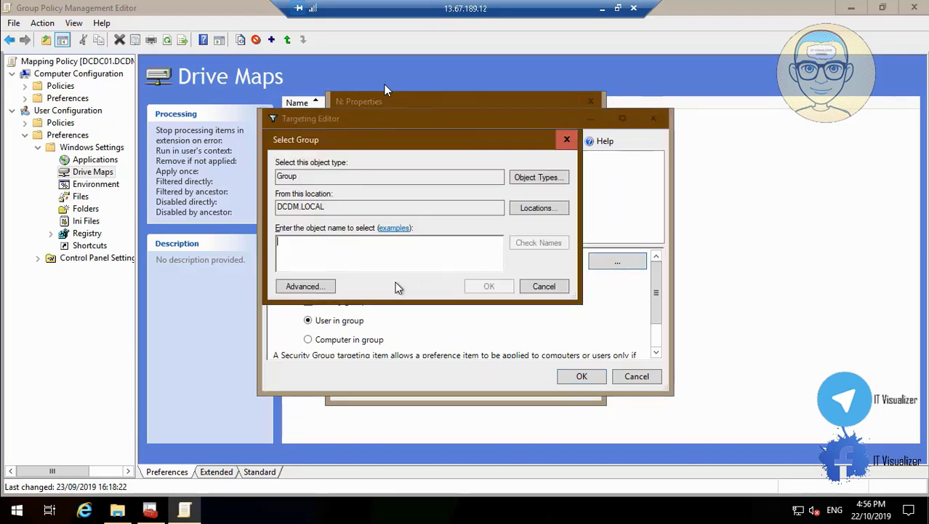
type("DC_HOD")
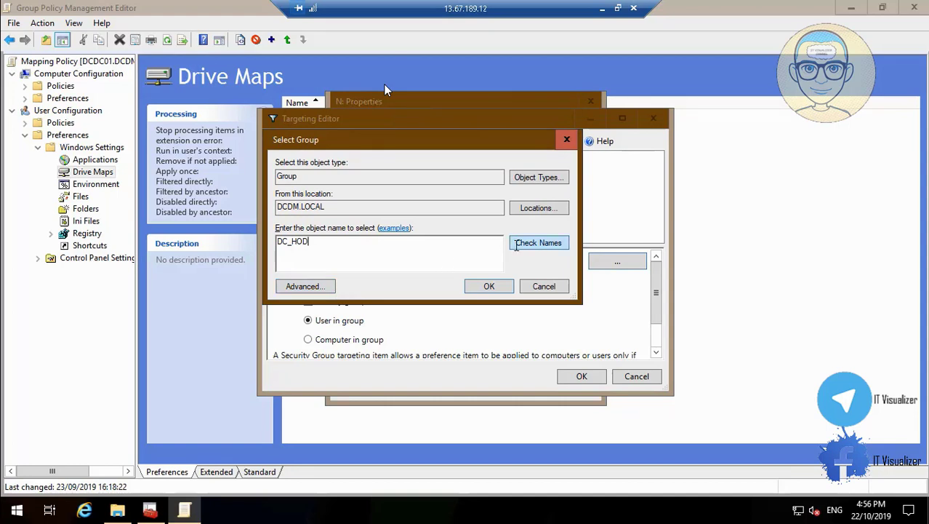
left_click(533, 245)
left_click(492, 287)
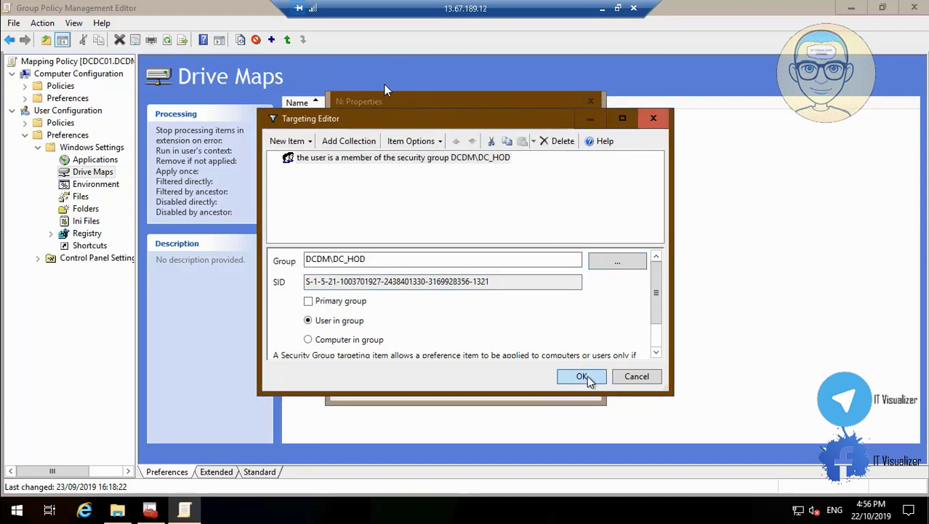
left_click(583, 377)
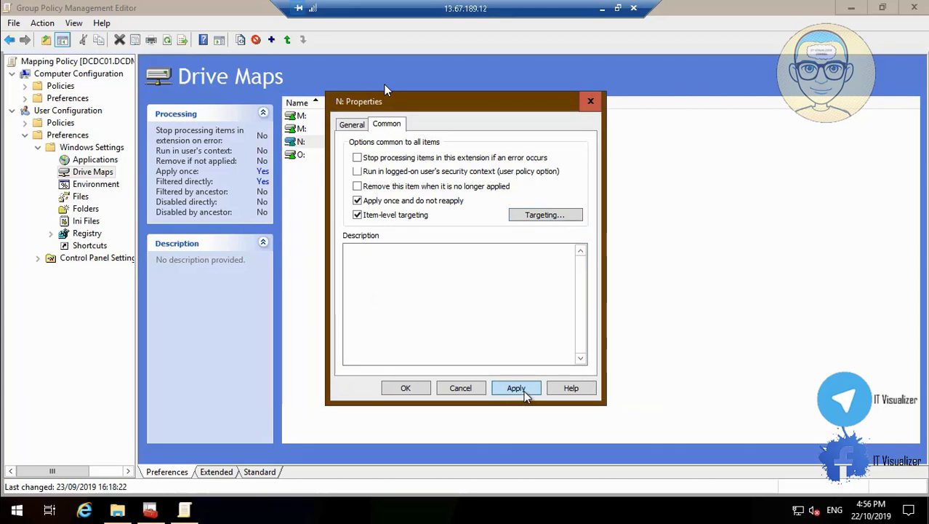
left_click(422, 389)
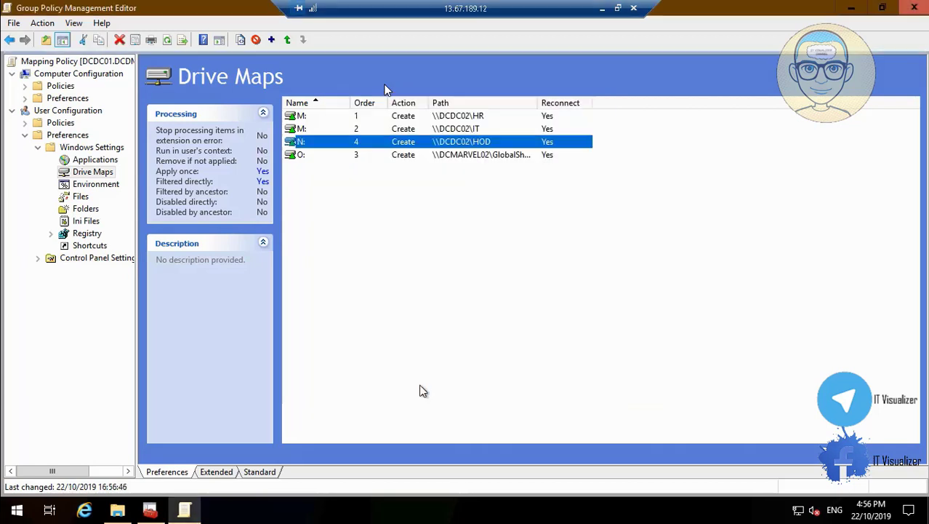
In O: Properties, change the label from Transfer to GlobalShare and the server to DCDC02
right_click(299, 158)
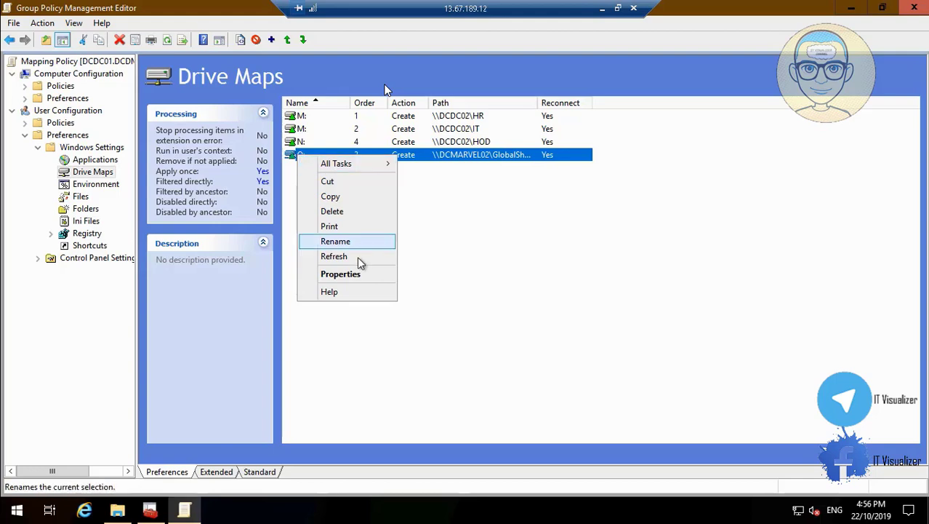
left_click(359, 273)
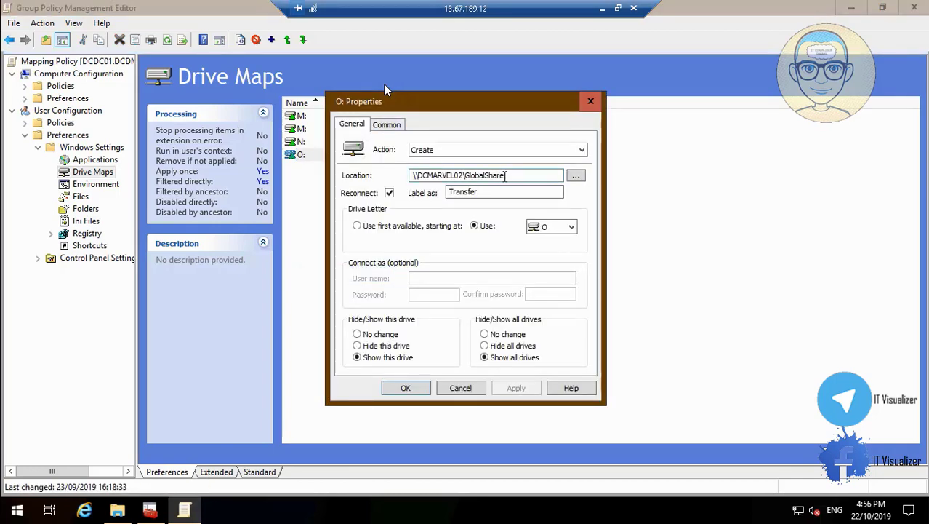
left_click_drag(506, 175, 469, 176)
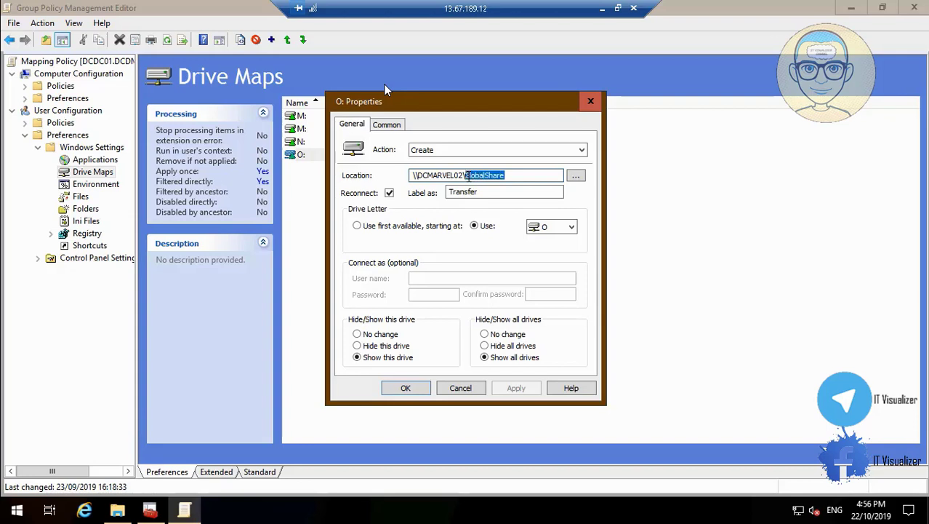
type("c")
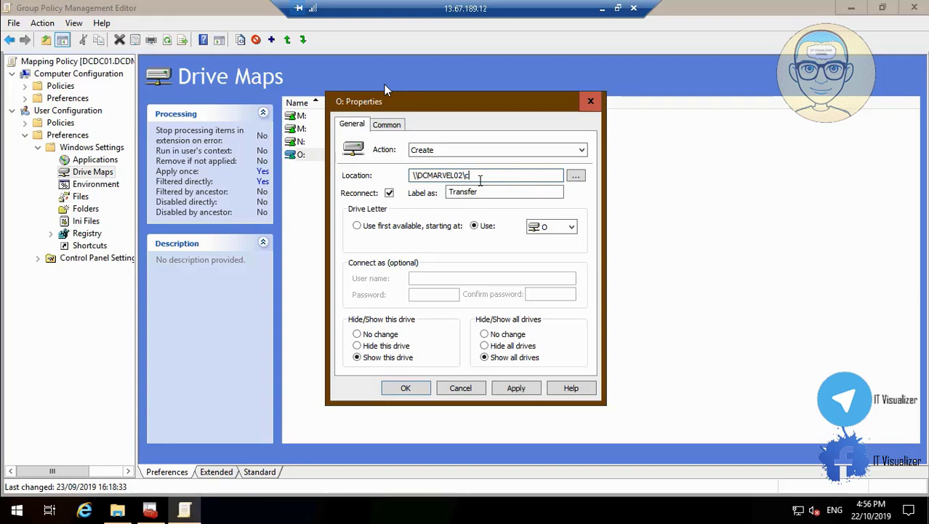
key("ctrl+z")
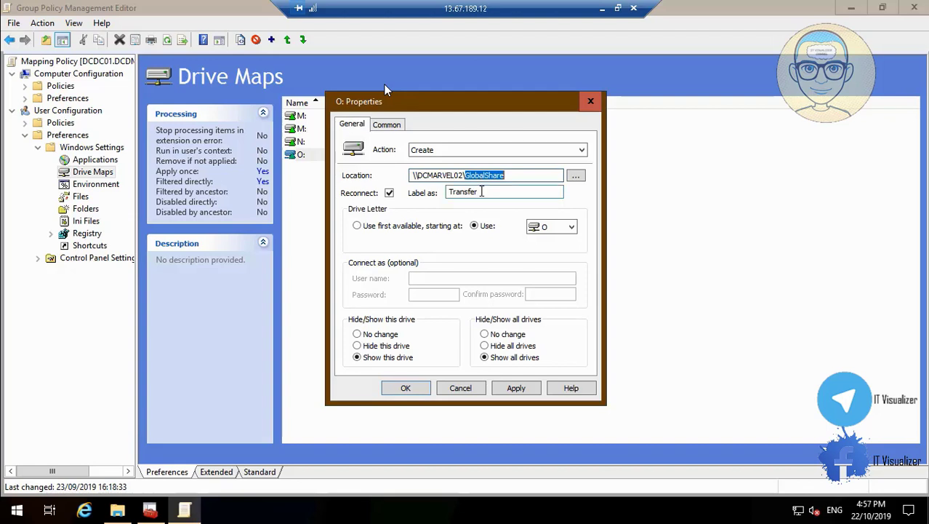
left_click(482, 191)
key("BackSpace")
key("BackSpace")
key("BackSpace")
key("BackSpace")
key("BackSpace")
type("GlobalShare")
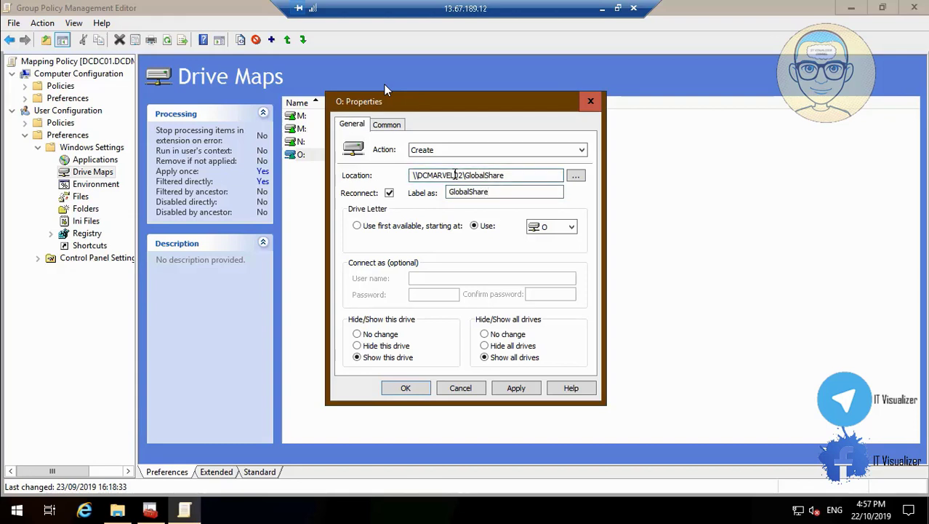
key("BackSpace")
key("BackSpace")
key("BackSpace")
key("BackSpace")
key("BackSpace")
key("BackSpace")
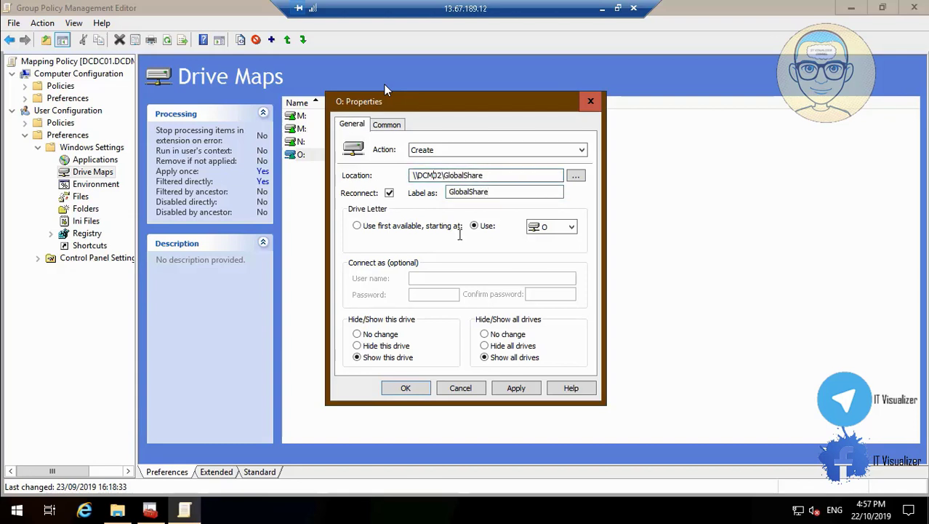
type("DC")
left_click(388, 124)
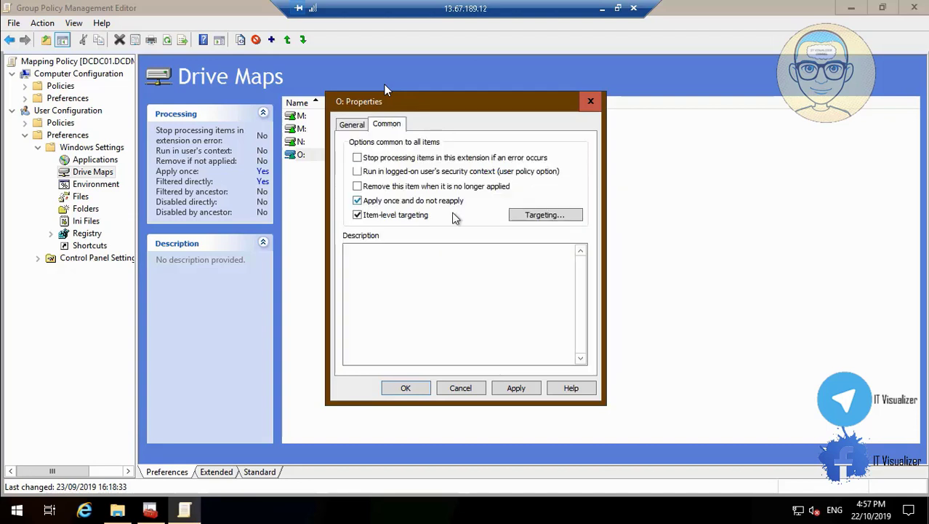
Target the O: mapping at DCDM\DC_GlobalShare, save it, and close the editor
left_click(538, 218)
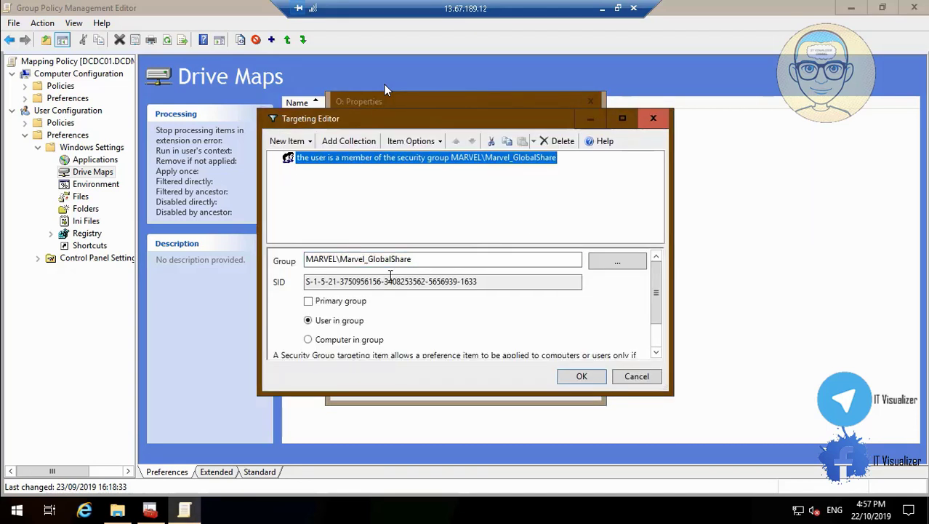
left_click(618, 263)
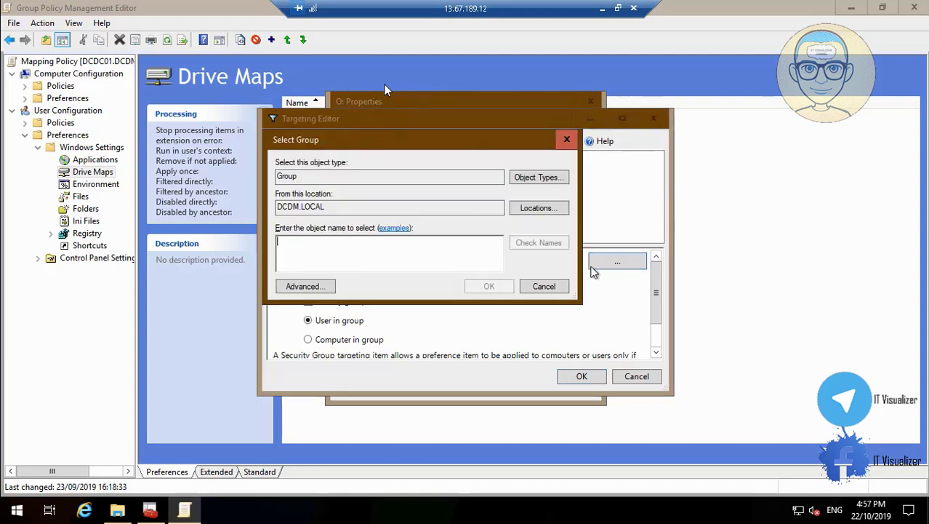
left_click(321, 287)
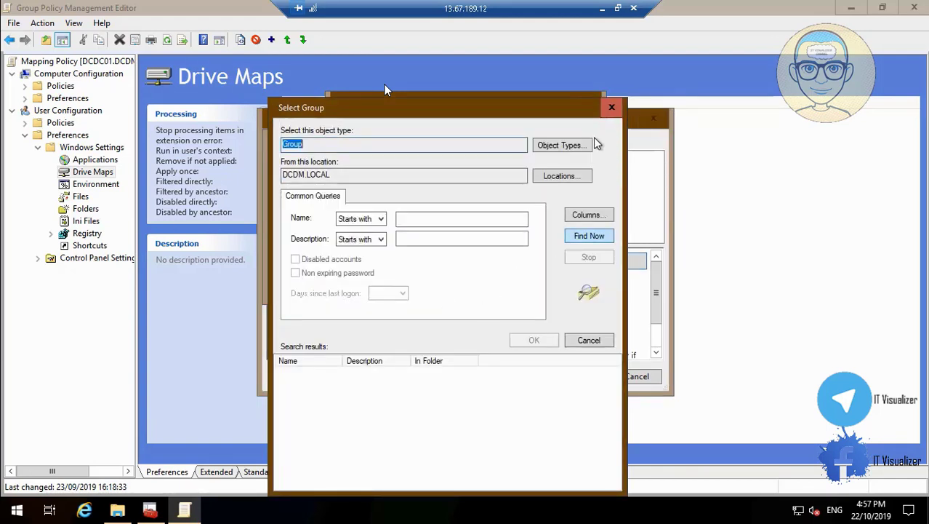
left_click(613, 107)
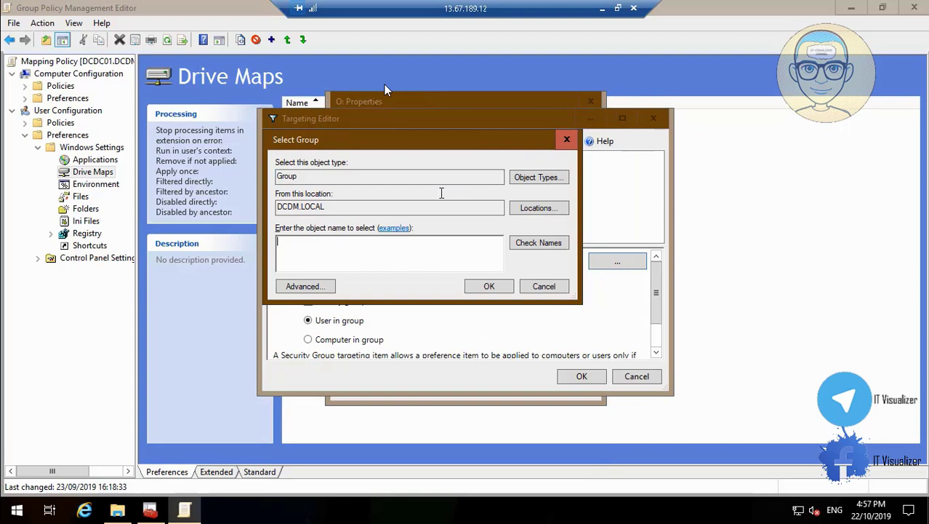
type("_GLo")
left_click(552, 243)
left_click(500, 285)
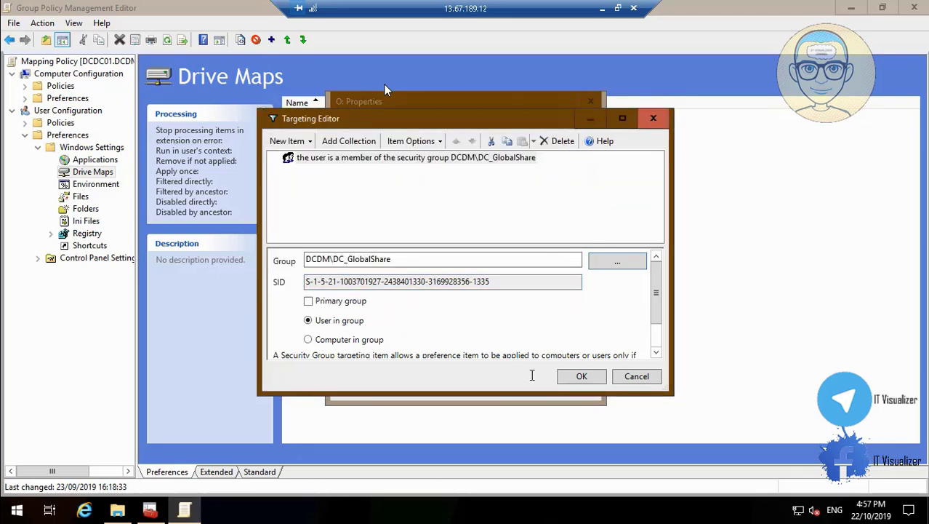
left_click(581, 375)
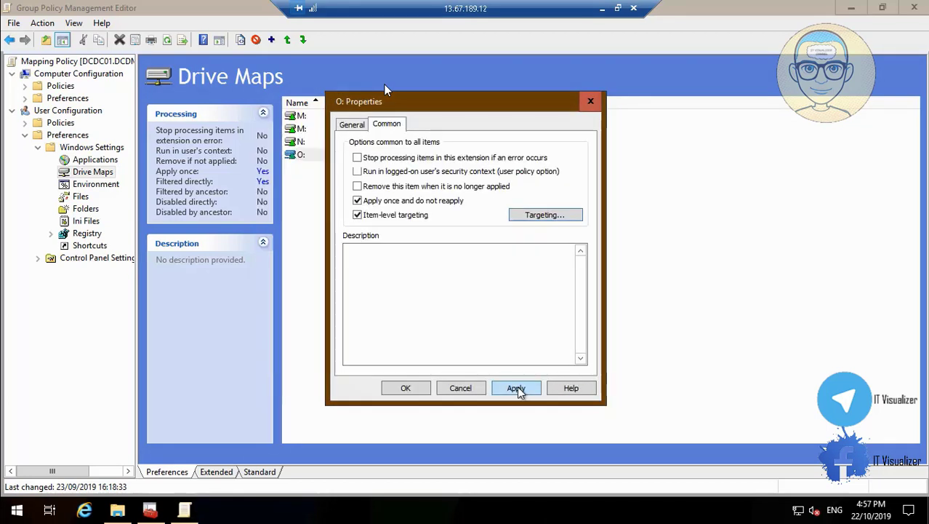
left_click(517, 389)
left_click(406, 388)
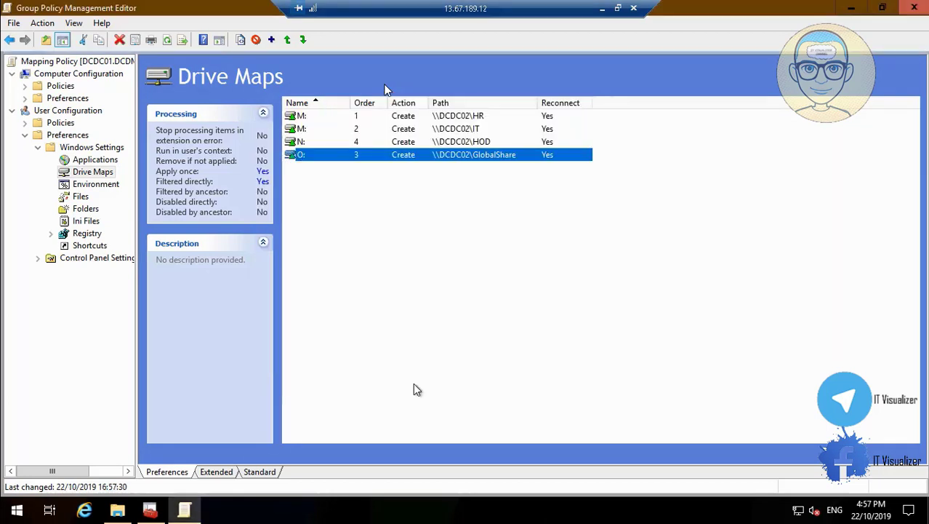
left_click(914, 8)
Close the Group Policy Management console, saving its console settings
left_click(914, 7)
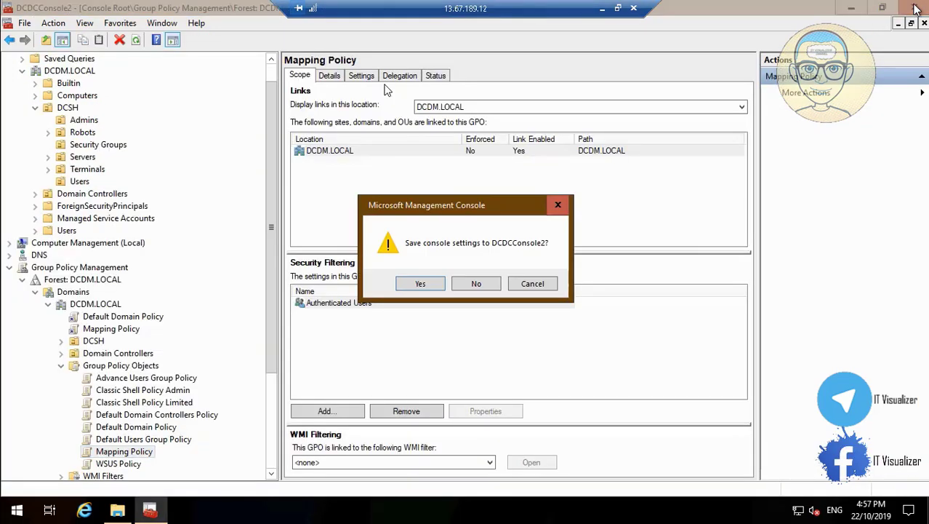
left_click(424, 283)
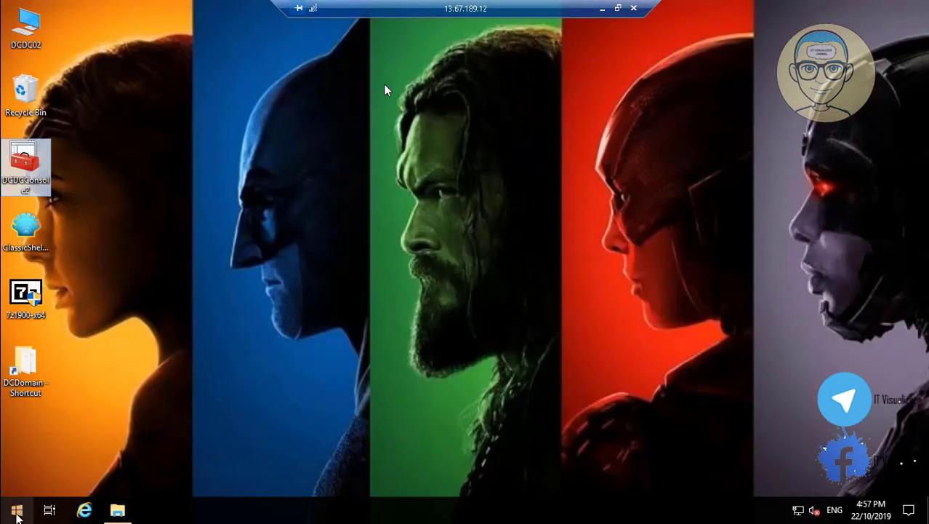
left_click(16, 510)
left_click(424, 352)
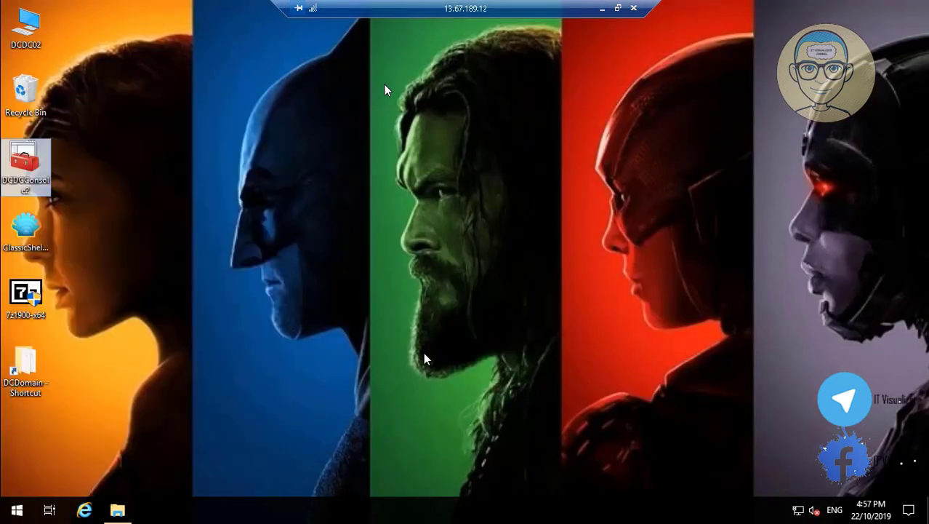
Disconnect the remote desktop session and return to the local desktop
left_click(634, 9)
left_click(501, 283)
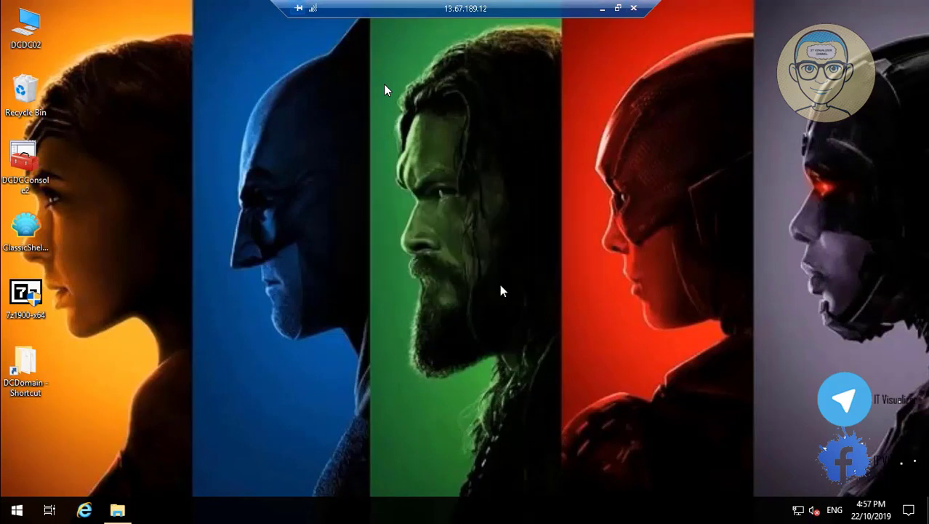
left_click(425, 448)
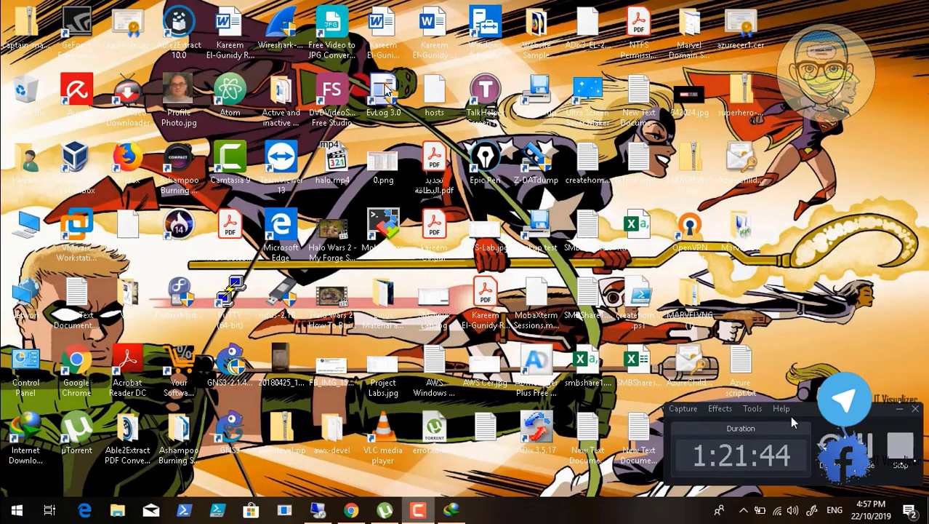
left_click(899, 408)
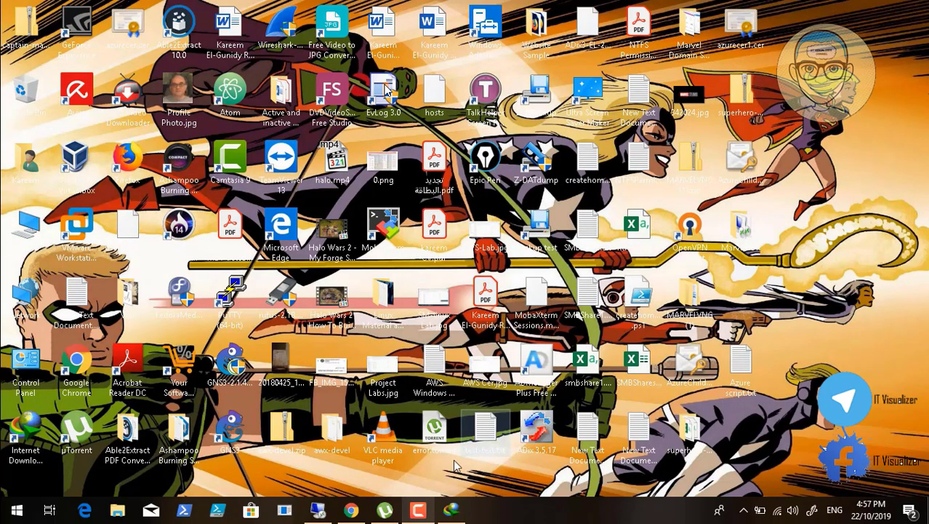
Close the DCDC01 page in the Azure portal and open the DCDC02 virtual machine page
left_click(320, 509)
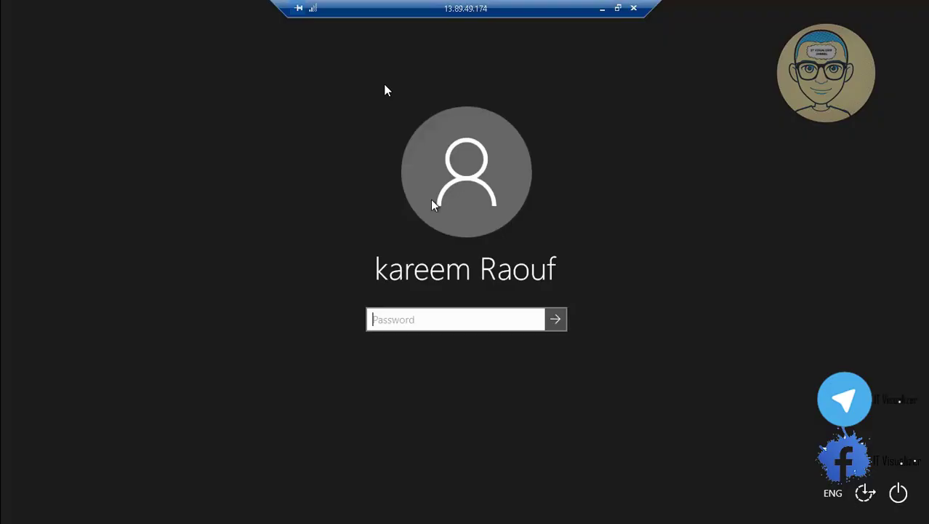
left_click(602, 8)
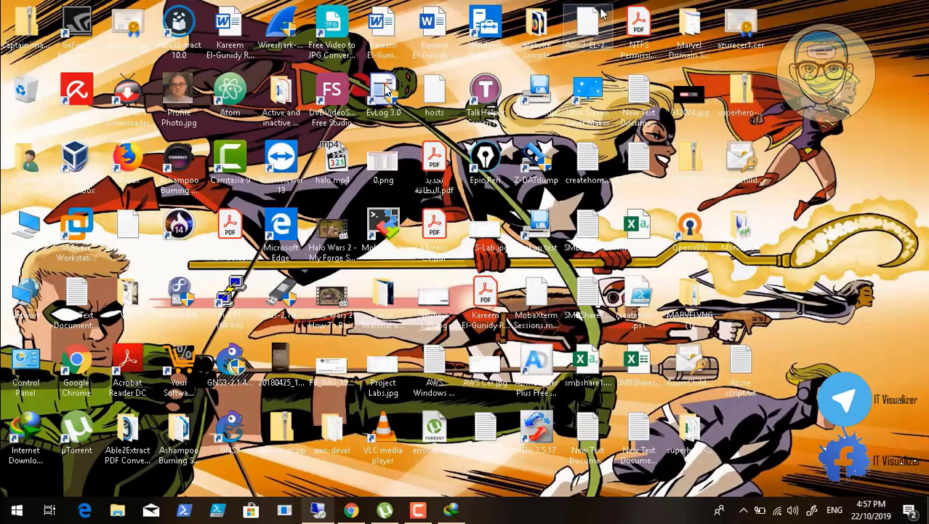
left_click(351, 510)
left_click(256, 13)
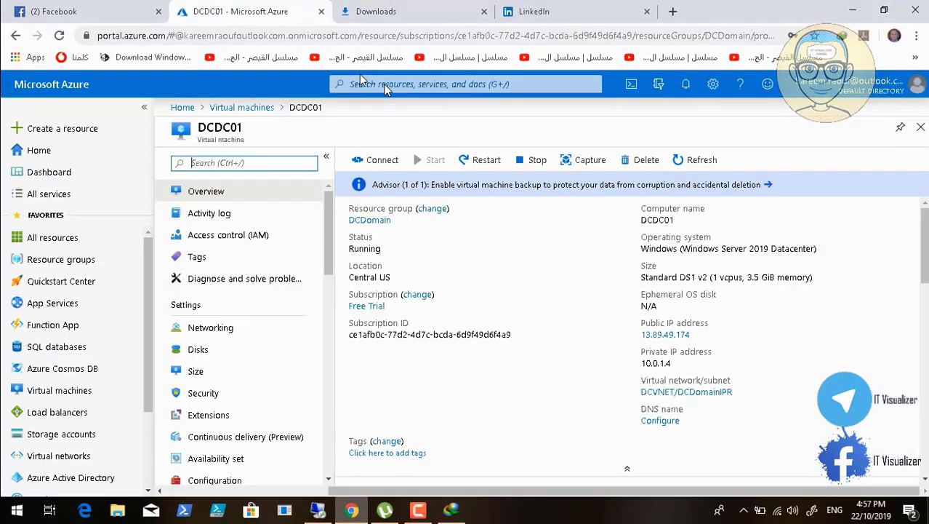
left_click(920, 129)
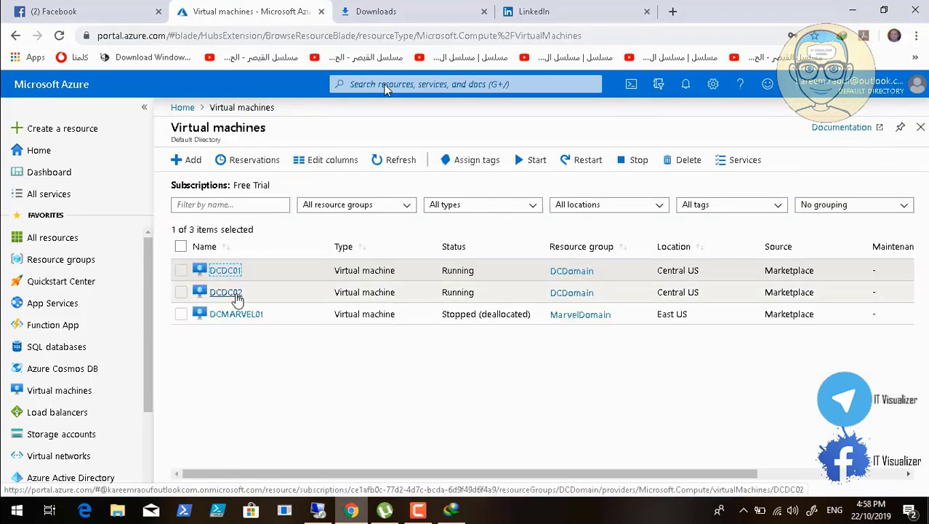
left_click(224, 293)
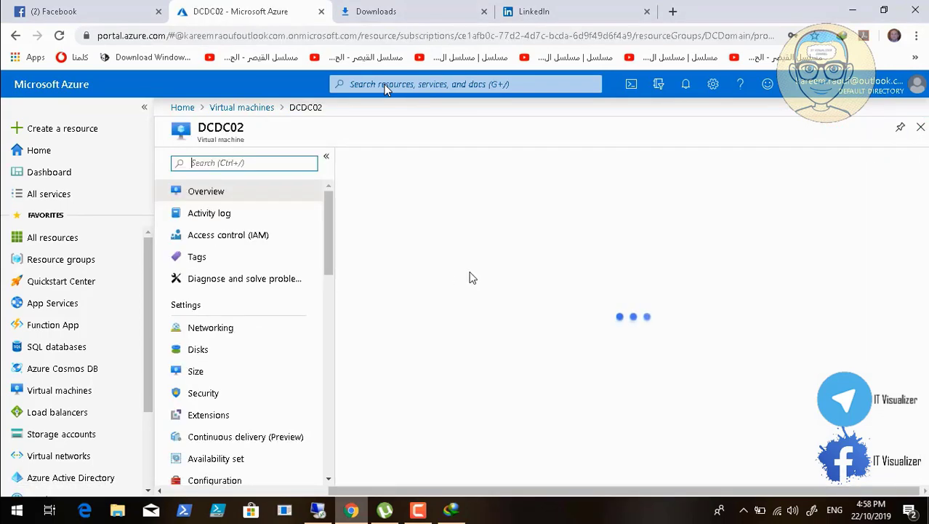
Restart the DCDC02 virtual machine and confirm the restart
left_click(482, 164)
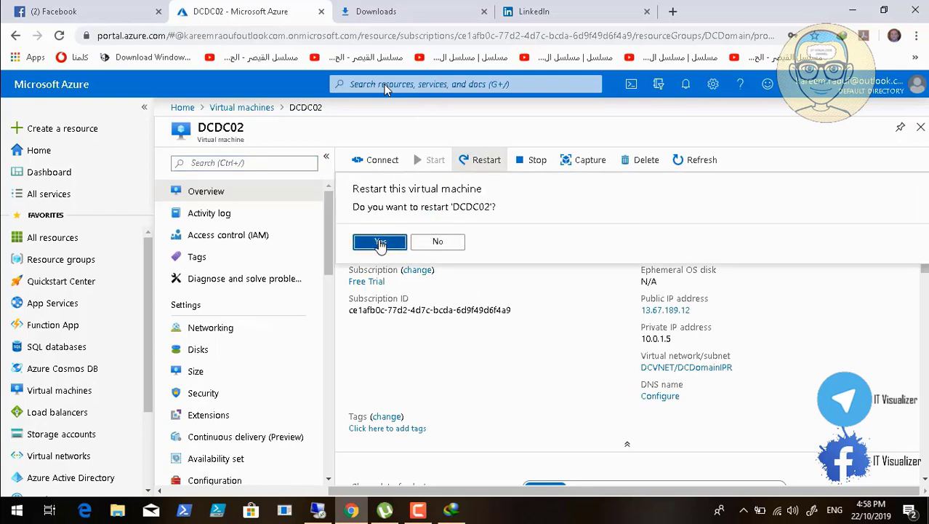
left_click(383, 243)
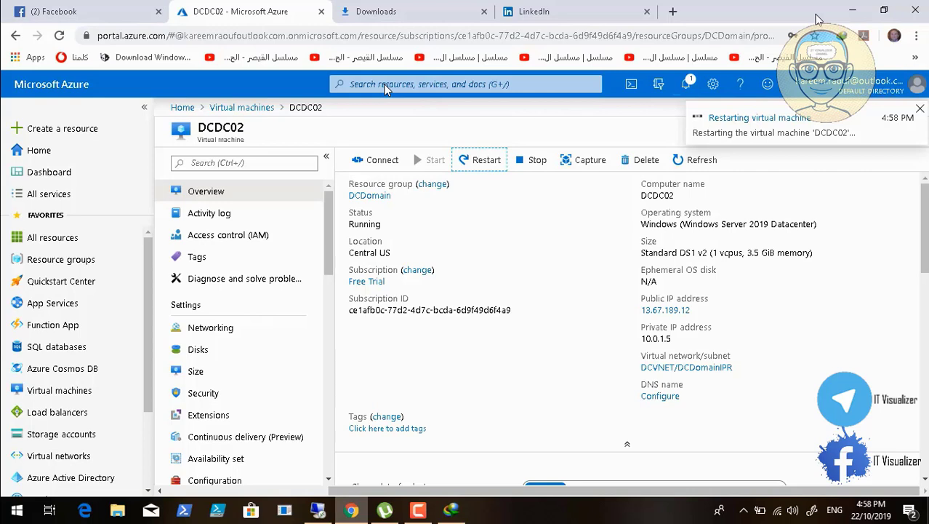
left_click(418, 510)
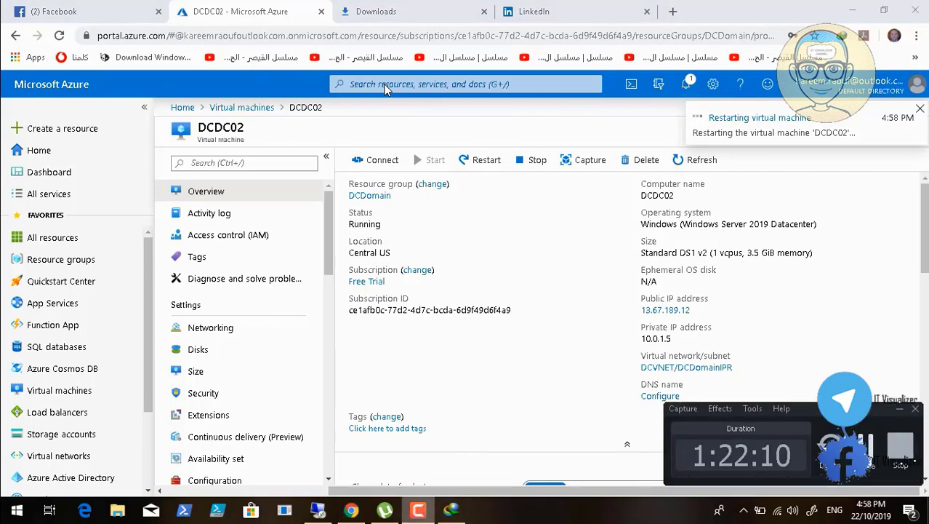
left_click(729, 201)
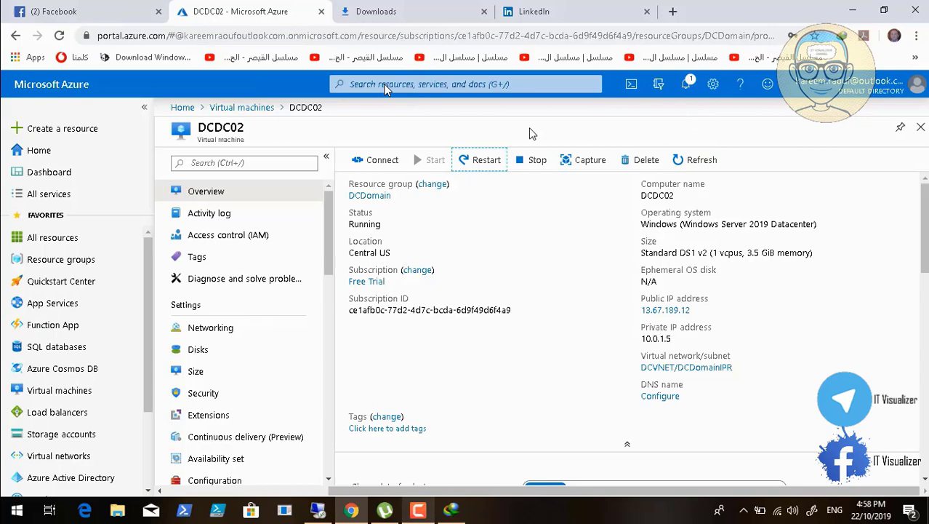
left_click(916, 35)
Launch DCDC02.rdp from downloads and sign in with the domain account password, retrying after a failed logon
left_click(793, 126)
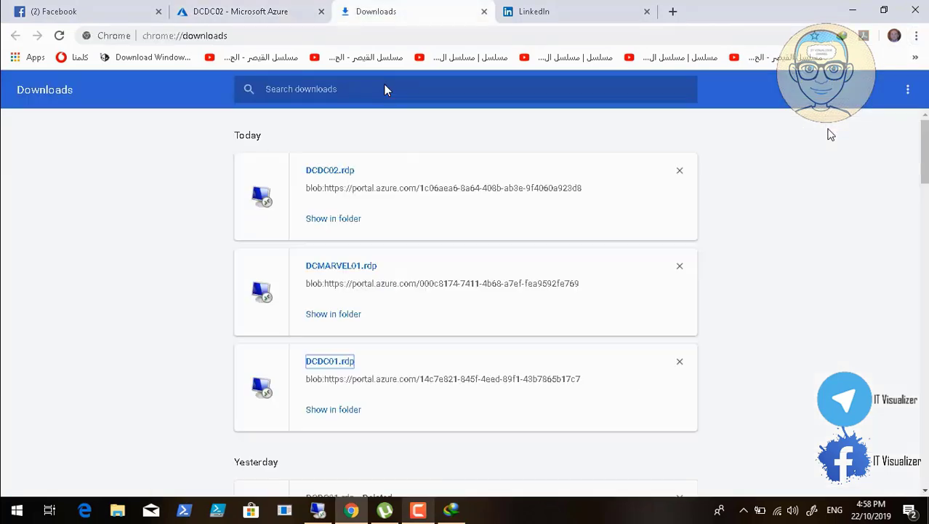
left_click(330, 170)
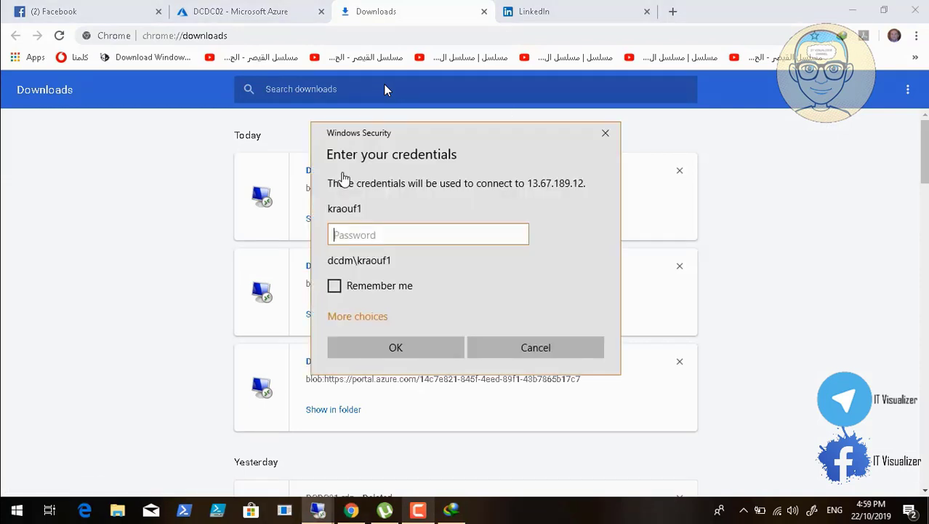
type("P••••")
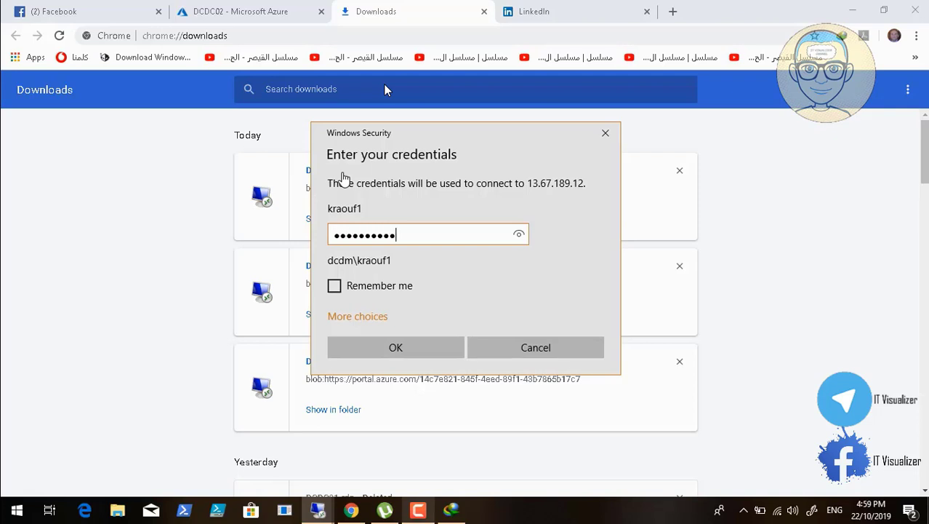
key("Return")
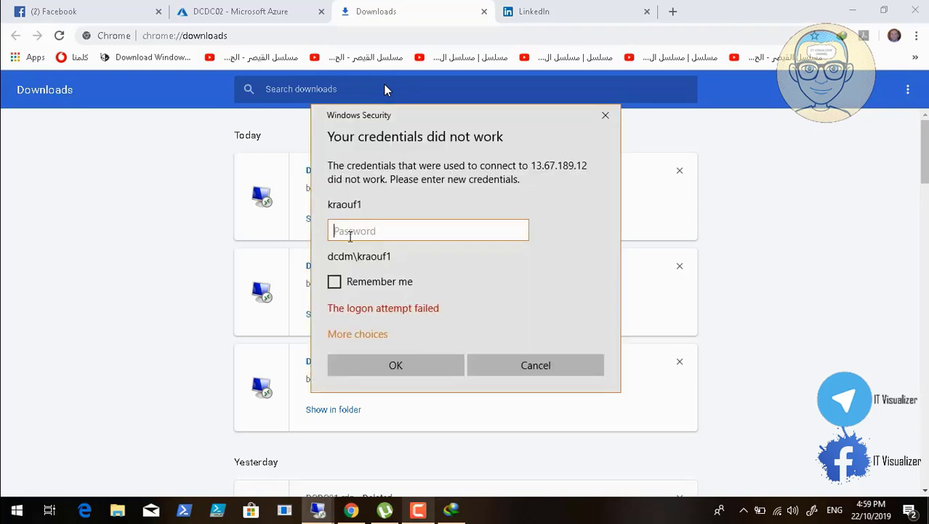
type("••••••••••")
key("Return")
type("P")
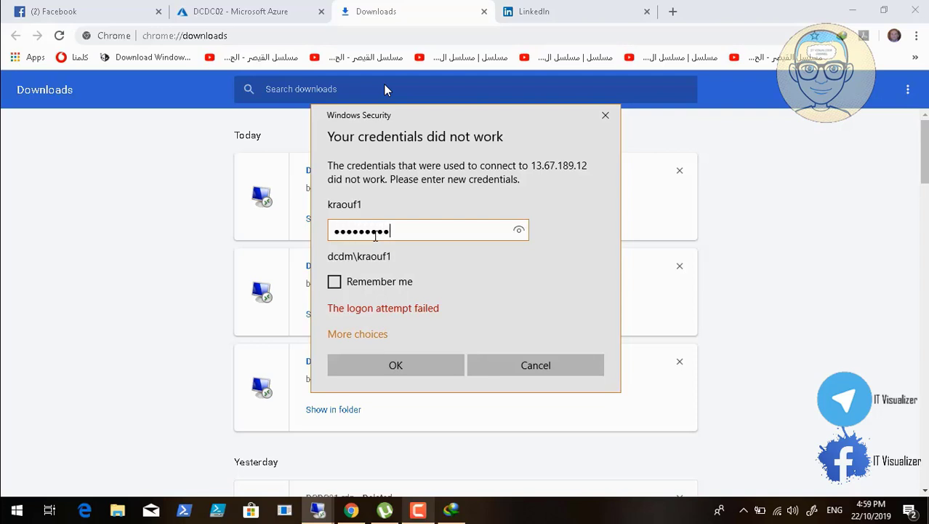
key("Return")
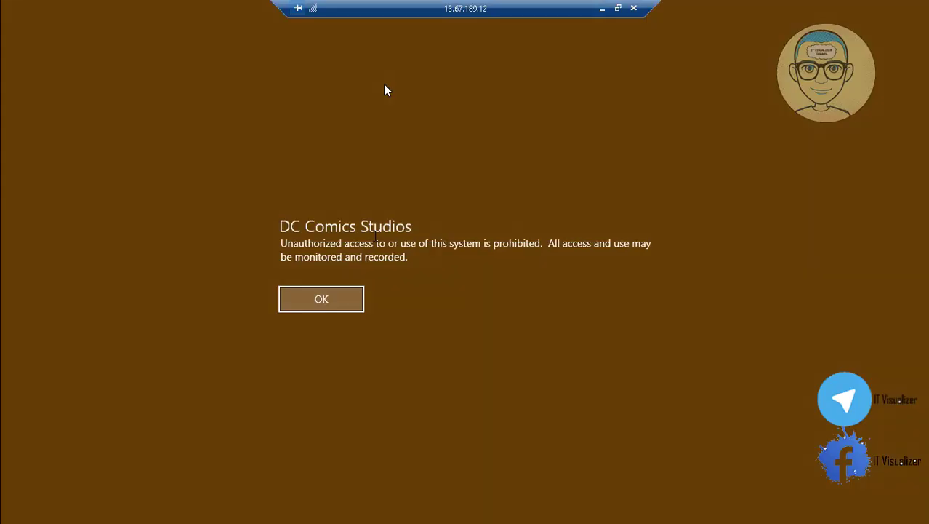
Accept the DC Comics Studios logon notice and open This PC to review DCDC02's drives
left_click(339, 304)
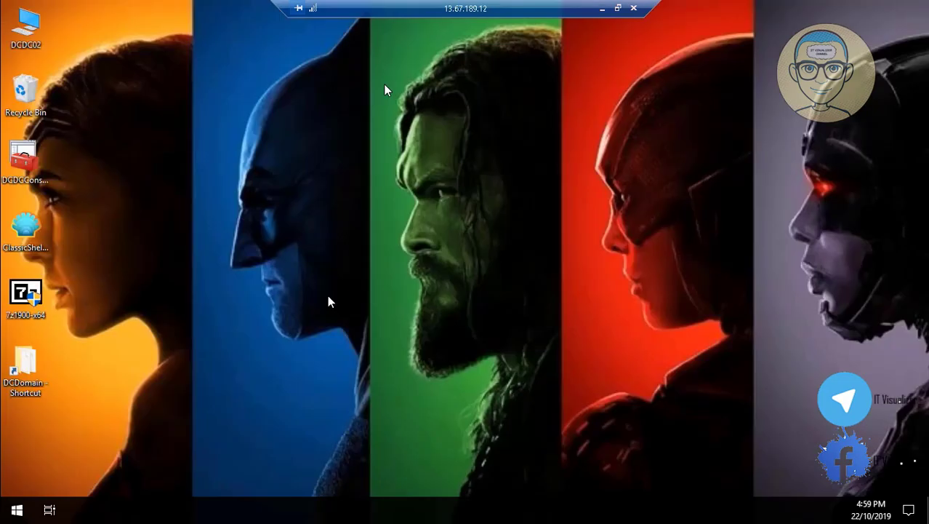
double_click(29, 20)
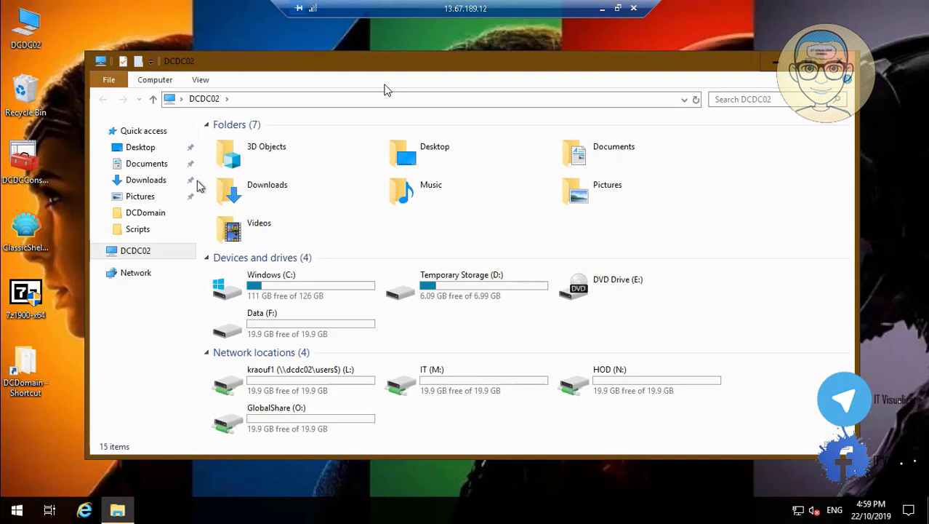
mouse_move(119, 515)
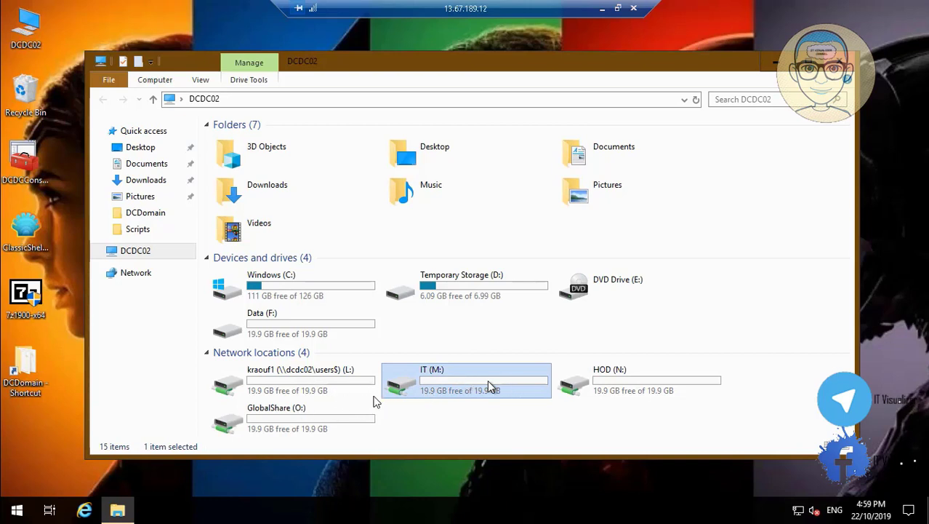
mouse_move(6, 515)
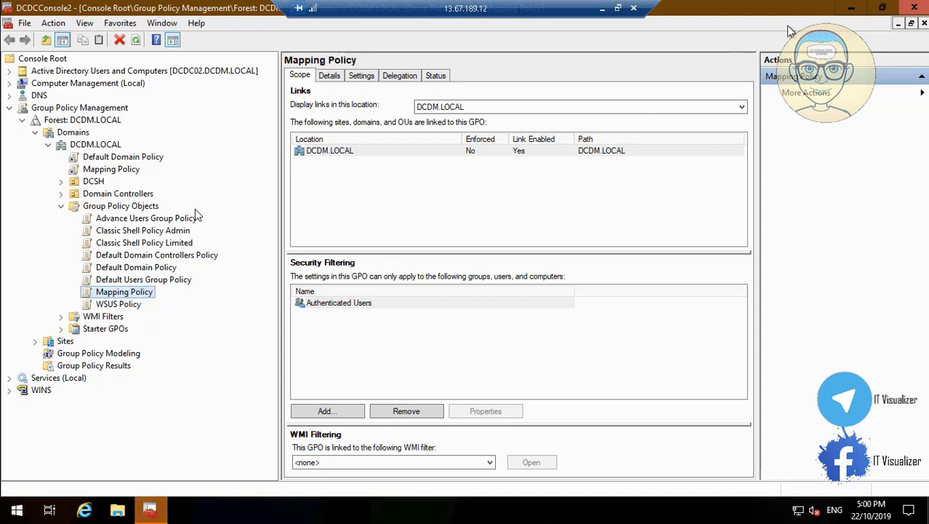
Close Group Policy Management and launch Server Manager from Start > Windows Administrative Tools
left_click(915, 7)
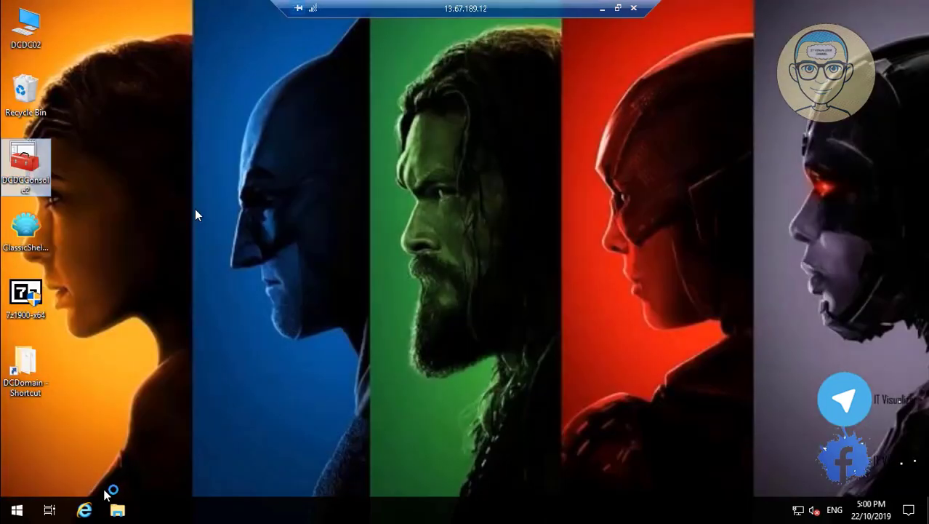
left_click(17, 510)
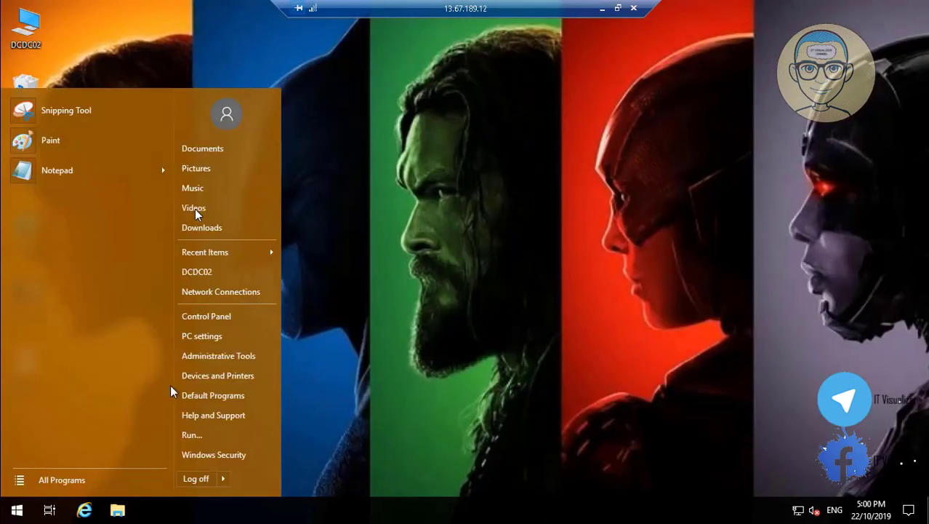
left_click(67, 483)
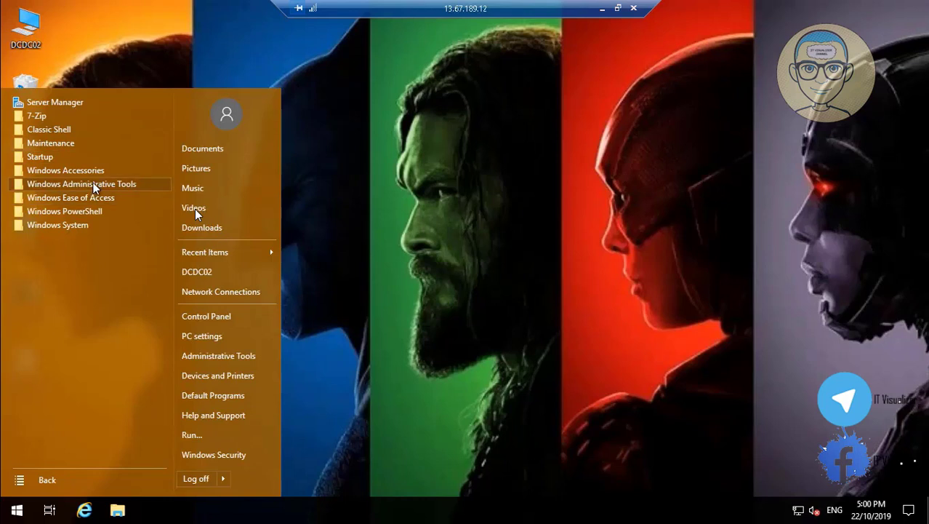
left_click(93, 185)
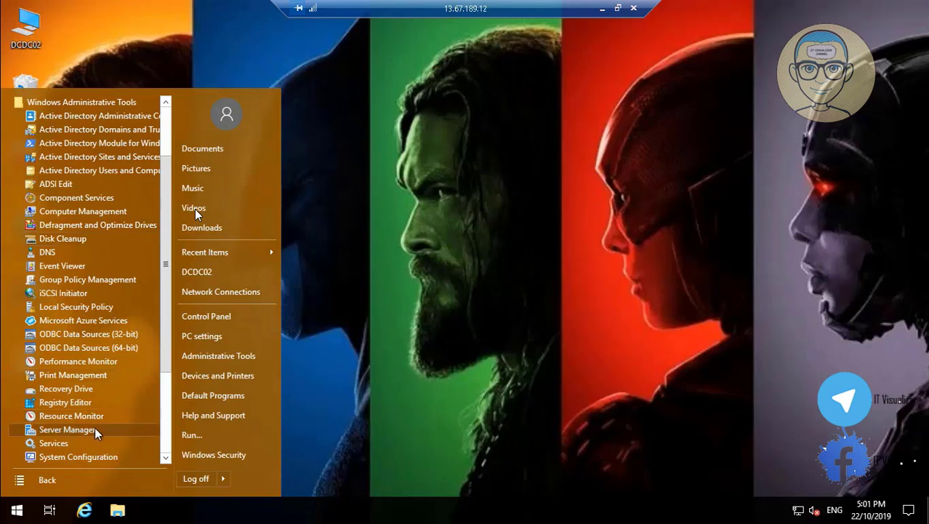
left_click(65, 430)
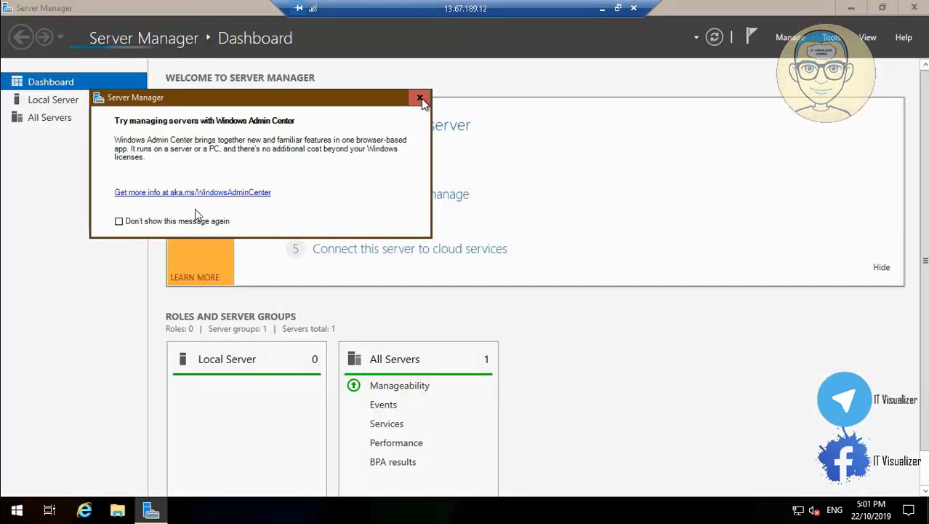
Dismiss the Windows Admin Center prompt, try Manage > Add Roles and Features, and acknowledge the inventory notice
left_click(421, 98)
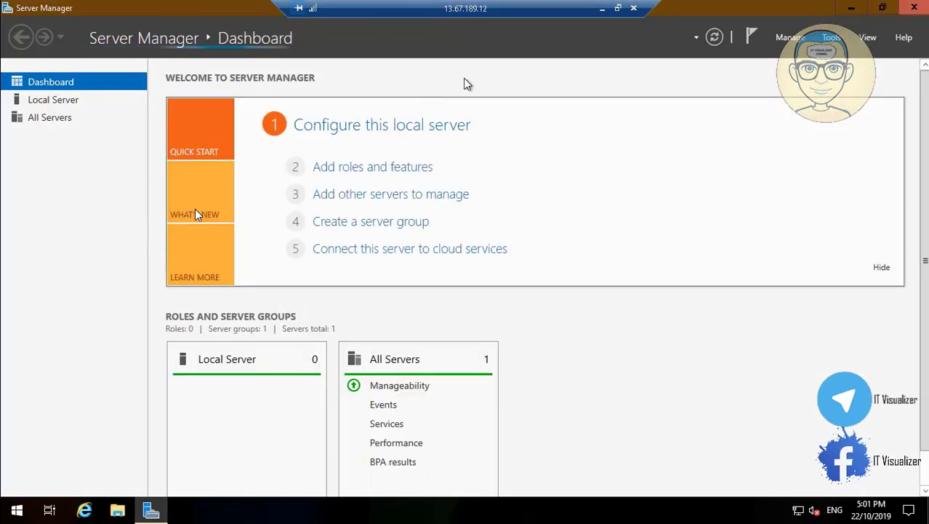
left_click(791, 37)
left_click(838, 55)
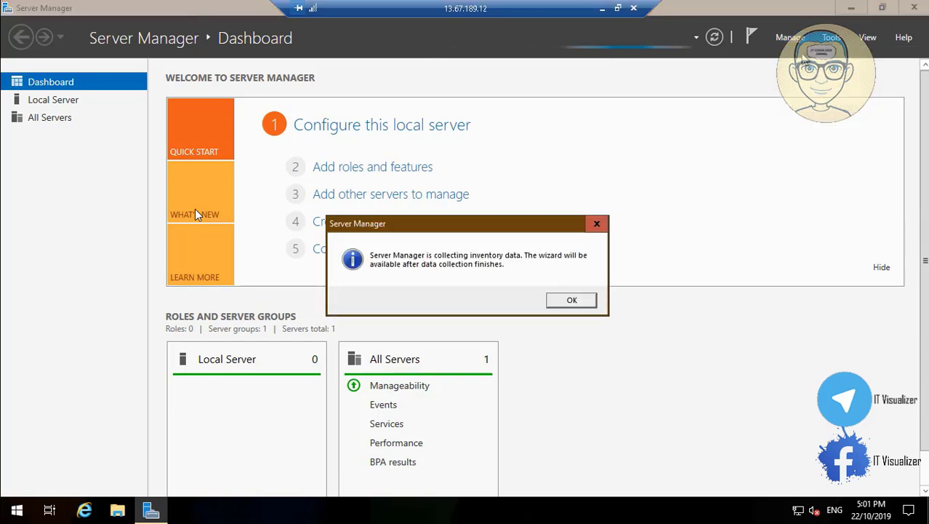
left_click(572, 299)
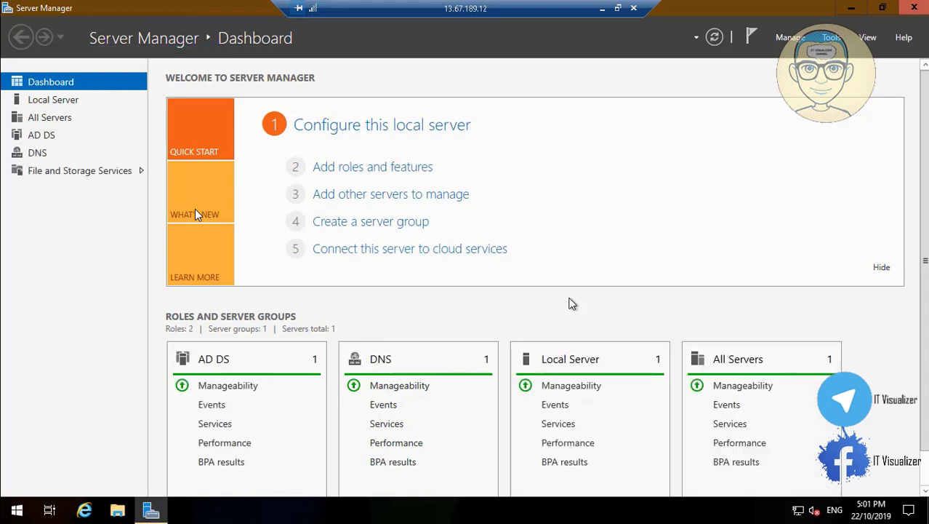
Start the Add Roles and Features Wizard with the default installation type, targeting DCDC02
left_click(790, 38)
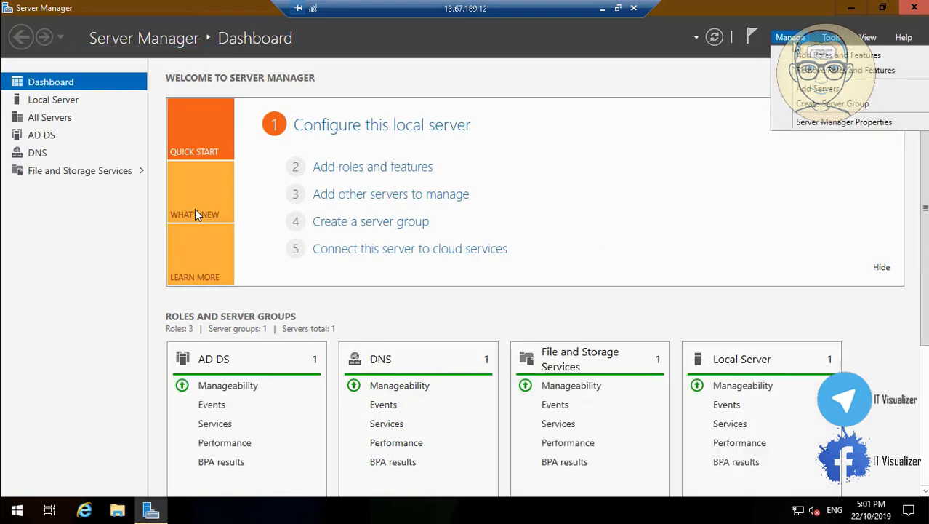
left_click(838, 55)
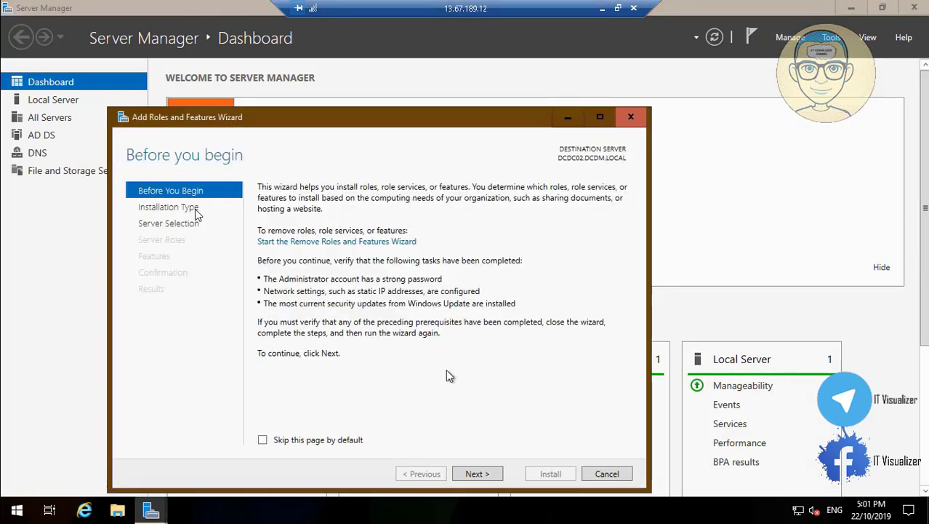
left_click(484, 473)
left_click(483, 474)
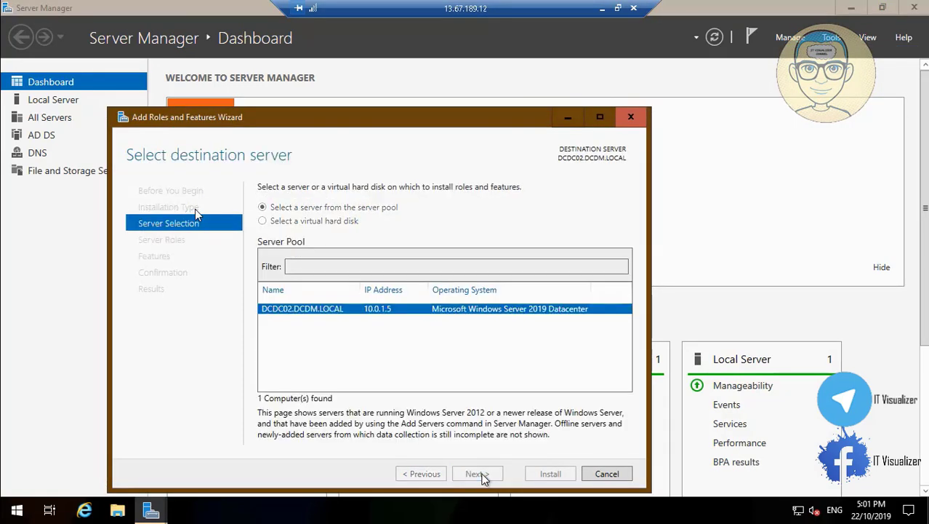
left_click(480, 473)
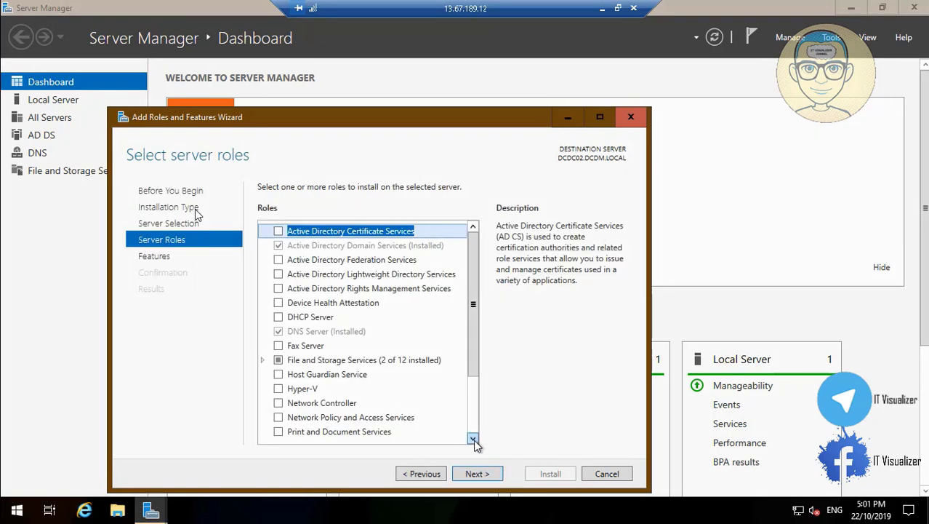
Select File Server Resource Manager under File and iSCSI Services with its management tools and install it
scroll(469, 435, "down", 2)
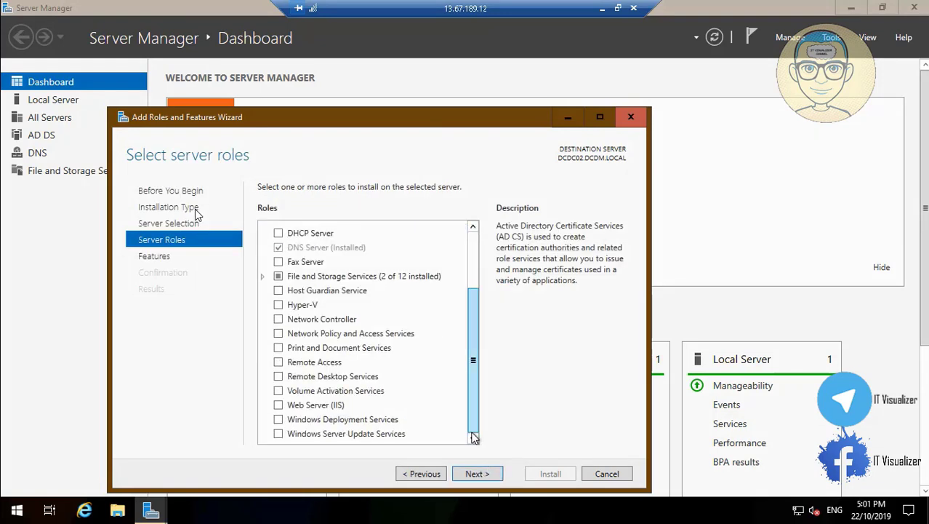
left_click(262, 277)
left_click(275, 262)
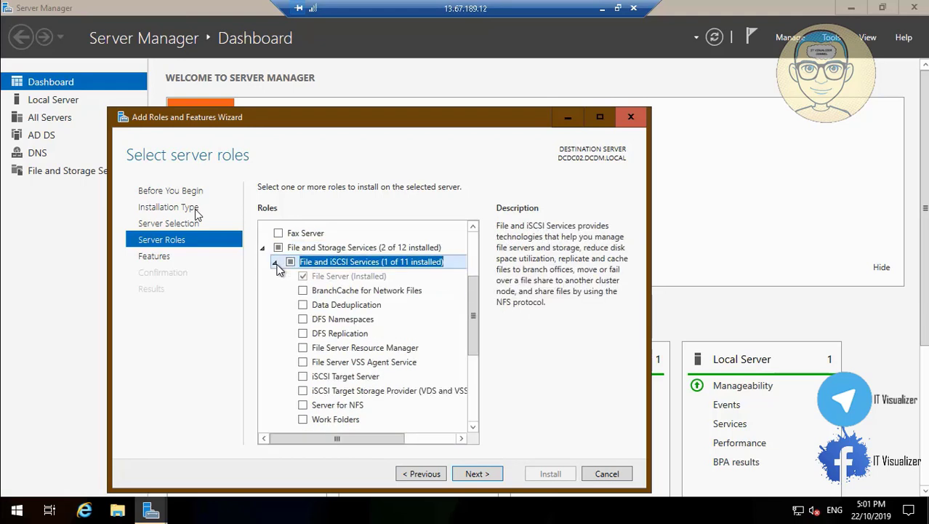
left_click(304, 349)
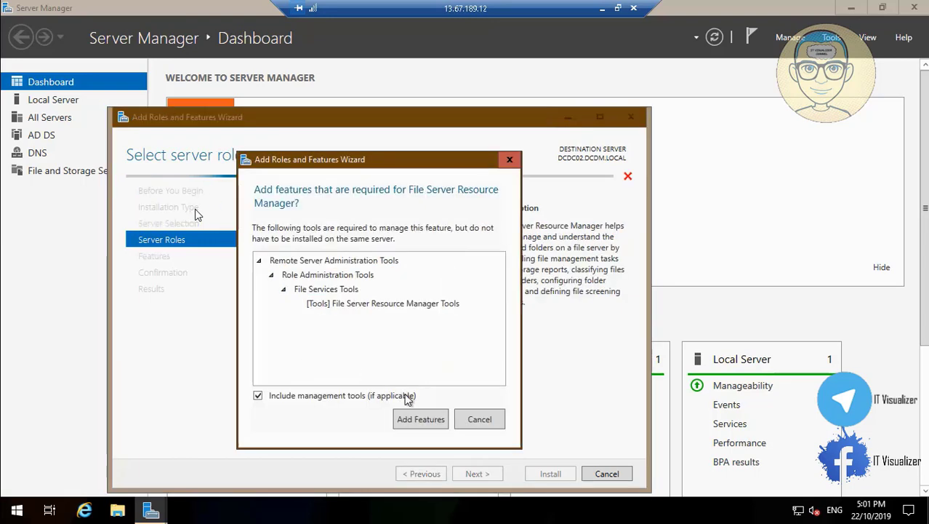
left_click(421, 419)
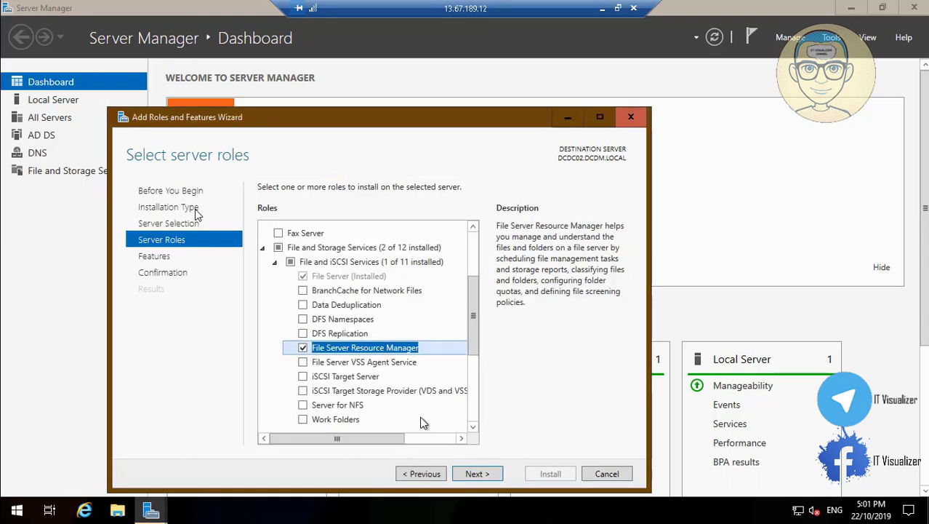
left_click(473, 427)
scroll(473, 428, "down", 4)
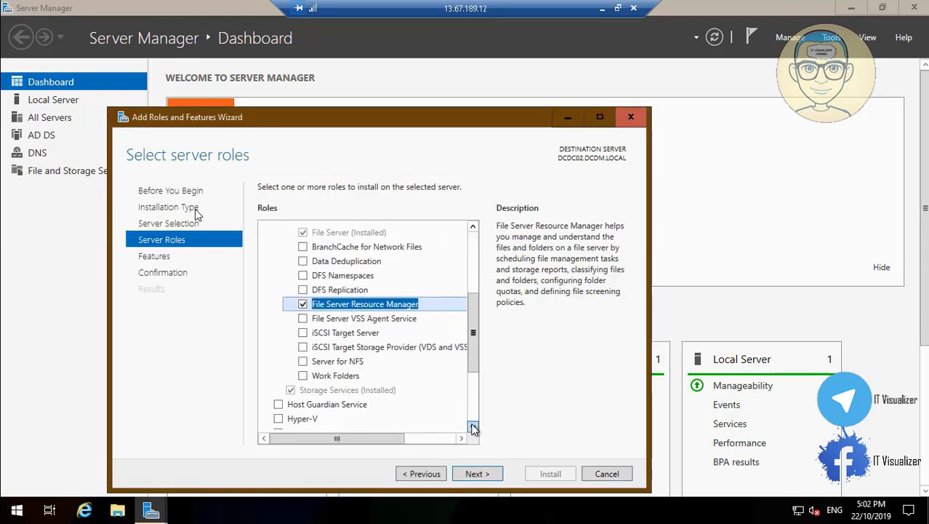
left_click(479, 474)
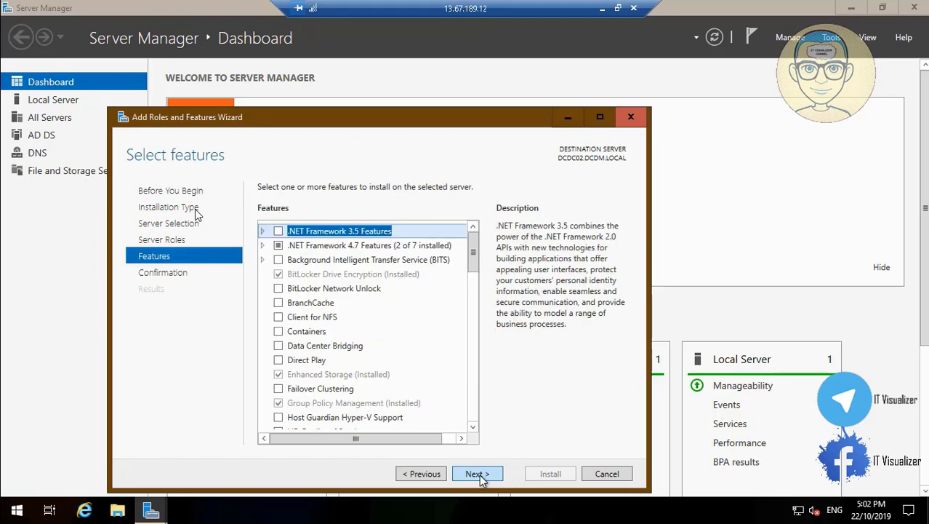
left_click(479, 475)
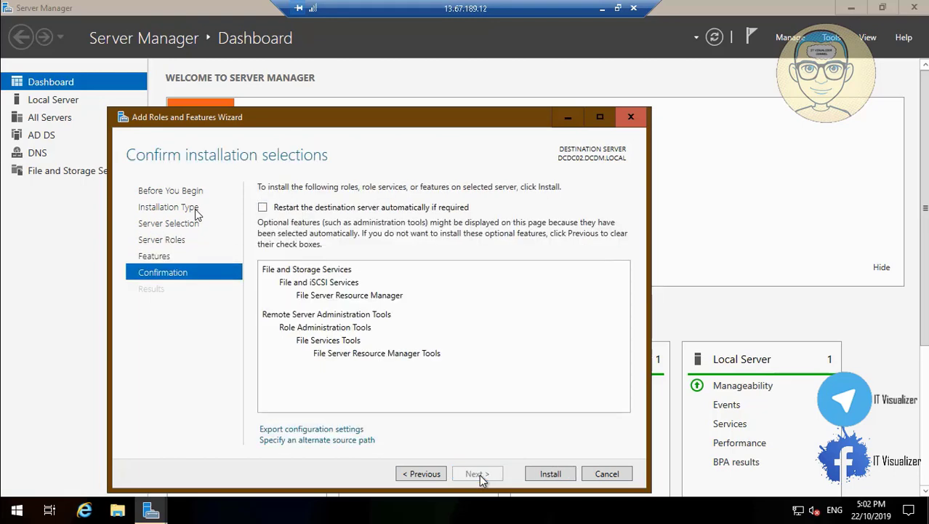
left_click(550, 473)
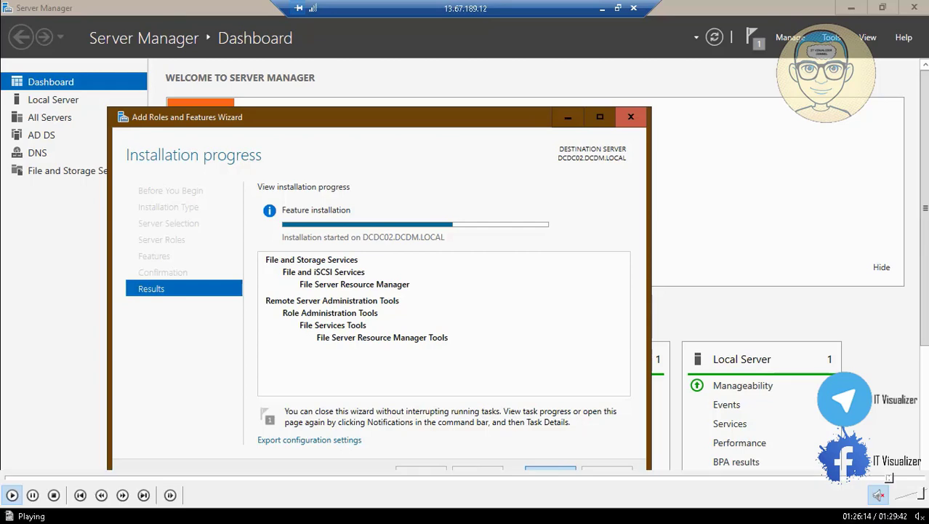
Switch back to the DCDC02 remote desktop session showing the completed installation
left_click(611, 8)
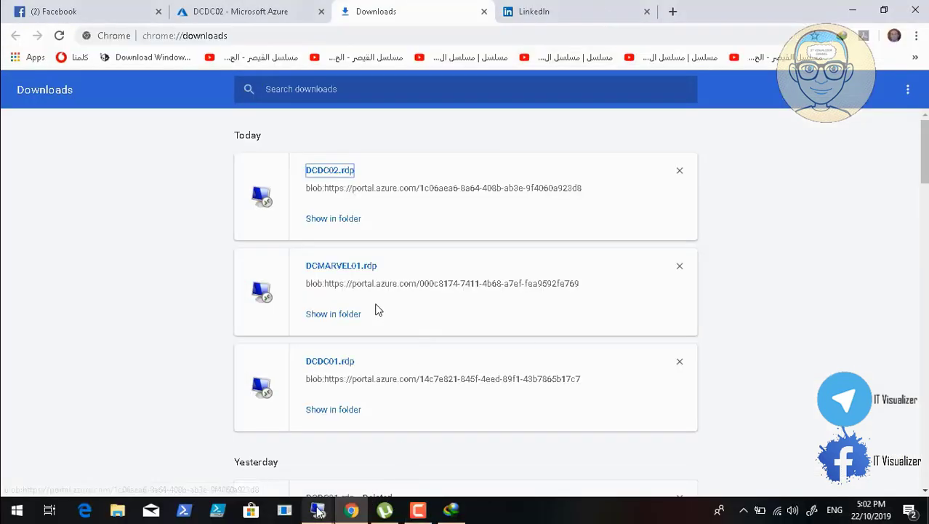
left_click(318, 509)
left_click(371, 460)
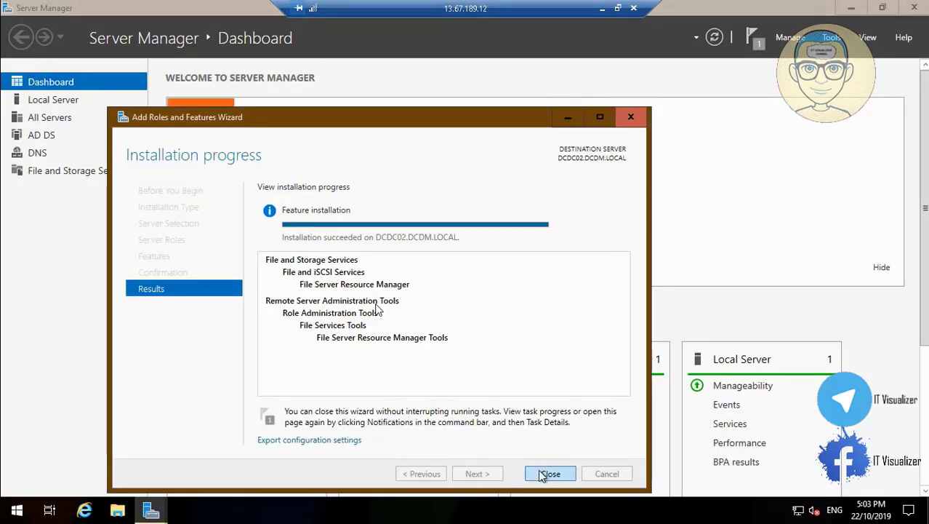
Close the finished wizard and Server Manager, then open the saved DCDCConsole
left_click(546, 474)
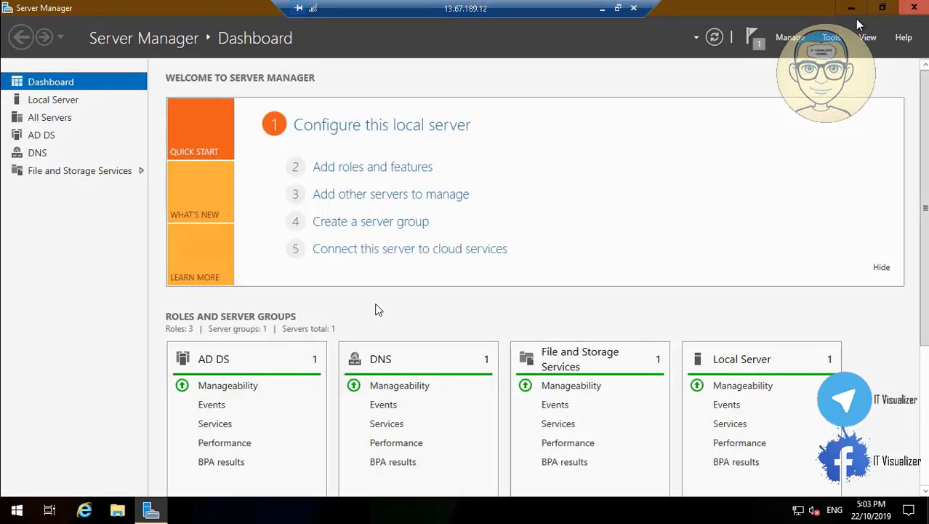
left_click(918, 9)
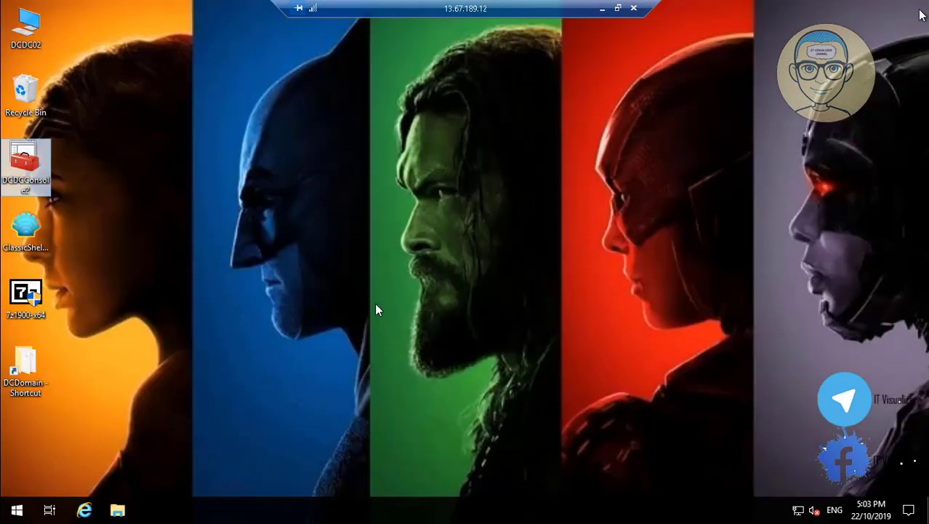
double_click(14, 171)
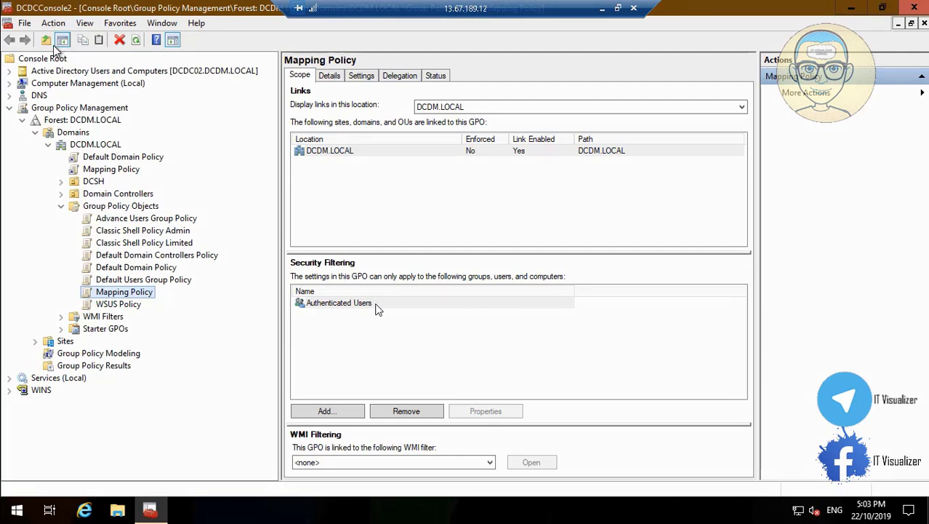
Add the File Server Resource Manager snap-in to the console and expand its node
left_click(25, 22)
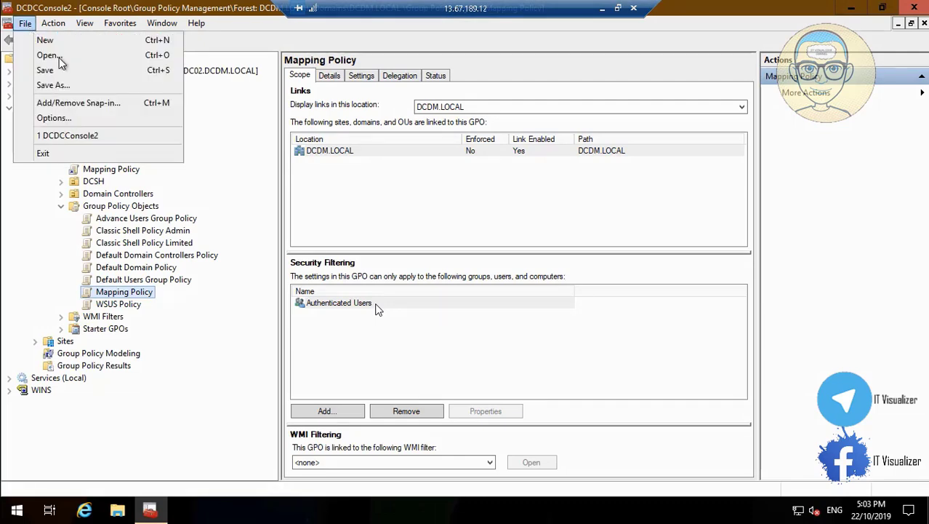
left_click(84, 107)
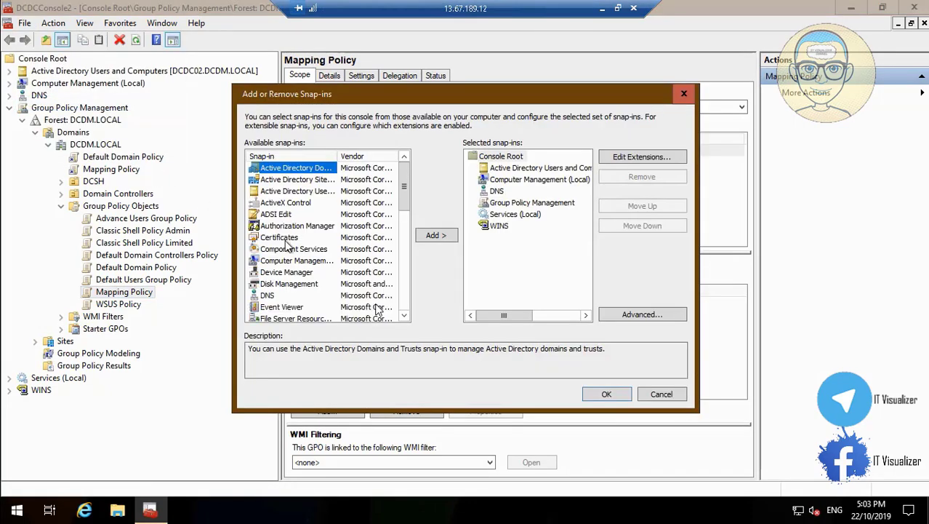
scroll(301, 278, "down", 1)
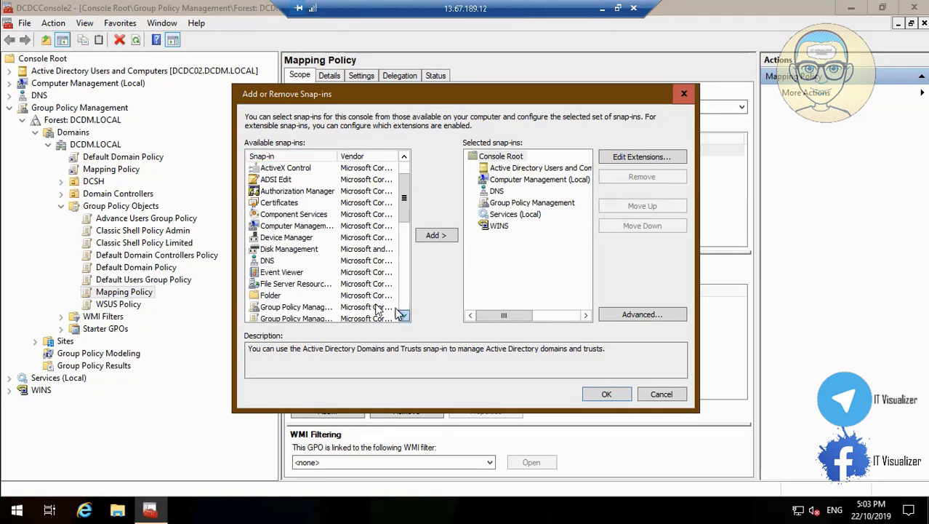
left_click(301, 284)
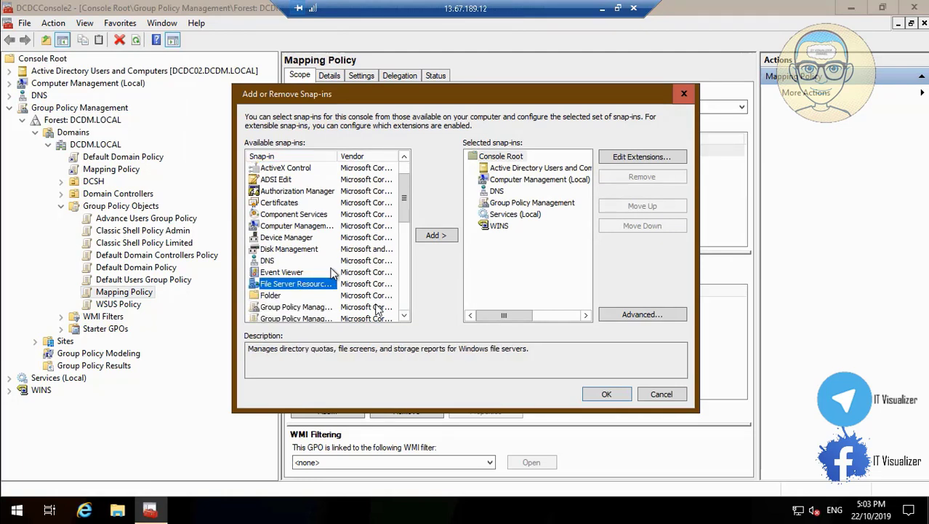
left_click(434, 237)
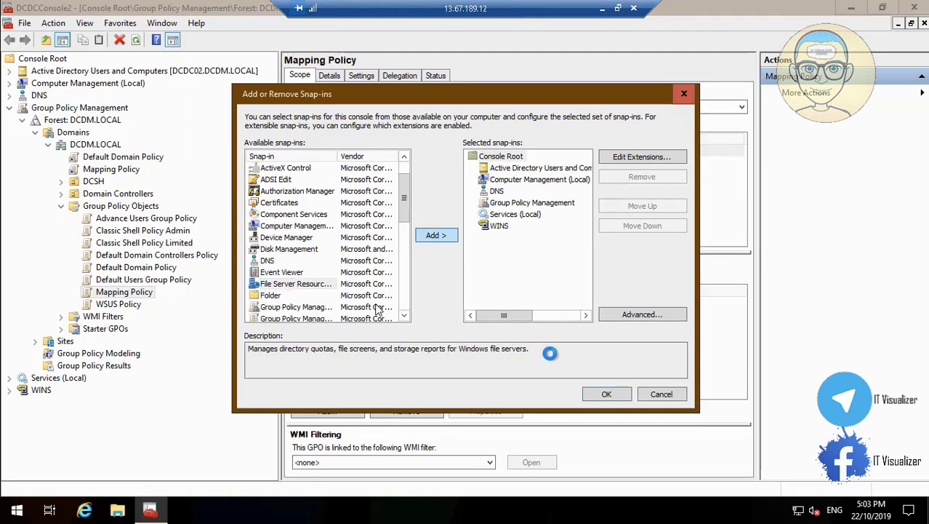
left_click(605, 394)
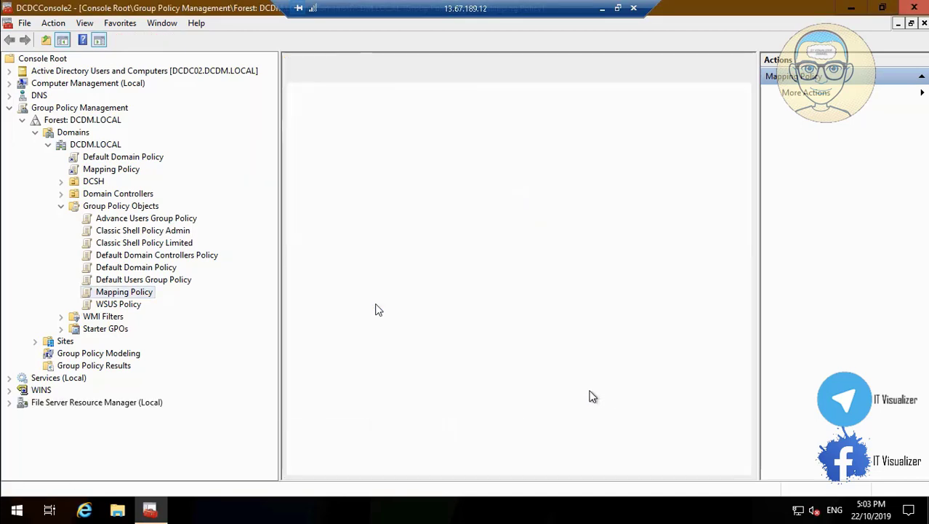
left_click(8, 402)
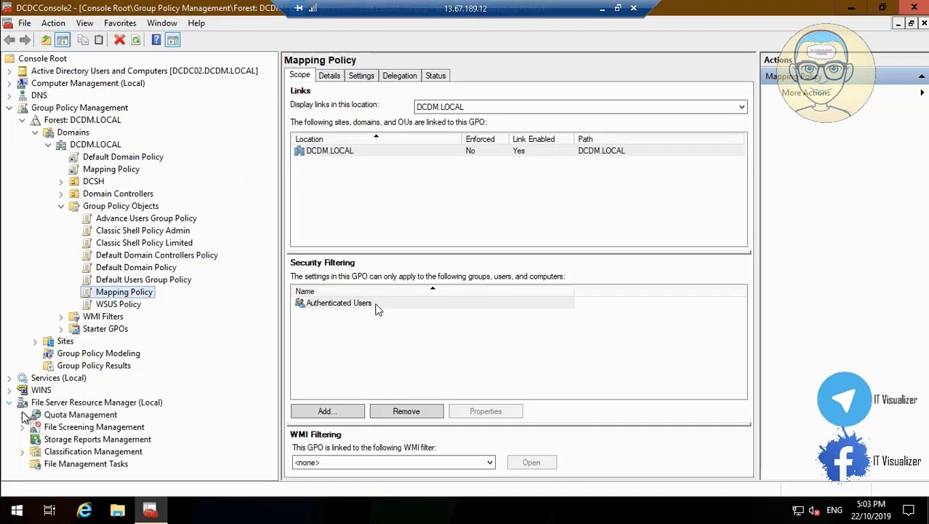
Expand Quota Management and start a new quota from the Quotas context menu
left_click(66, 416)
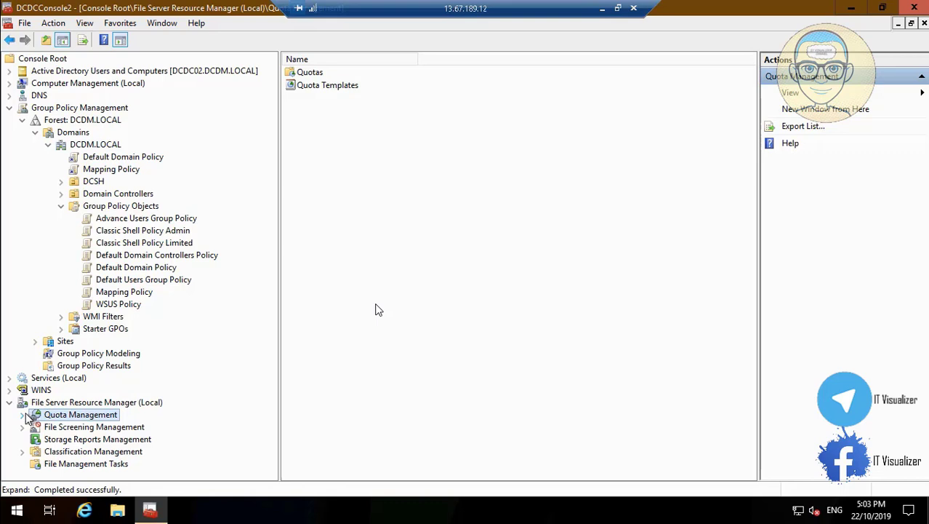
left_click(22, 414)
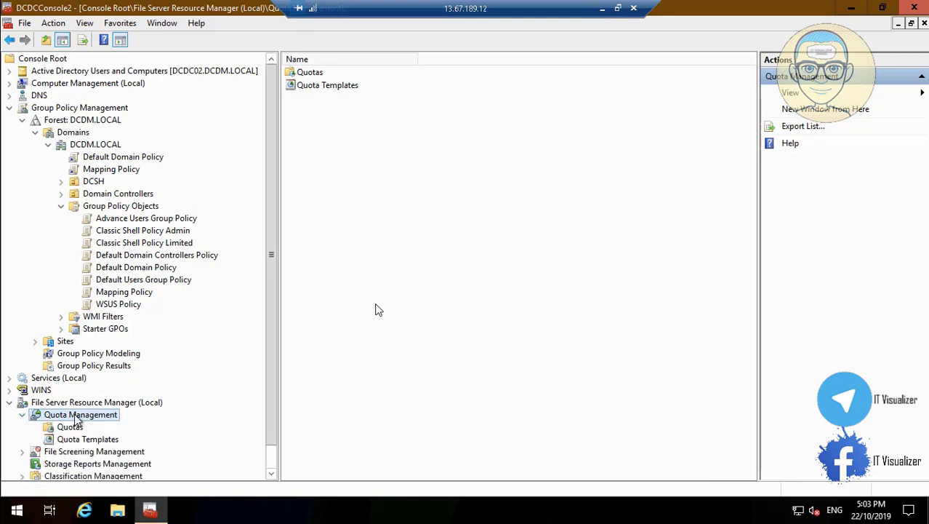
right_click(73, 427)
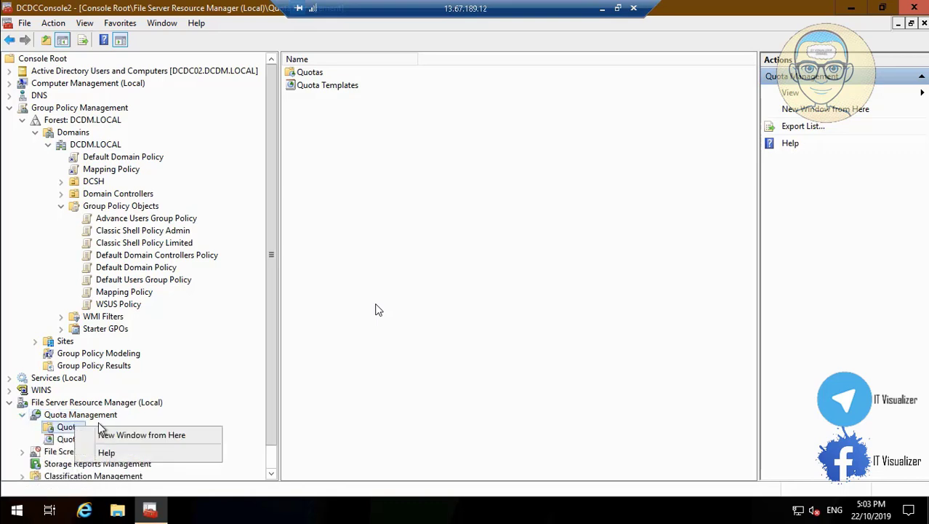
left_click(80, 415)
right_click(90, 416)
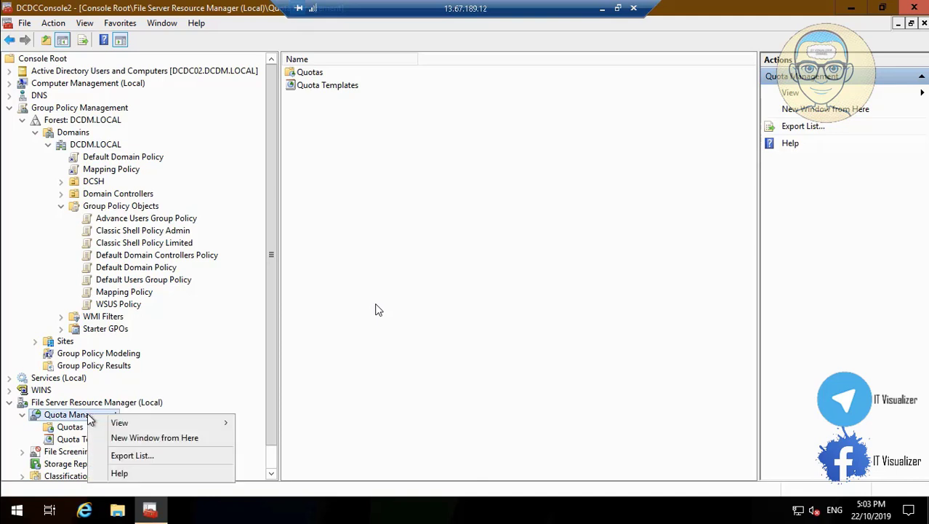
left_click(71, 430)
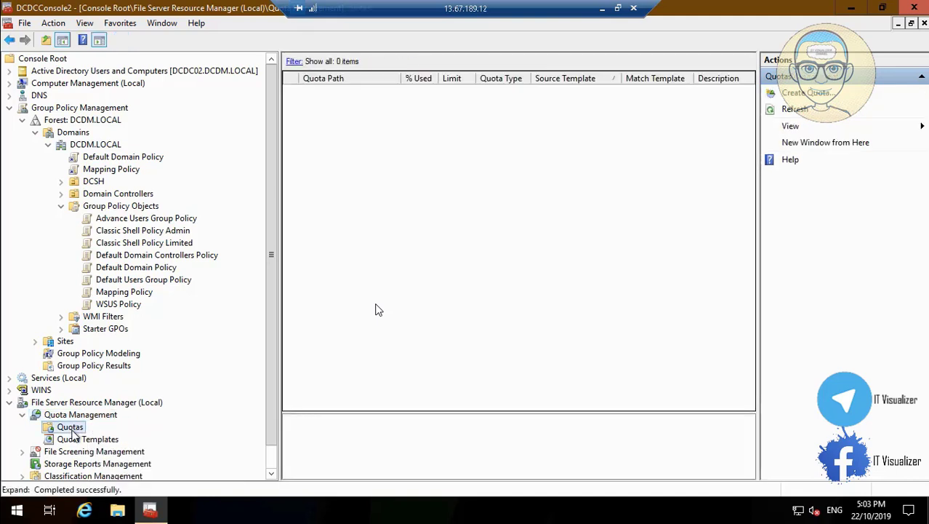
right_click(72, 430)
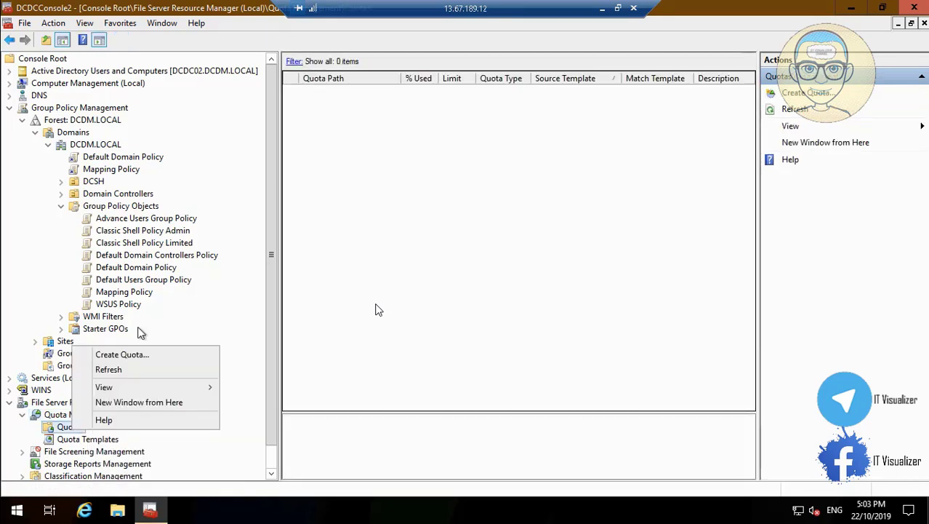
left_click(136, 357)
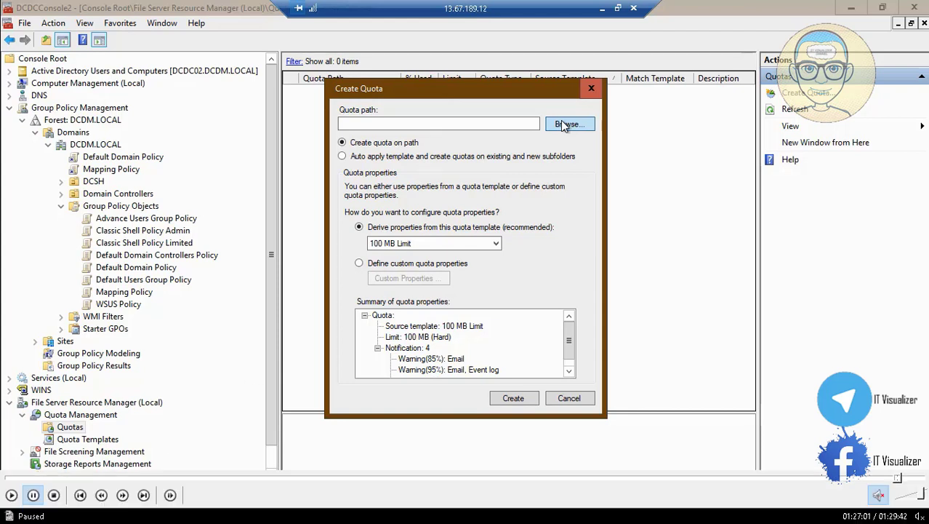
Create an auto-apply quota on F:\users using the 100 MB Limit template
left_click(10, 498)
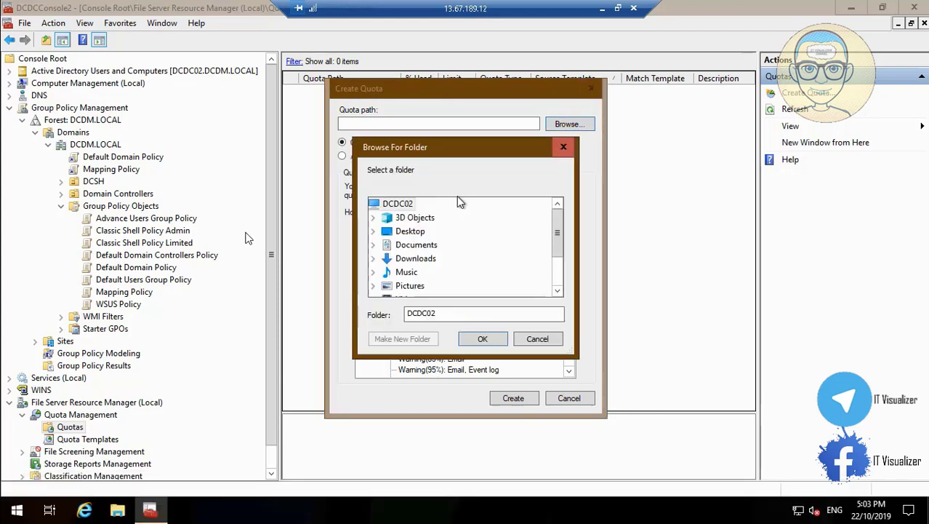
left_click(558, 290)
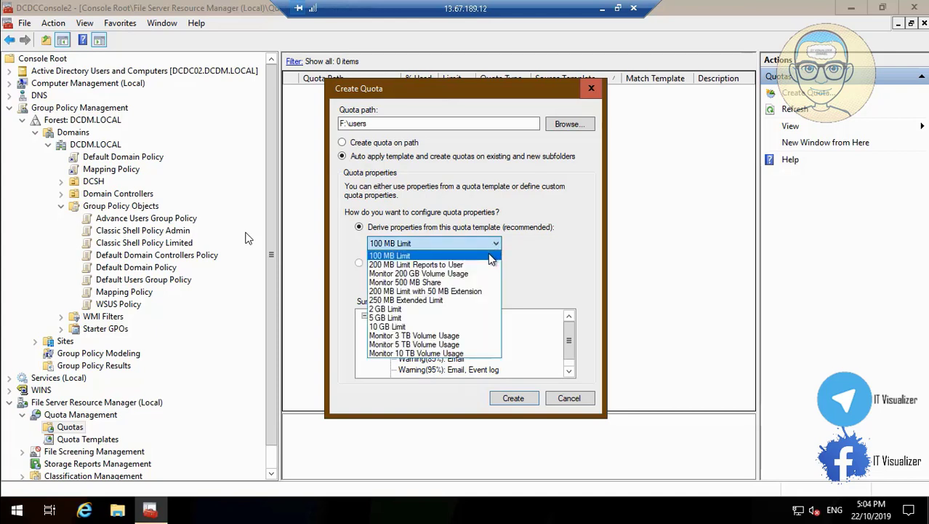
left_click(491, 260)
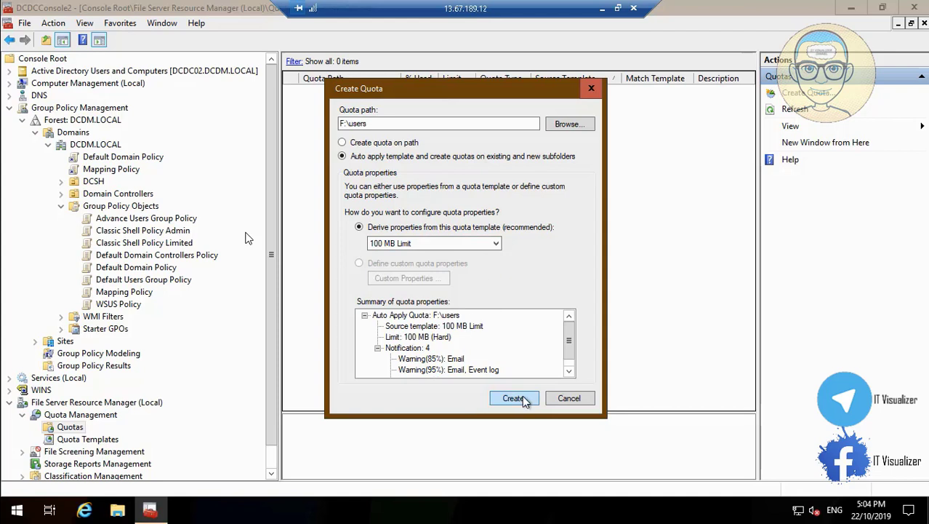
left_click(514, 398)
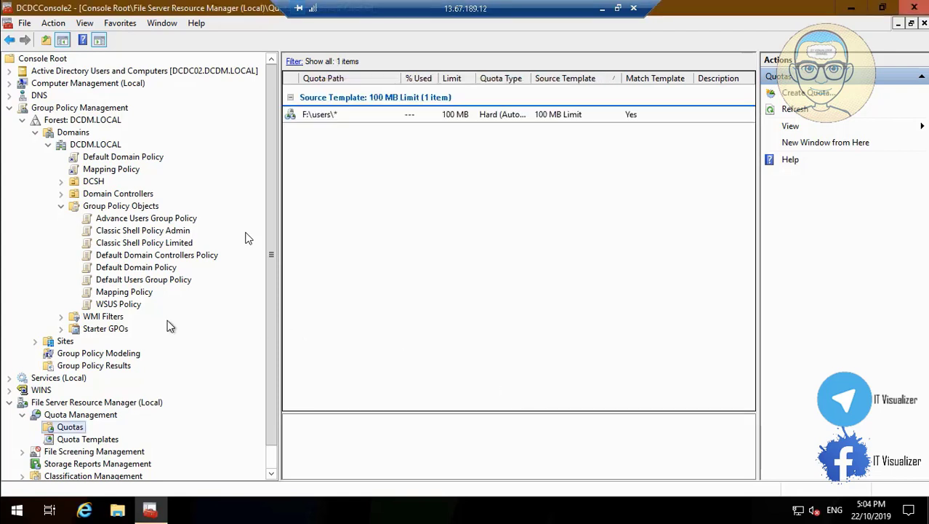
Start another quota and set its path to F:\DepartmentShares
left_click(77, 429)
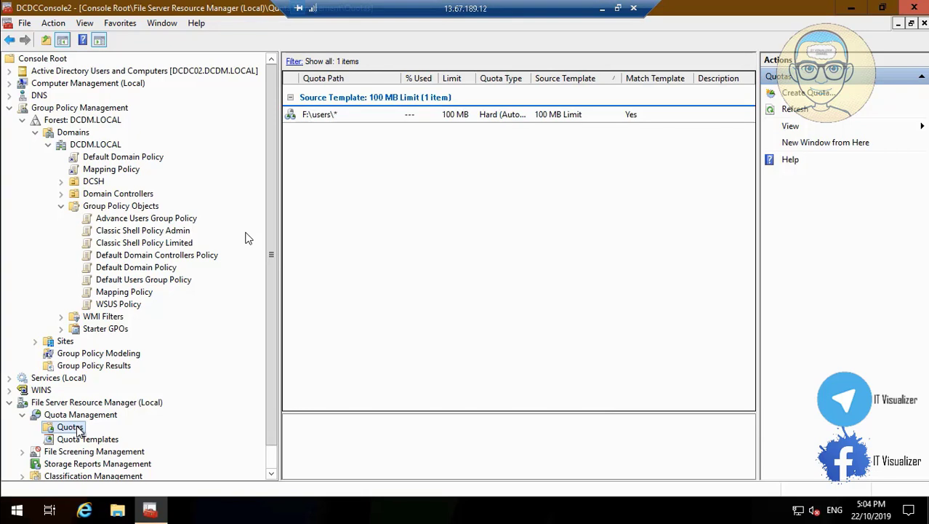
right_click(78, 429)
left_click(144, 353)
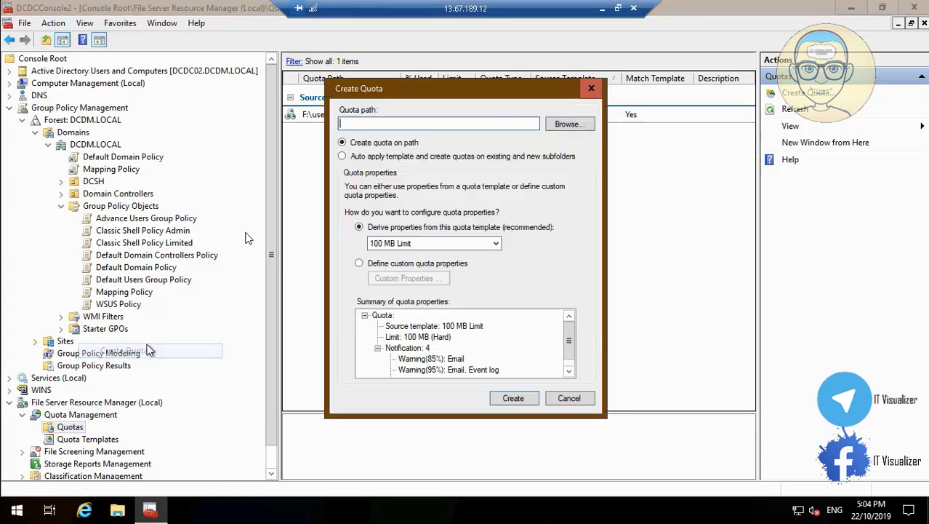
left_click(569, 125)
left_click(559, 291)
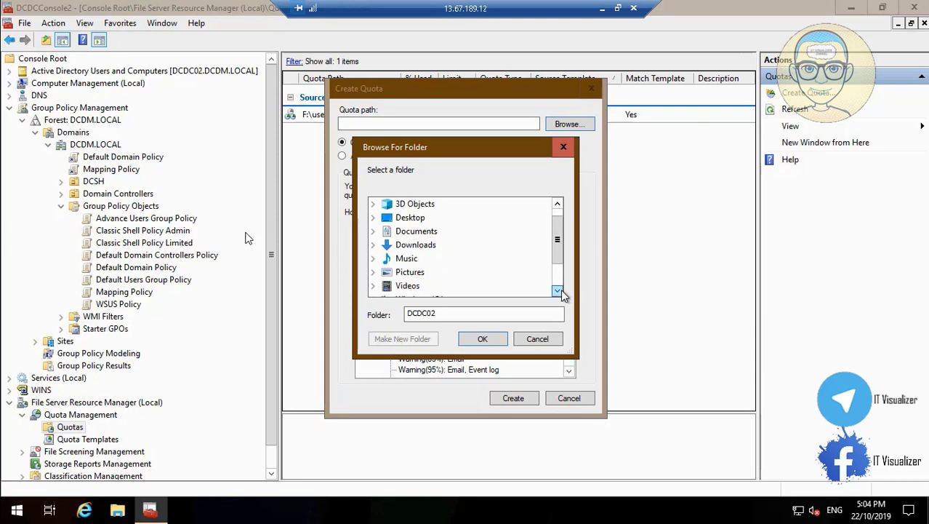
left_click(558, 290)
left_click(558, 291)
left_click(558, 291)
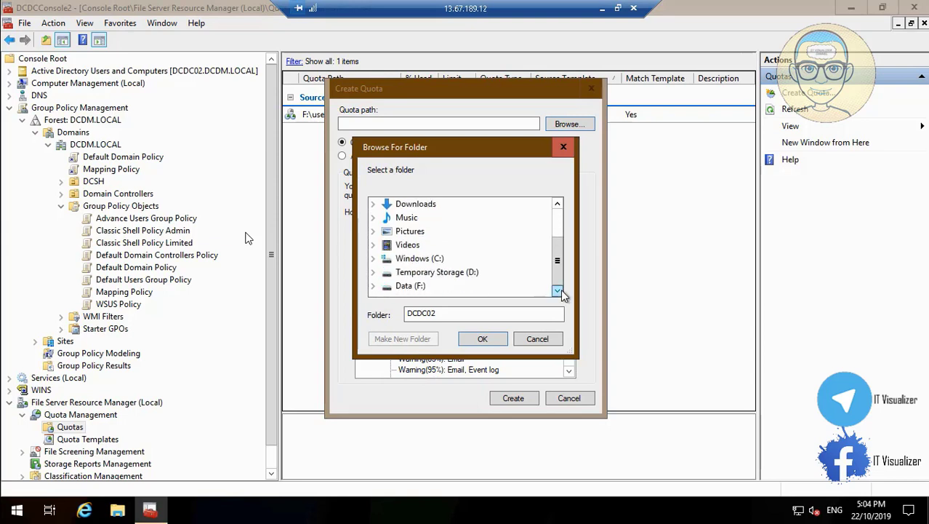
left_click(375, 287)
left_click(440, 259)
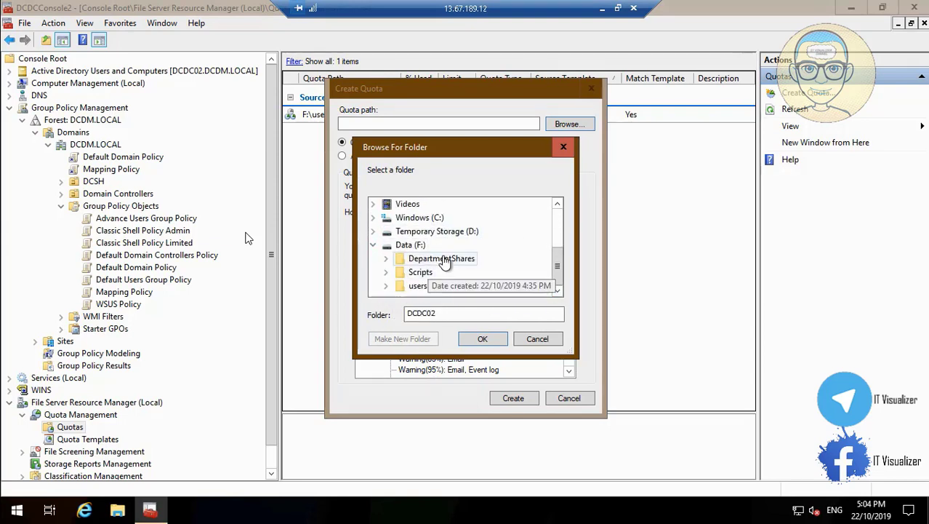
double_click(441, 258)
left_click(485, 336)
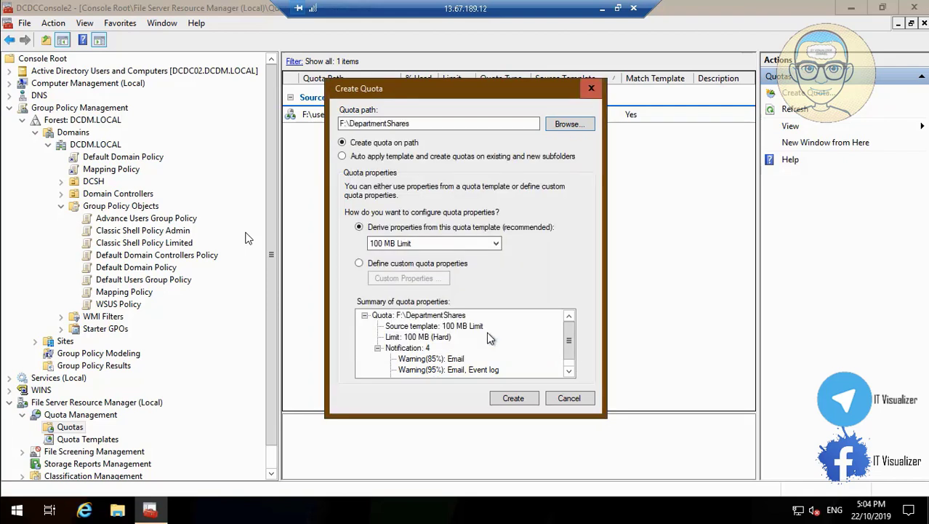
Apply the 10 GB Limit template and create the quota
left_click(497, 245)
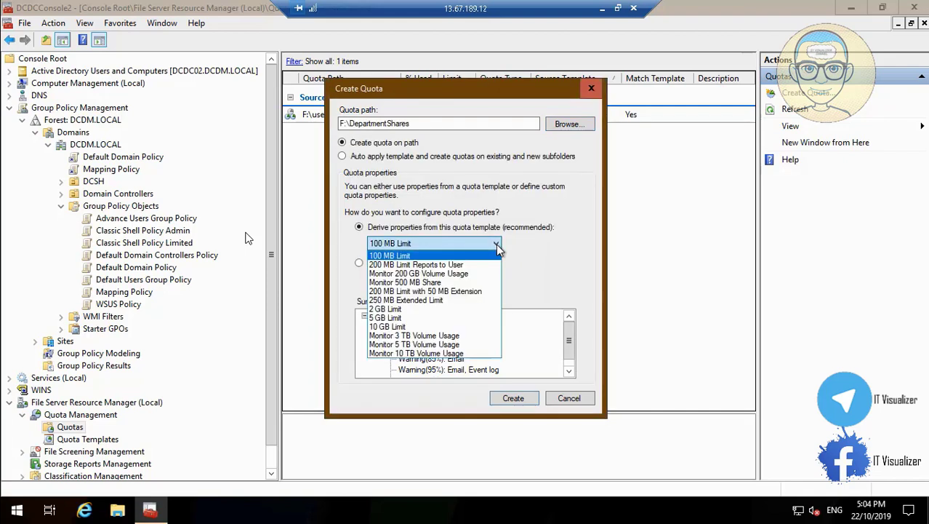
left_click(422, 327)
left_click(513, 402)
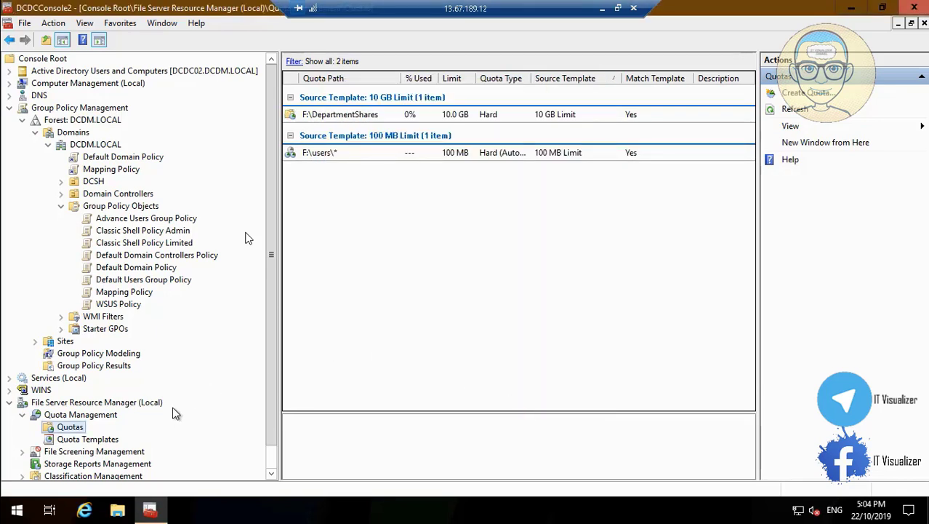
Expand File Screening Management and start a new file screen from File Screens
left_click(273, 477)
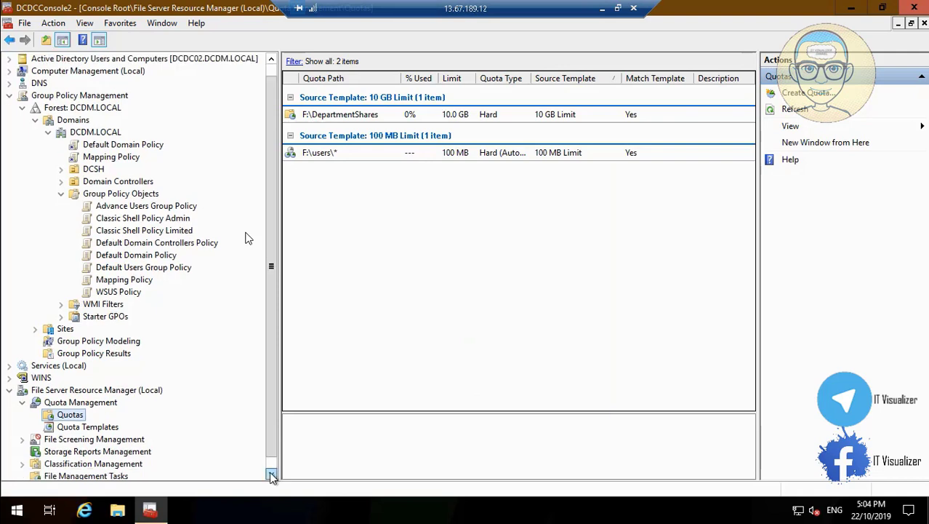
left_click(273, 477)
left_click(22, 427)
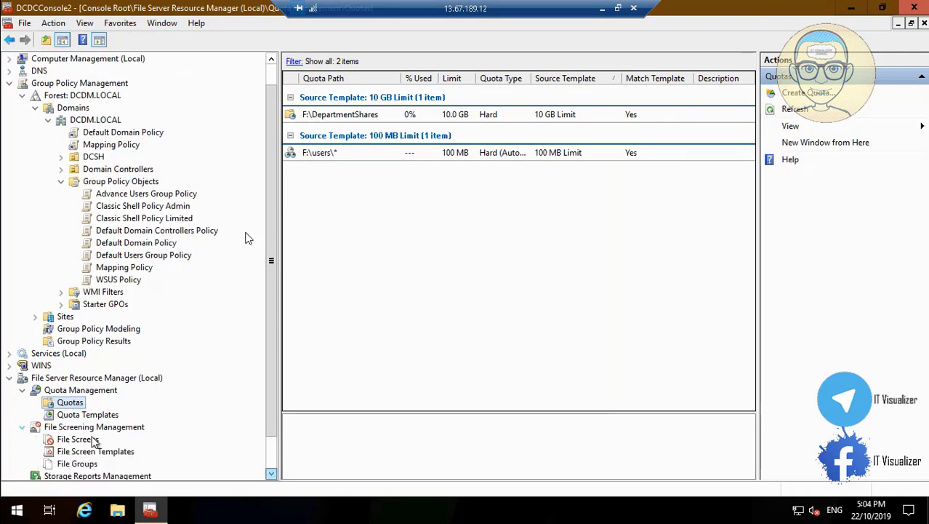
right_click(90, 439)
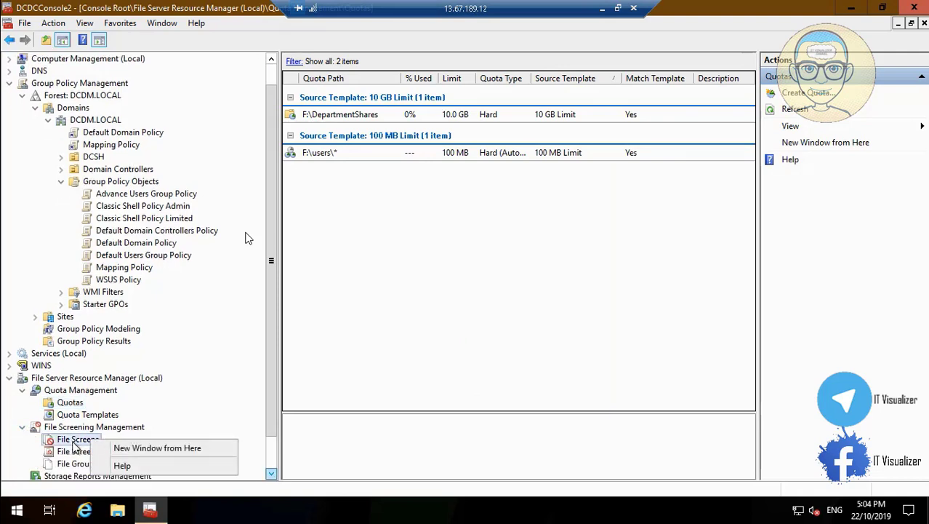
left_click(75, 451)
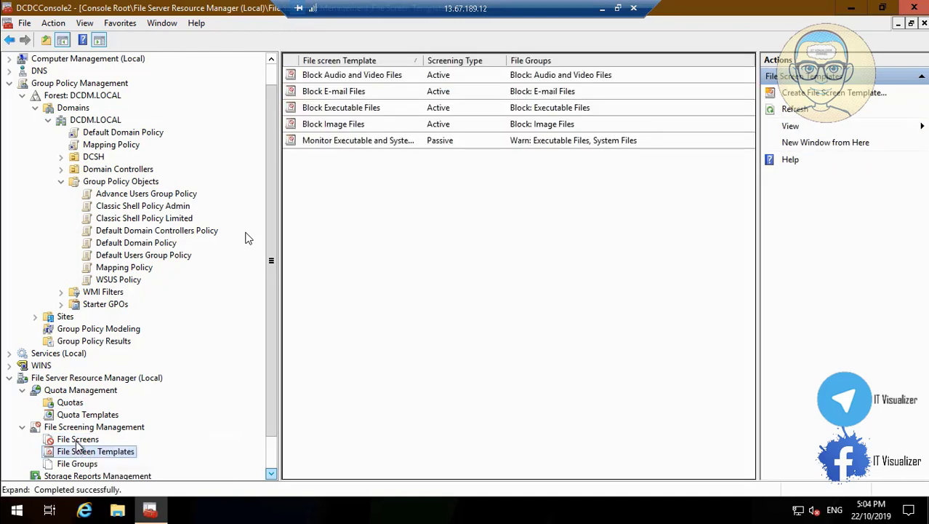
left_click(77, 440)
right_click(77, 440)
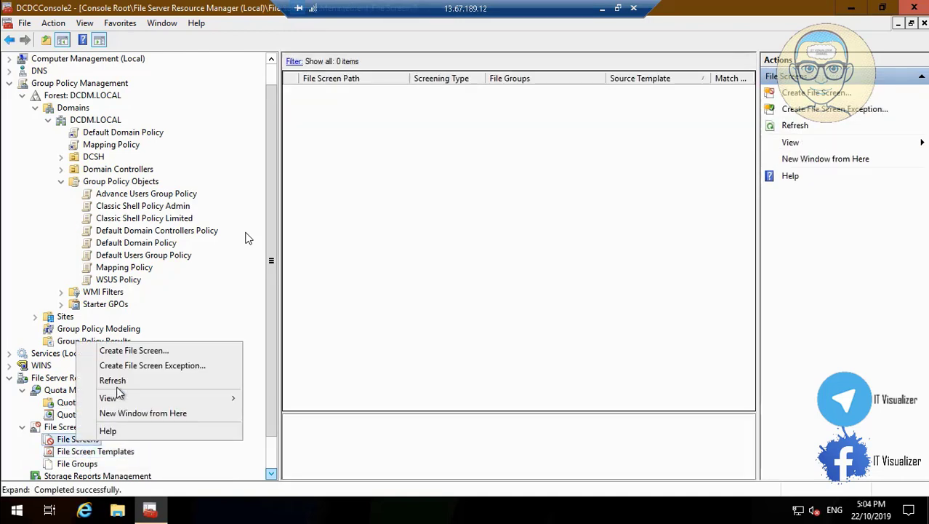
left_click(154, 356)
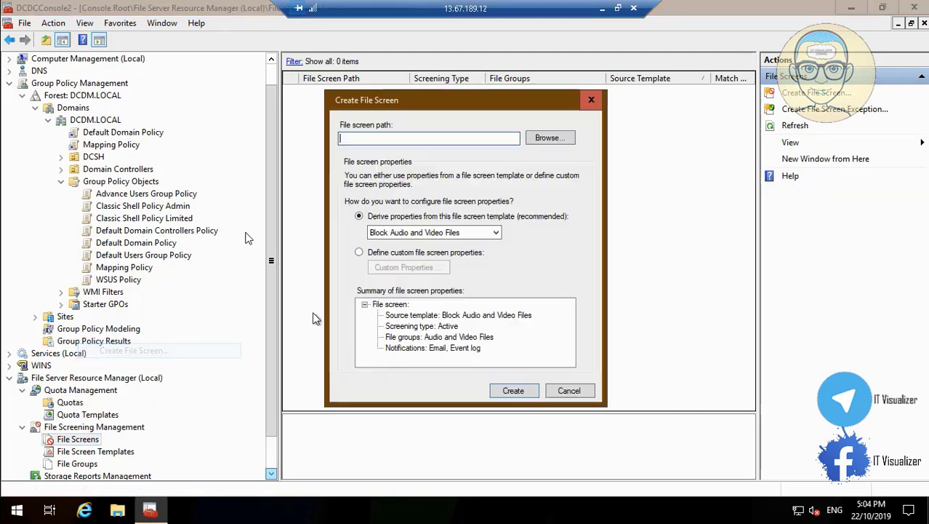
Create the Block Audio and Video Files screen on F:\DepartmentShares
left_click(551, 138)
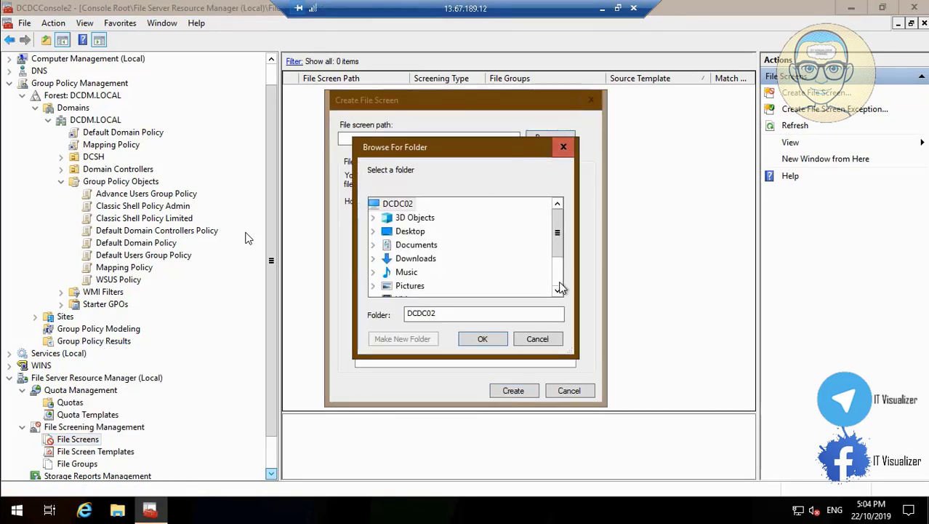
scroll(557, 280, "down", 2)
left_click(373, 287)
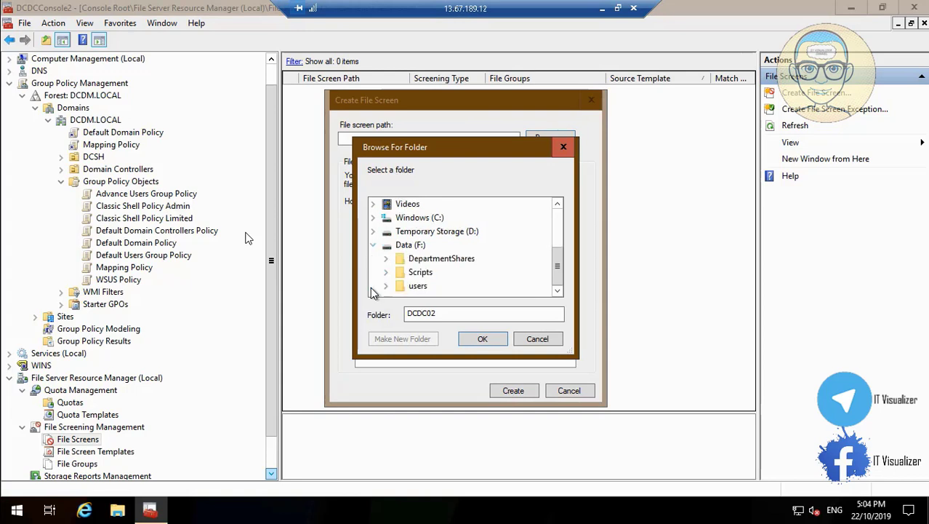
left_click(483, 340)
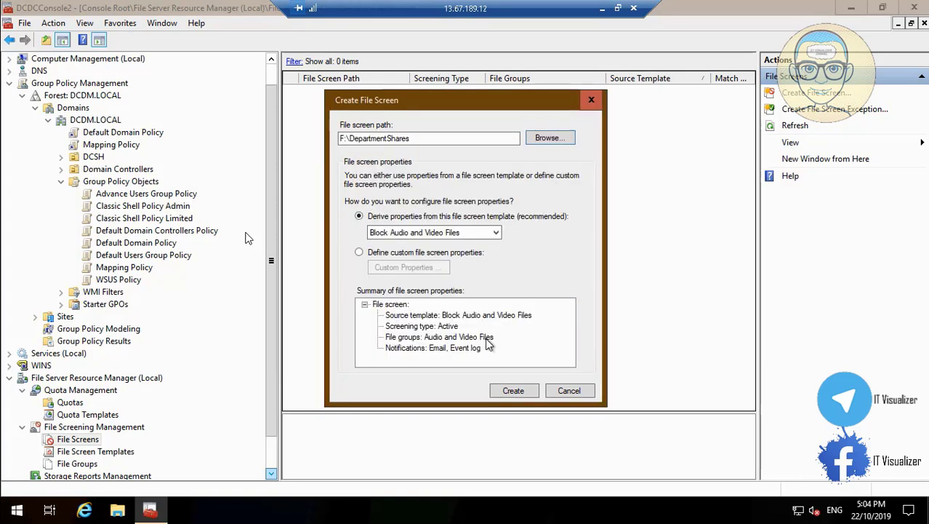
left_click(513, 391)
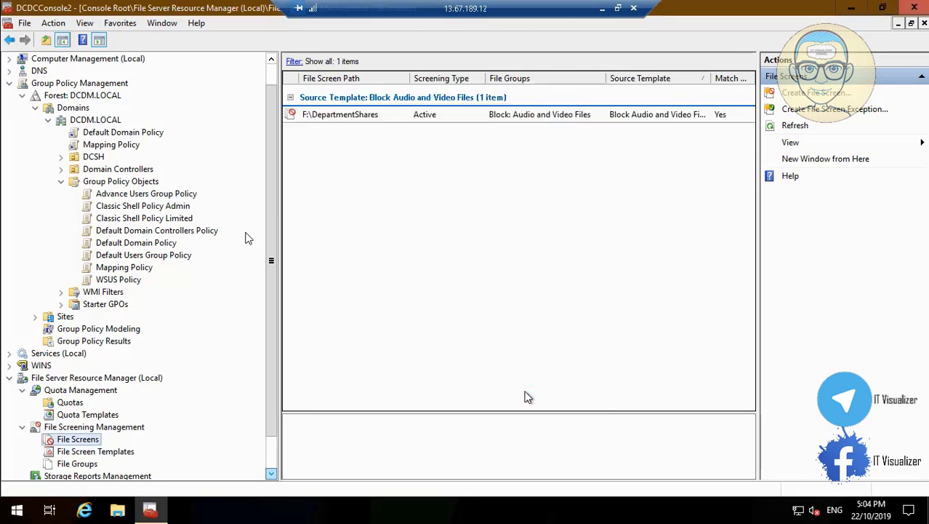
Create a second Block Audio and Video Files screen on F:\users
right_click(87, 442)
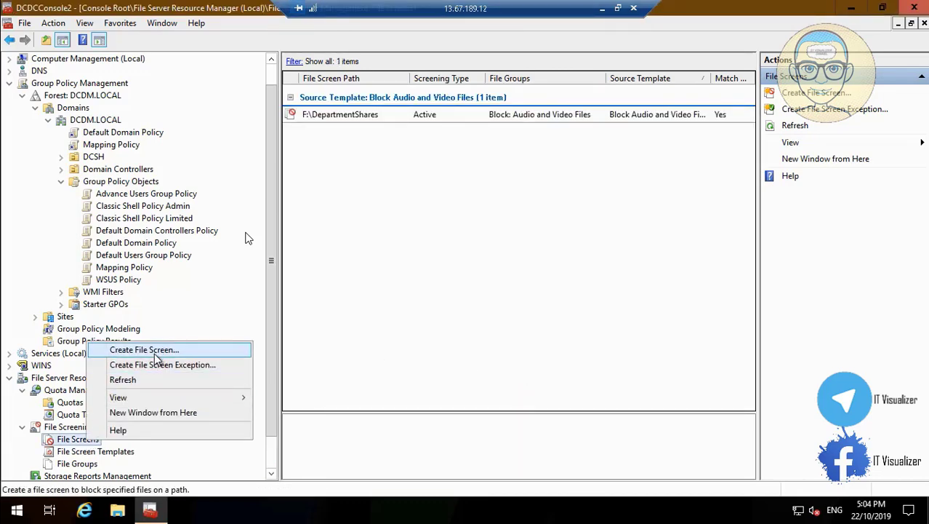
left_click(160, 352)
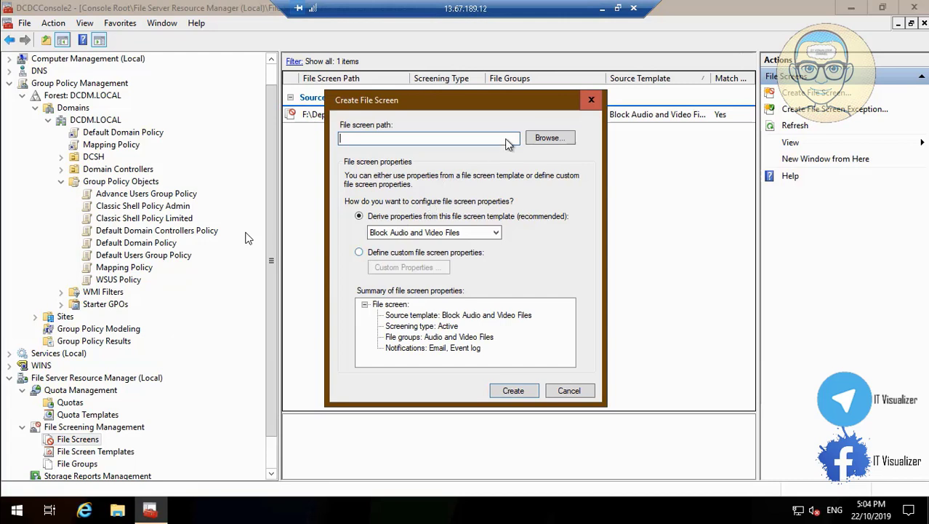
left_click(551, 138)
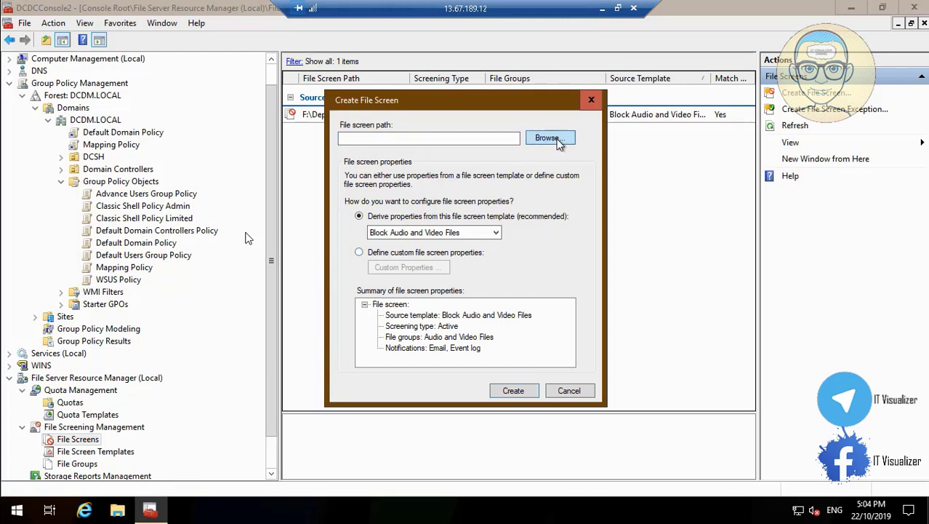
scroll(553, 280, "down", 2)
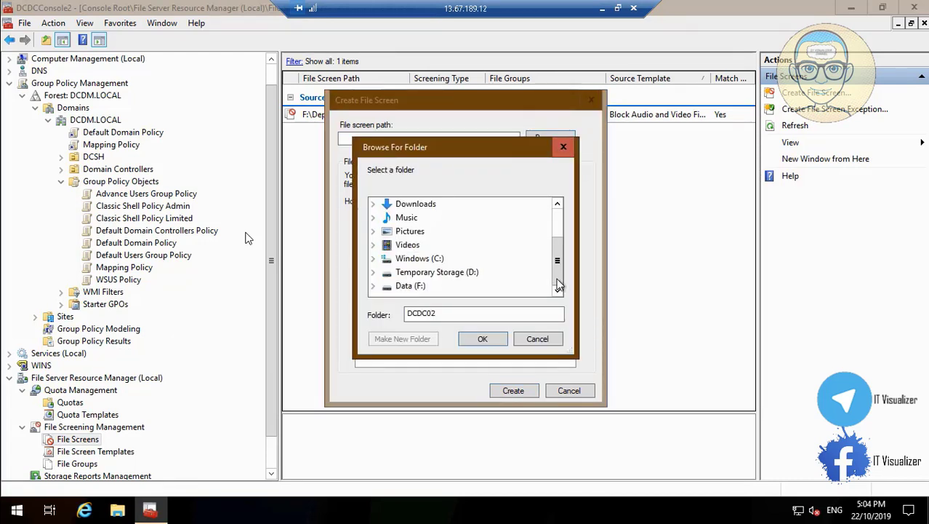
left_click(373, 285)
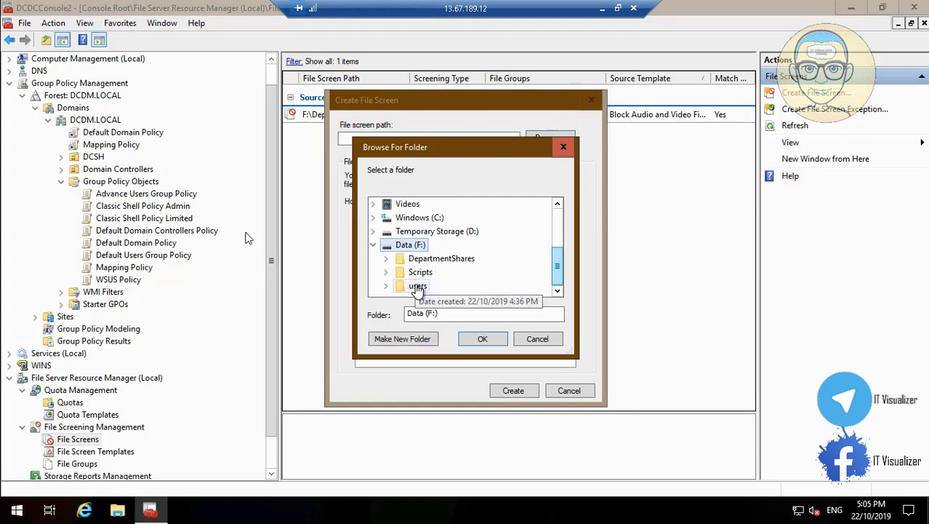
double_click(418, 287)
left_click(493, 345)
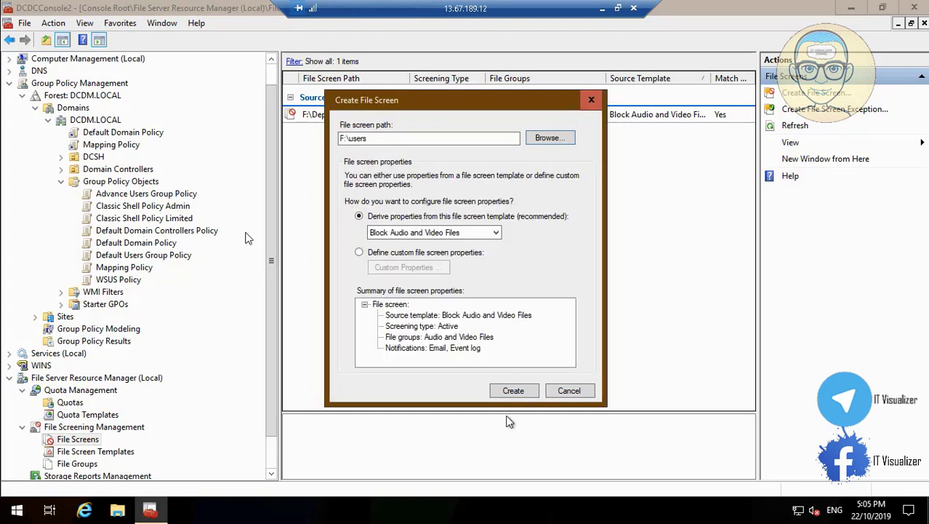
left_click(524, 391)
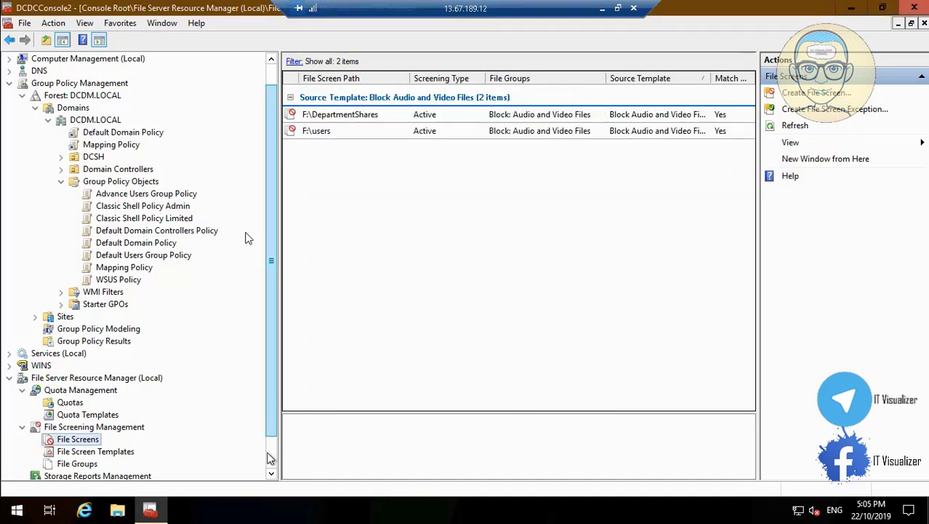
scroll(271, 460, "down", 1)
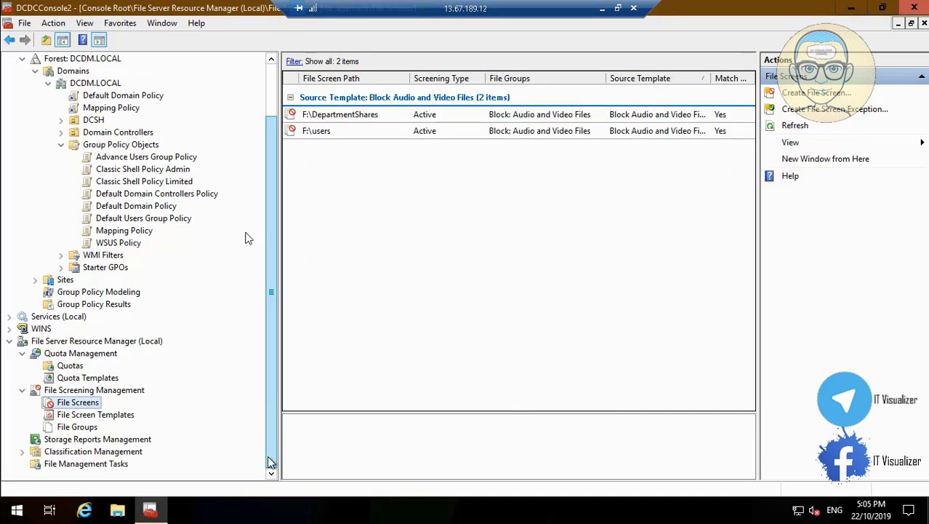
Close the management console, saving its settings, and open This PC
left_click(914, 7)
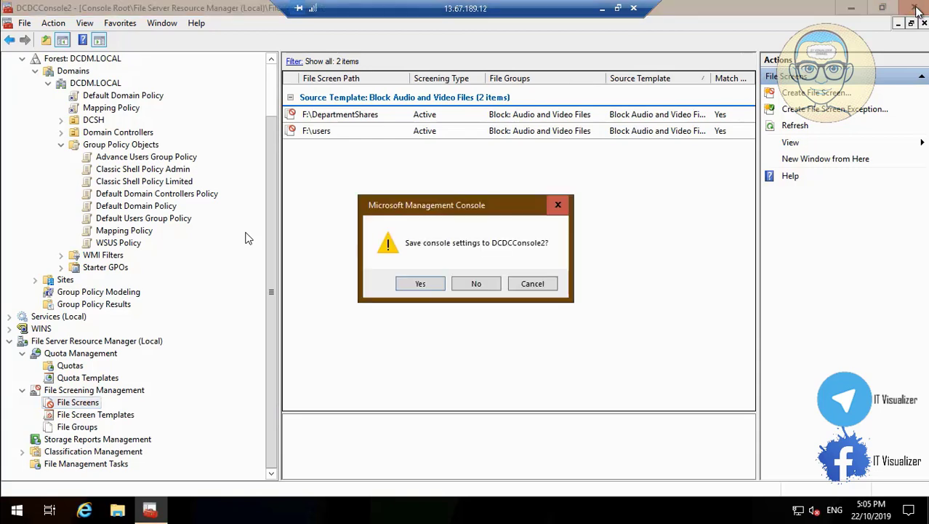
left_click(420, 284)
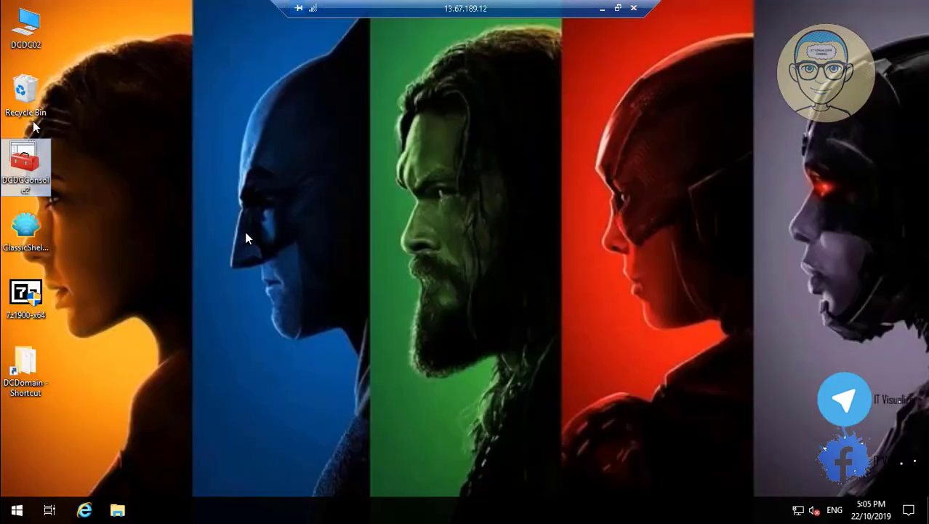
double_click(26, 26)
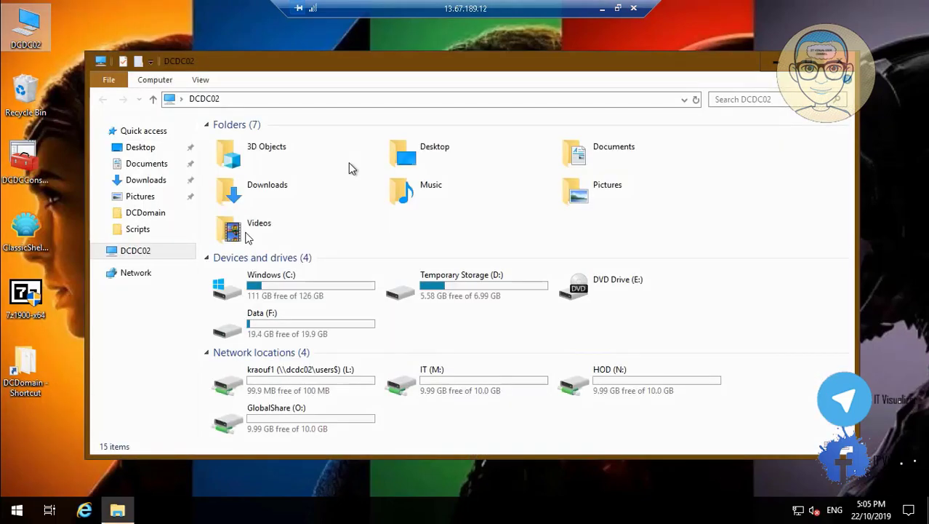
Review the drives and mapped L:, M:, N:, O: shares, then close Explorer and the remote session
mouse_move(32, 501)
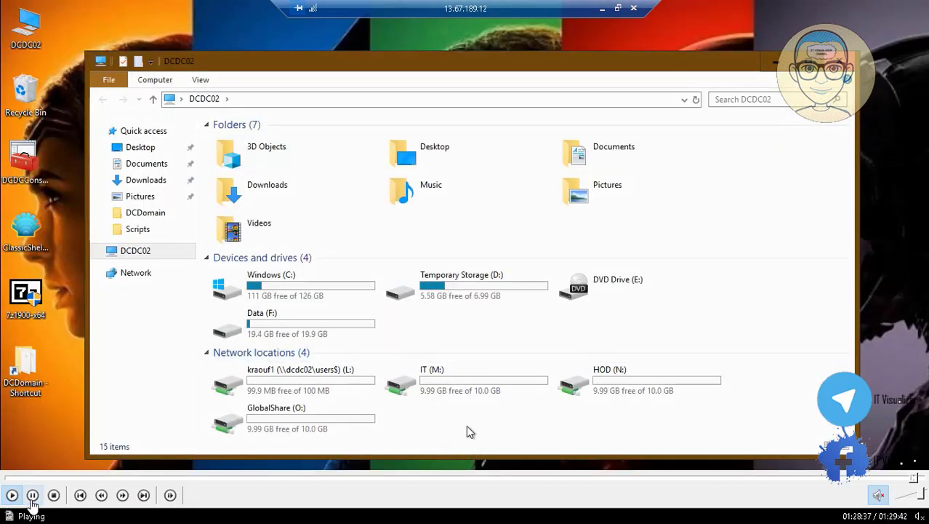
right_click(469, 432)
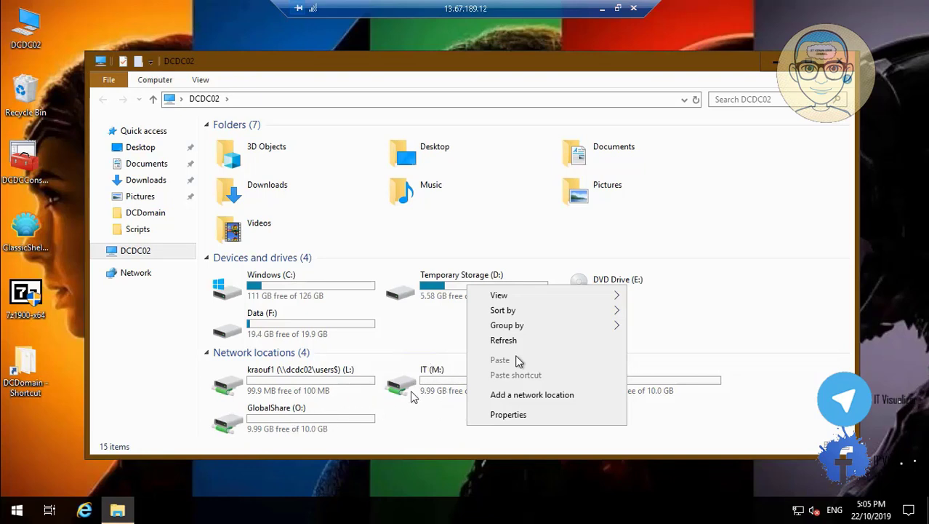
left_click(9, 495)
left_click(9, 495)
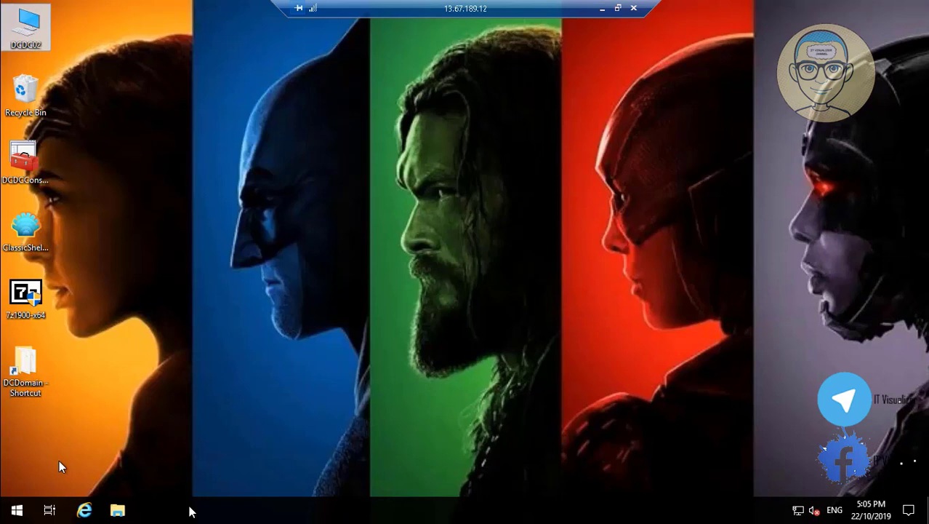
mouse_move(190, 431)
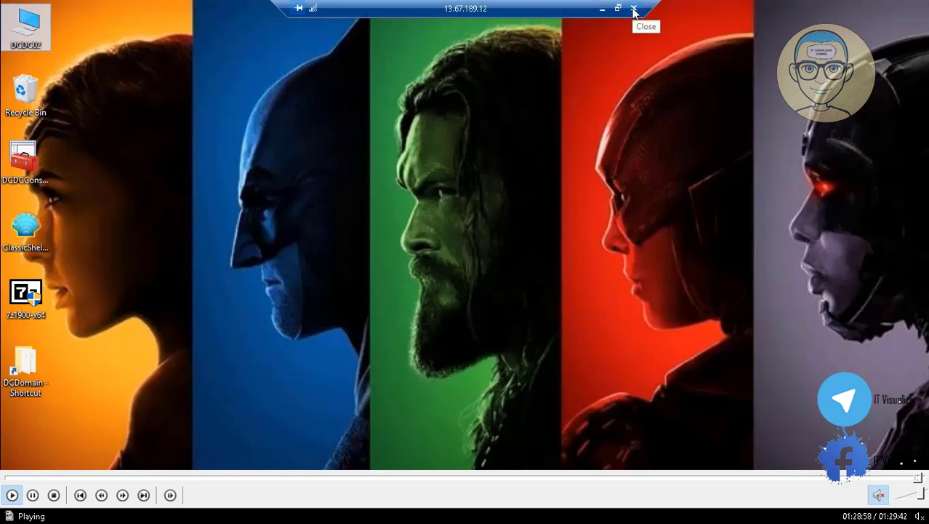